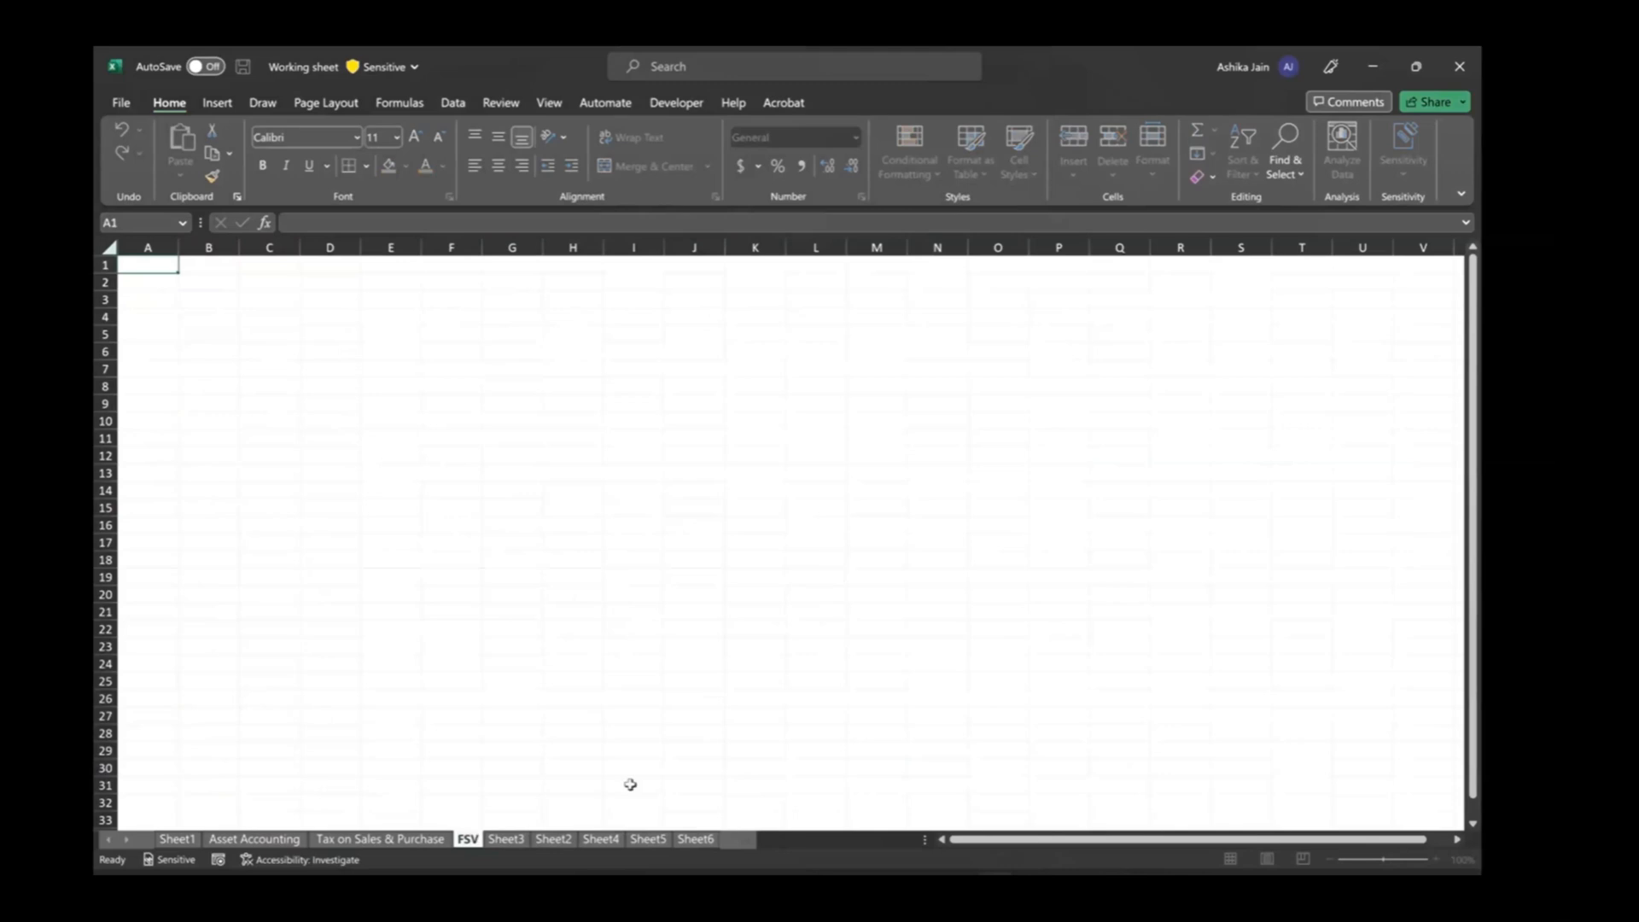
# Enter the title "Finanacial Statements Version" in cell B6 of the FSV sheet.
pyautogui.click(263, 369)
pyautogui.click(206, 348)
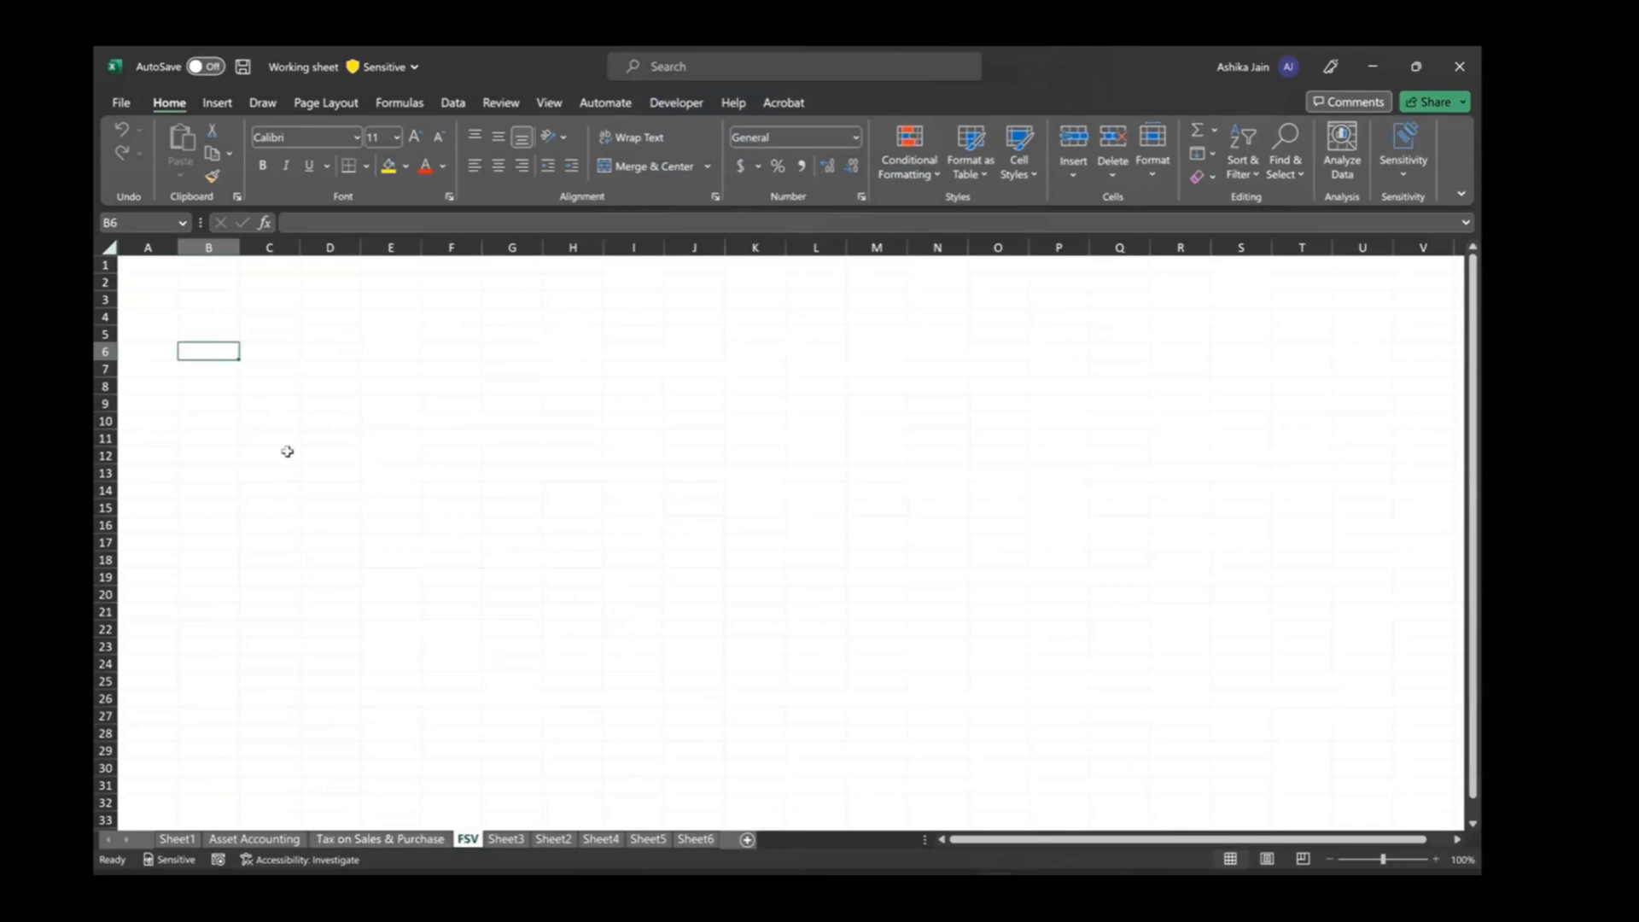
pyautogui.write('f')
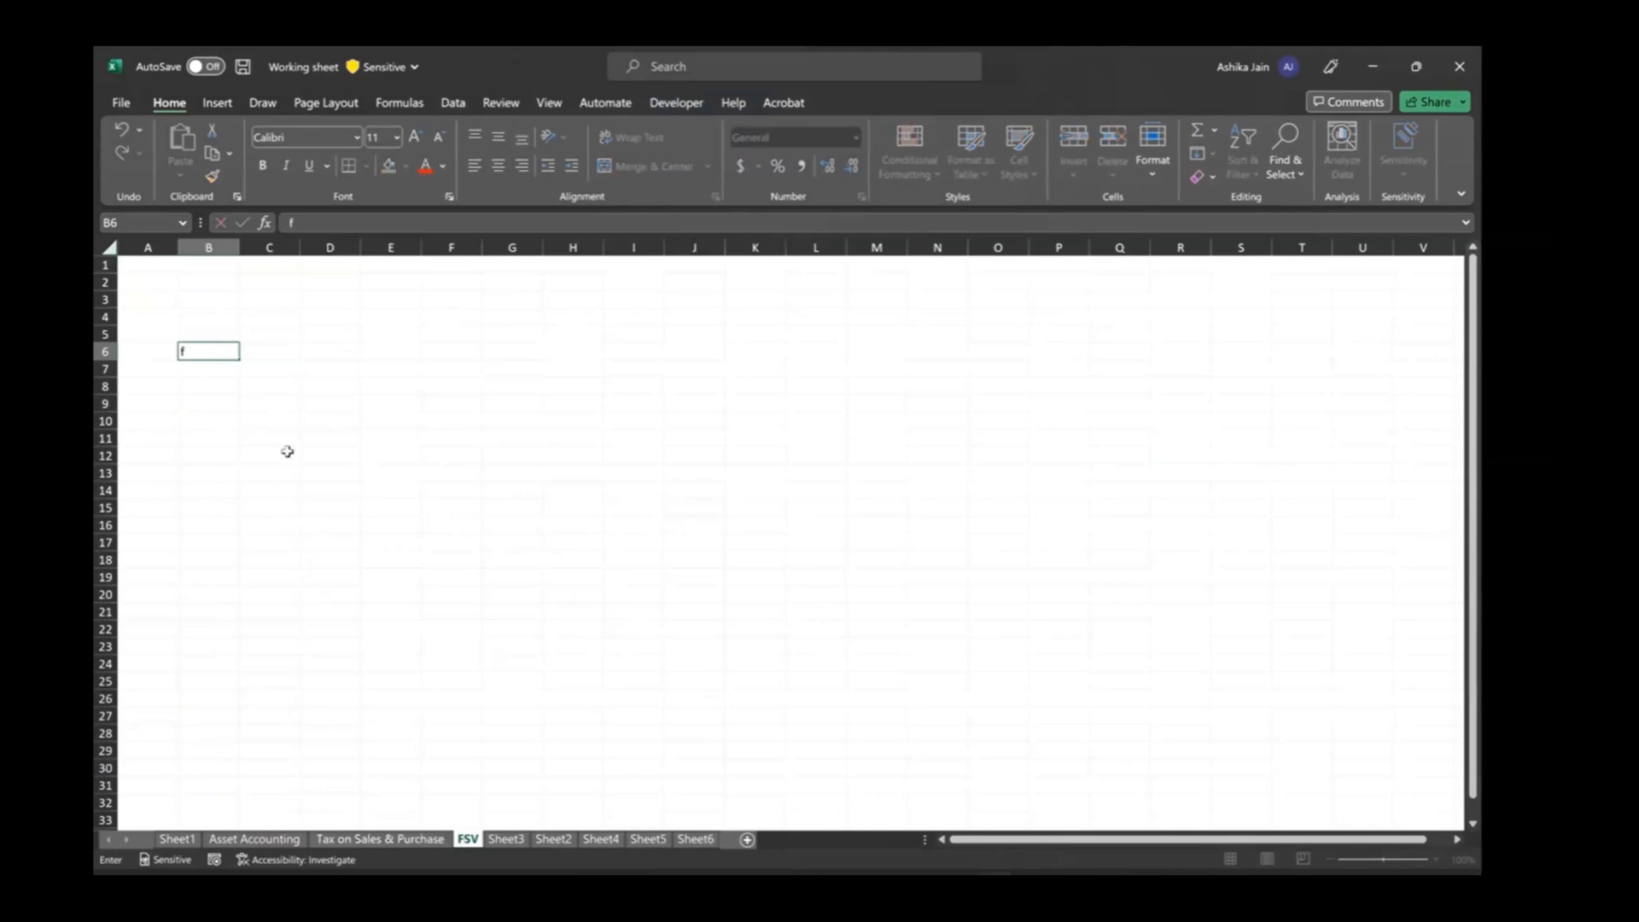
pyautogui.press('capslock')
pyautogui.write('inan')
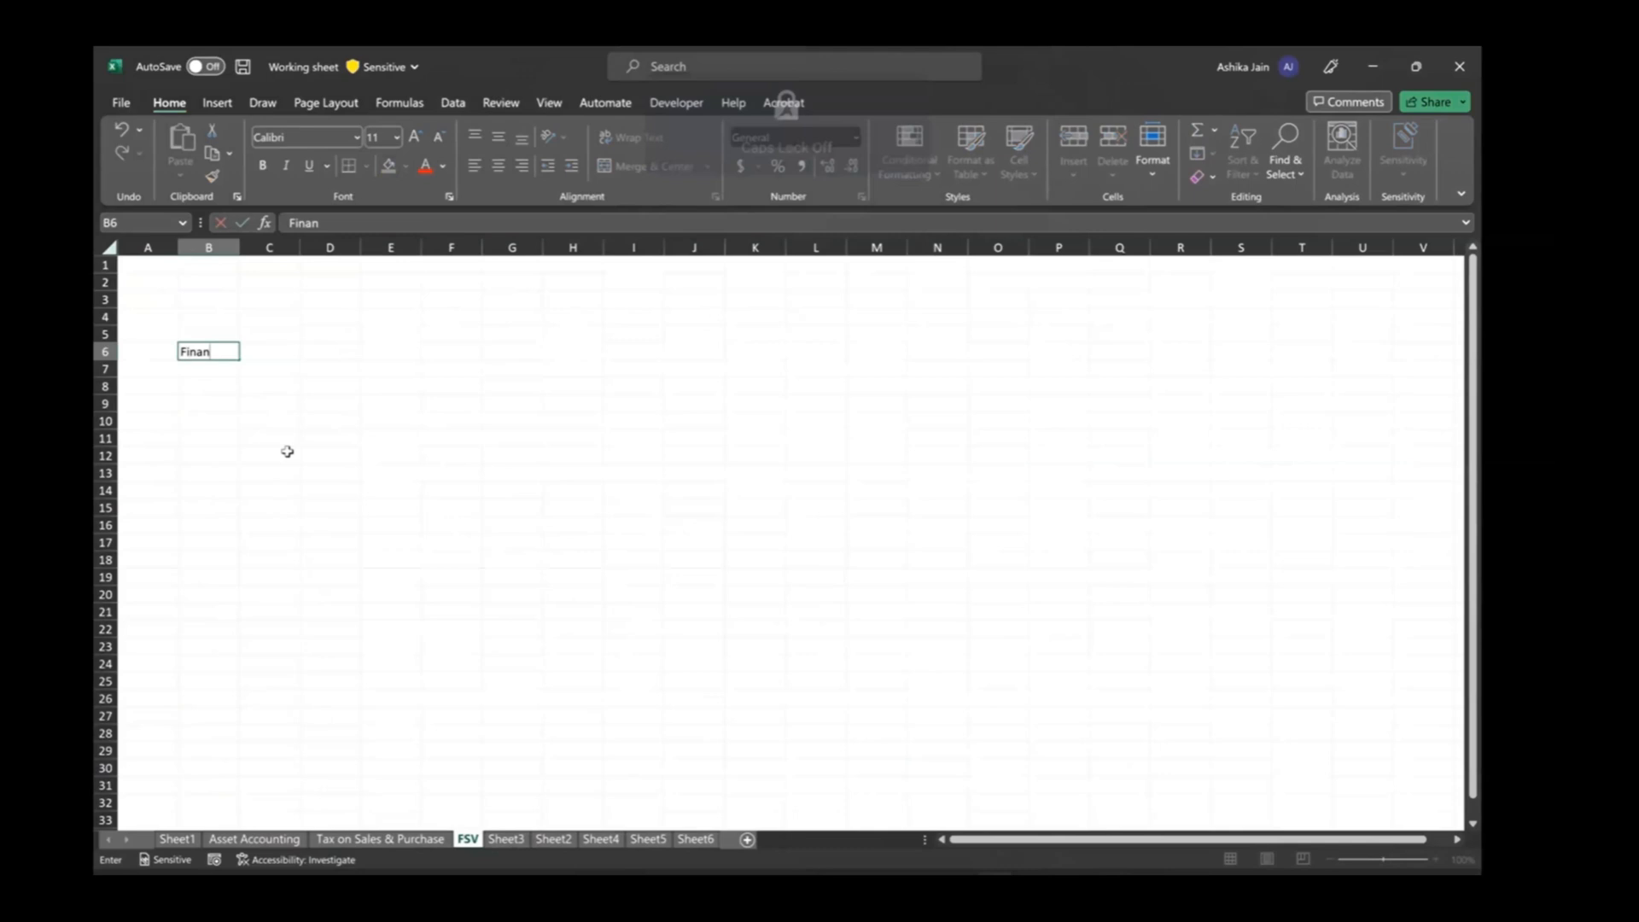
pyautogui.write('acial Stat')
pyautogui.write('ements')
pyautogui.write(' Versio')
pyautogui.write('n')
pyautogui.press('Return')
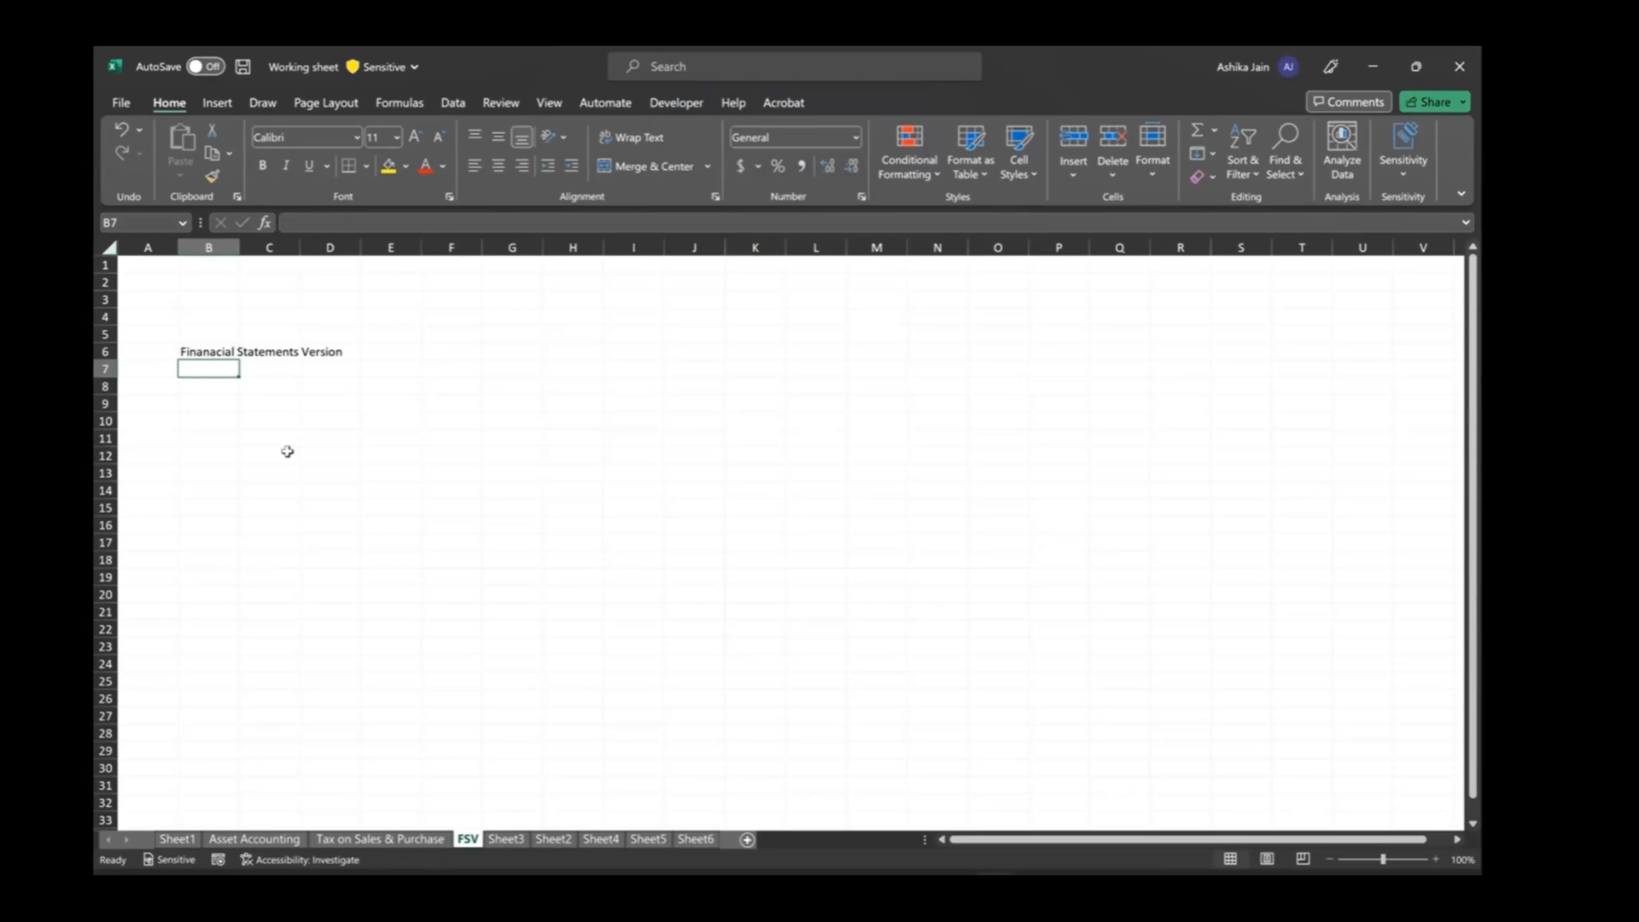
# Enter the statement headings "P&l" in B9 and "Bs" in D9.
pyautogui.press('Down')
pyautogui.press('Down')
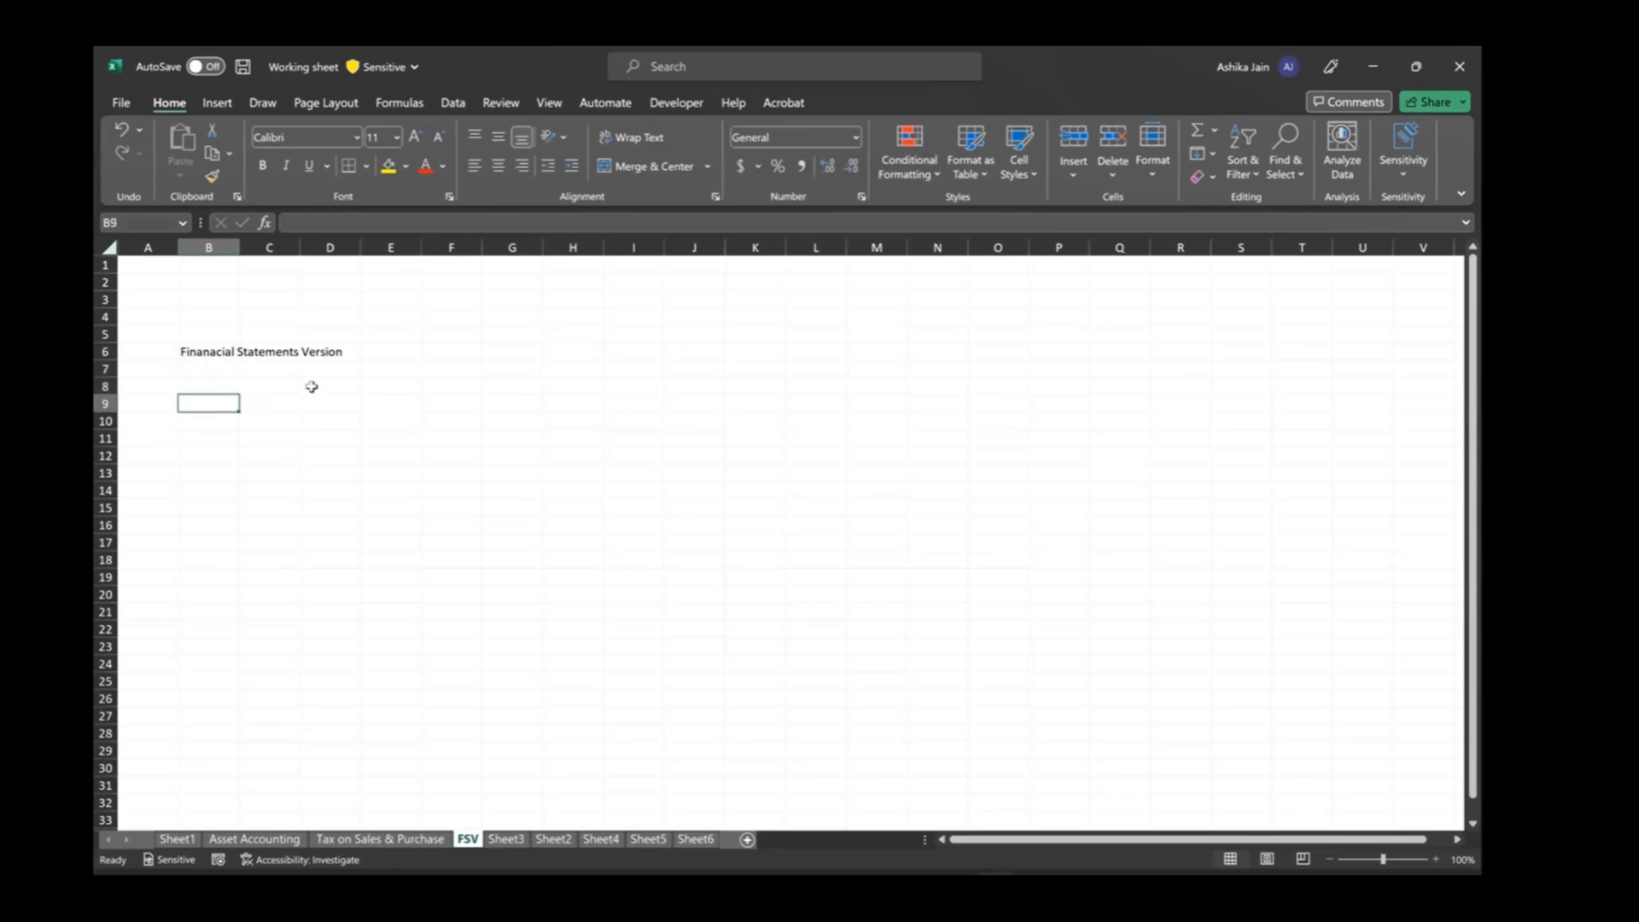
pyautogui.write('P')
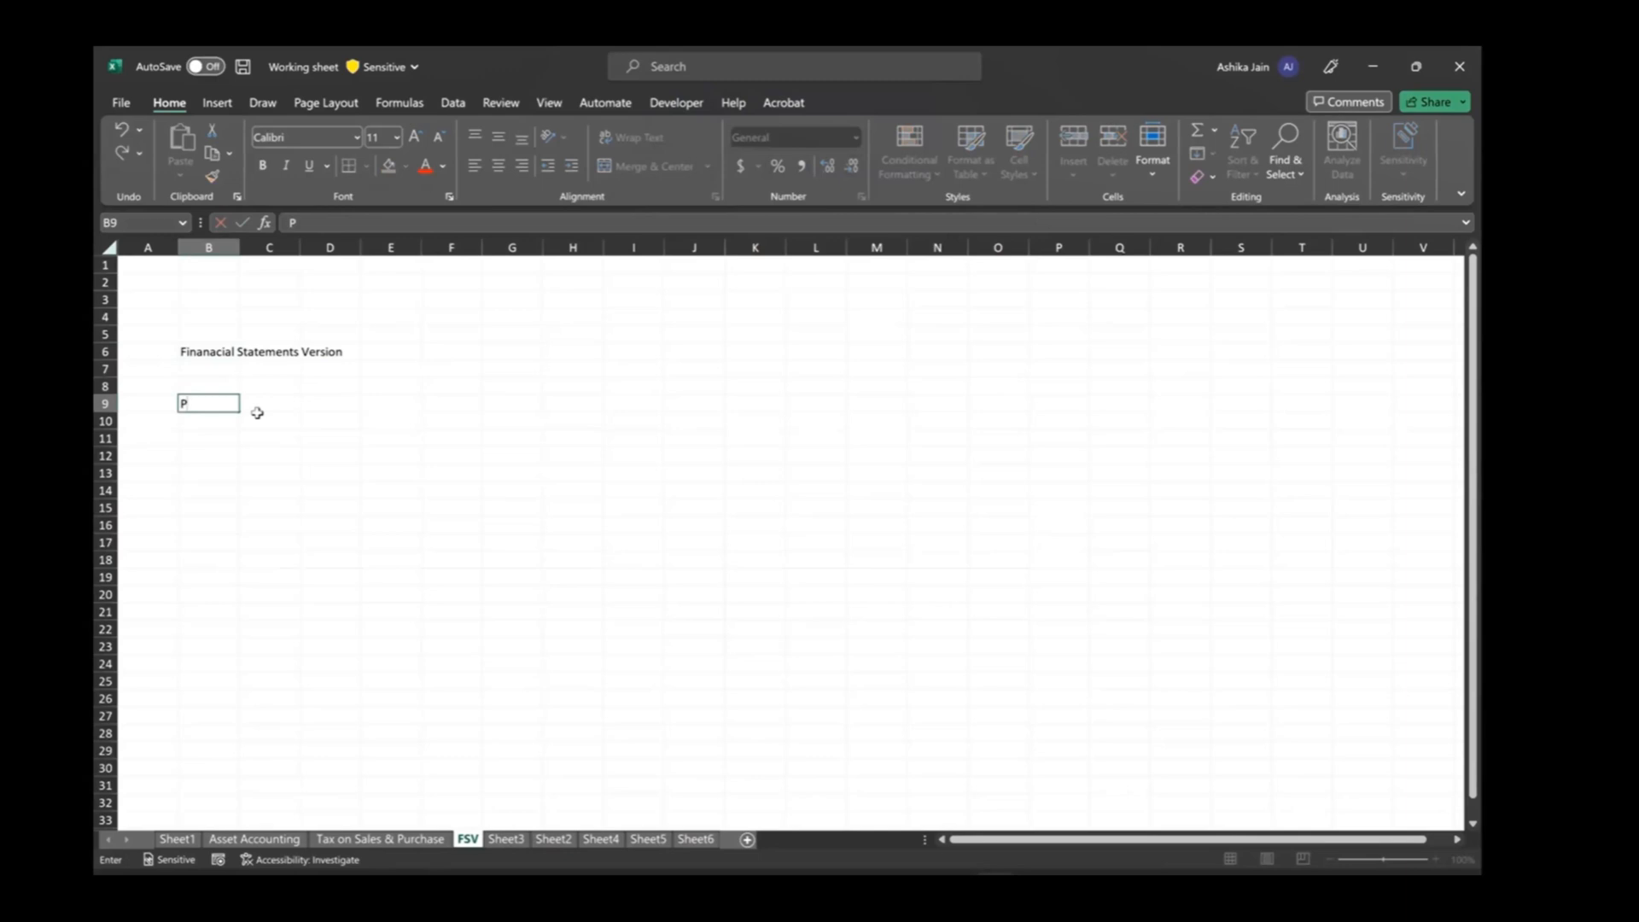
pyautogui.write('&I')
pyautogui.press('Tab')
pyautogui.press('Tab')
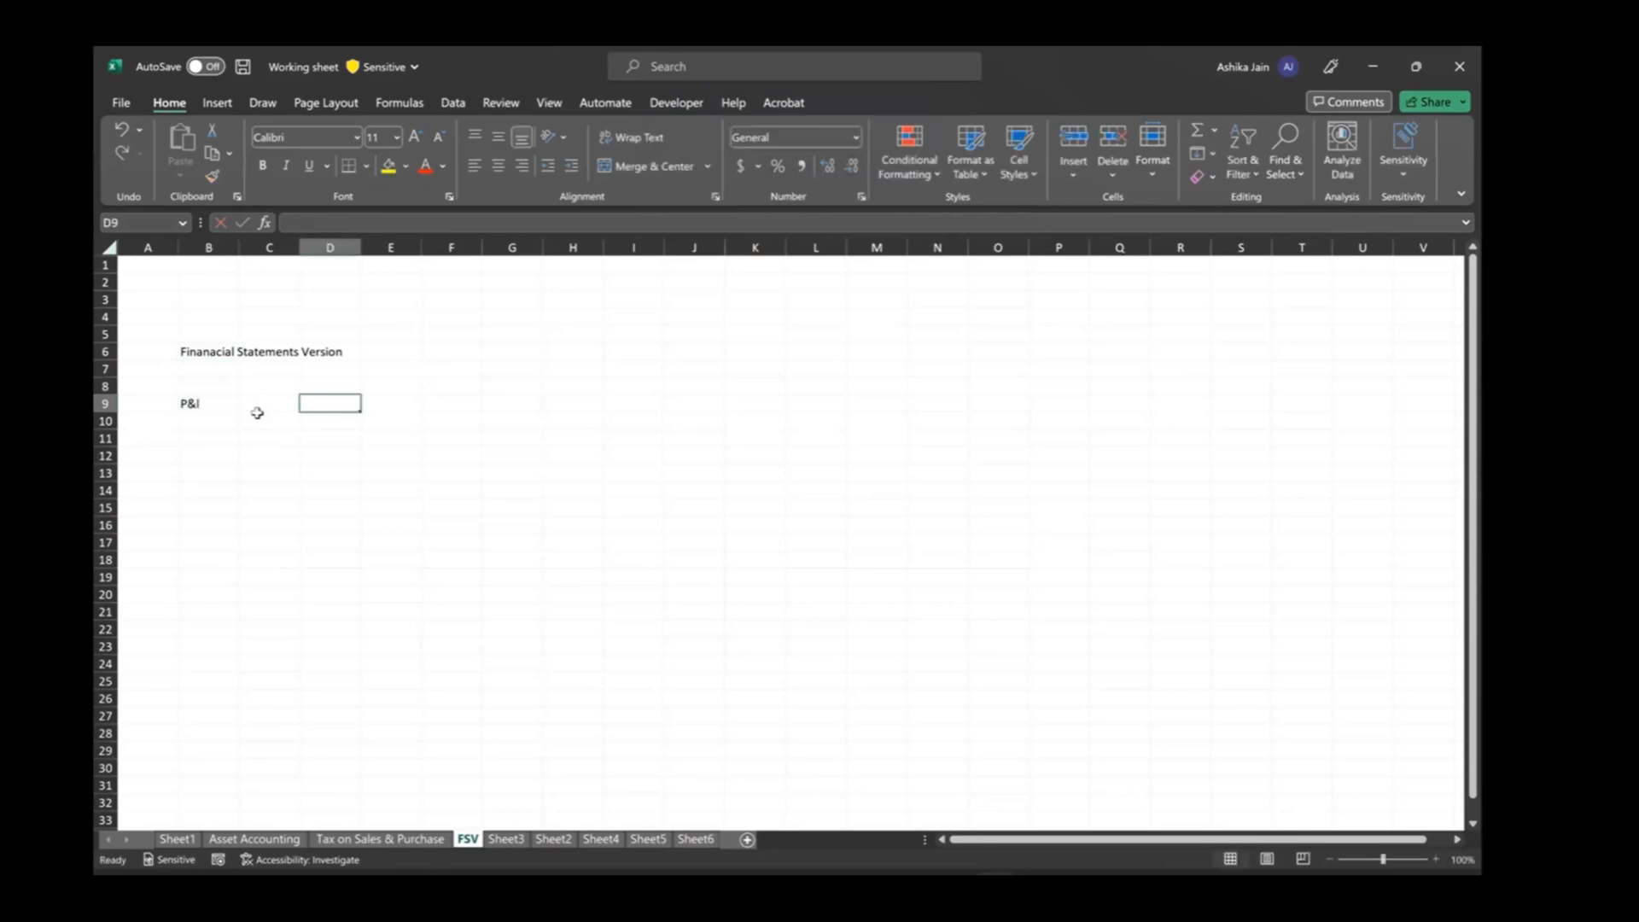
pyautogui.write('Bs')
pyautogui.press('Return')
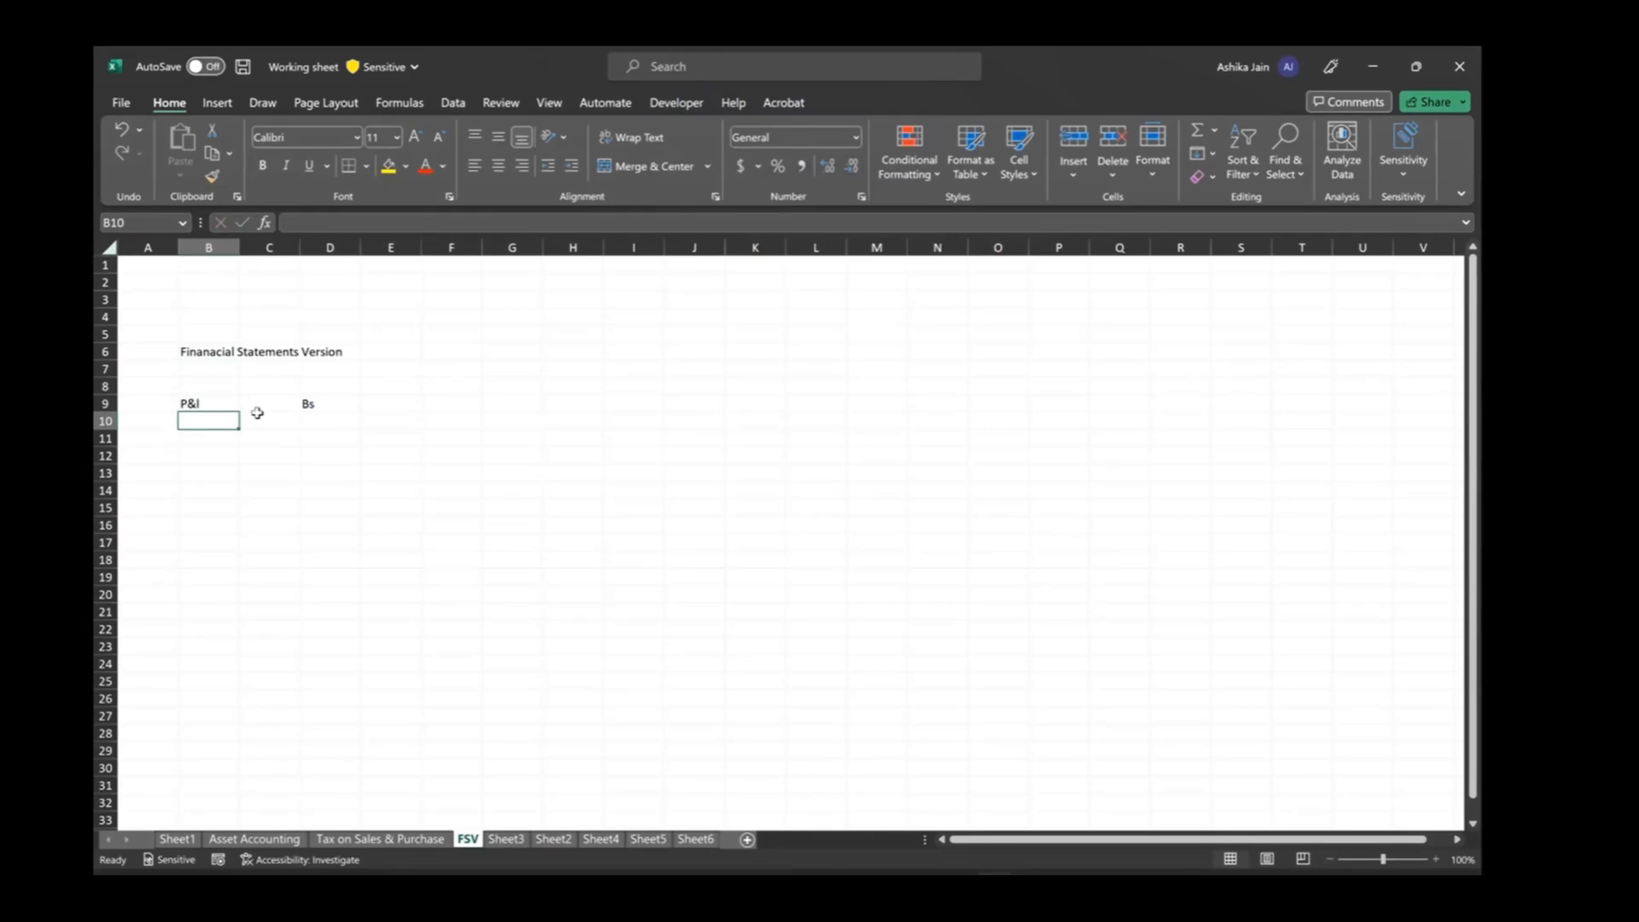
pyautogui.press('Left')
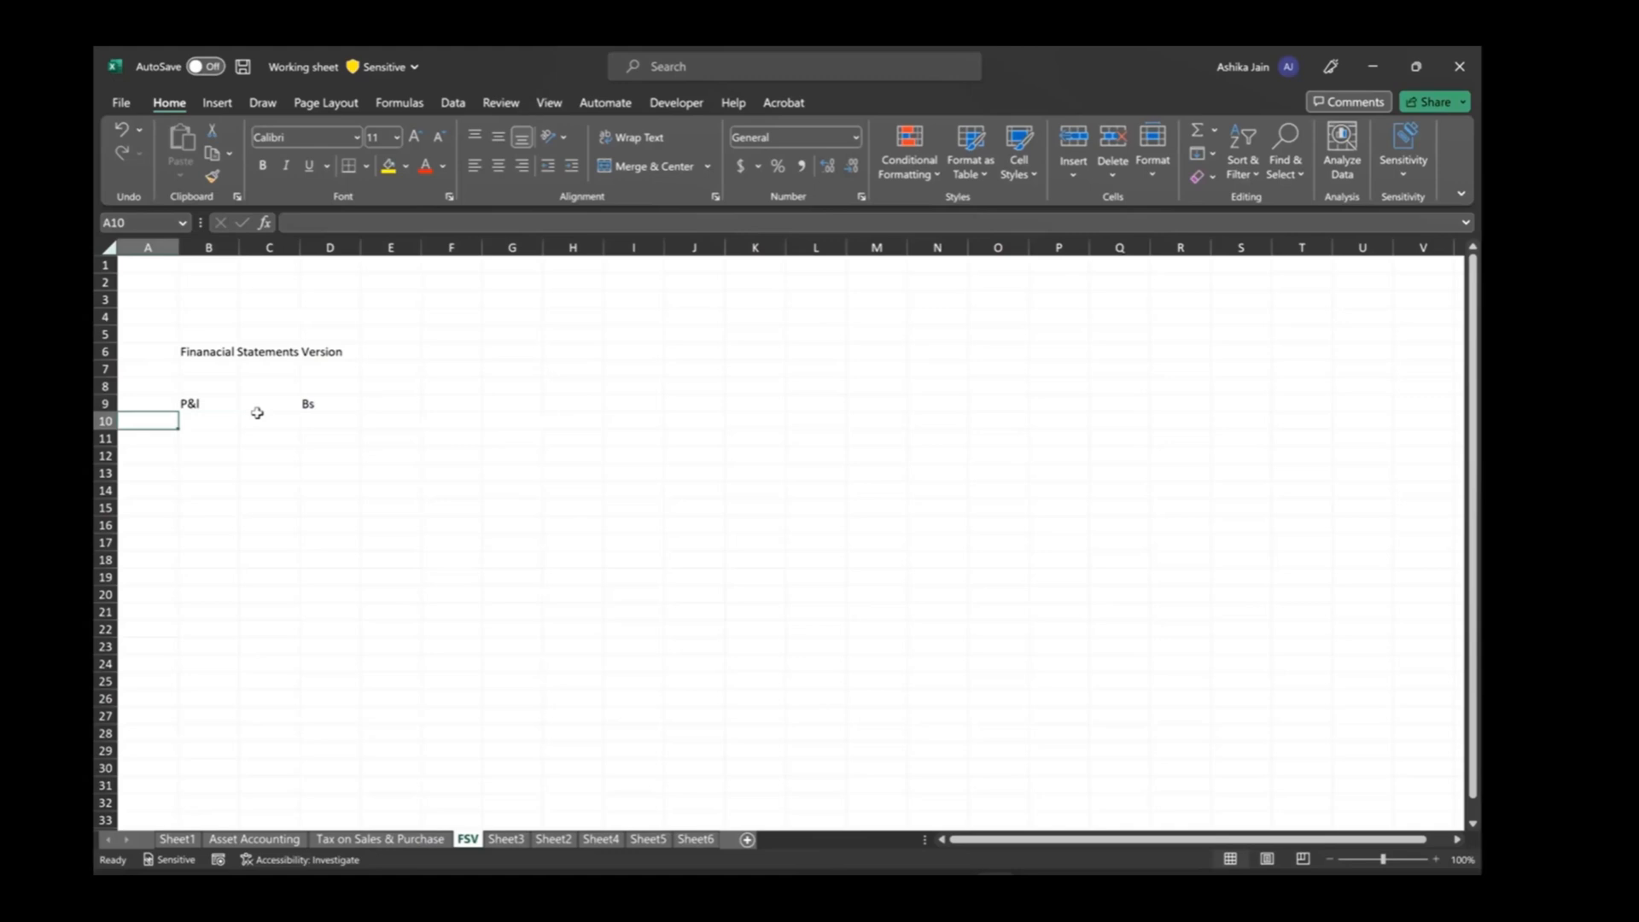
pyautogui.hotkey('shift', 'Right')
pyautogui.hotkey('shift', 'Right')
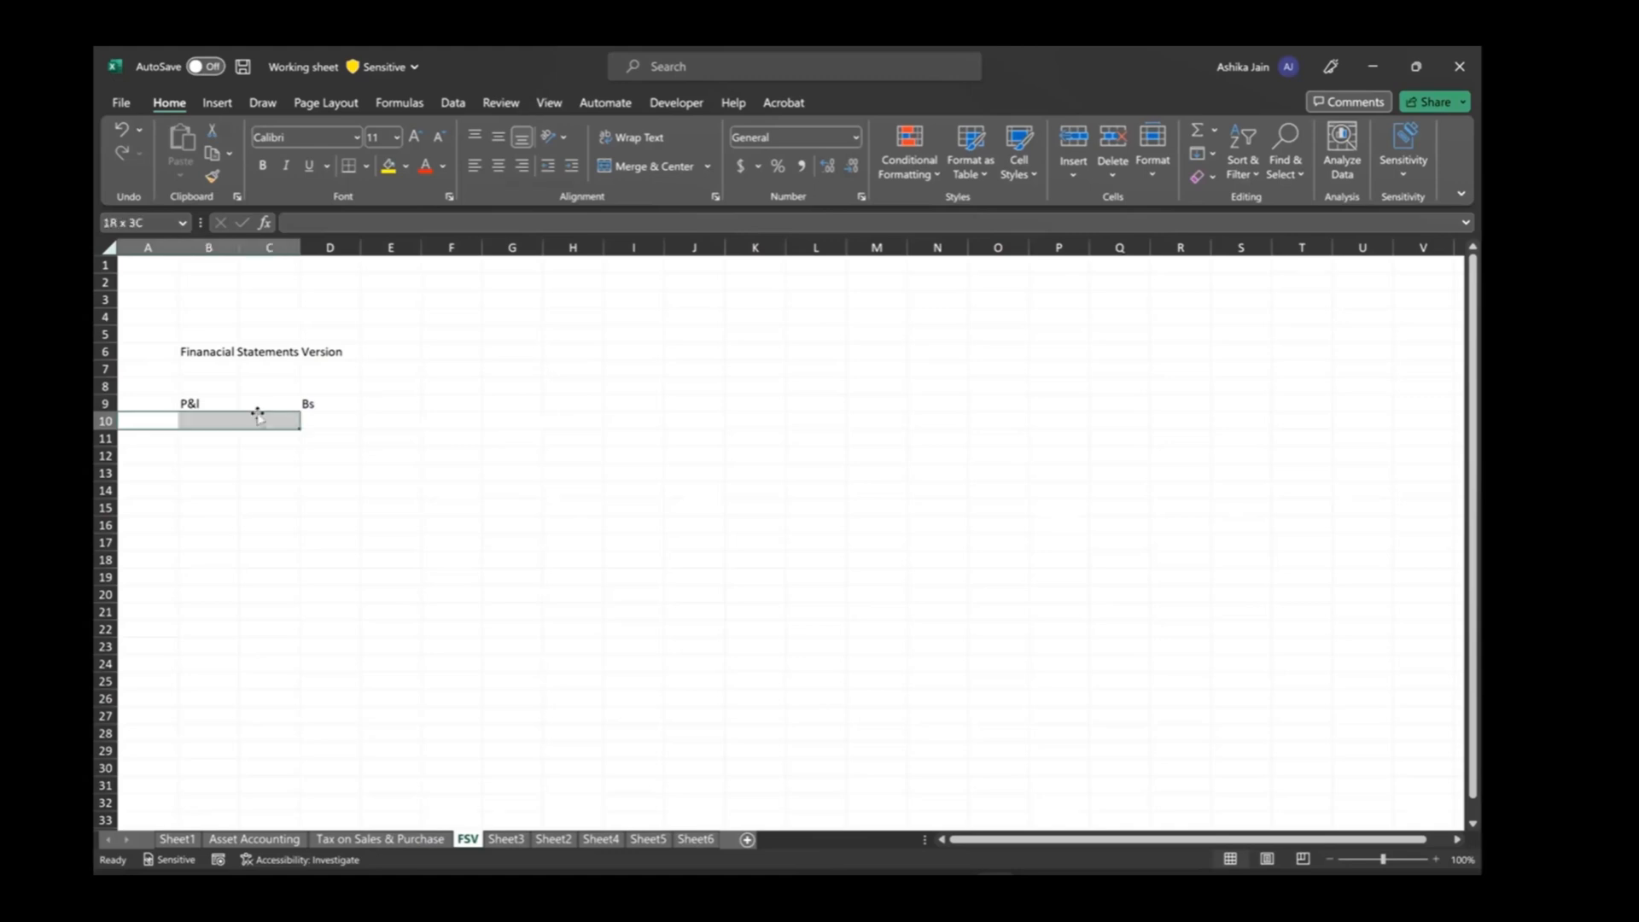
pyautogui.hotkey('shift', 'Down')
pyautogui.hotkey('shift', 'Down')
pyautogui.hotkey('shift', 'Down')
pyautogui.hotkey('shift', 'Down')
pyautogui.hotkey('shift', 'Down')
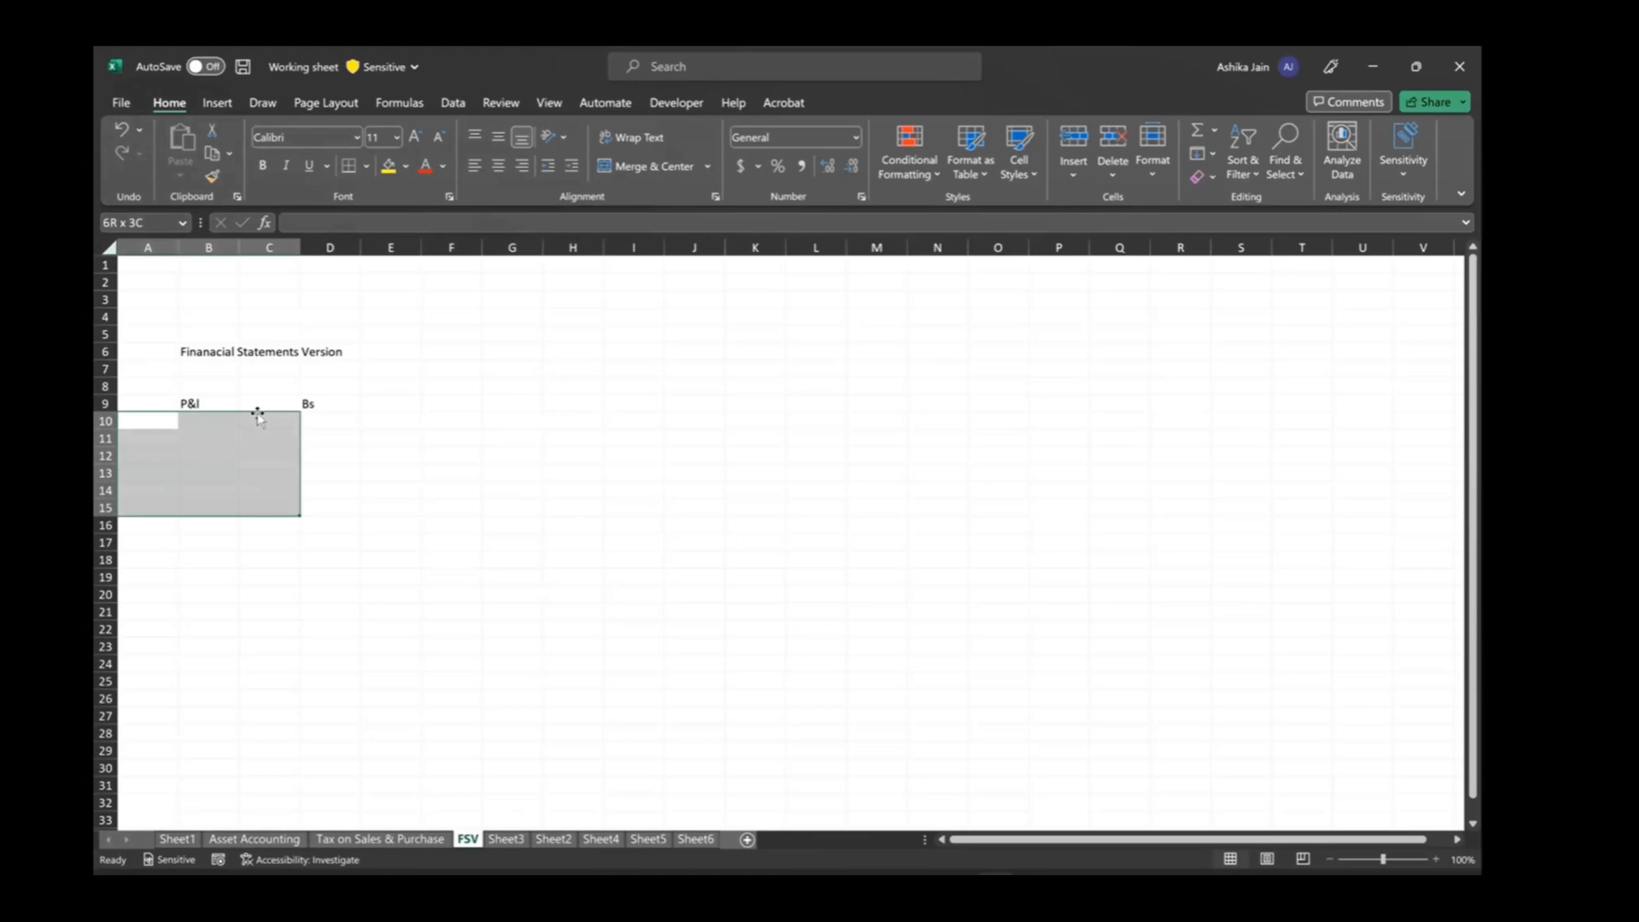
# Label the two sides of the P&l account with "Dr" in A9 and "Cr" in C9.
pyautogui.click(152, 403)
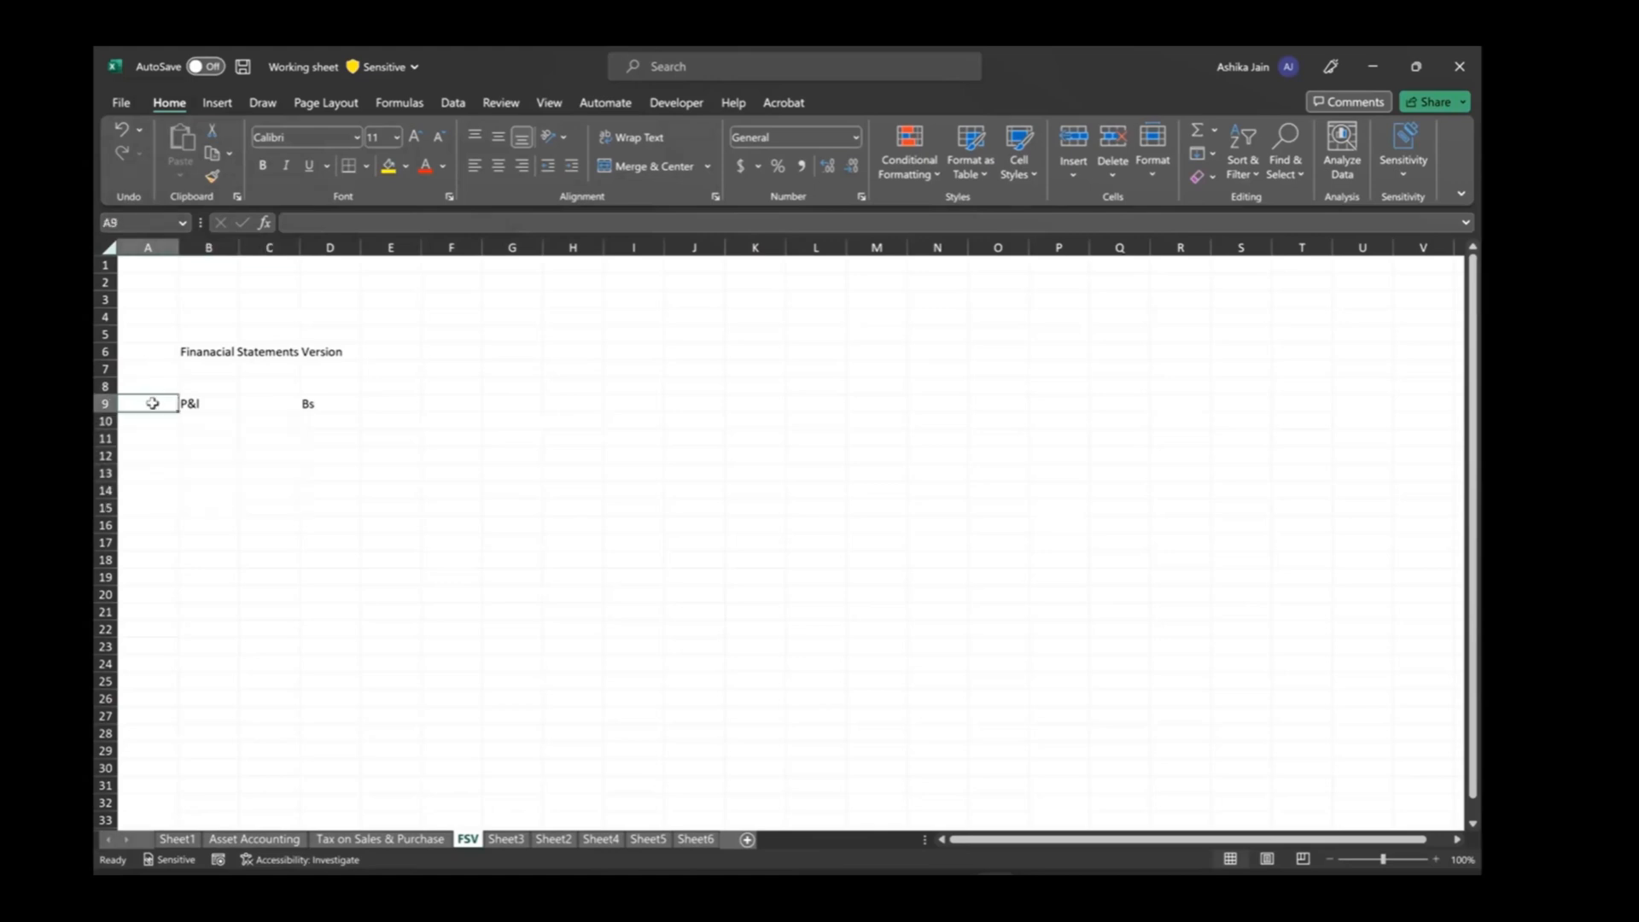
pyautogui.write('D')
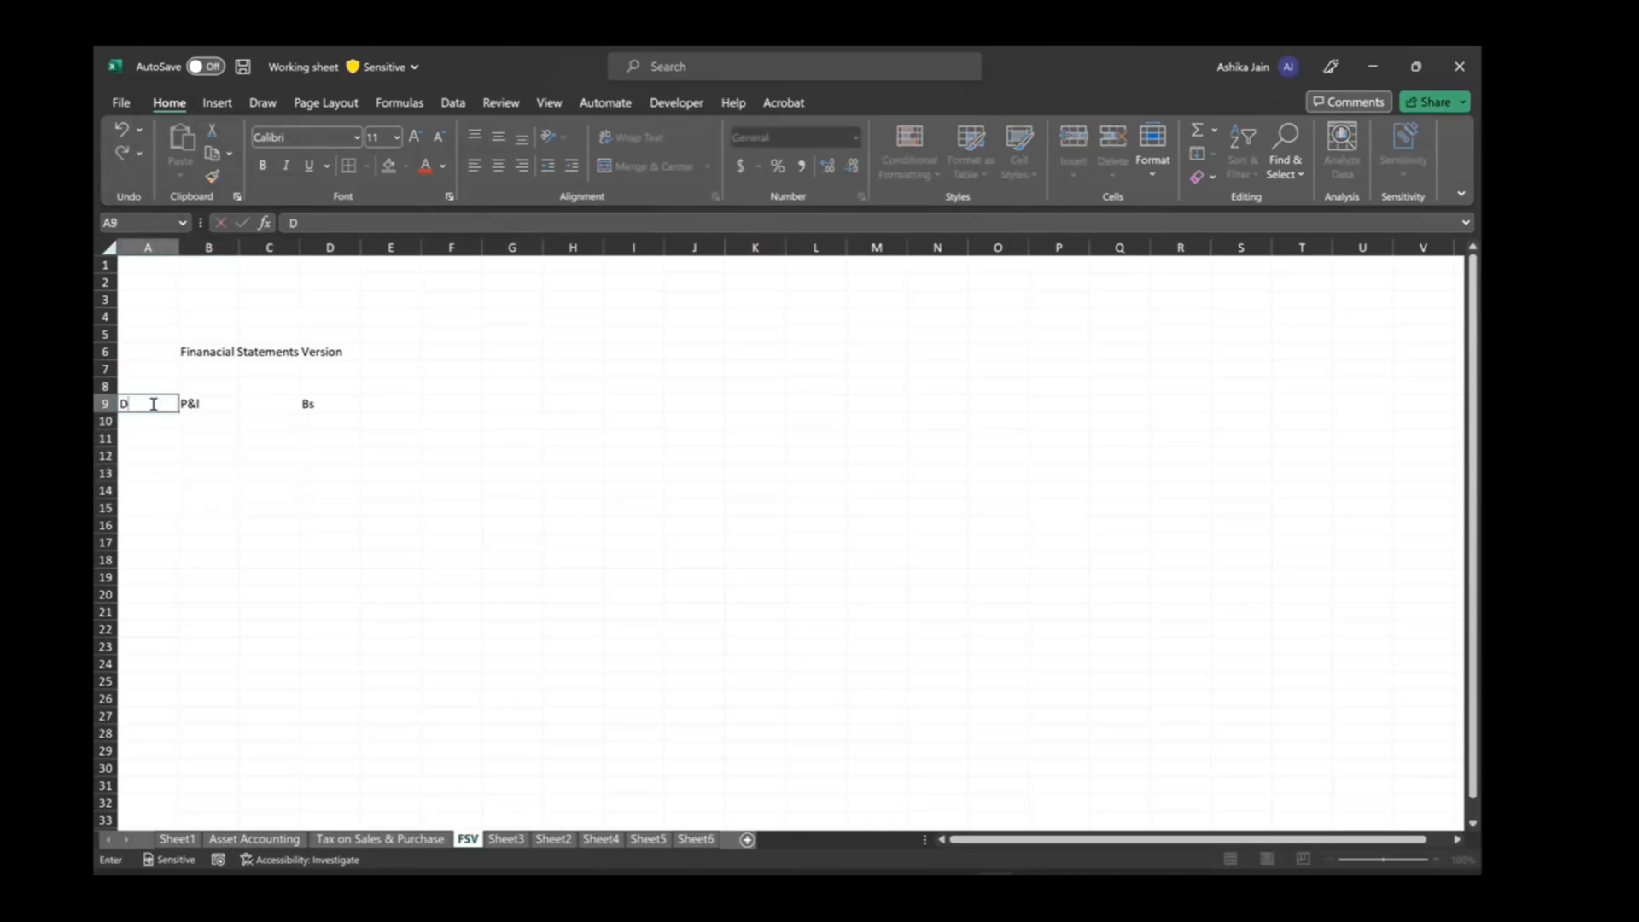
pyautogui.write('r')
pyautogui.press('Tab')
pyautogui.press('Tab')
pyautogui.write('Cr')
pyautogui.press('Tab')
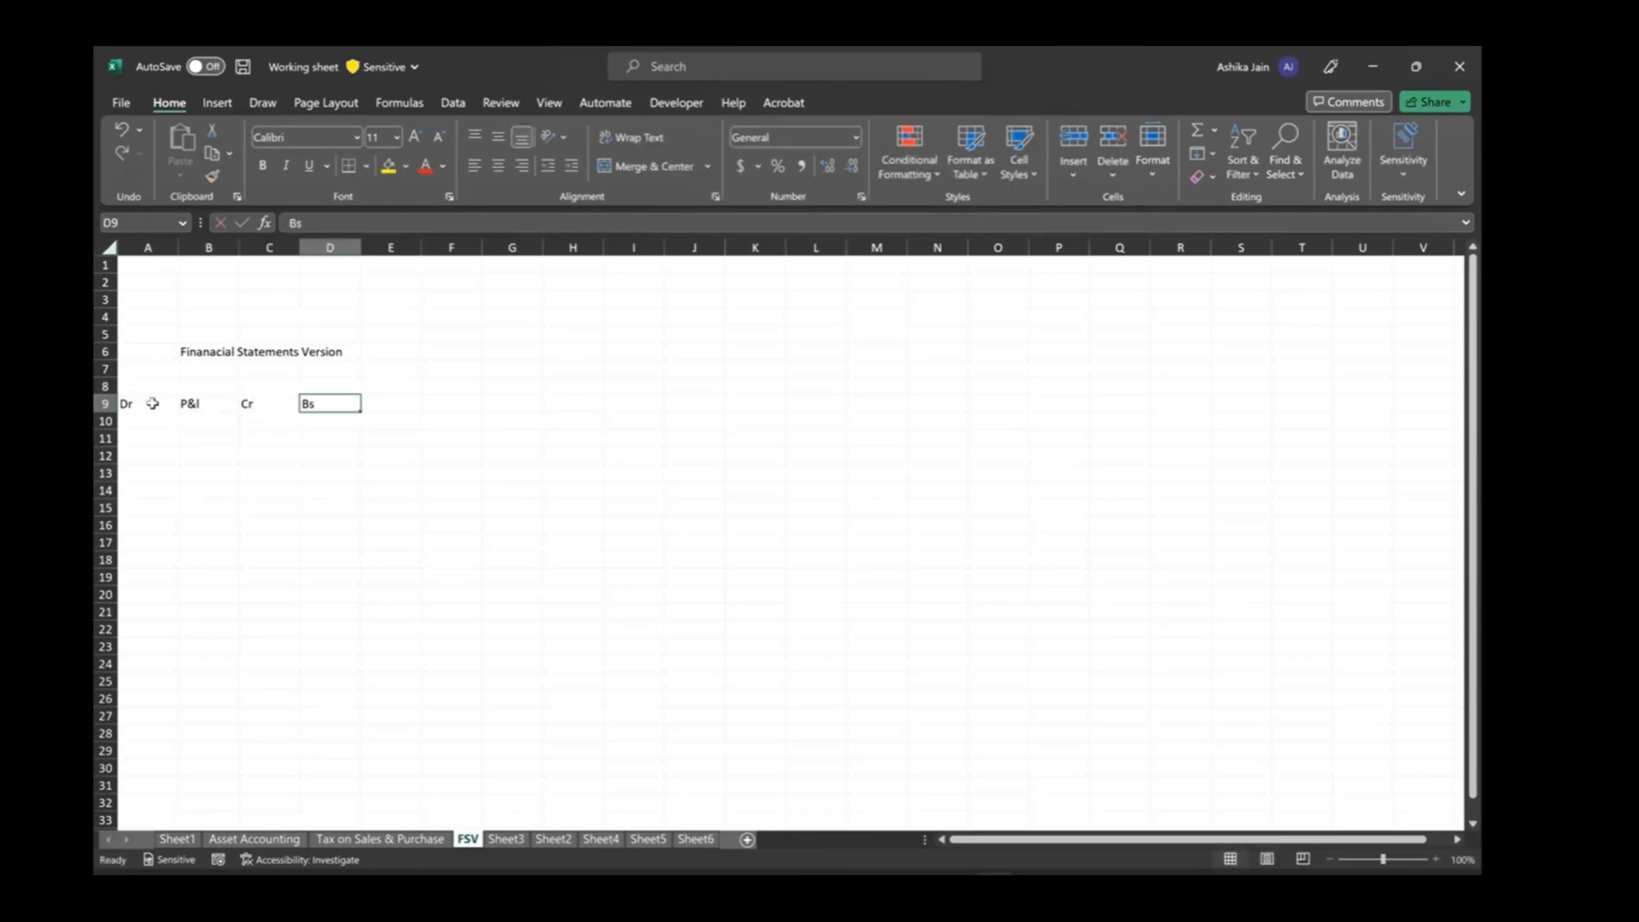
# Clear the Bs heading from D9 and enter "Bal sheet" in G9 instead.
pyautogui.press('Delete')
pyautogui.press('Tab')
pyautogui.press('Tab')
pyautogui.press('Tab')
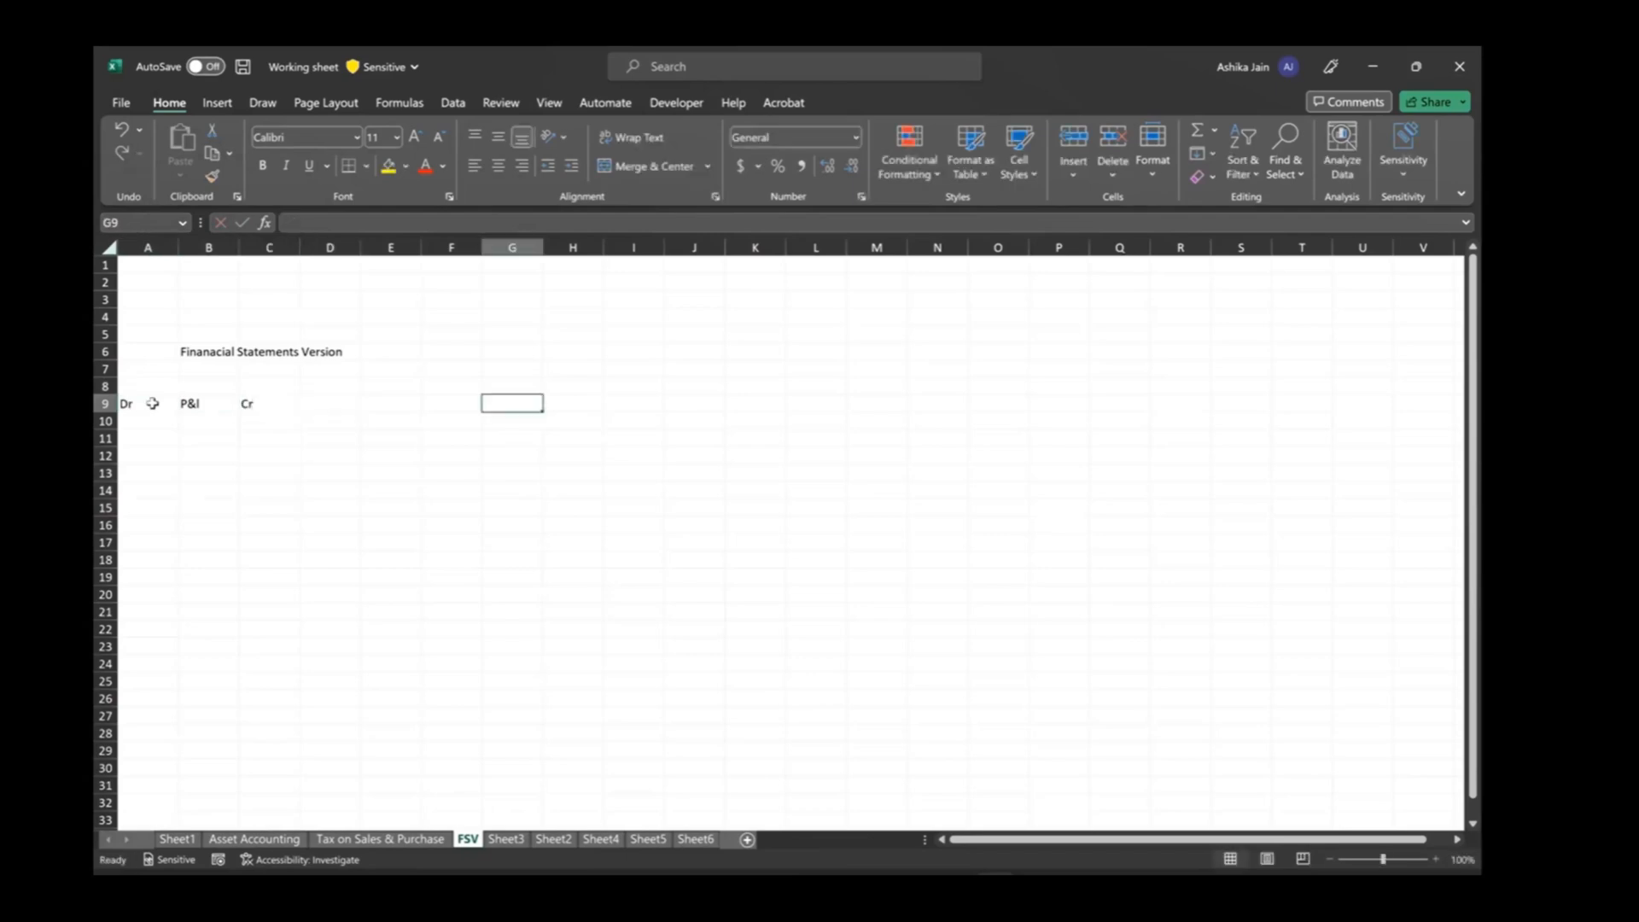
pyautogui.write('Bal sheet')
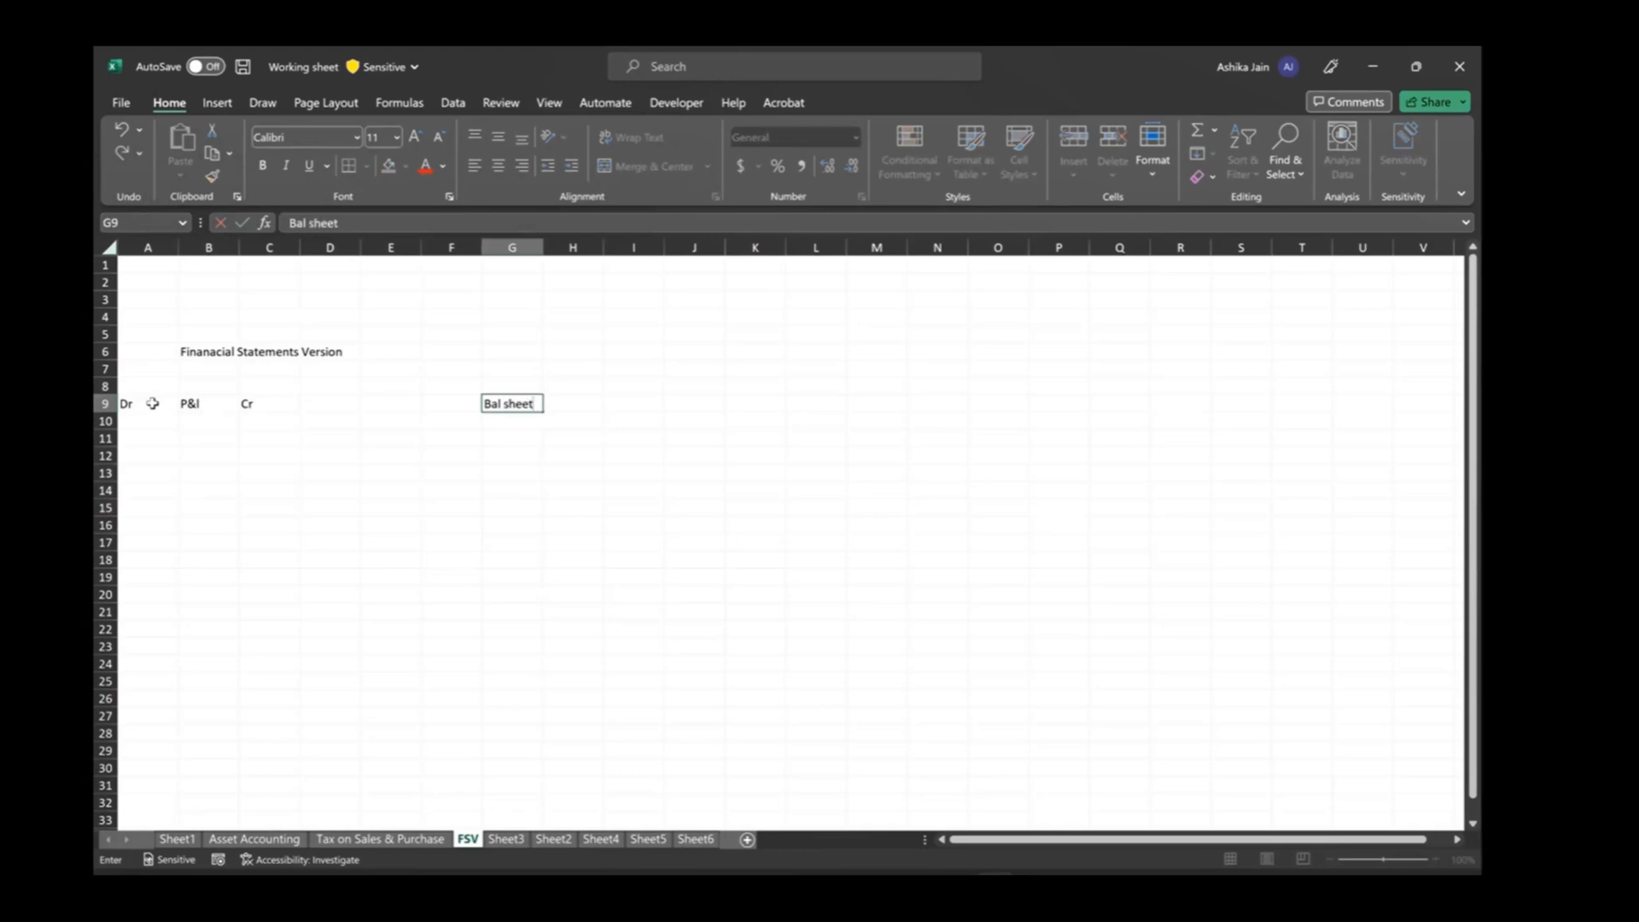
# Enter the balance sheet side labels "Liability" in F10 and "Asset" in H10.
pyautogui.press('Left')
pyautogui.press('Down')
pyautogui.write('Liability')
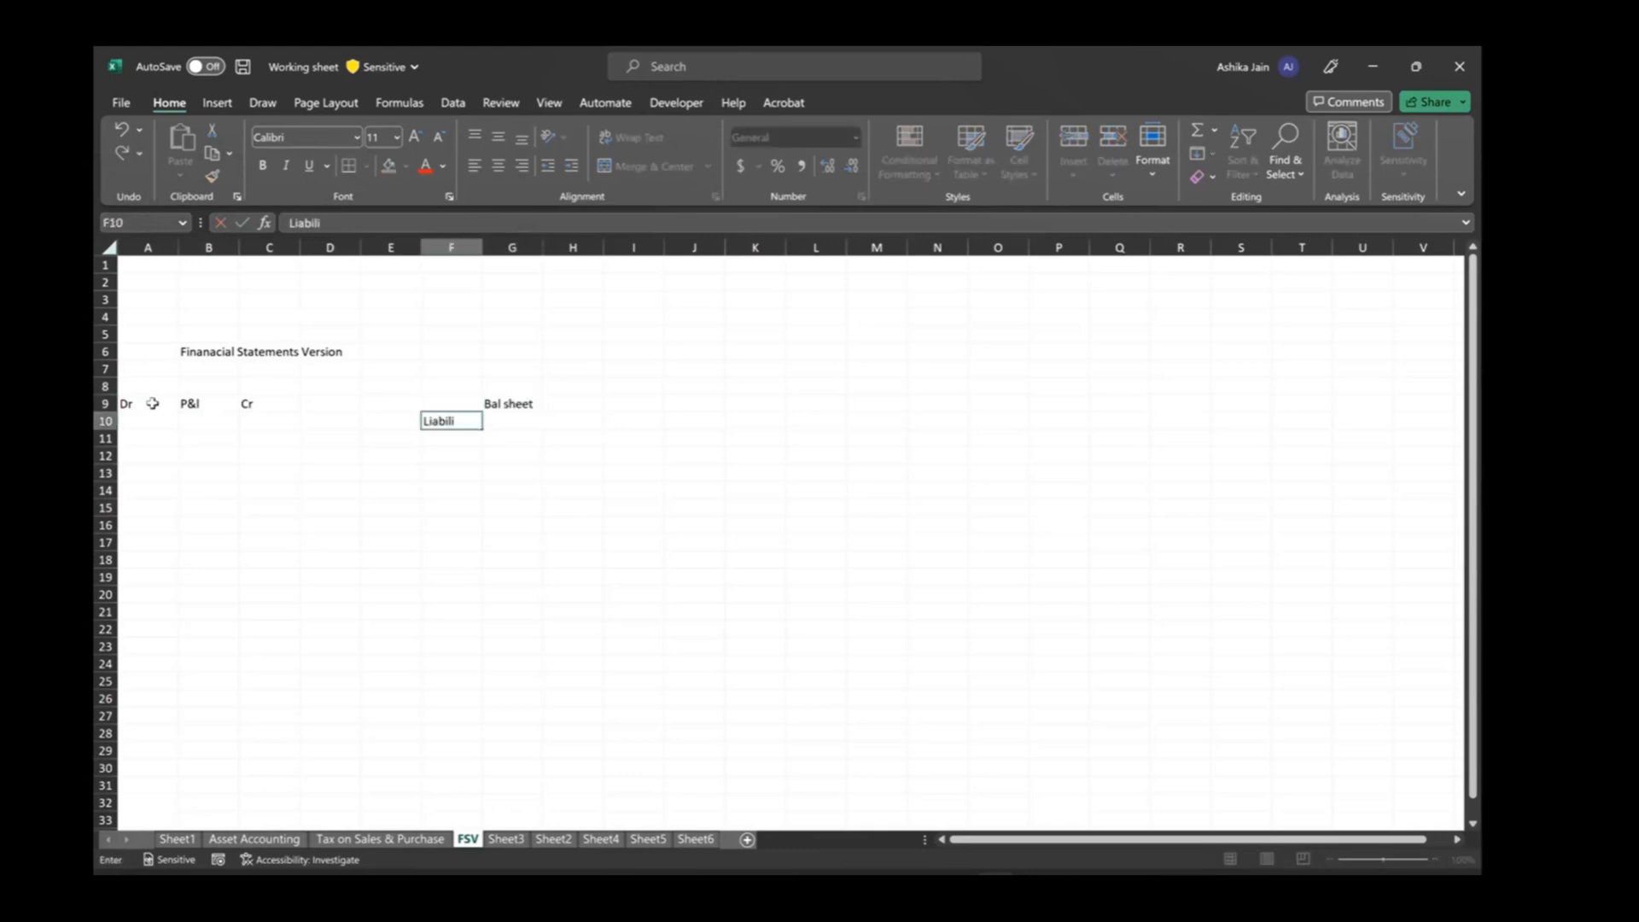
pyautogui.press('Right')
pyautogui.press('Right')
pyautogui.write('Asset')
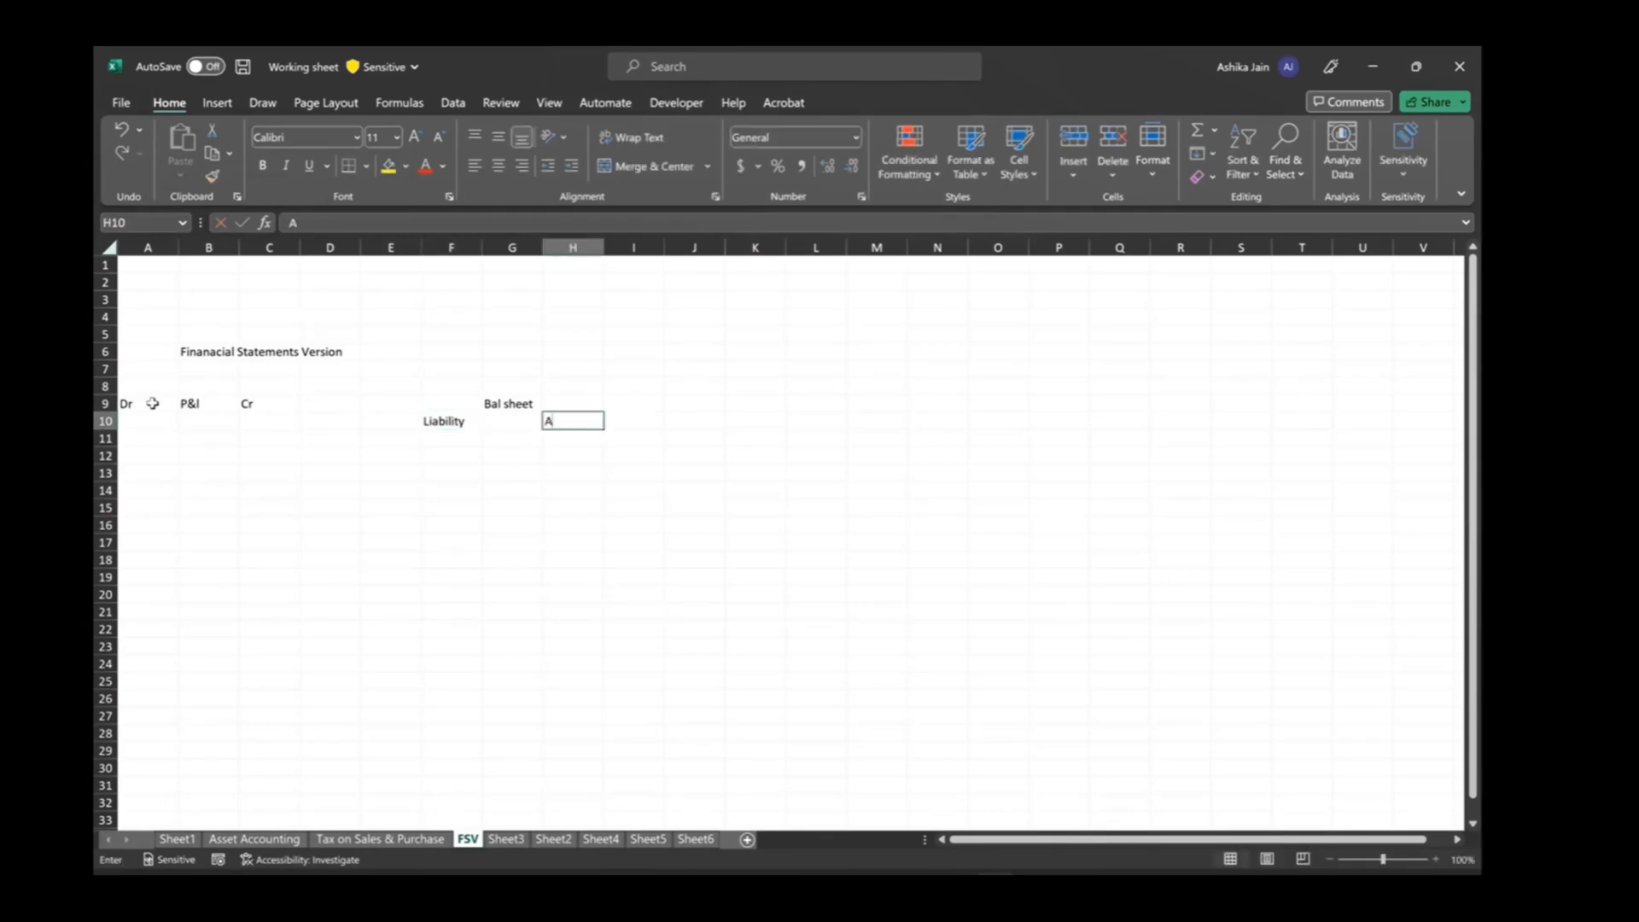
# Apply a right border and a top border to the Liability range F10:G15.
pyautogui.press('Left')
pyautogui.press('Left')
pyautogui.hotkey('shift', 'Right')
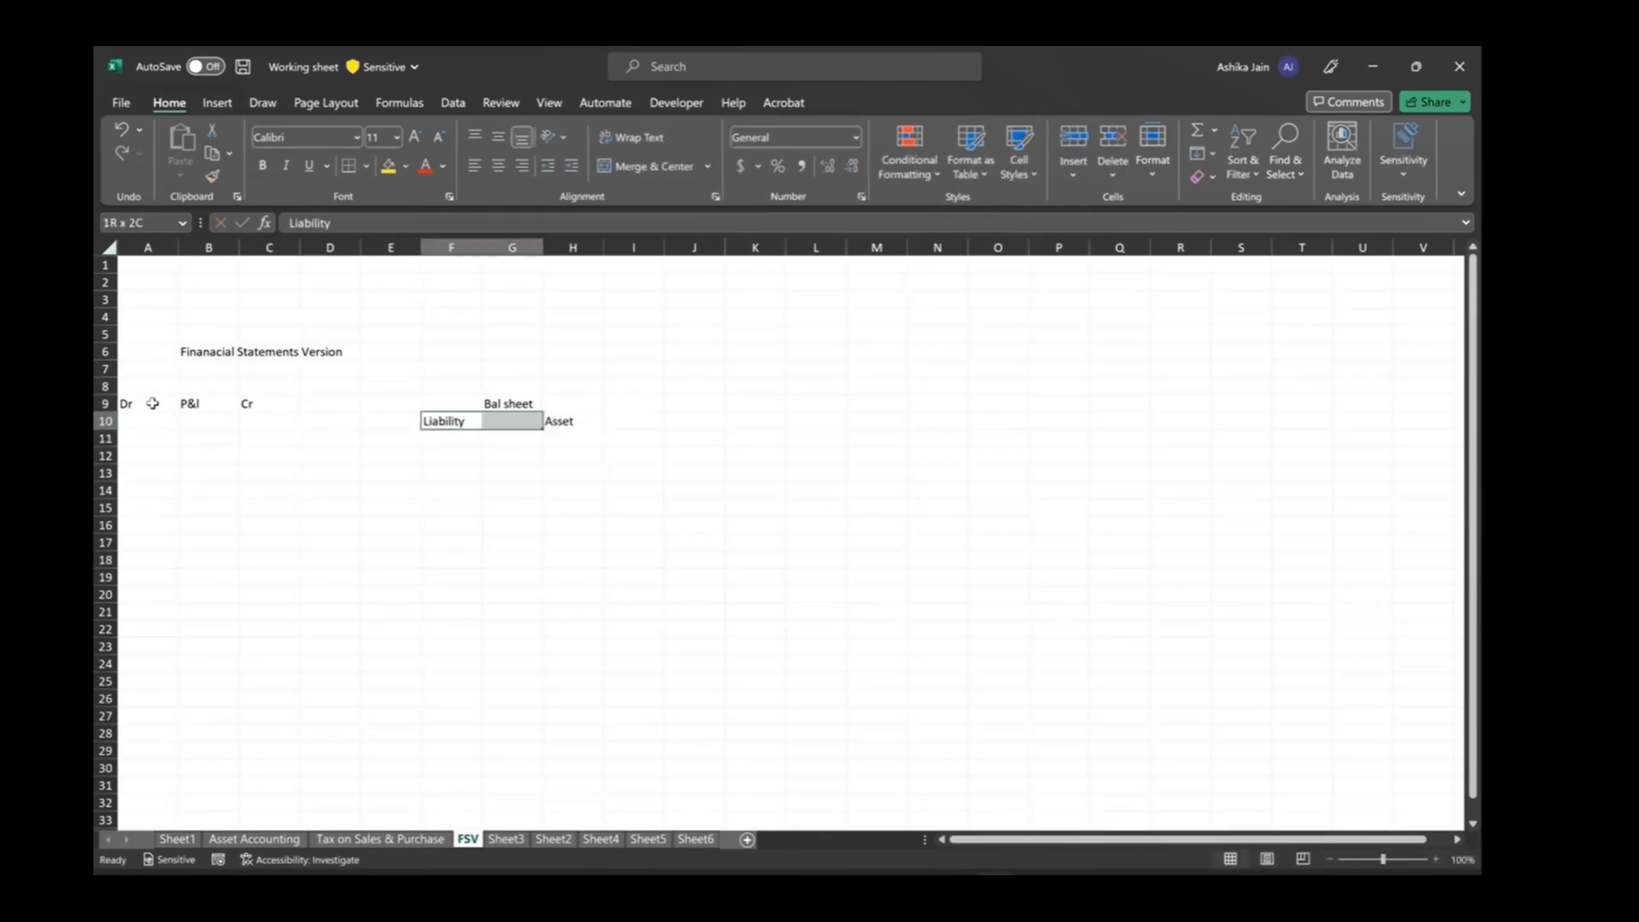
pyautogui.hotkey('shift', 'Down')
pyautogui.hotkey('shift', 'Down')
pyautogui.hotkey('shift', 'Down')
pyautogui.hotkey('shift', 'Down')
pyautogui.hotkey('shift', 'Down')
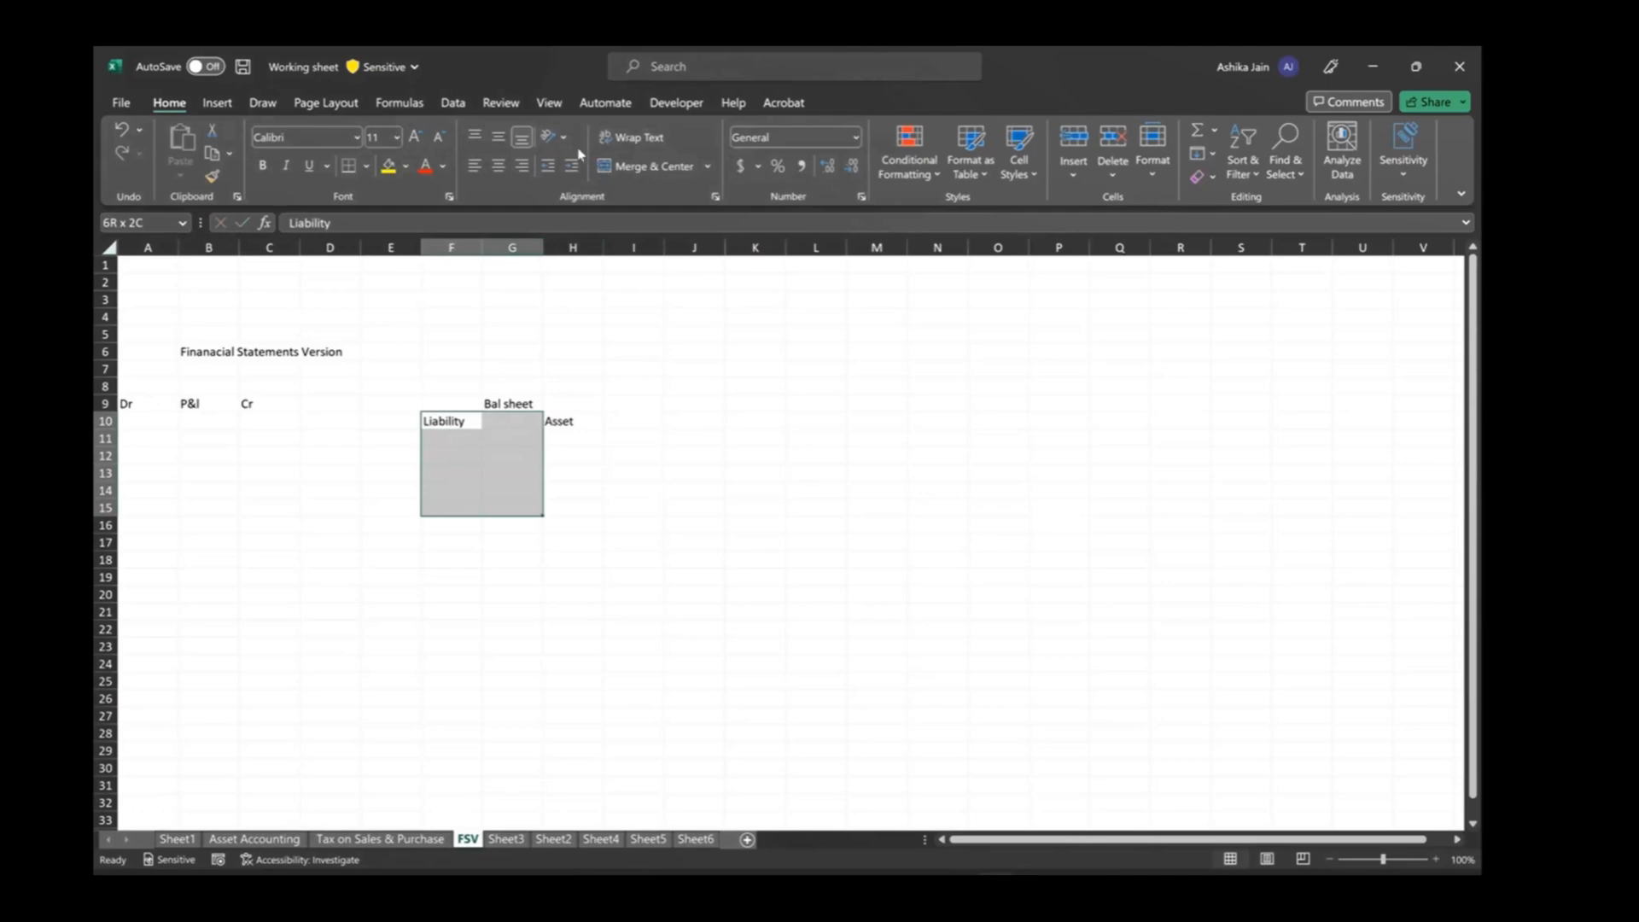
pyautogui.click(368, 167)
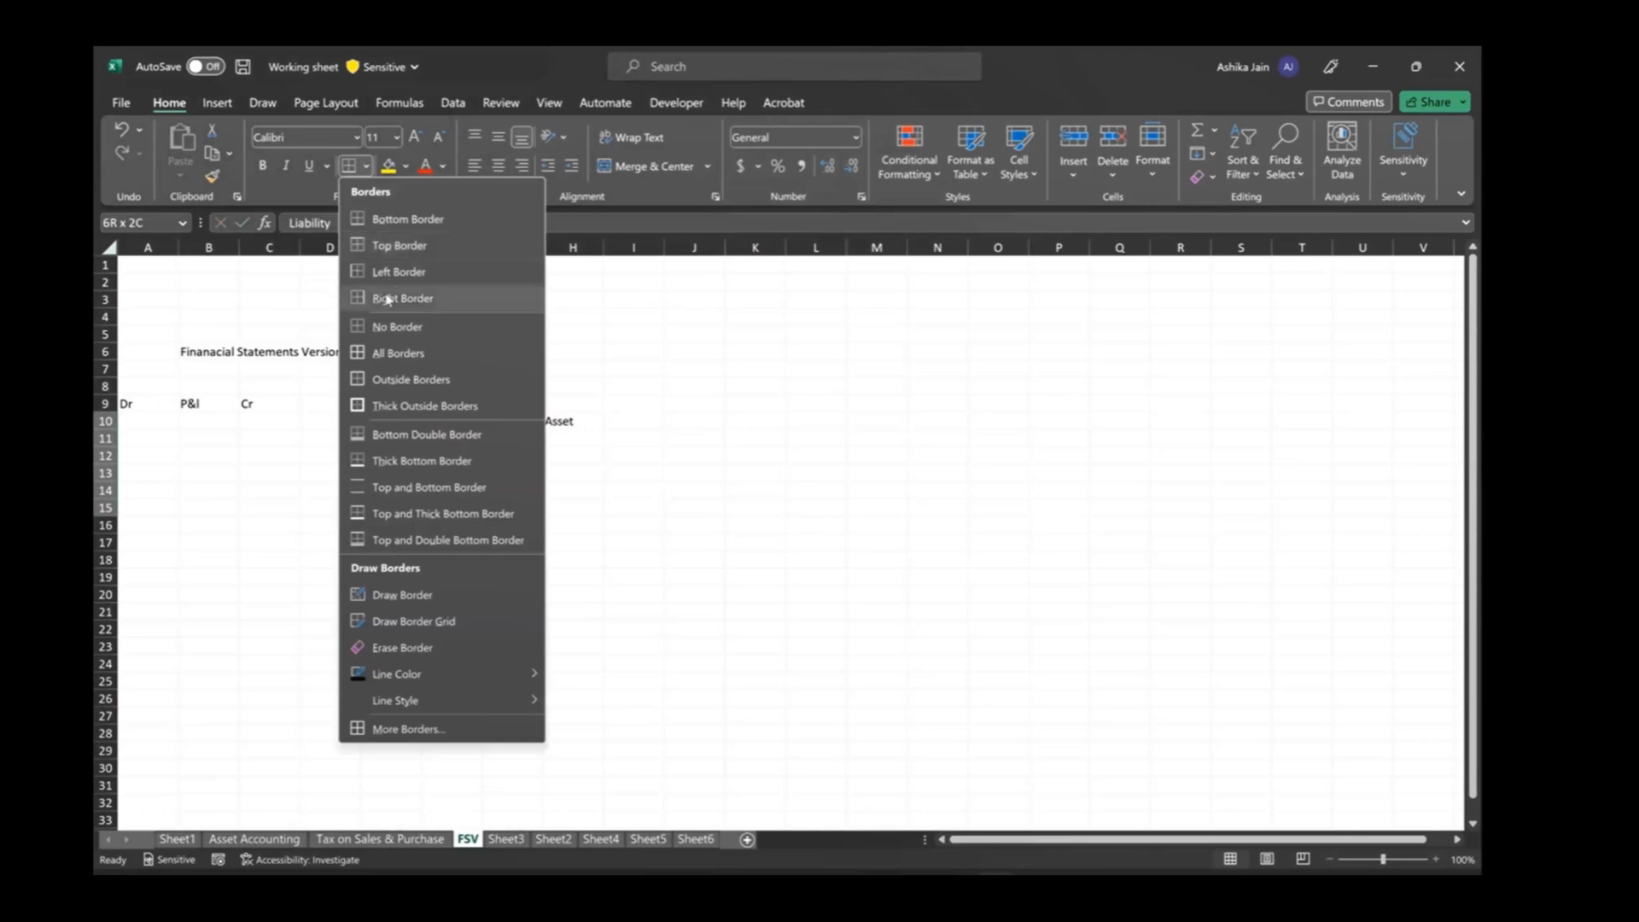
pyautogui.click(385, 294)
pyautogui.click(366, 167)
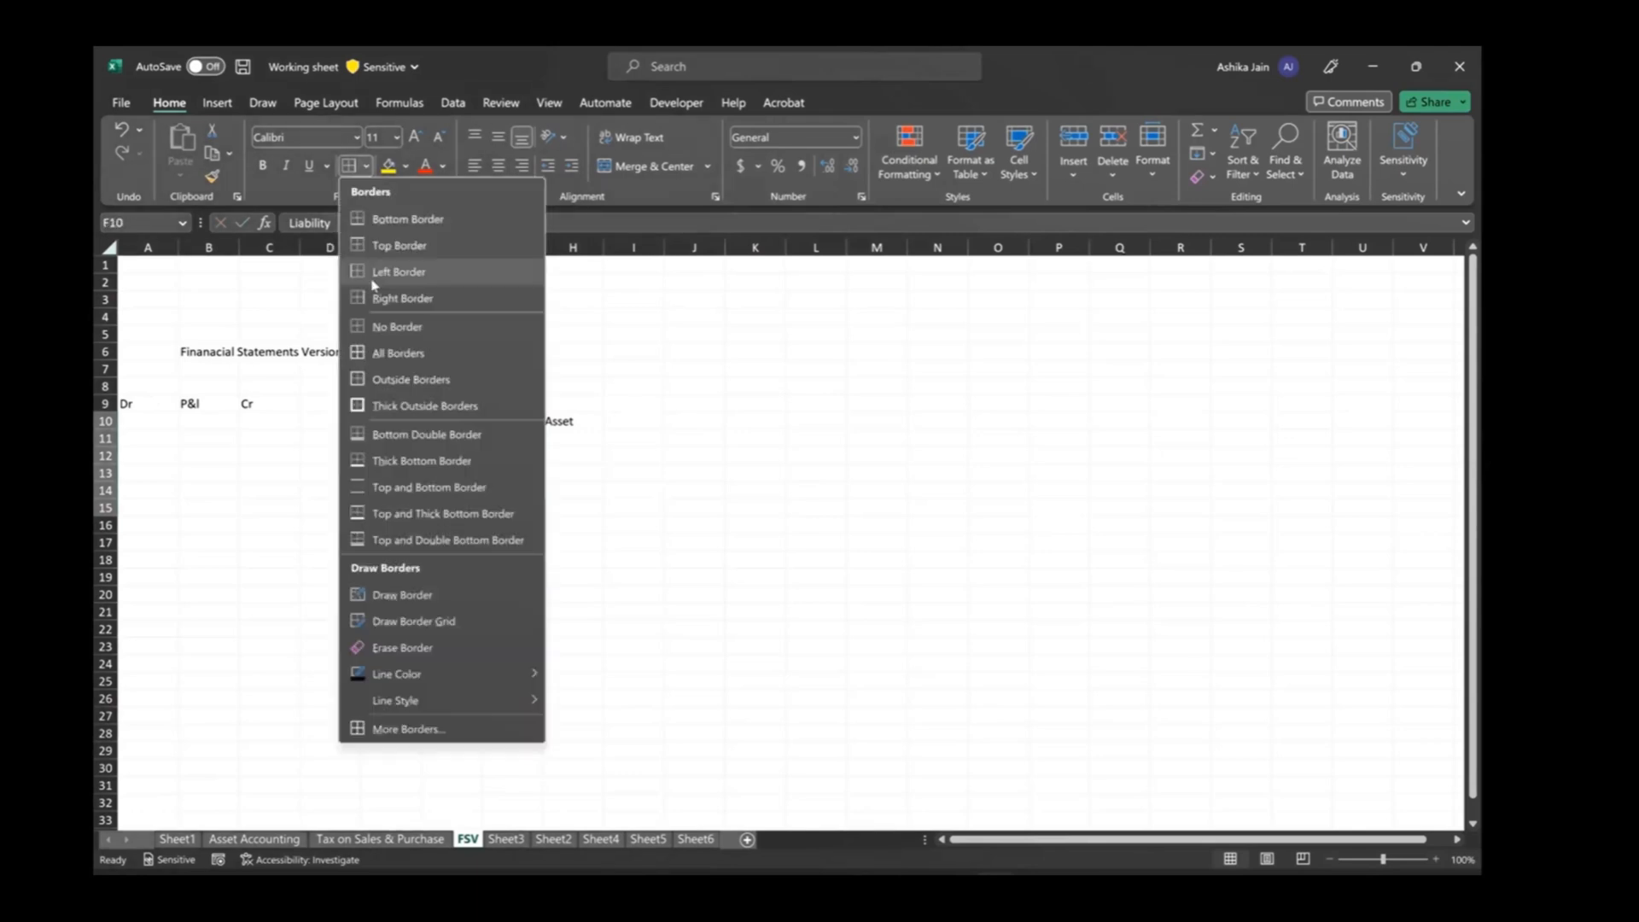
pyautogui.click(380, 245)
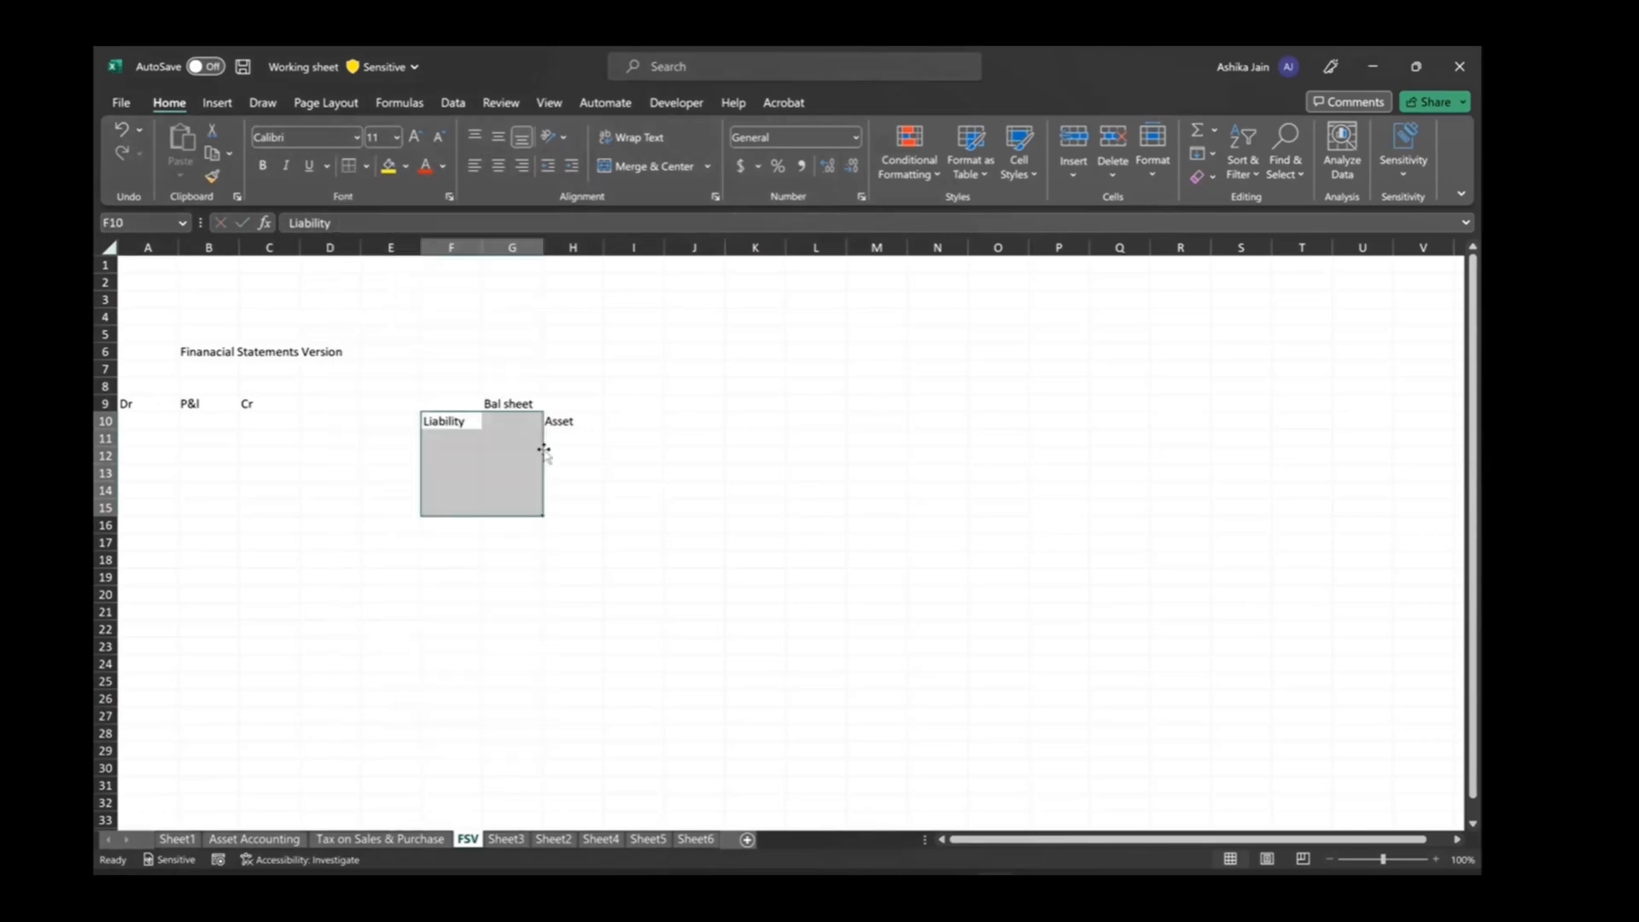
# Extend the balance sheet's top border across the Asset side, cells H10:I10.
pyautogui.click(561, 419)
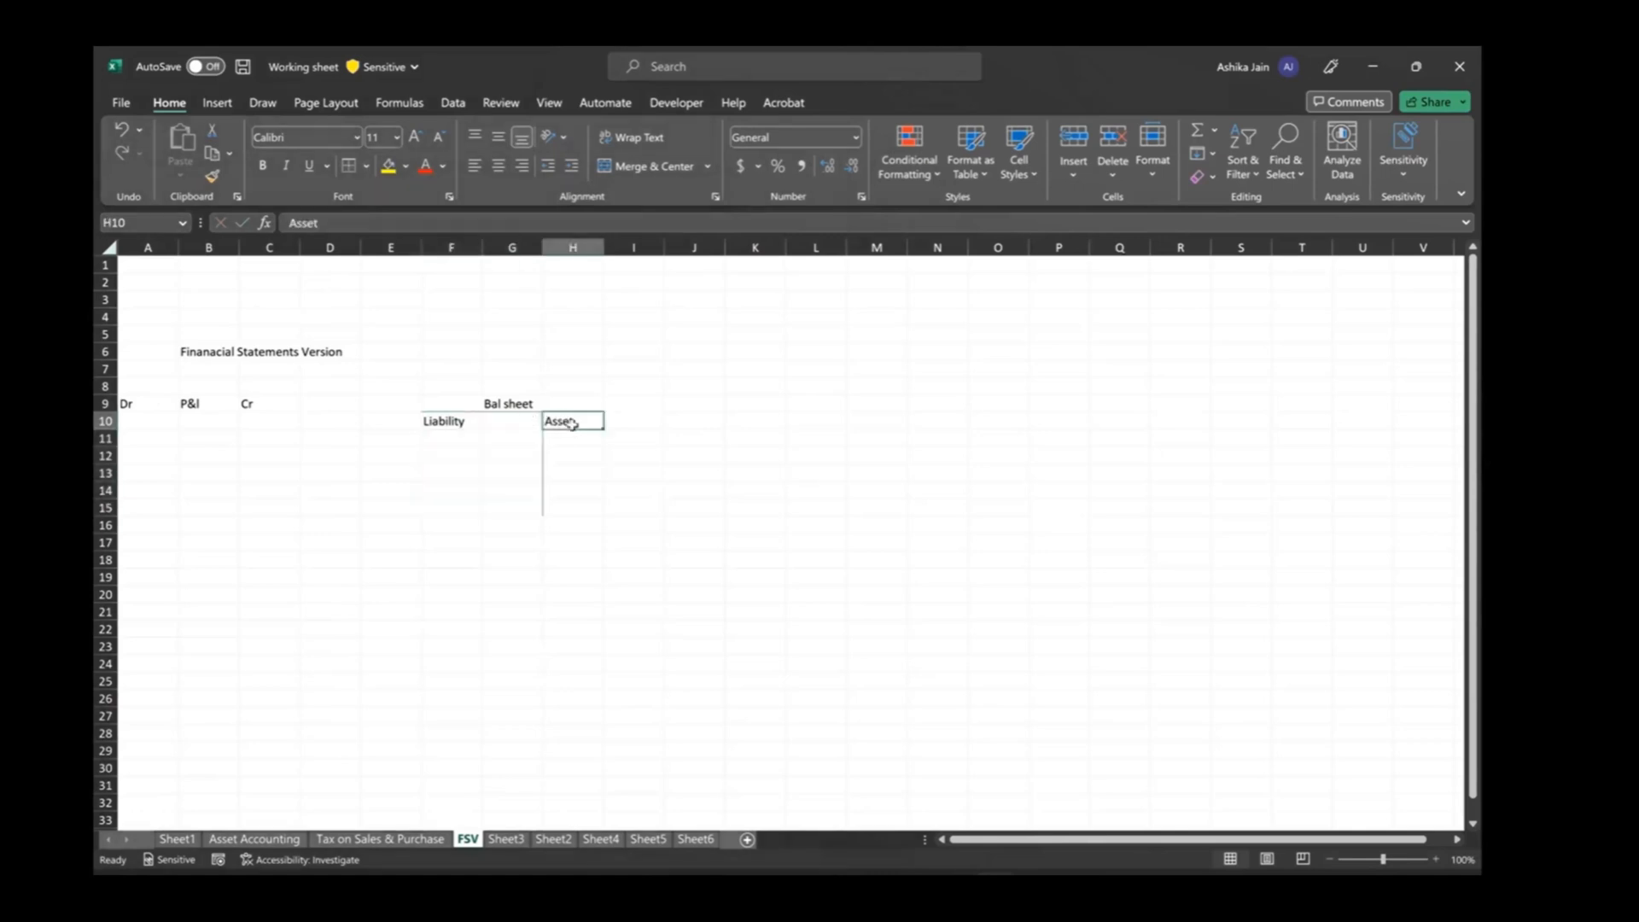
pyautogui.click(590, 443)
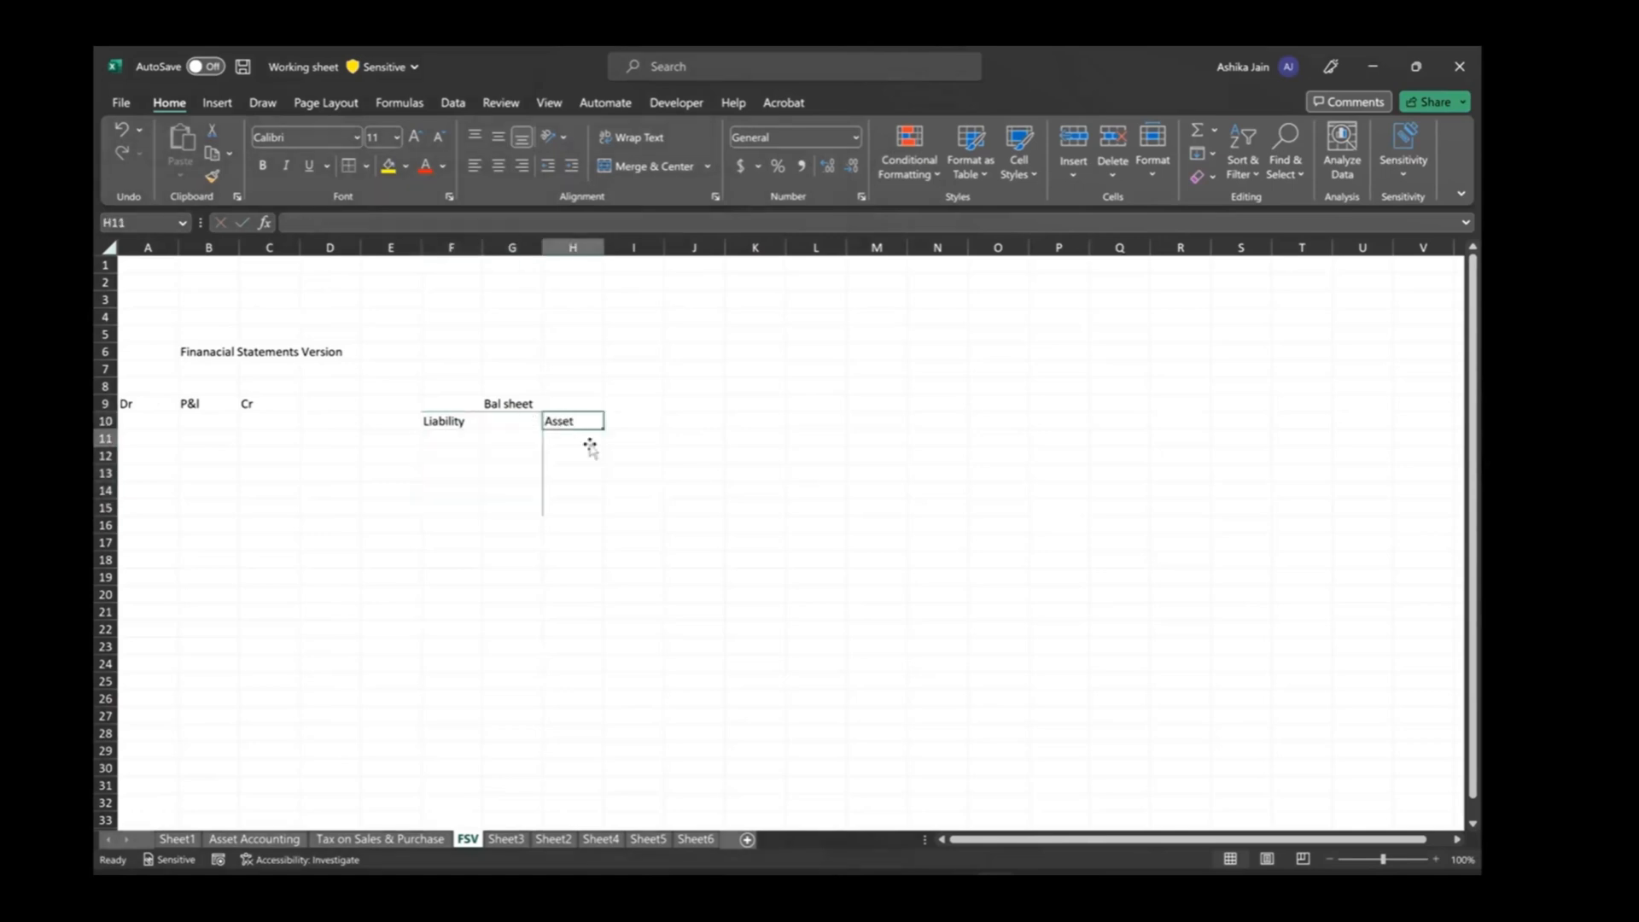
pyautogui.press('Up')
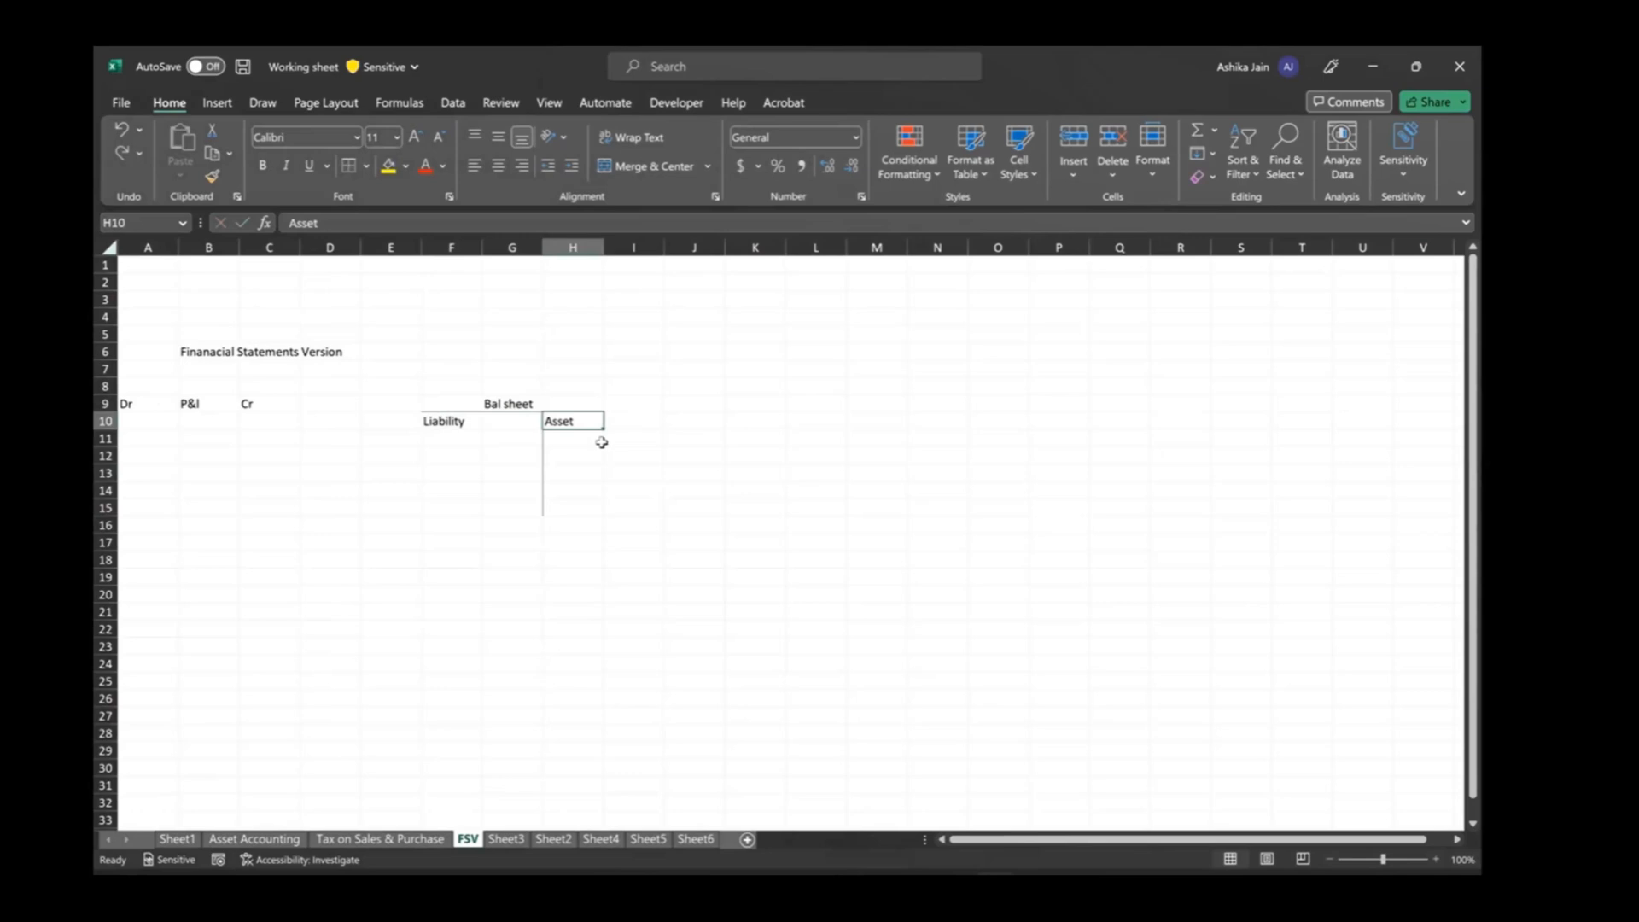
pyautogui.moveTo(599, 426); pyautogui.dragTo(619, 423)
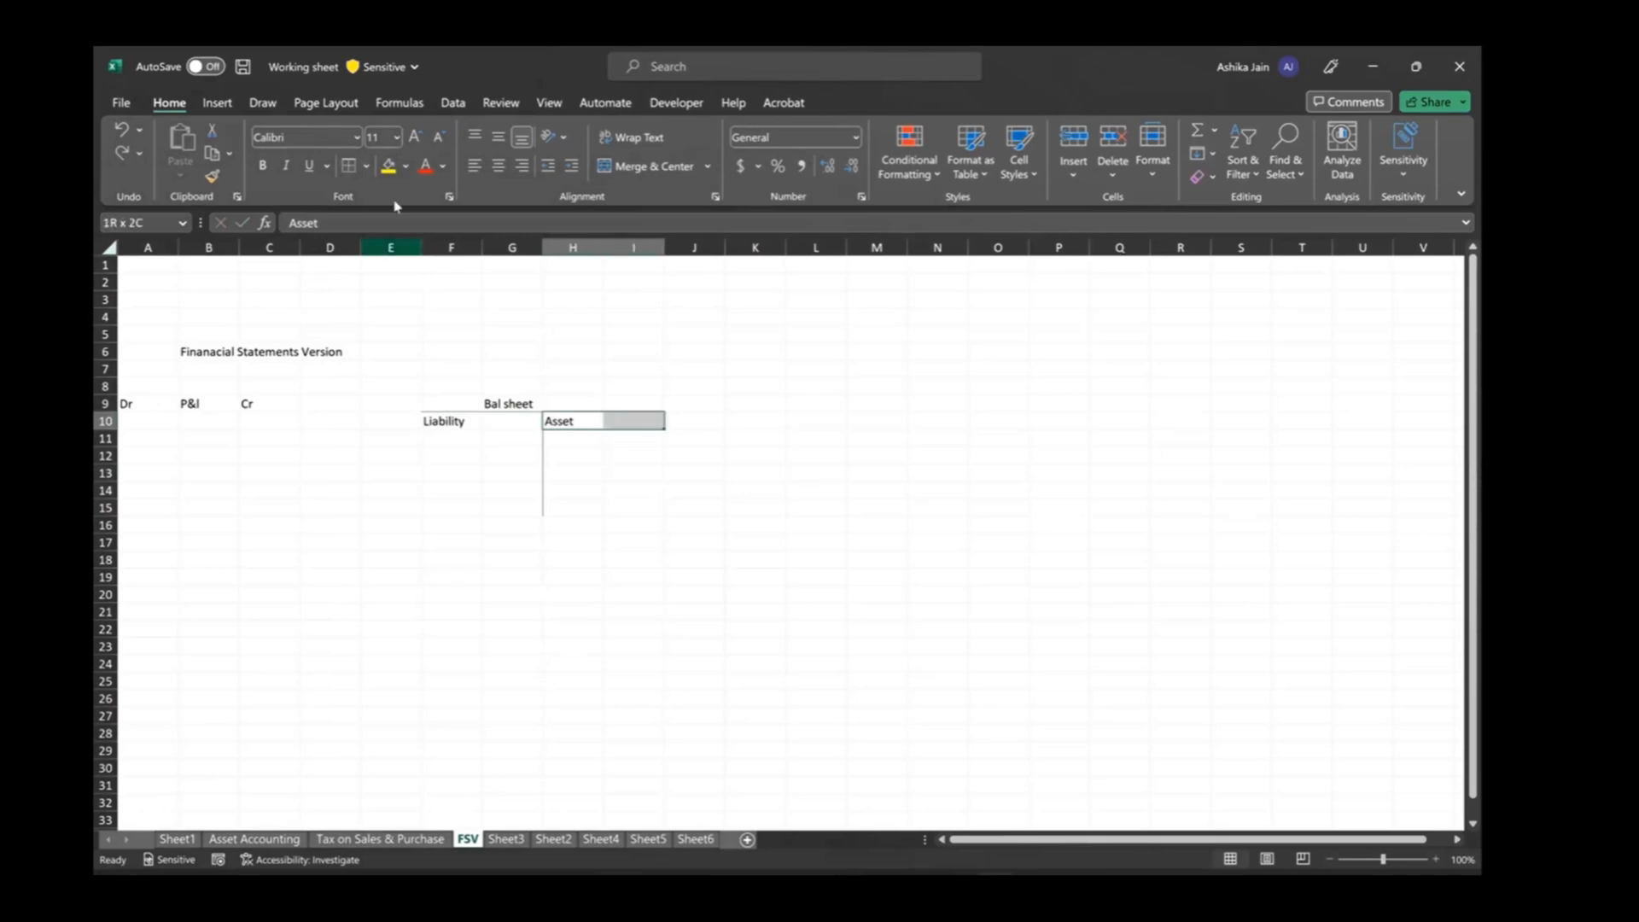
# Add a top border to A10:C10 and a right border to B10:B16 for the P&l T-account.
pyautogui.moveTo(150, 420); pyautogui.dragTo(266, 418)
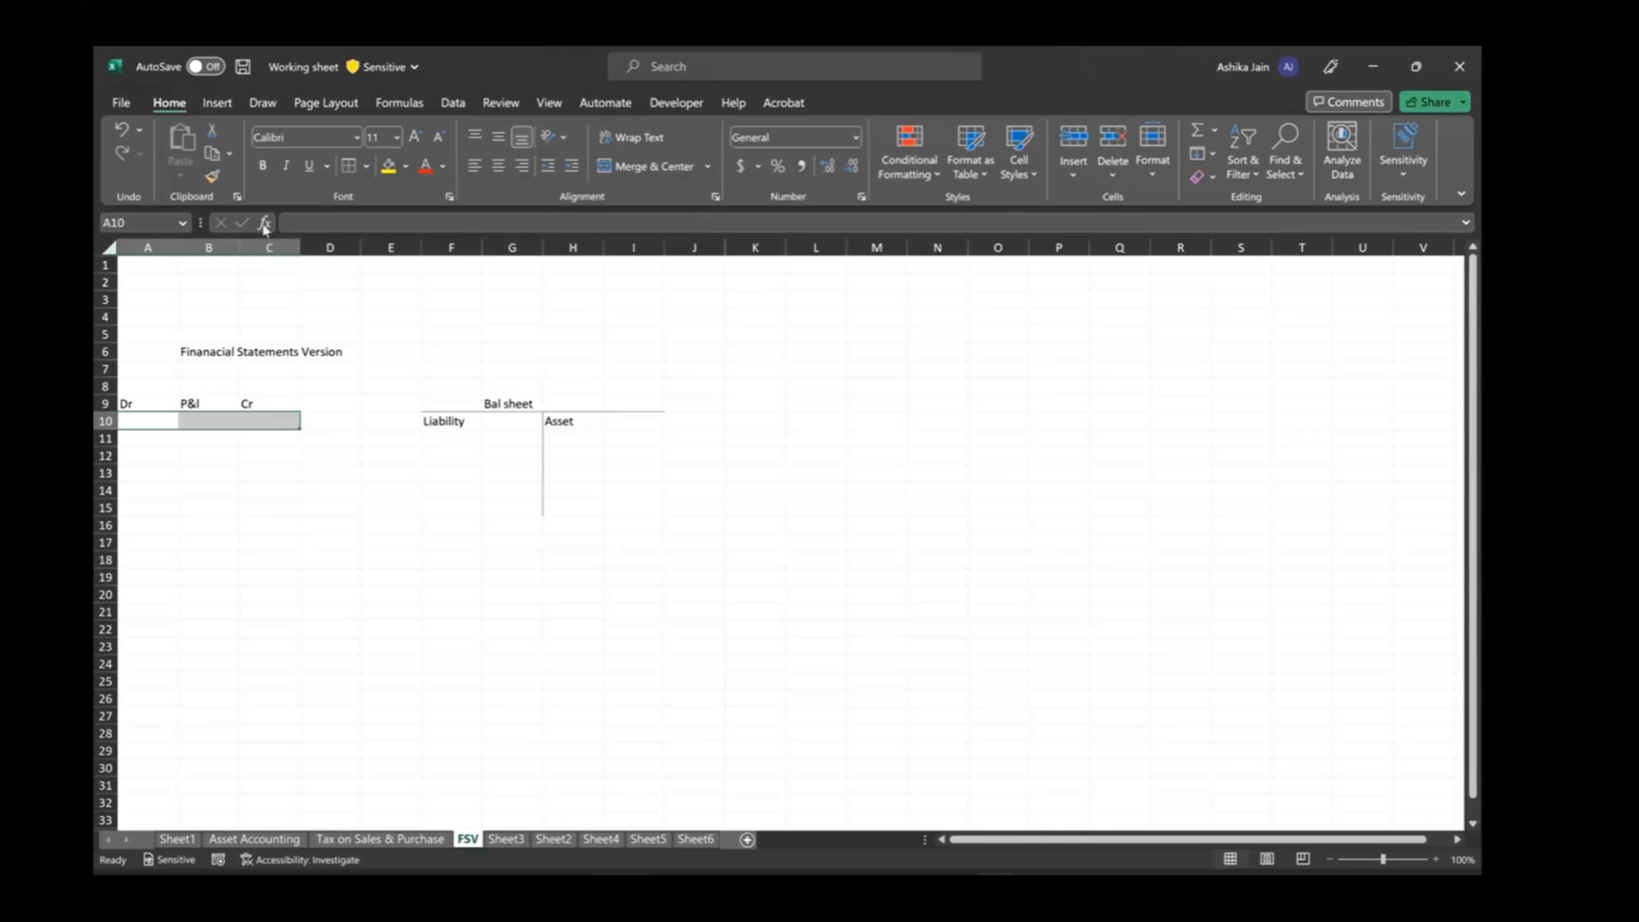
pyautogui.click(347, 167)
pyautogui.moveTo(189, 415); pyautogui.dragTo(192, 533)
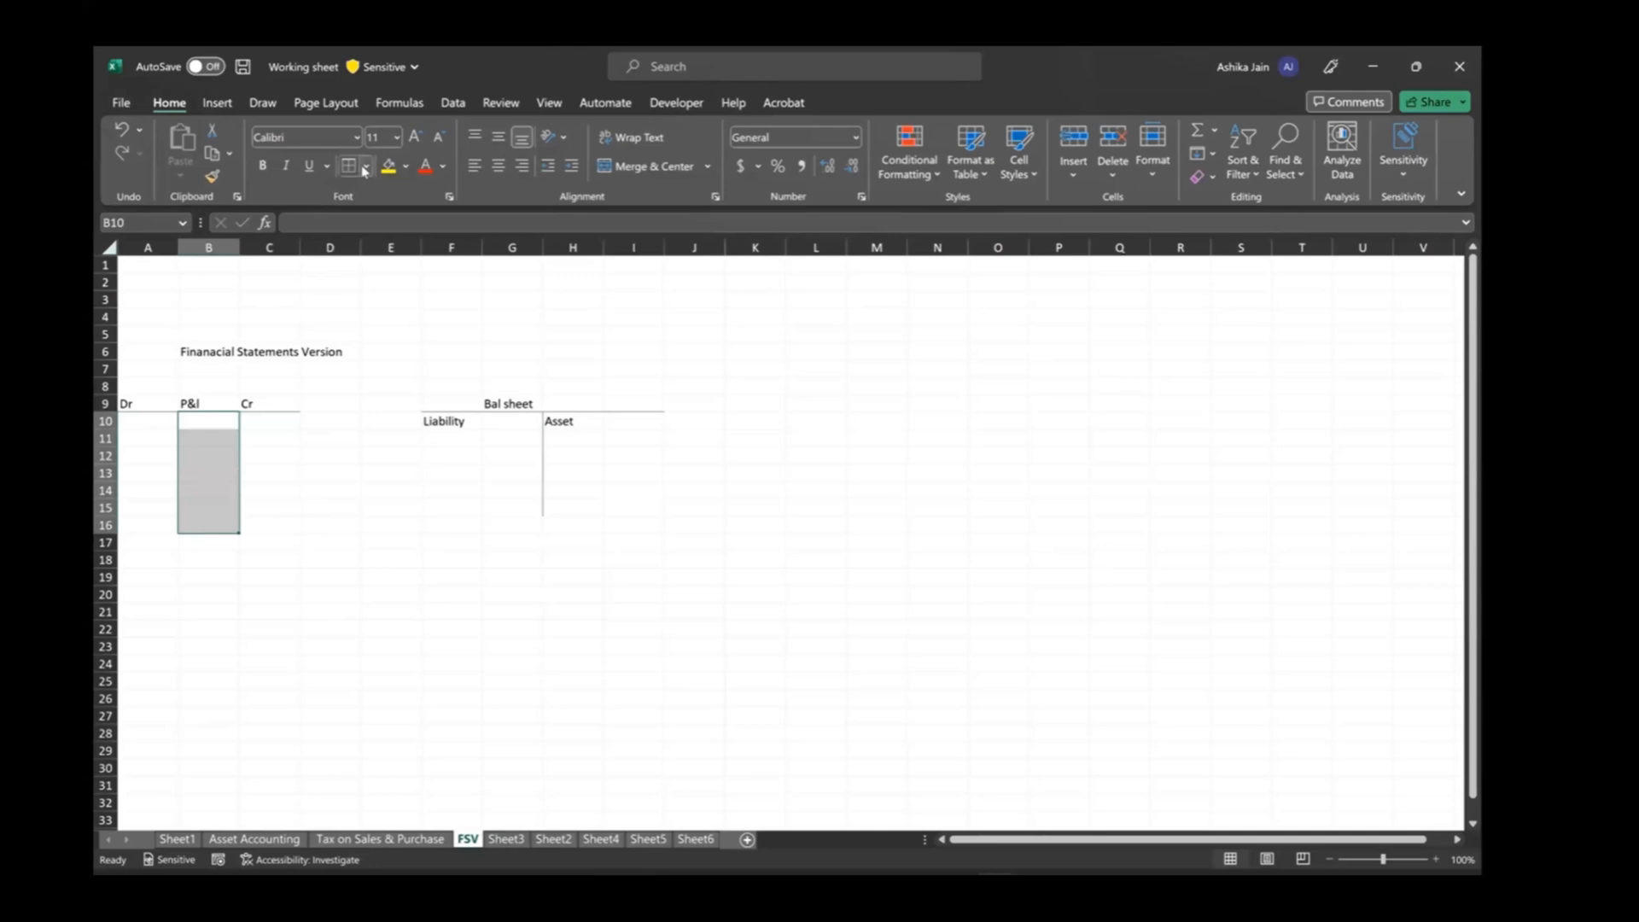
pyautogui.click(363, 170)
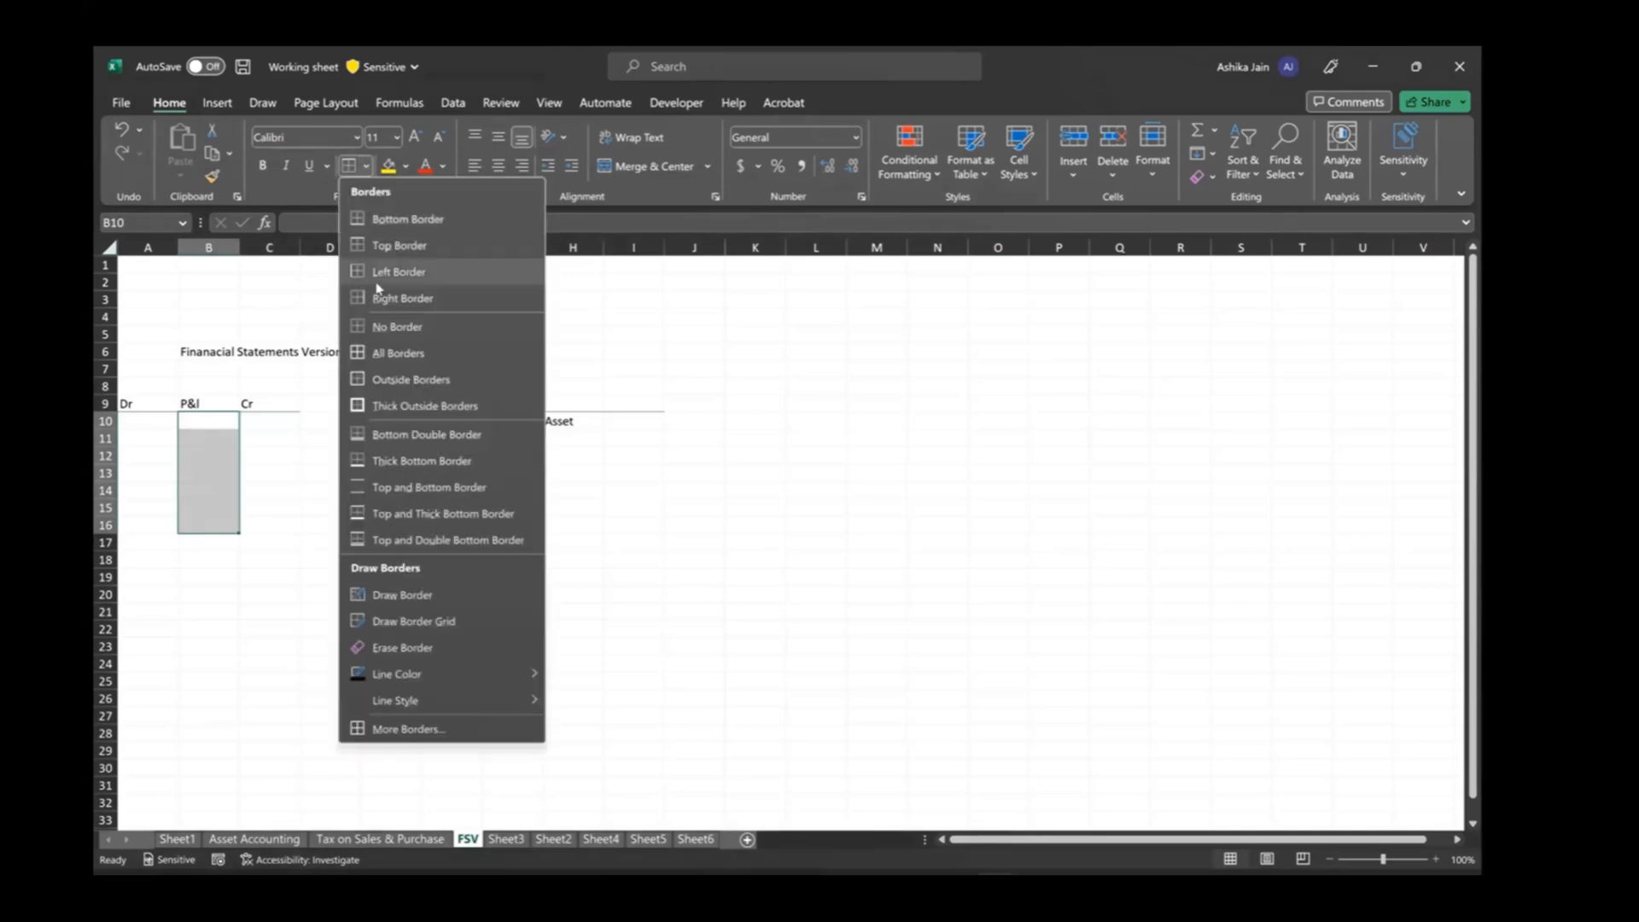
pyautogui.click(388, 298)
# Extend the P&l account's horizontal line by adding a top border to D10.
pyautogui.click(329, 427)
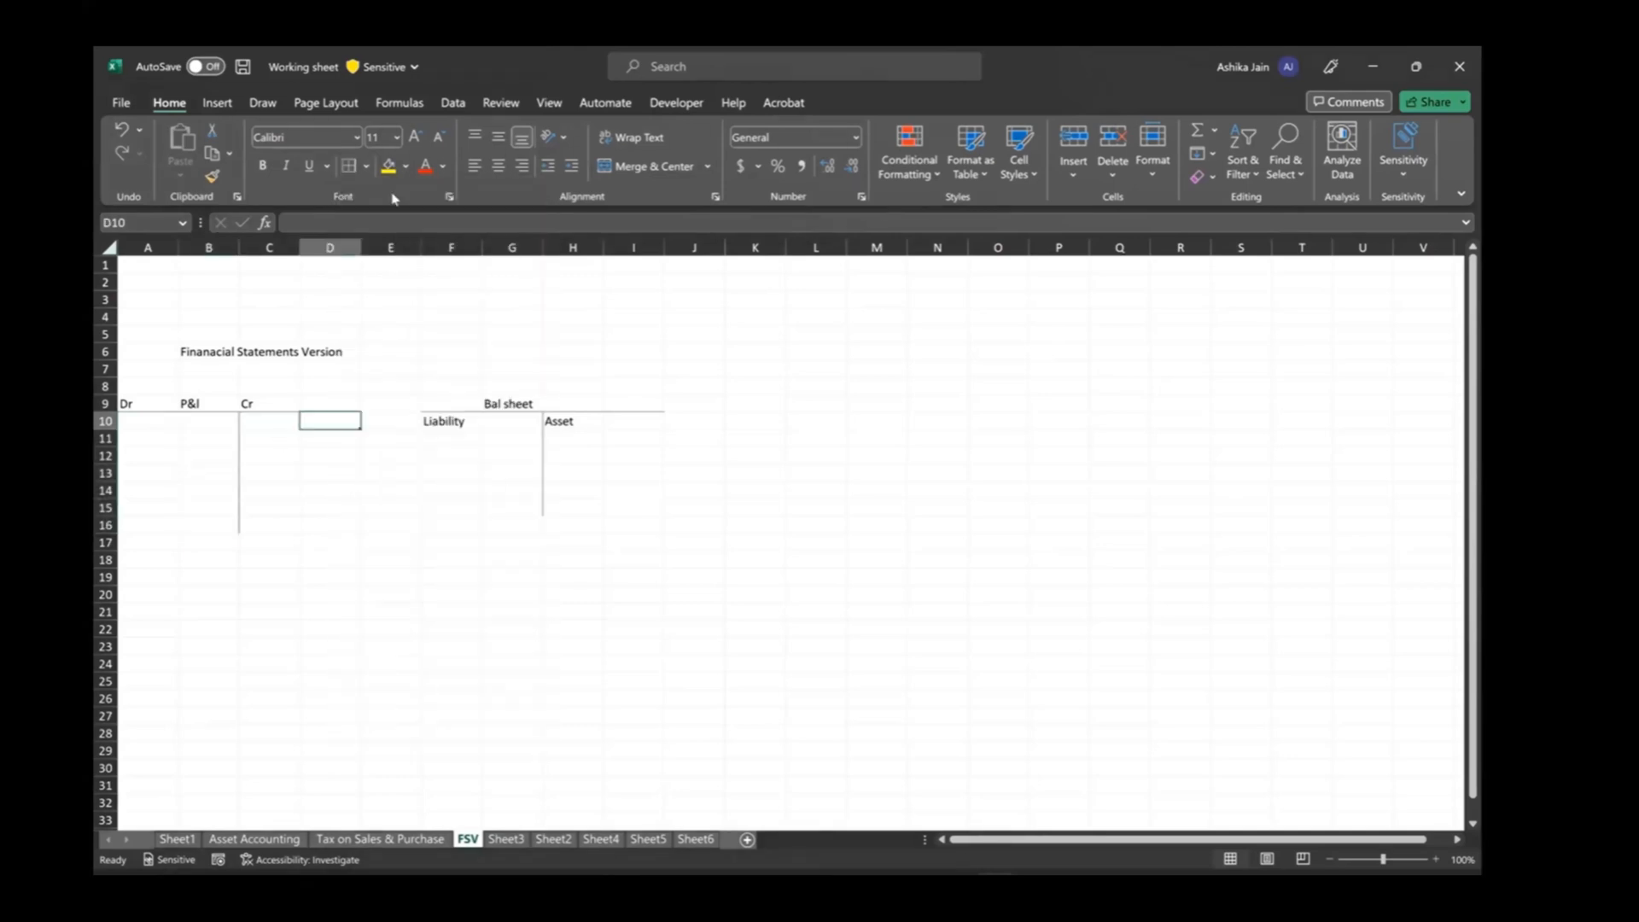
pyautogui.click(366, 166)
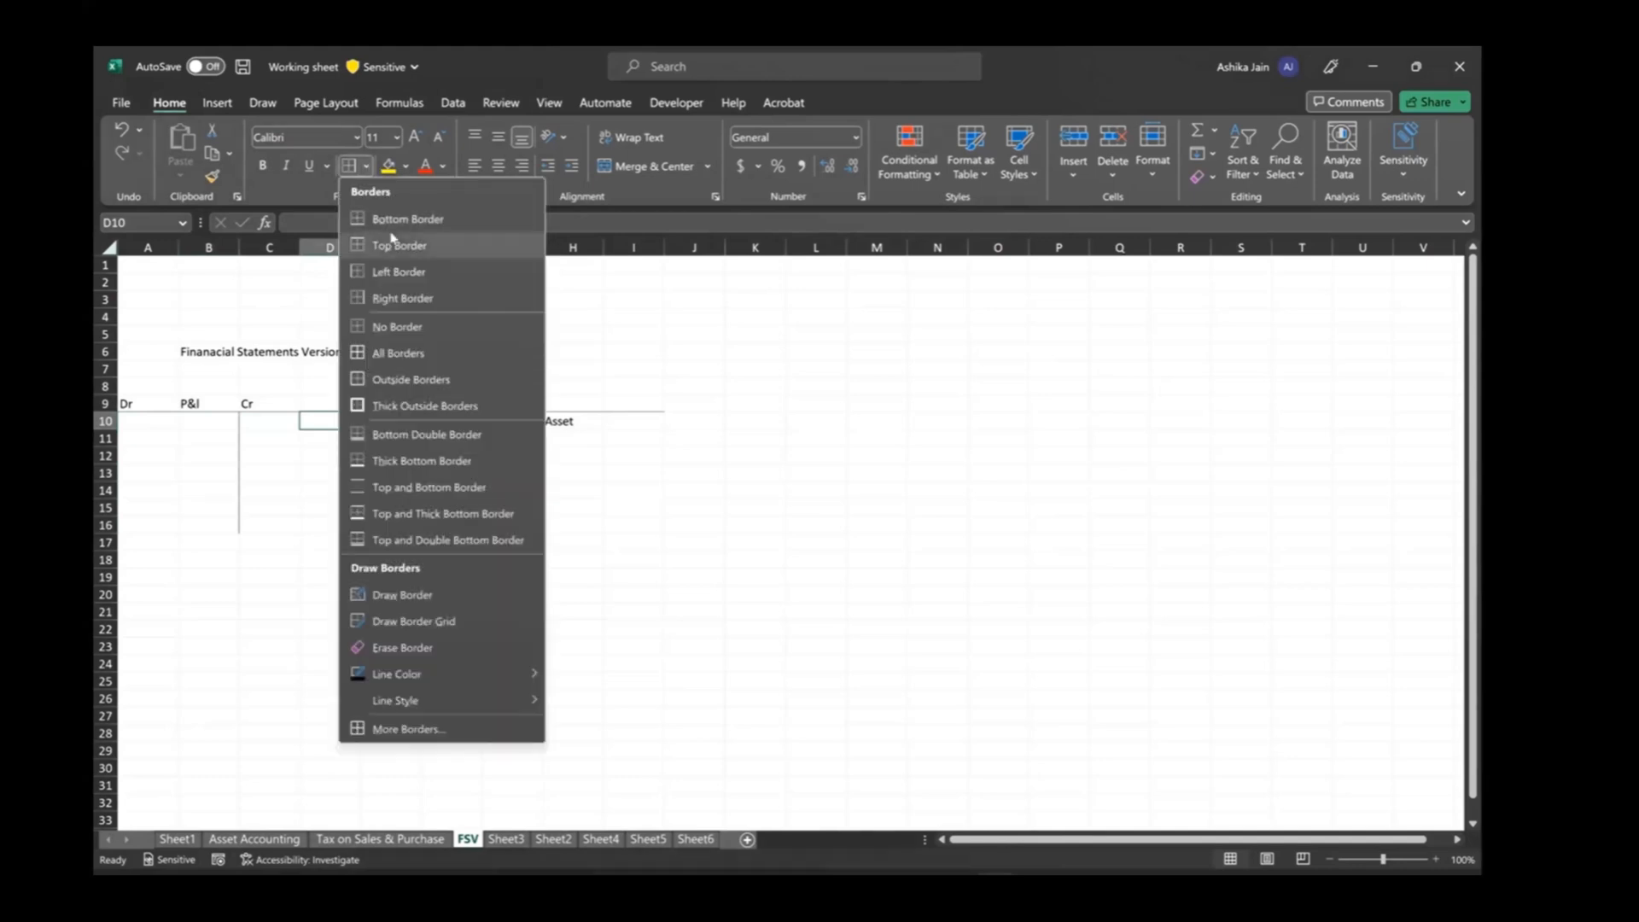
pyautogui.click(396, 247)
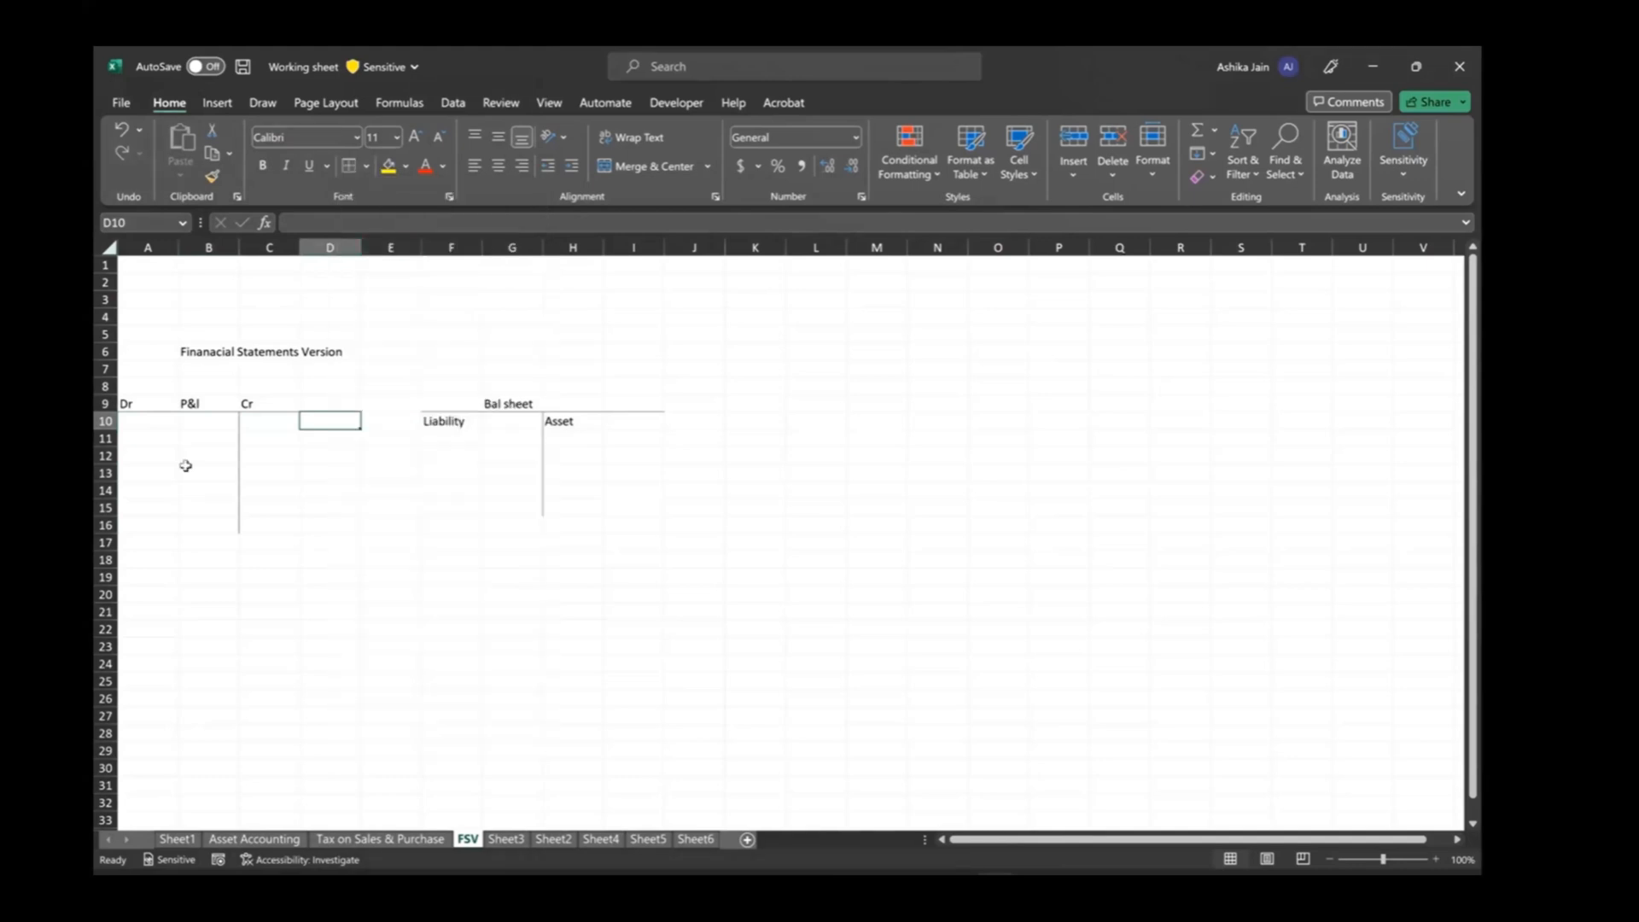
# Clear the Cr label from cell C9.
pyautogui.click(185, 465)
pyautogui.click(357, 490)
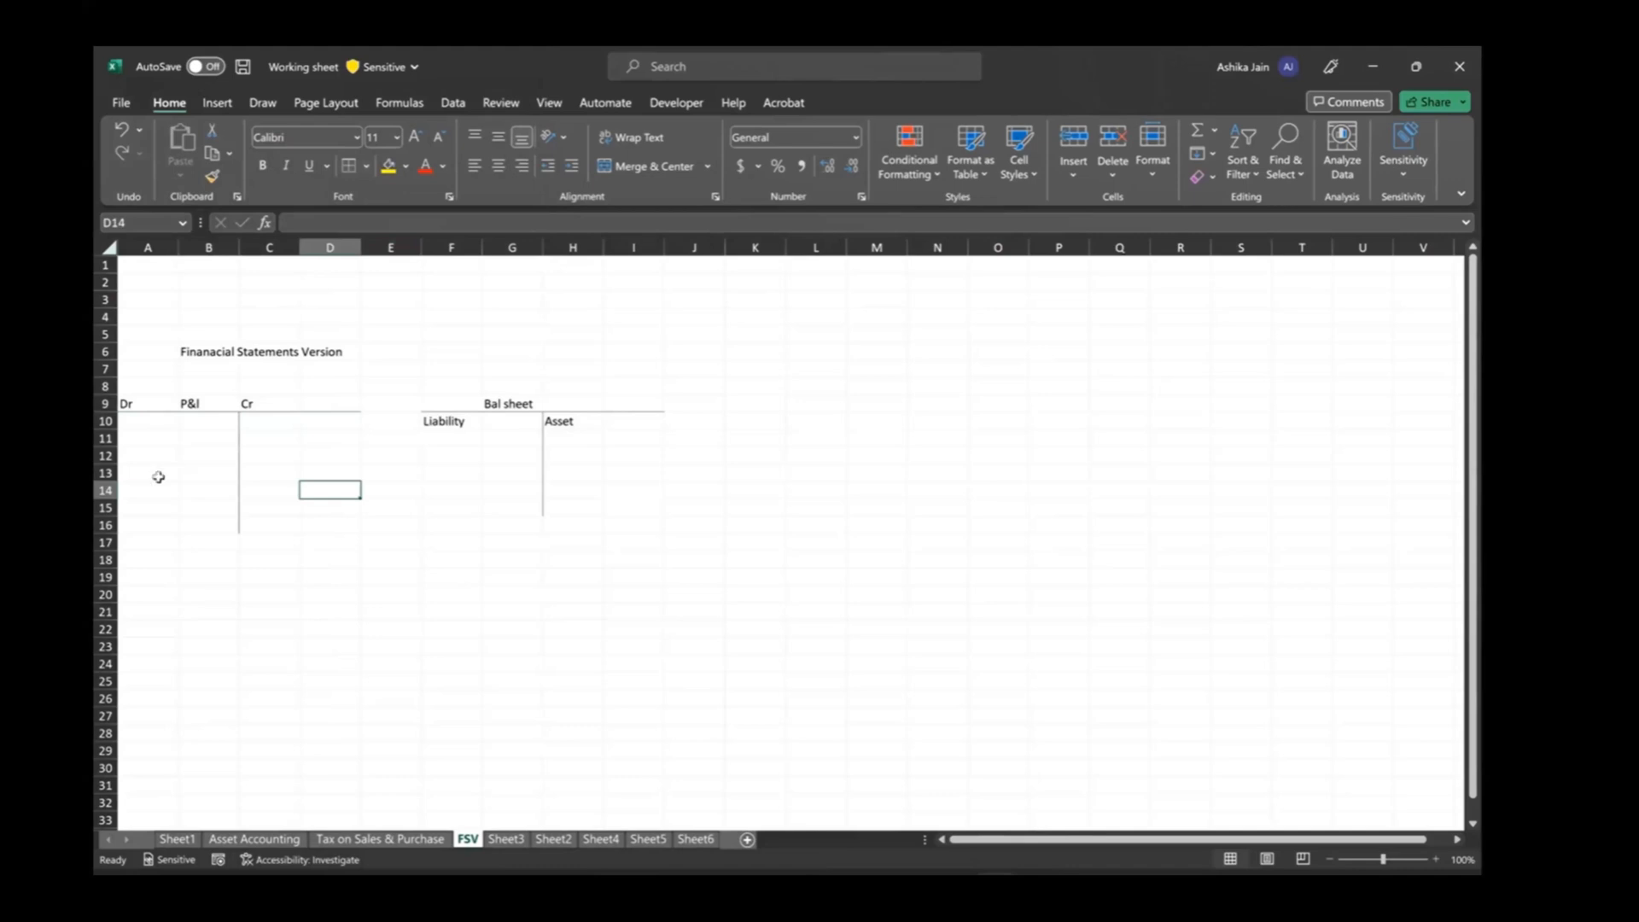
pyautogui.click(246, 407)
pyautogui.press('Delete')
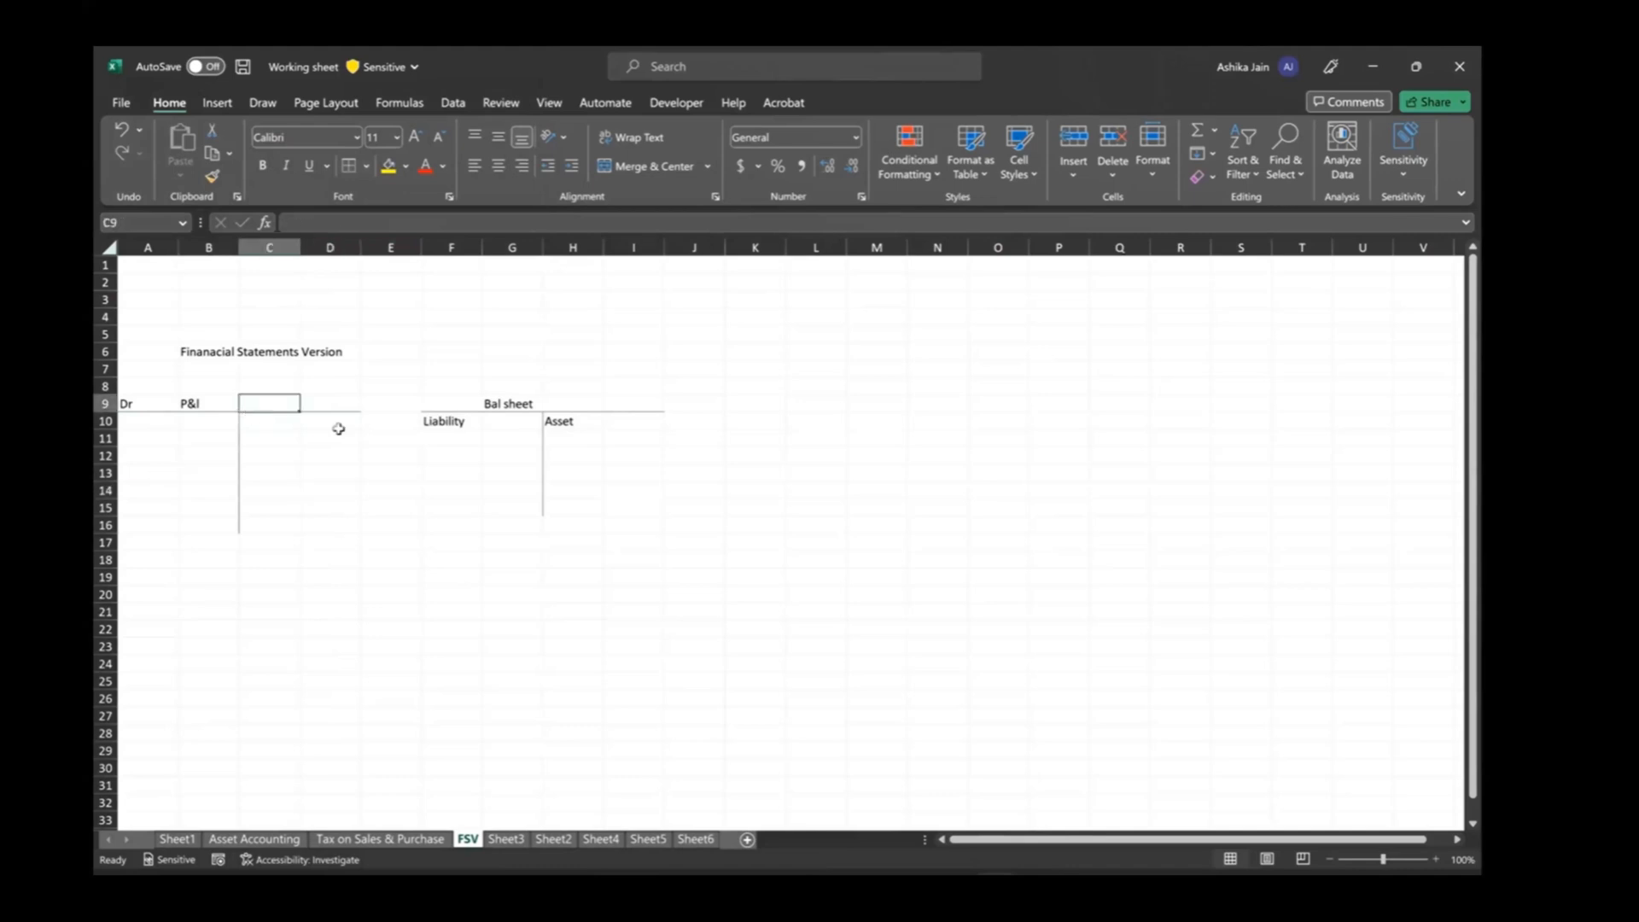
# Enter the label cr in cell D9 above the credit side of the P&l account.
pyautogui.click(337, 404)
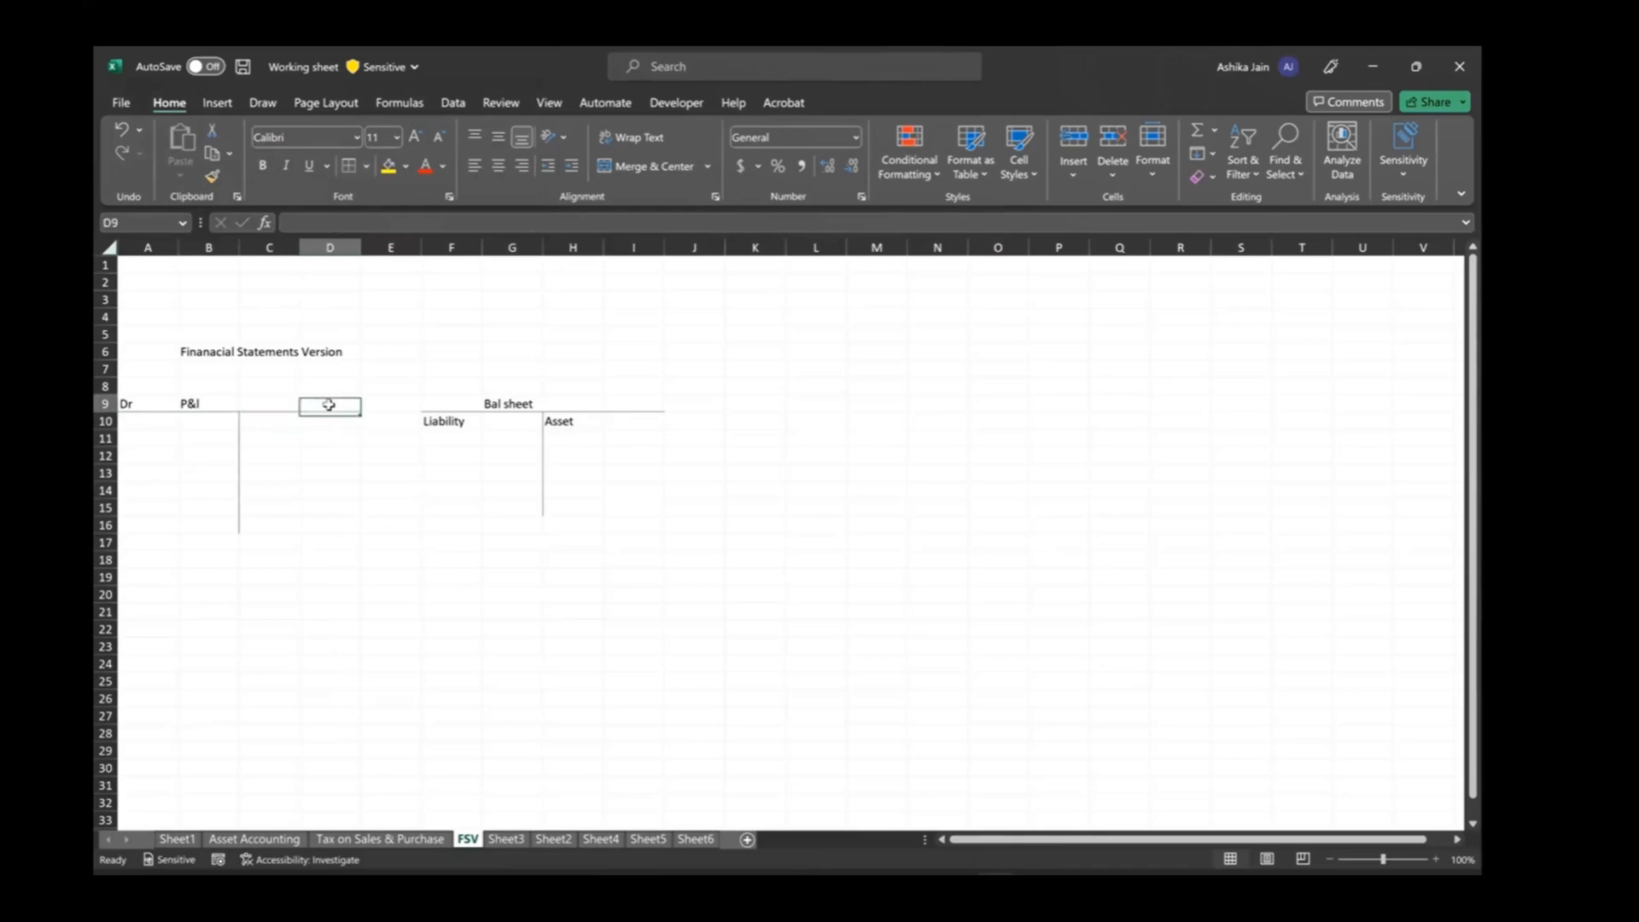
pyautogui.write('cr')
pyautogui.press('Return')
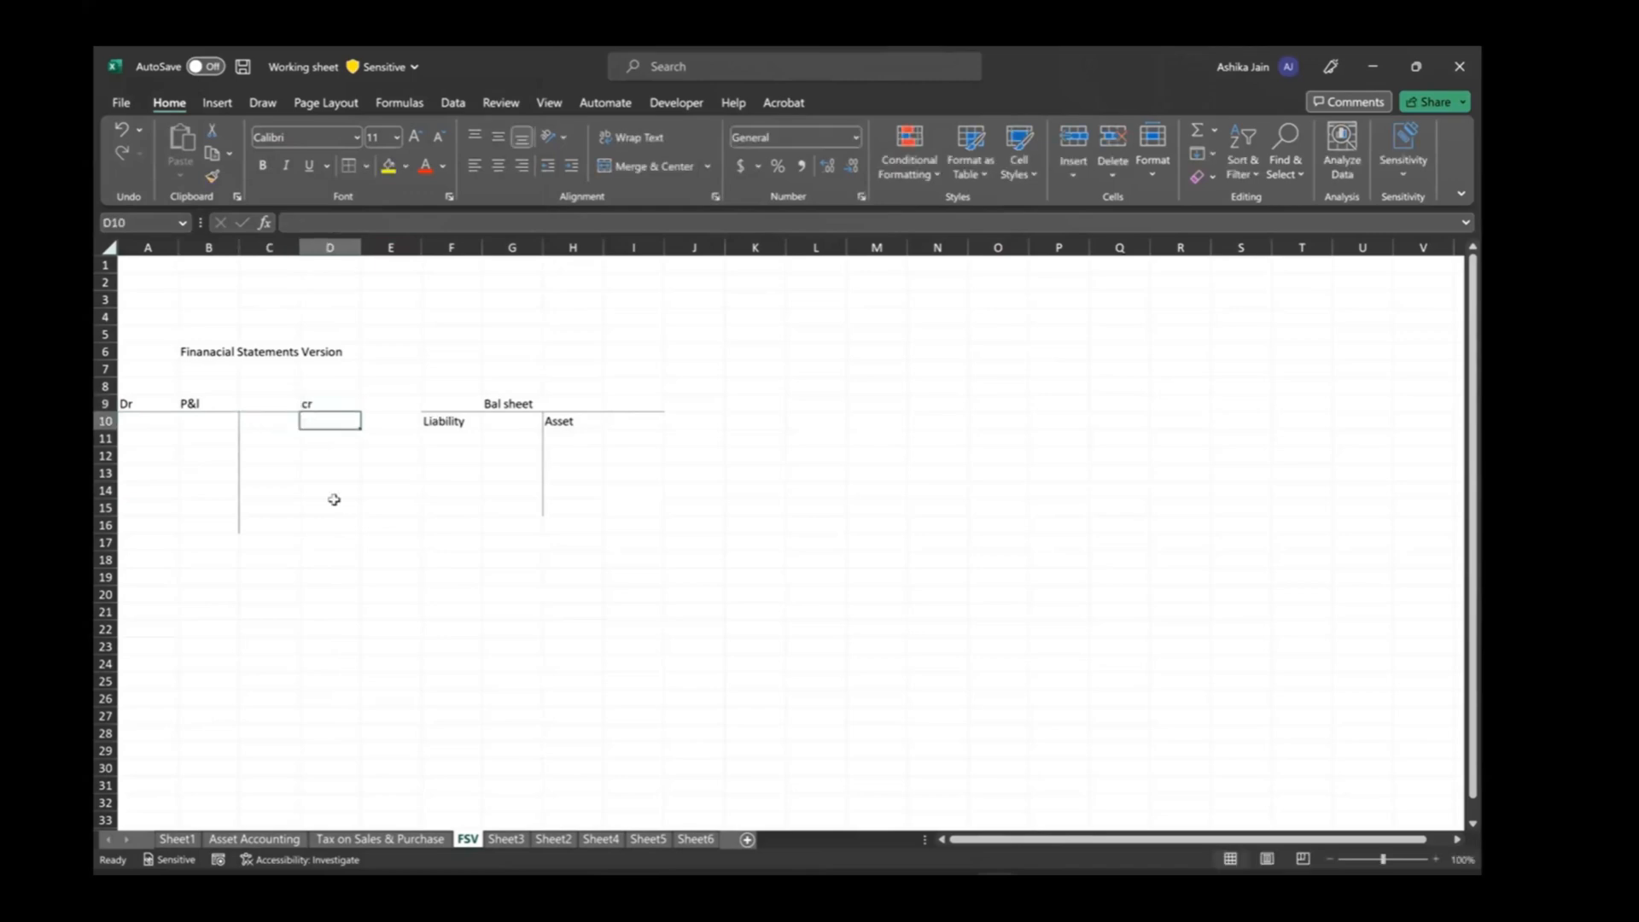
pyautogui.click(135, 425)
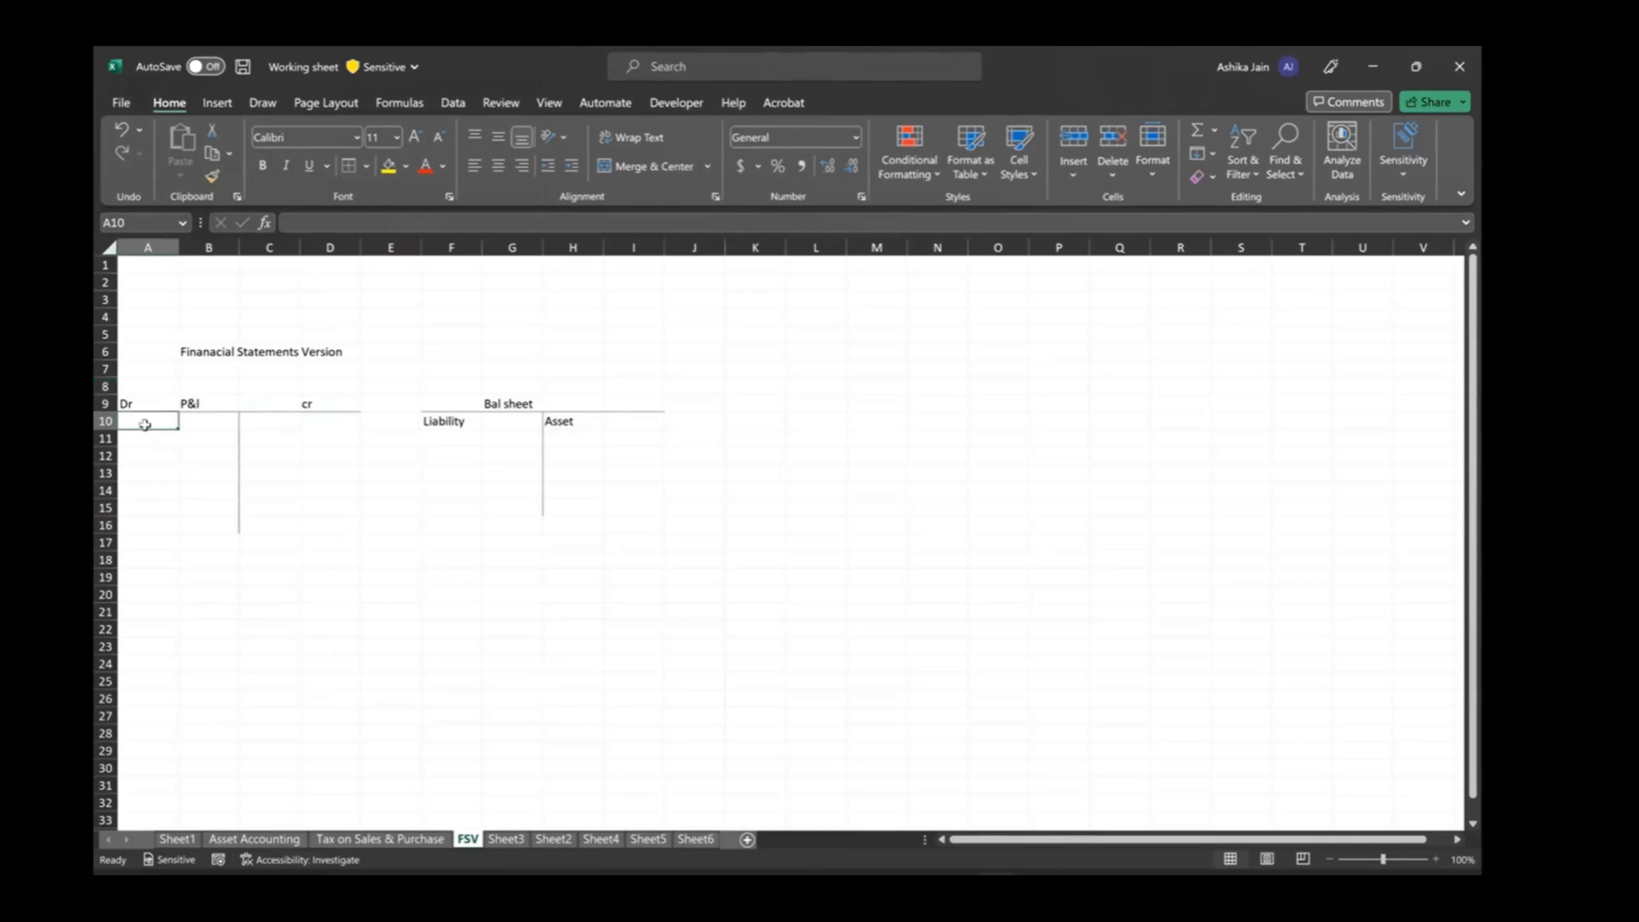
pyautogui.write('Tr')
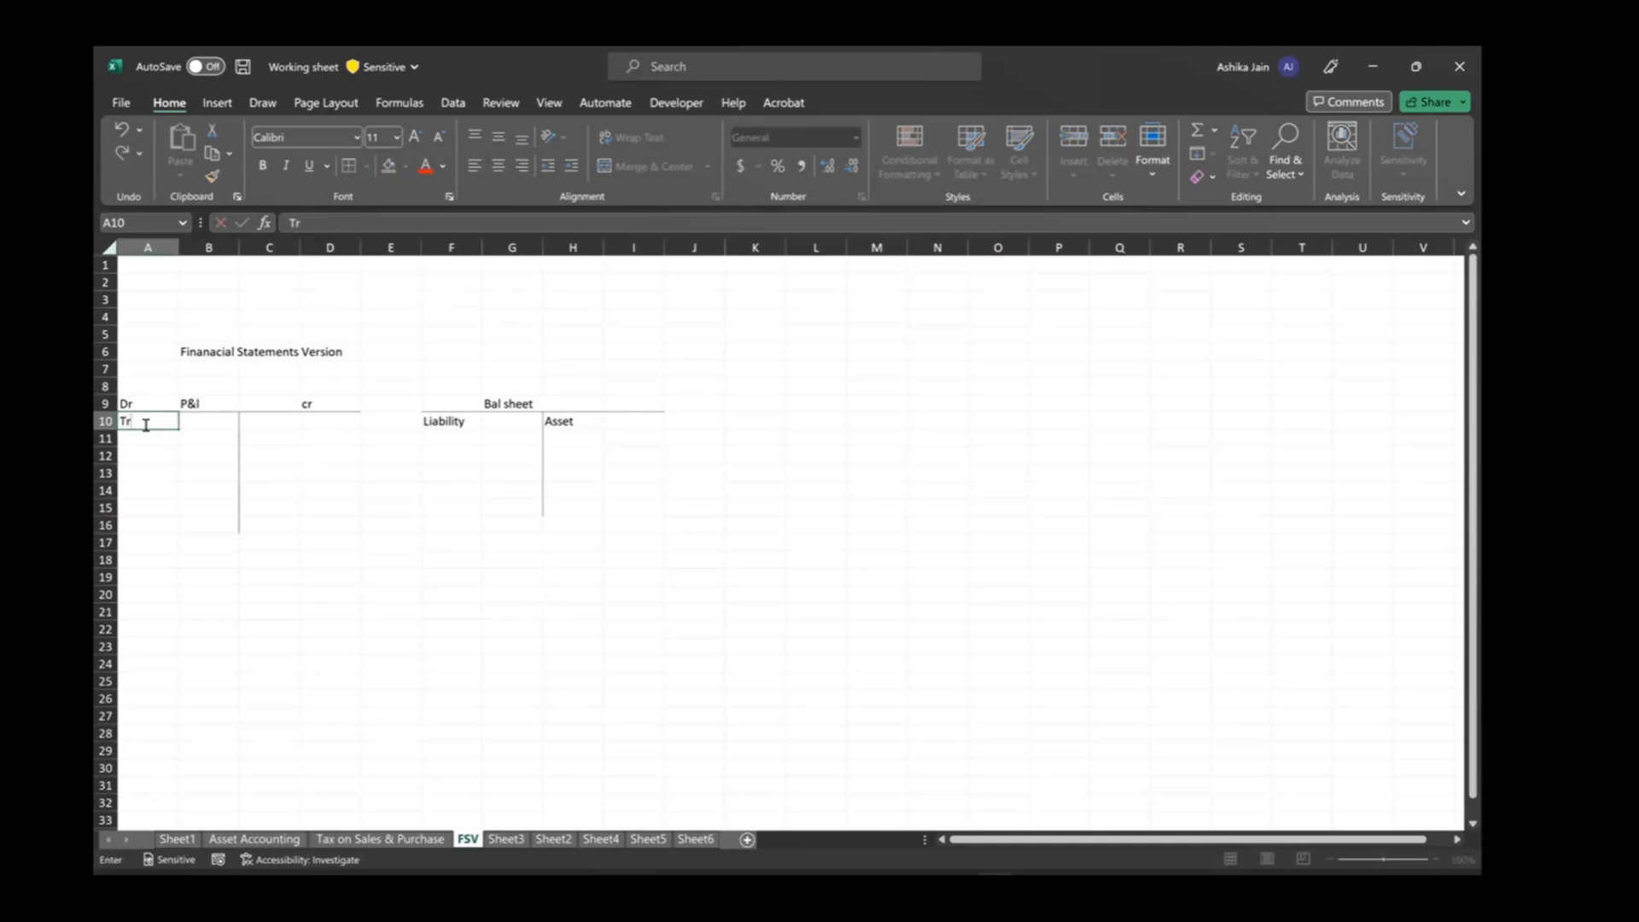
pyautogui.press('BackSpace')
pyautogui.press('BackSpace')
pyautogui.press('Return')
pyautogui.press('Return')
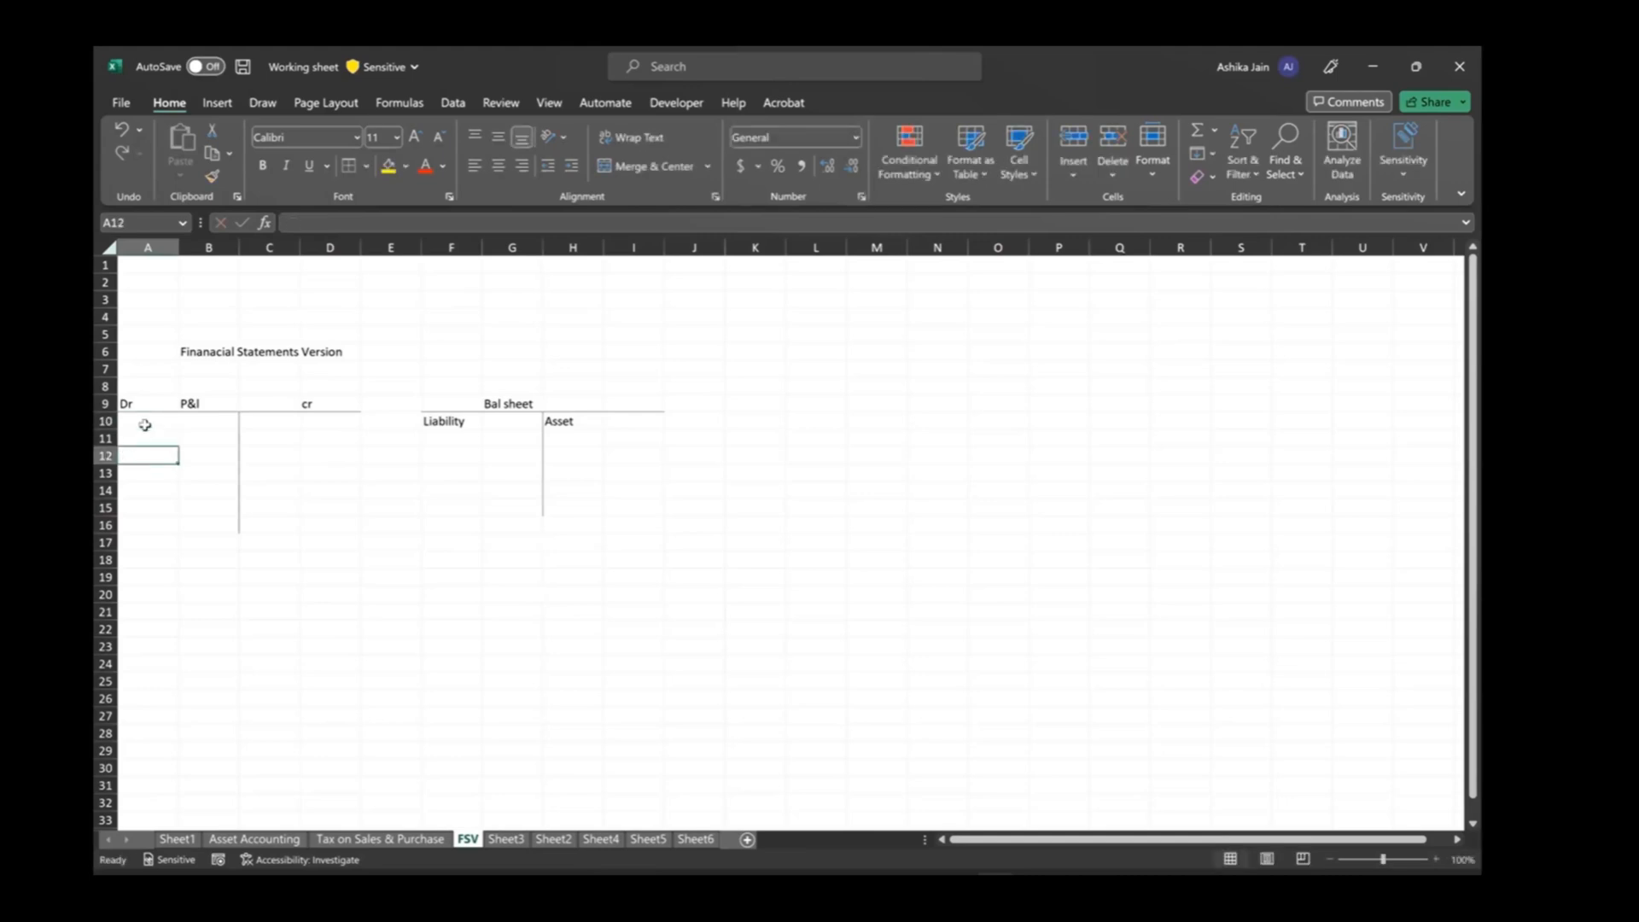
pyautogui.press('Up')
pyautogui.press('Up')
pyautogui.press('Down')
pyautogui.press('Down')
pyautogui.press('Down')
pyautogui.press('Right')
pyautogui.press('Right')
pyautogui.press('Up')
pyautogui.press('Up')
pyautogui.press('Up')
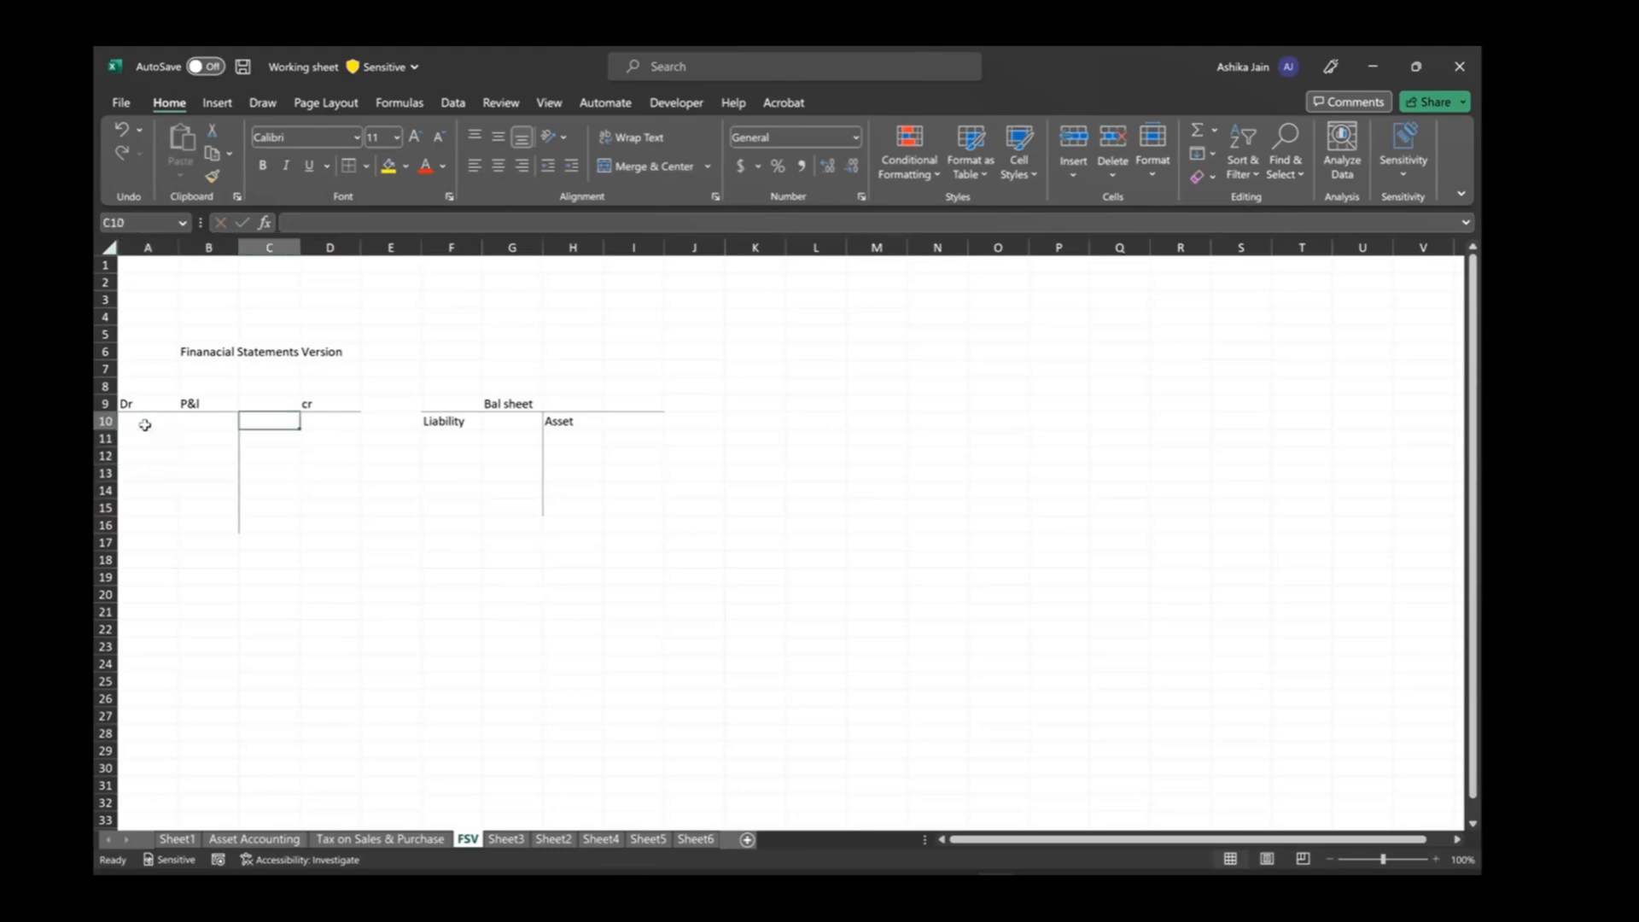
pyautogui.press('Down')
pyautogui.press('Down')
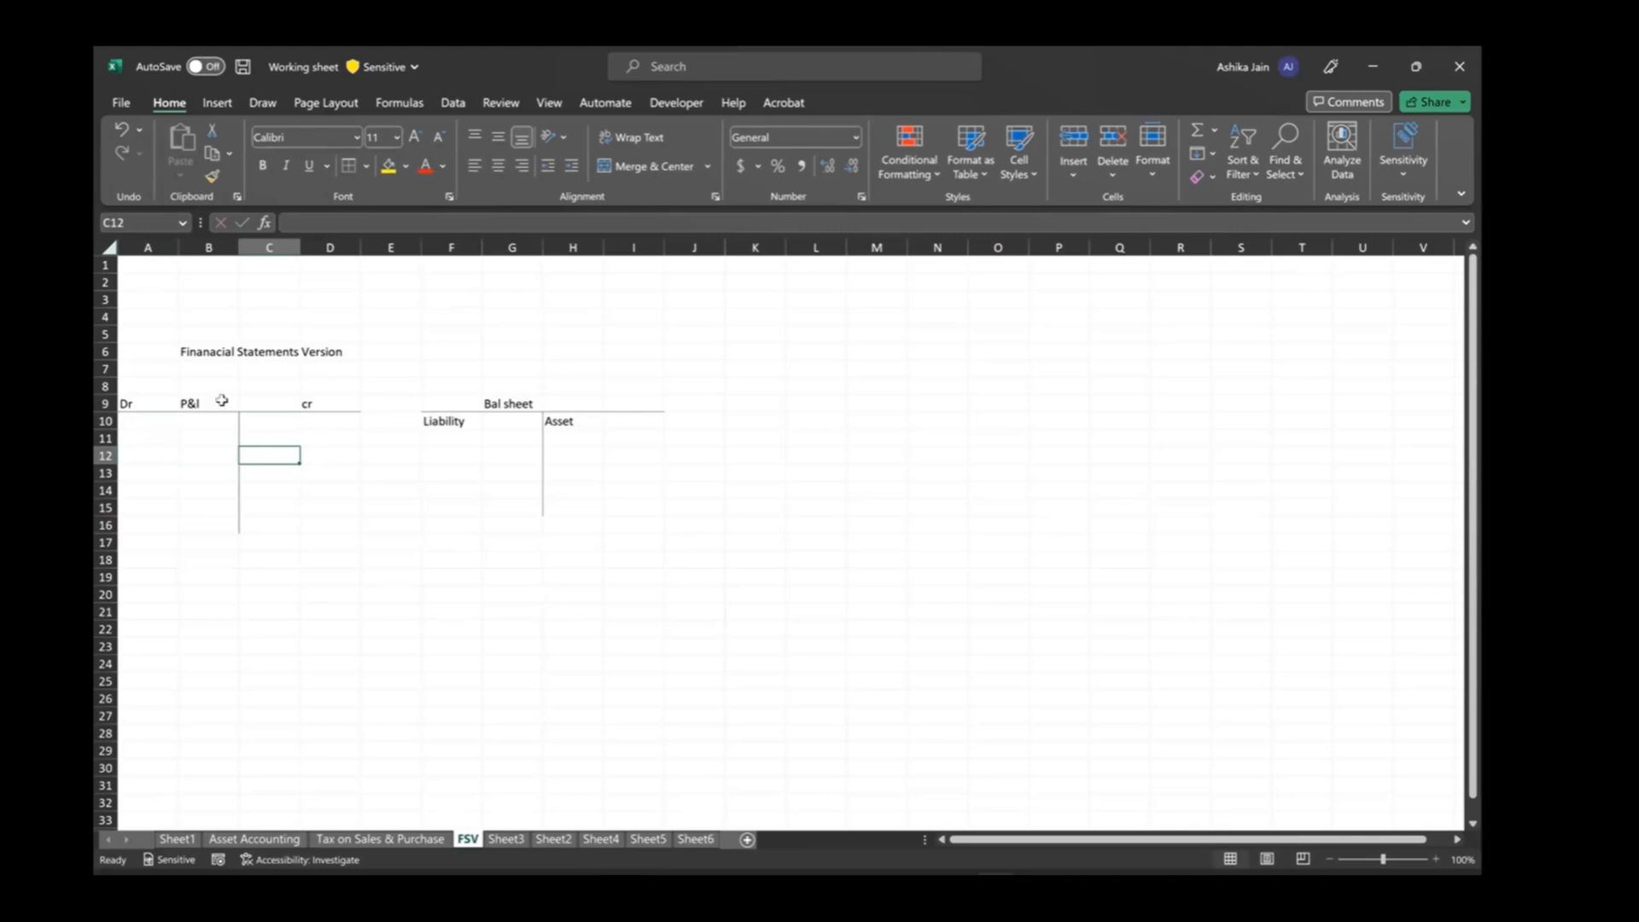
pyautogui.click(470, 436)
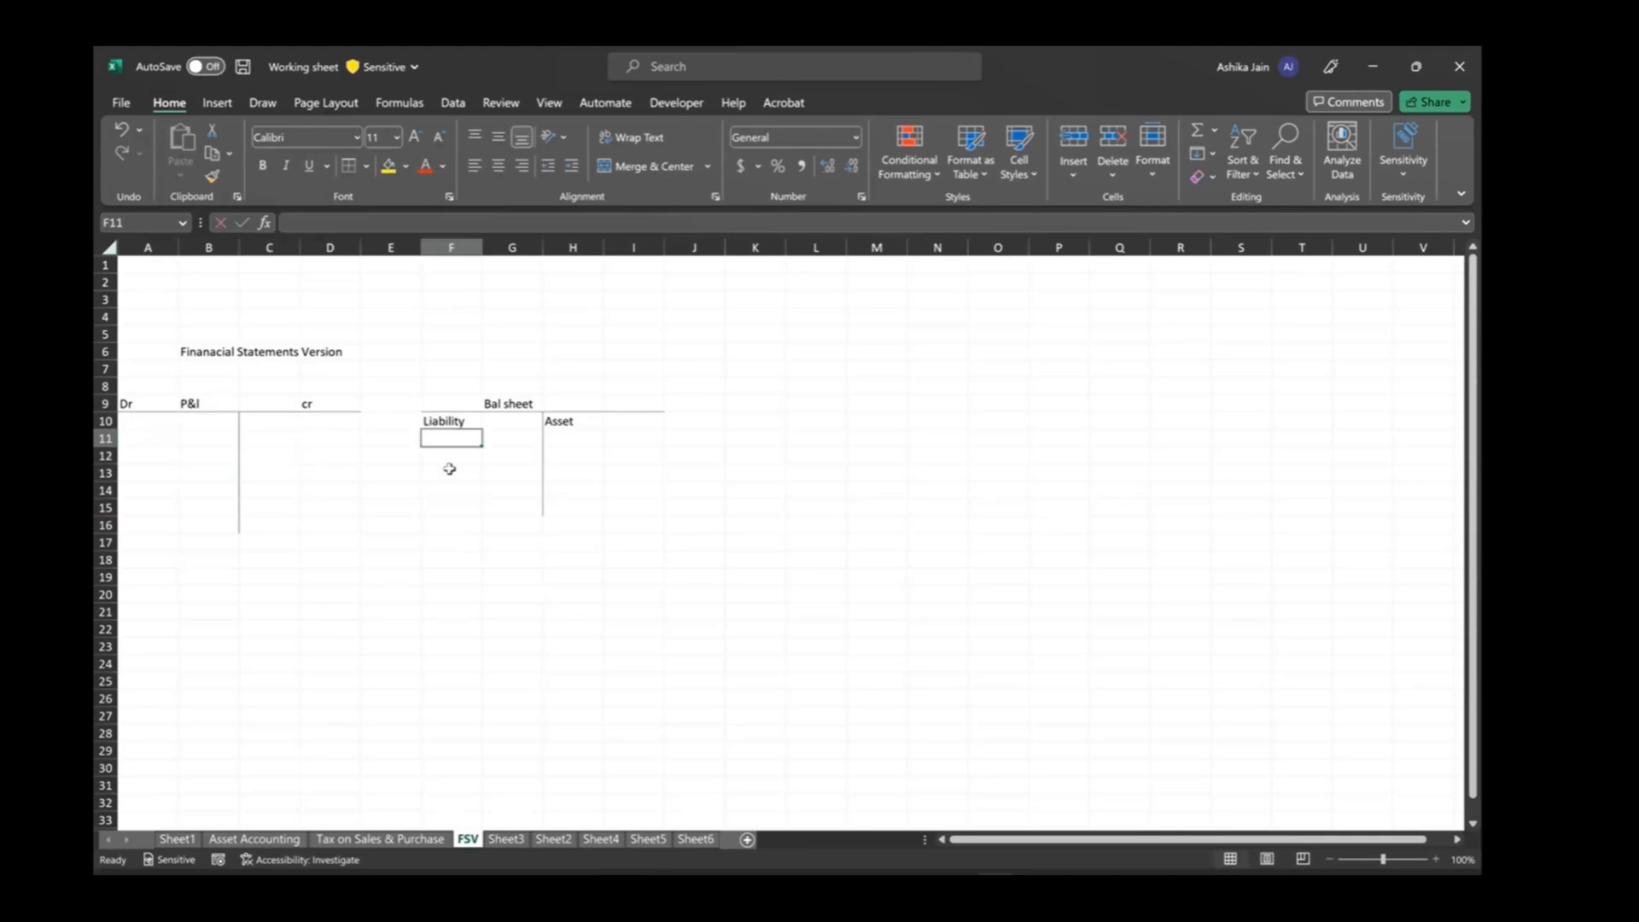
pyautogui.click(449, 469)
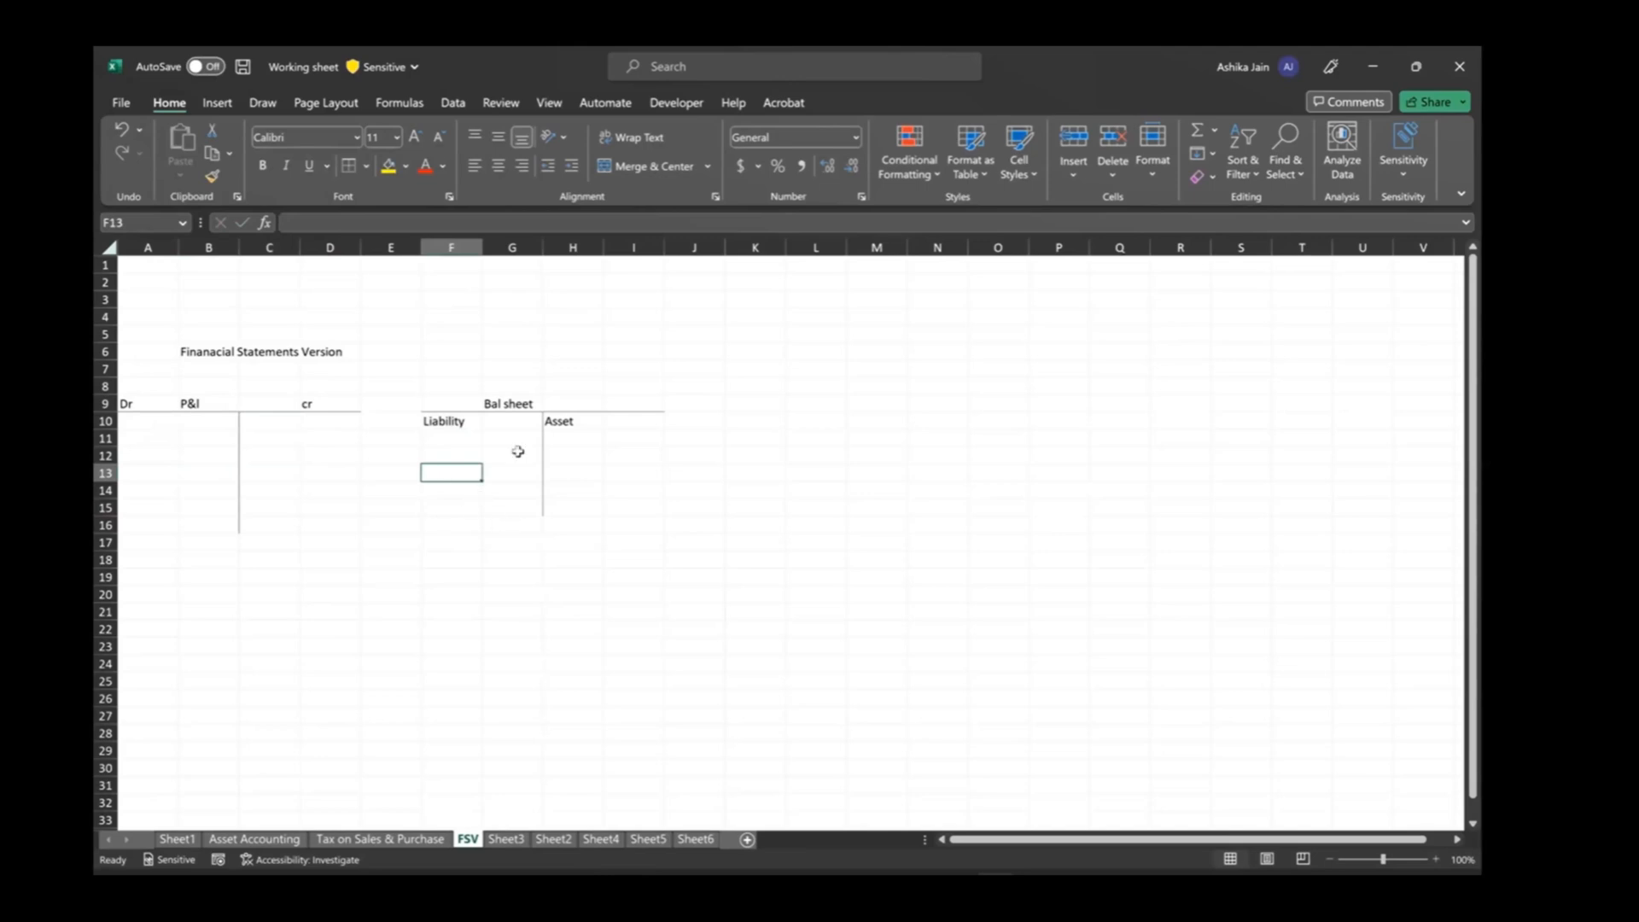
pyautogui.click(565, 440)
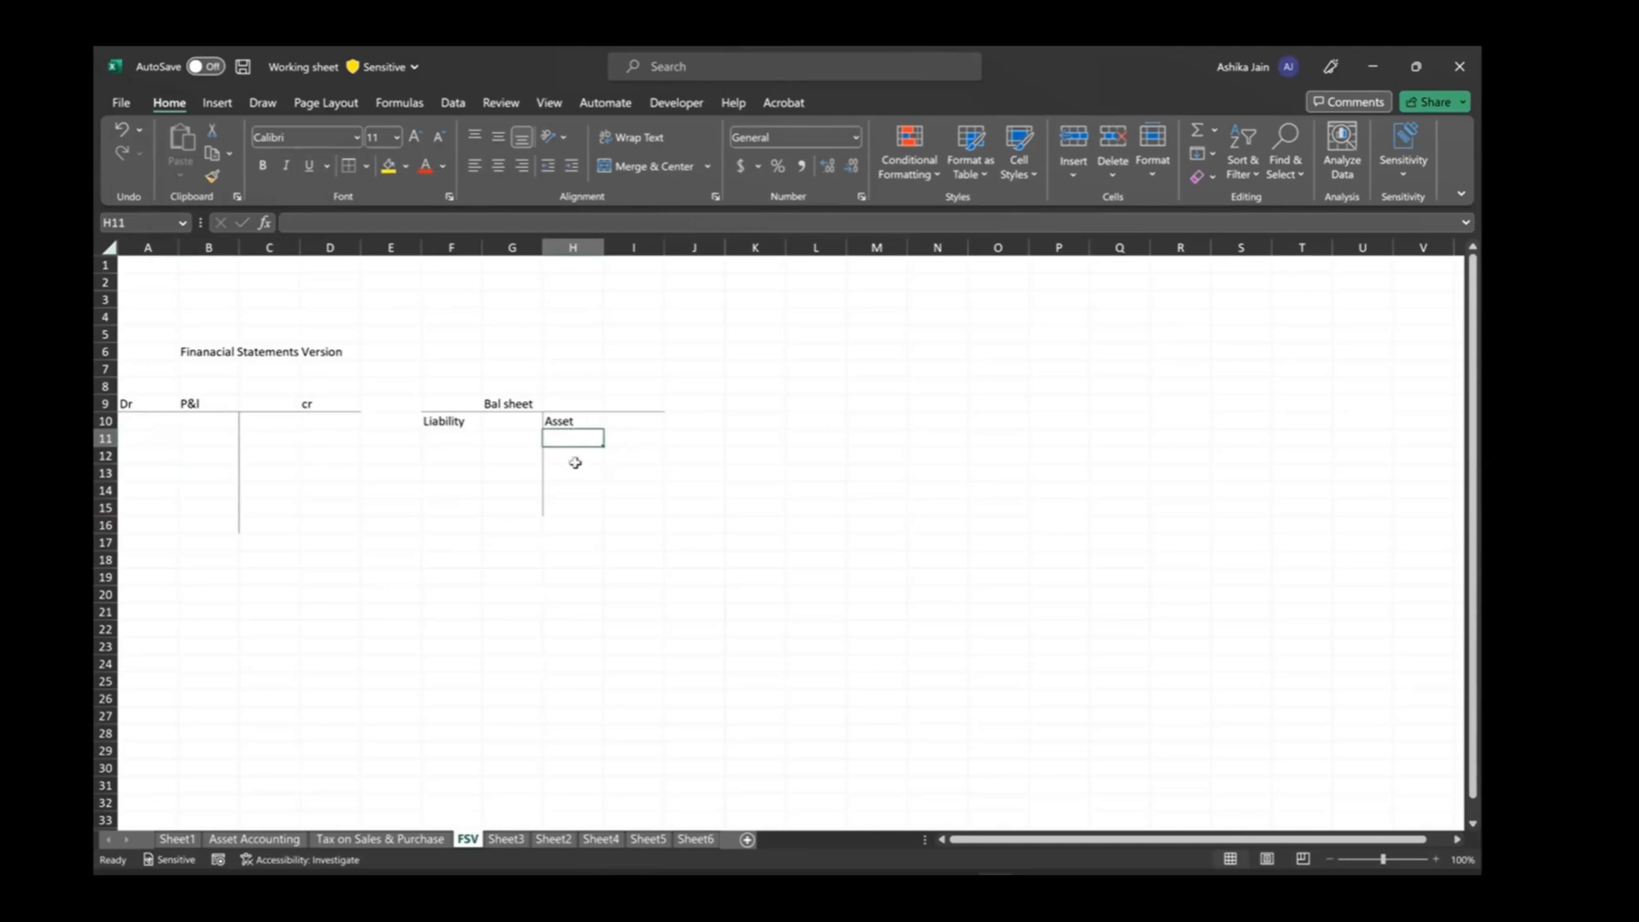
pyautogui.click(577, 458)
pyautogui.click(573, 475)
pyautogui.click(573, 494)
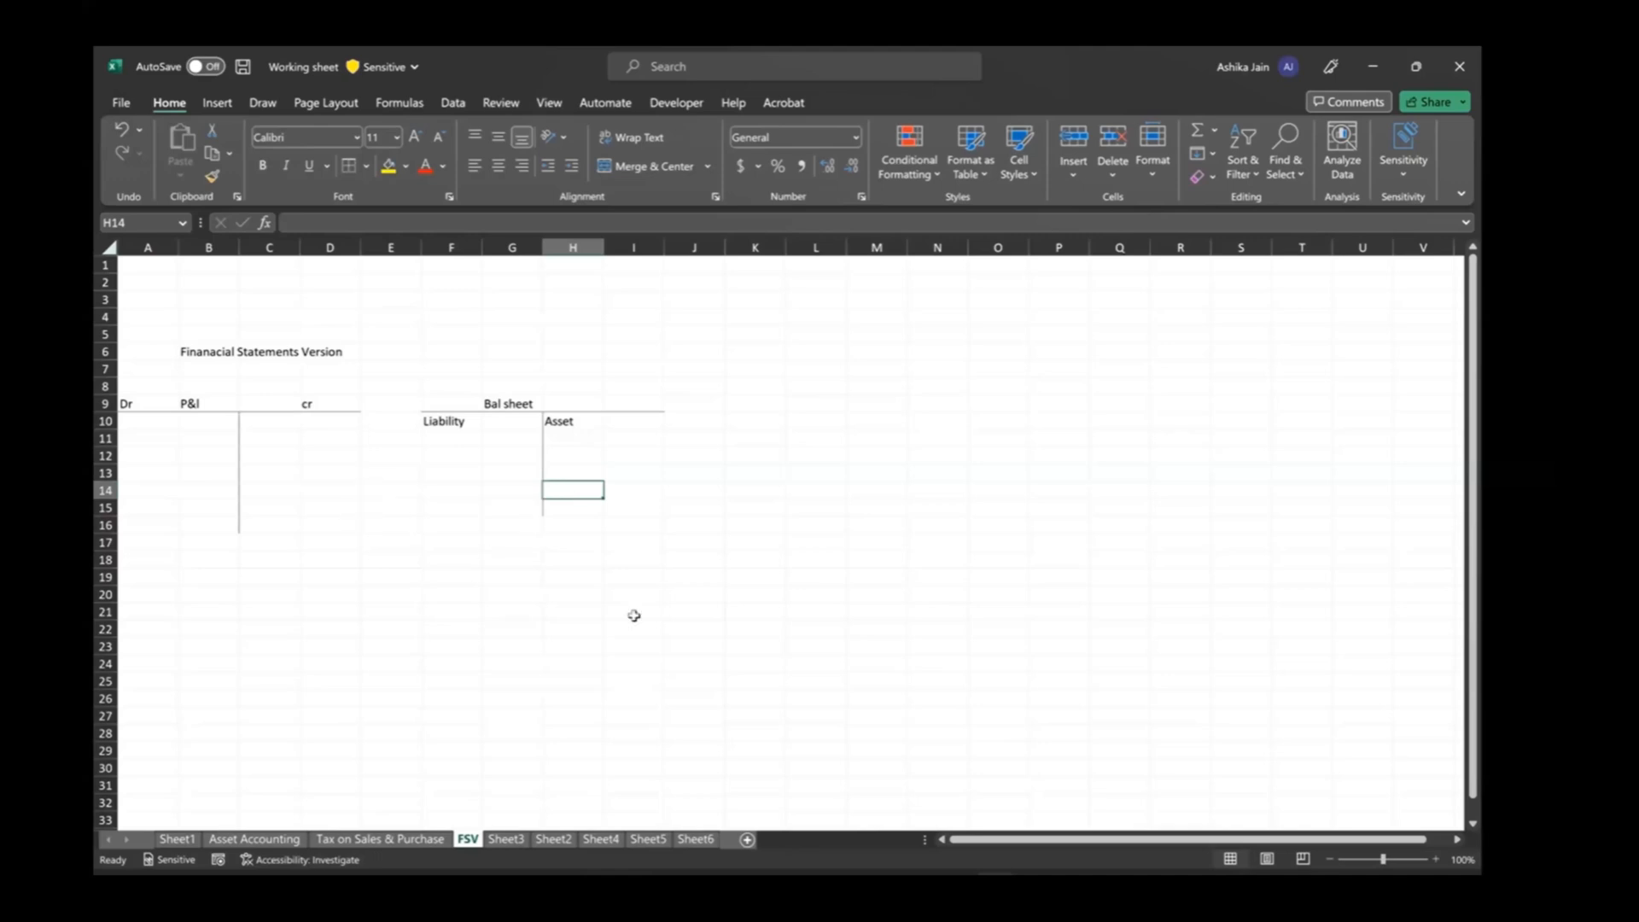
pyautogui.click(683, 624)
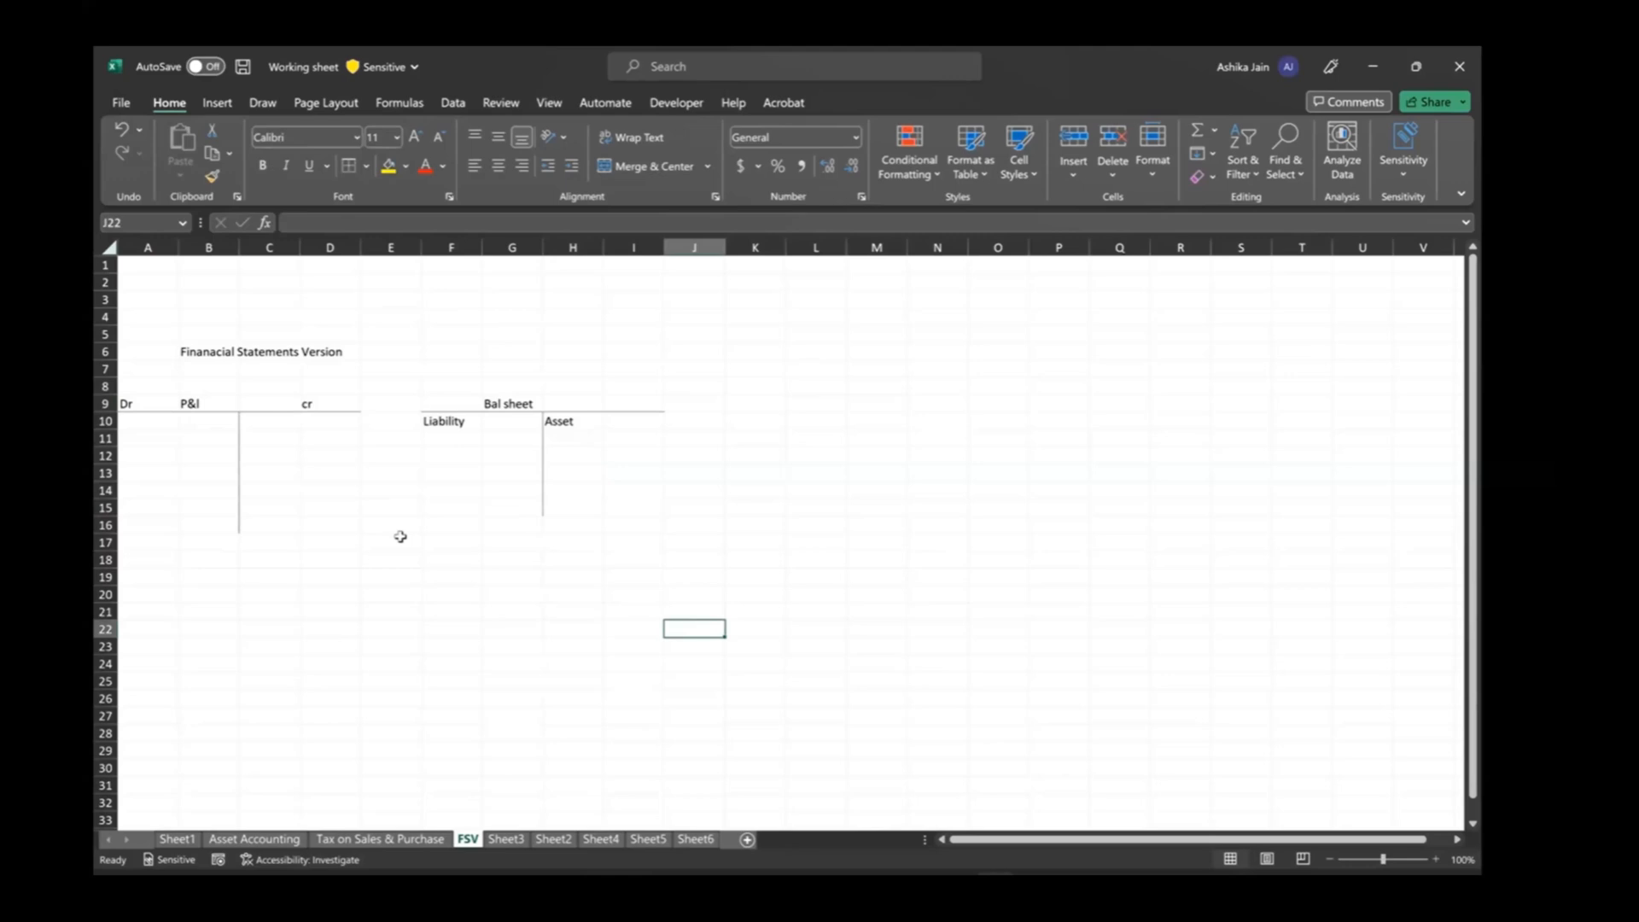
pyautogui.click(844, 348)
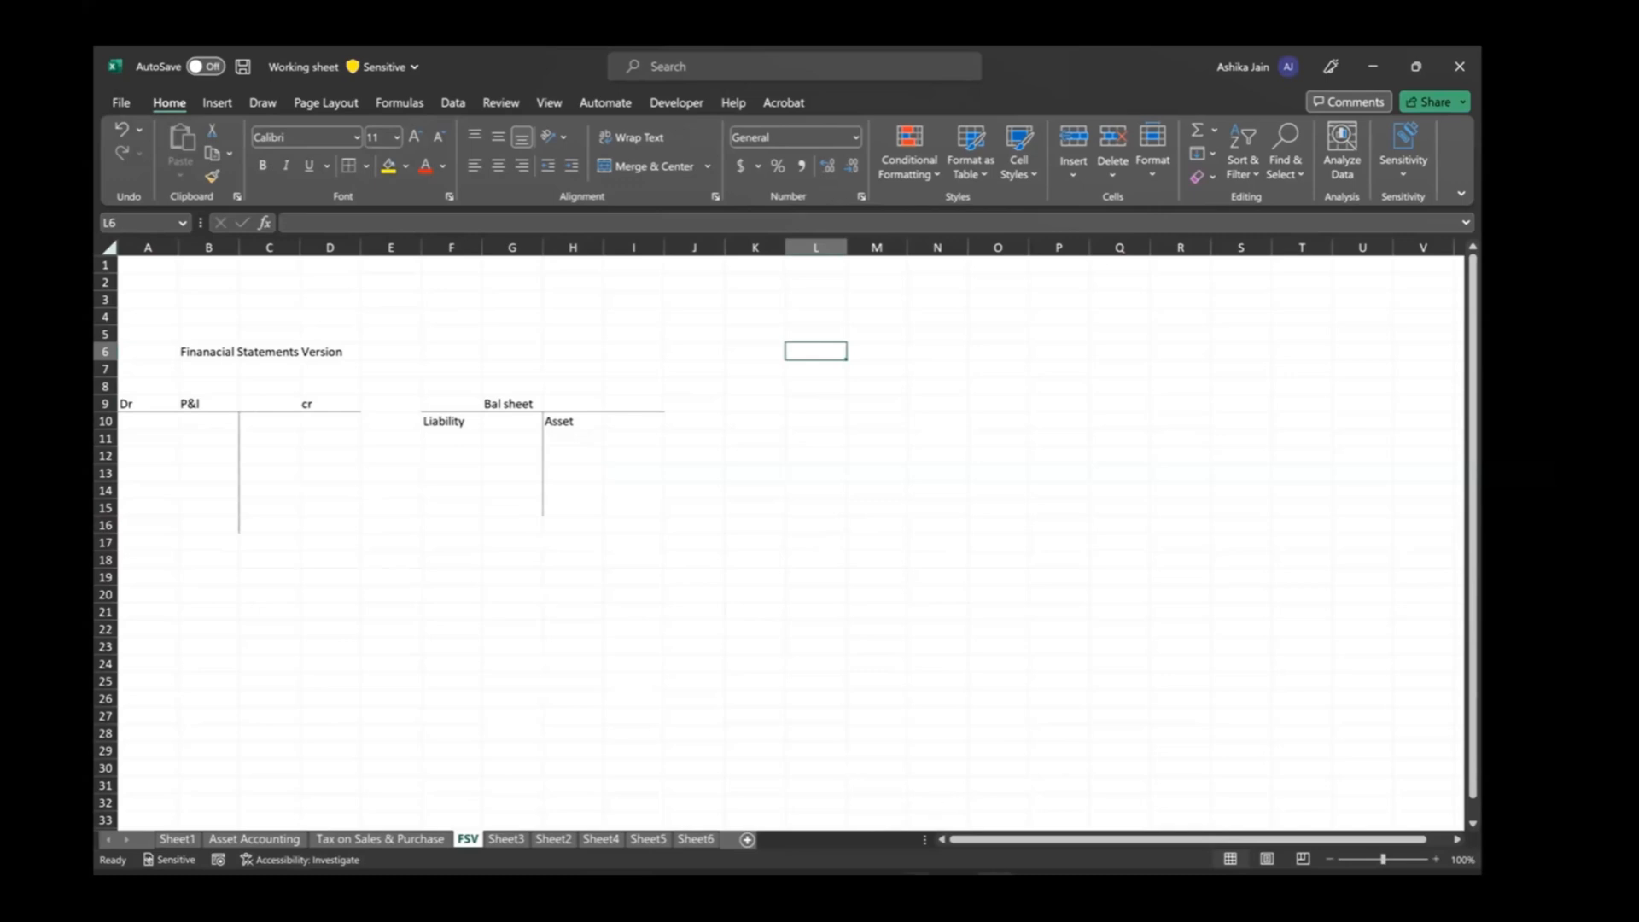
# Switch to the Chrome browser and search Google in a new tab for asianpaints balance sheet.
pyautogui.click(733, 792)
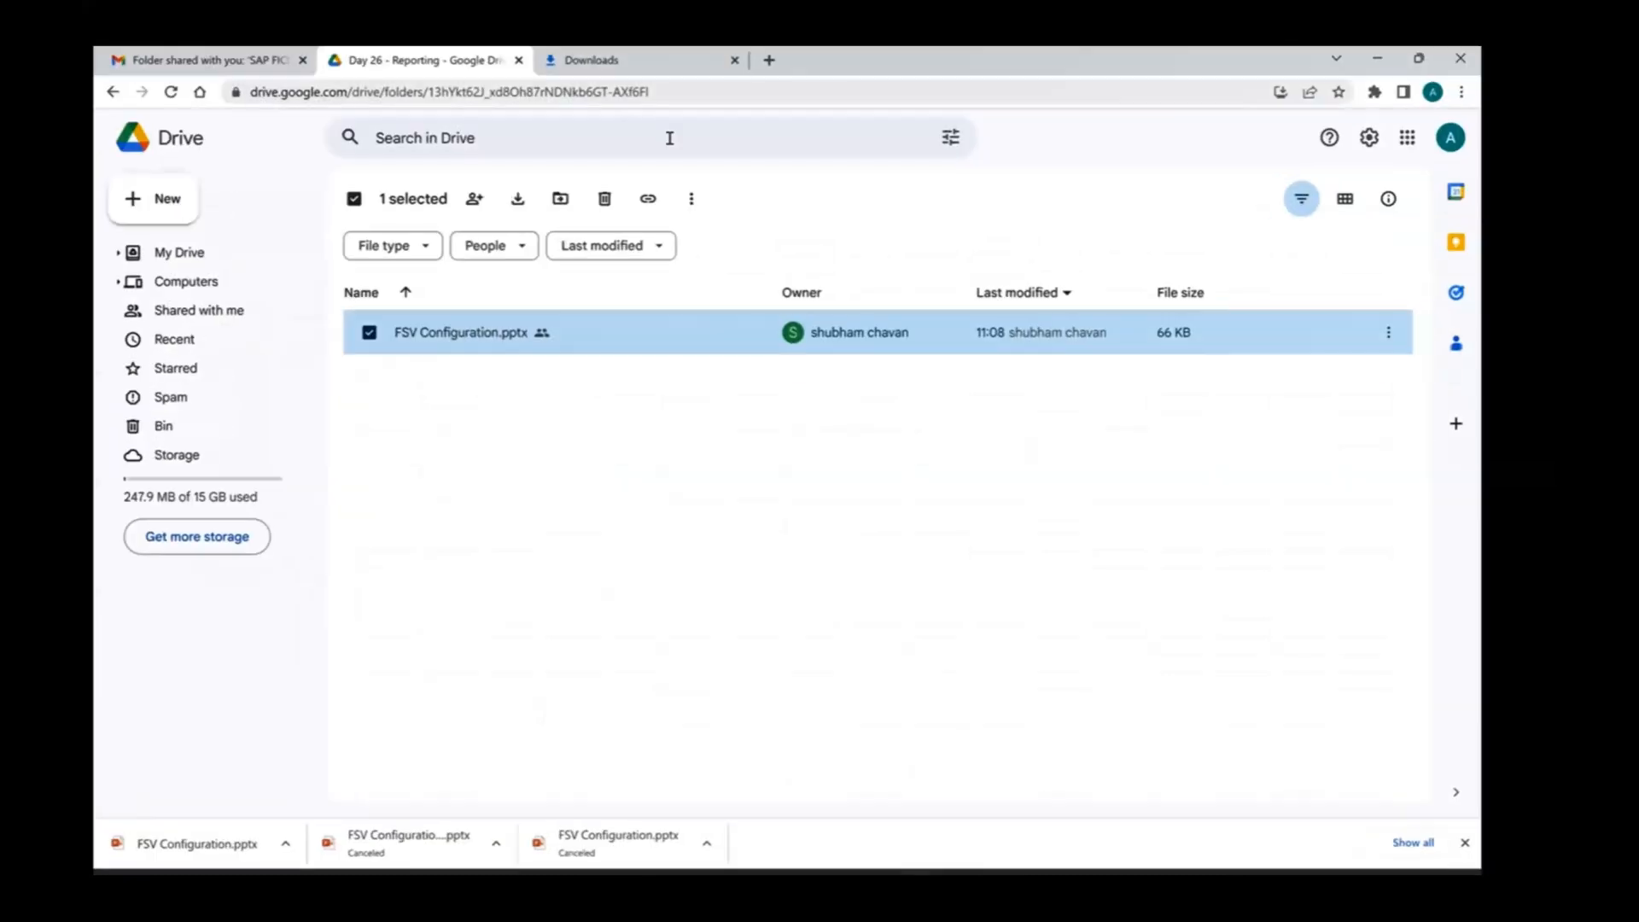
pyautogui.click(658, 62)
pyautogui.click(769, 60)
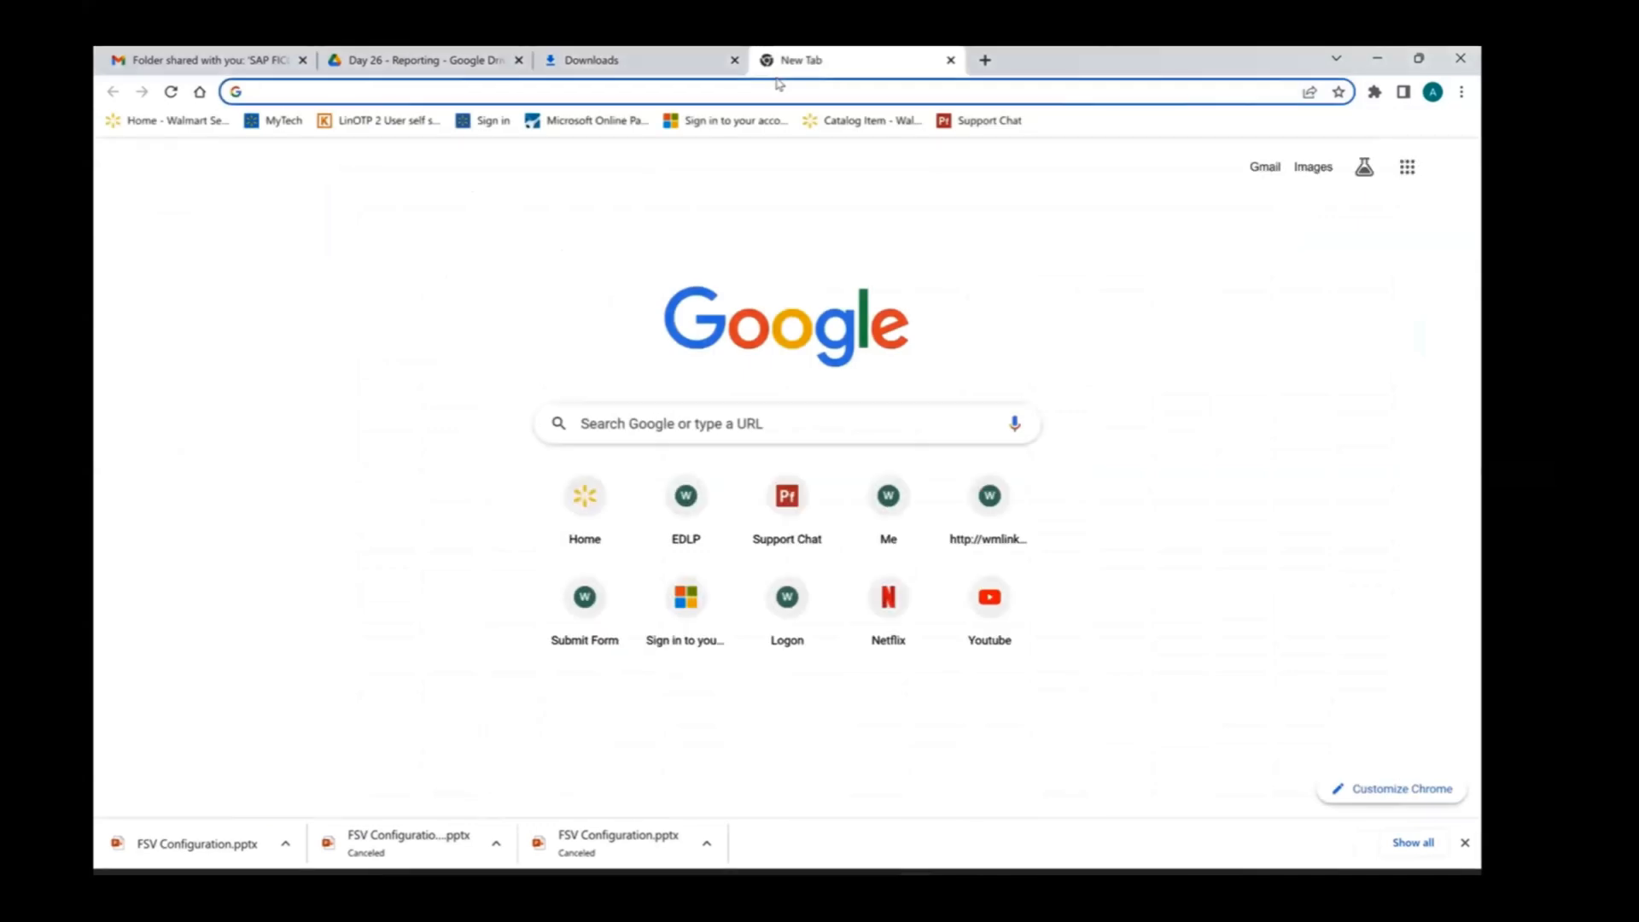
pyautogui.write('asian')
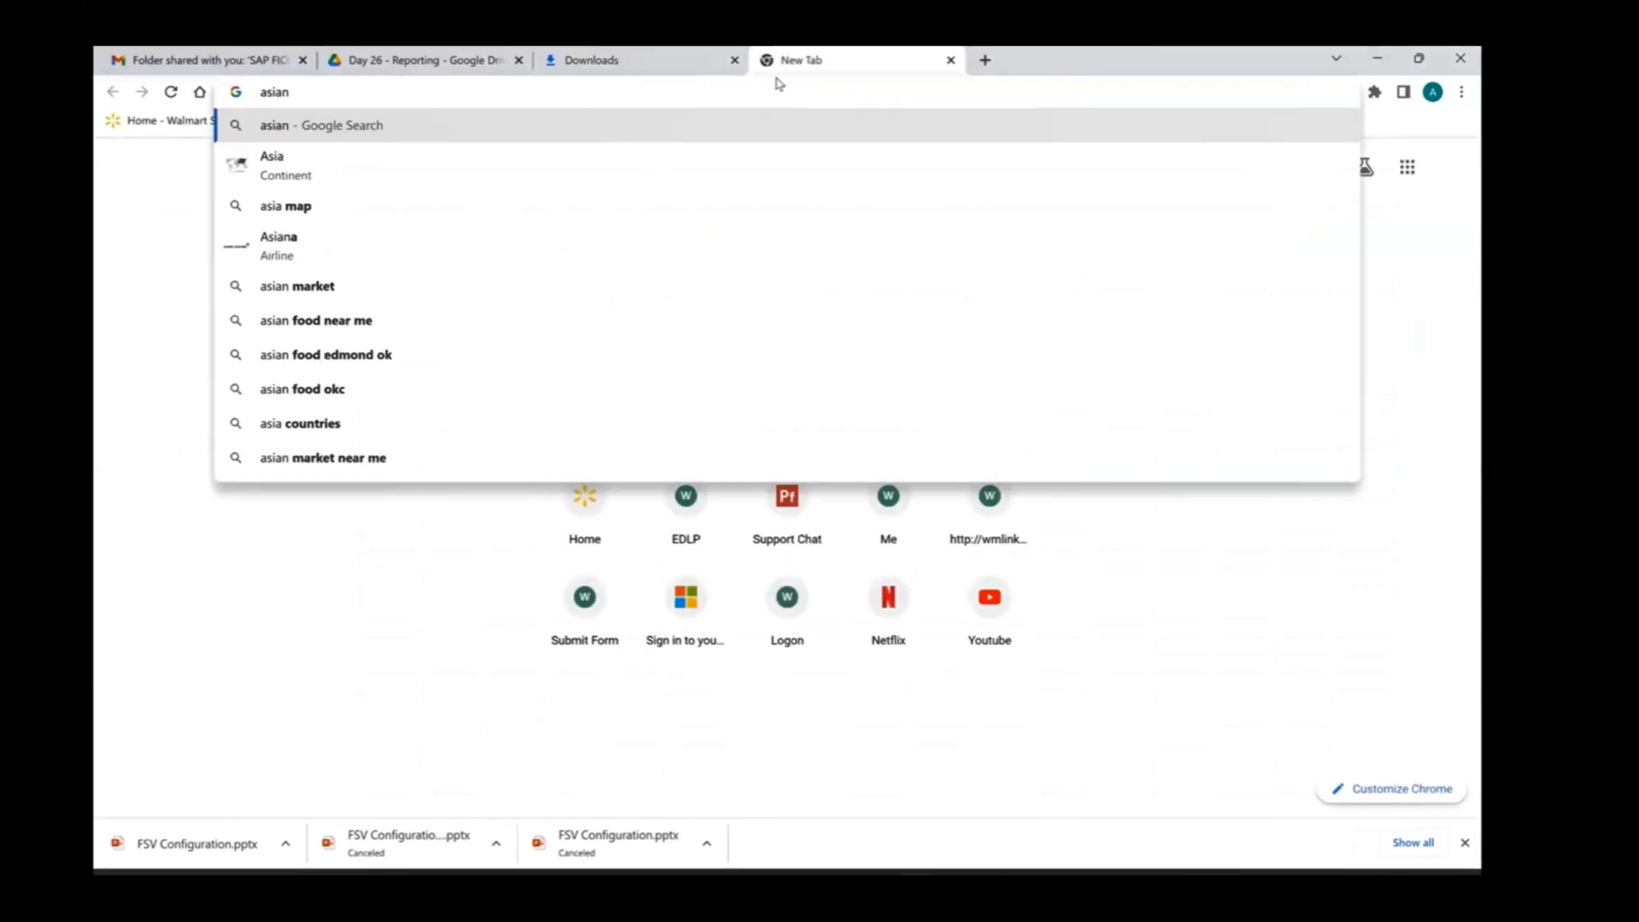
pyautogui.write('paints balance sheet')
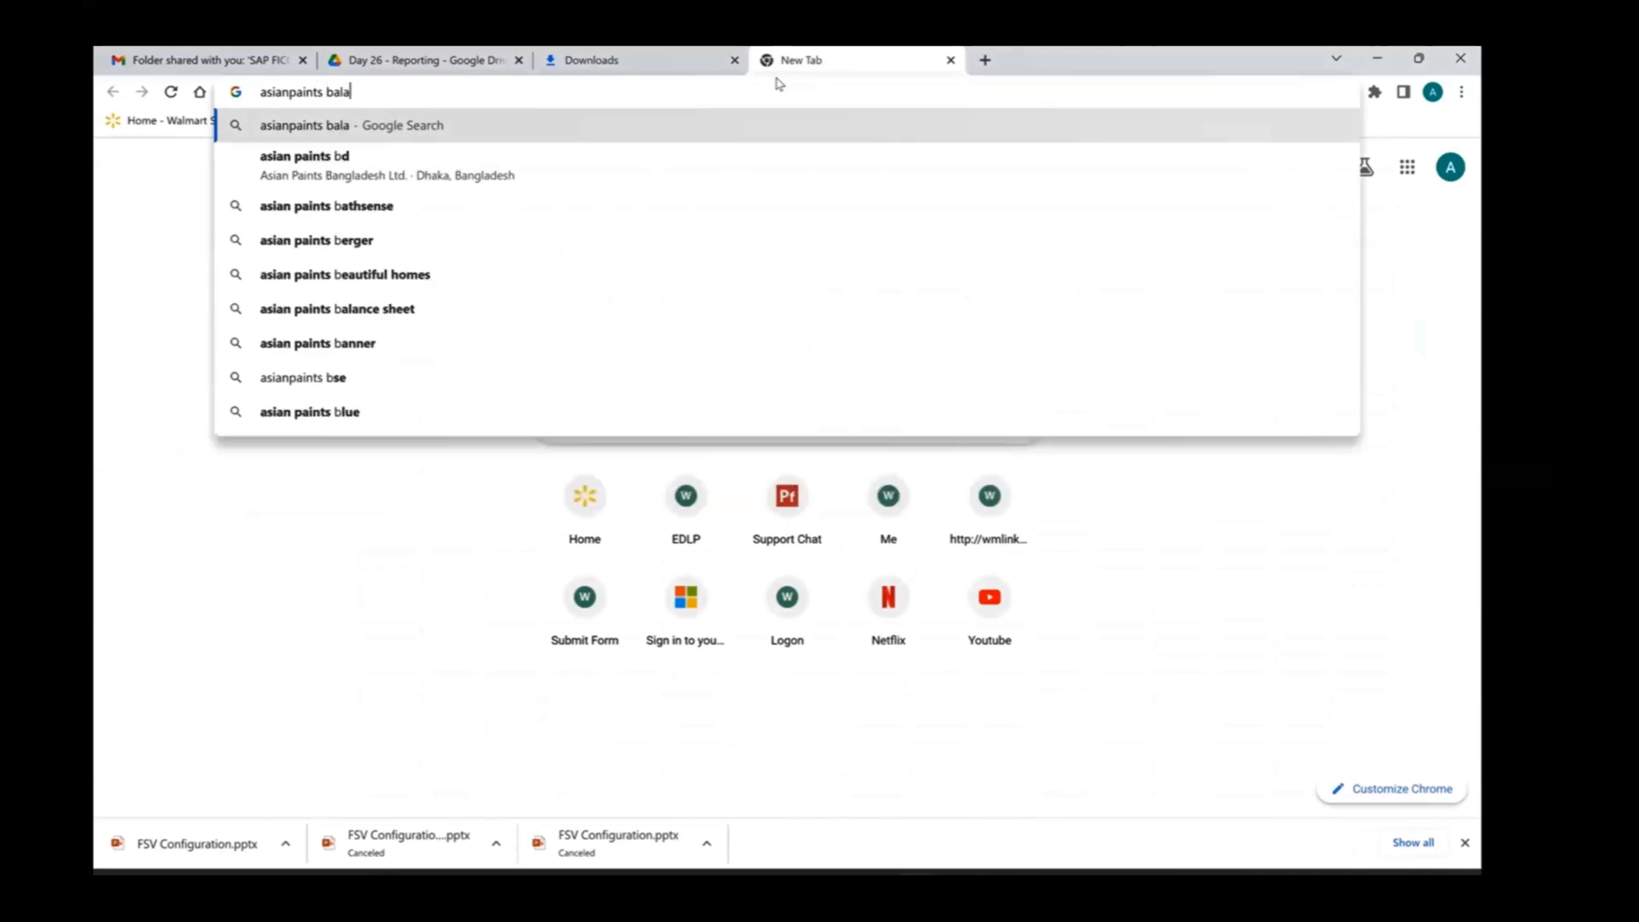
pyautogui.press('Return')
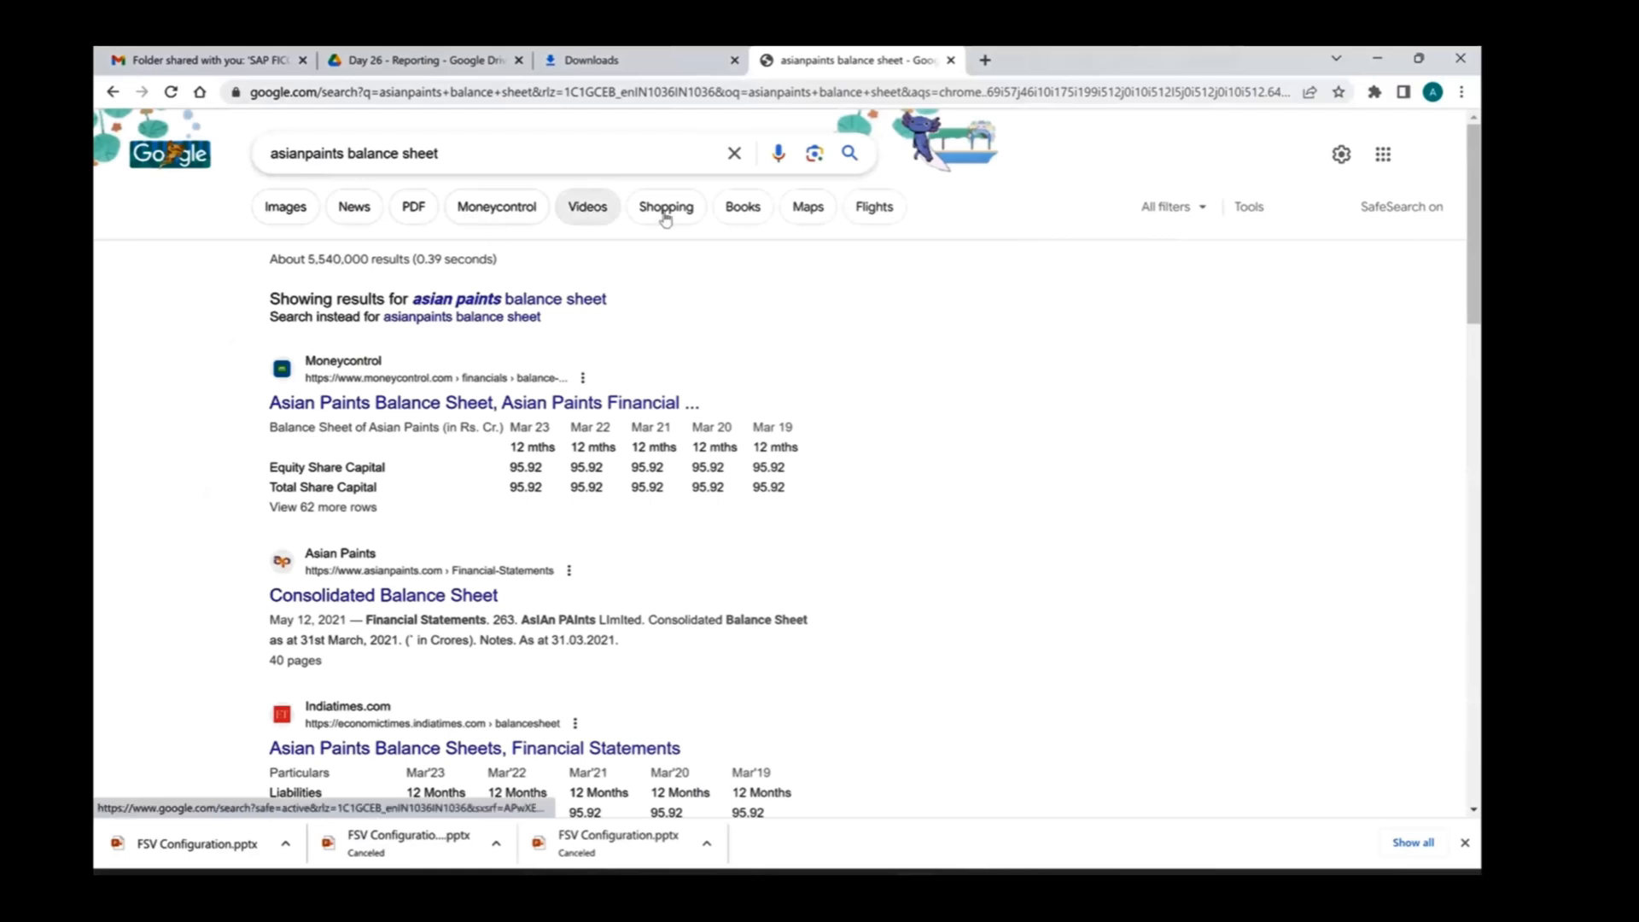
# Show the image results for the search and open the SubhMantra web page behind its balance sheet image.
pyautogui.click(285, 209)
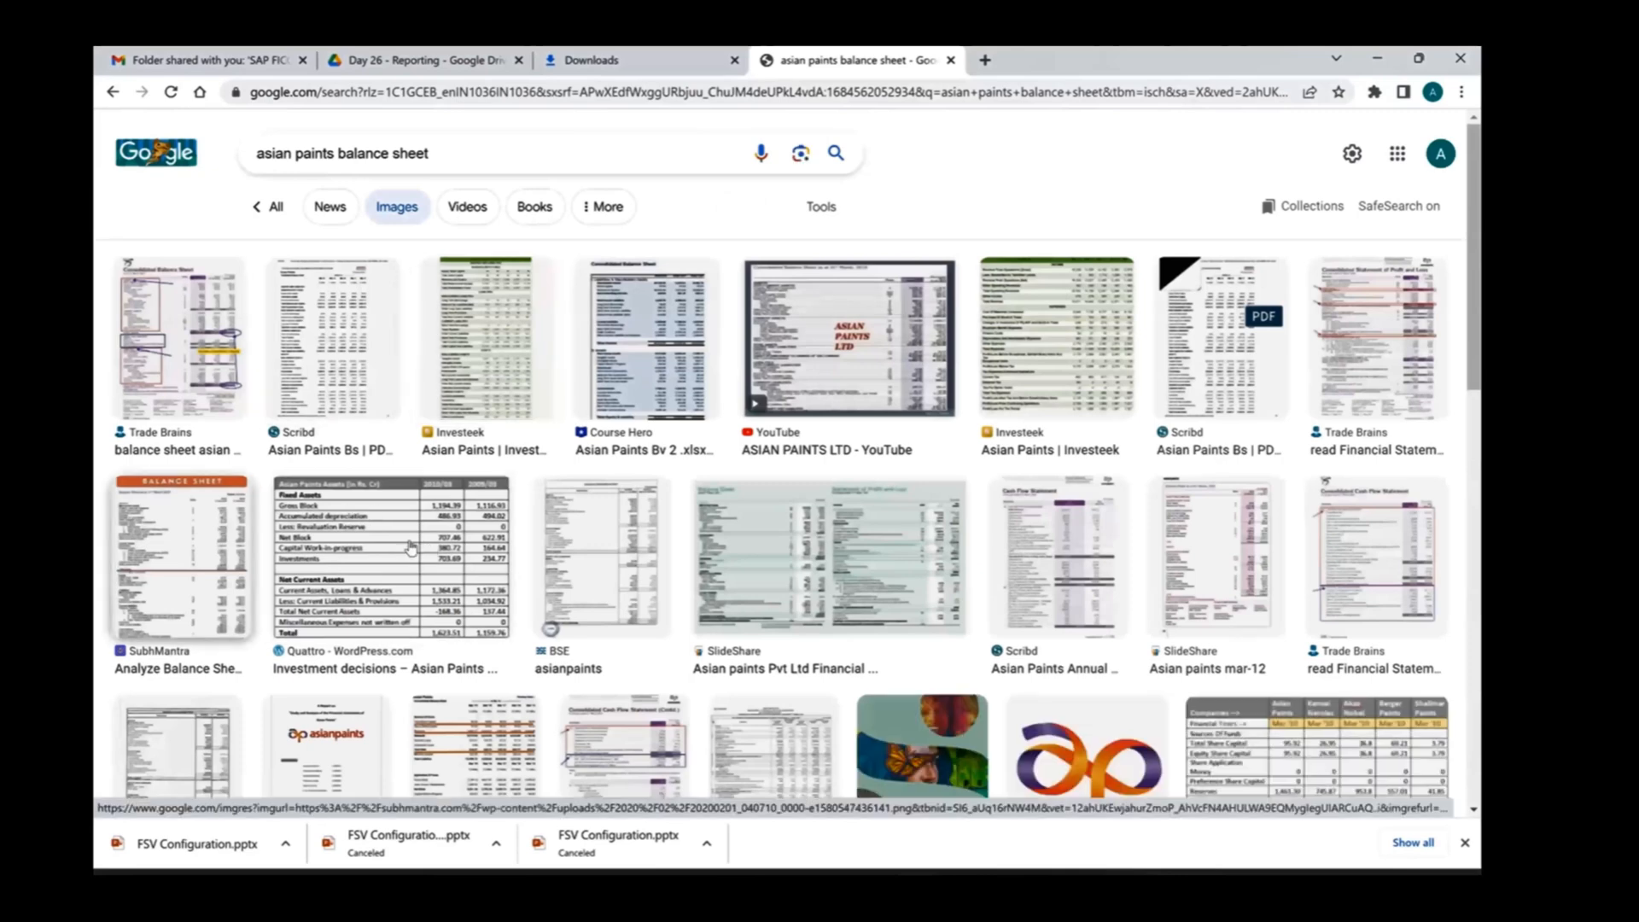
pyautogui.click(411, 548)
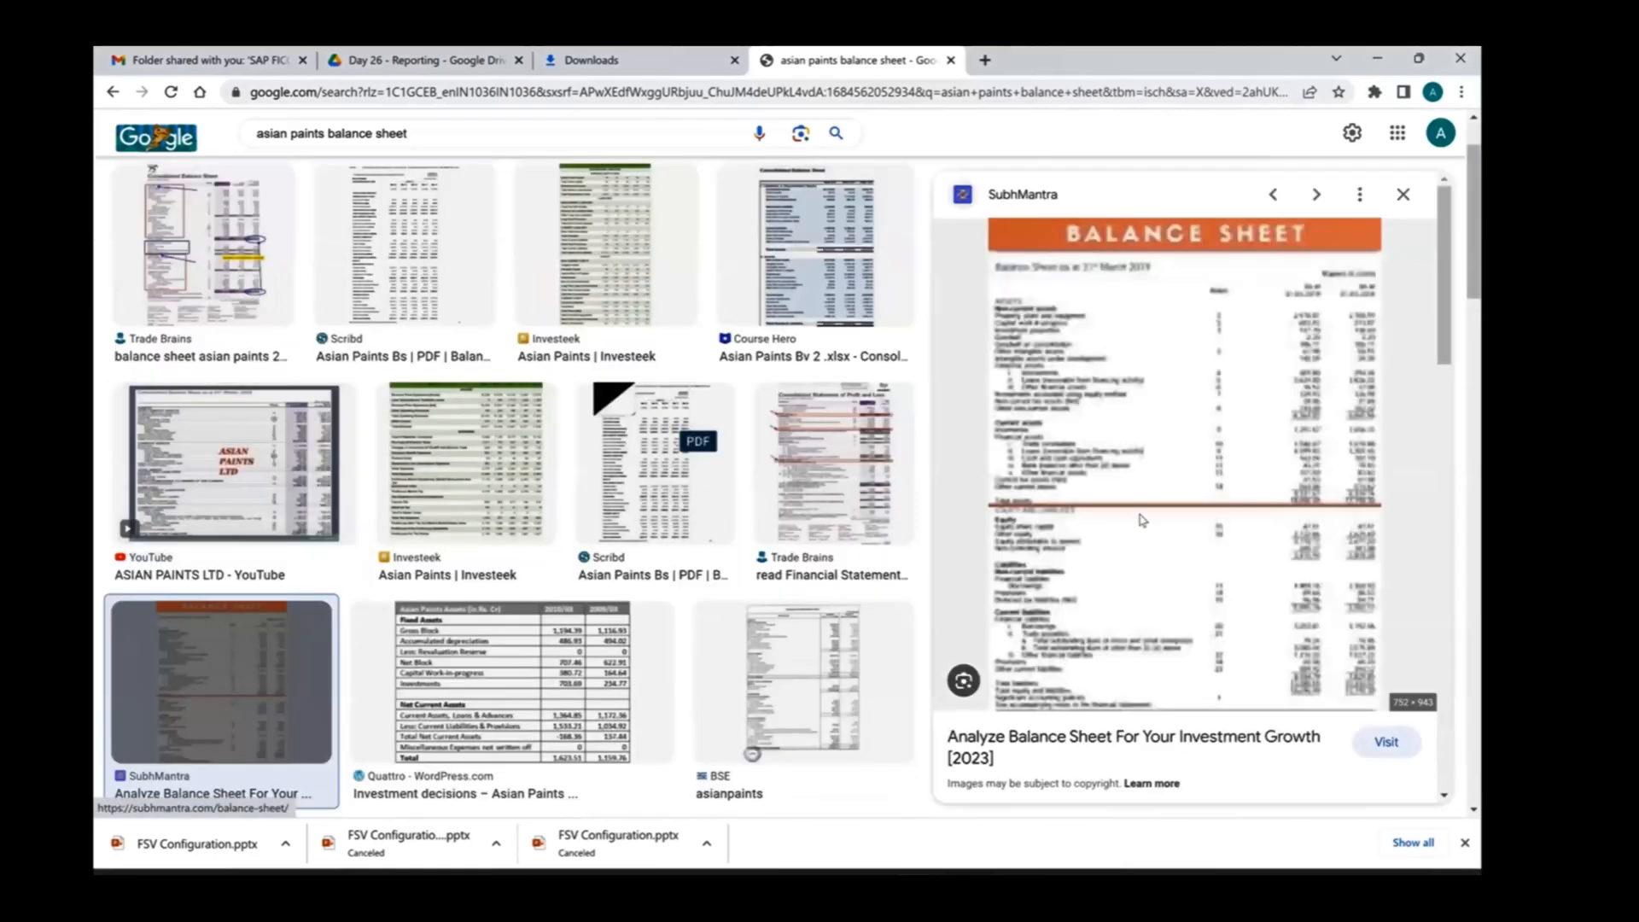
pyautogui.click(1192, 632)
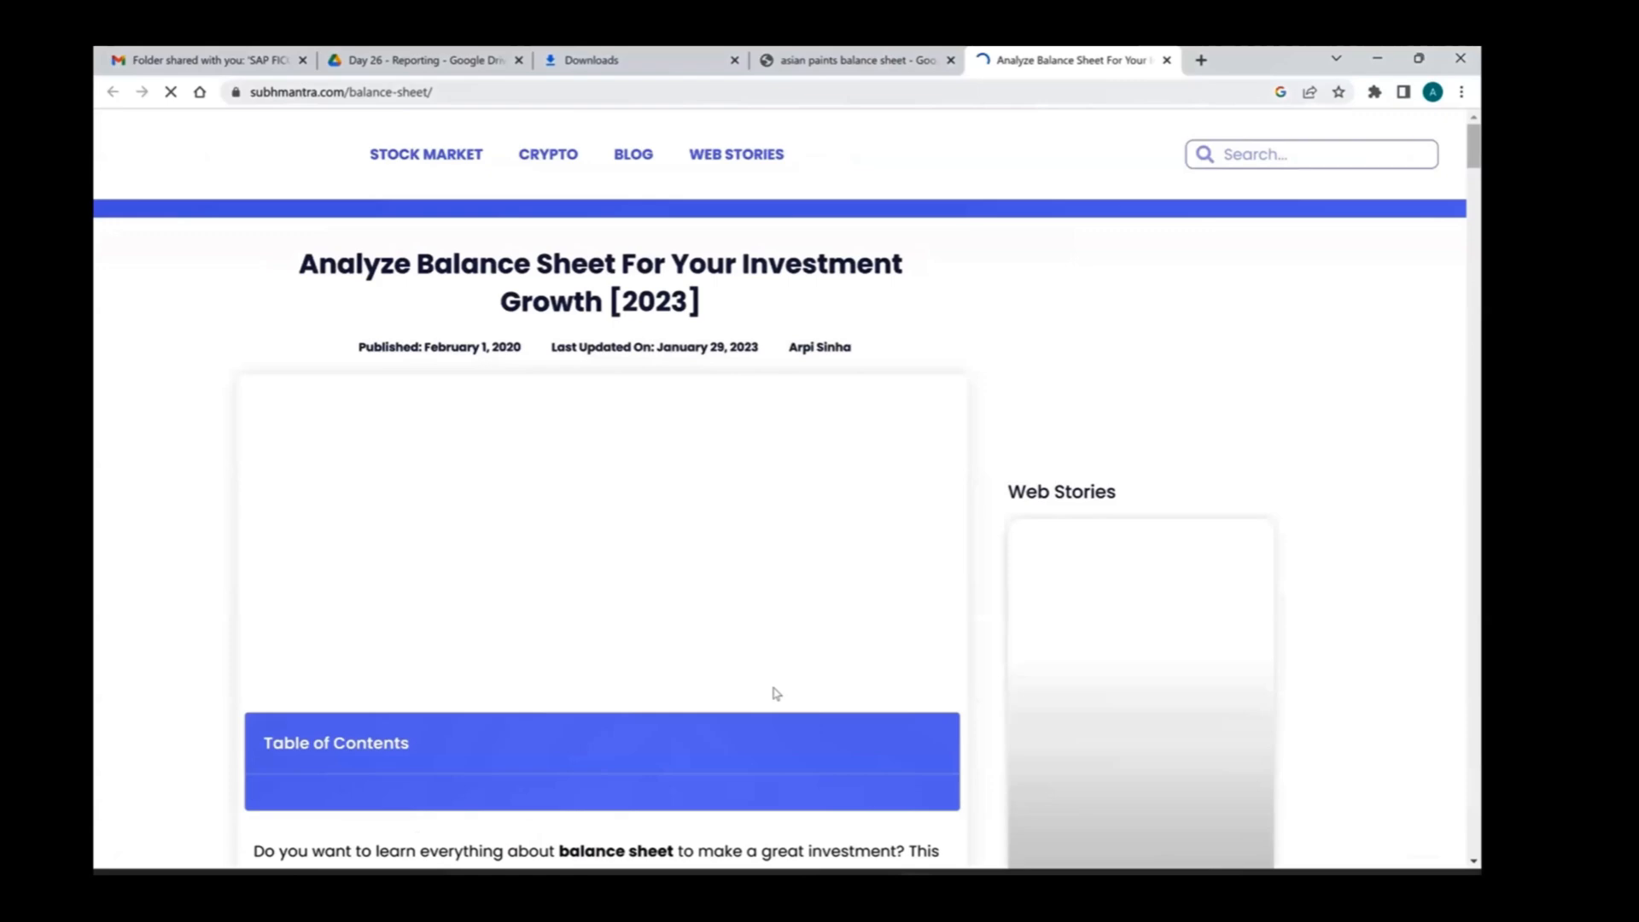
# Examine the vertical balance sheet in the article's What is a Balance Sheet section, including its asset, equity and liability groups.
pyautogui.scroll(-2, 629, 687)
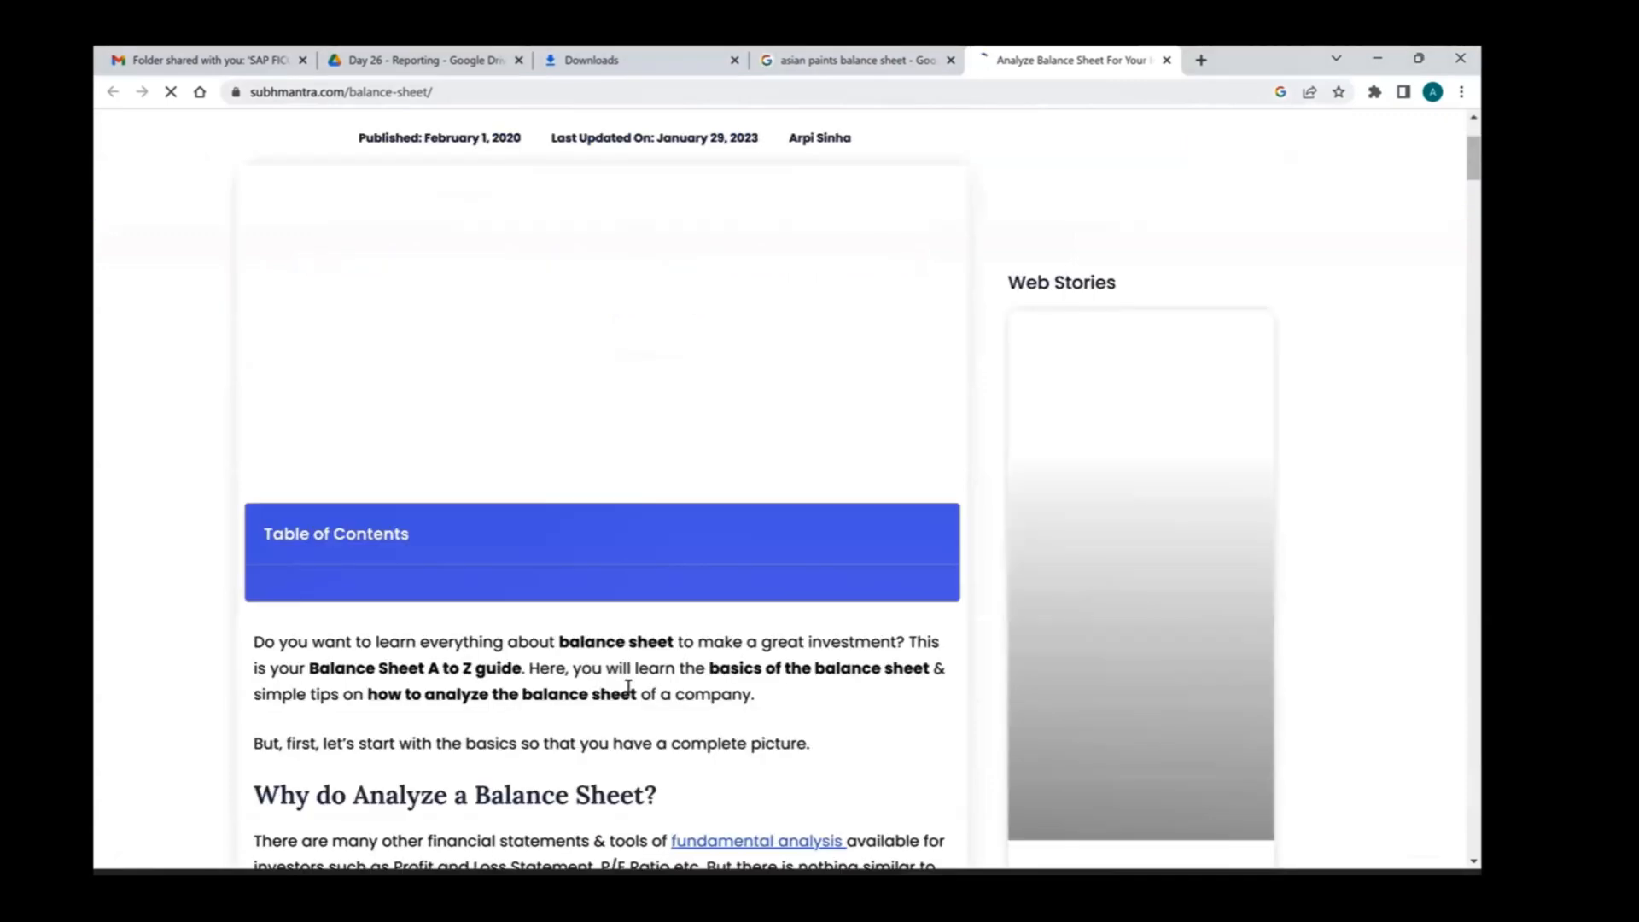
pyautogui.scroll(-2, 629, 687)
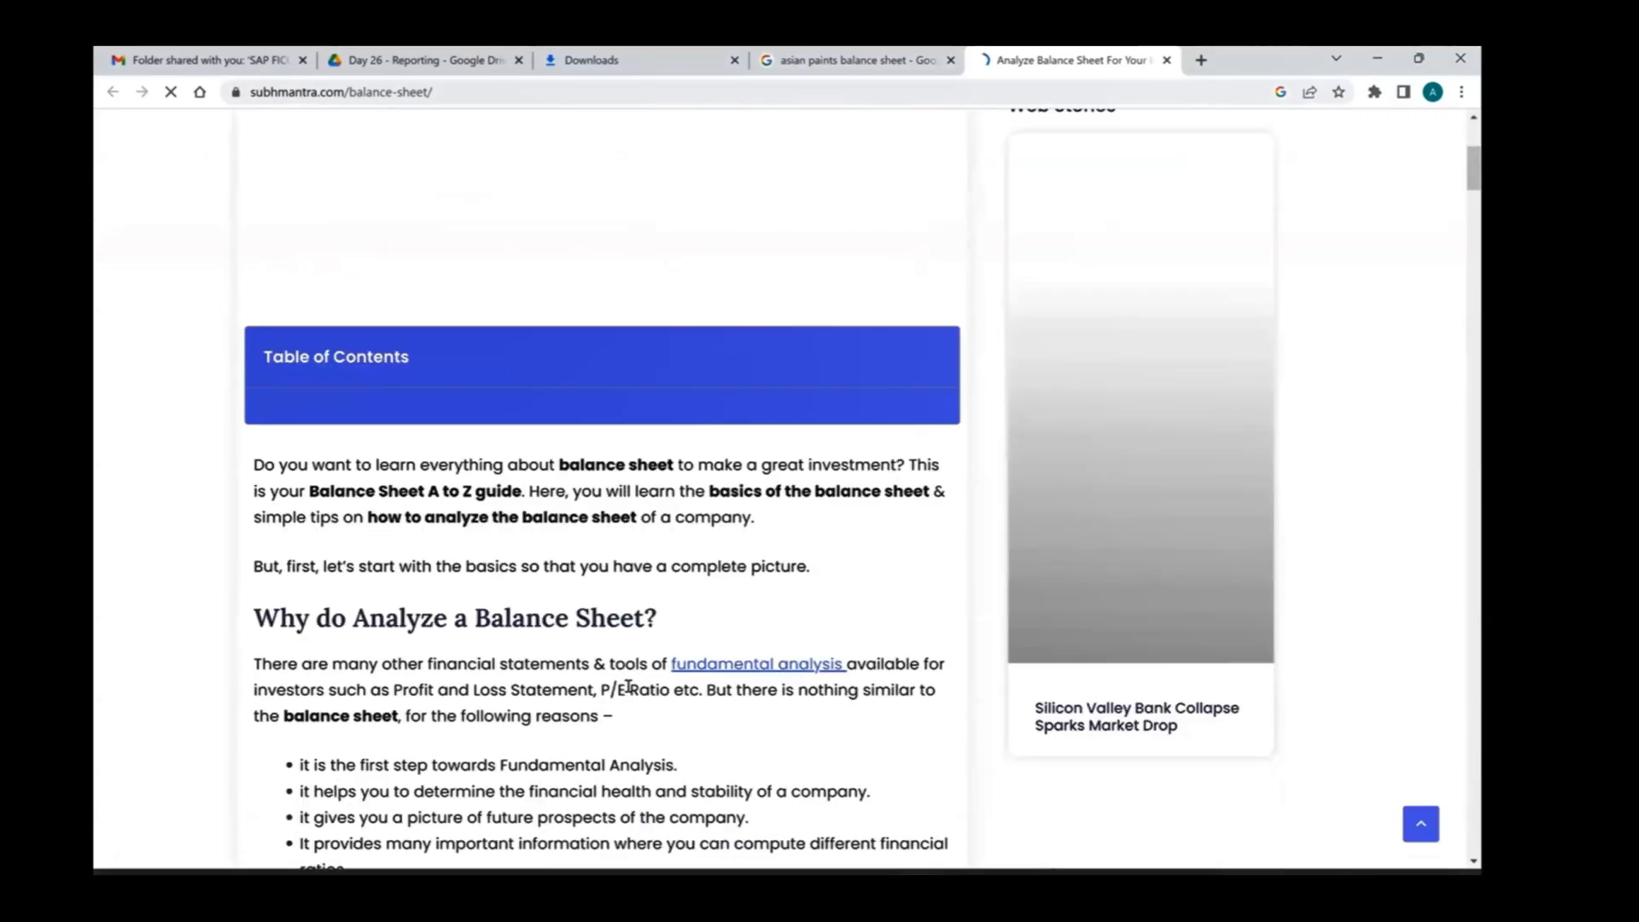
pyautogui.scroll(-2, 628, 687)
pyautogui.scroll(-8, 578, 741)
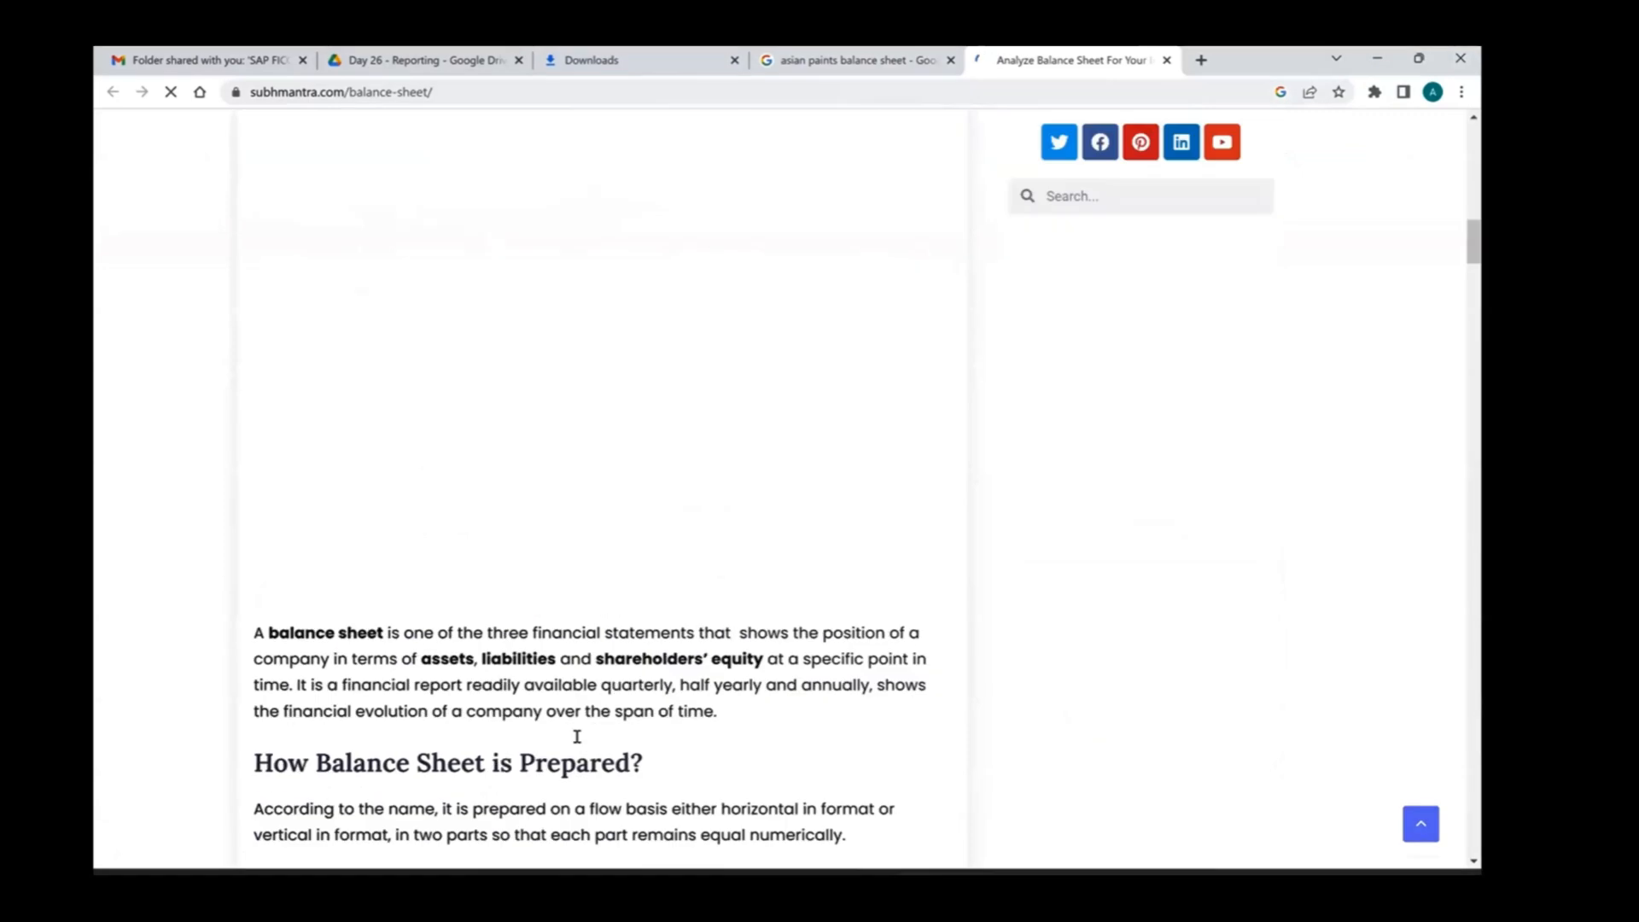
pyautogui.scroll(-2, 527, 523)
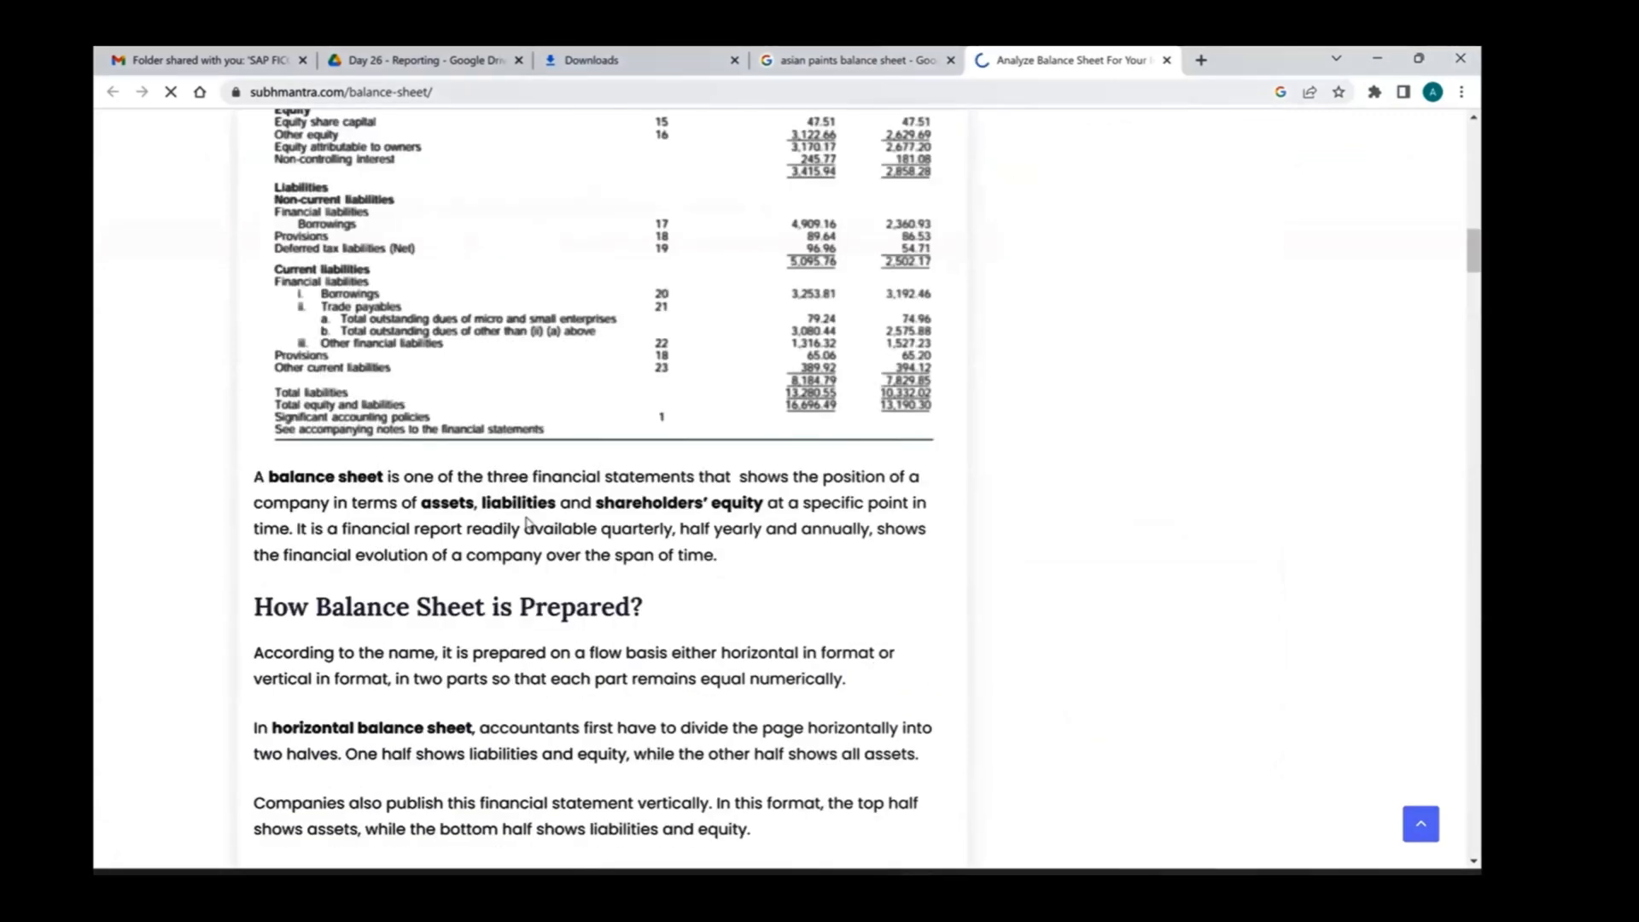
pyautogui.scroll(-4, 526, 523)
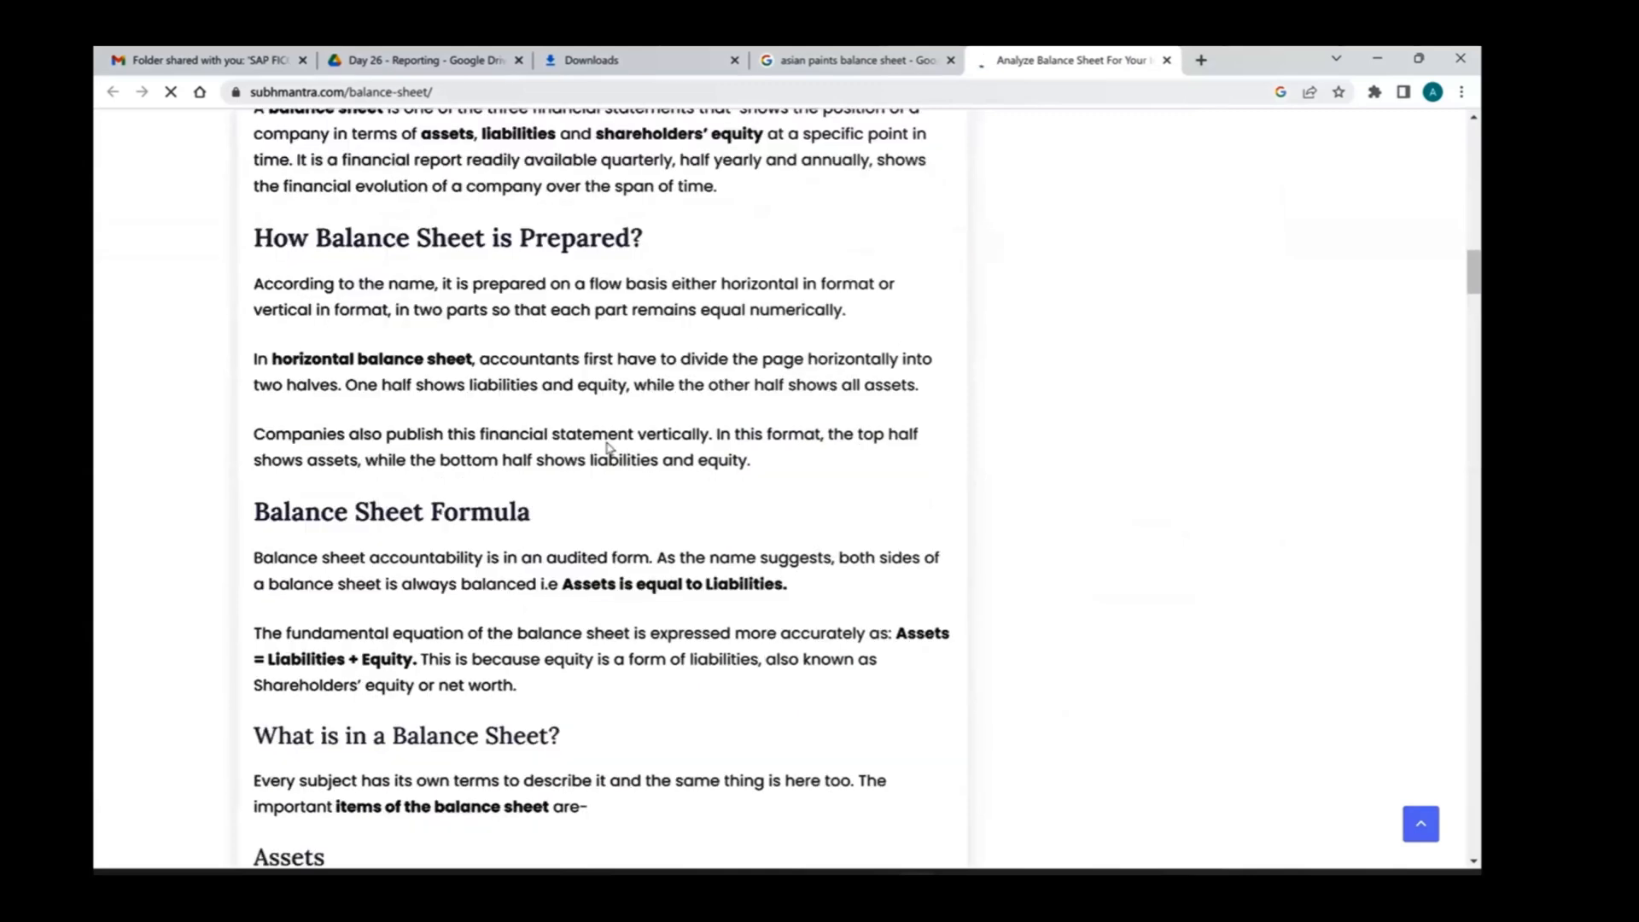
pyautogui.scroll(2, 484, 333)
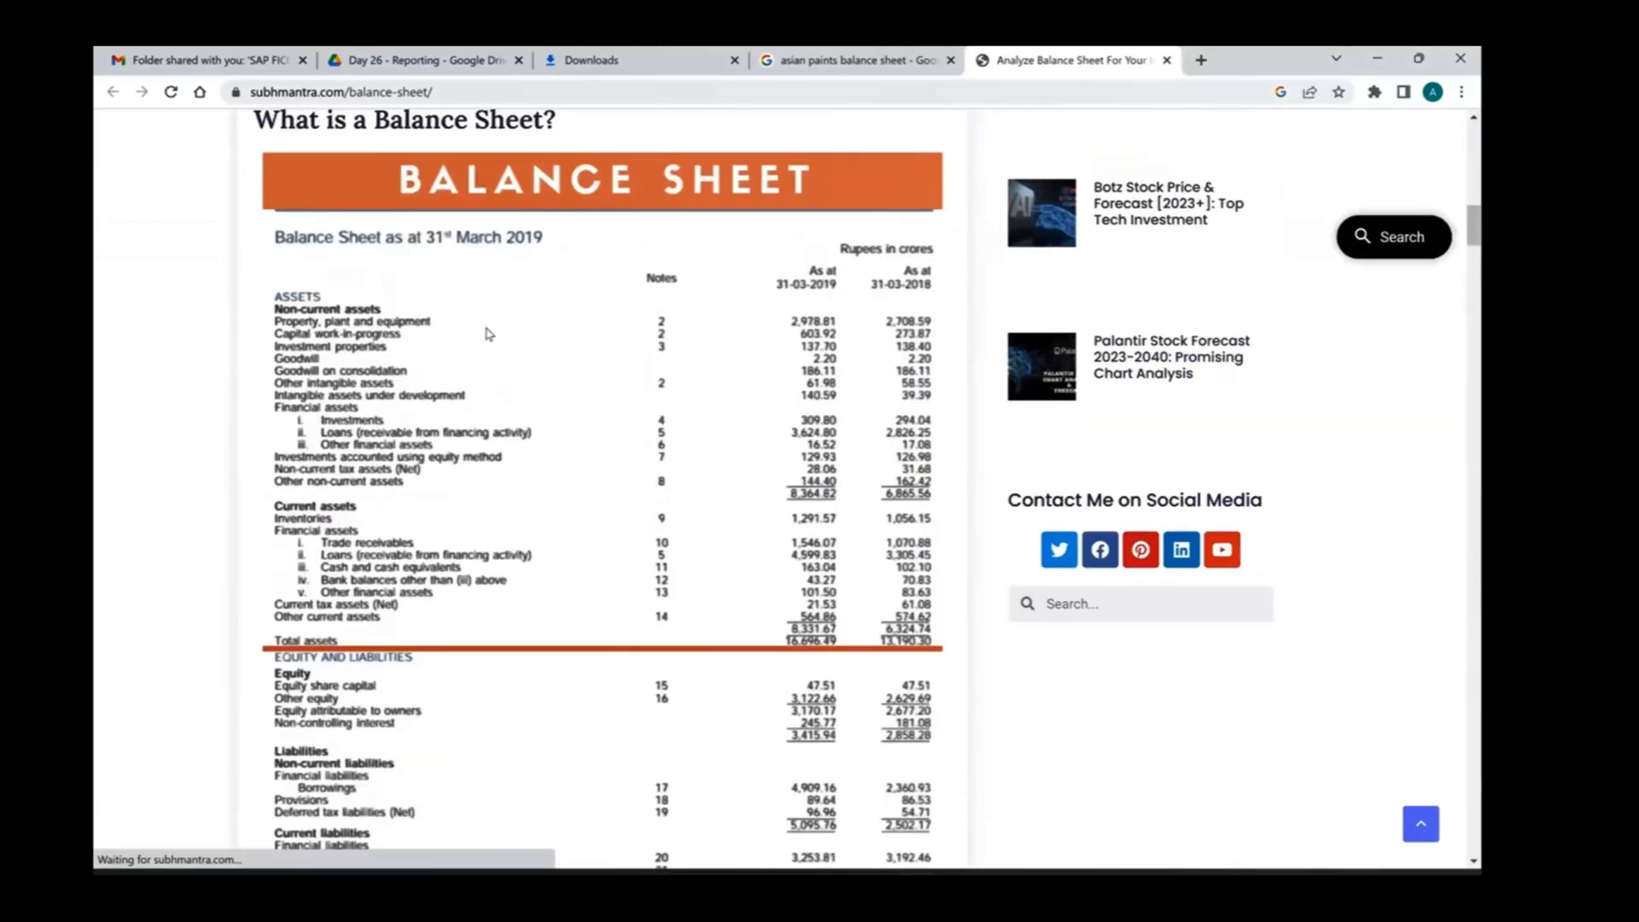
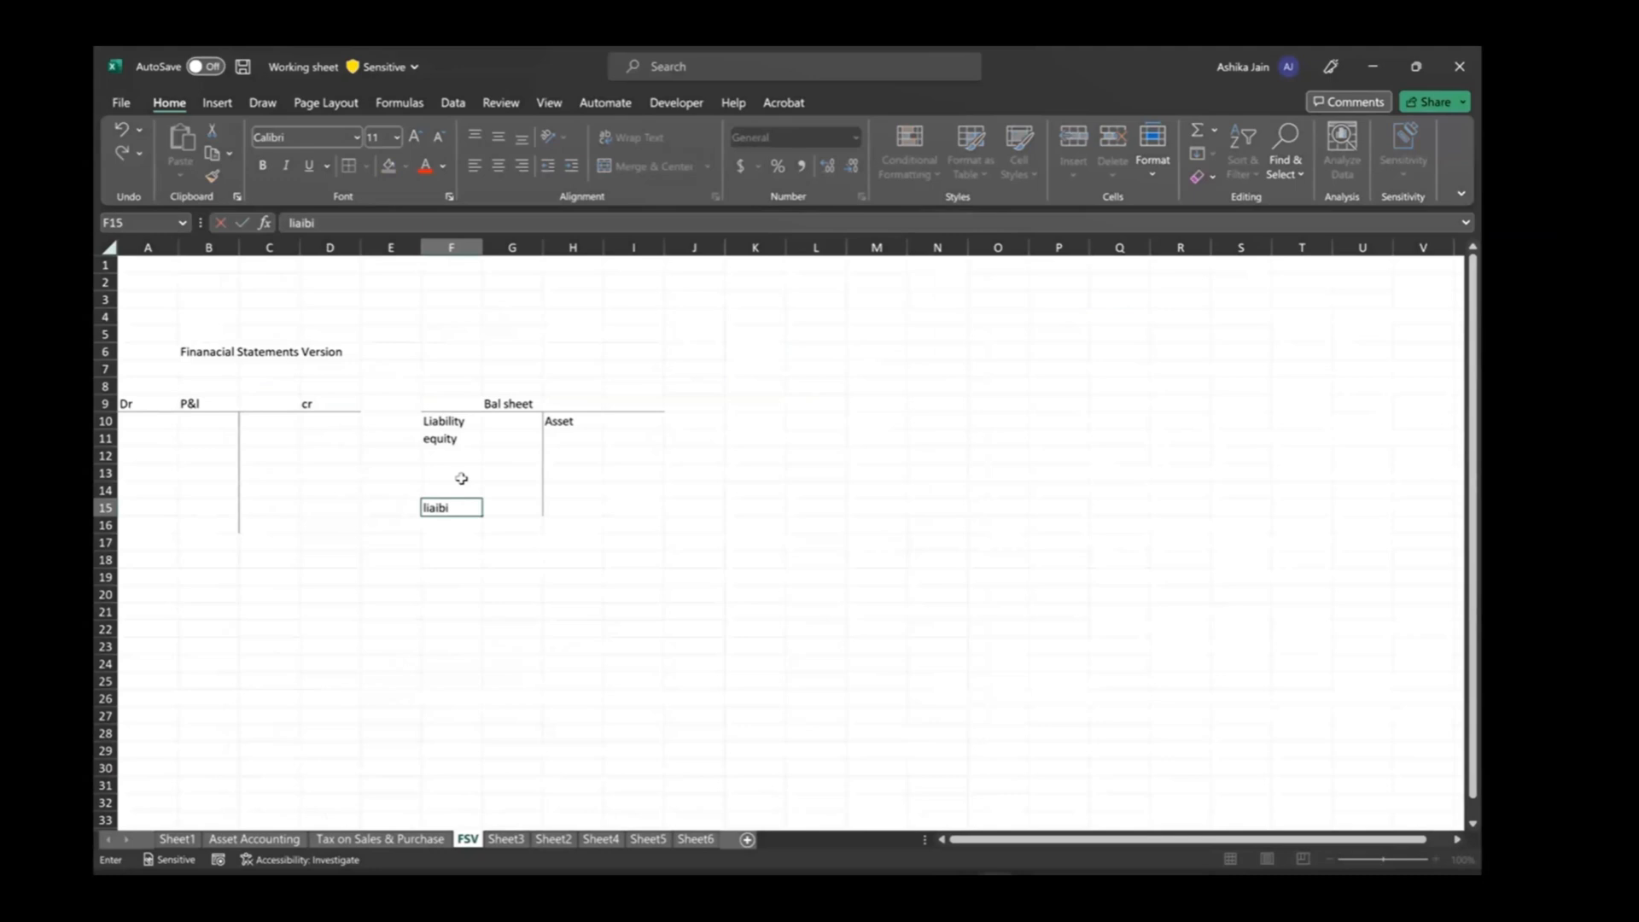
# Correct the entry in F15 on the balance sheet's liability side so that it reads liabilities.
pyautogui.press('BackSpace')
pyautogui.press('BackSpace')
pyautogui.press('BackSpace')
pyautogui.press('BackSpace')
pyautogui.write('abilities')
pyautogui.press('Return')
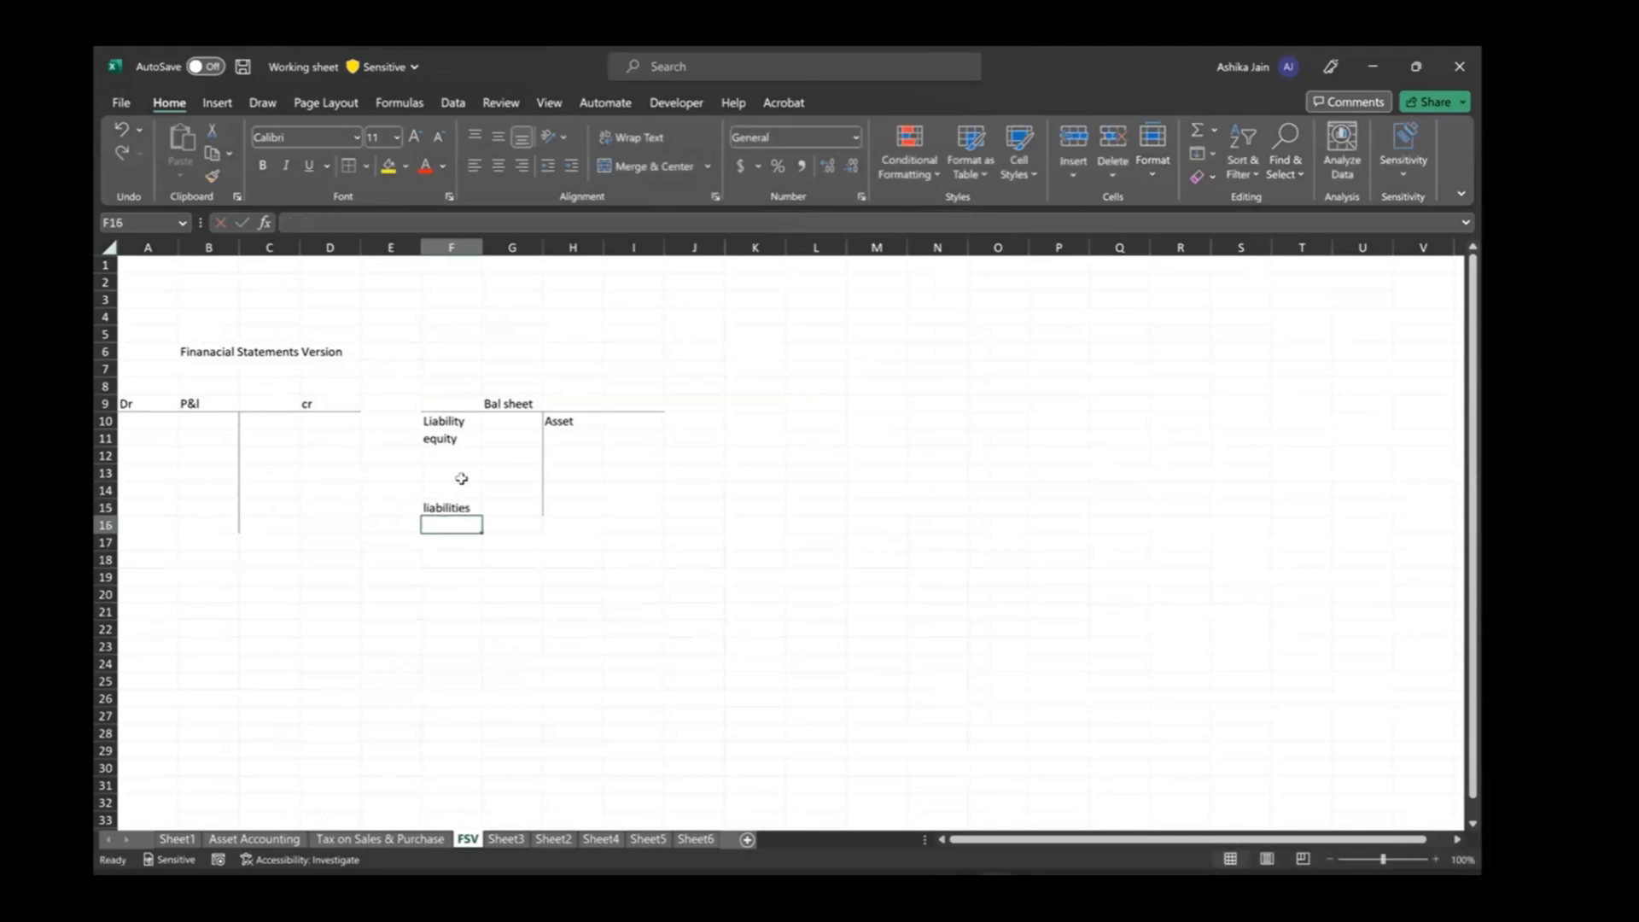
# Enter secured loans in F16 under the liabilities label.
pyautogui.write('se')
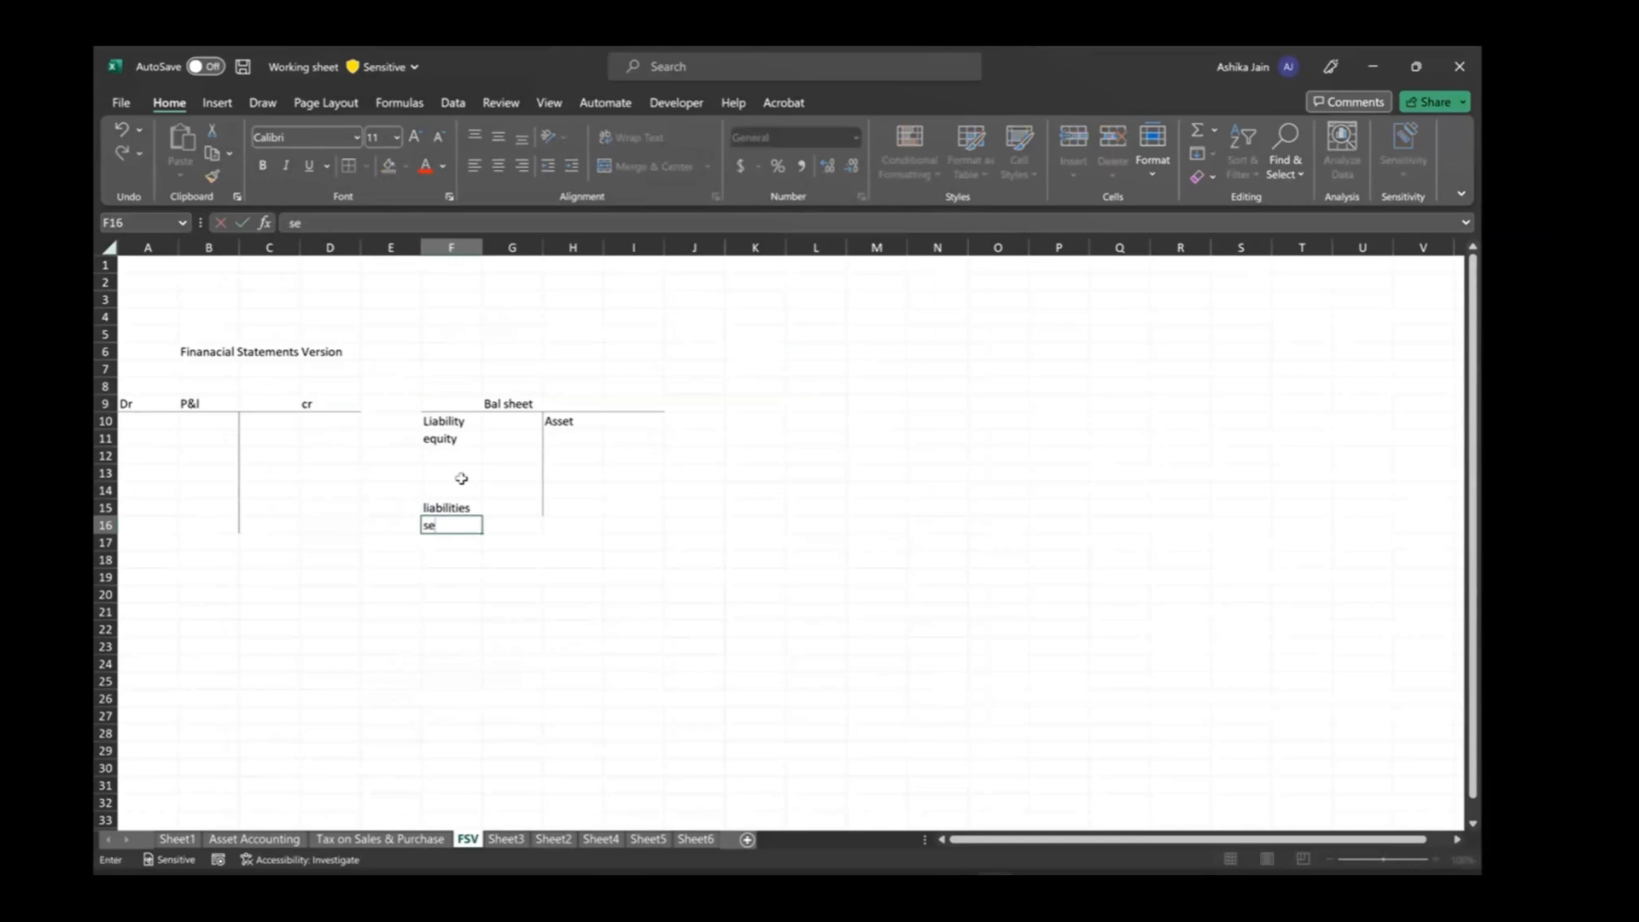
pyautogui.write('cured loan')
pyautogui.write('s')
pyautogui.press('Return')
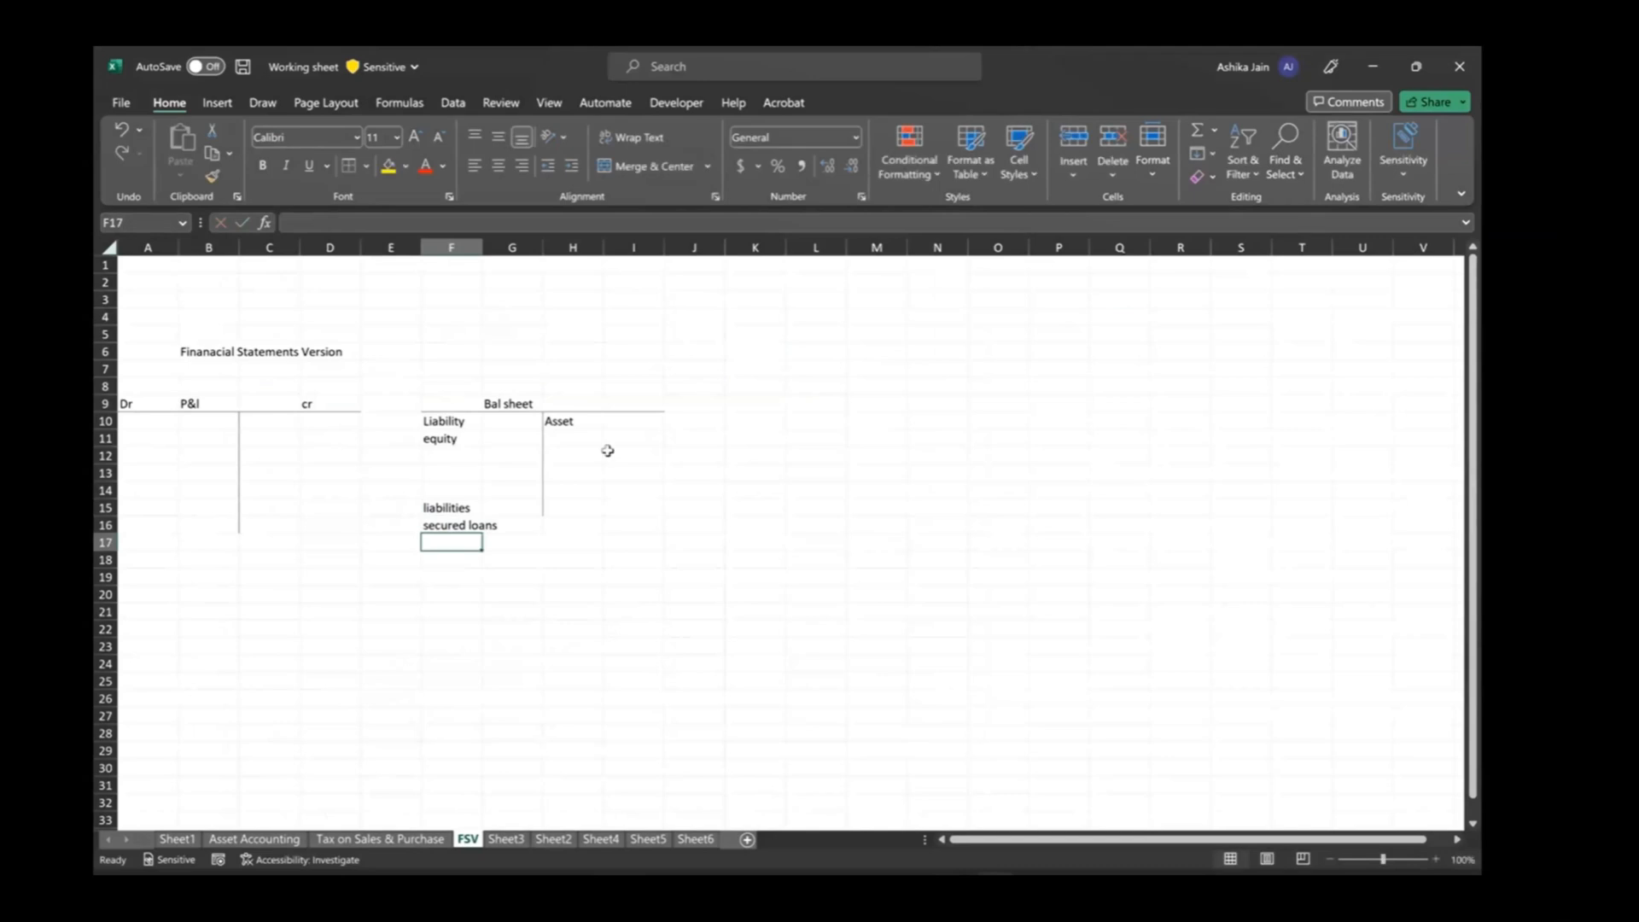
# Enter the title Balance sheet in M8 and the heading Assets in M10 to start a vertical layout.
pyautogui.click(902, 384)
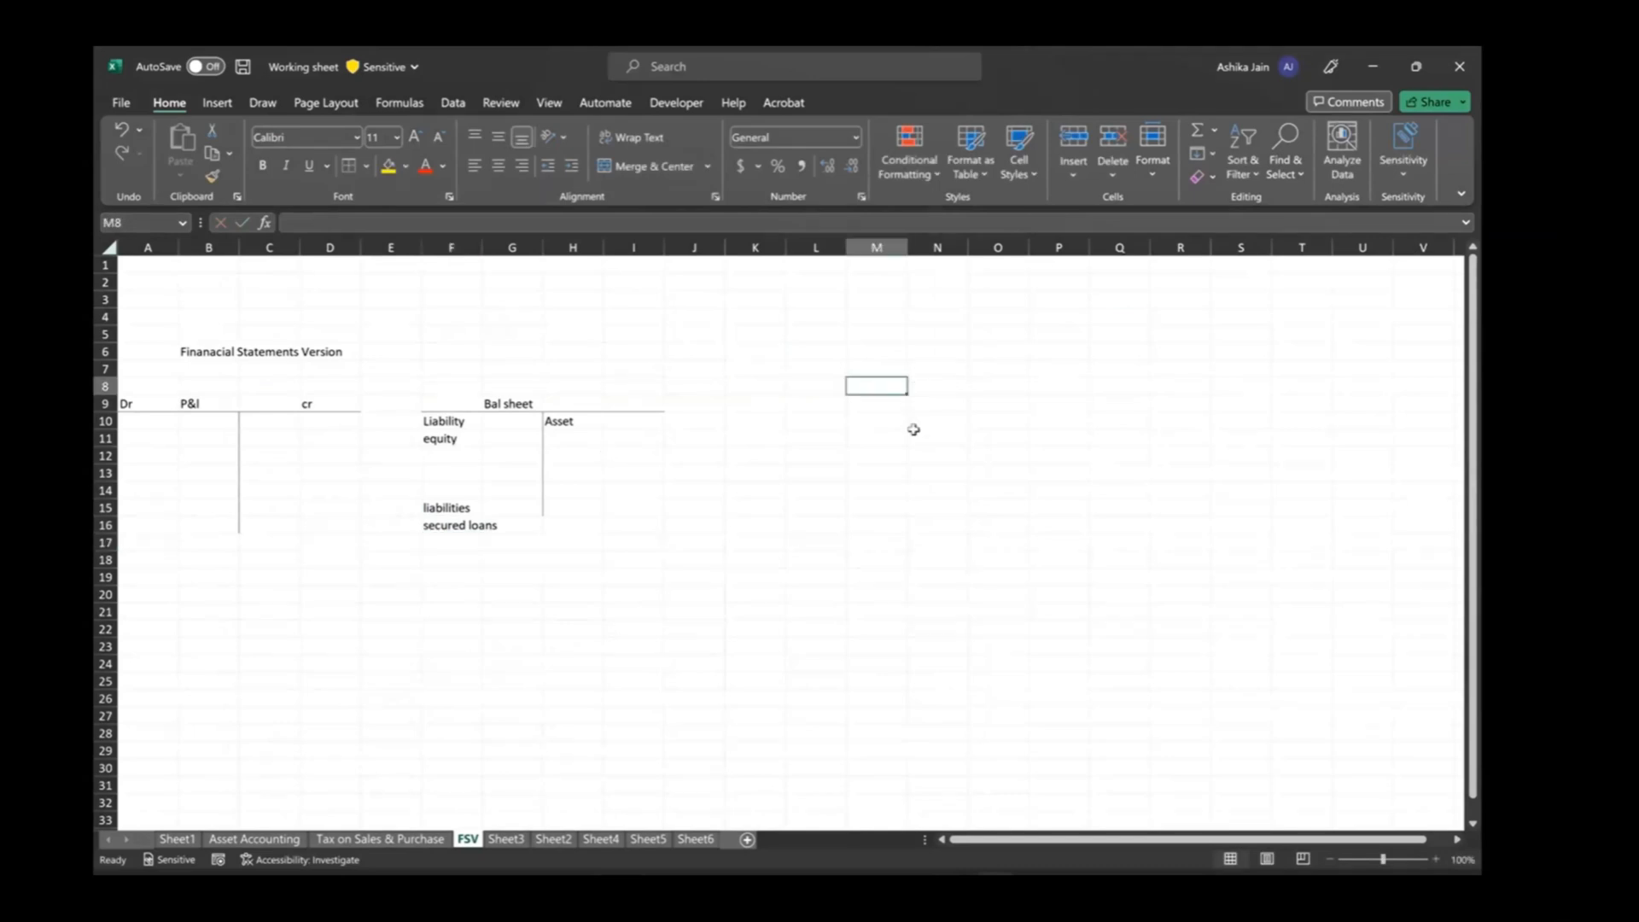
pyautogui.write('Balance')
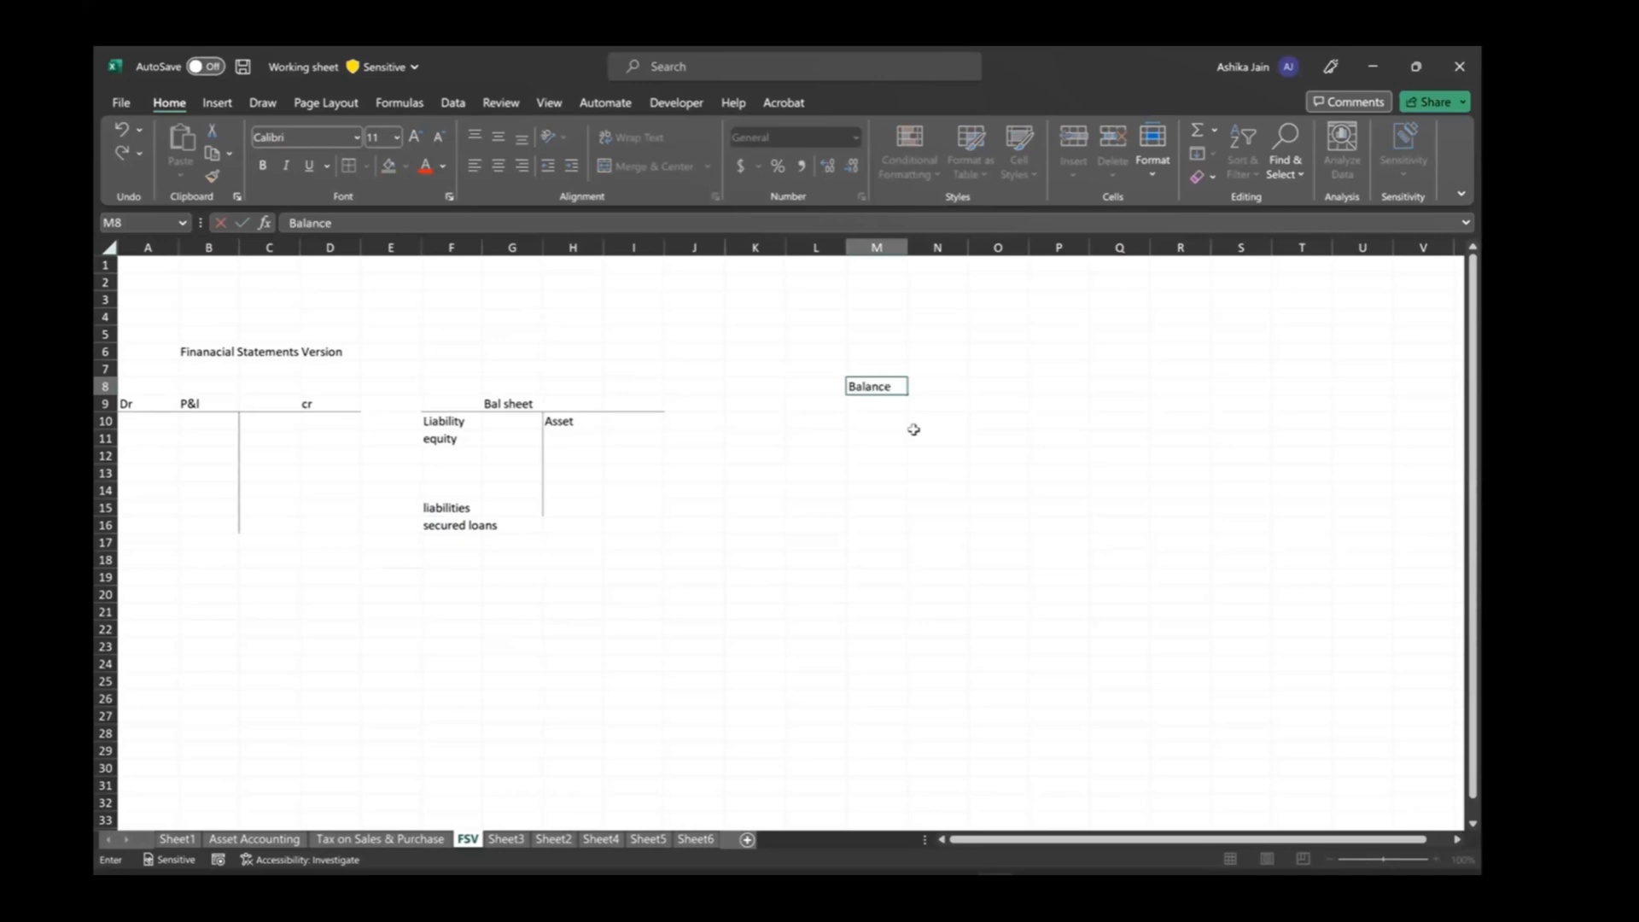
pyautogui.write(' sheet')
pyautogui.press('Return')
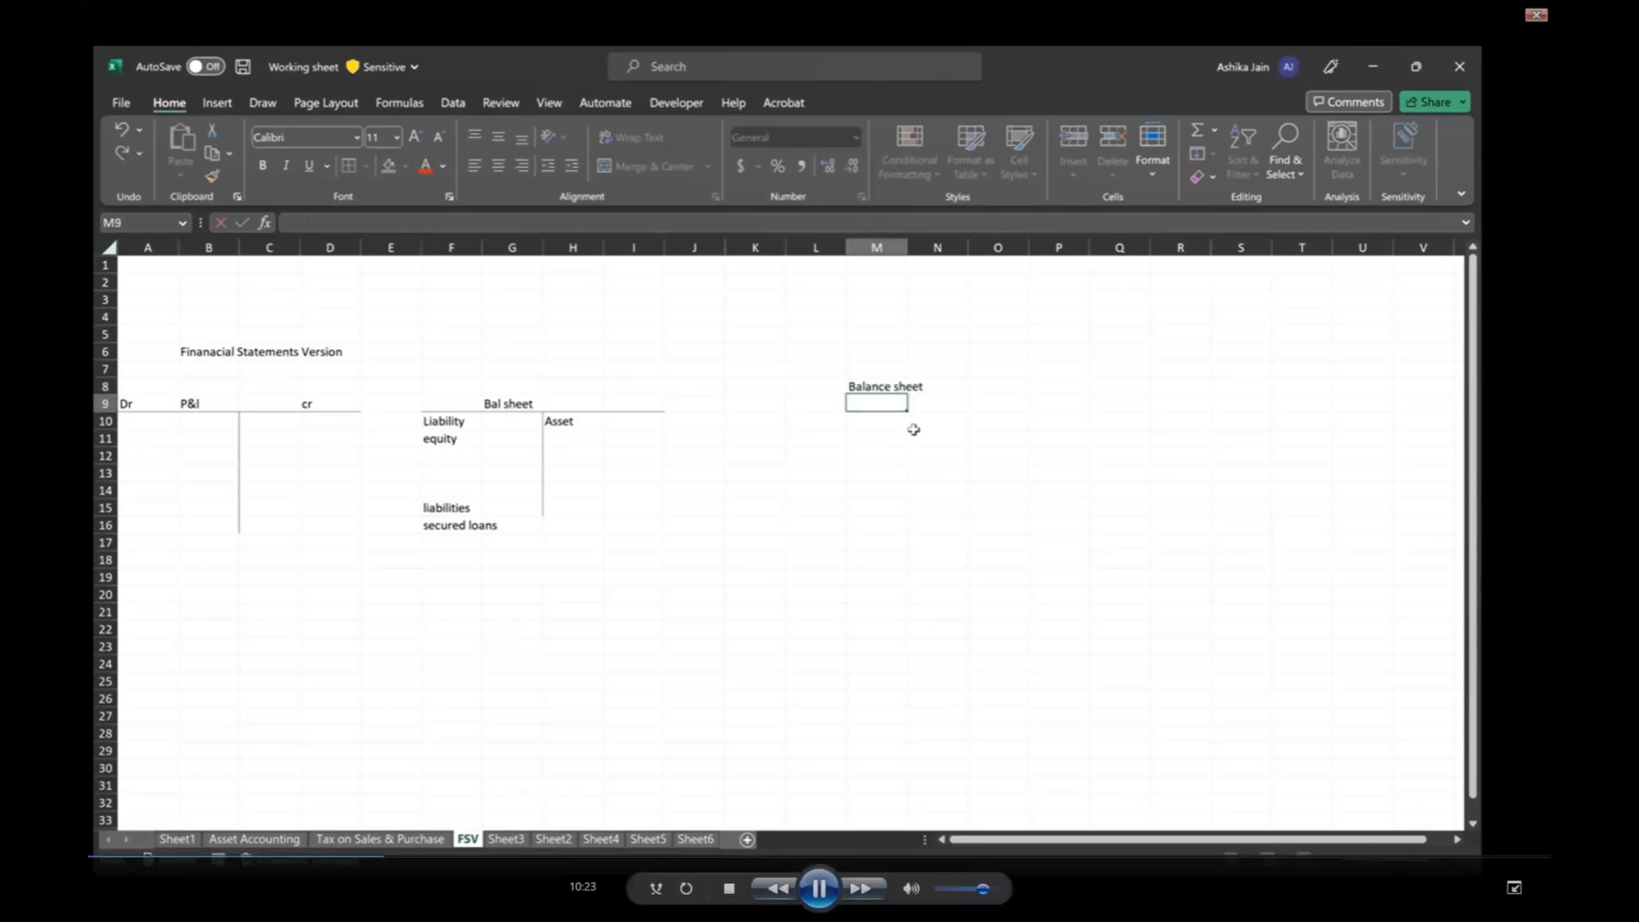
pyautogui.press('Down')
pyautogui.write('Assets')
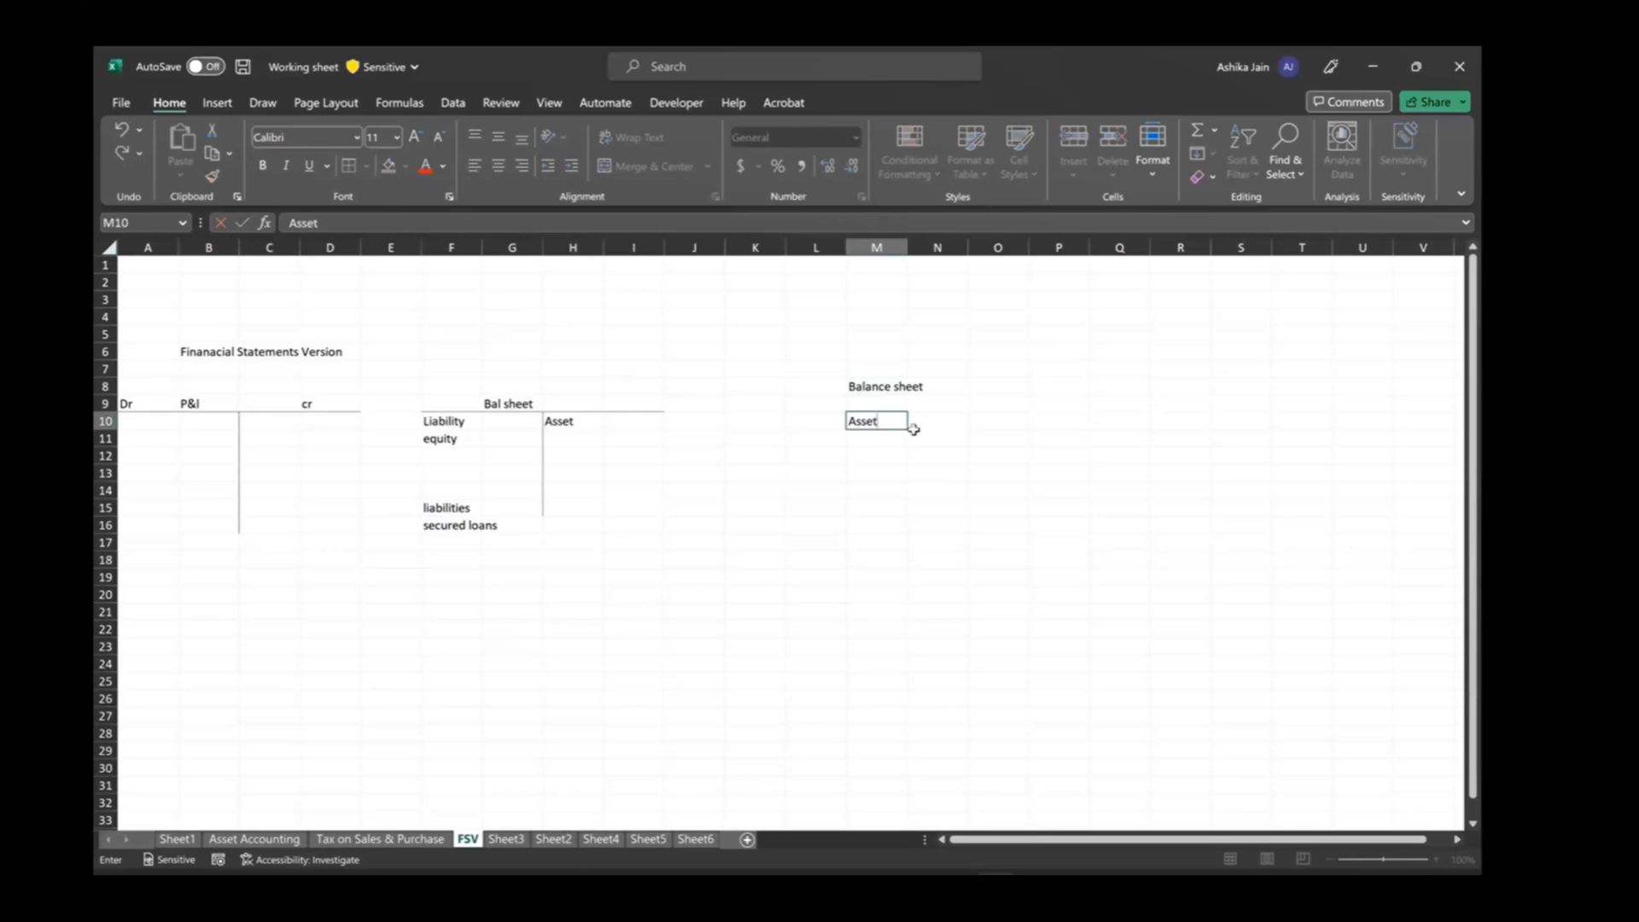
pyautogui.press('Return')
pyautogui.hotkey('shift', 'Down')
pyautogui.hotkey('shift', 'Down')
pyautogui.hotkey('shift', 'Down')
pyautogui.hotkey('shift', 'Down')
pyautogui.hotkey('shift', 'Down')
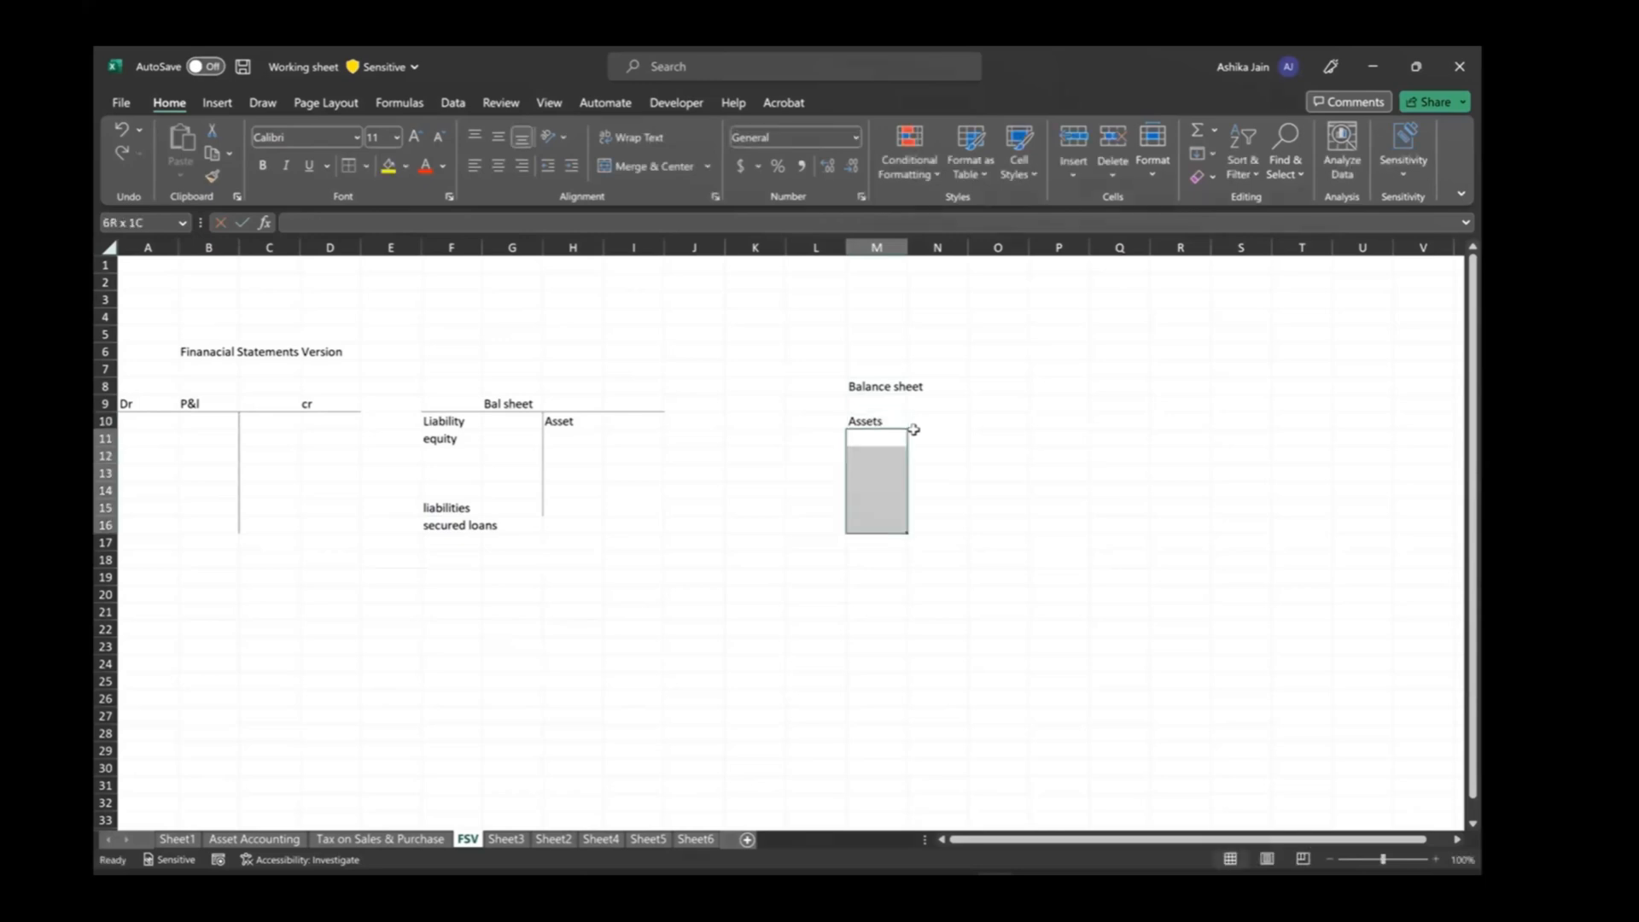
# Enter the heading Equity Liability in M20 of the vertical balance sheet.
pyautogui.click(876, 593)
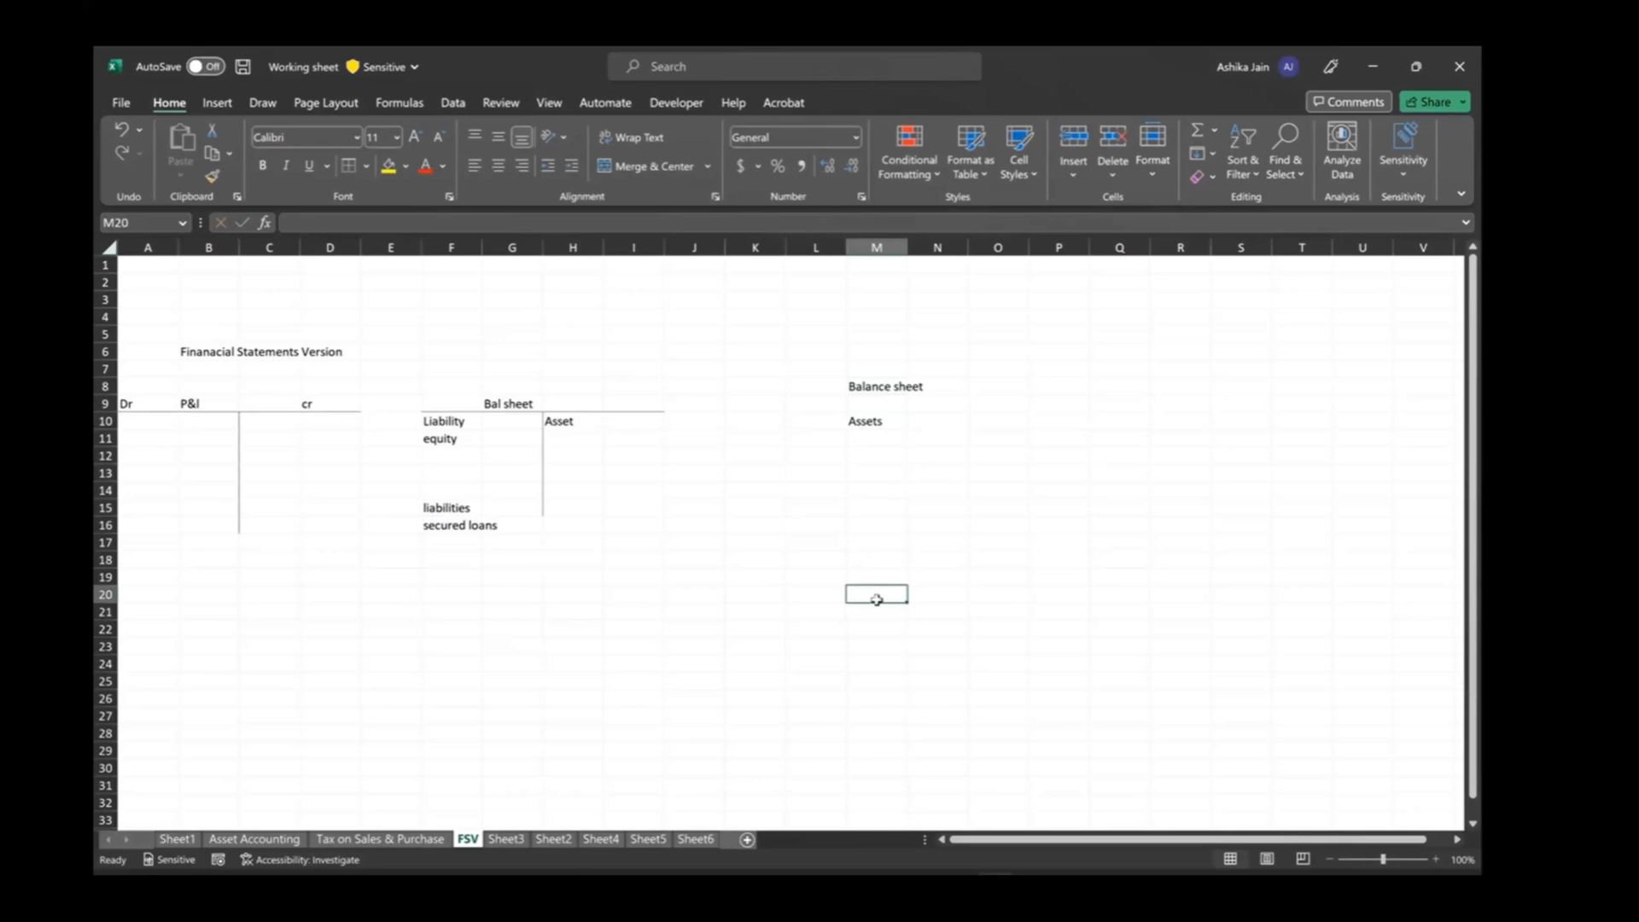
pyautogui.write('Equity Liabi')
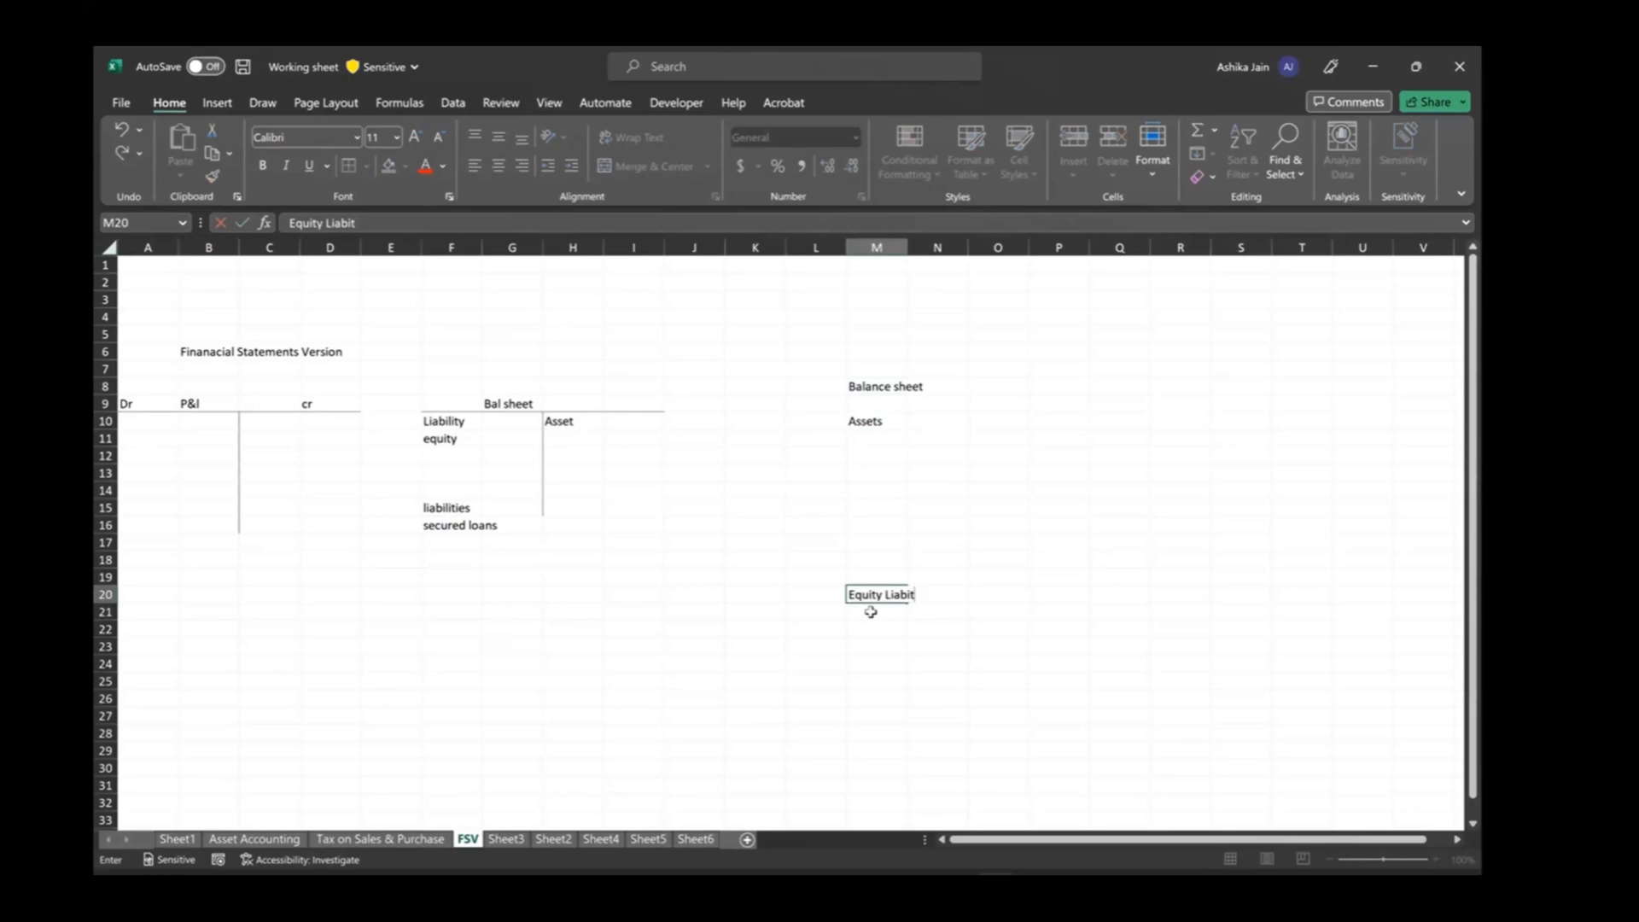
pyautogui.write('lity si')
pyautogui.press('BackSpace')
pyautogui.press('BackSpace')
pyautogui.press('BackSpace')
pyautogui.moveTo(871, 613); pyautogui.dragTo(870, 699)
# Add the total labels Total Asset in M18 and Total liability in M26.
pyautogui.click(871, 560)
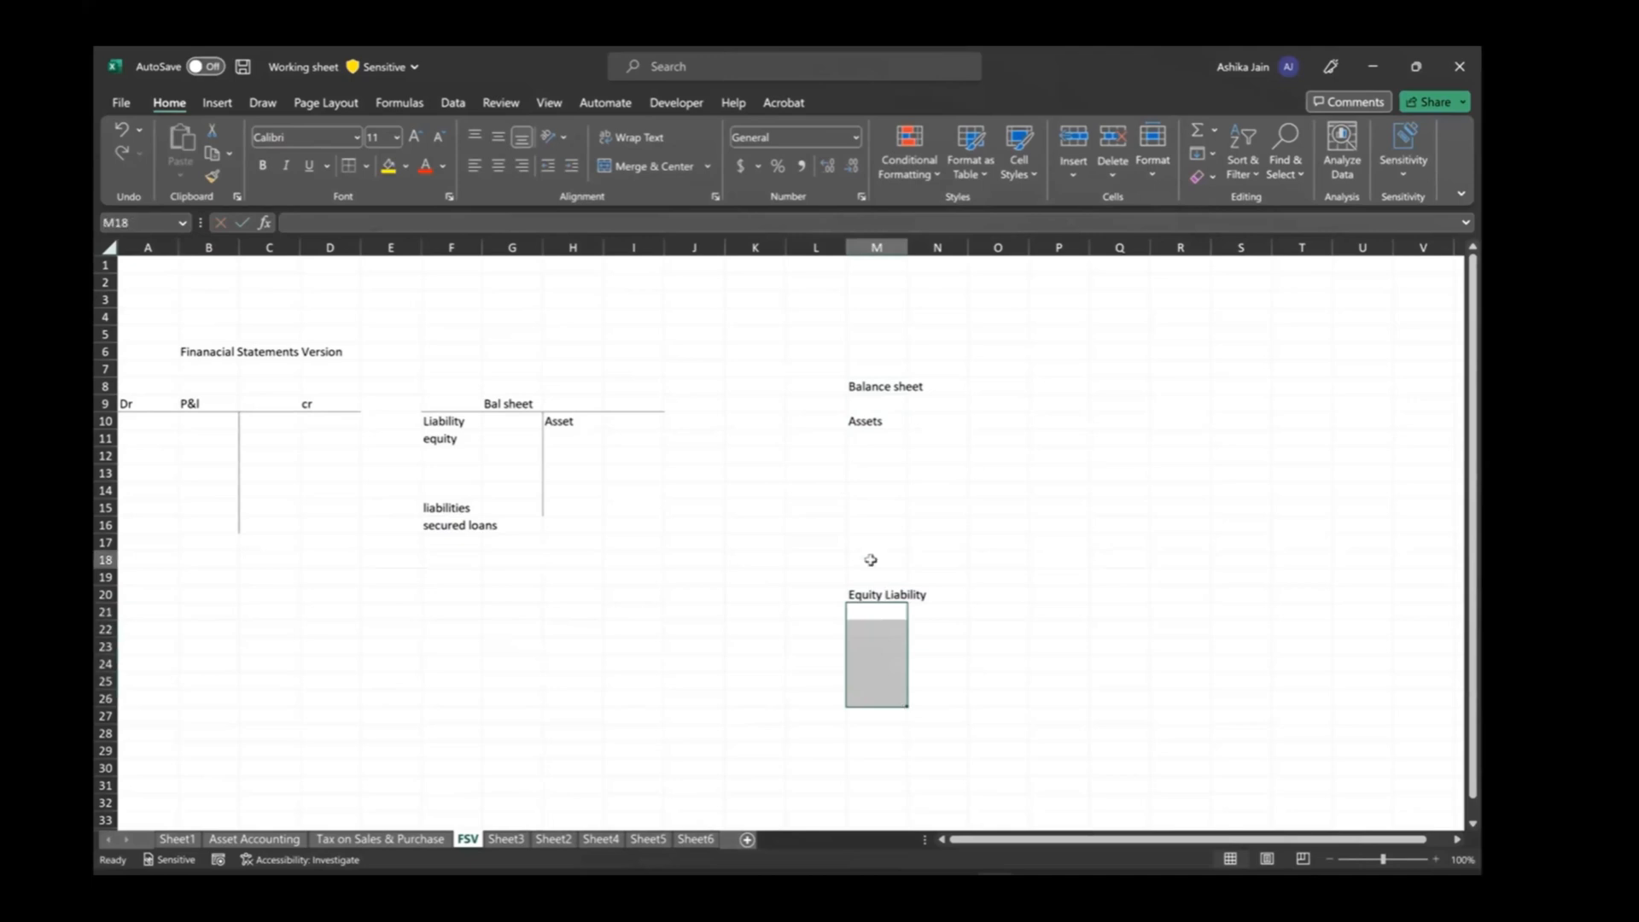
pyautogui.write('Total As')
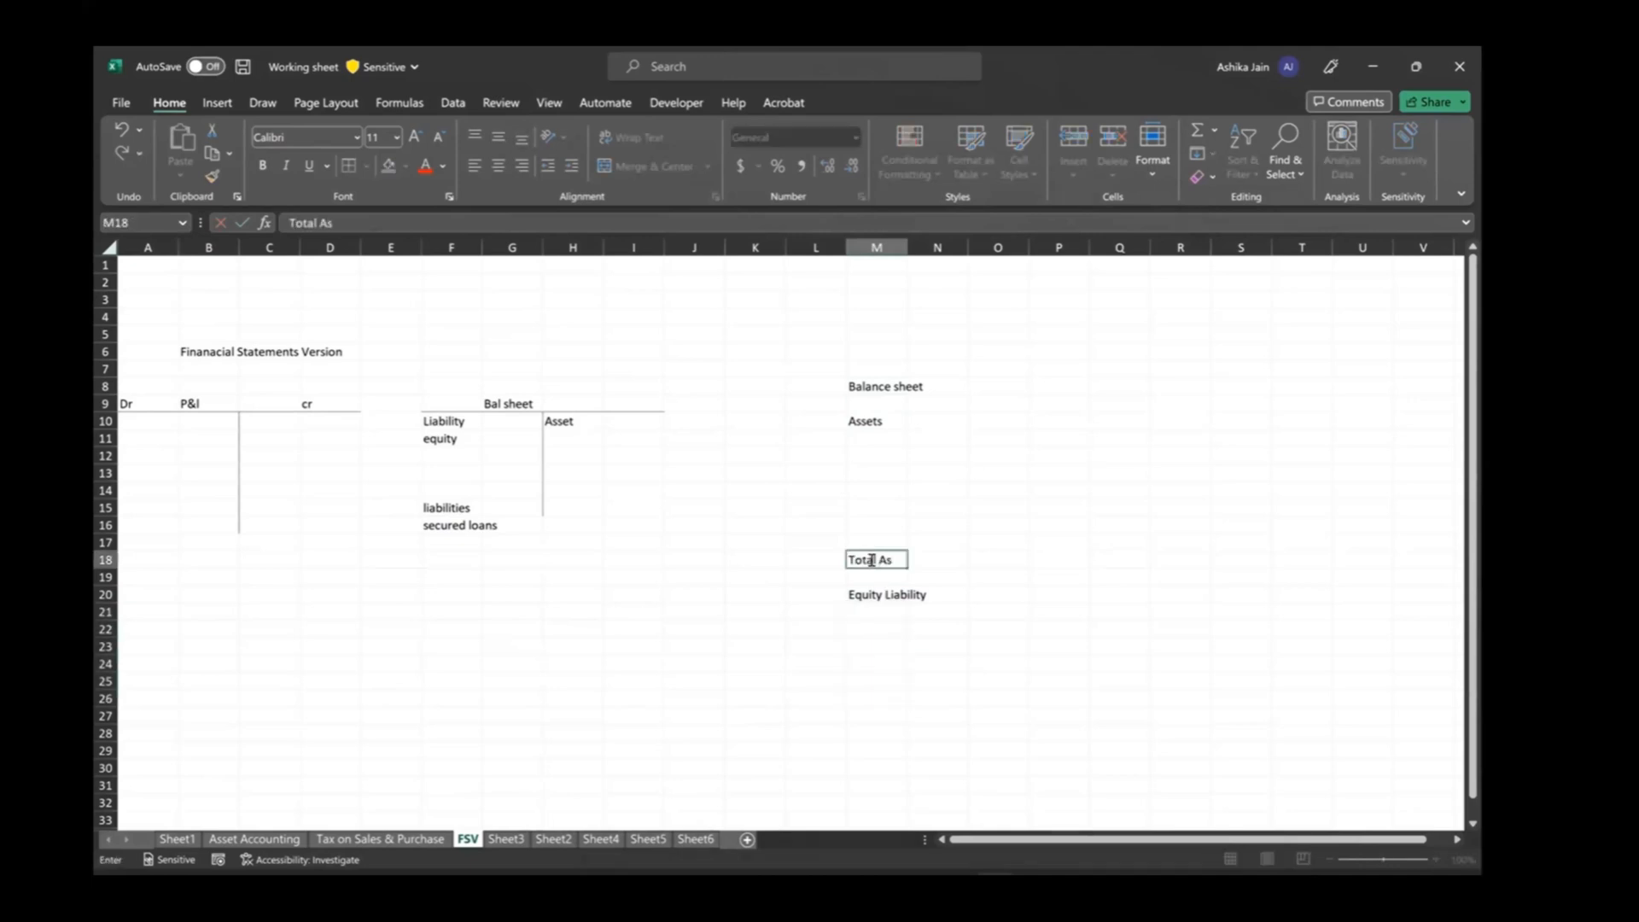
pyautogui.write('set')
pyautogui.click(888, 699)
pyautogui.write('Total la')
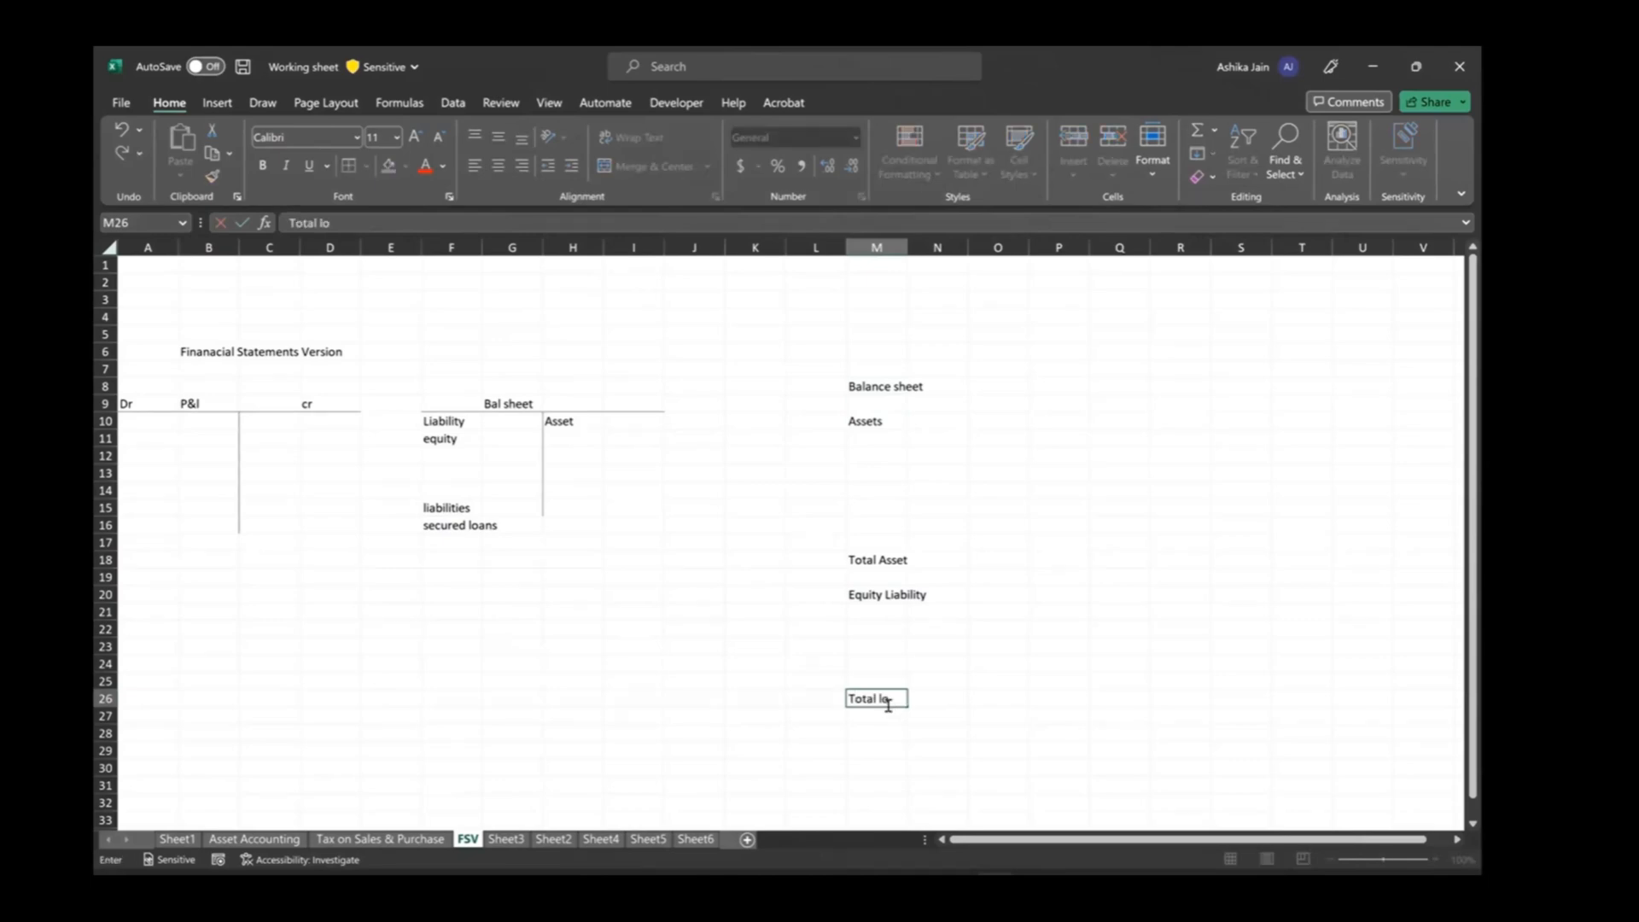
pyautogui.write('iability')
pyautogui.press('Return')
pyautogui.click(890, 705)
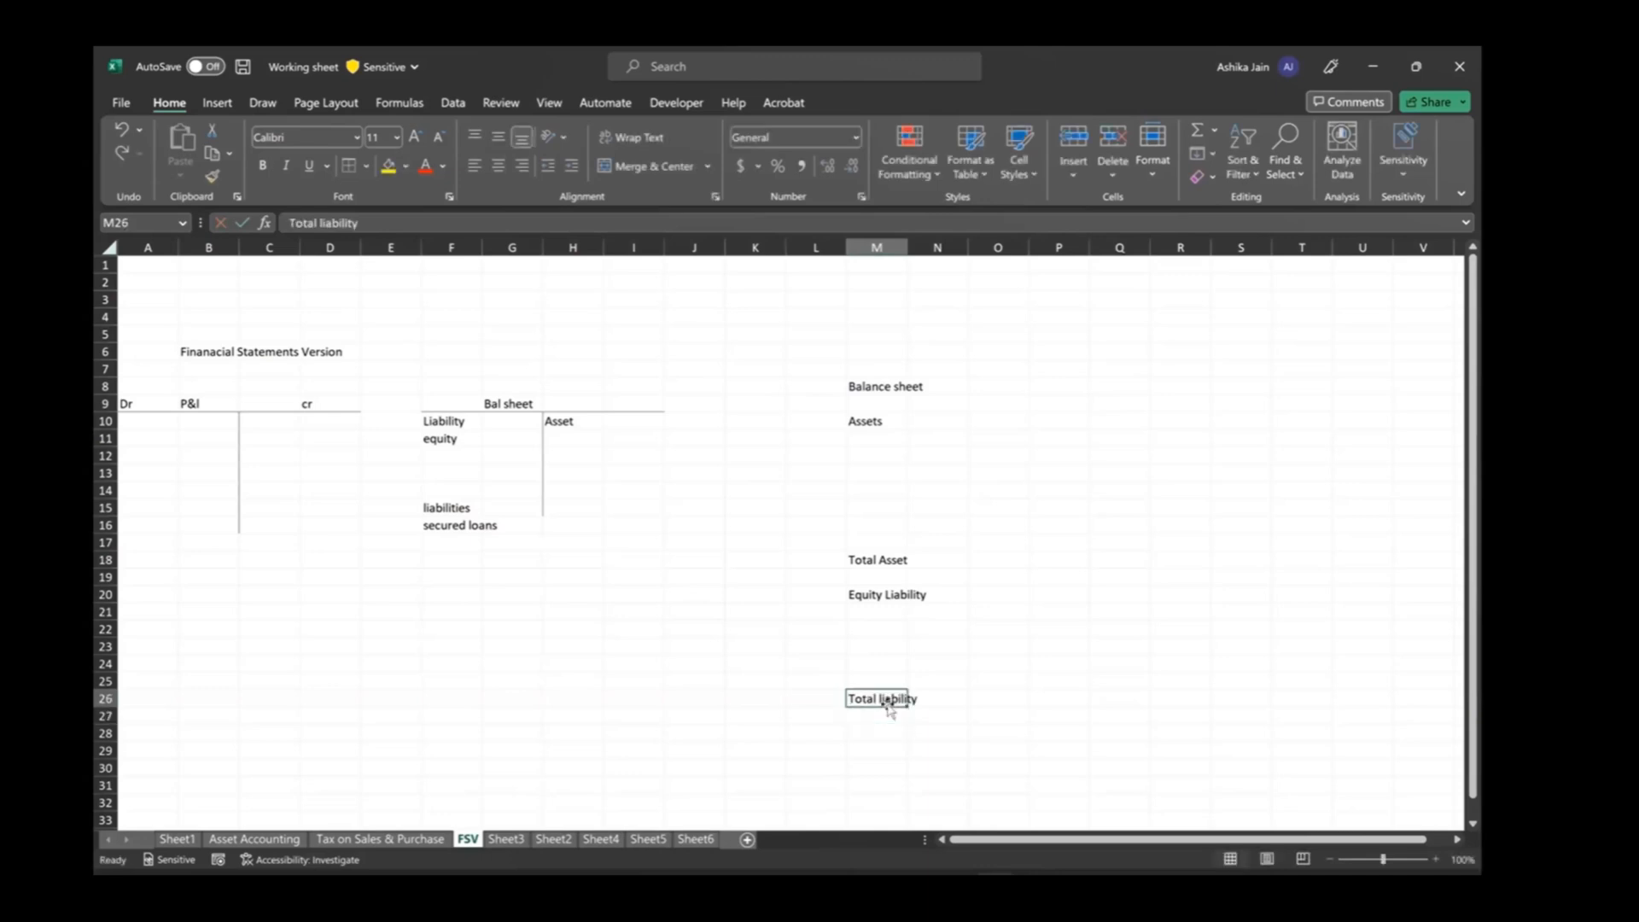
# Enter 100 as the total of each side of the T-shaped balance sheet, in G17 and I17.
pyautogui.click(464, 549)
pyautogui.click(523, 547)
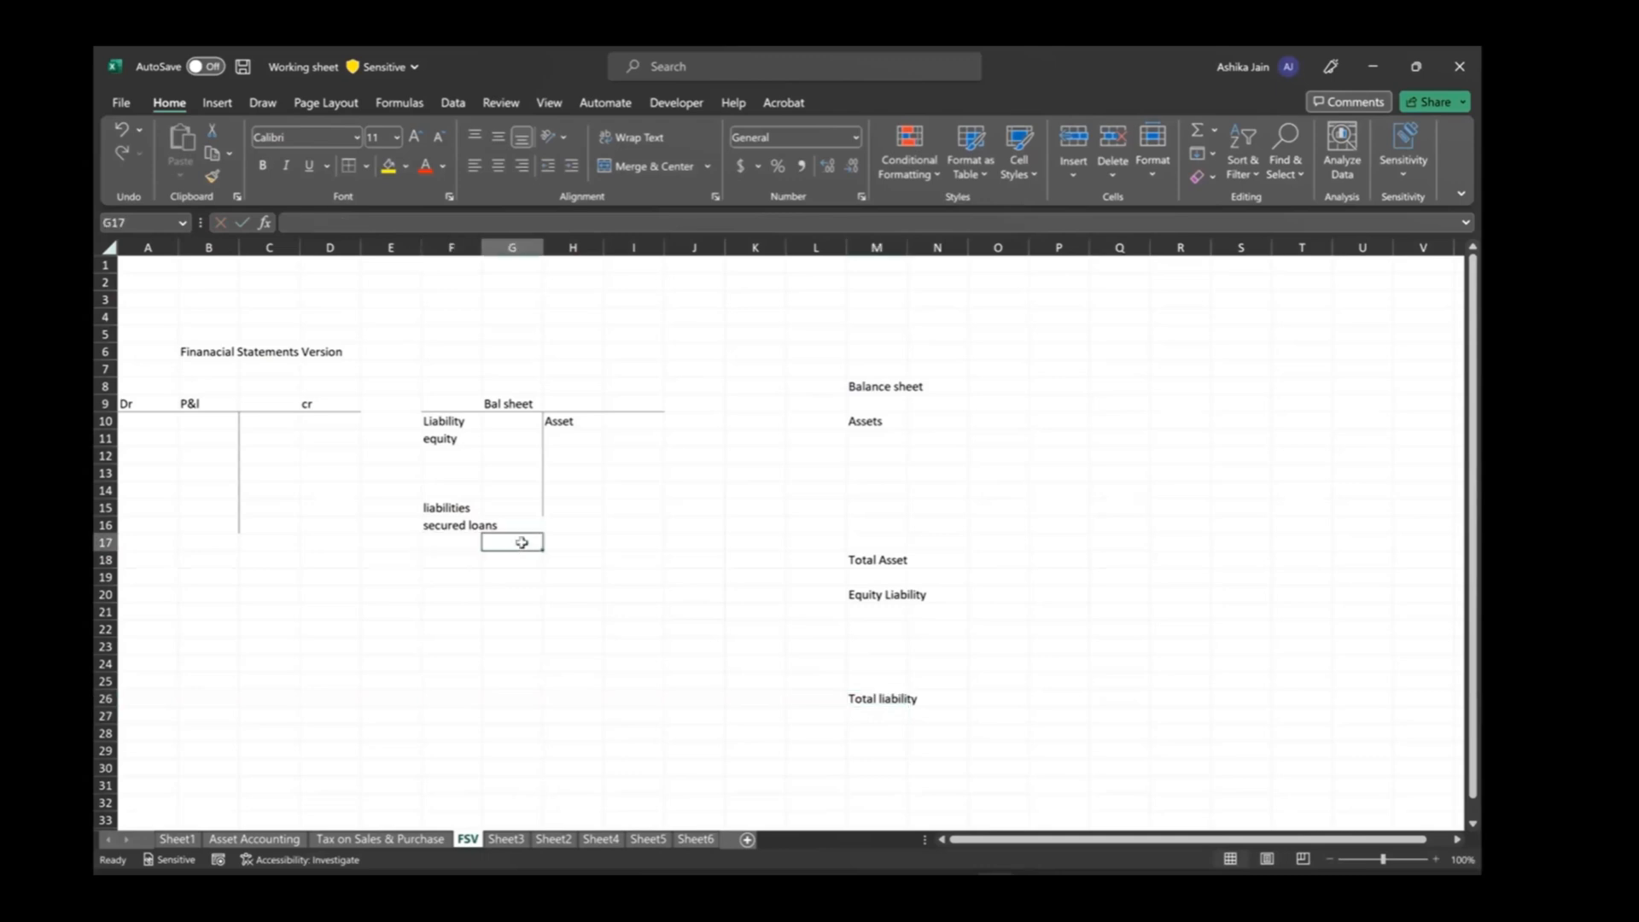
pyautogui.write('100')
pyautogui.press('Tab')
pyautogui.press('Tab')
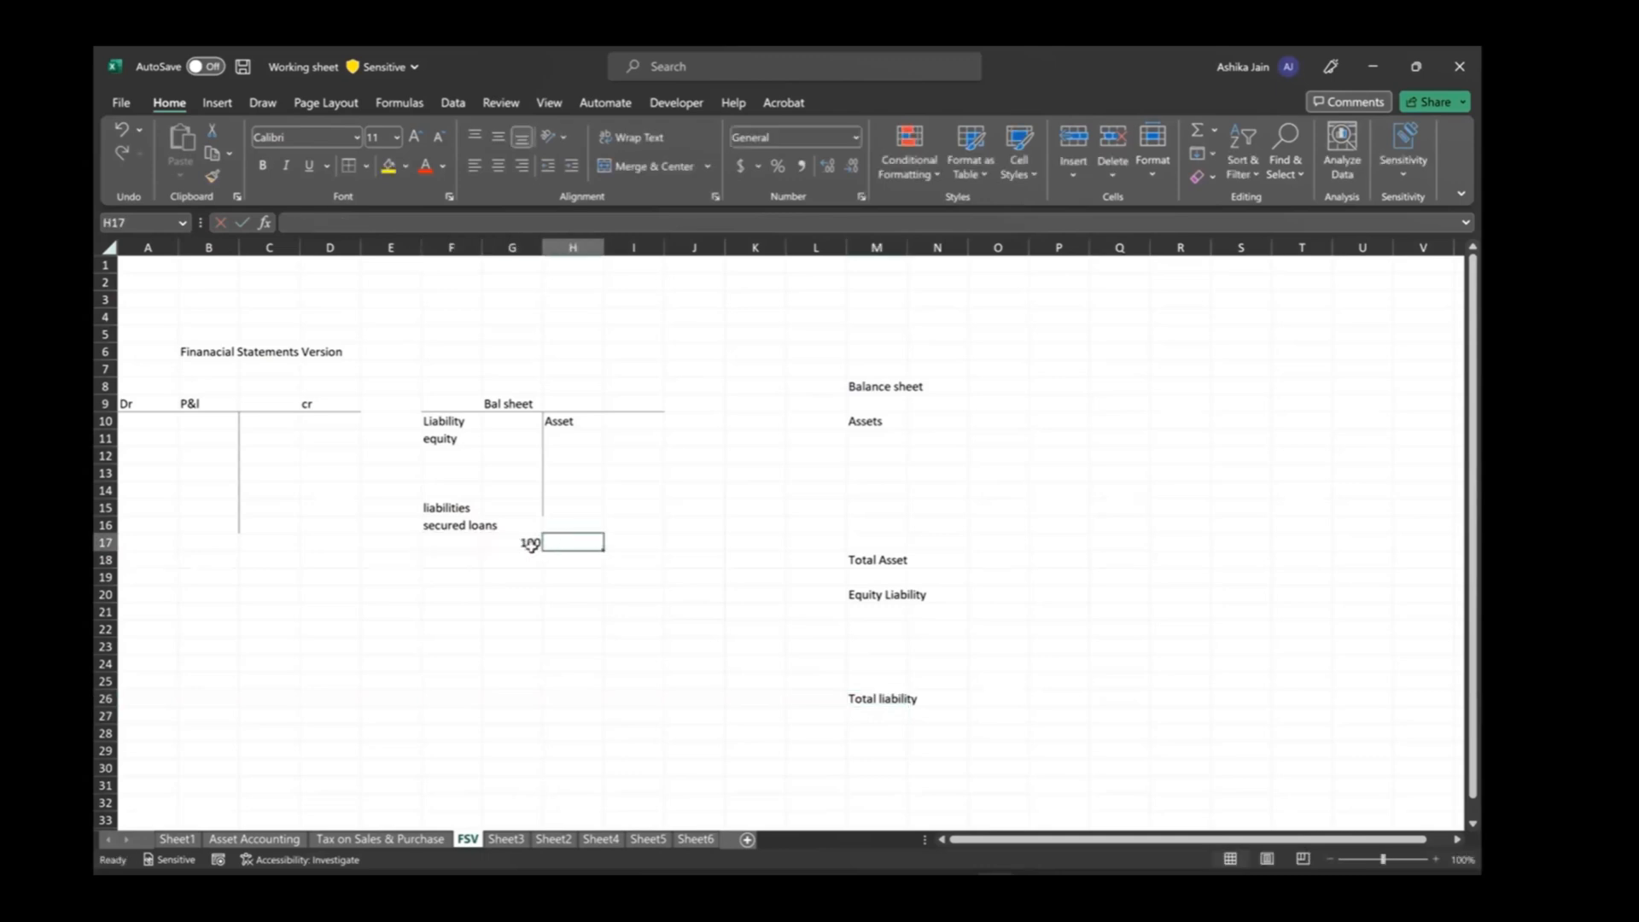
pyautogui.write('100')
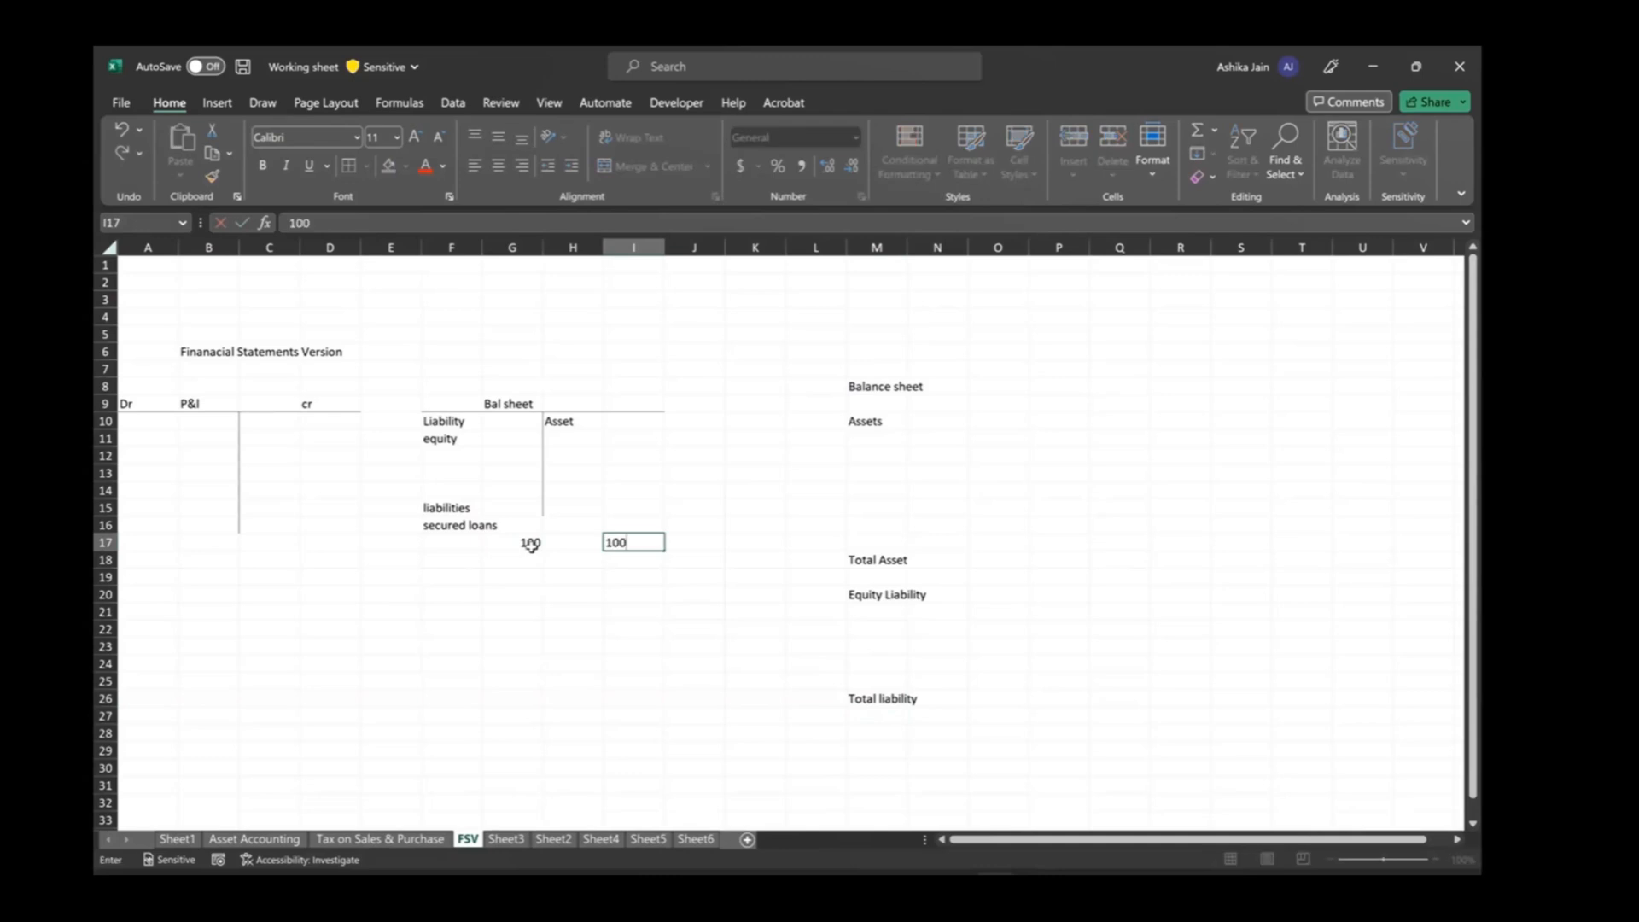
pyautogui.hotkey('ctrl', 'Return')
pyautogui.click(530, 544)
pyautogui.press('Right')
pyautogui.press('Right')
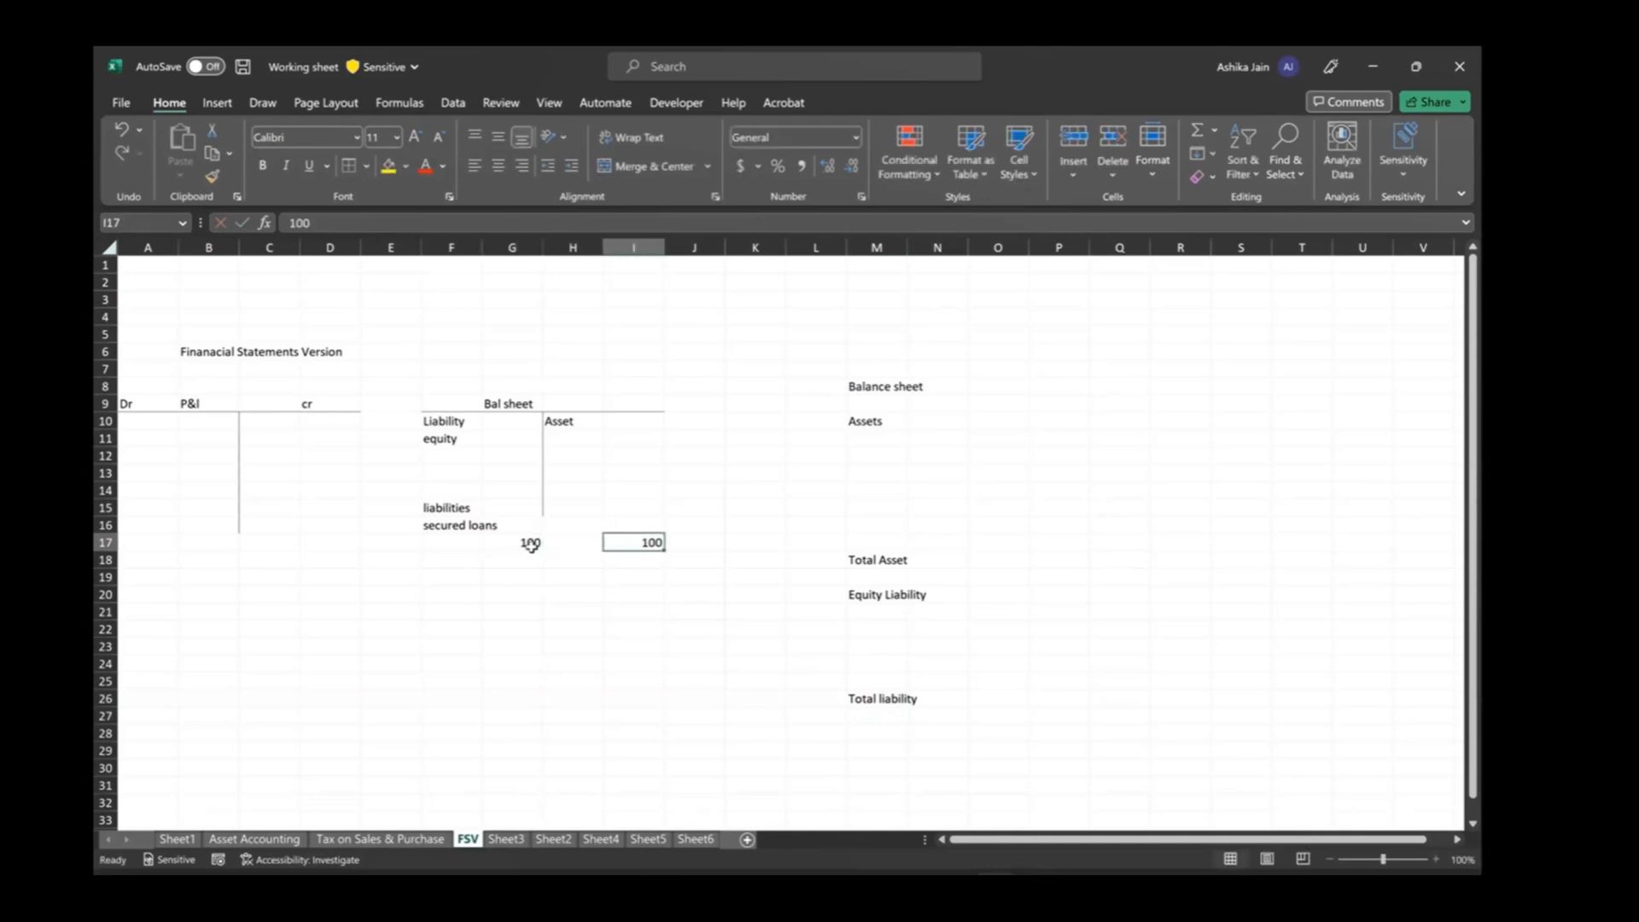
pyautogui.click(530, 544)
pyautogui.press('Right')
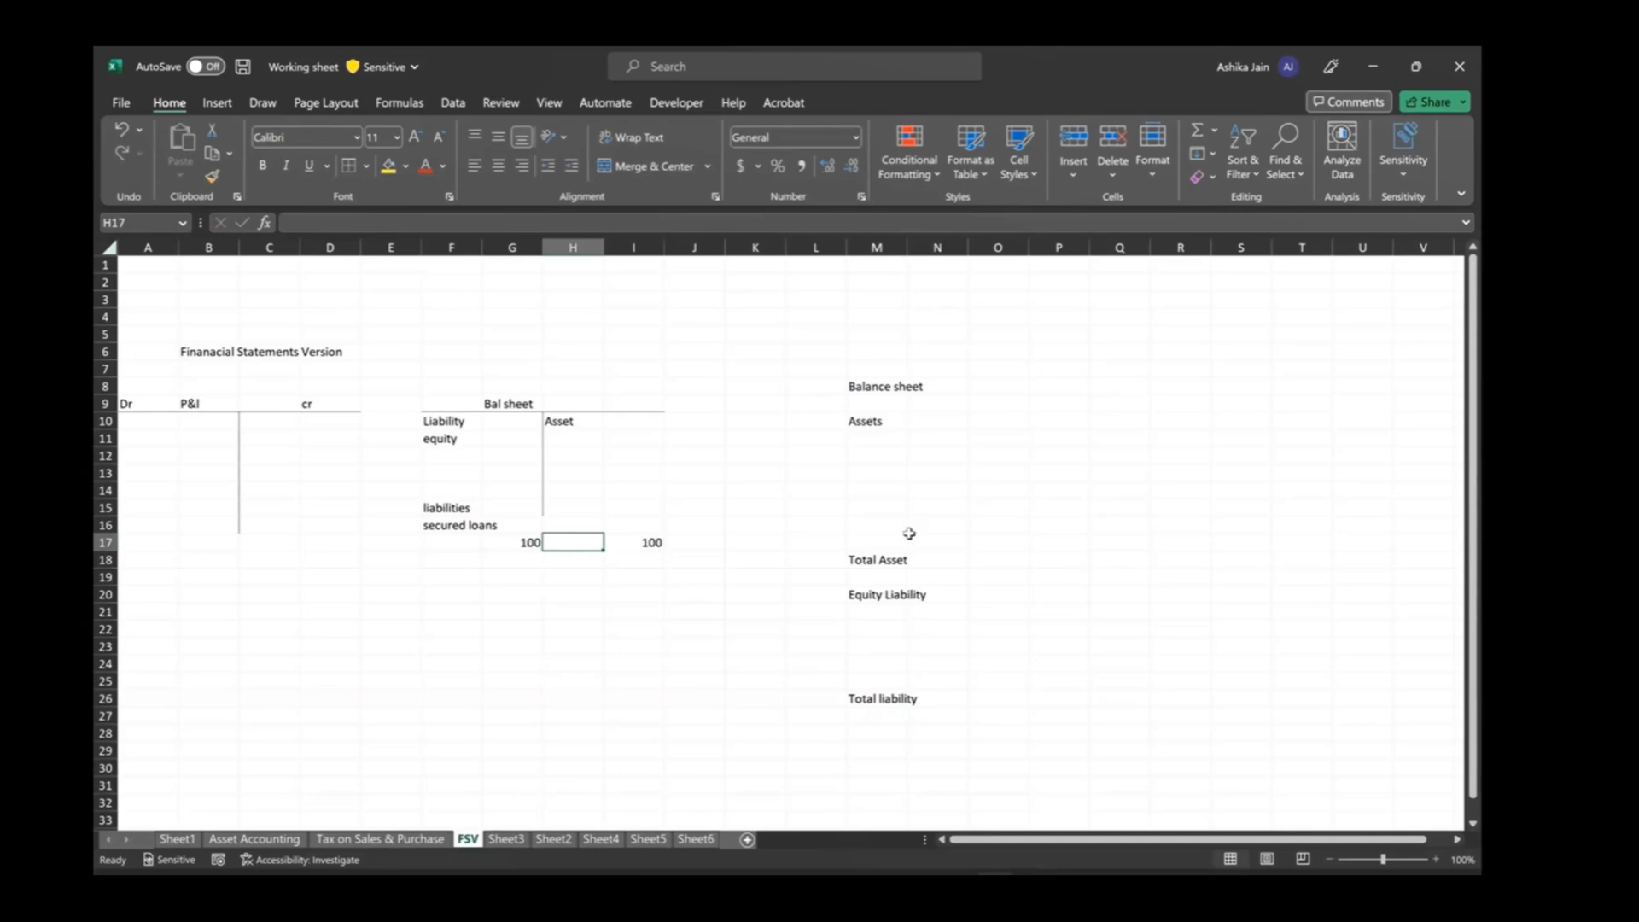
# Enter 100 in Q18 for Total Asset and in Q26 for Total liability.
pyautogui.click(889, 560)
pyautogui.click(1114, 557)
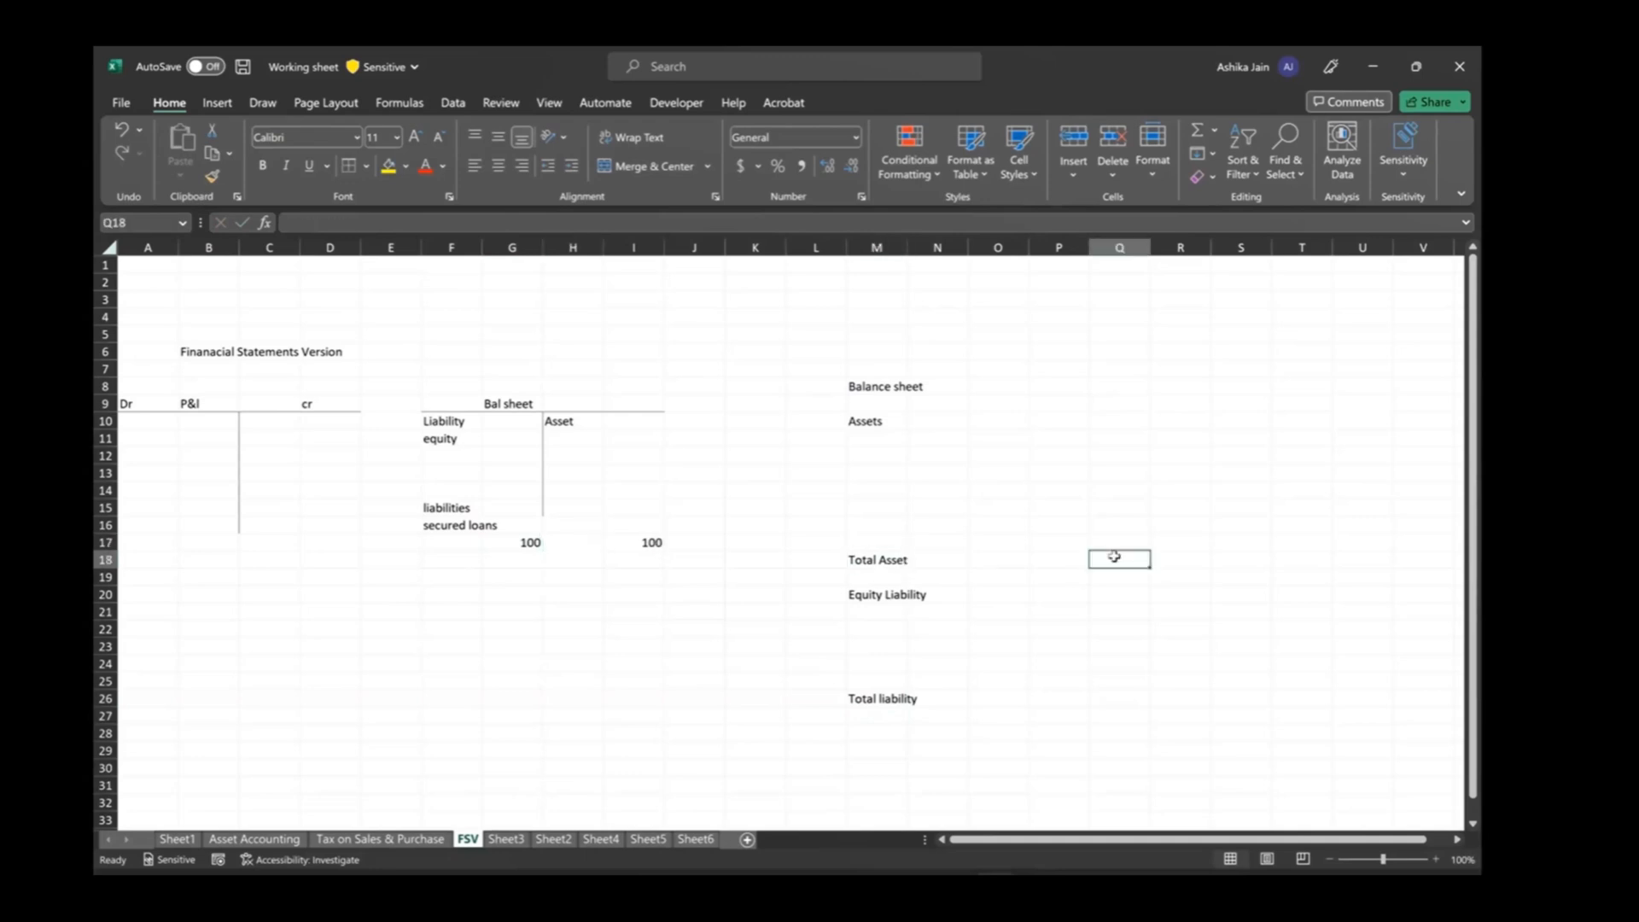
pyautogui.write('=I17')
pyautogui.press('Return')
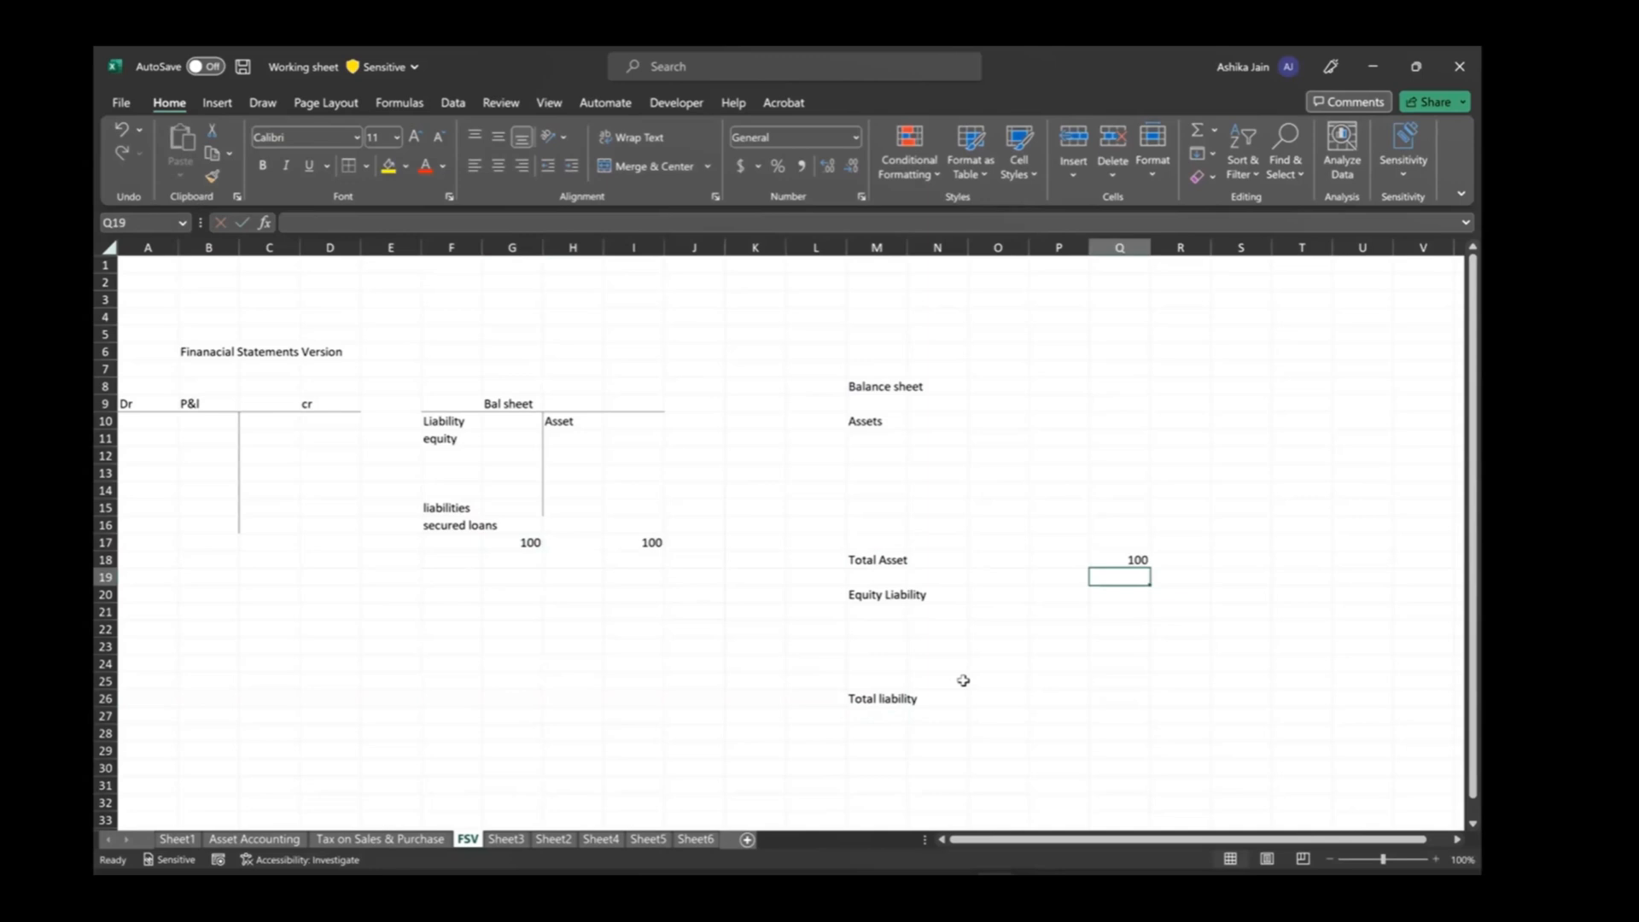
pyautogui.click(1124, 698)
pyautogui.write('=G17')
pyautogui.press('Return')
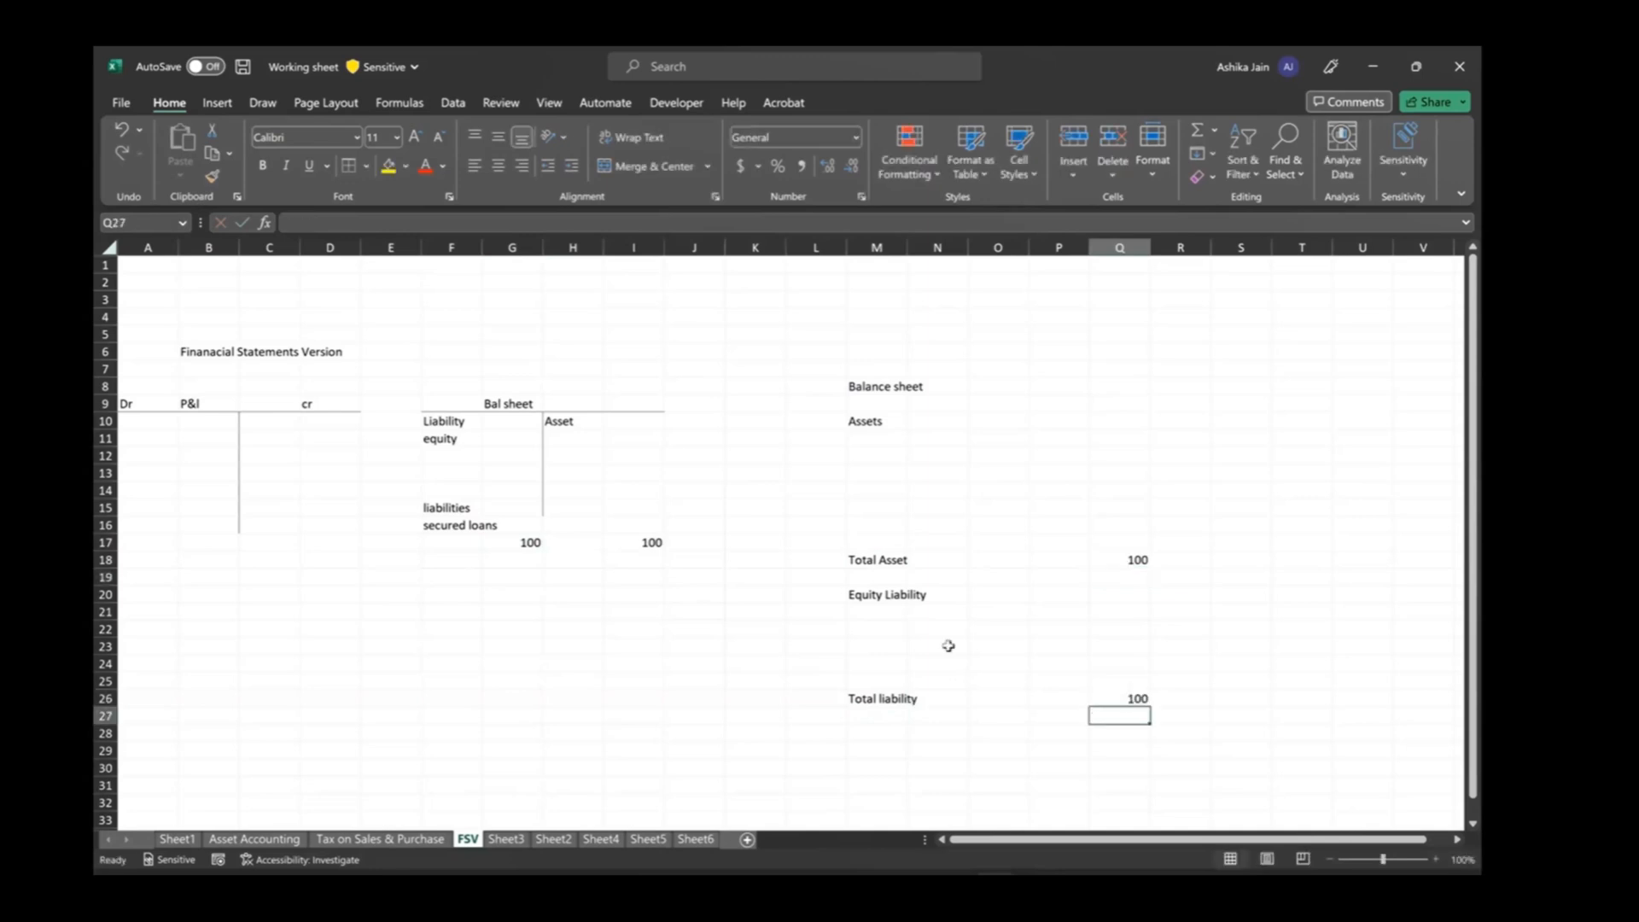
# Add Fixed Asset in M11 under Assets, with furniture in N12 and building in N13 as its items.
pyautogui.click(875, 422)
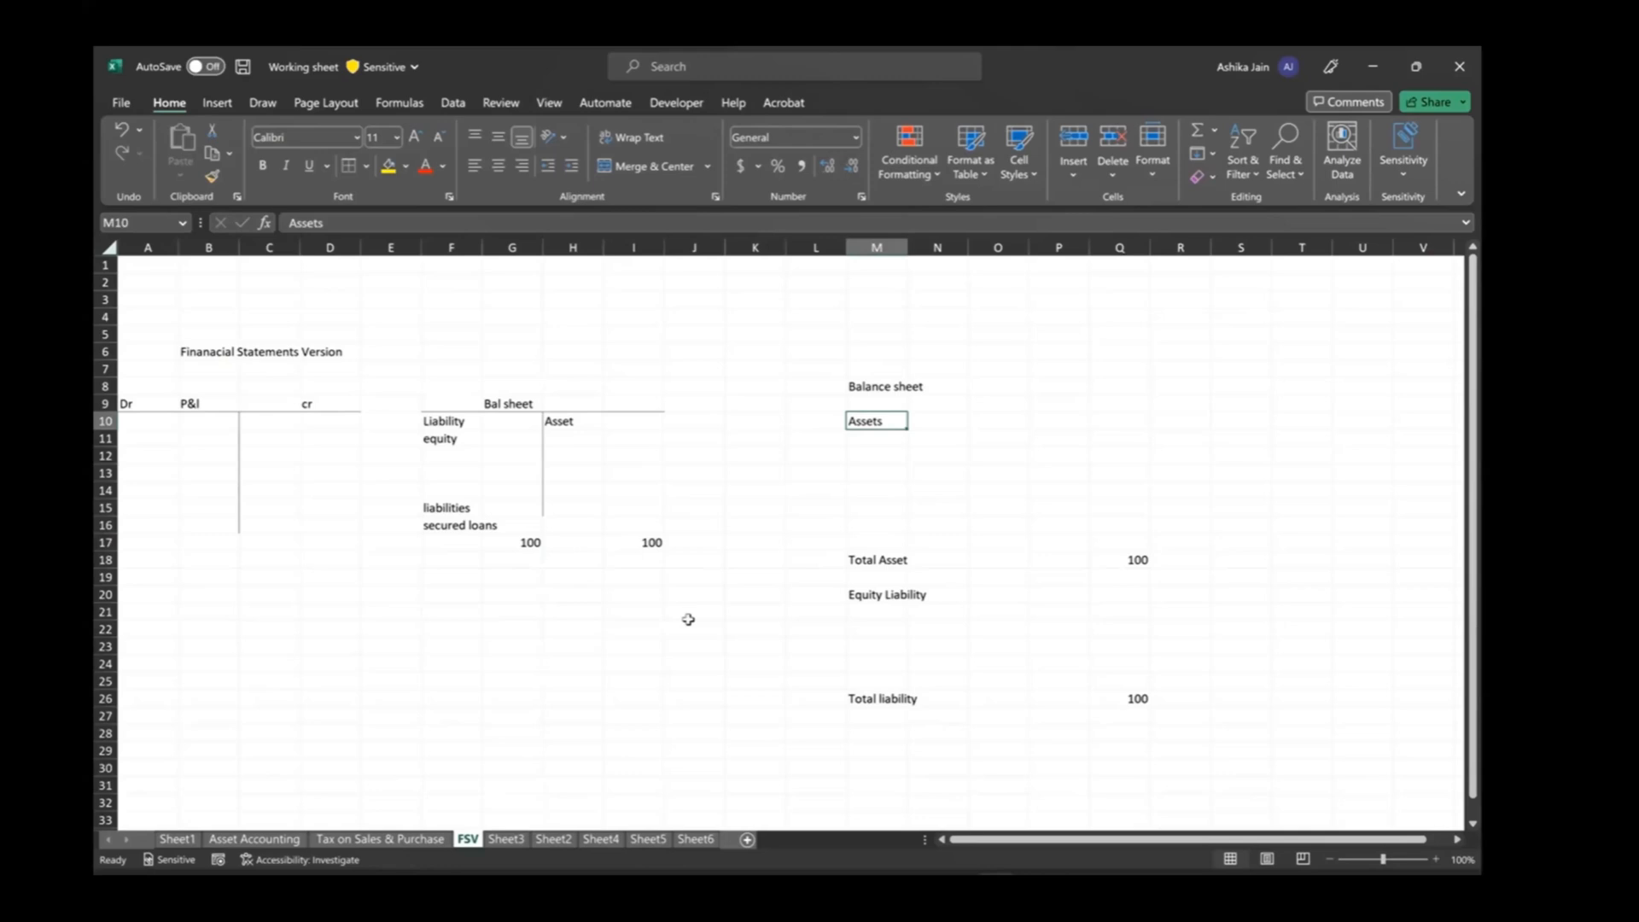
pyautogui.click(867, 440)
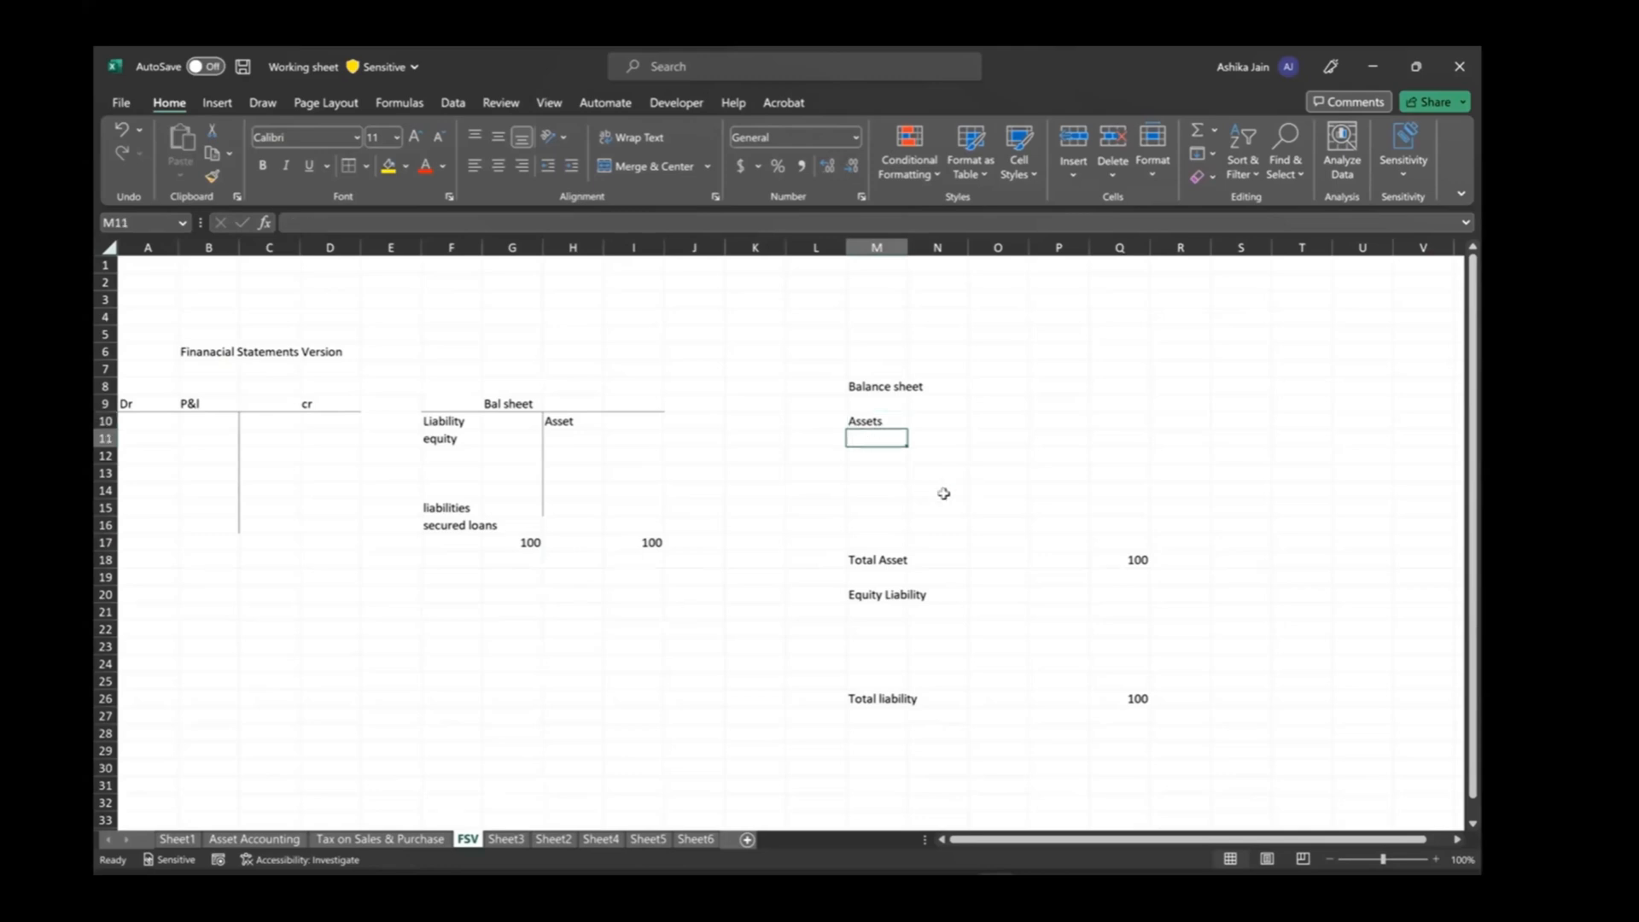
pyautogui.write('Fix')
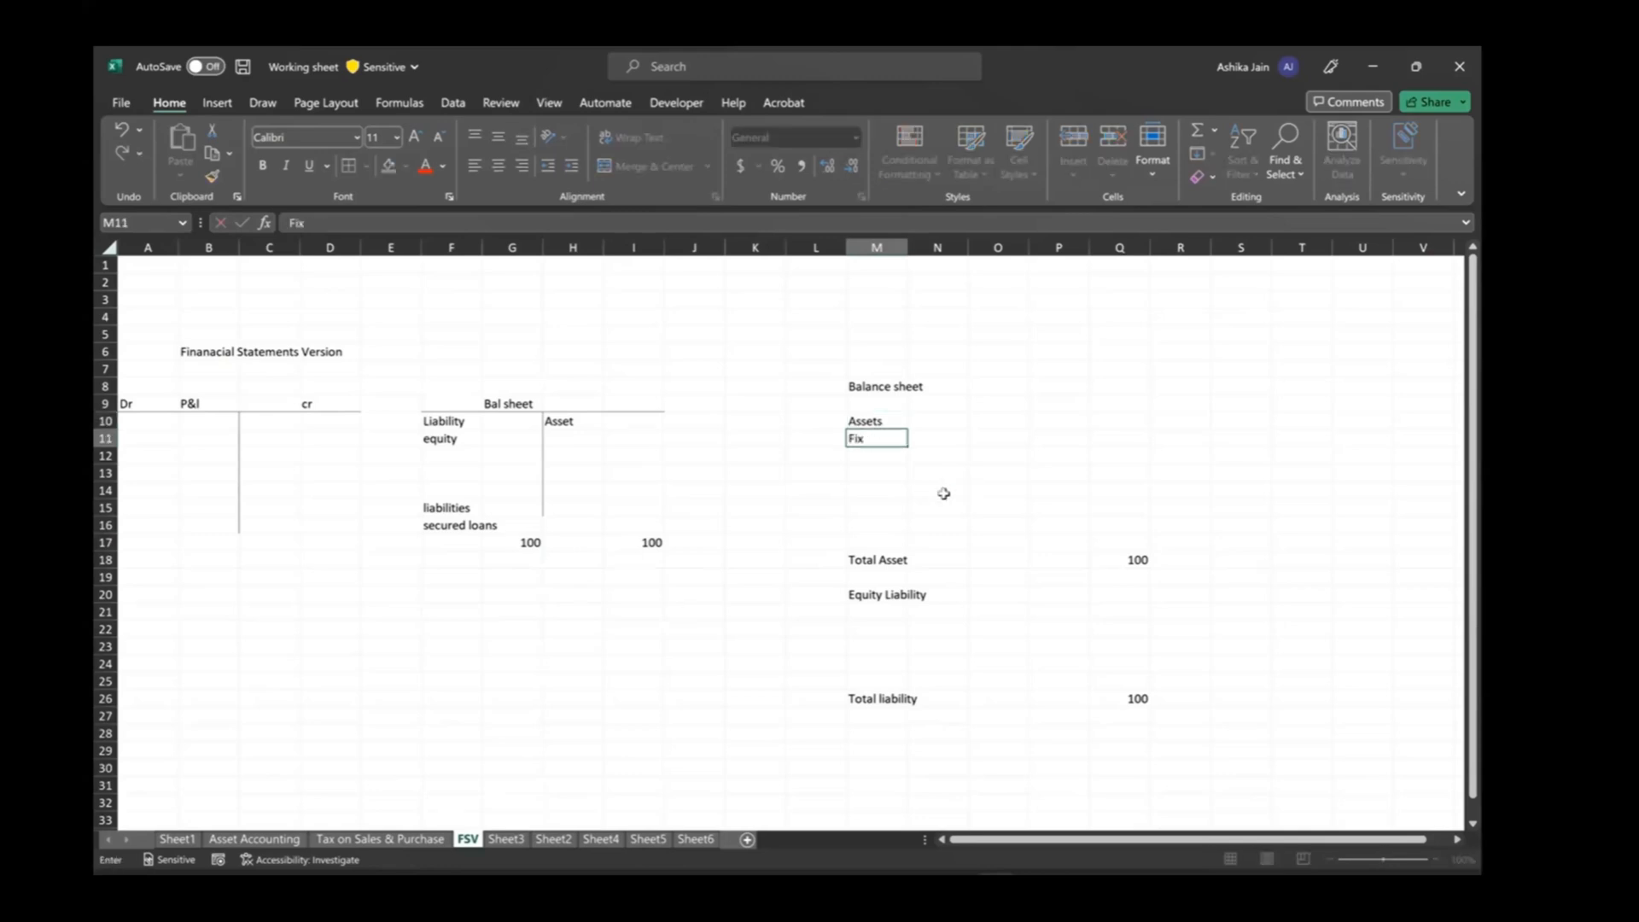
pyautogui.write('ed Asset')
pyautogui.press('Return')
pyautogui.press('Right')
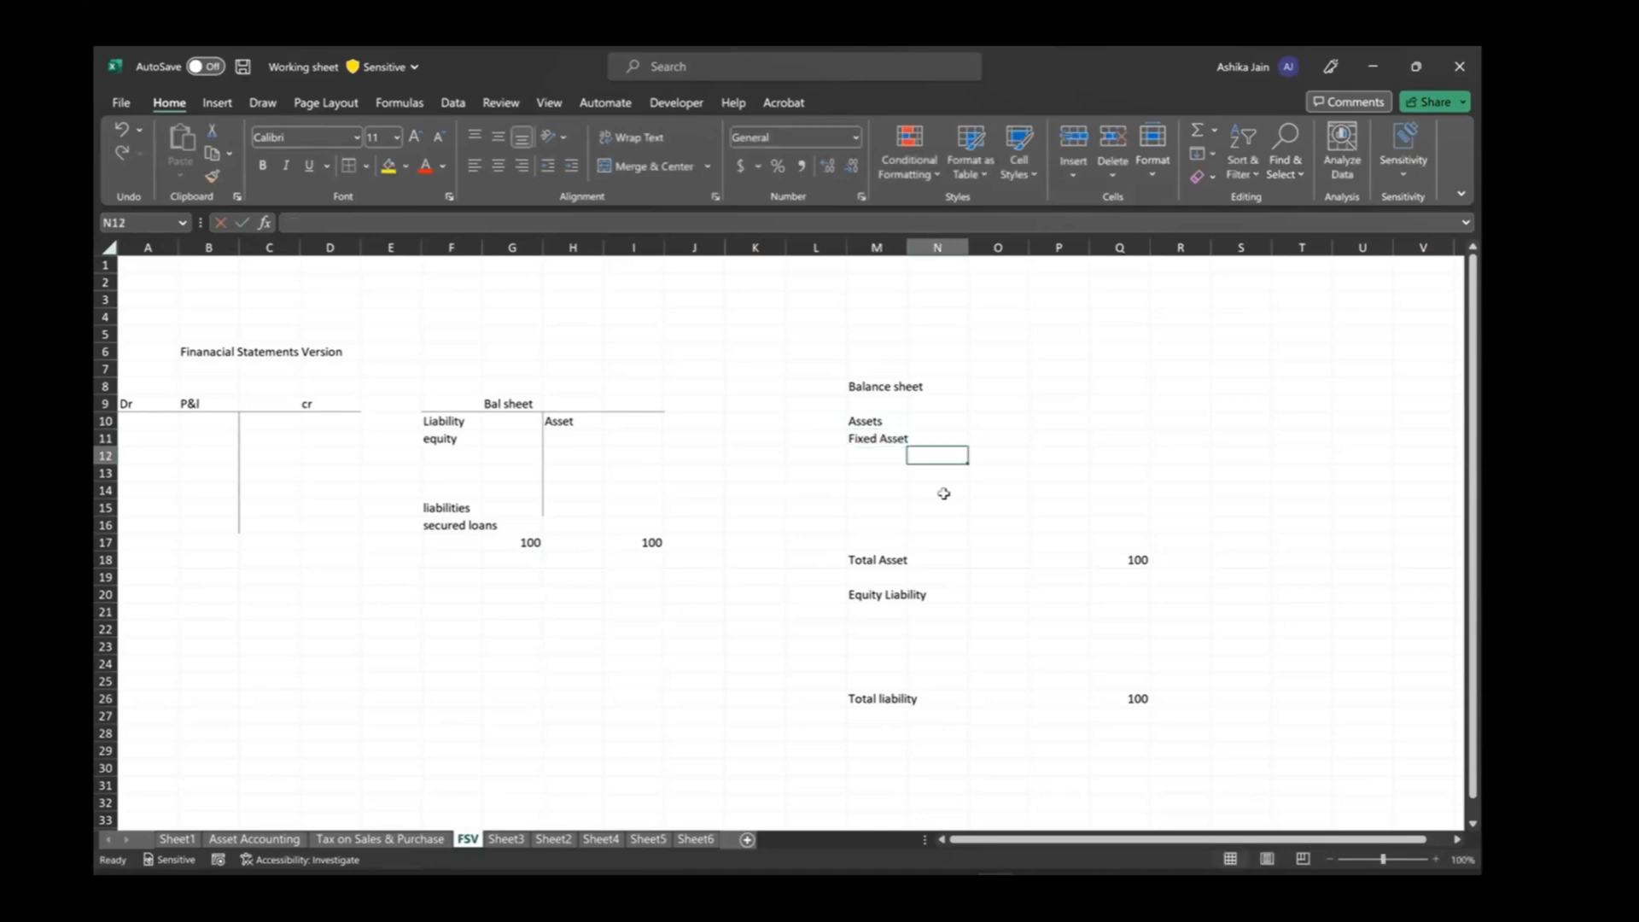
pyautogui.write('furniture')
pyautogui.press('Return')
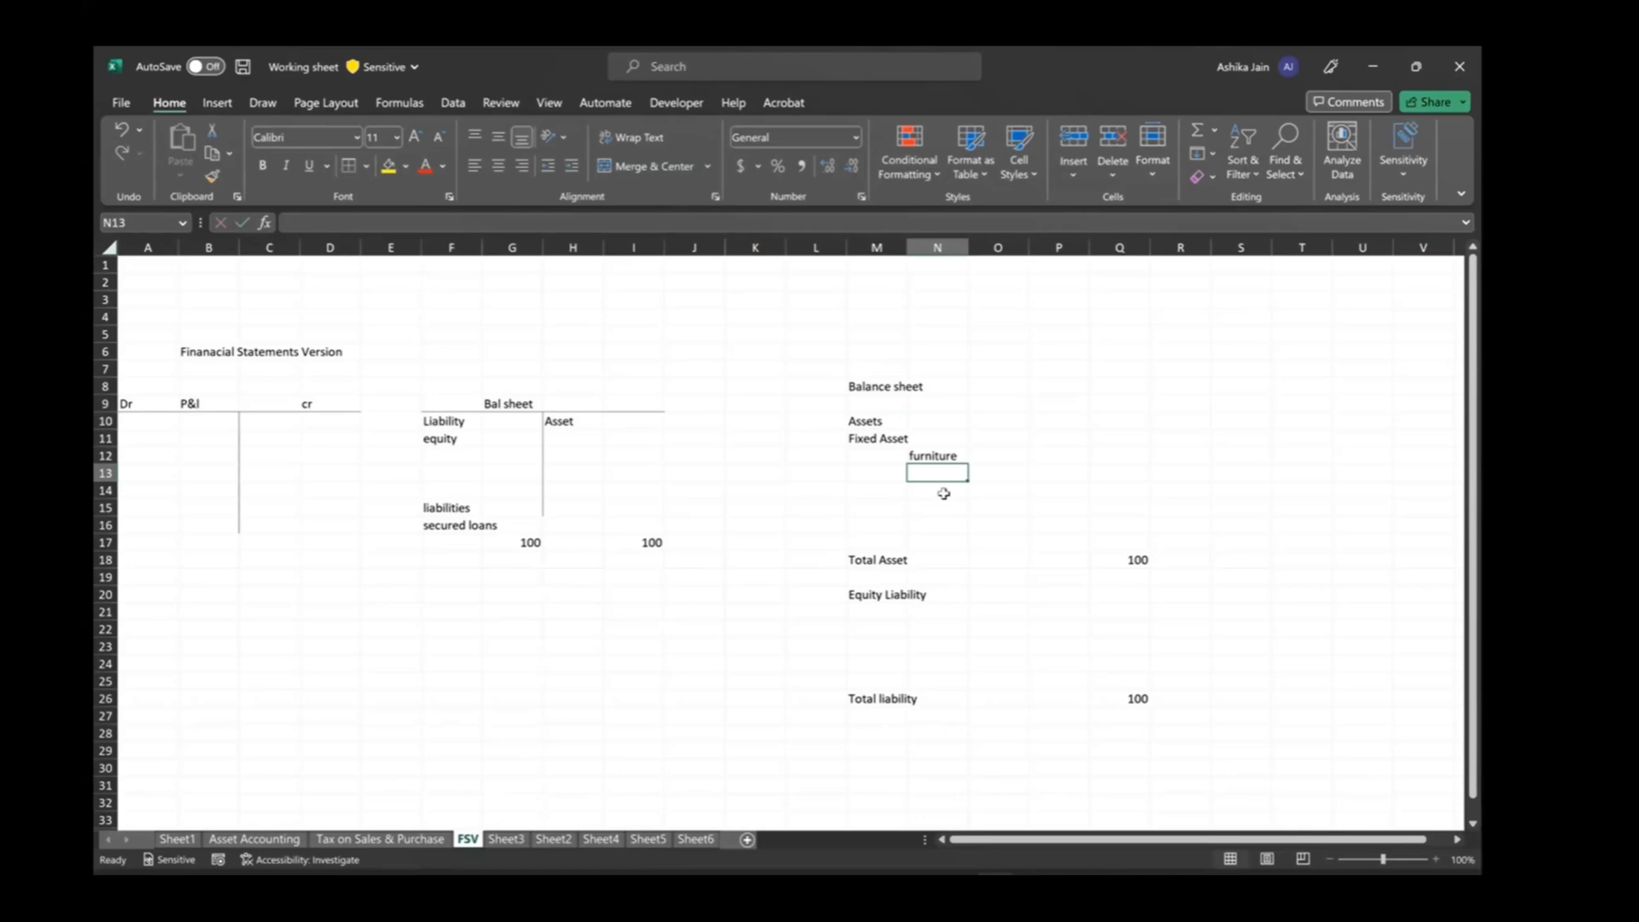
pyautogui.write('building')
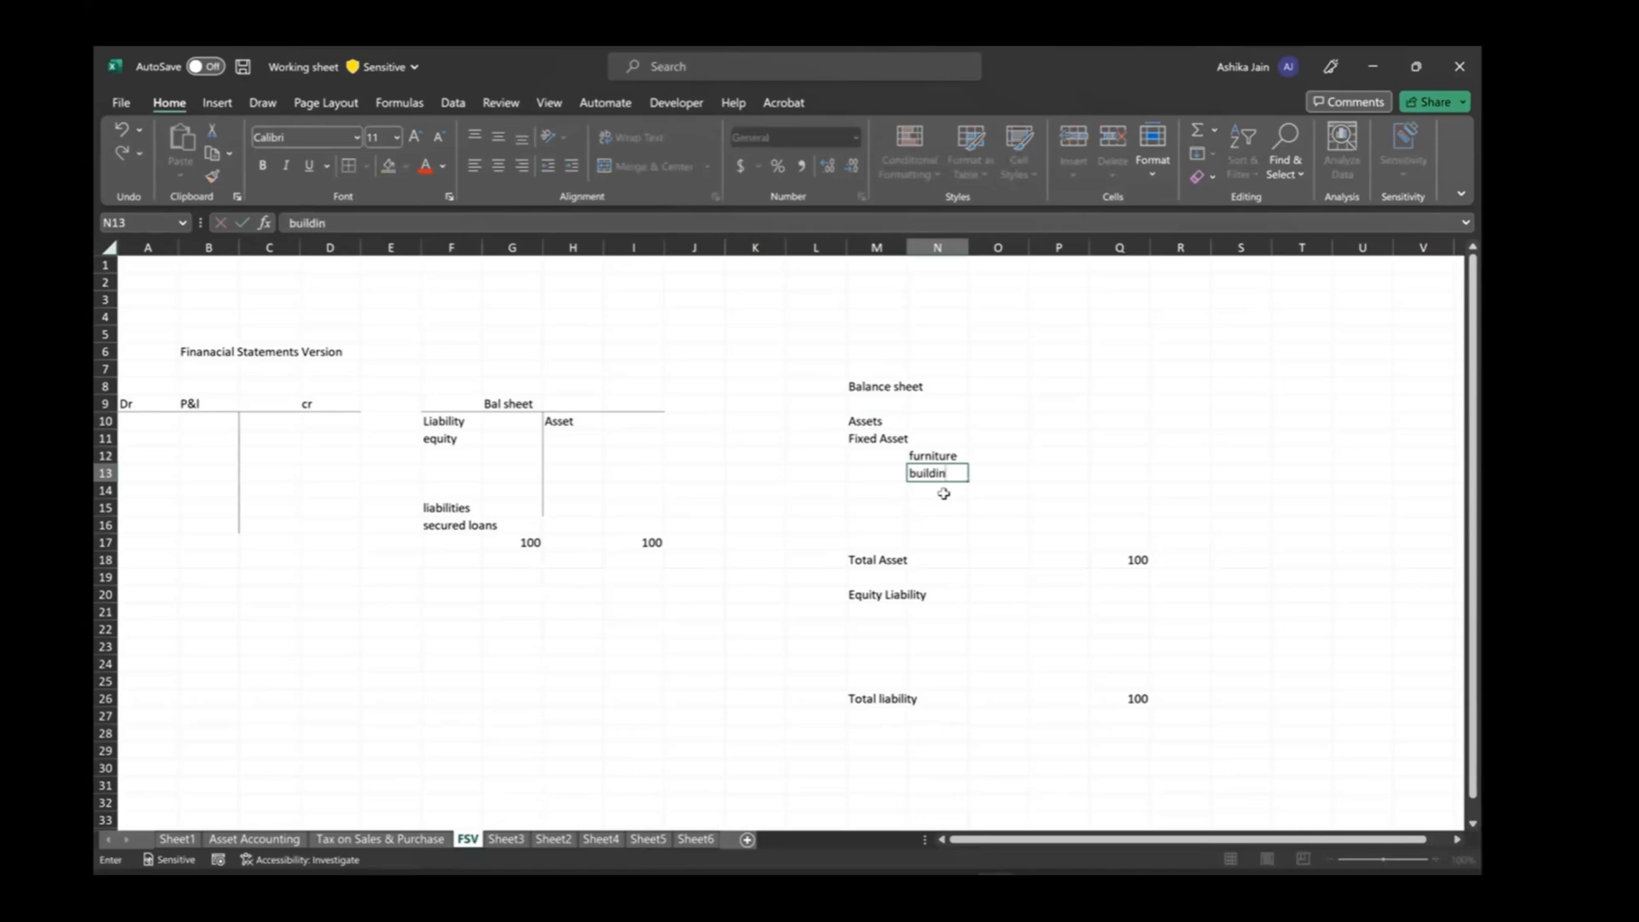
pyautogui.press('Return')
# Add the group Non fixed asset in M14 with goodwill in N15 as its item.
pyautogui.press('Left')
pyautogui.write('Non')
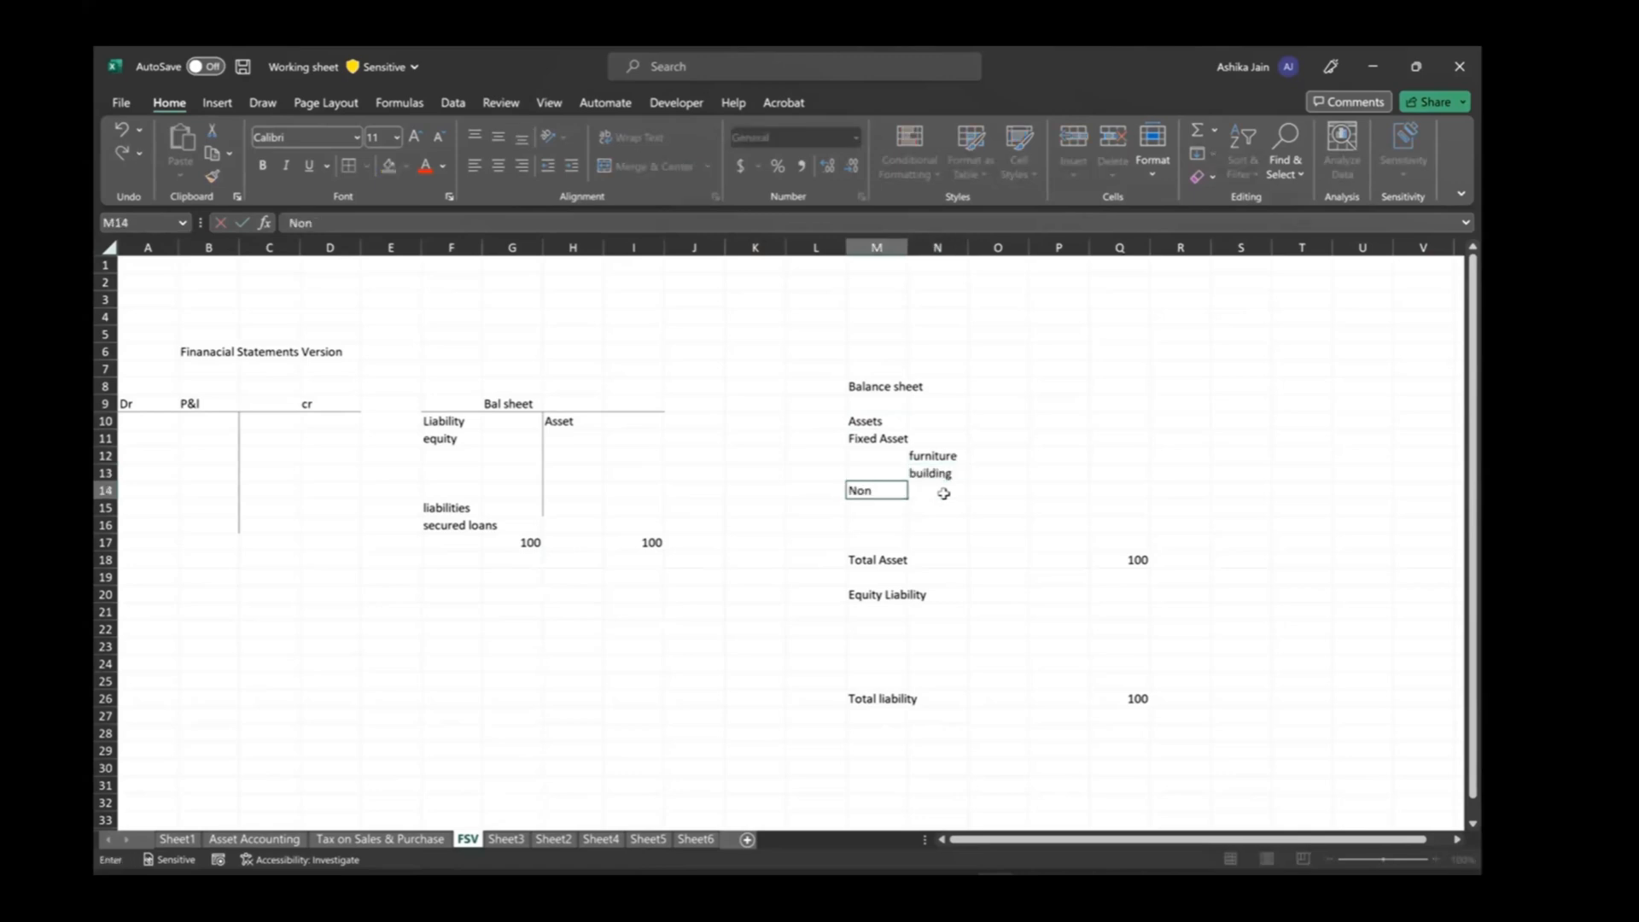
pyautogui.write(' fixed asset')
pyautogui.click(944, 494)
pyautogui.press('Down')
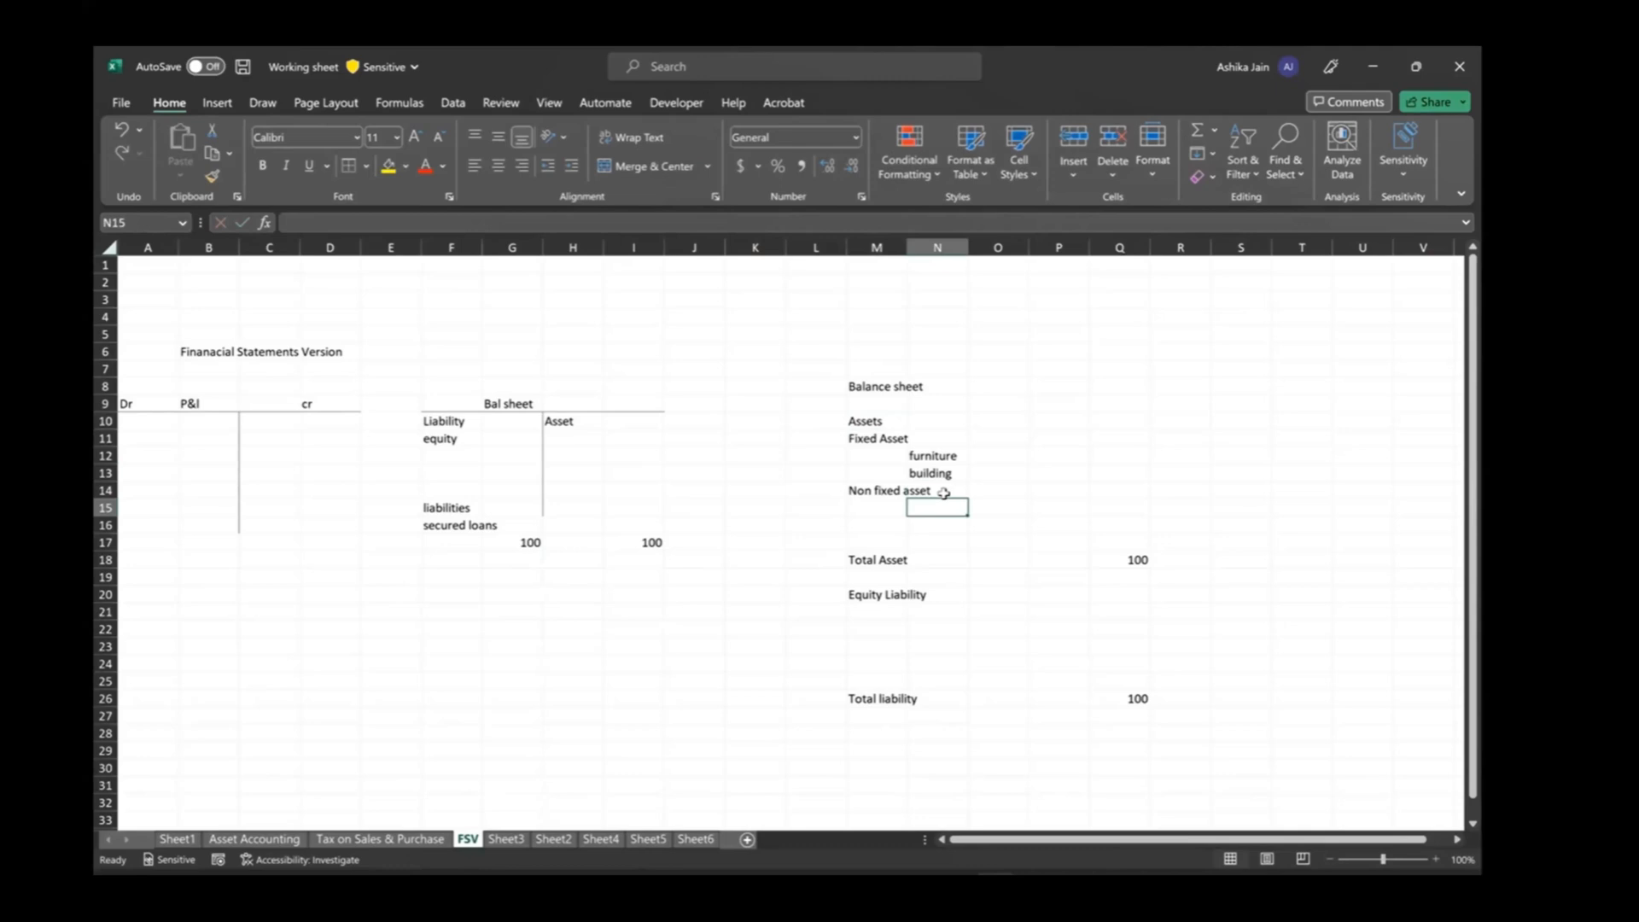
pyautogui.write('goodwill')
pyautogui.press('Return')
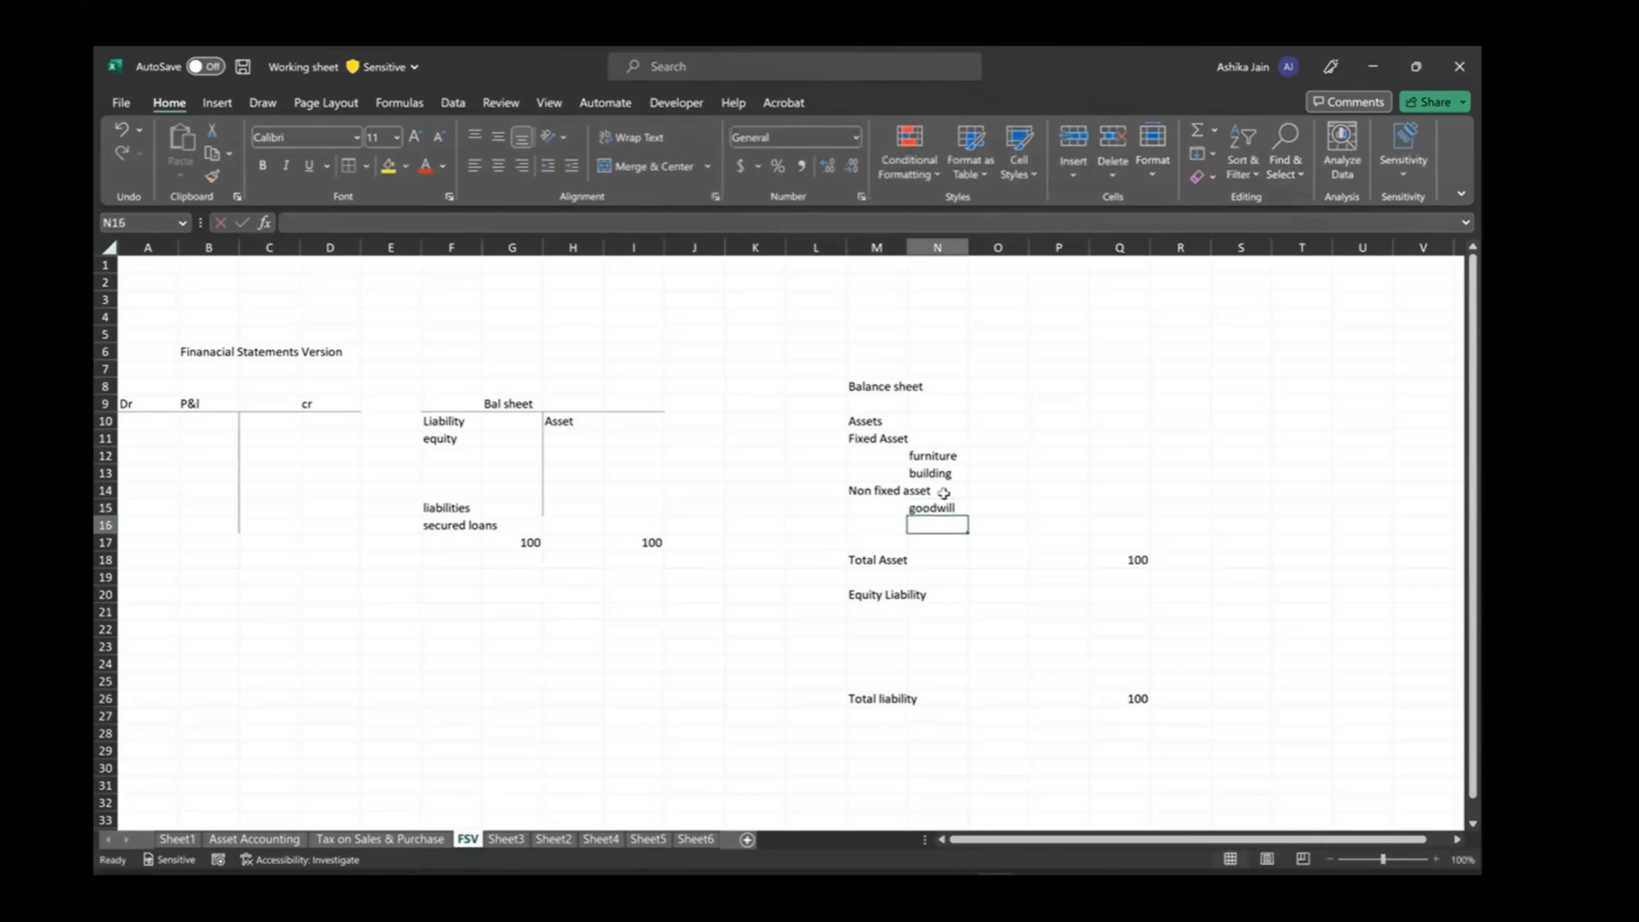
# Enter Cash in M16 and advances in M17 above the Total Asset row.
pyautogui.press('Left')
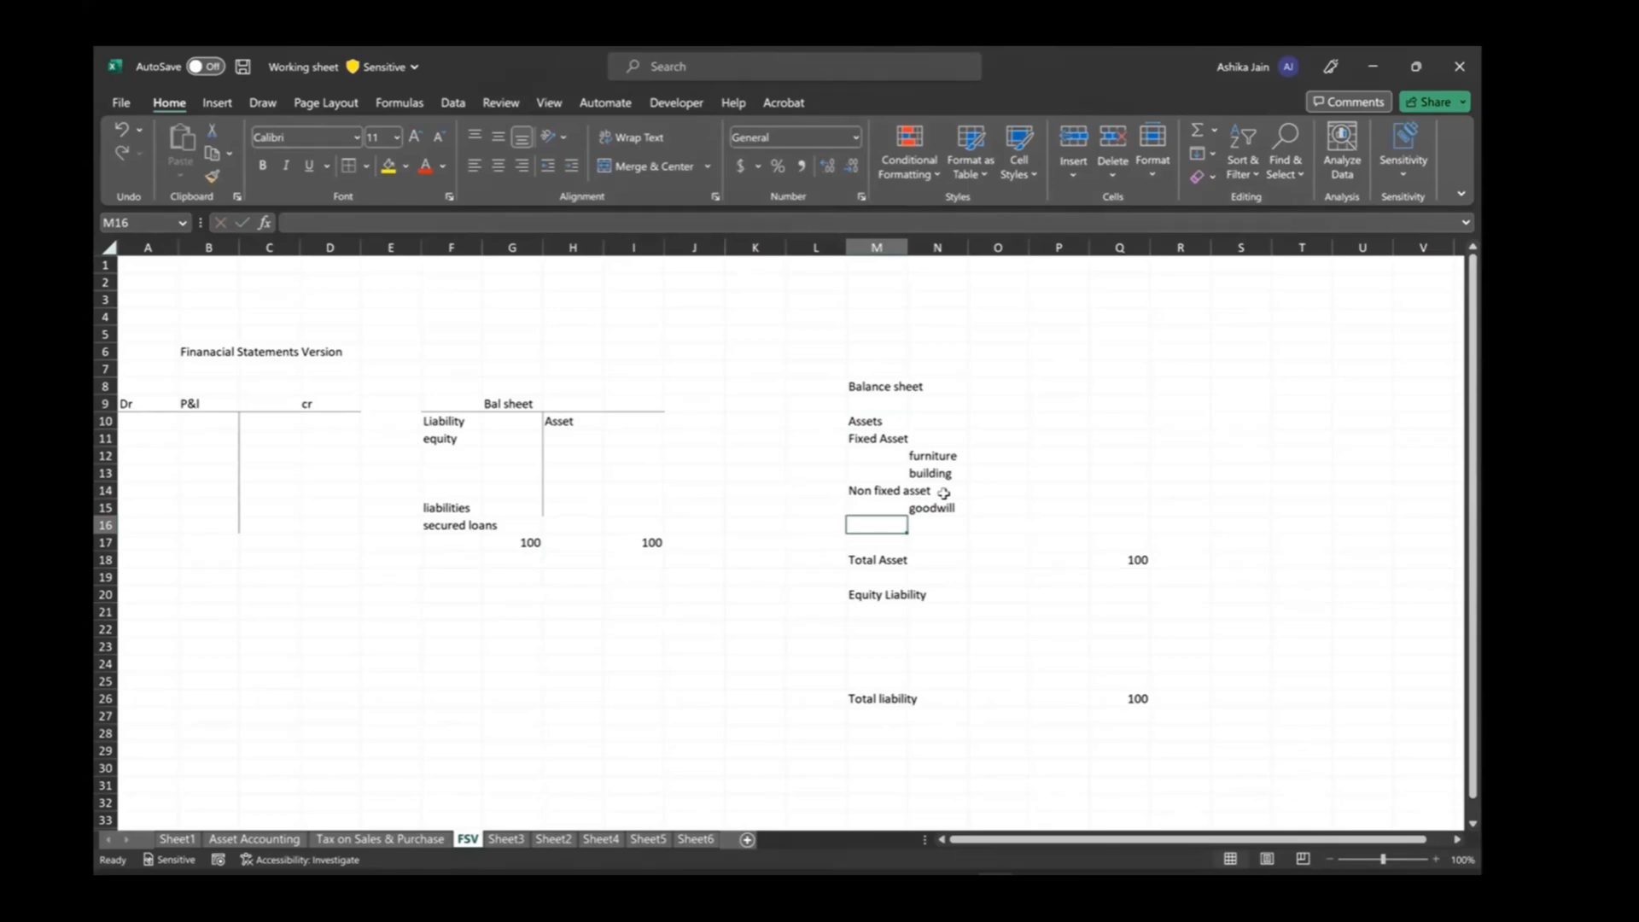
pyautogui.write('Cash')
pyautogui.press('Return')
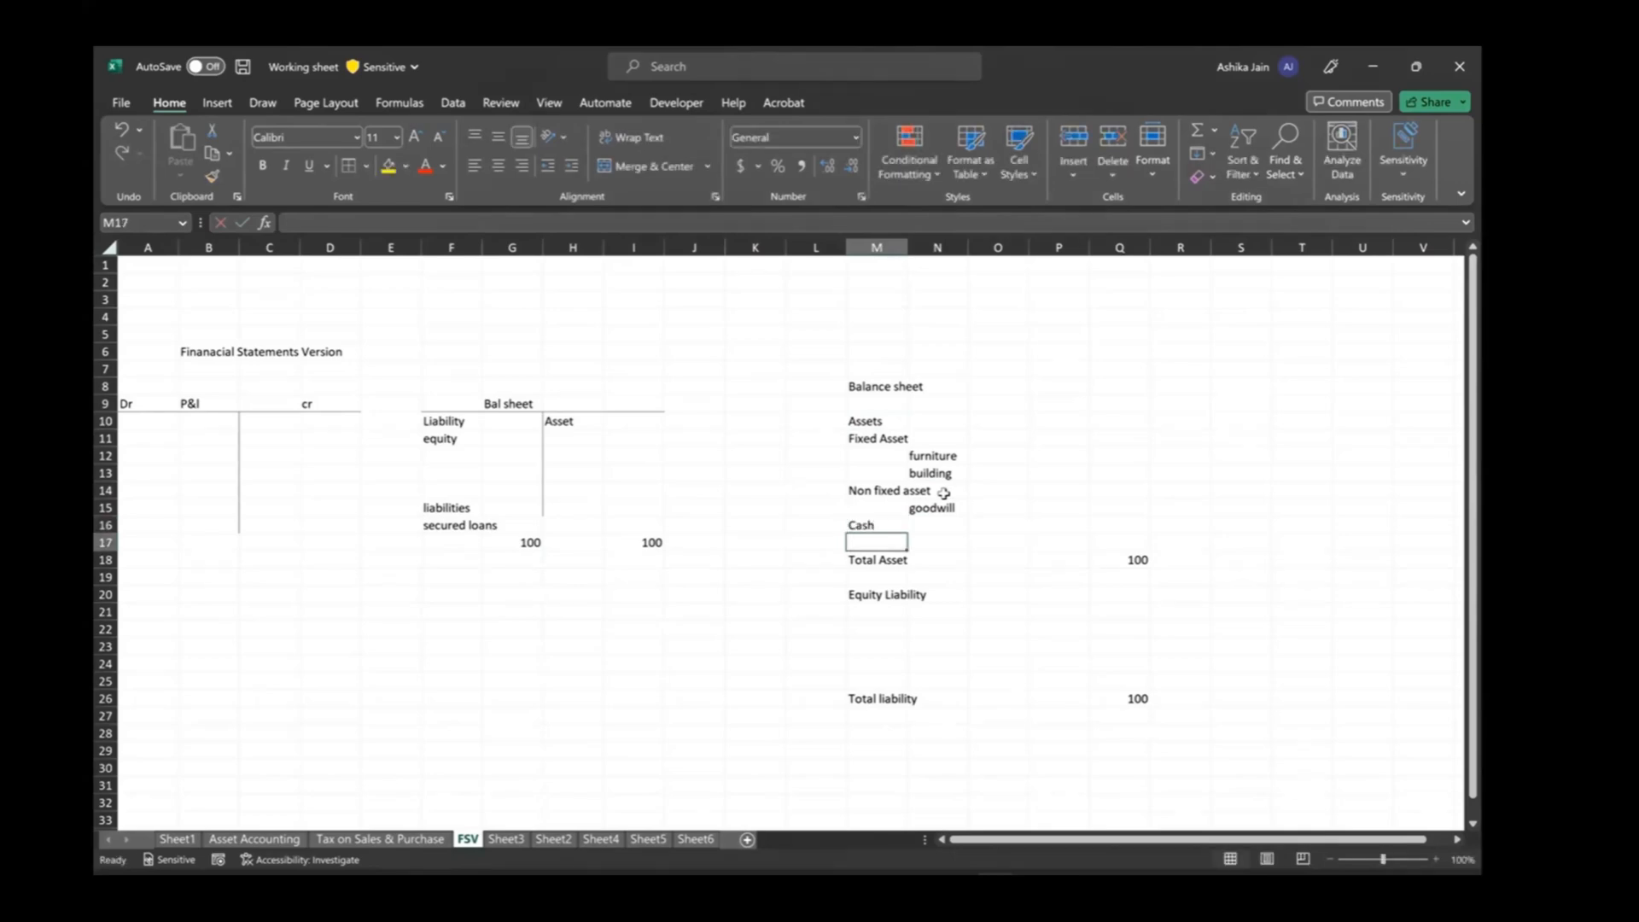
pyautogui.write('advances')
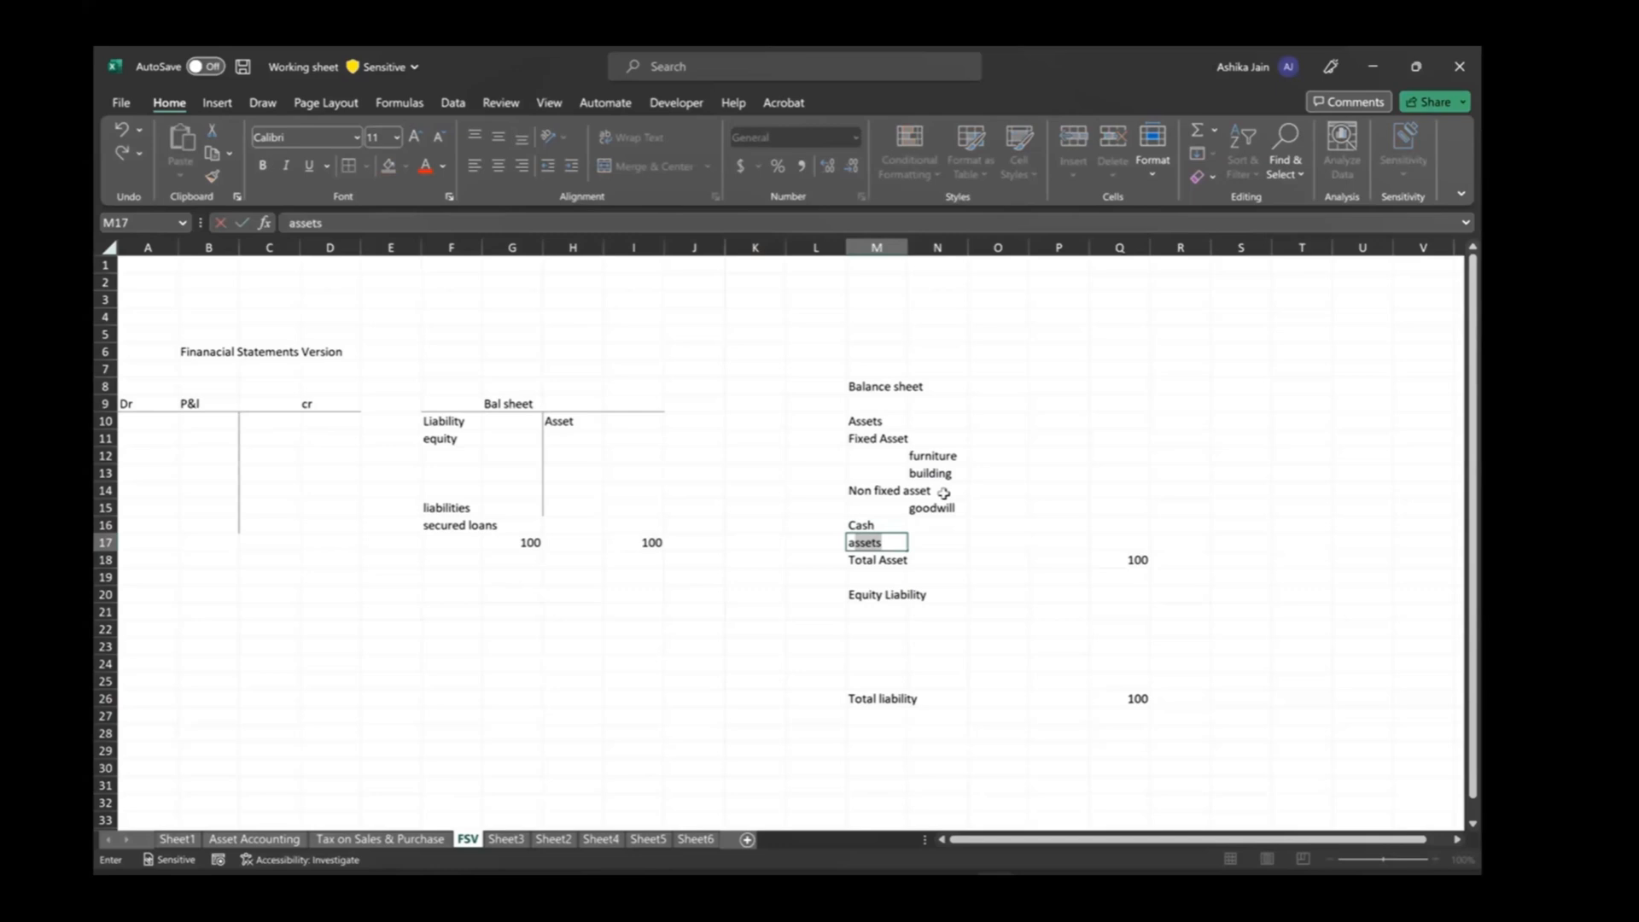
pyautogui.hotkey('ctrl', 'Return')
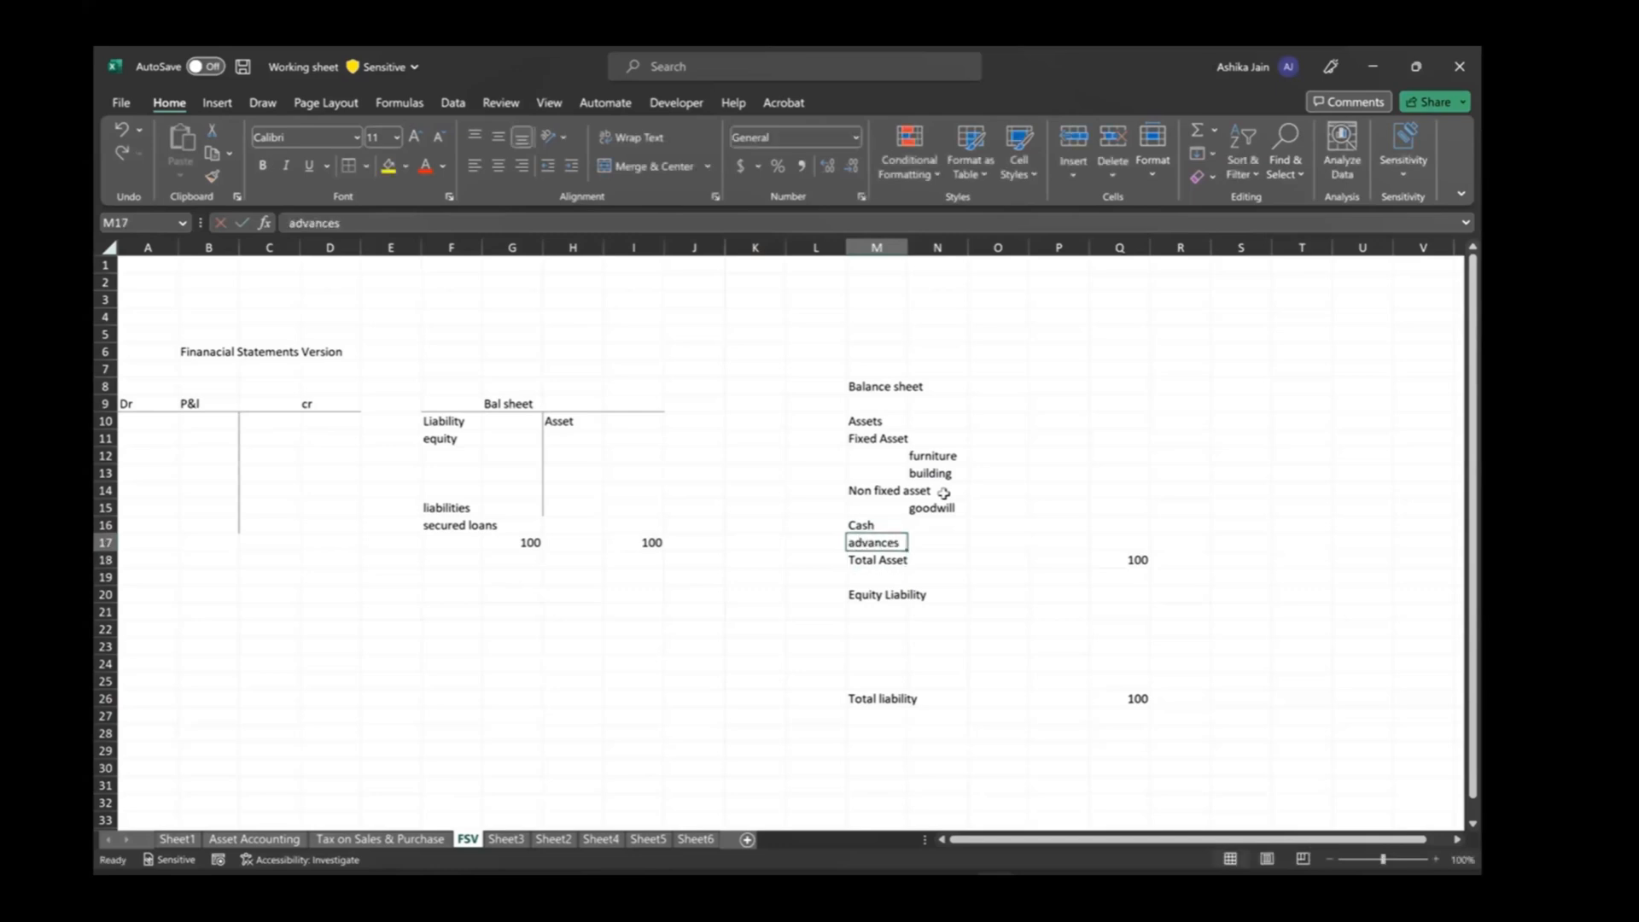
pyautogui.press('Right')
pyautogui.press('Right')
pyautogui.press('Right')
pyautogui.press('Right')
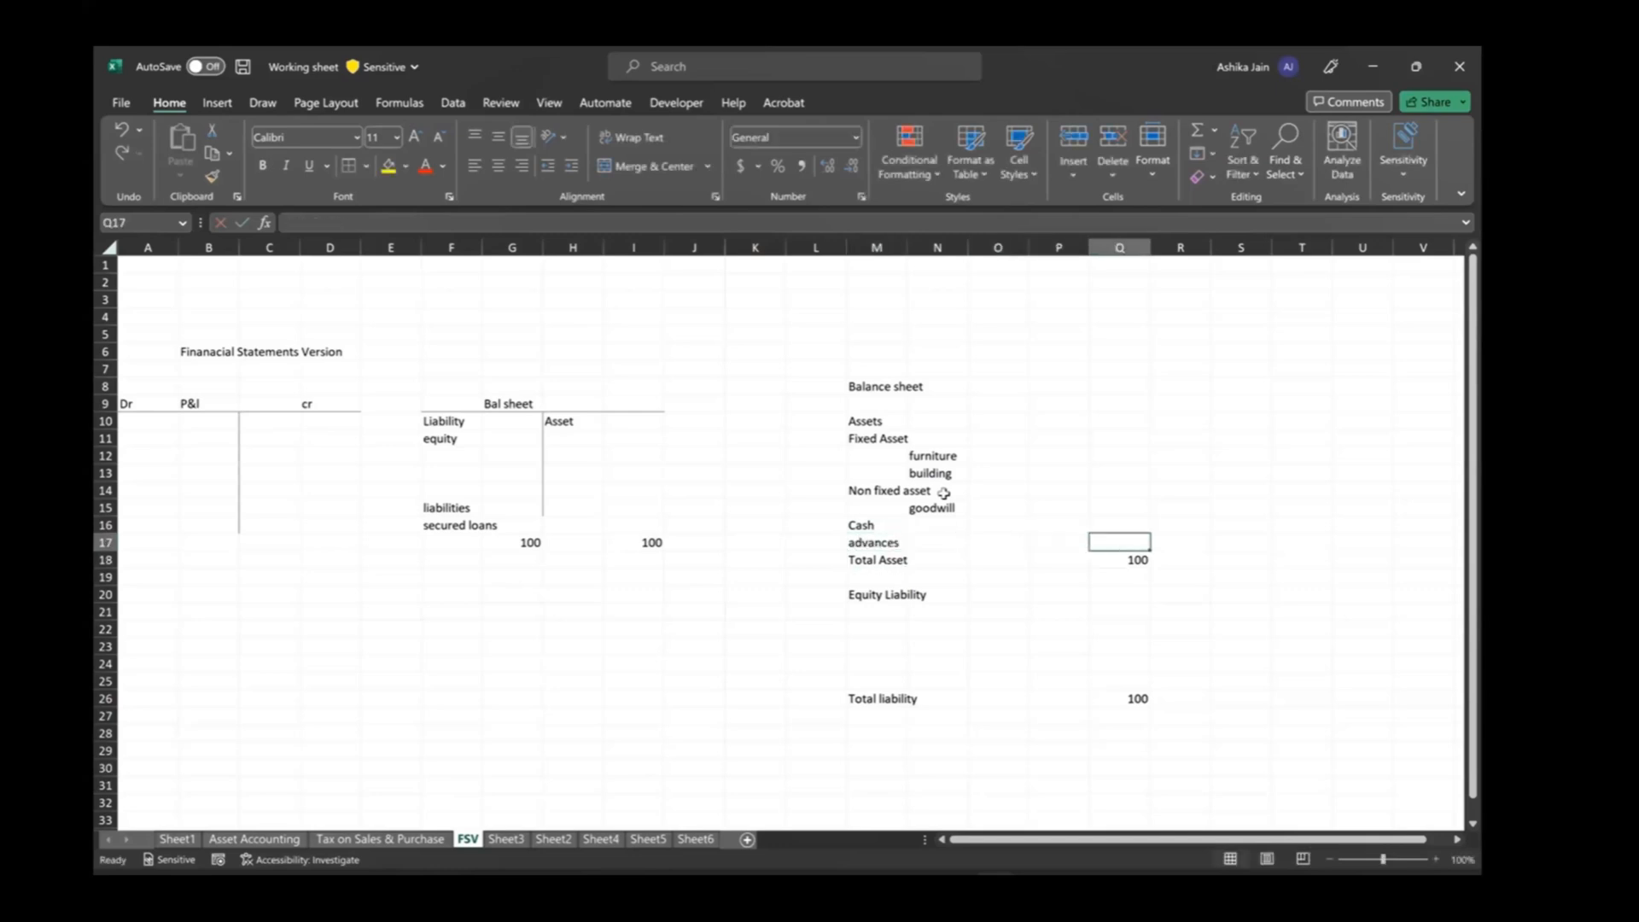
pyautogui.hotkey('shift', 'Up')
pyautogui.hotkey('shift', 'Up')
pyautogui.hotkey('shift', 'Up')
pyautogui.hotkey('shift', 'Up')
pyautogui.press('Down')
pyautogui.press('Down')
pyautogui.press('Down')
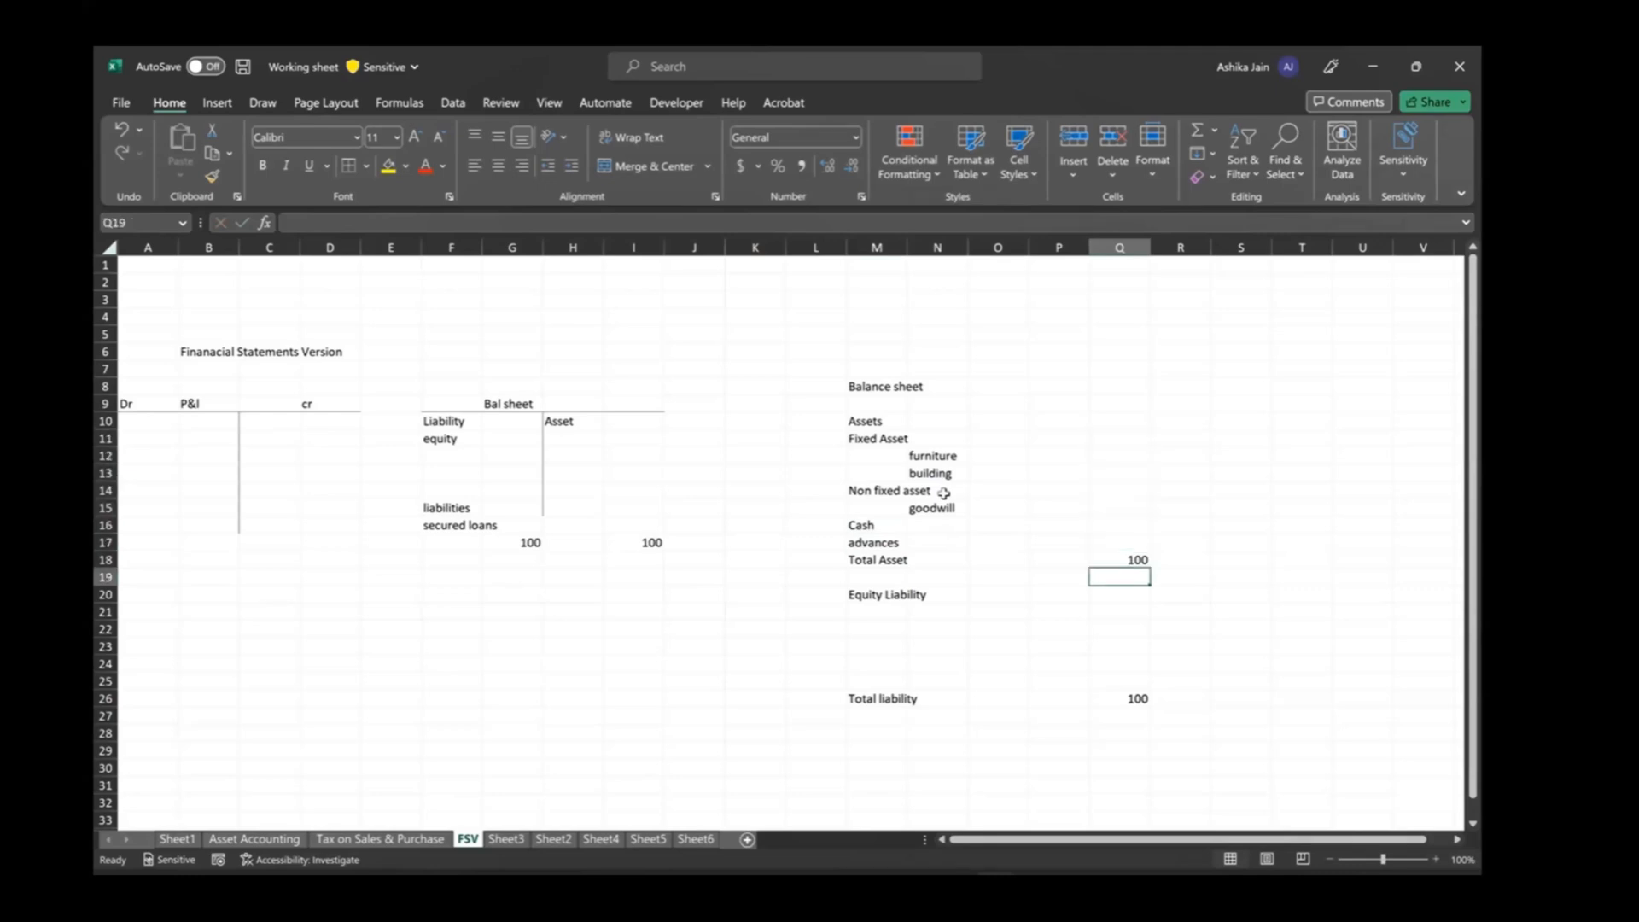
# Select the Total Asset row of the vertical balance sheet from M18 to Q18.
pyautogui.press('Up')
pyautogui.press('Up')
pyautogui.hotkey('shift', 'Left')
pyautogui.hotkey('shift', 'Left')
pyautogui.hotkey('shift', 'Left')
pyautogui.hotkey('shift', 'Left')
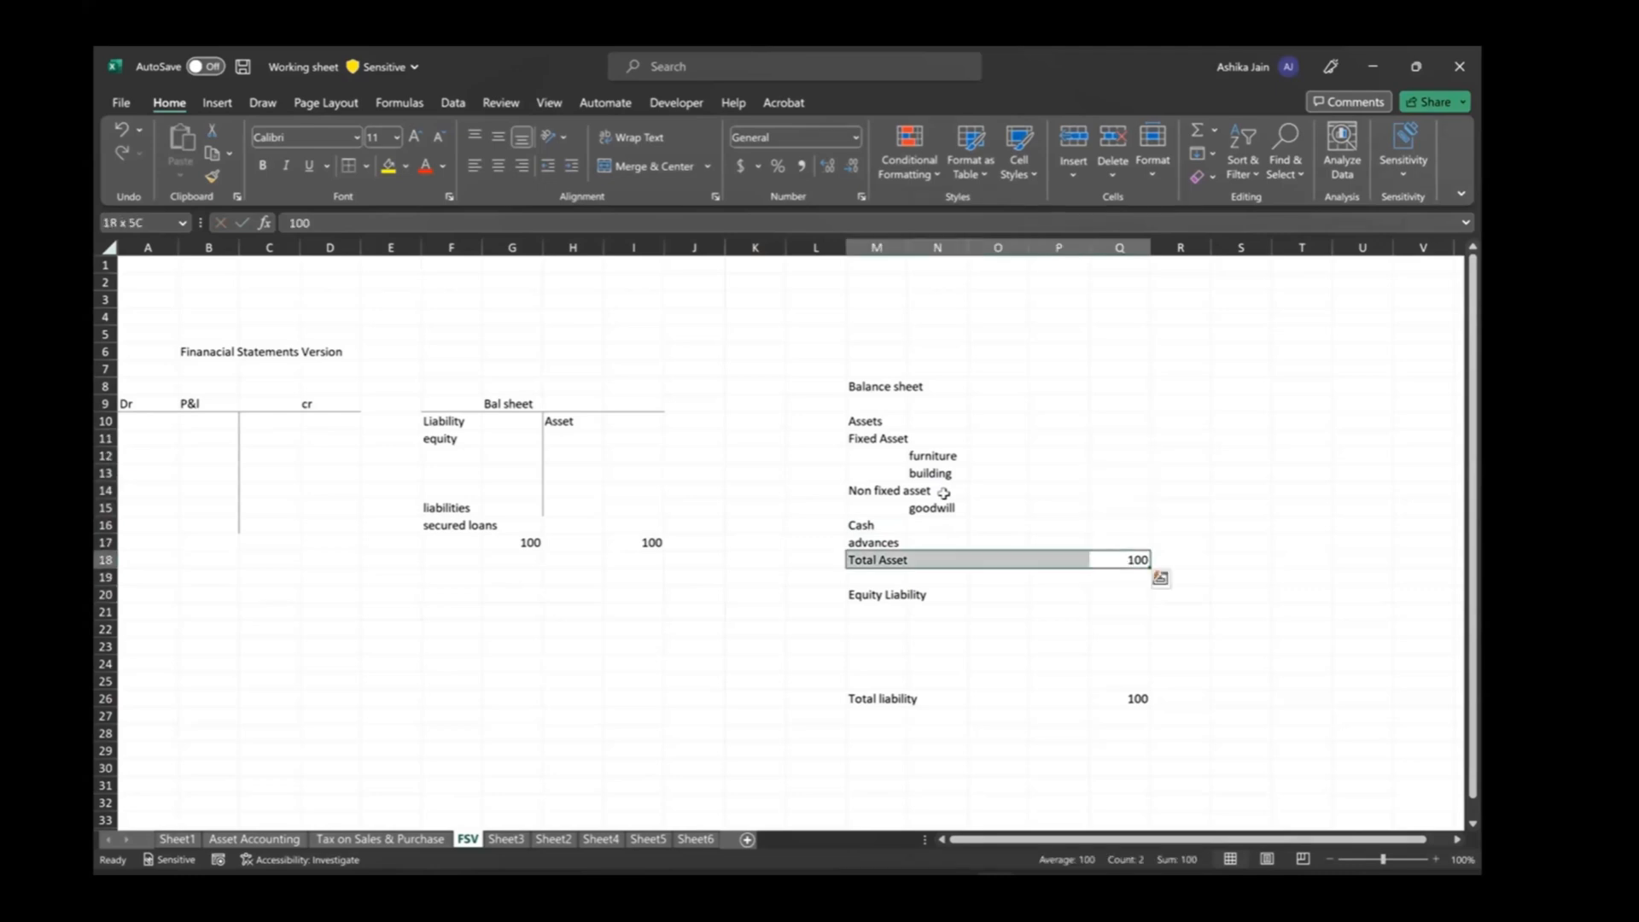
# Make the Total Asset row of the vertical balance sheet bold.
pyautogui.hotkey('ctrl', 'b')
# Enter equity capital in M21 and unsecured loans in M22 under Equity Liability.
pyautogui.click(878, 613)
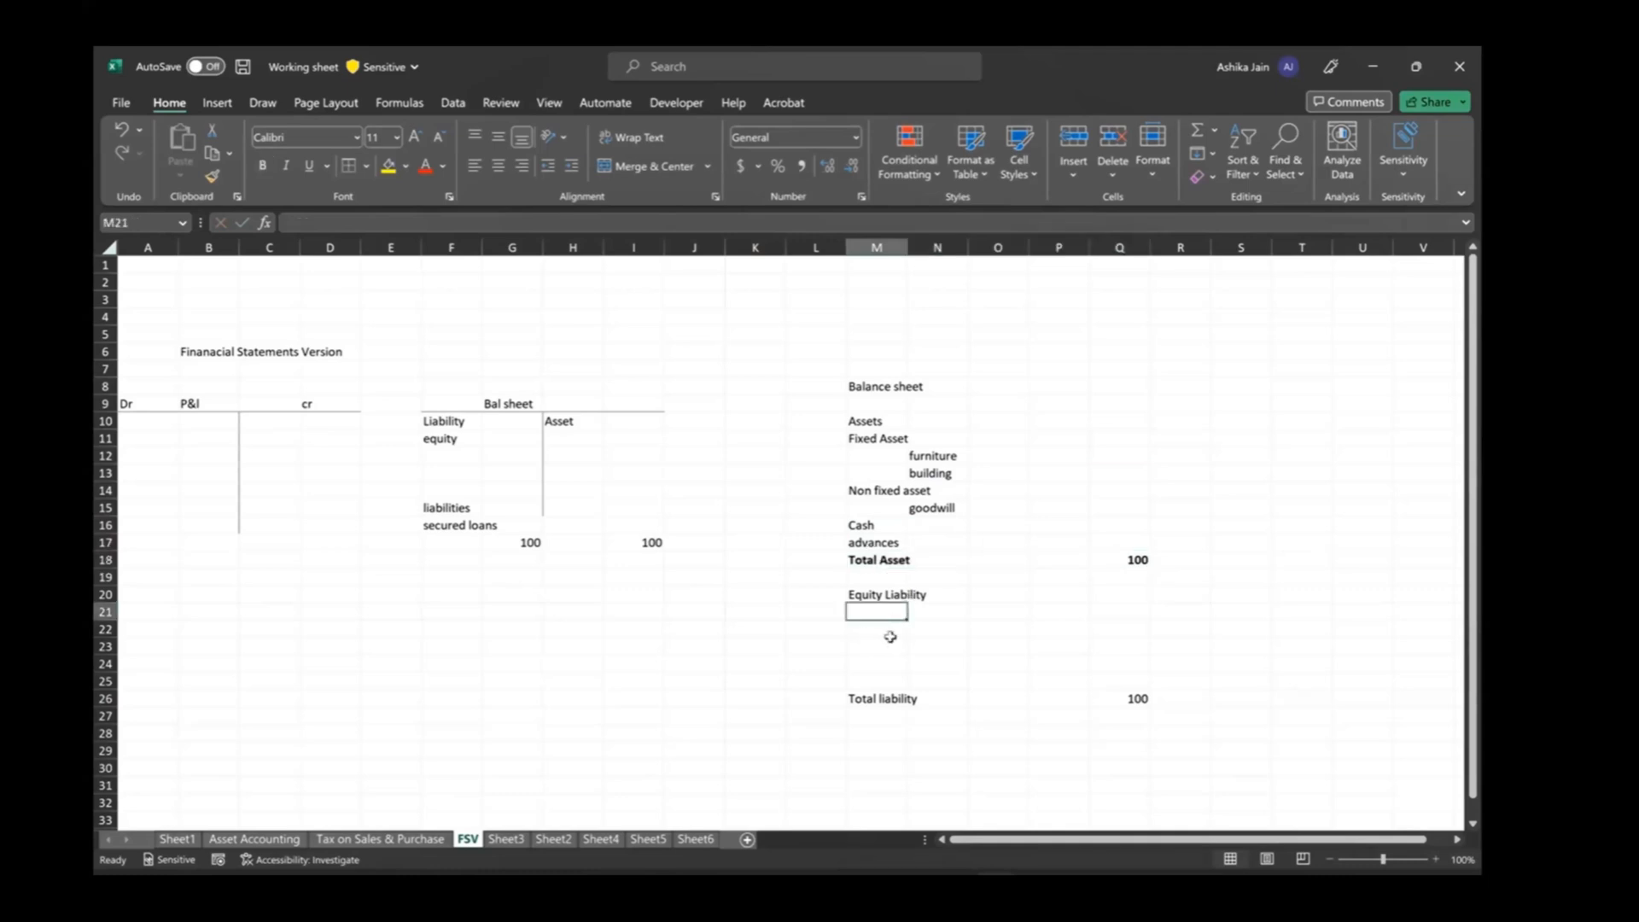
pyautogui.write('equity ')
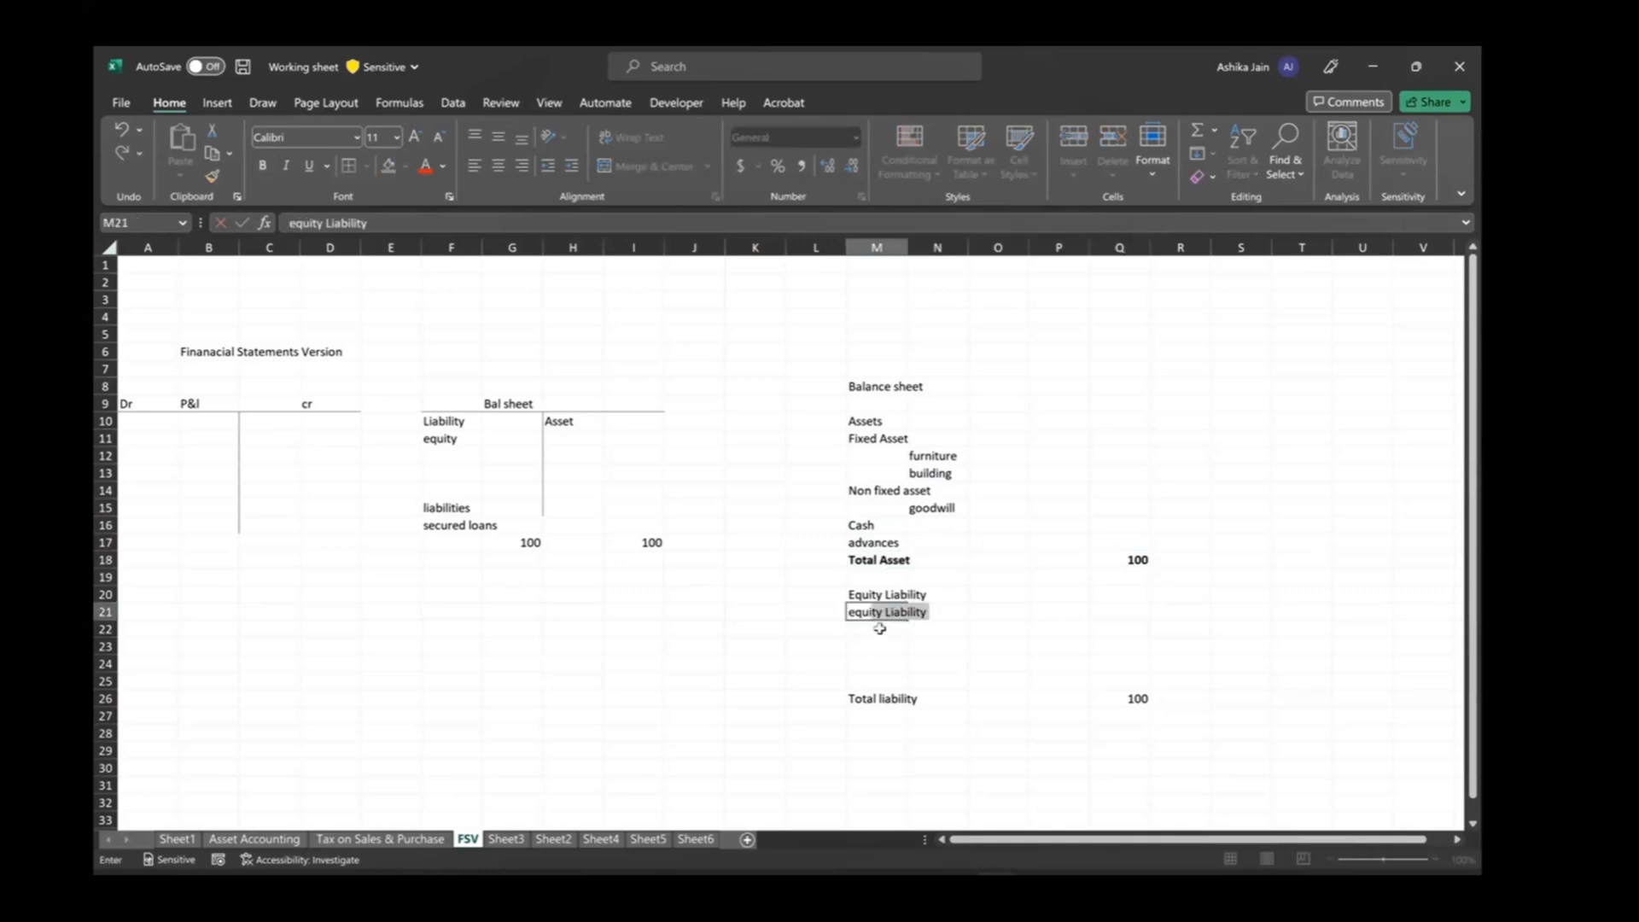
pyautogui.write('capital')
pyautogui.press('Return')
pyautogui.write('u')
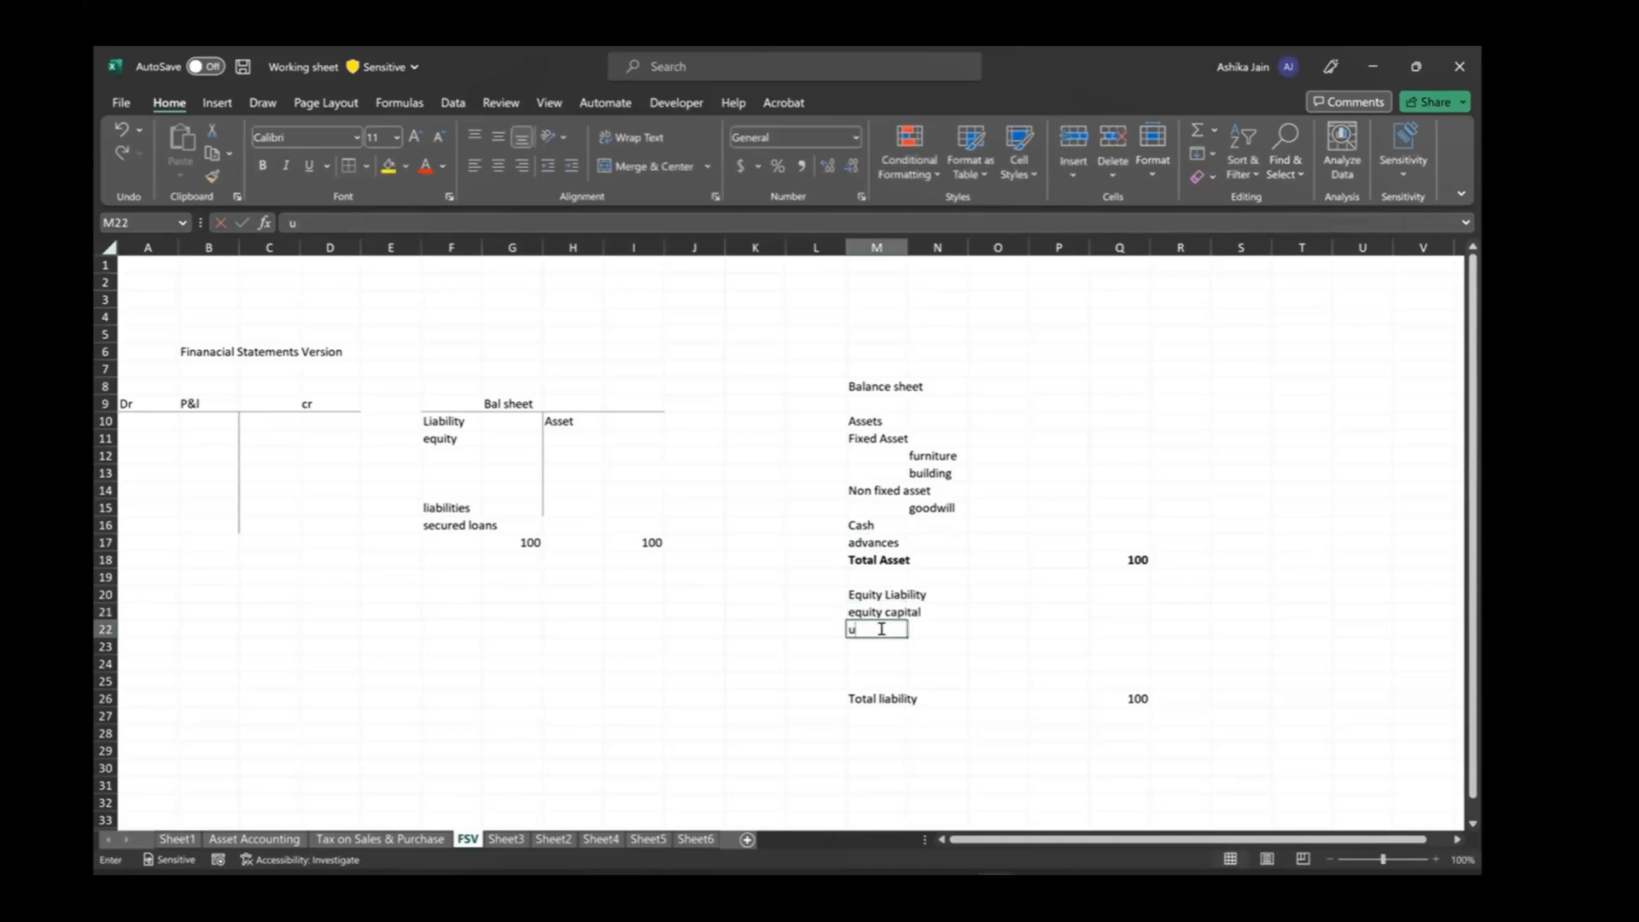
pyautogui.write('nsecured loans')
pyautogui.press('Return')
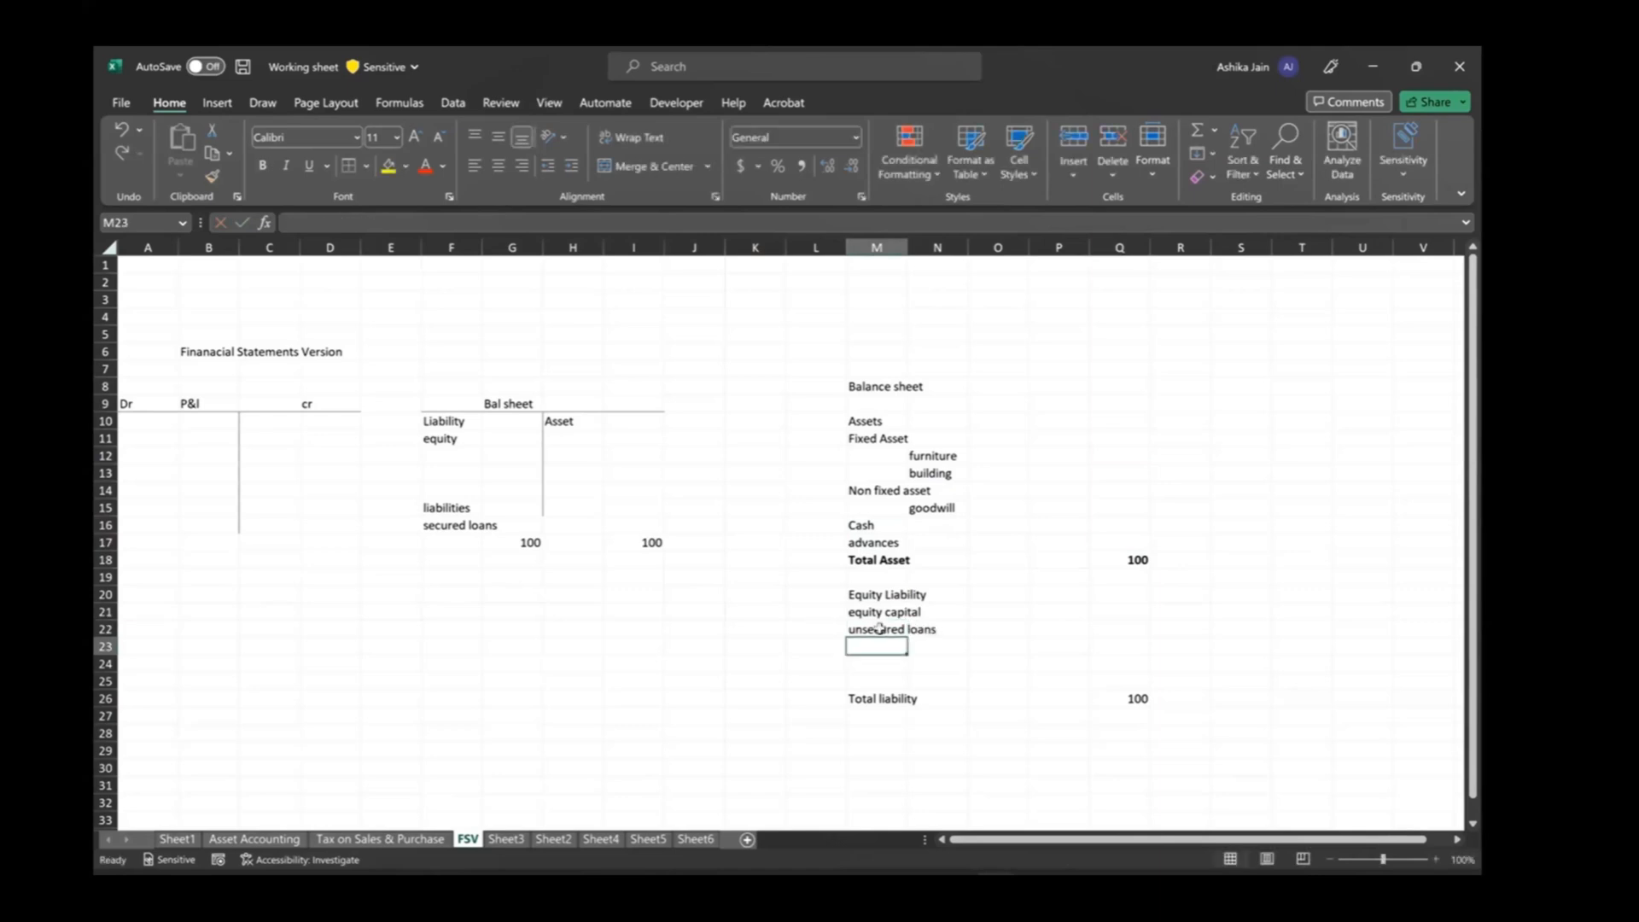
# Add accounts payble in M23 and secured loans in M24 to the Equity Liability group.
pyautogui.write('accounts pa')
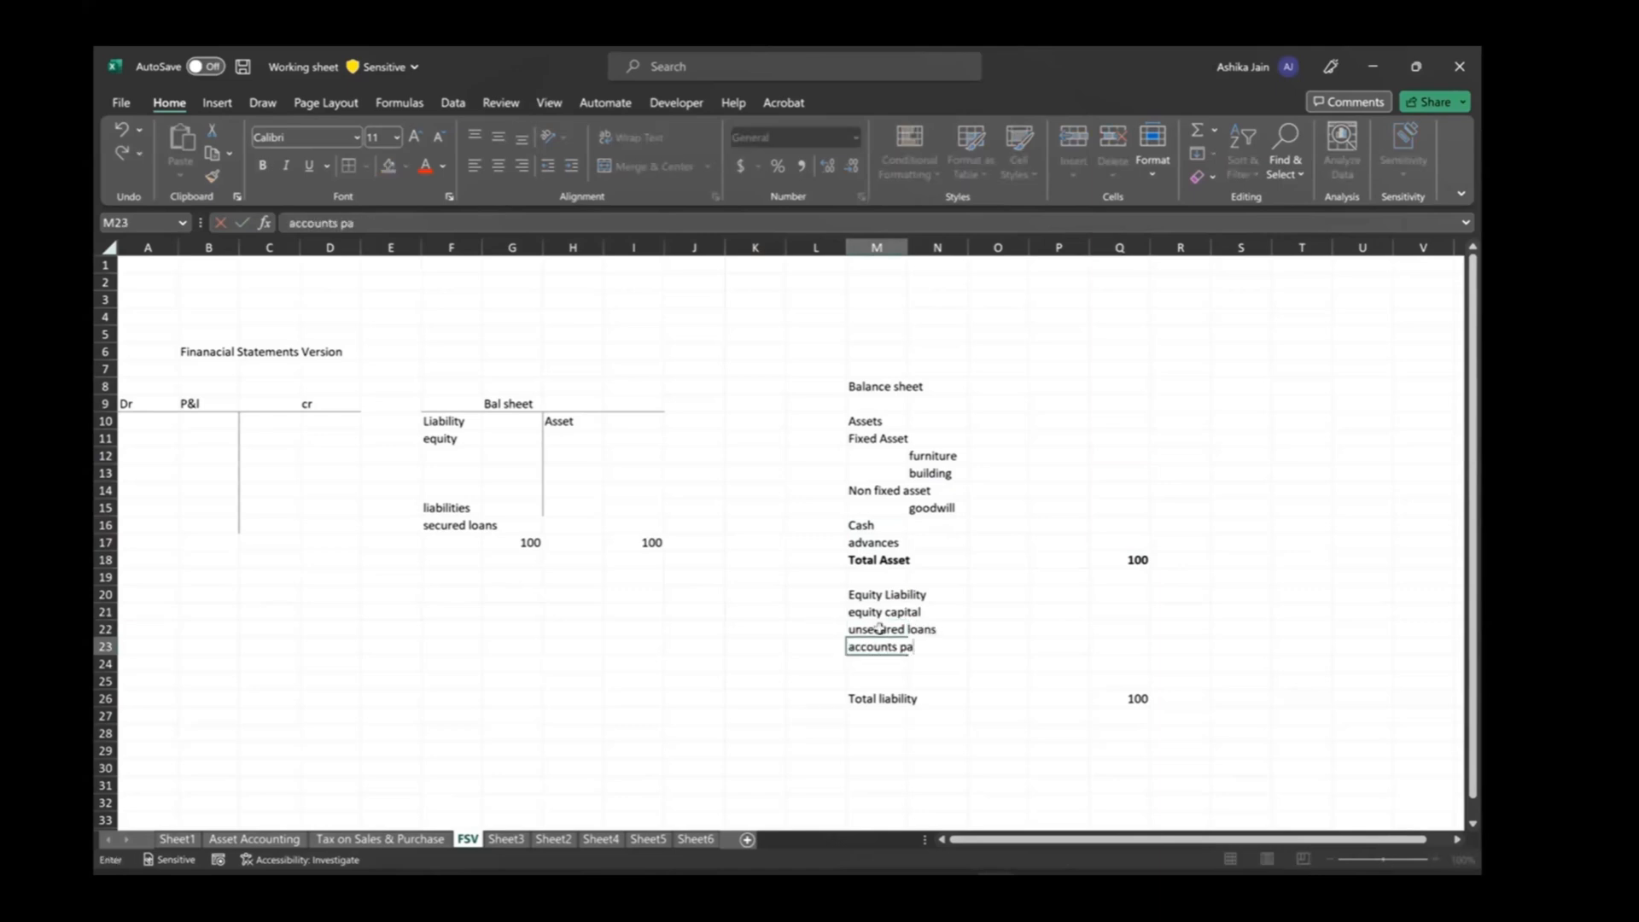
pyautogui.write('yble')
pyautogui.press('Return')
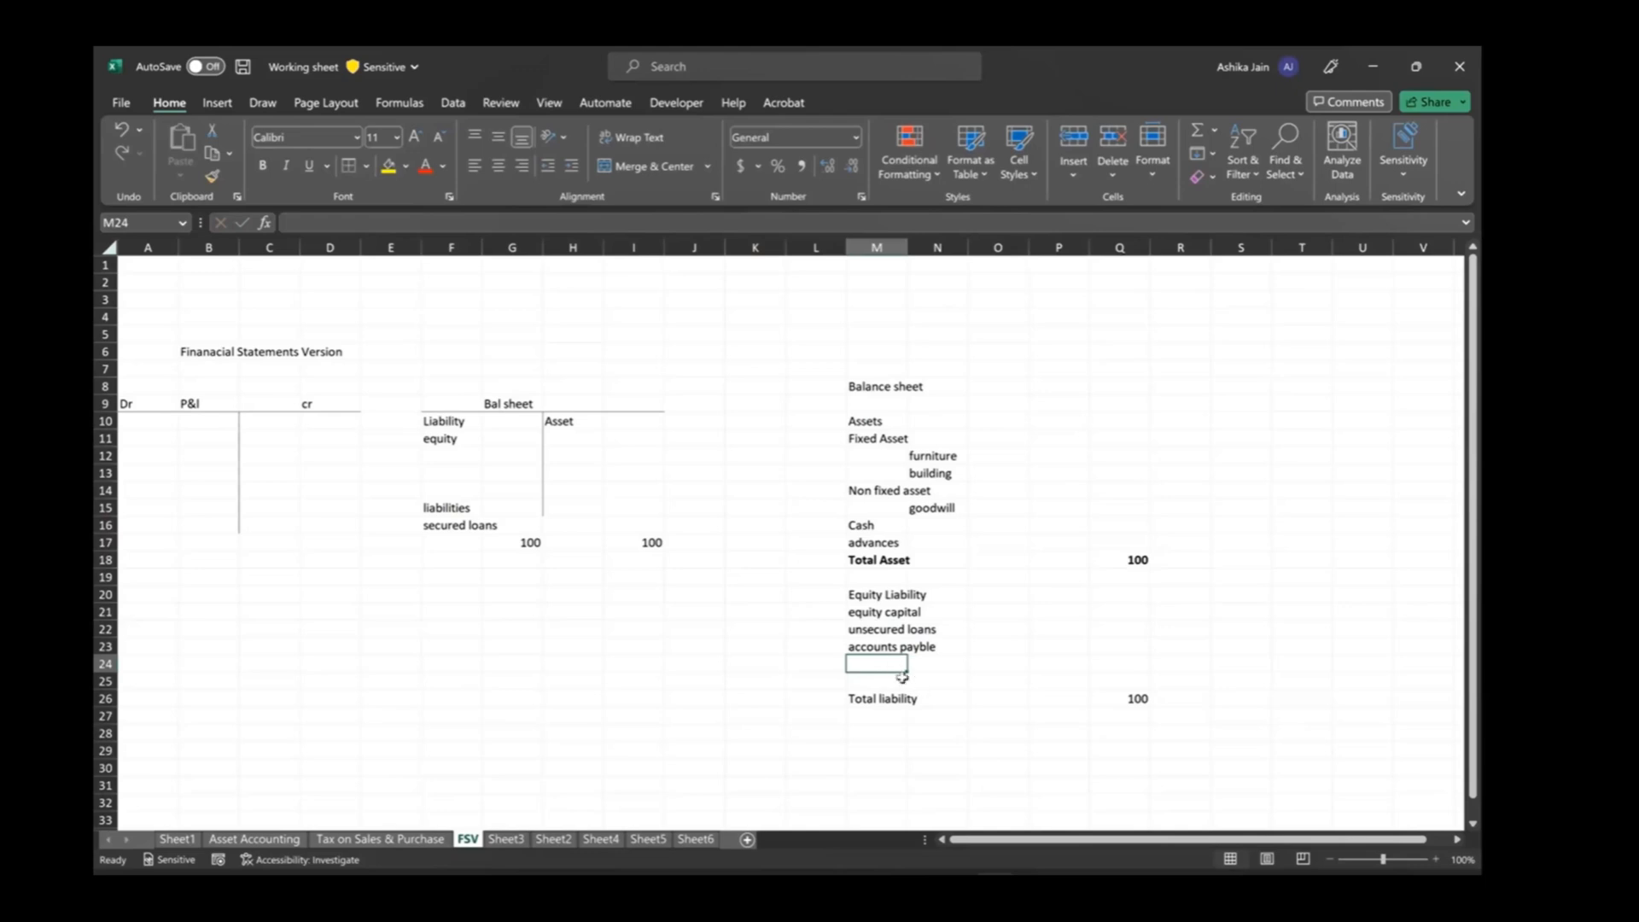
pyautogui.write('secure')
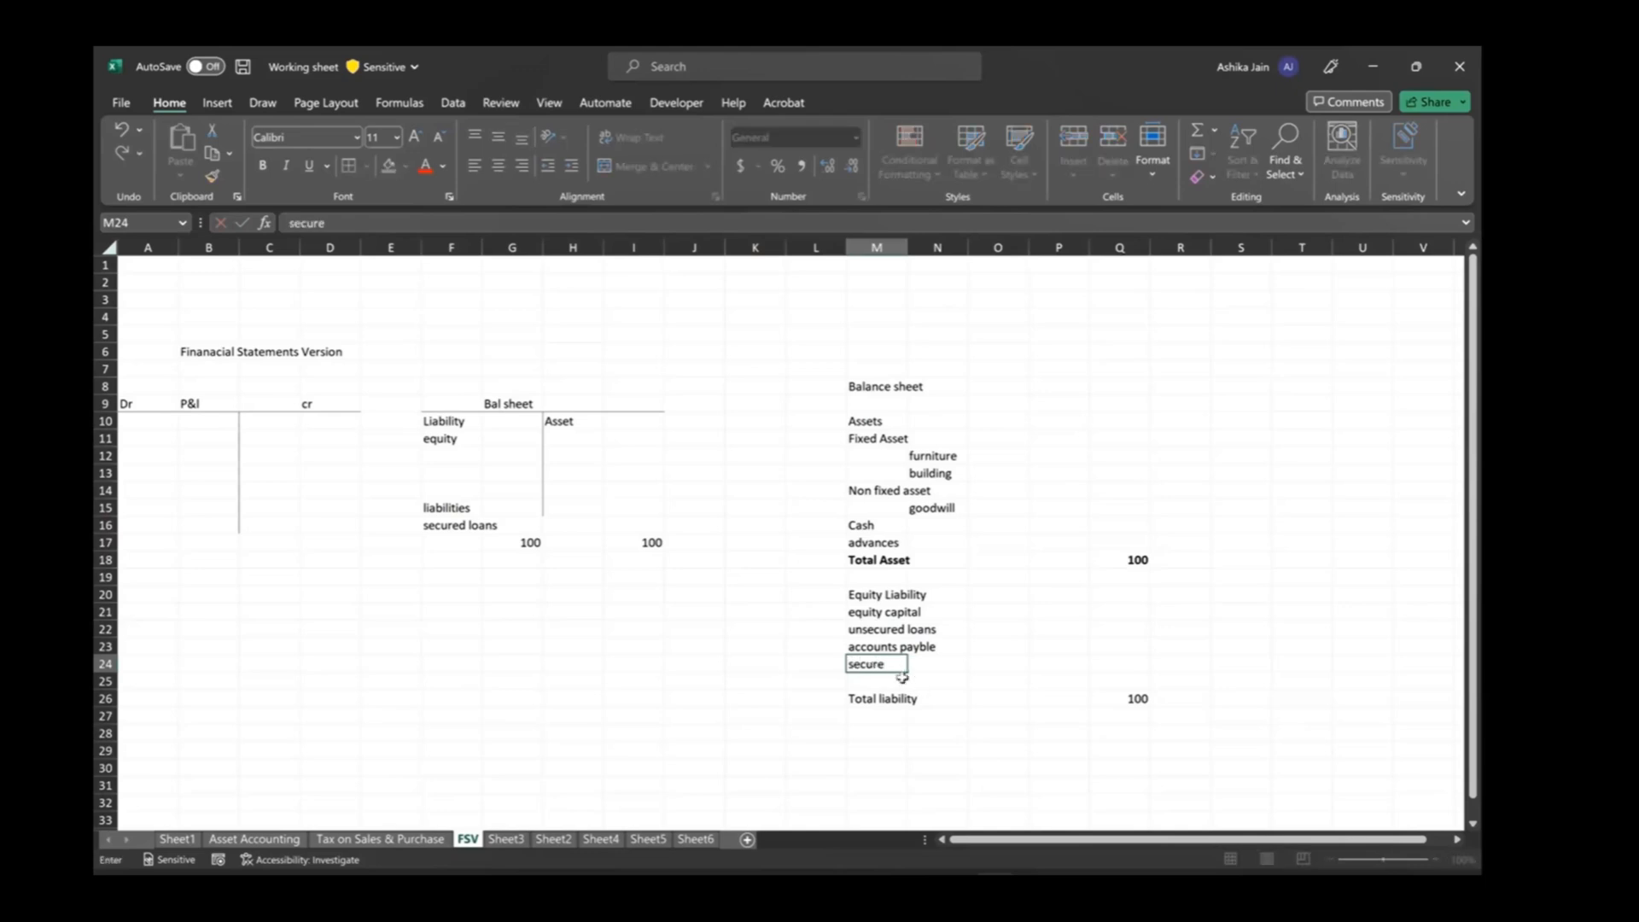
pyautogui.write('d loans')
pyautogui.press('Return')
# Make the Equity Liability and Assets headings and the Total liability row M26 to Q26 bold.
pyautogui.click(870, 596)
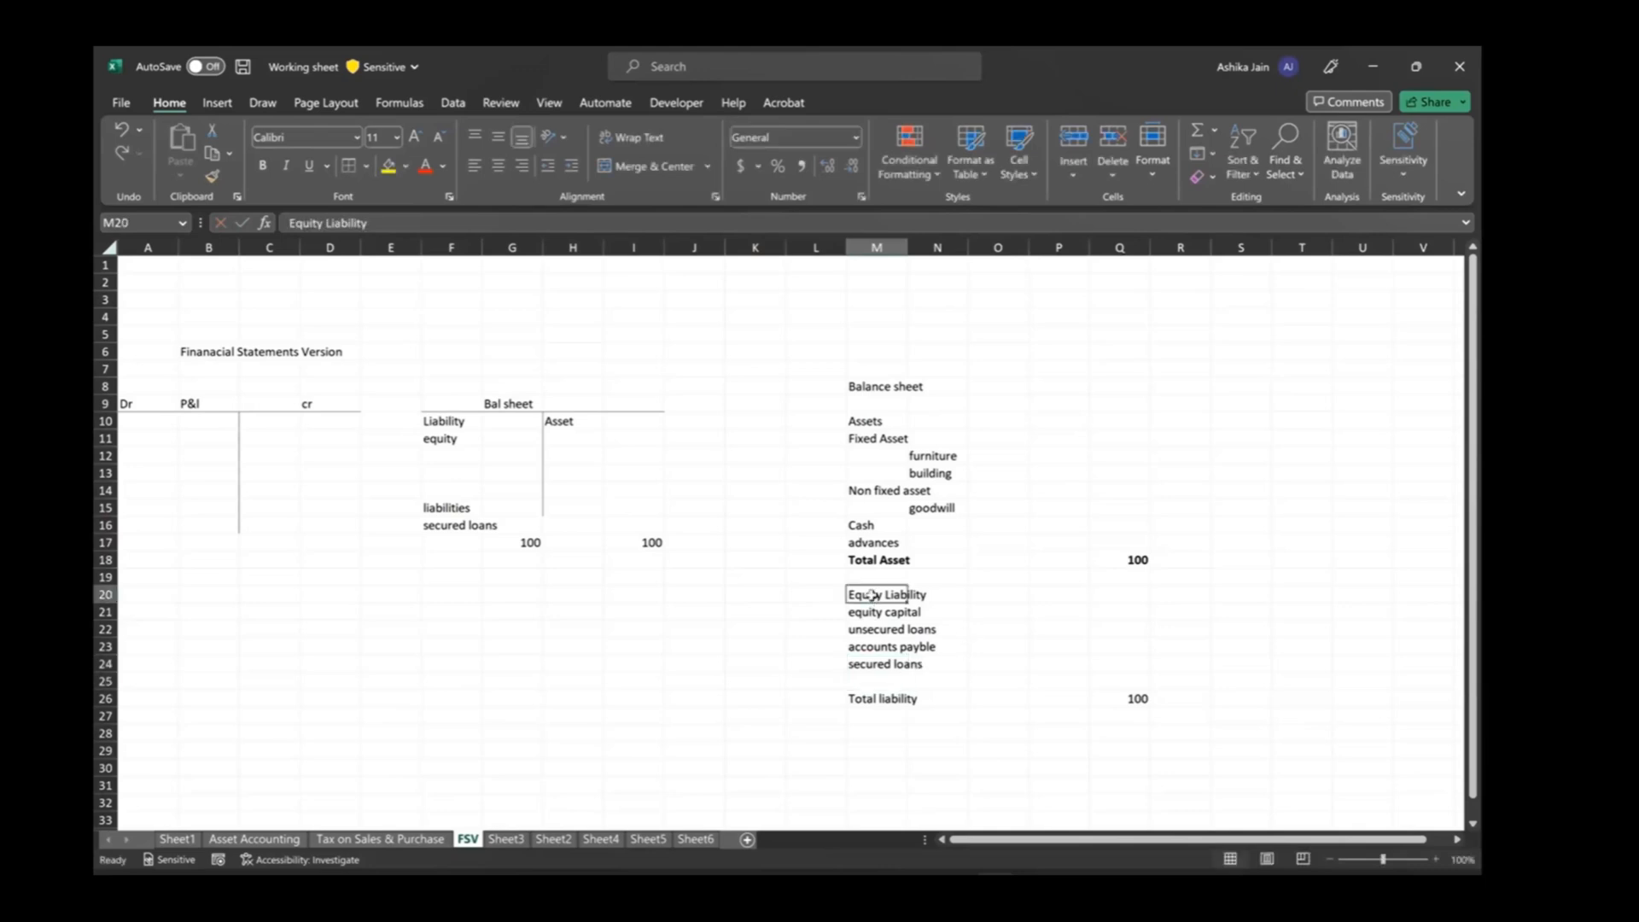
pyautogui.hotkey('ctrl', 'b')
pyautogui.click(860, 421)
pyautogui.hotkey('ctrl', 'b')
pyautogui.click(882, 698)
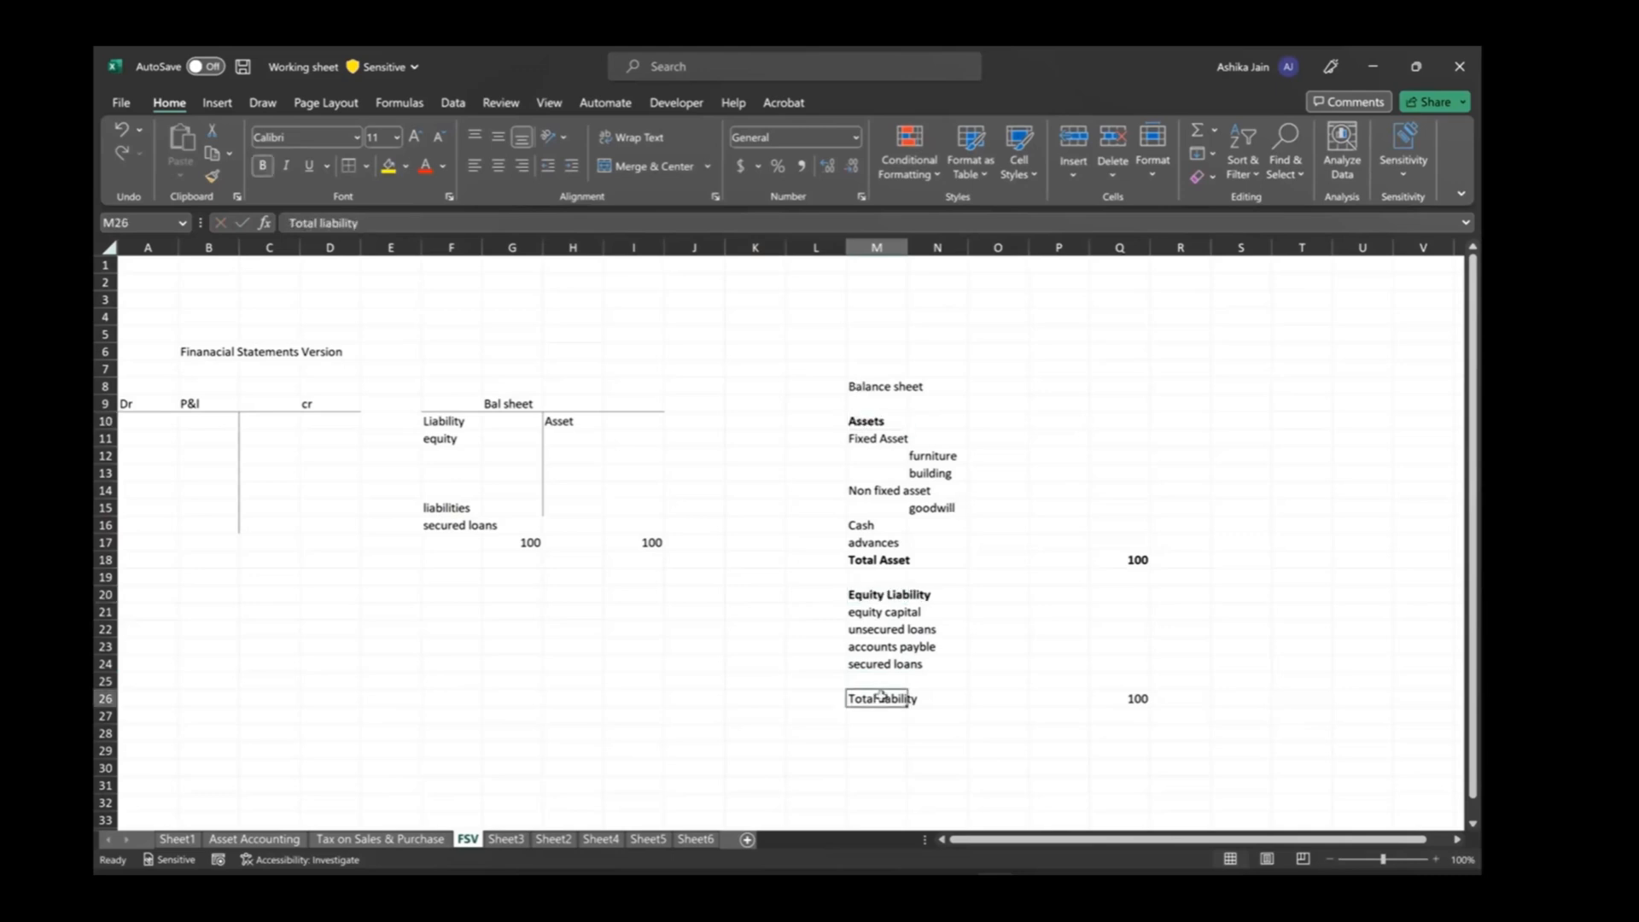
pyautogui.hotkey('ctrl', 'shift', 'Right')
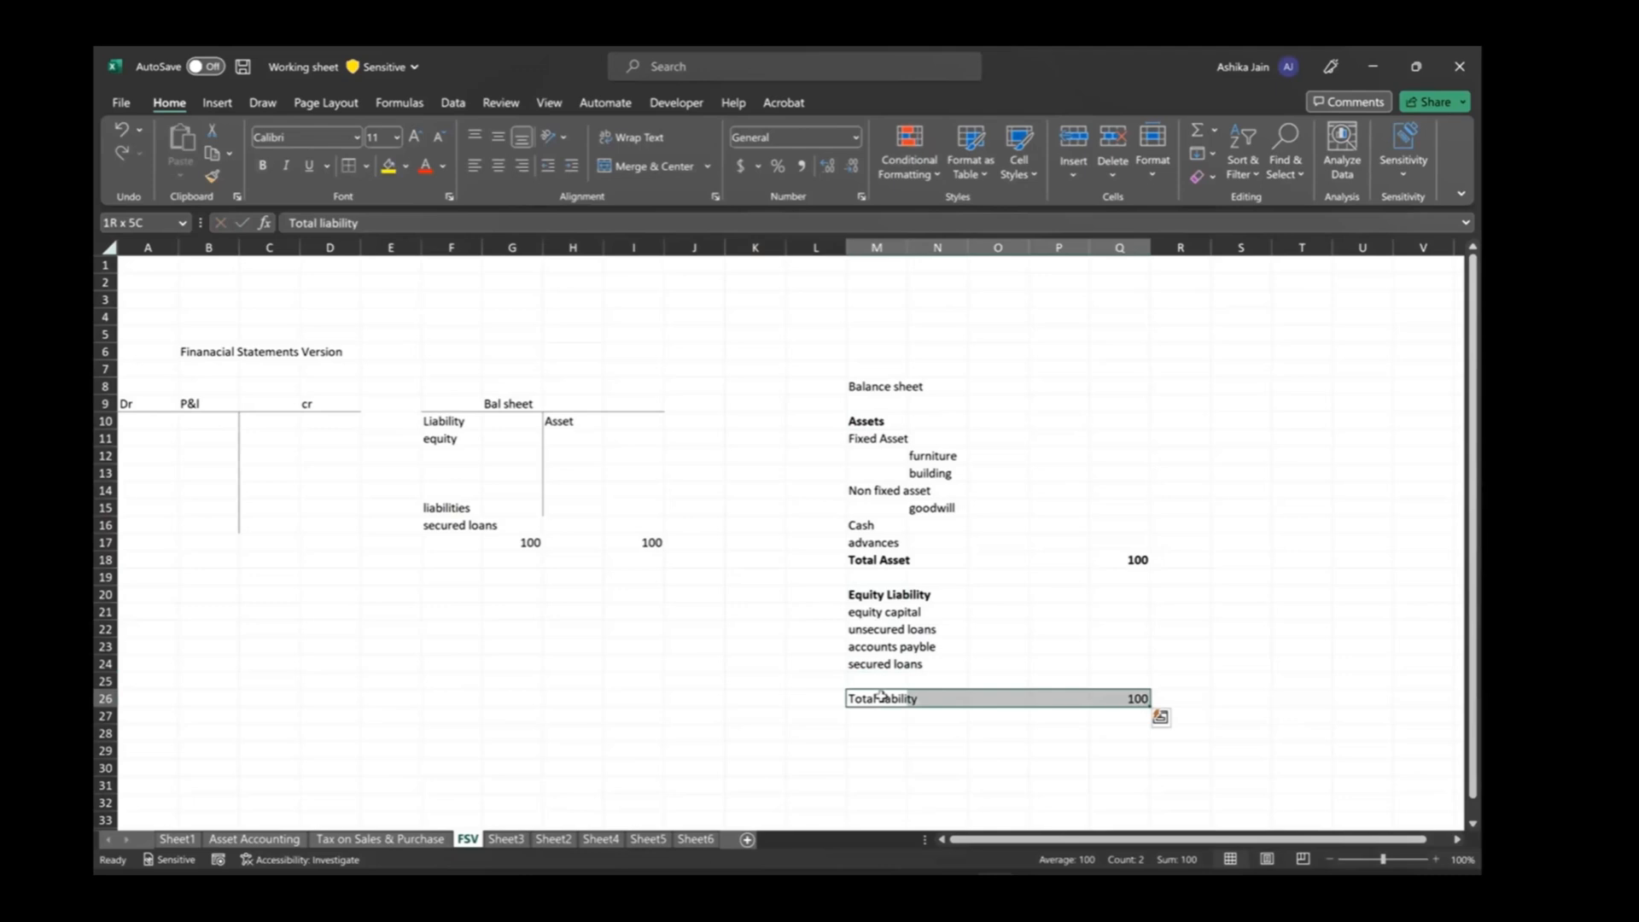
pyautogui.hotkey('ctrl', 'b')
pyautogui.click(937, 717)
# Highlight the whole vertical balance sheet block from M7 to R27.
pyautogui.click(849, 370)
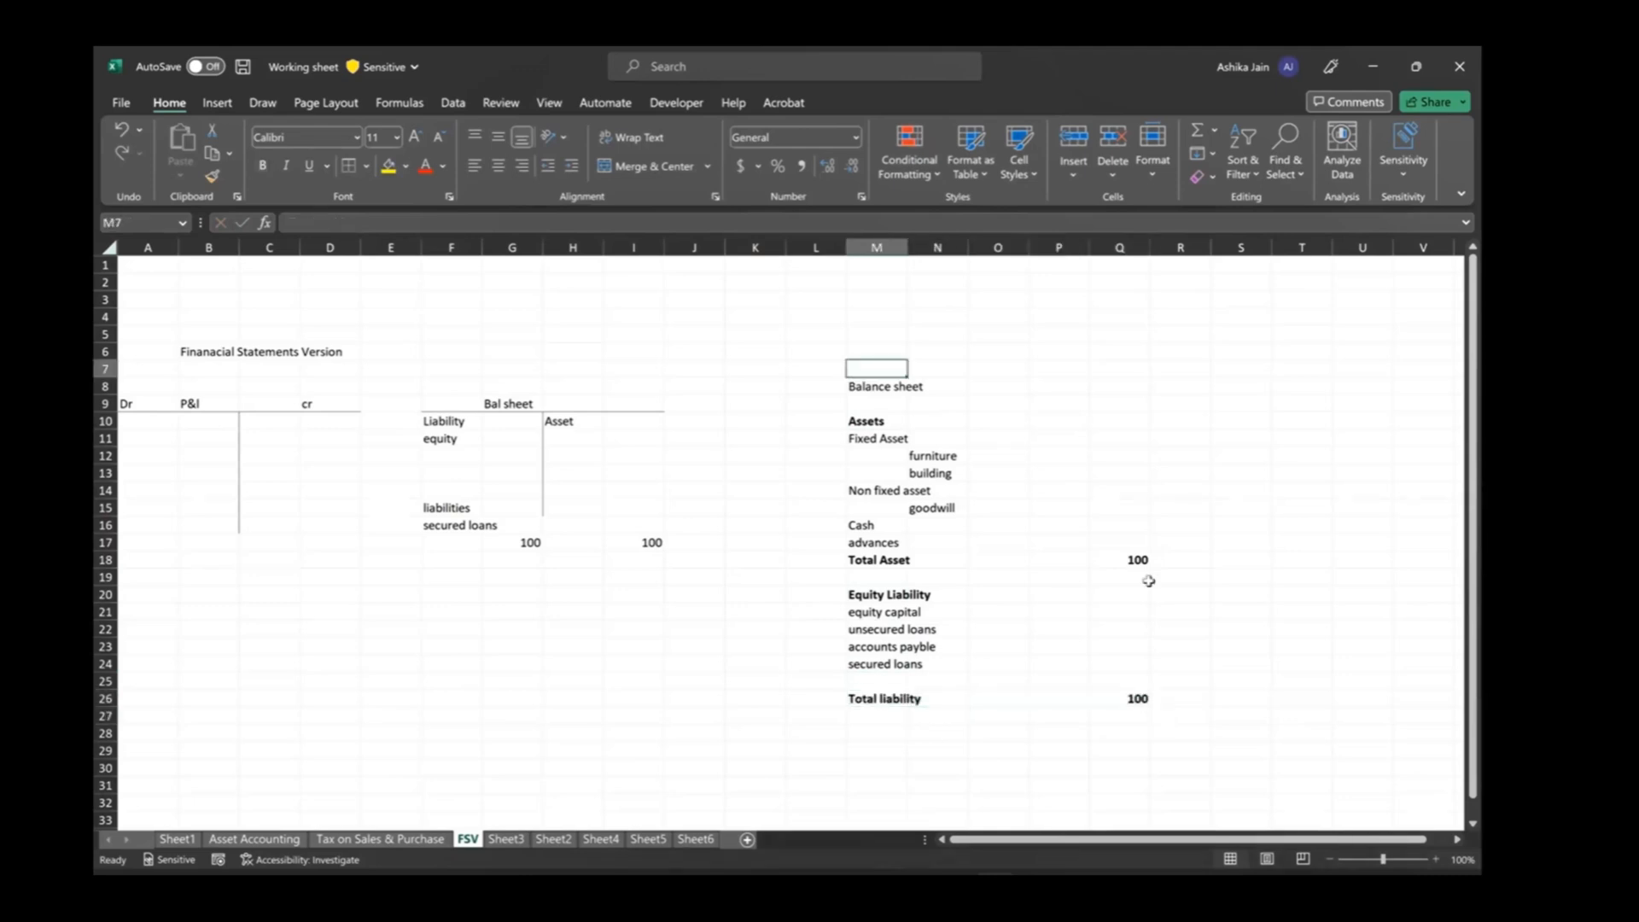
pyautogui.moveTo(1148, 581); pyautogui.dragTo(1161, 710)
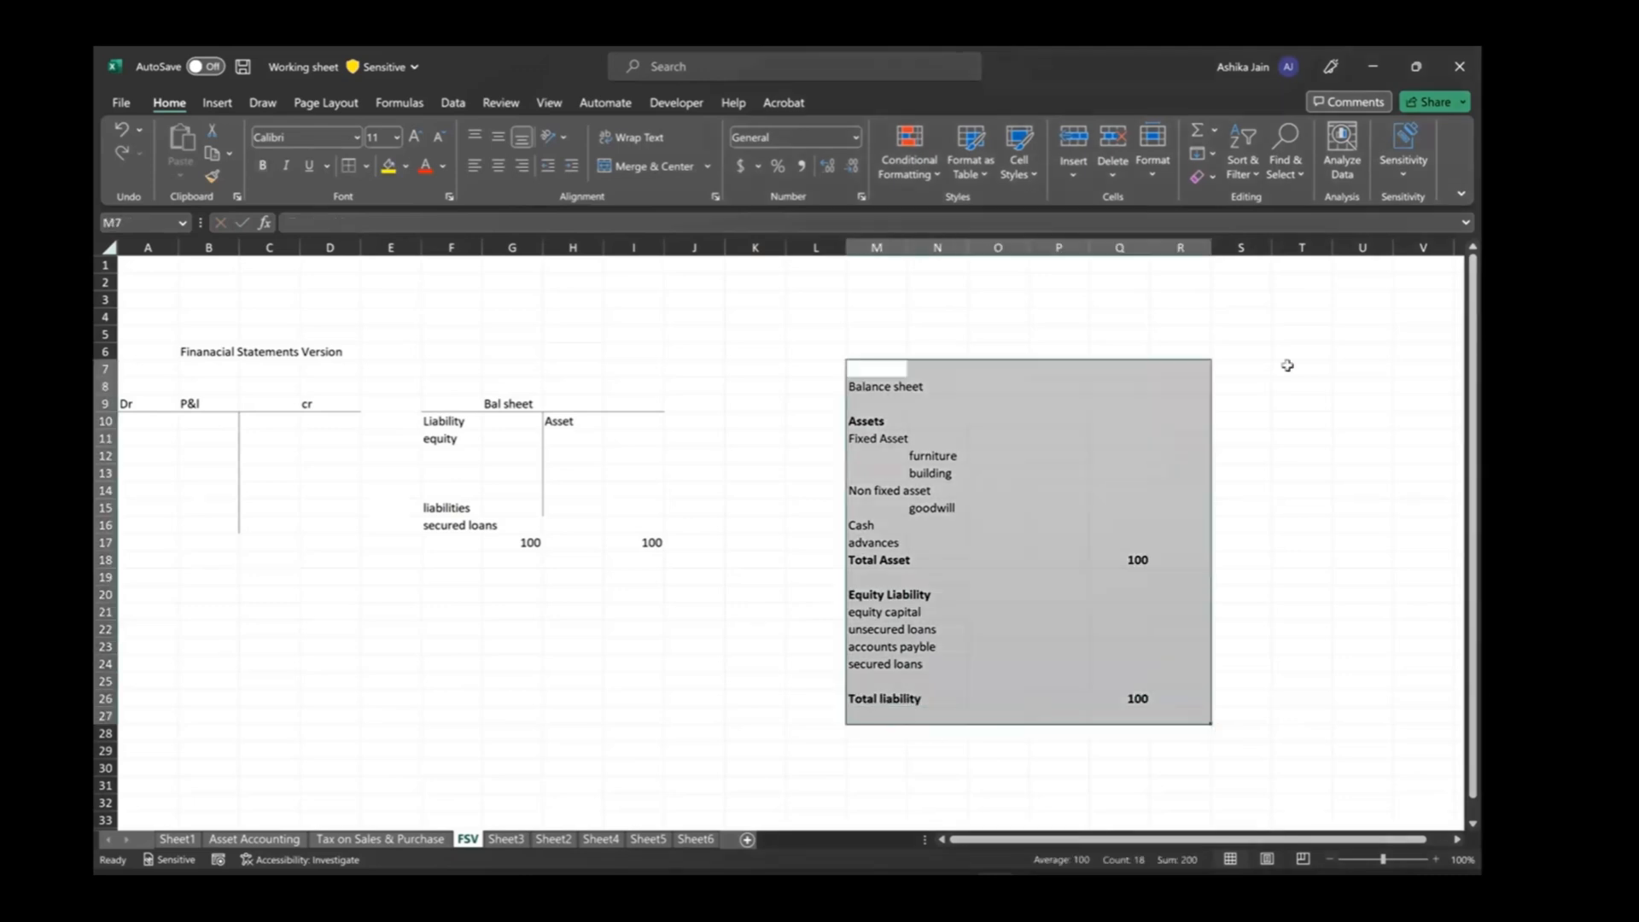
pyautogui.click(1287, 365)
# Enter the heading P&L in T8 beside the vertical balance sheet.
pyautogui.click(1278, 383)
pyautogui.write('P')
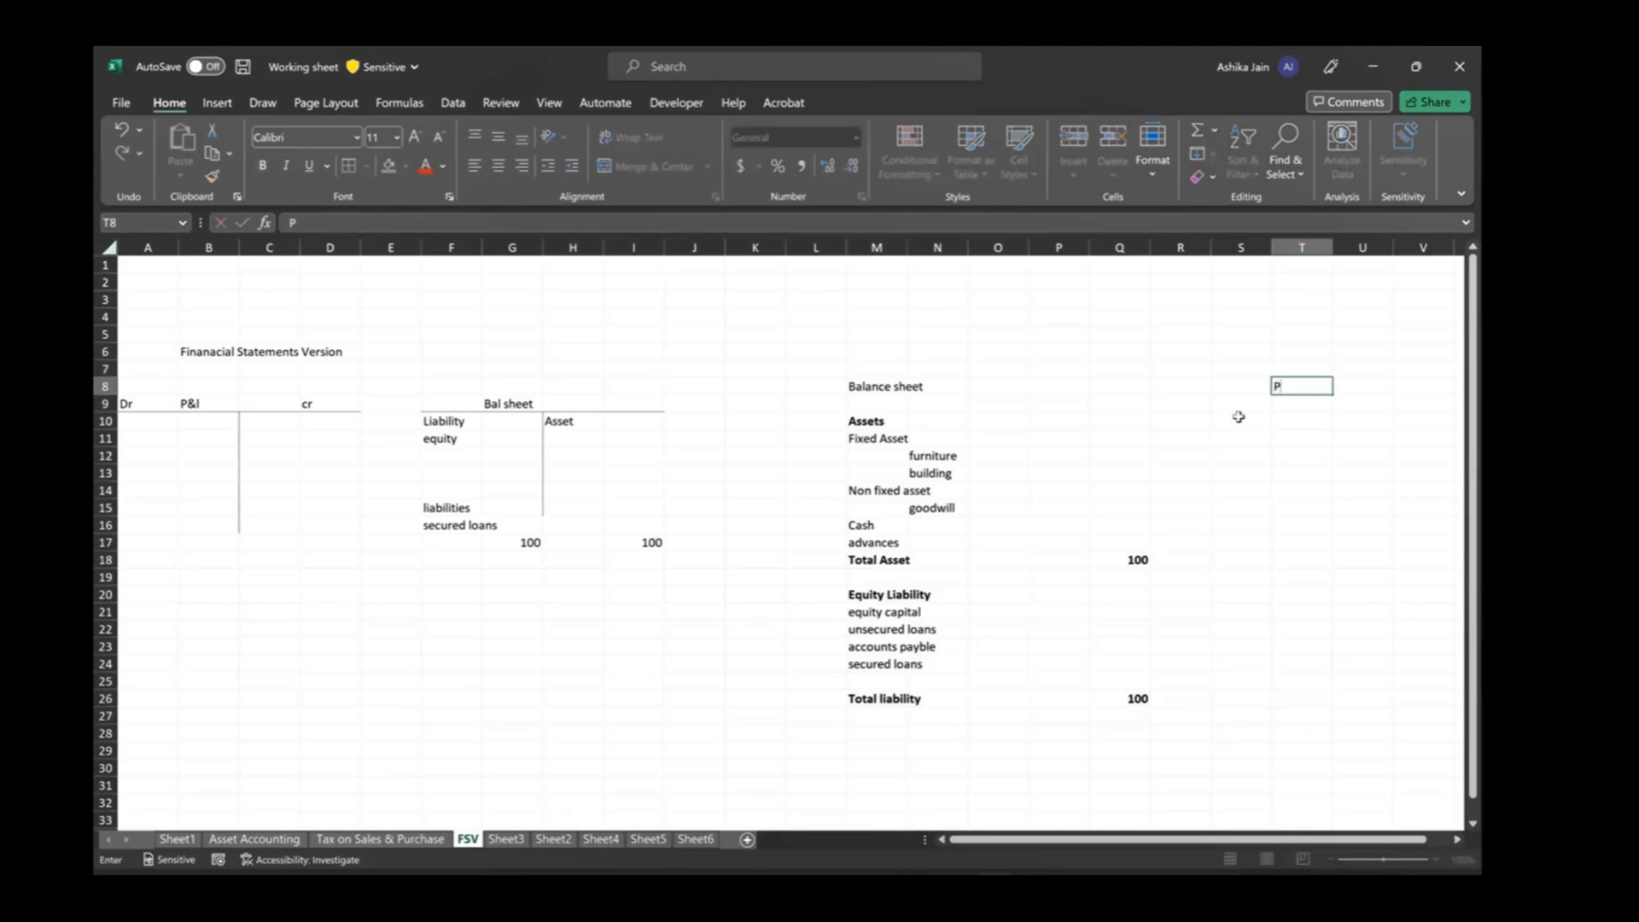
pyautogui.write('&L')
pyautogui.press('Return')
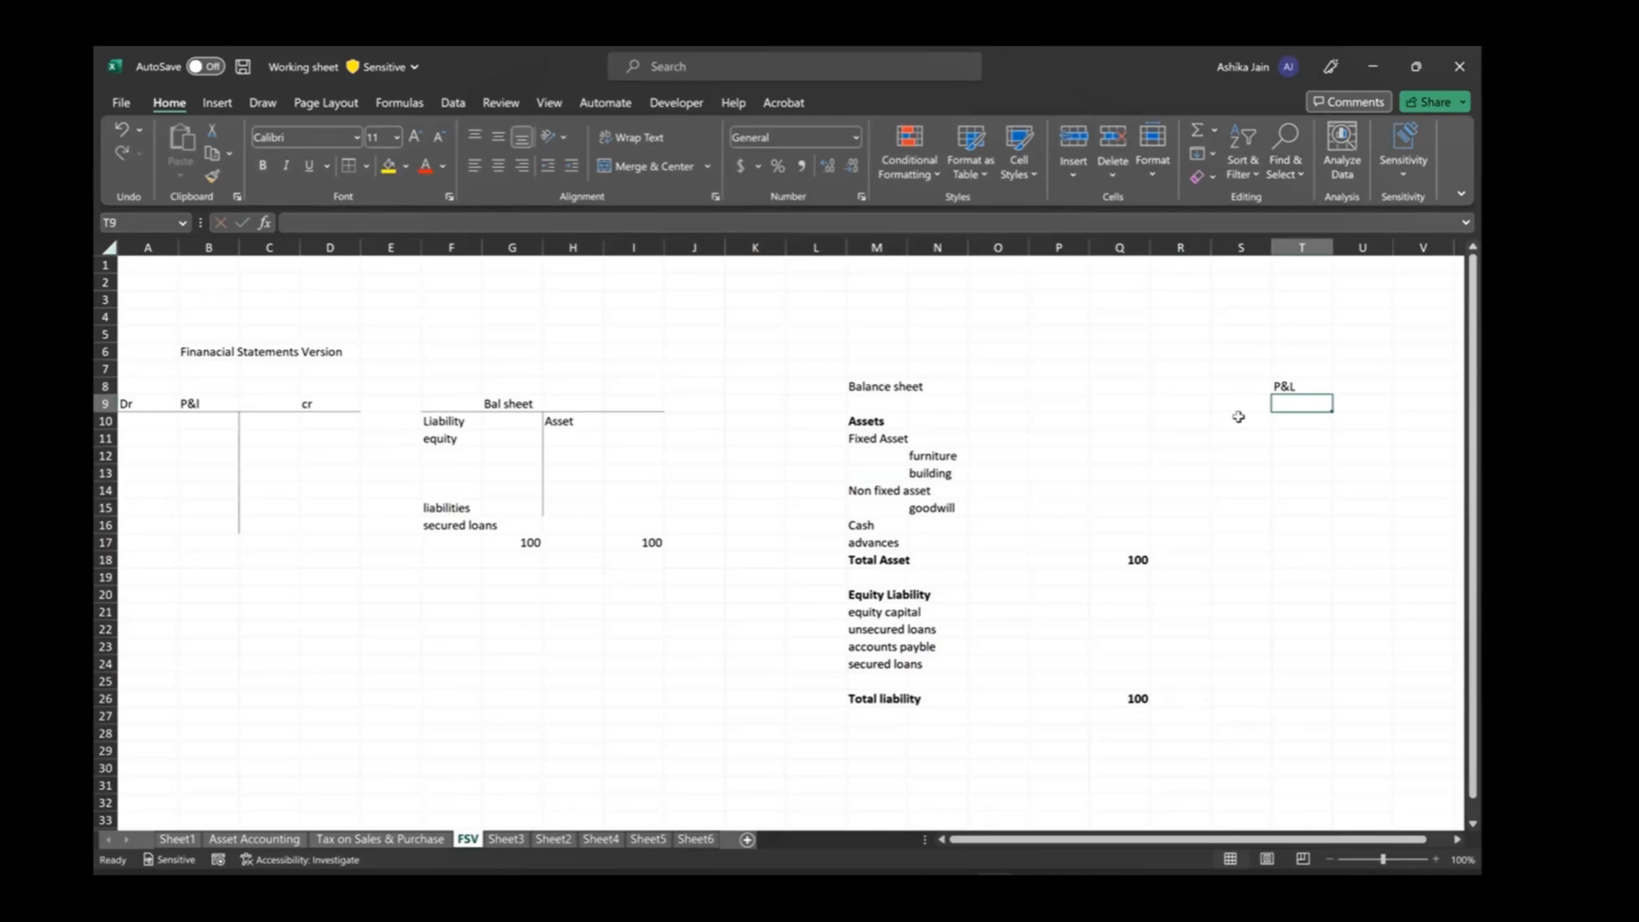
# Enter the group heading Expenses & Losses in T10 under P&L.
pyautogui.press('Return')
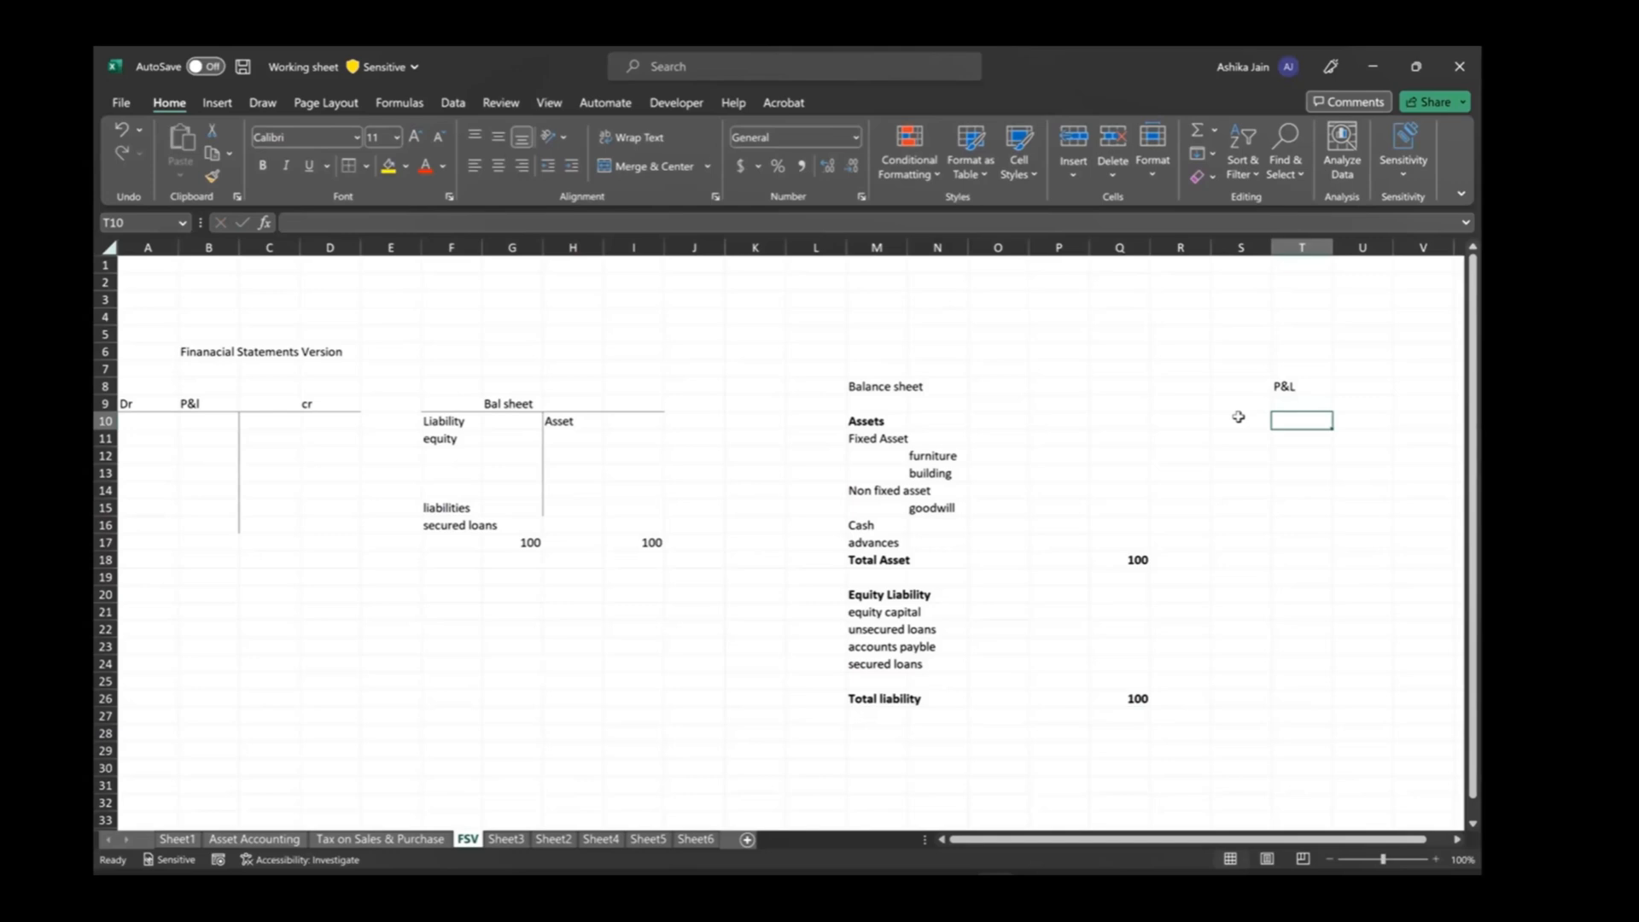
pyautogui.write('Expenses &')
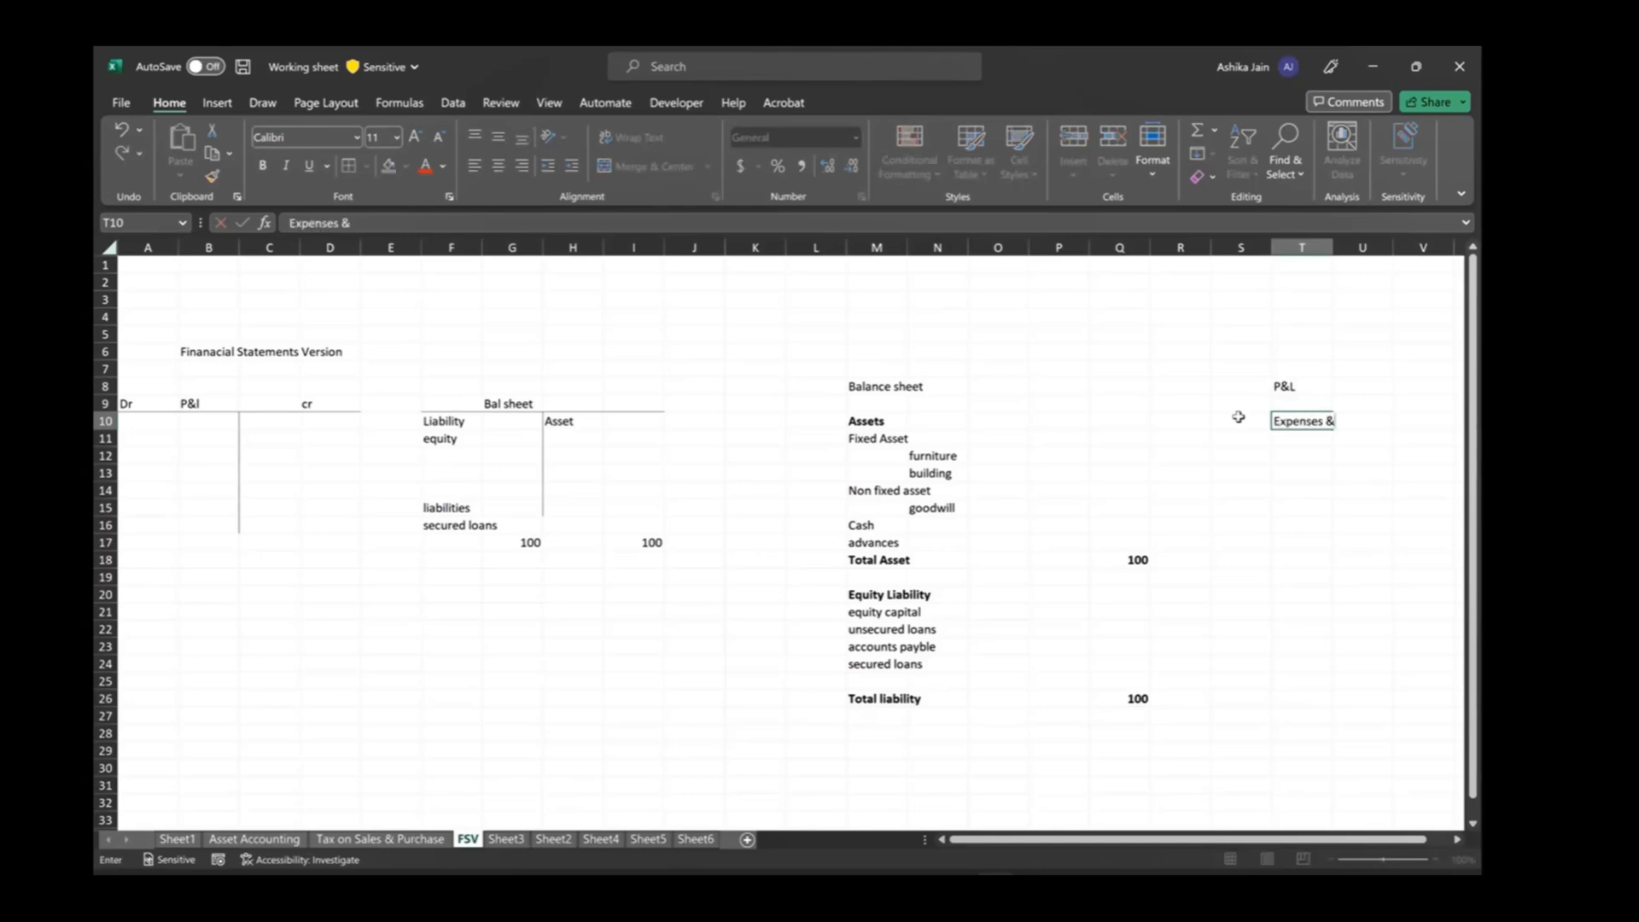
pyautogui.write('In')
pyautogui.press('BackSpace')
pyautogui.press('capslock')
pyautogui.press('BackSpace')
pyautogui.write('L')
pyautogui.press('capslock')
pyautogui.write('osses')
# Enter the group heading Income & Gains in T20 and make it bold.
pyautogui.click(1288, 593)
pyautogui.write('Income & Gains')
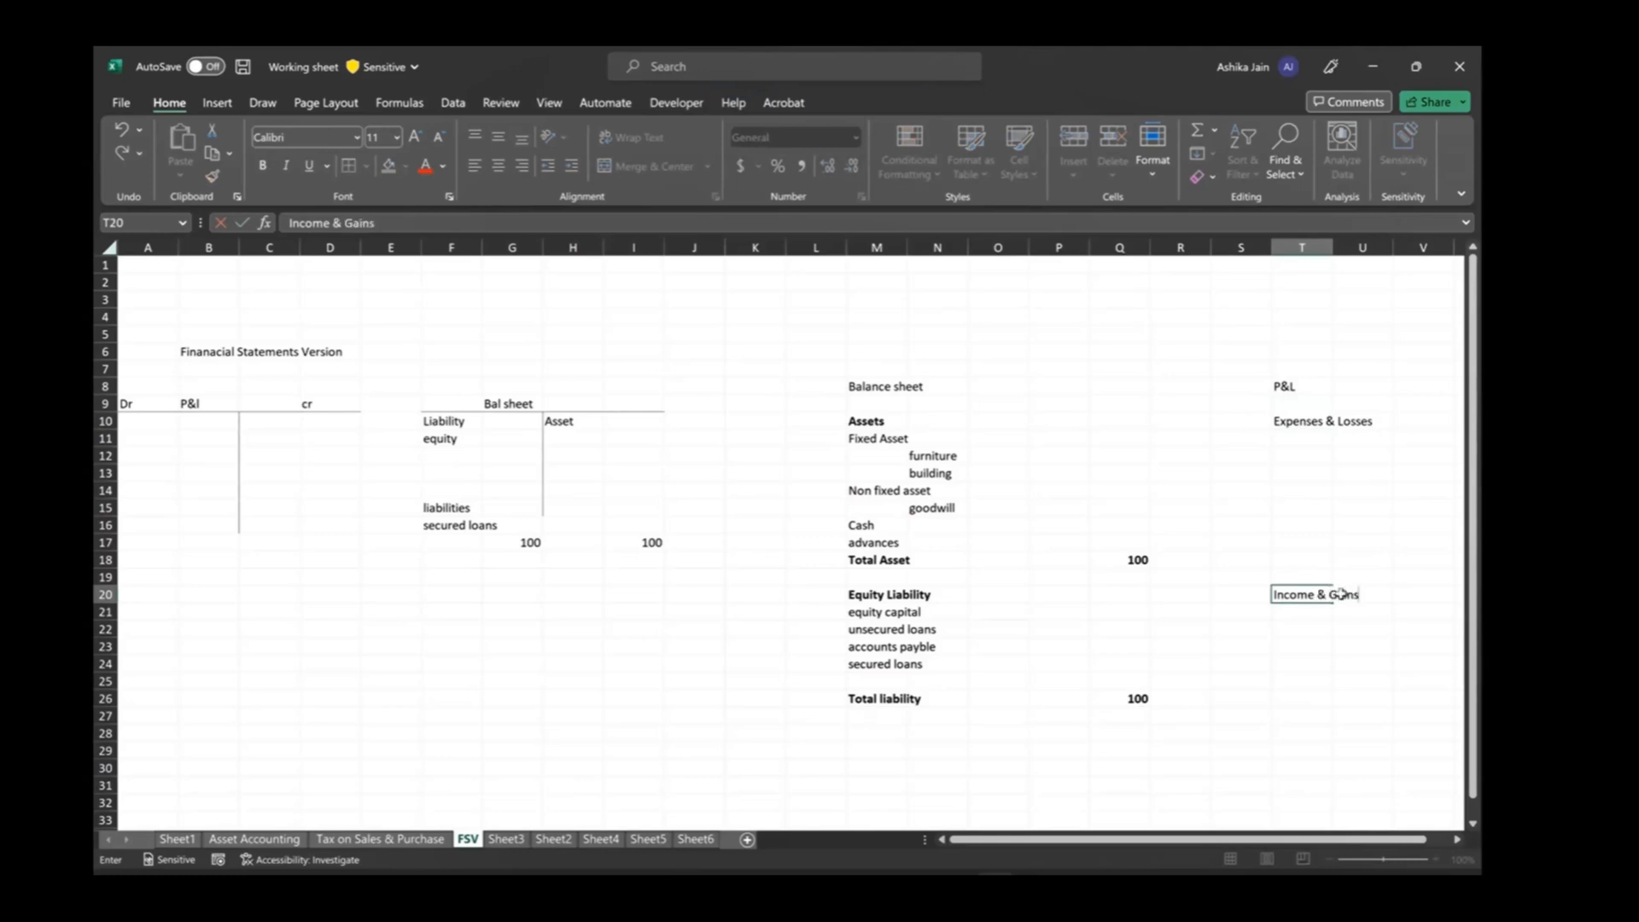
pyautogui.hotkey('ctrl', 'Return')
pyautogui.hotkey('ctrl', 'b')
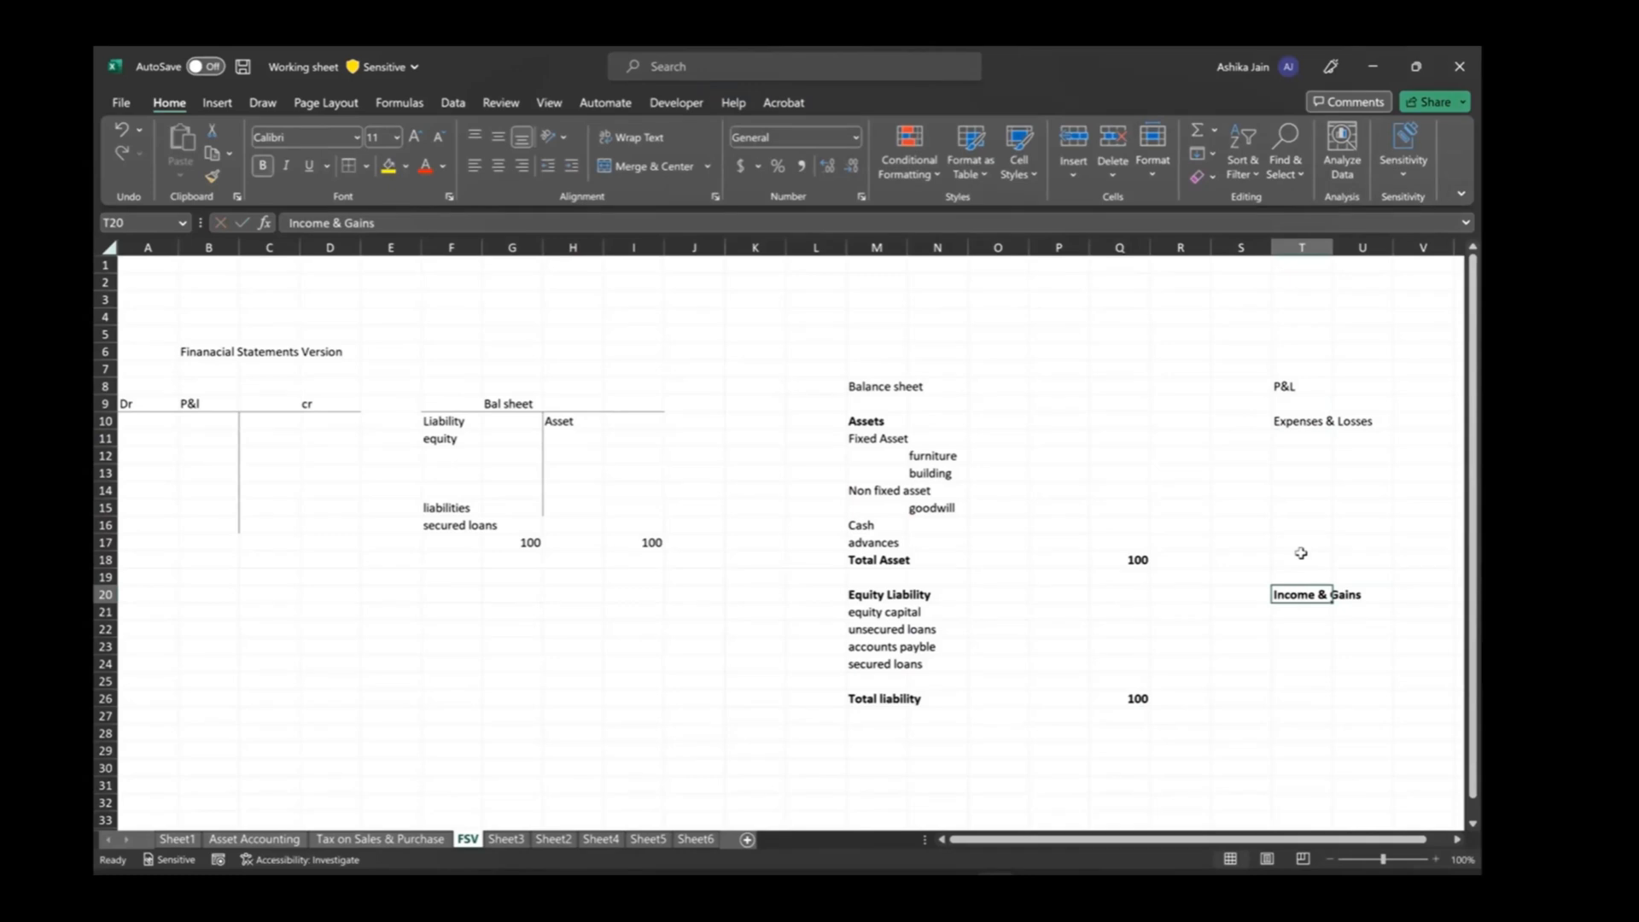
# Add bold Total labels in T18 for Expenses & Losses and in T26 for Income & Gains.
pyautogui.click(1307, 551)
pyautogui.write('Total')
pyautogui.hotkey('ctrl', 'Return')
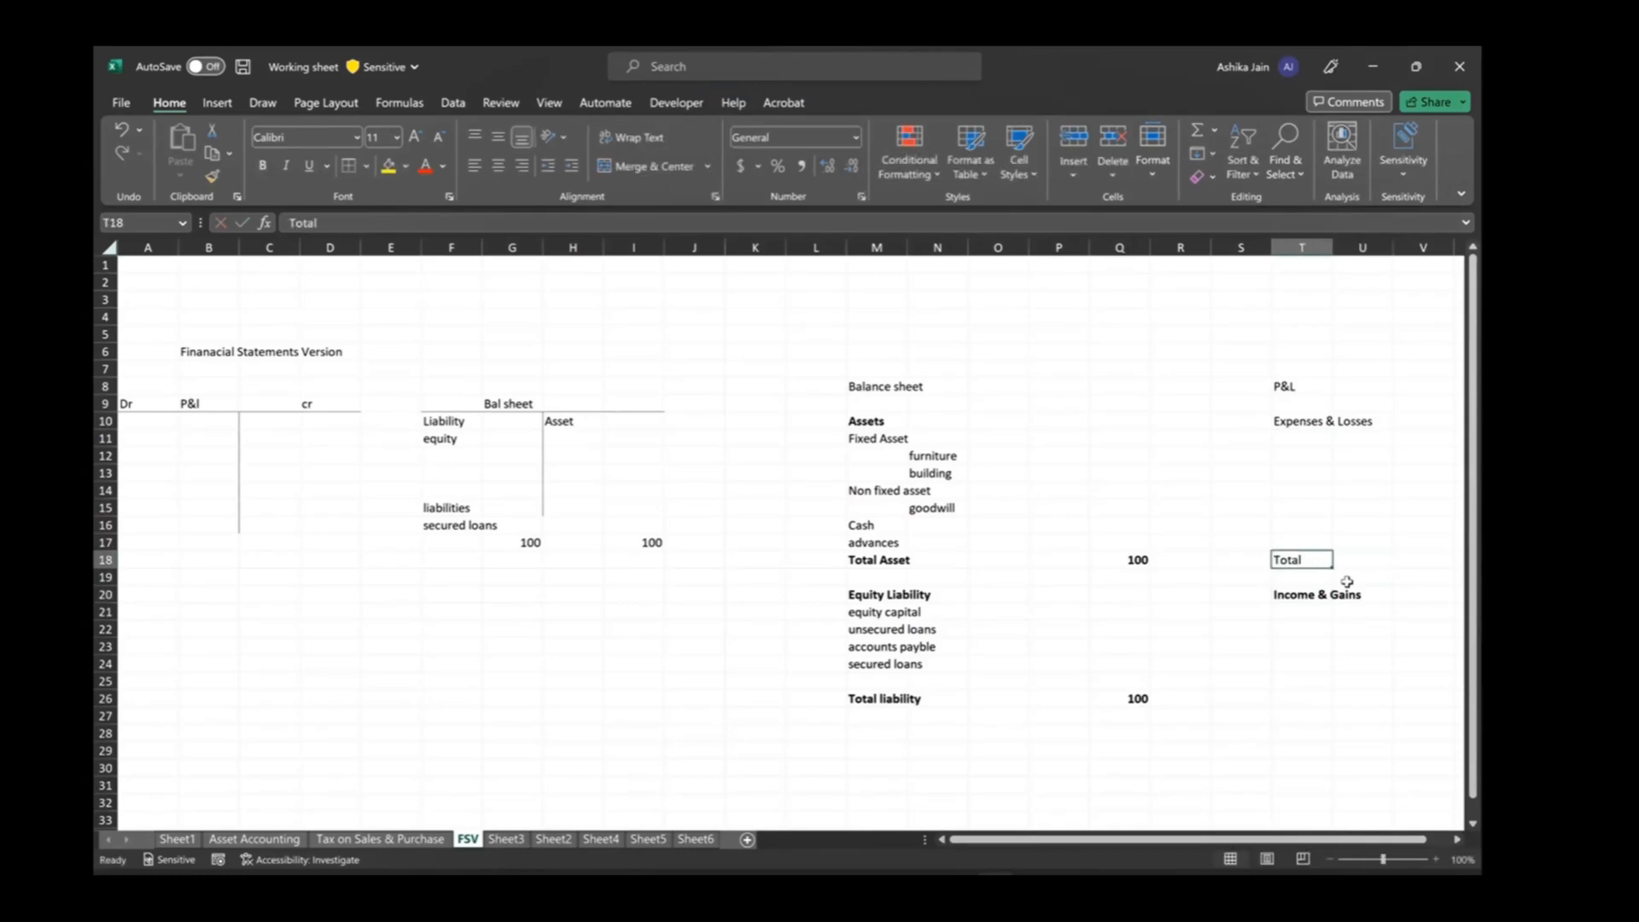
pyautogui.hotkey('ctrl', 'b')
pyautogui.click(1300, 699)
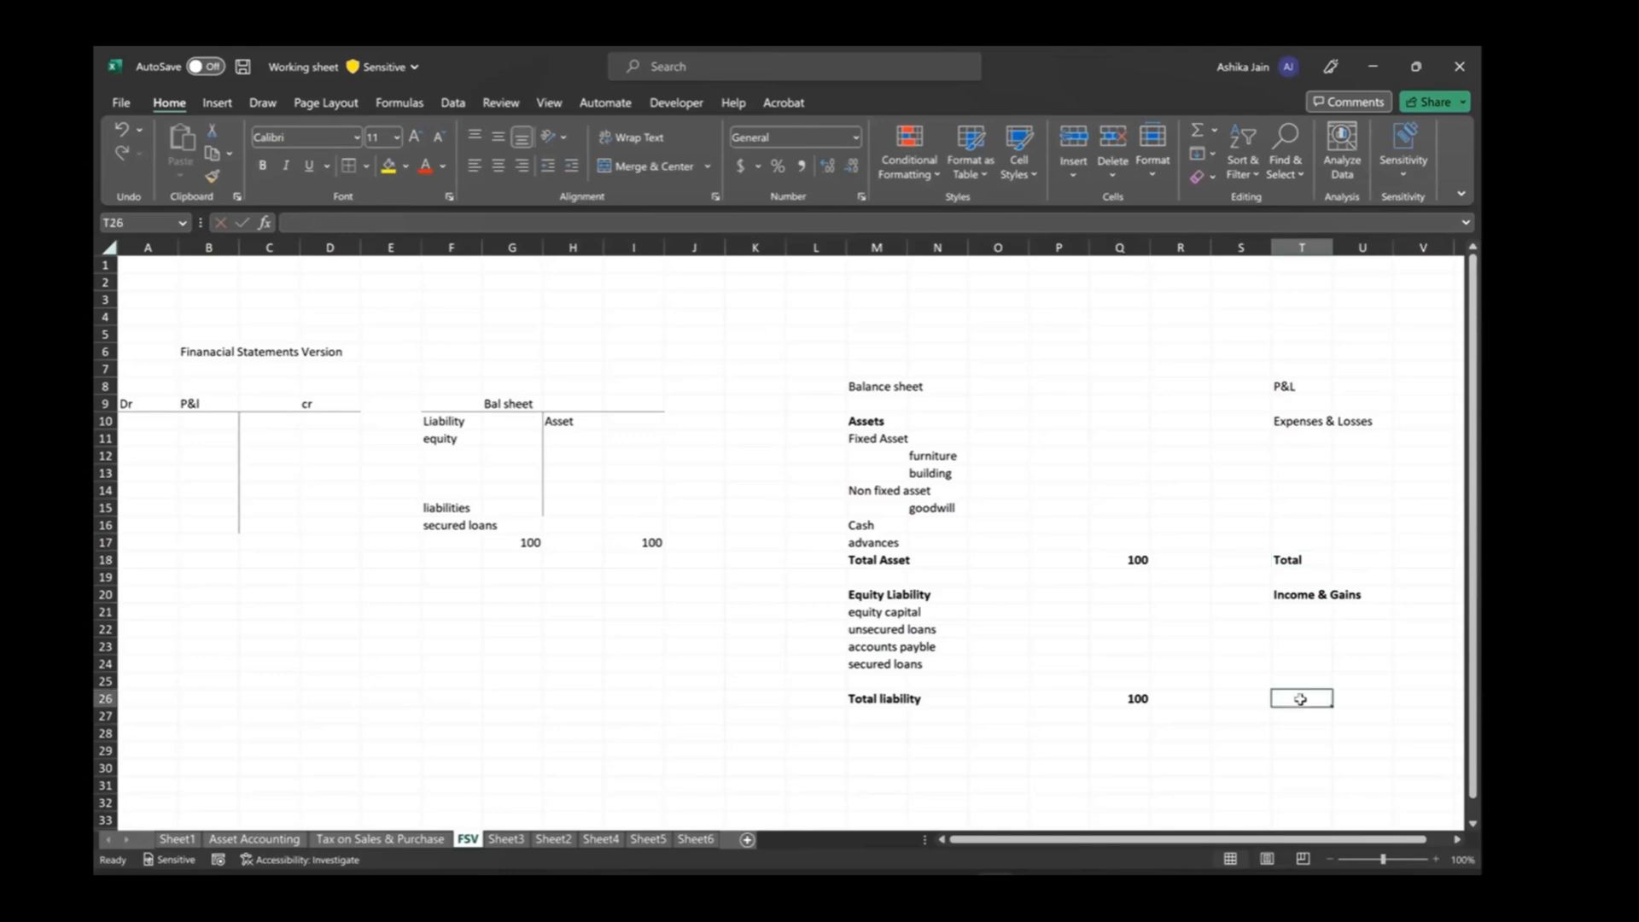
pyautogui.write('Total')
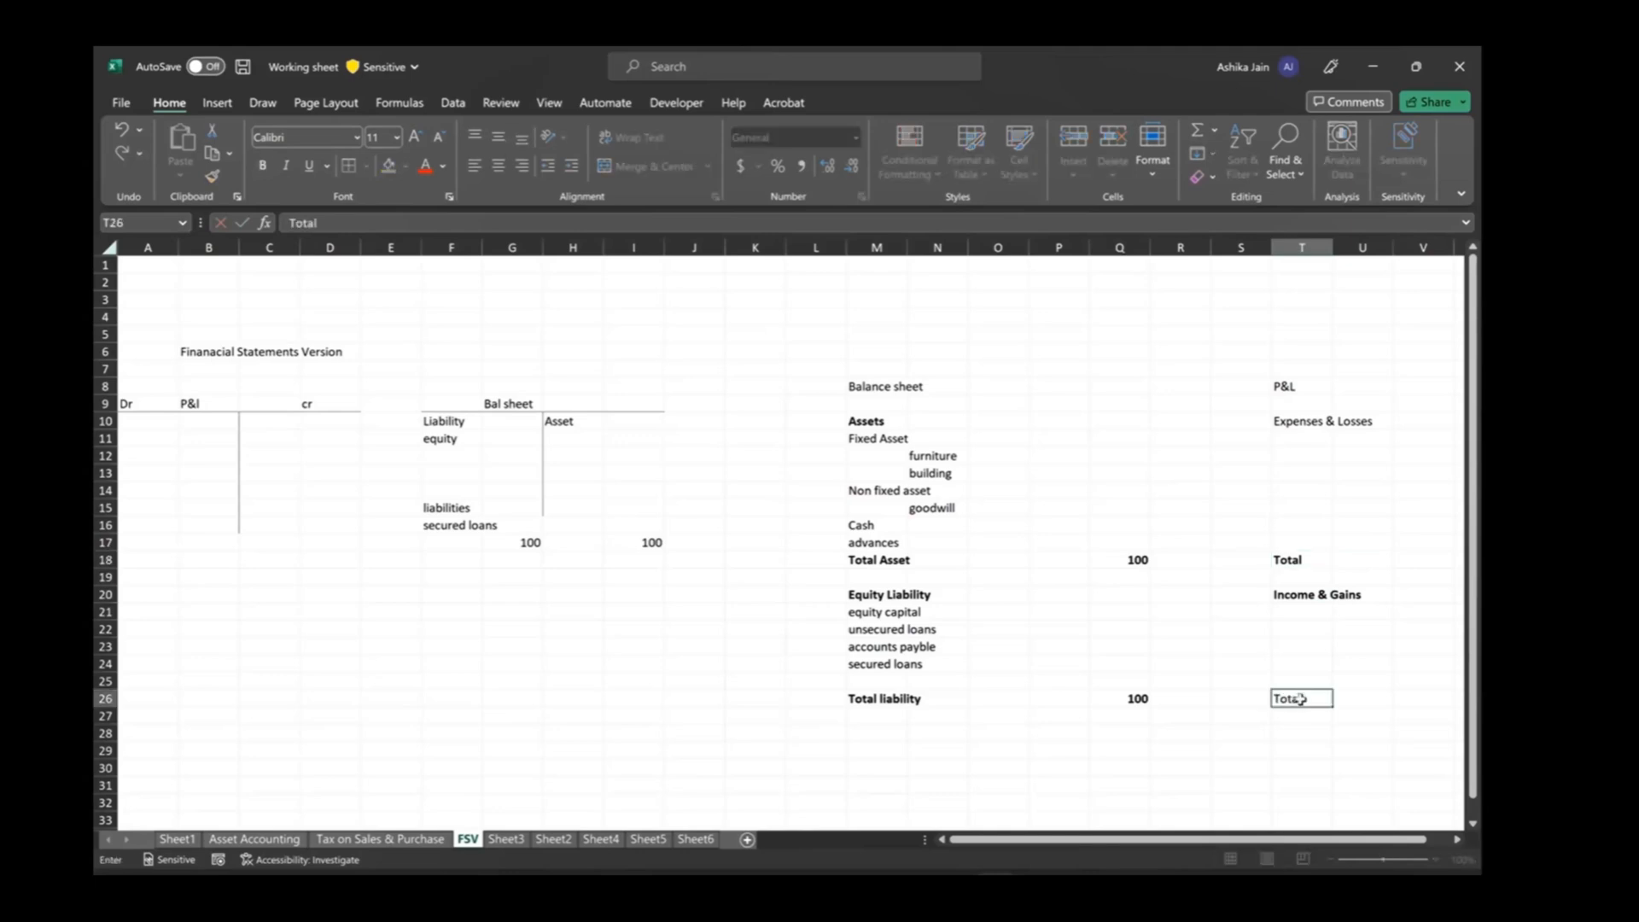
pyautogui.press('Tab')
pyautogui.click(1300, 699)
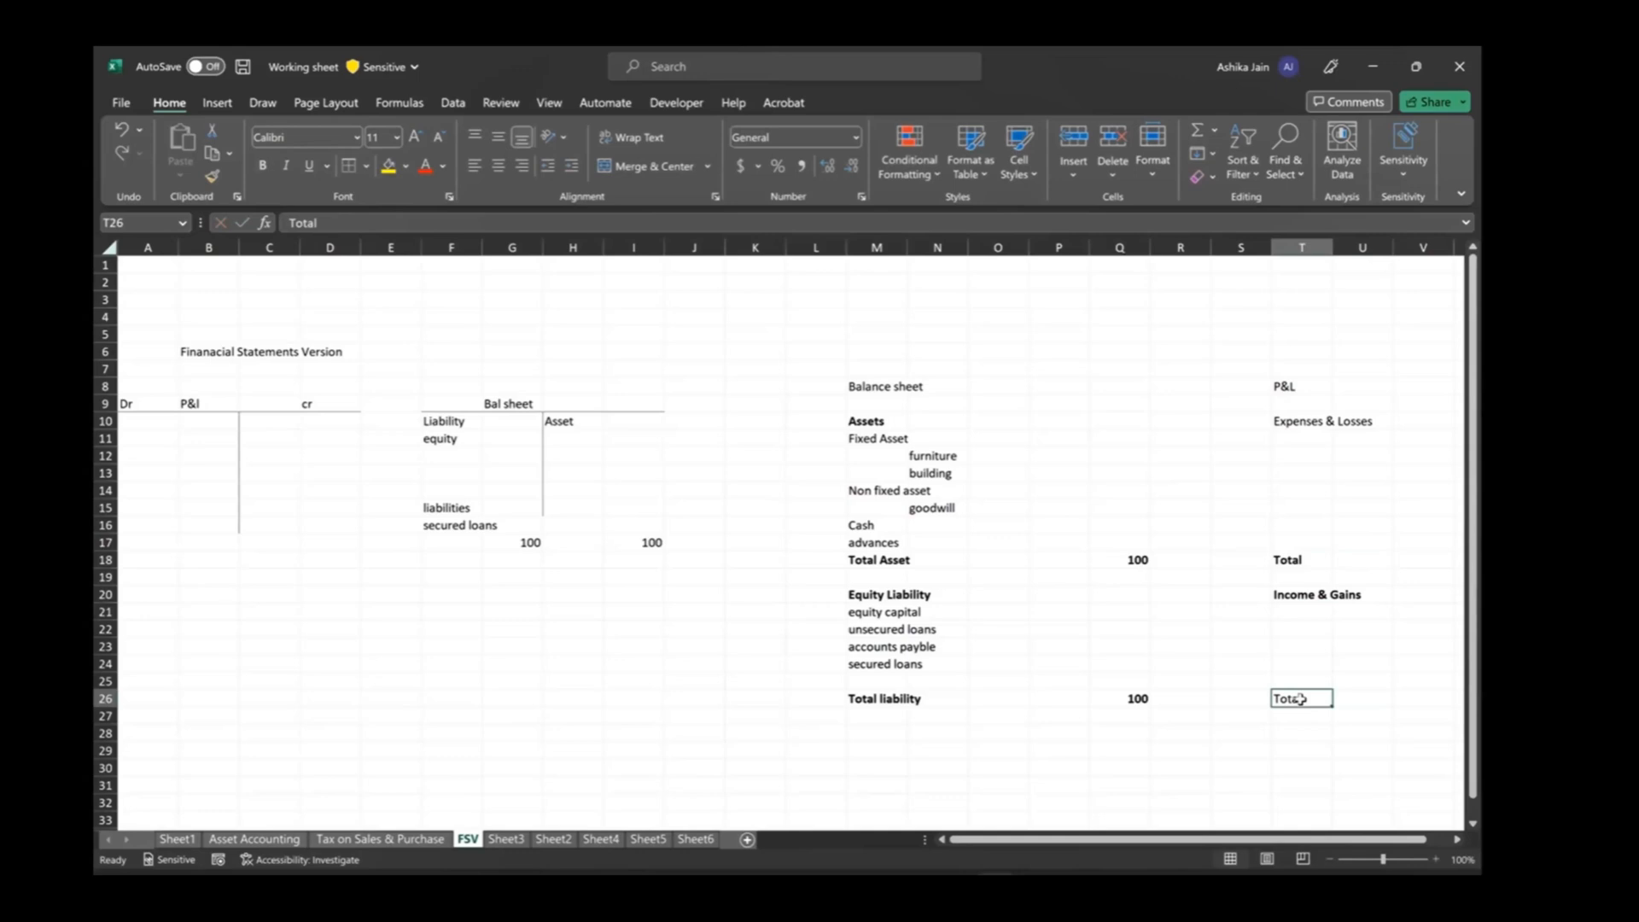
# List Purchase ac in T11, salary in T12 and wages in T13 under Expenses & Losses.
pyautogui.click(1302, 437)
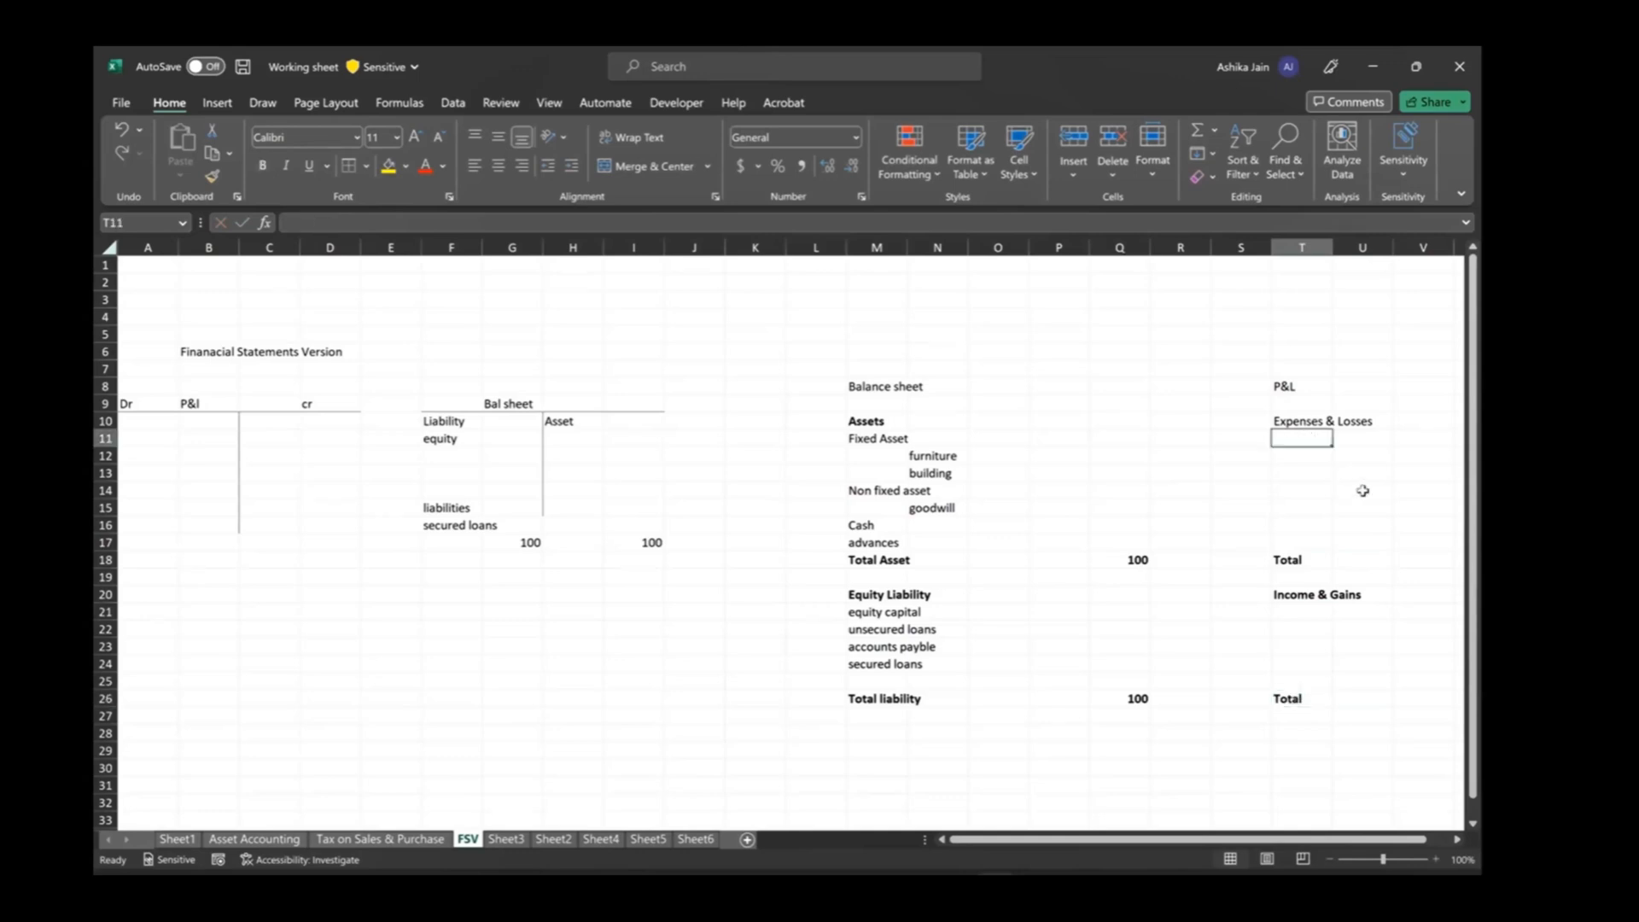
pyautogui.write('Pur')
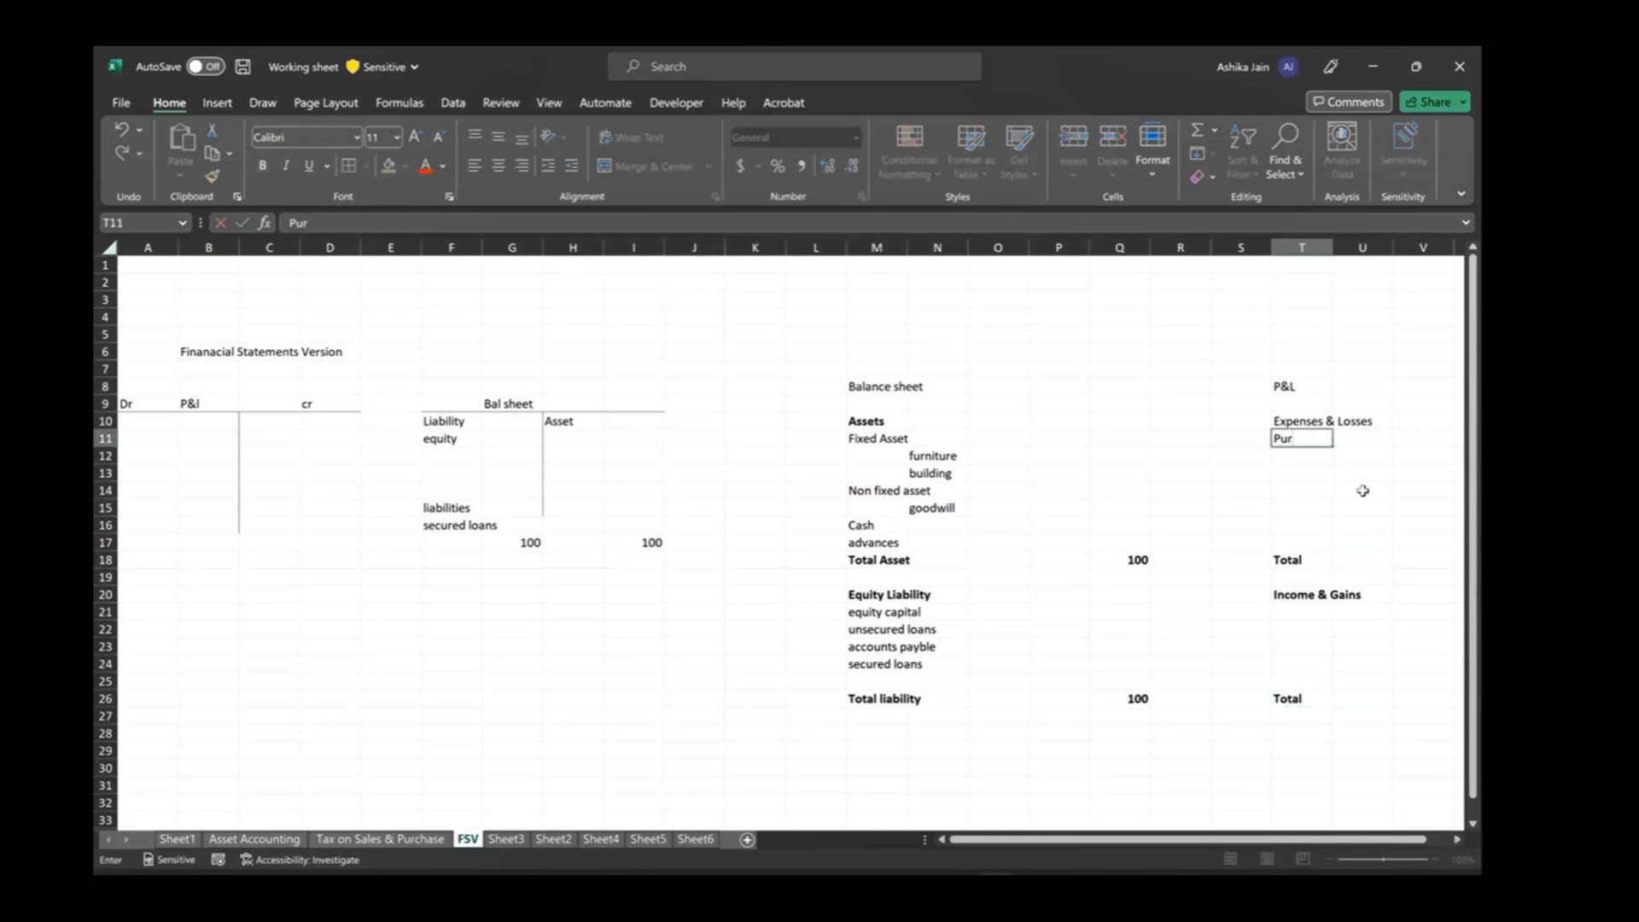
pyautogui.write('chase ac')
pyautogui.press('Return')
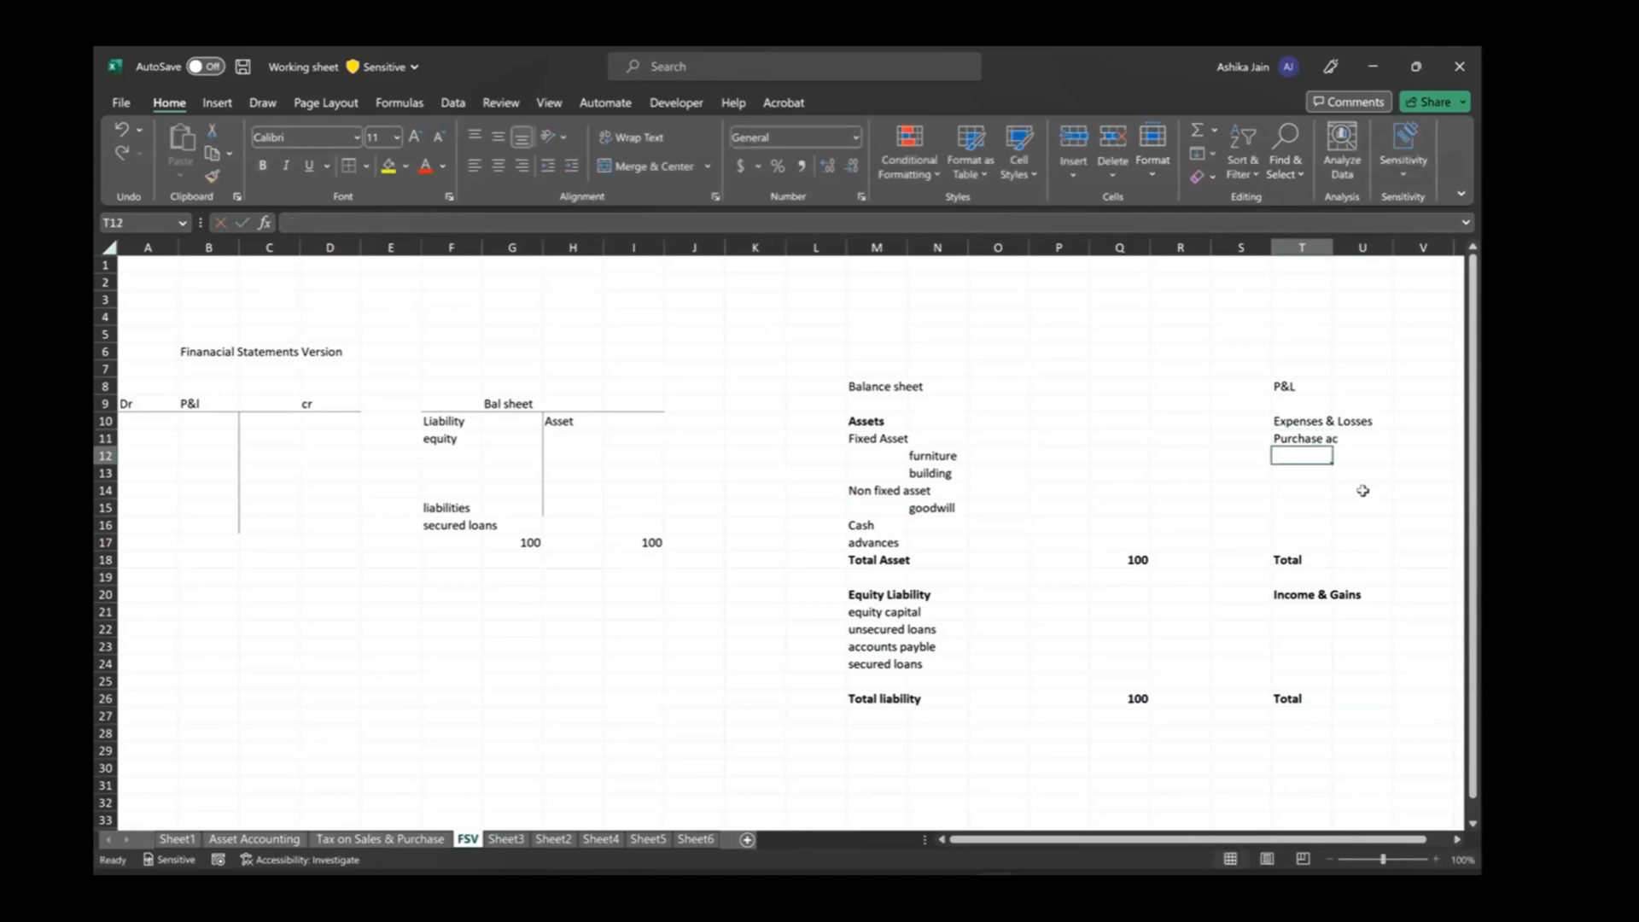
pyautogui.write('salary')
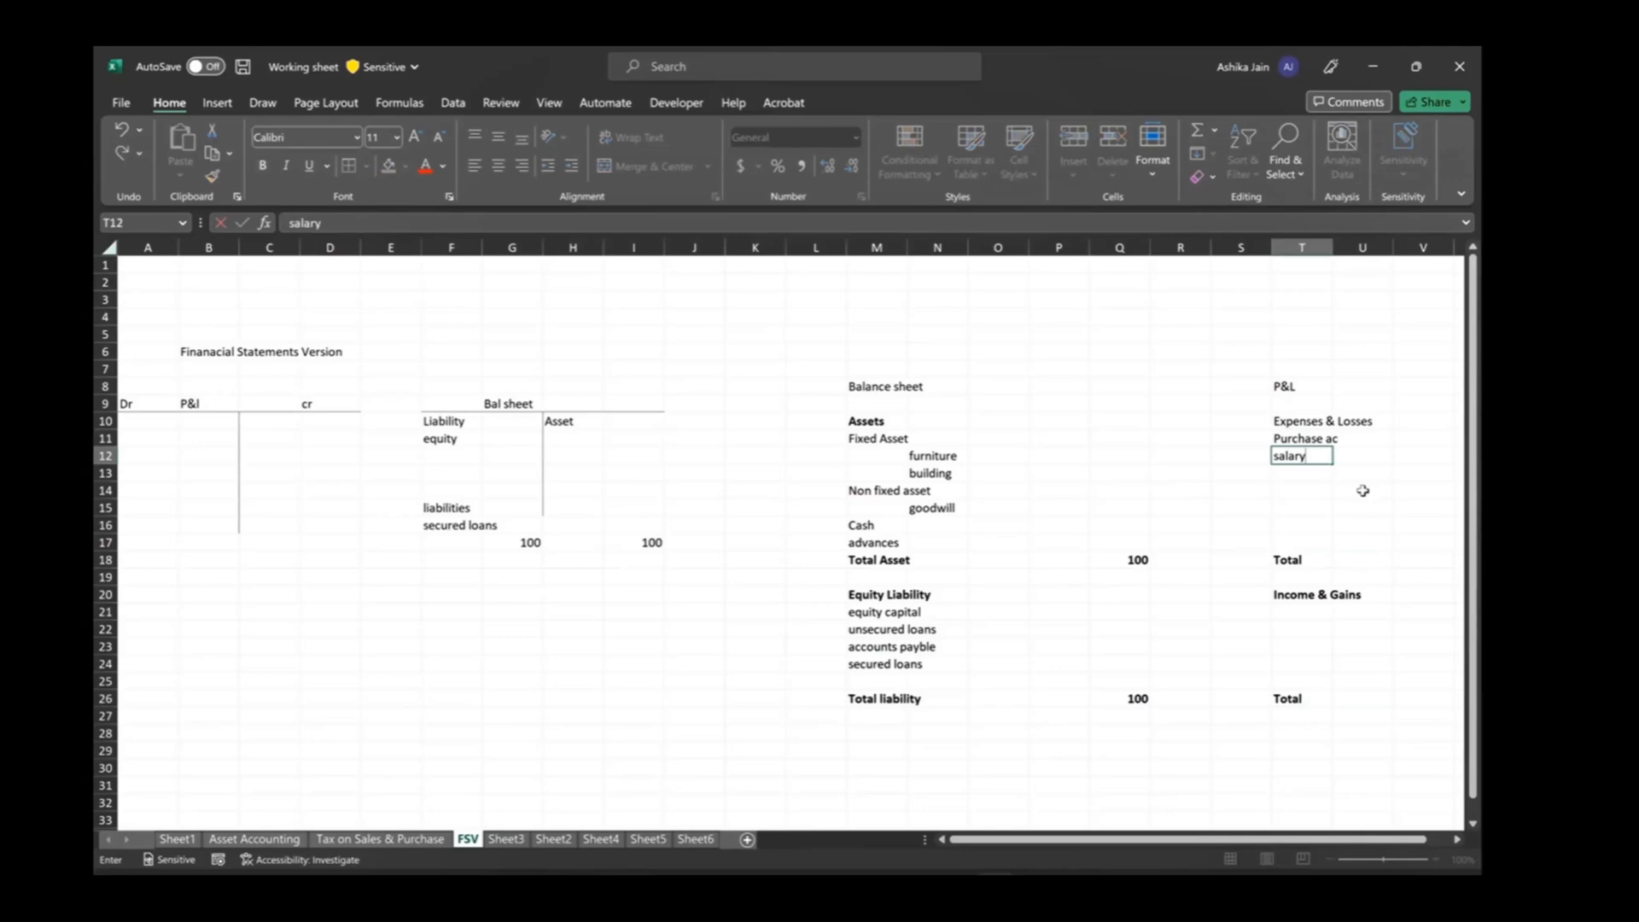
pyautogui.press('Return')
pyautogui.write('wags')
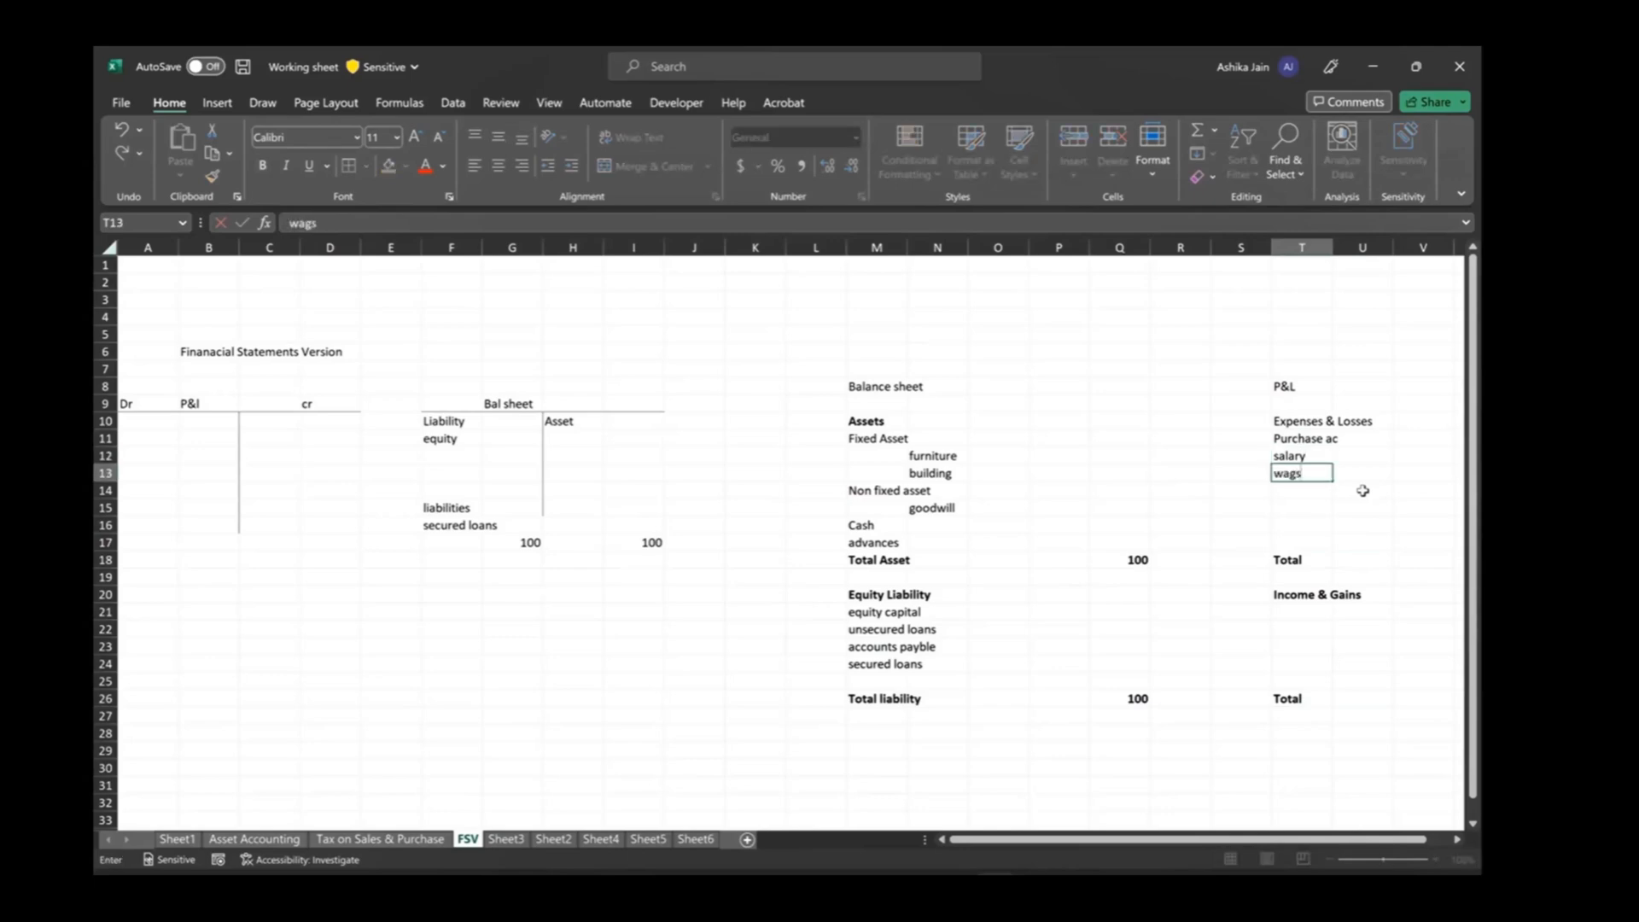
pyautogui.press('BackSpace')
pyautogui.write('es')
pyautogui.press('Return')
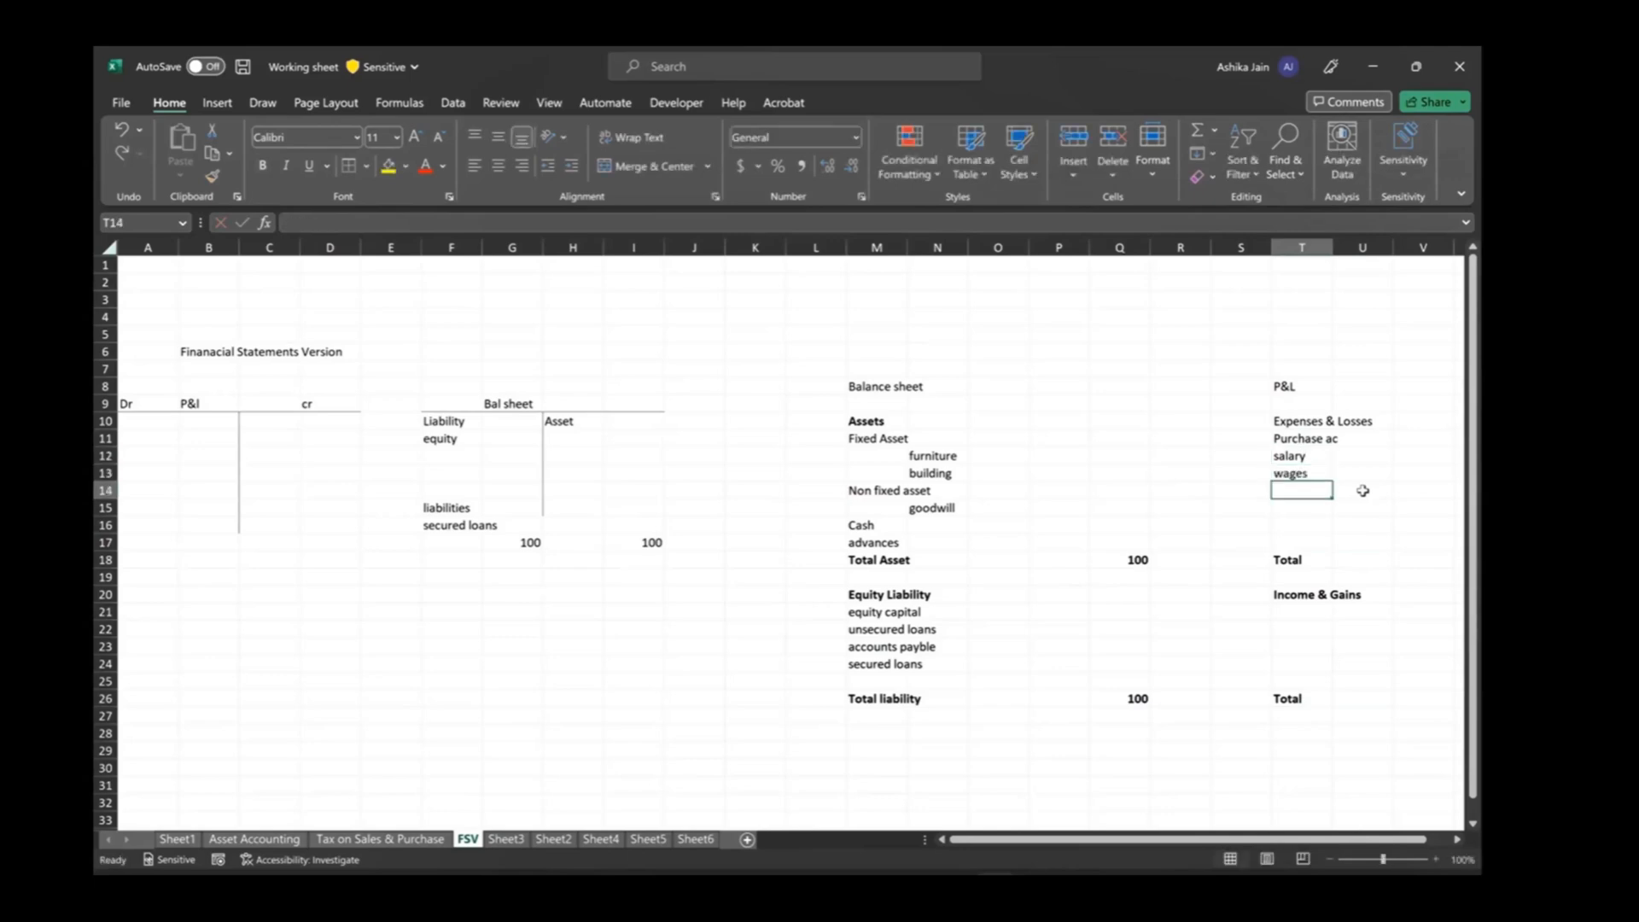
# Continue the expense list with commission in T14, rent in T15 and interest in T16.
pyautogui.write('commission')
pyautogui.press('Return')
pyautogui.write('rent')
pyautogui.press('Return')
pyautogui.write('interest')
pyautogui.press('Return')
# Make the Expenses & Losses heading in T10 bold.
pyautogui.press('Up')
pyautogui.press('Up')
pyautogui.press('Up')
pyautogui.press('Up')
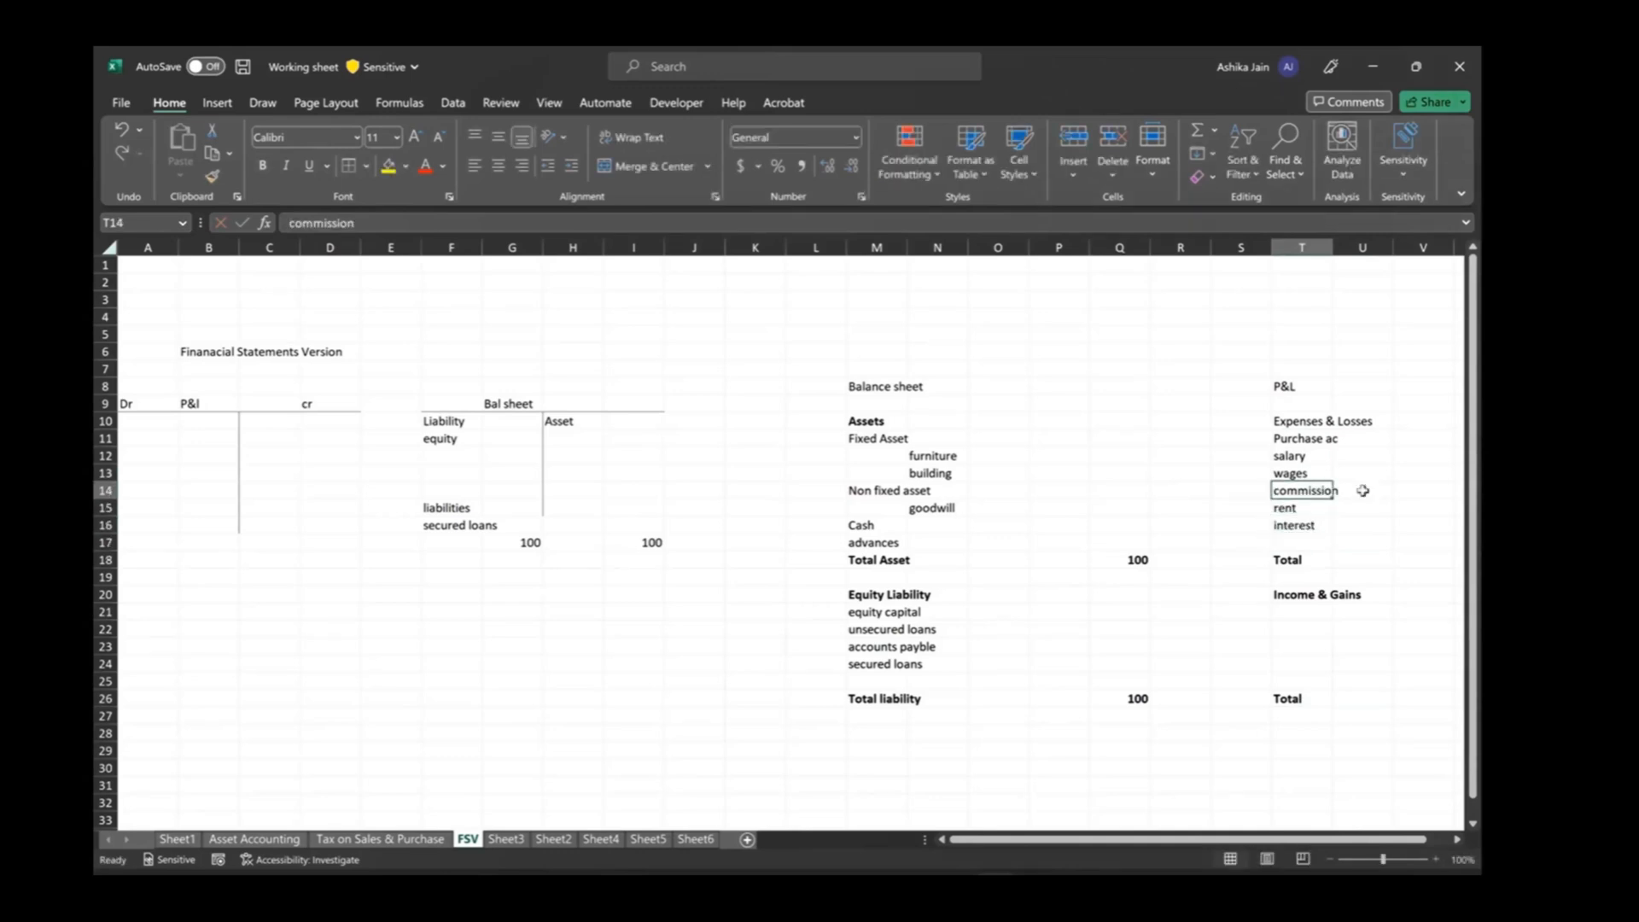
pyautogui.press('Down')
pyautogui.click(1310, 422)
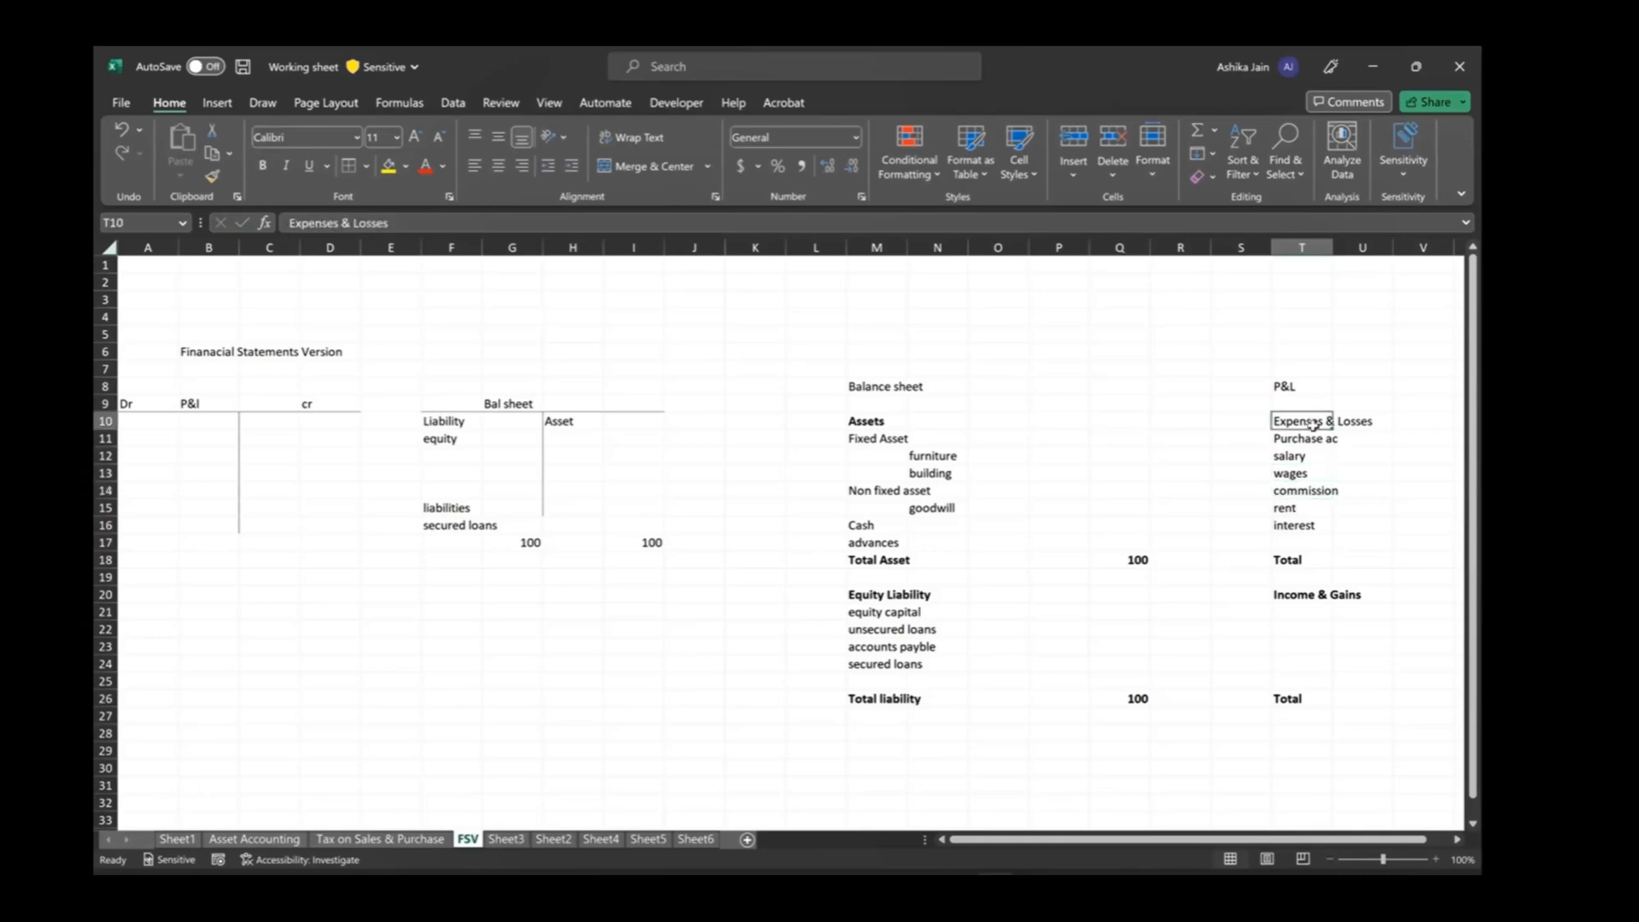
pyautogui.hotkey('ctrl', 'b')
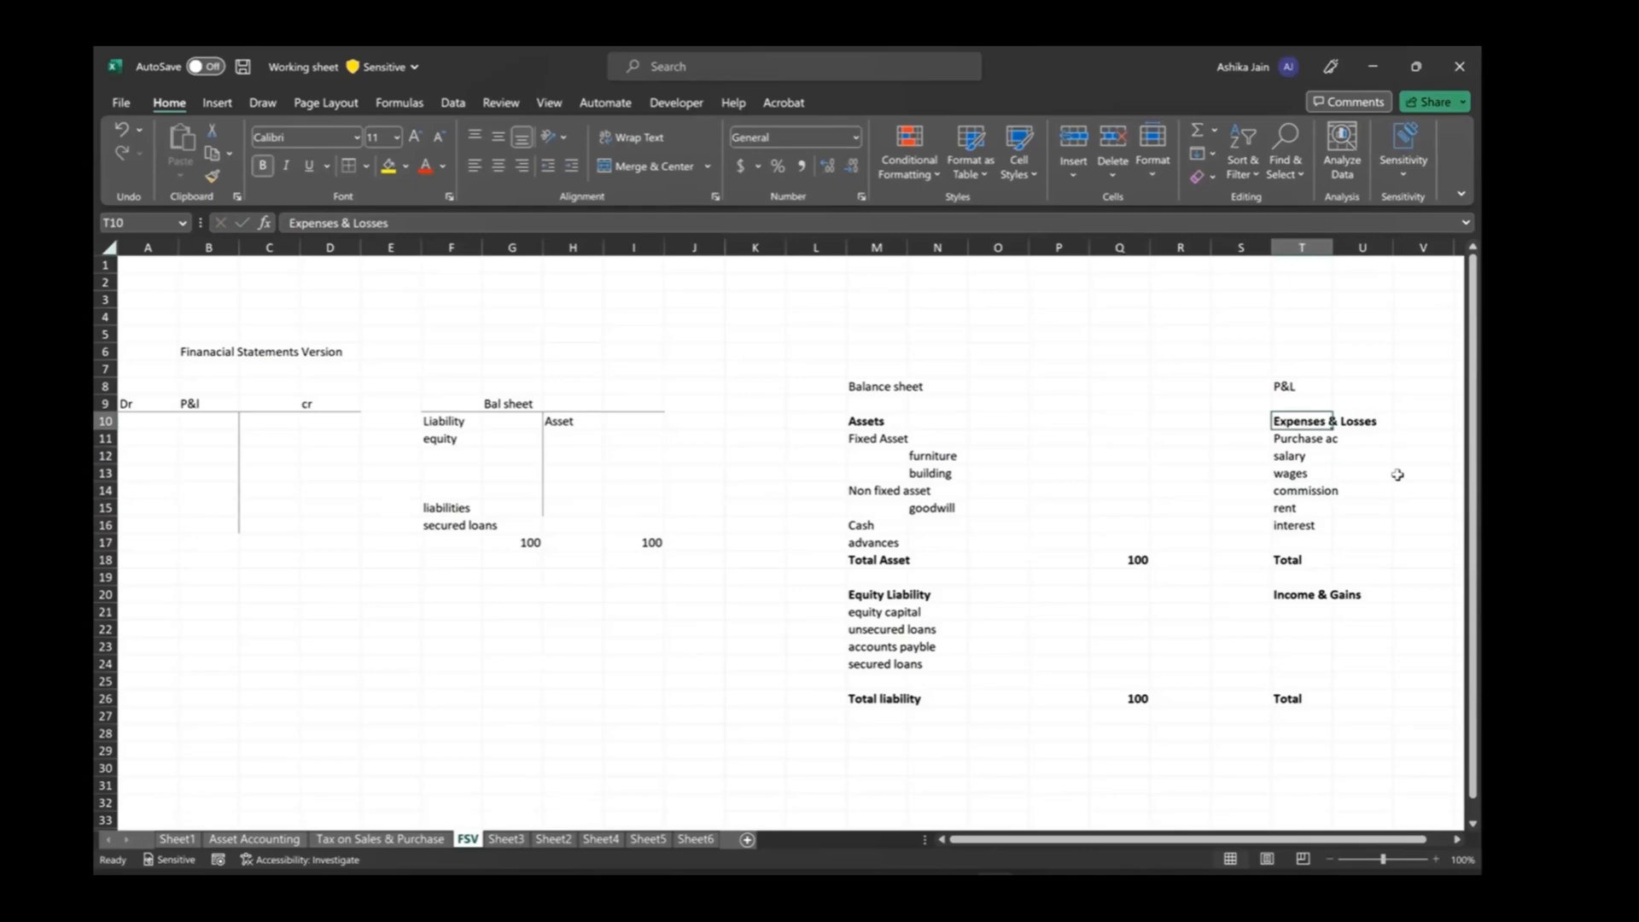
# Enter Sales ac in T21 and commission in T22 under Income & Gains.
pyautogui.click(1305, 612)
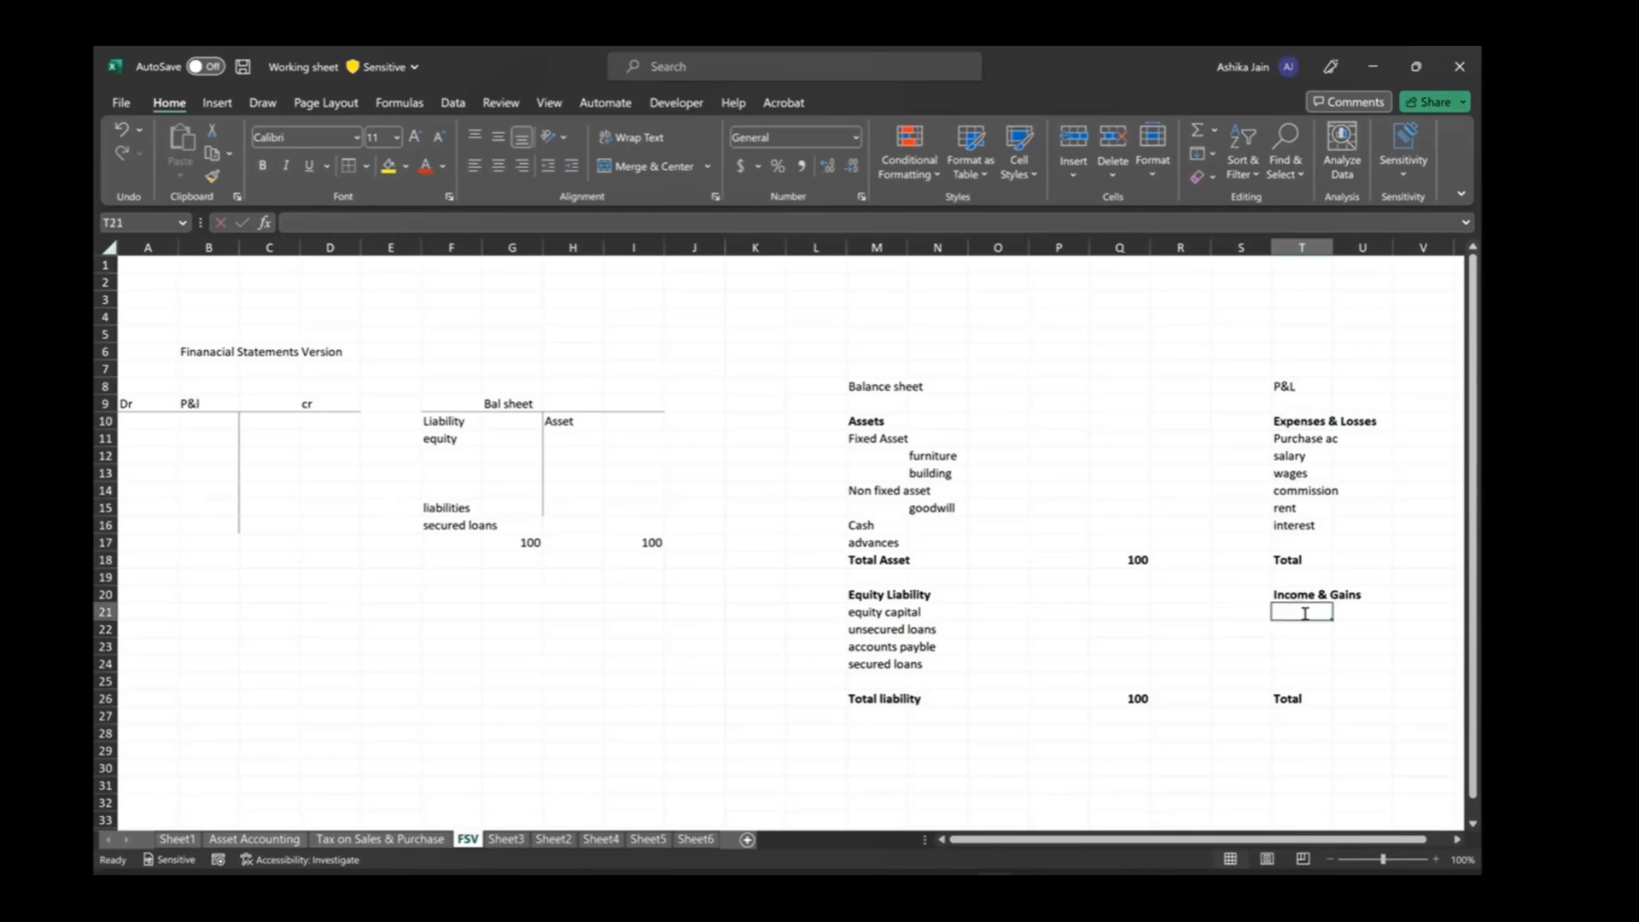
pyautogui.write('Sales ac')
pyautogui.press('Return')
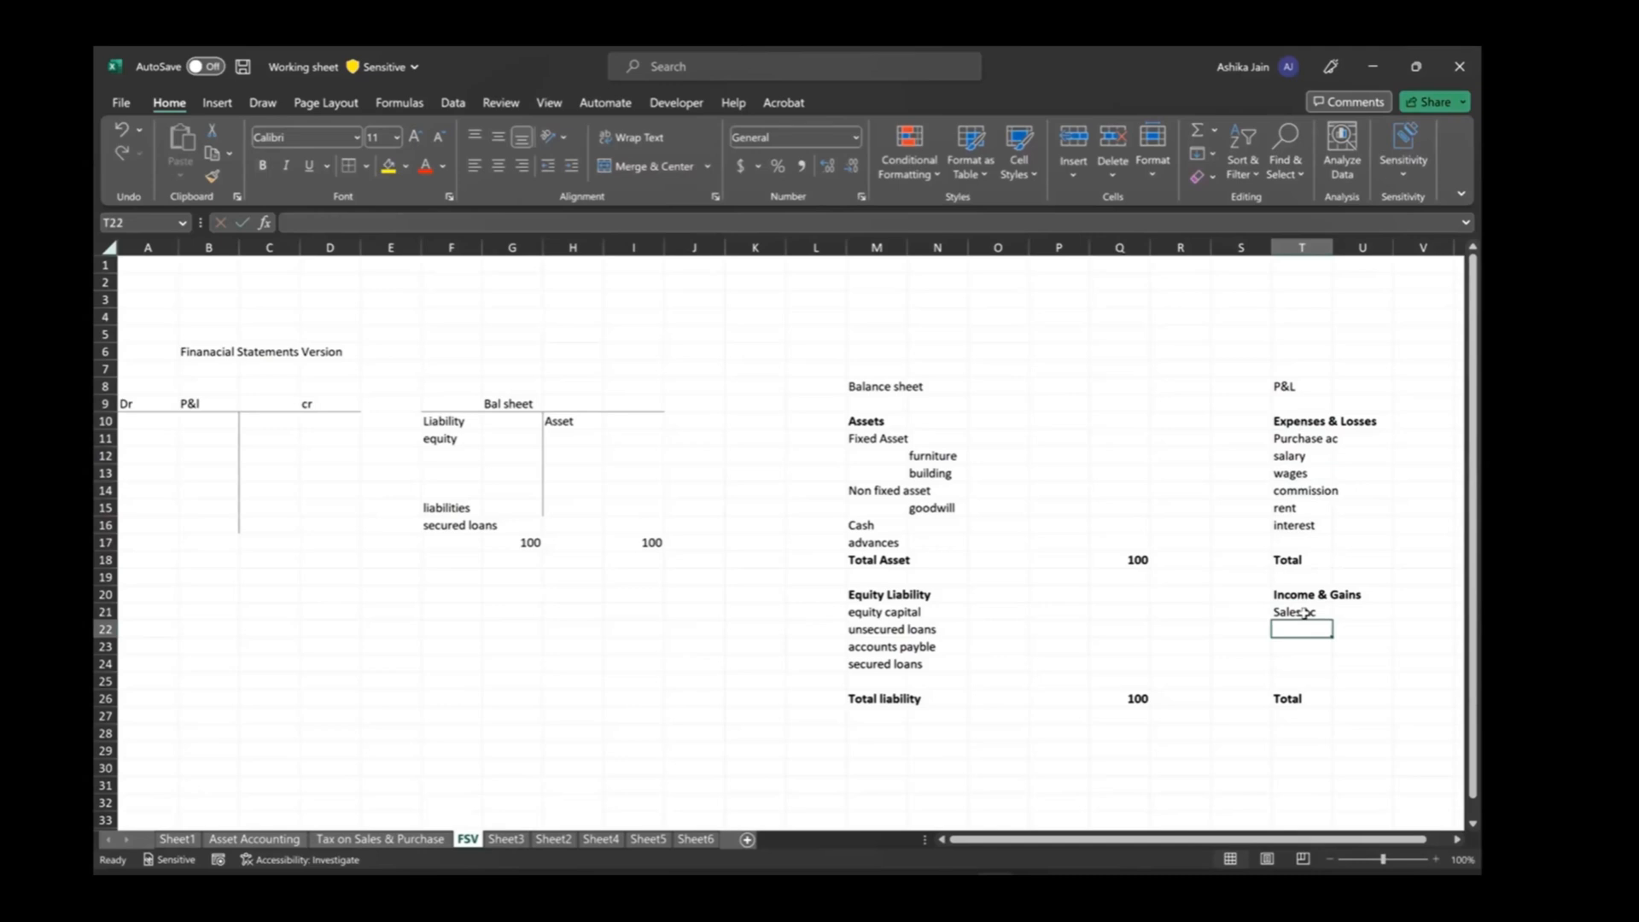
pyautogui.write('comming')
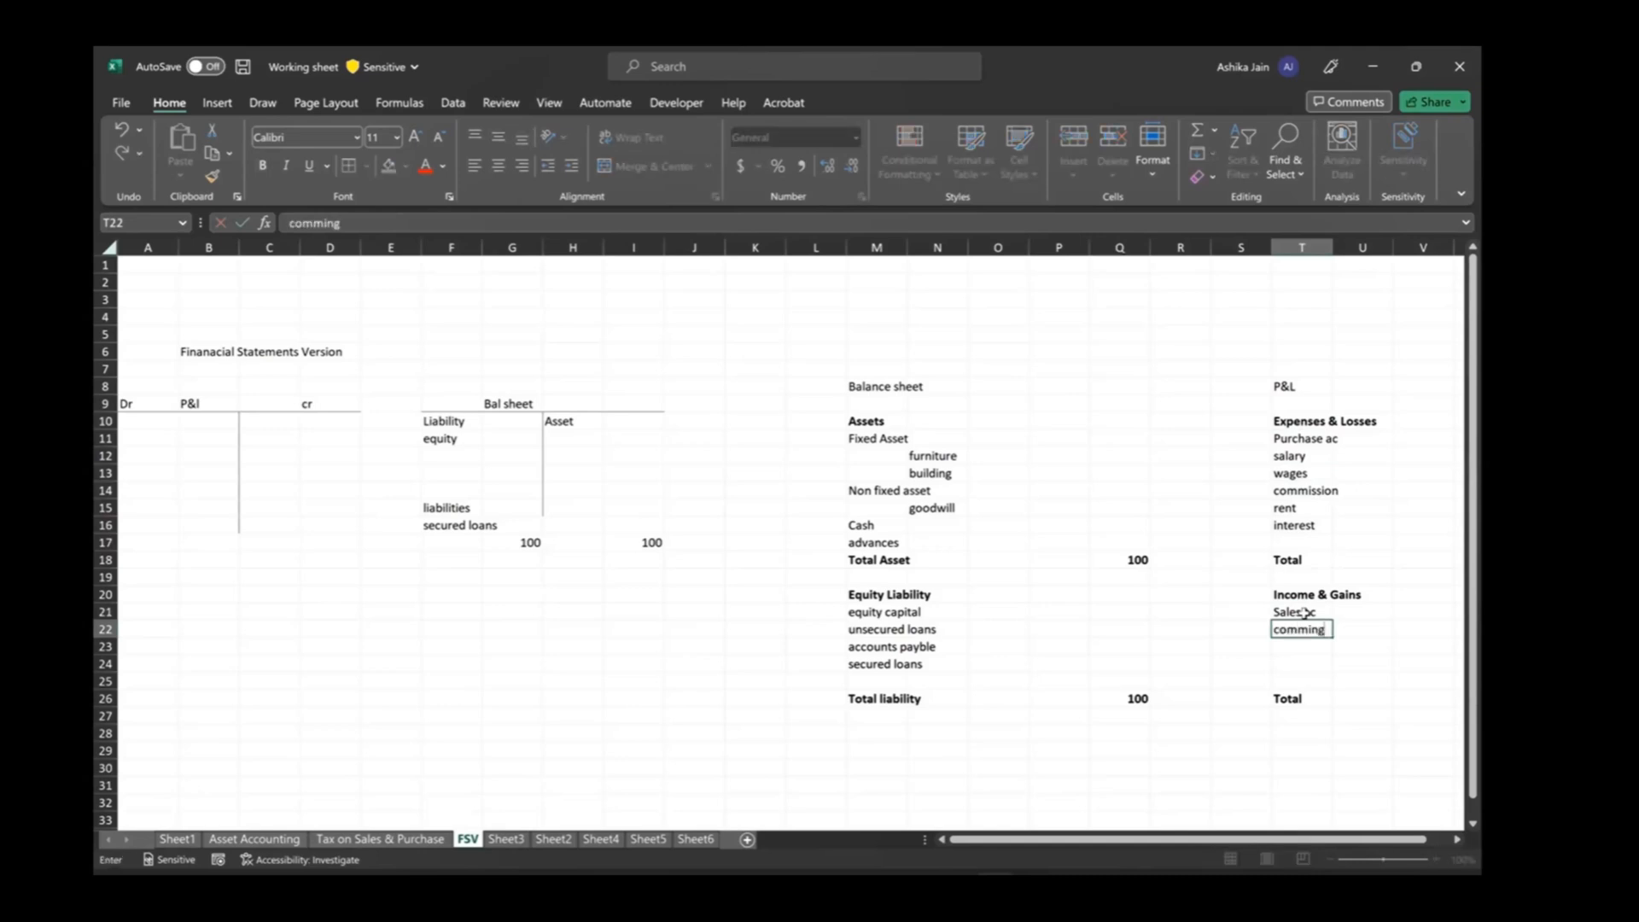
pyautogui.press('BackSpace')
pyautogui.press('BackSpace')
pyautogui.press('BackSpace')
pyautogui.write('ission')
pyautogui.press('Return')
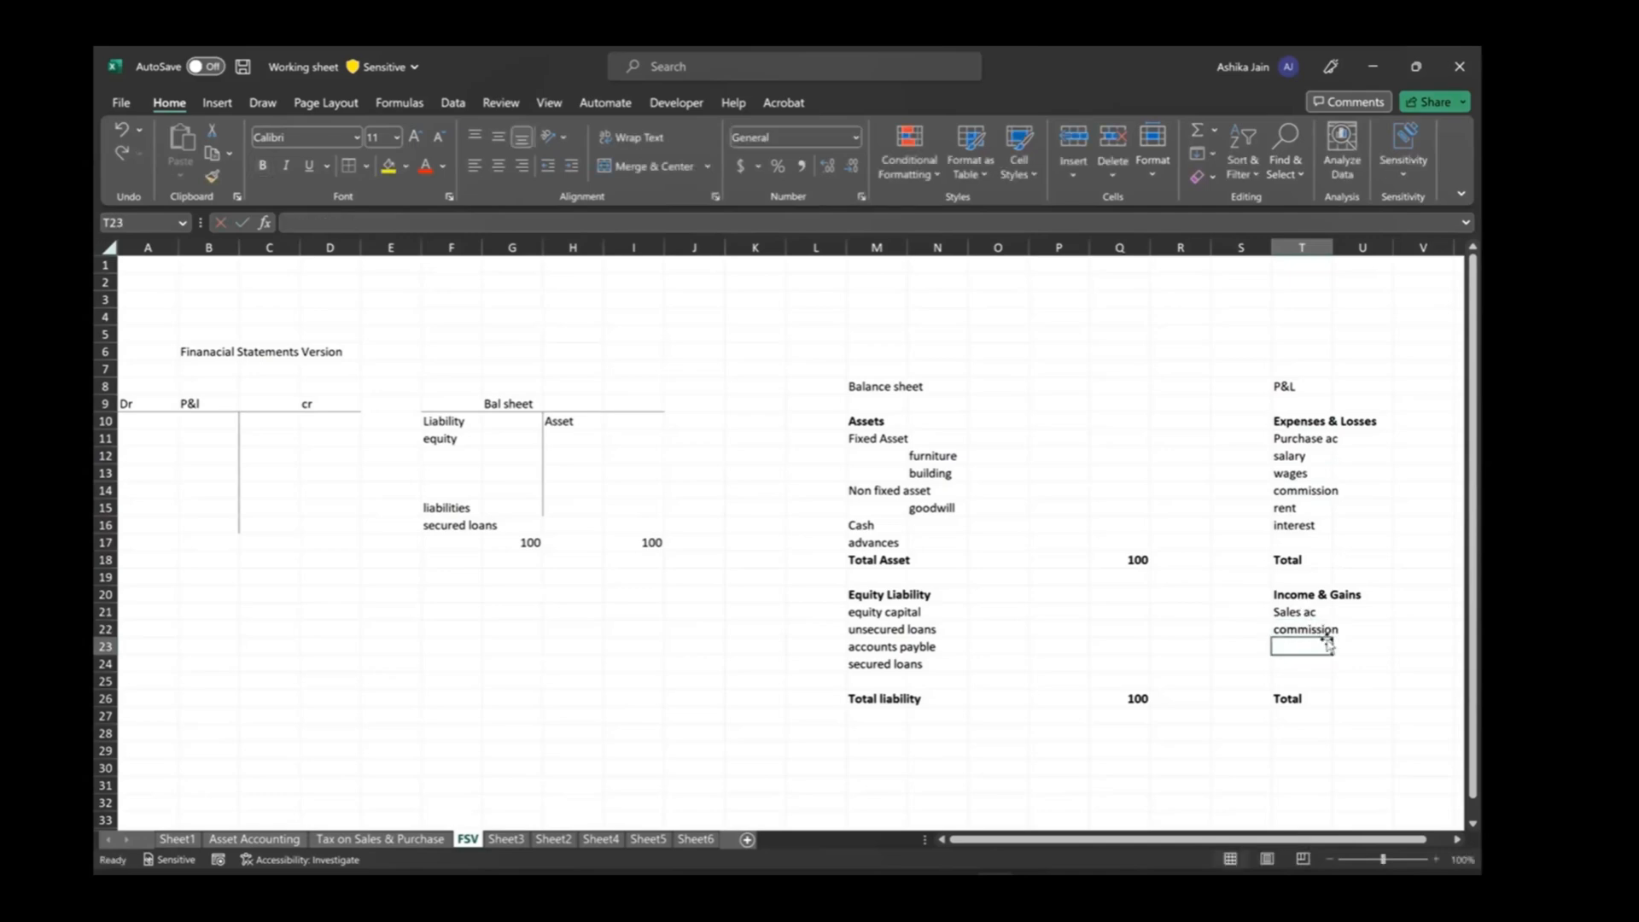
# Add Closing stock in T23 under Income & Gains.
pyautogui.write('Closing sto')
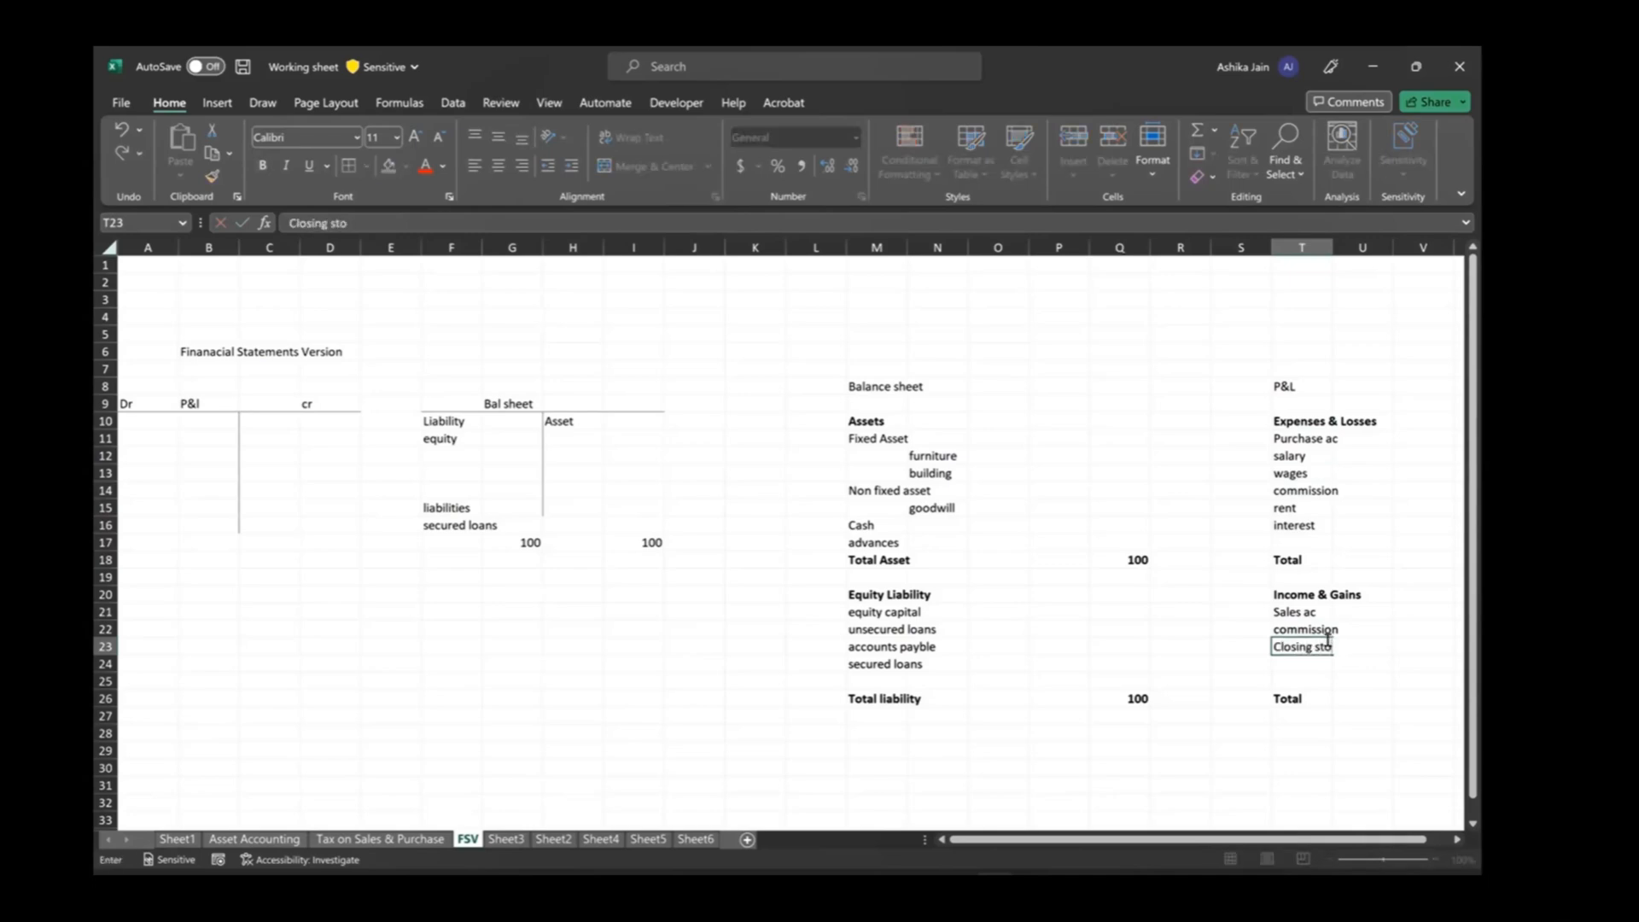
pyautogui.write('ck')
pyautogui.press('Return')
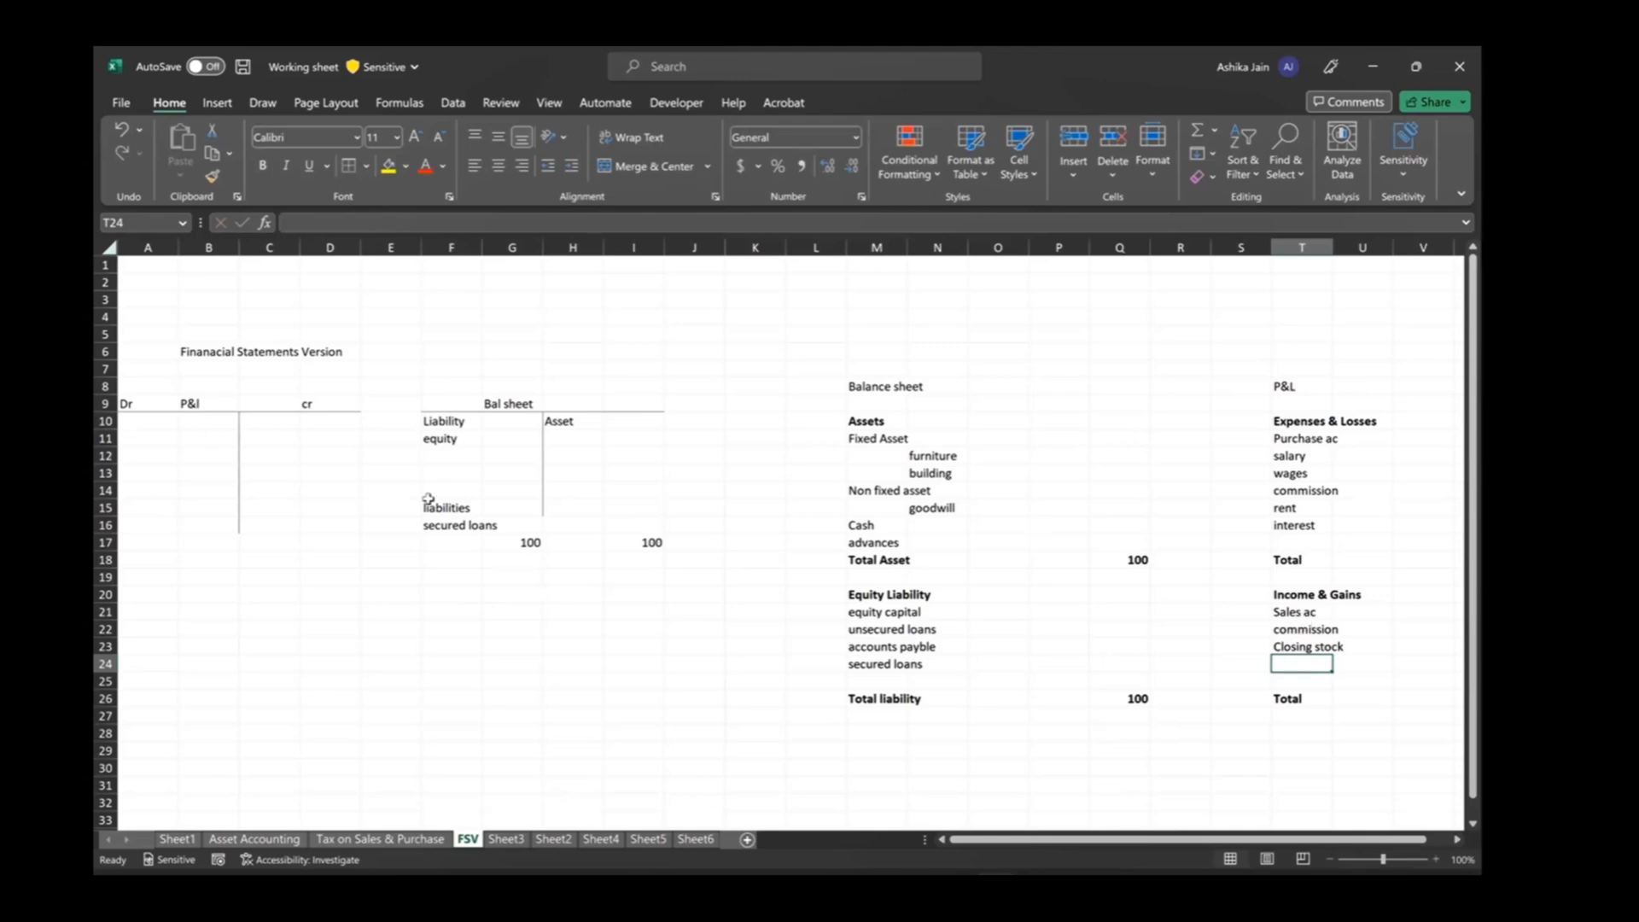
pyautogui.moveTo(275, 425); pyautogui.dragTo(277, 461)
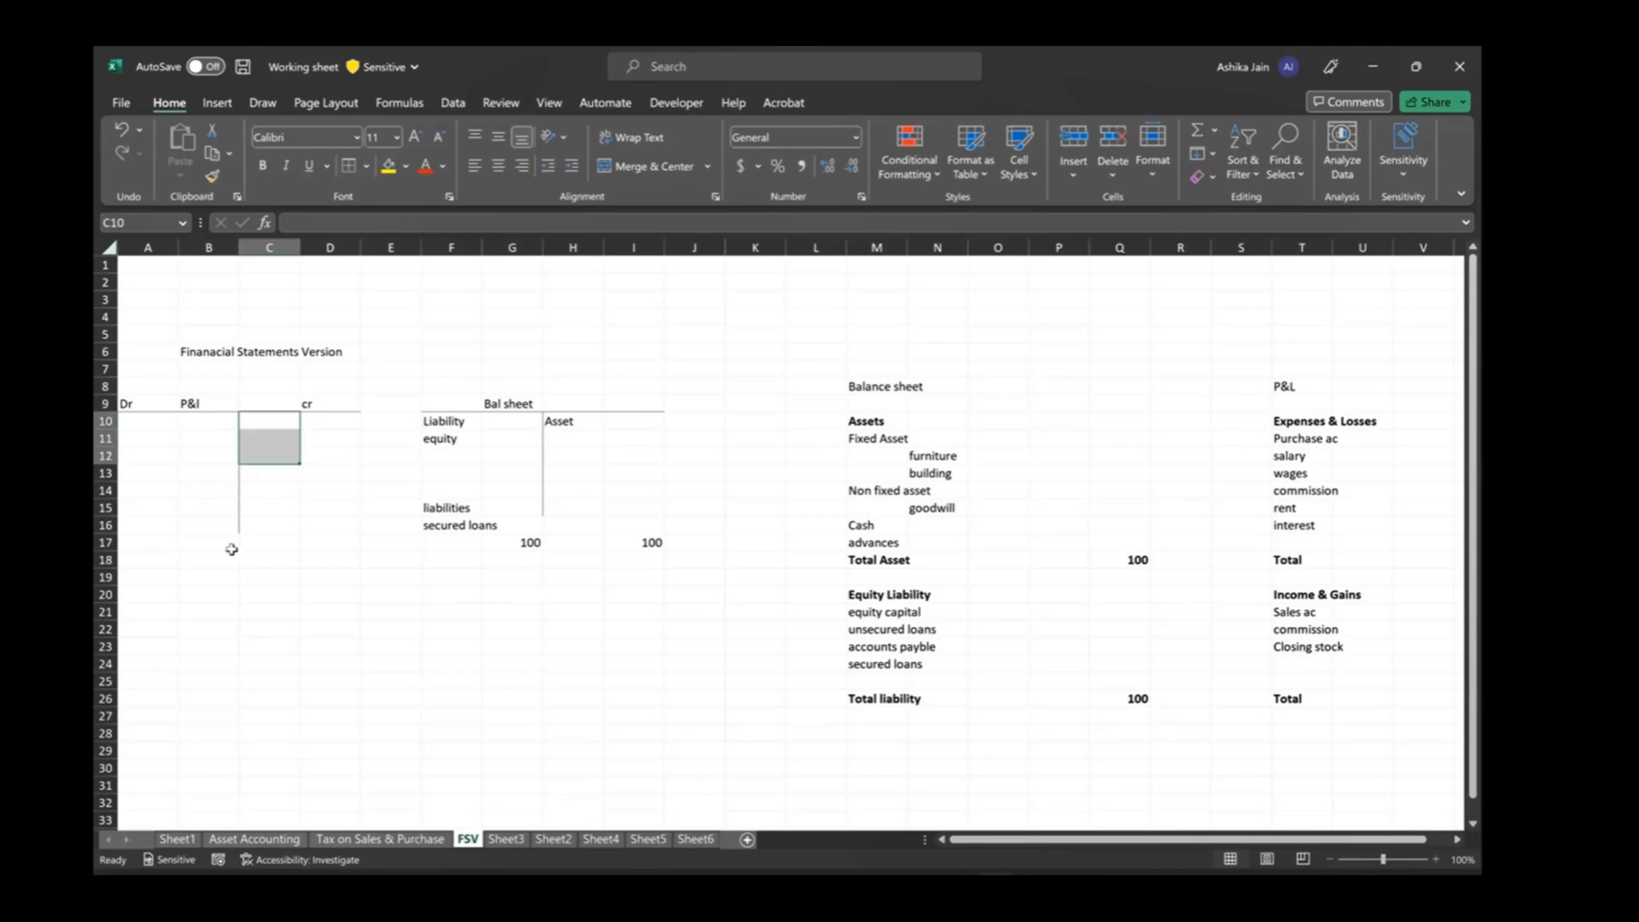
pyautogui.click(330, 542)
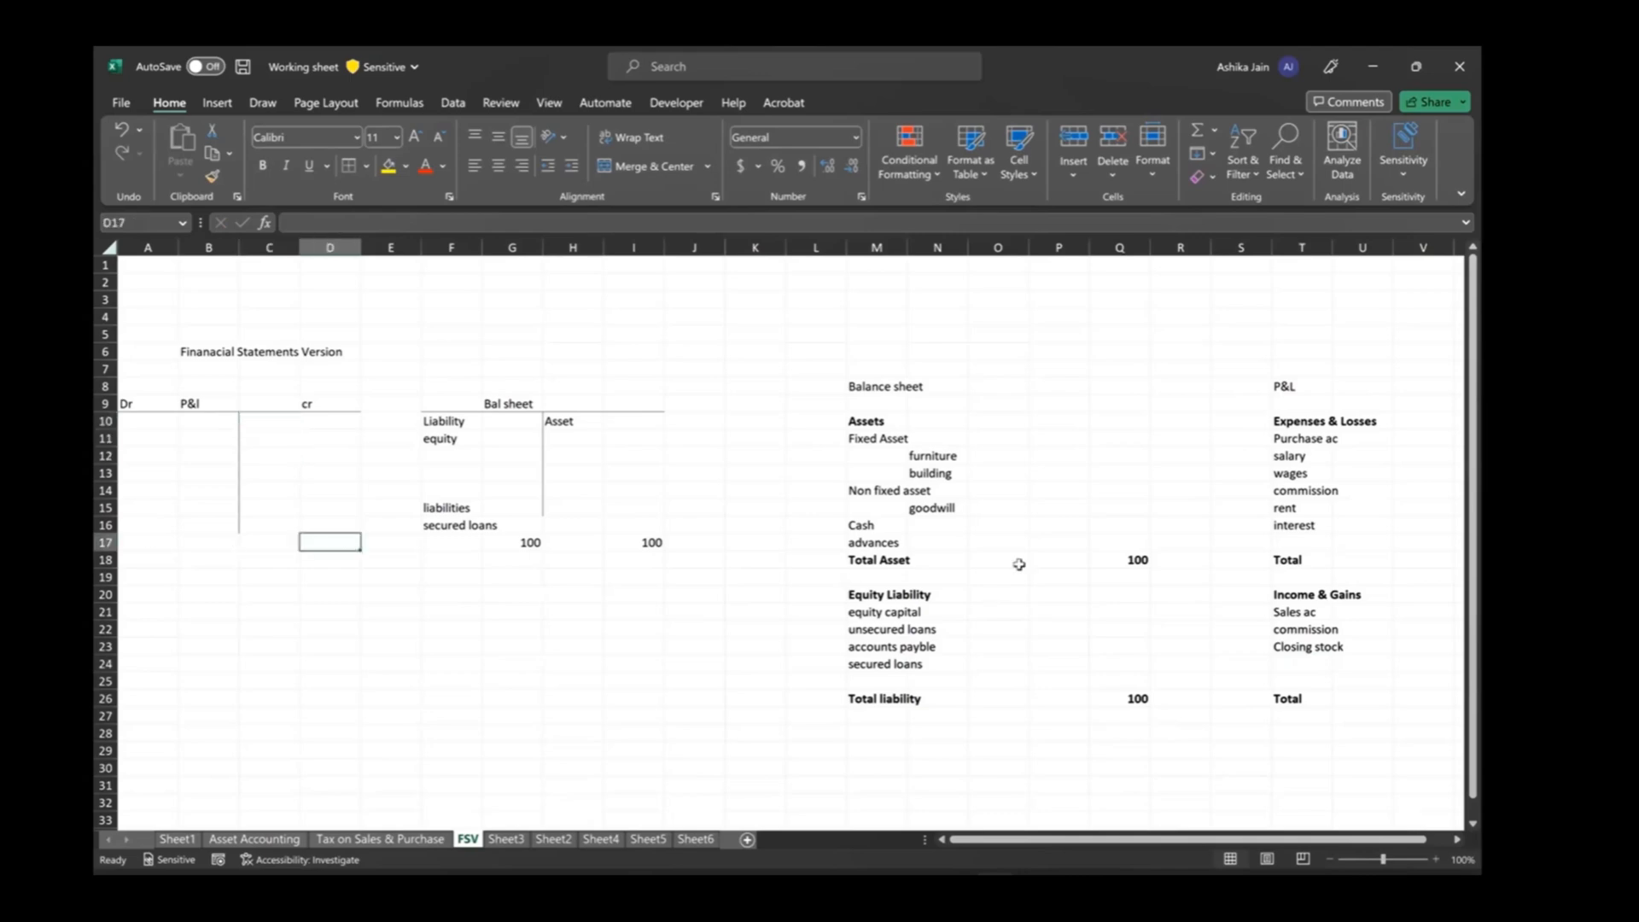
pyautogui.click(872, 372)
pyautogui.moveTo(873, 372); pyautogui.dragTo(1328, 751)
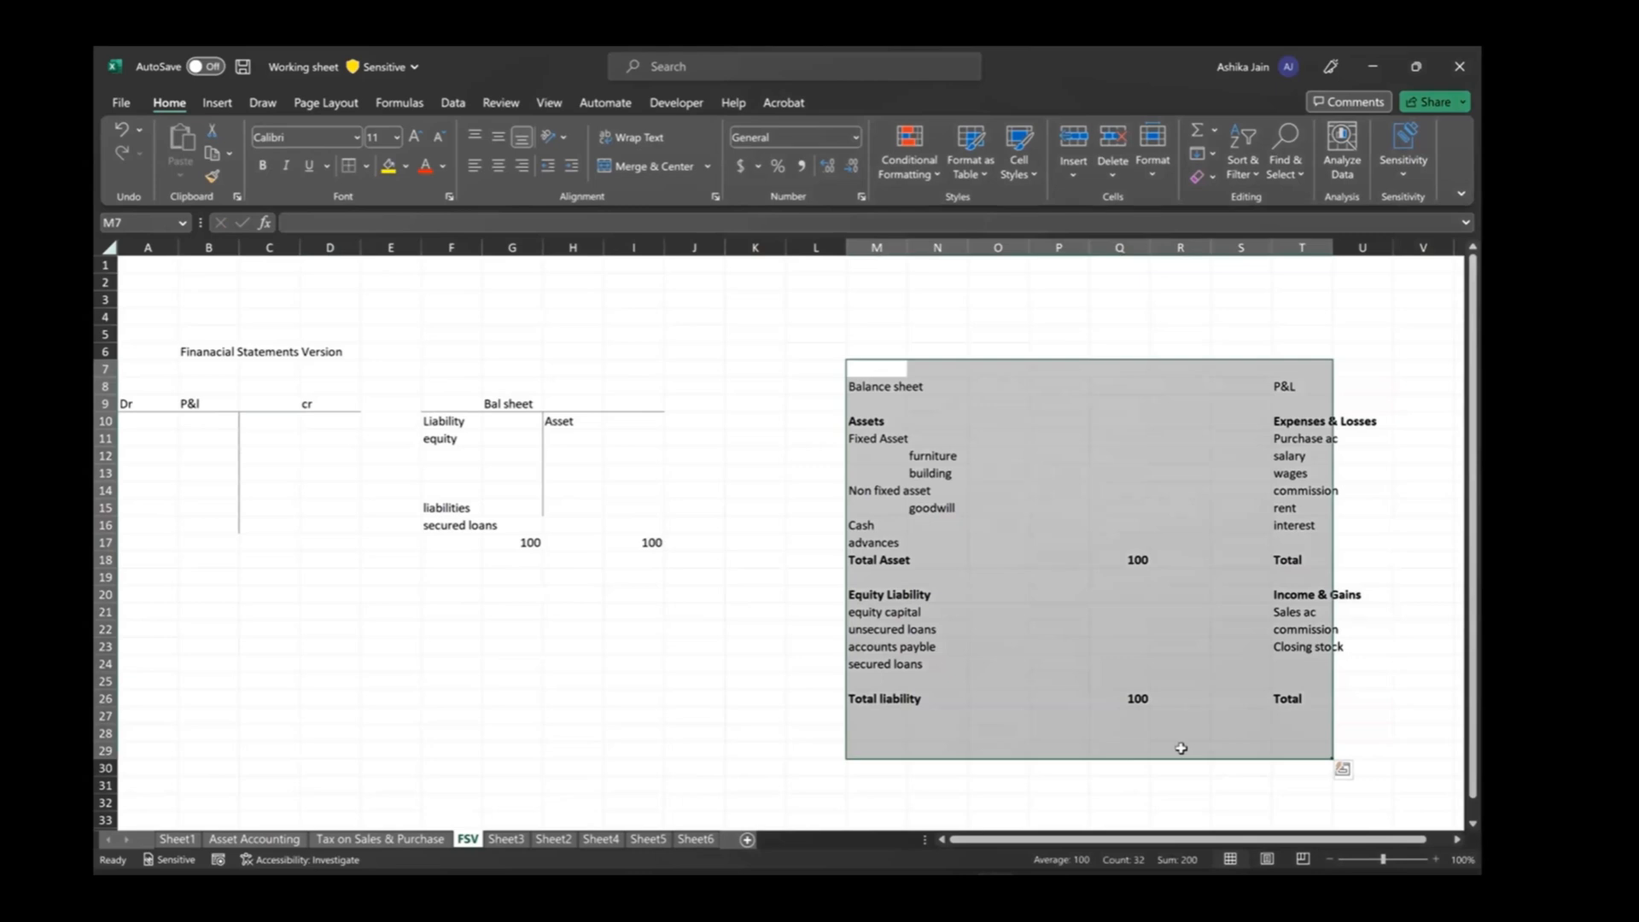
pyautogui.click(710, 696)
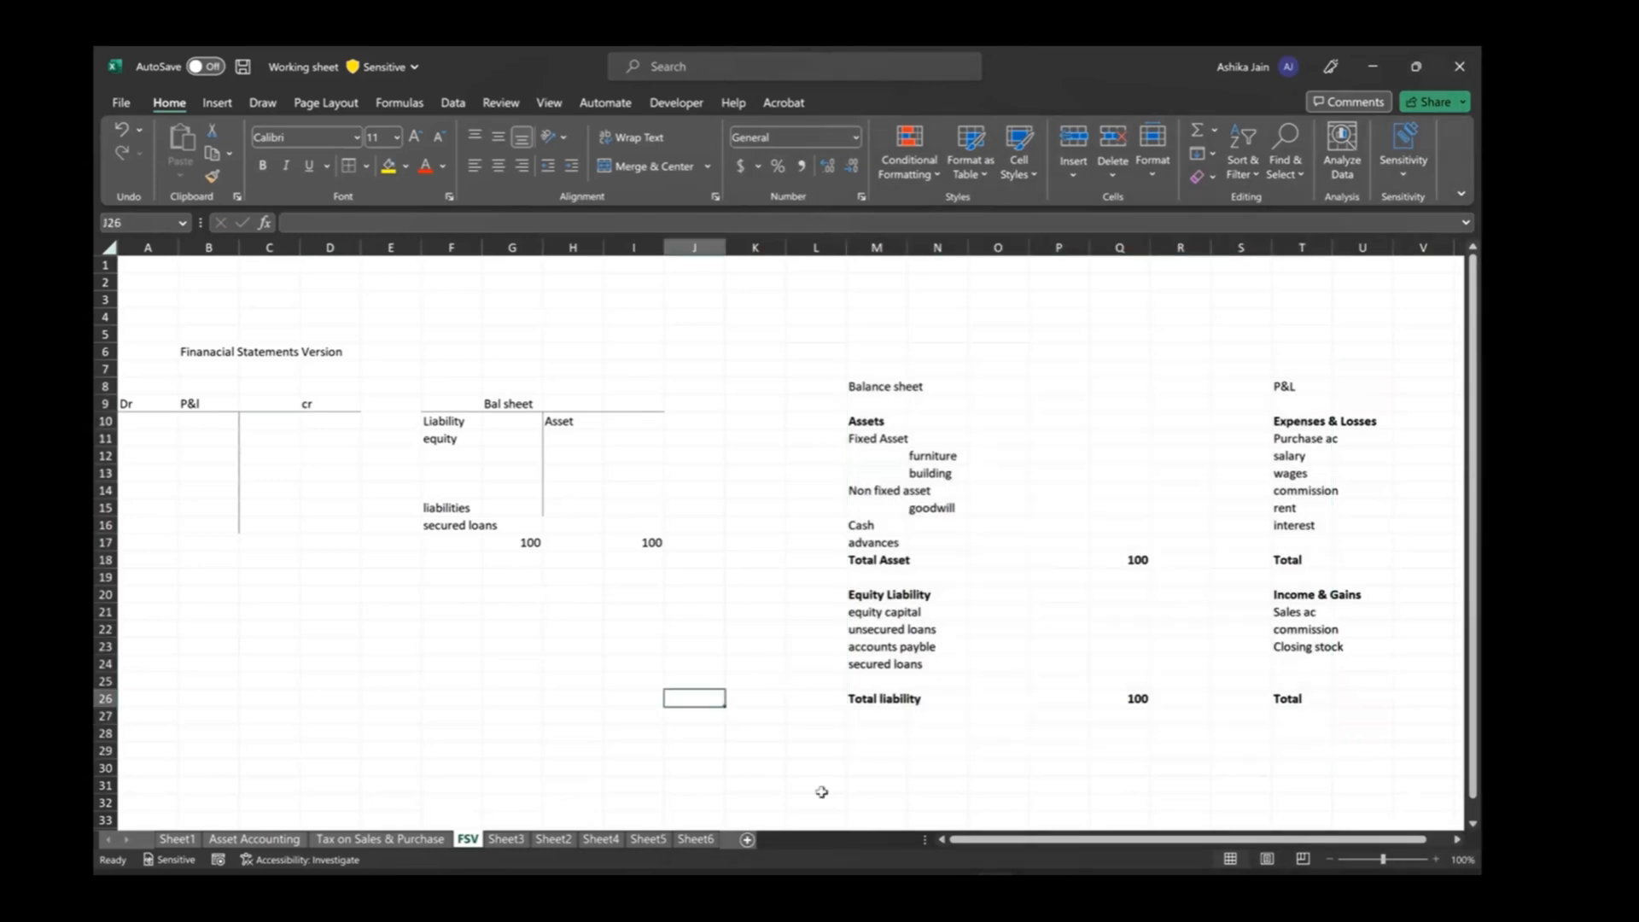
pyautogui.click(704, 721)
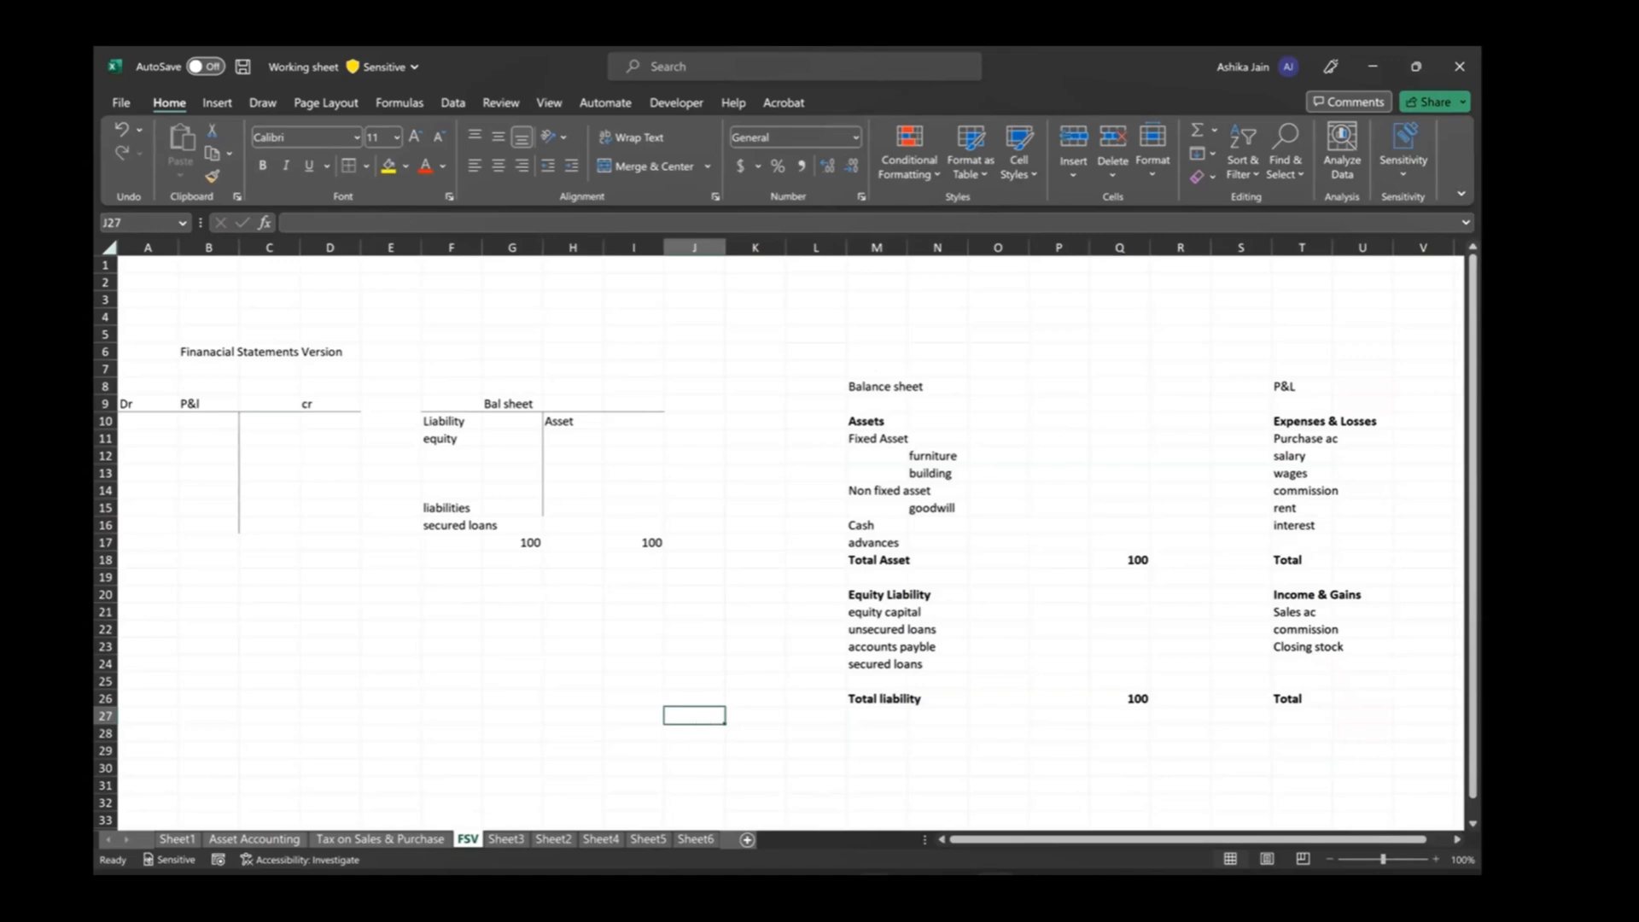
# Switch to the SAP Easy Access session, run transaction spro and display the SAP Reference IMG.
pyautogui.click(875, 892)
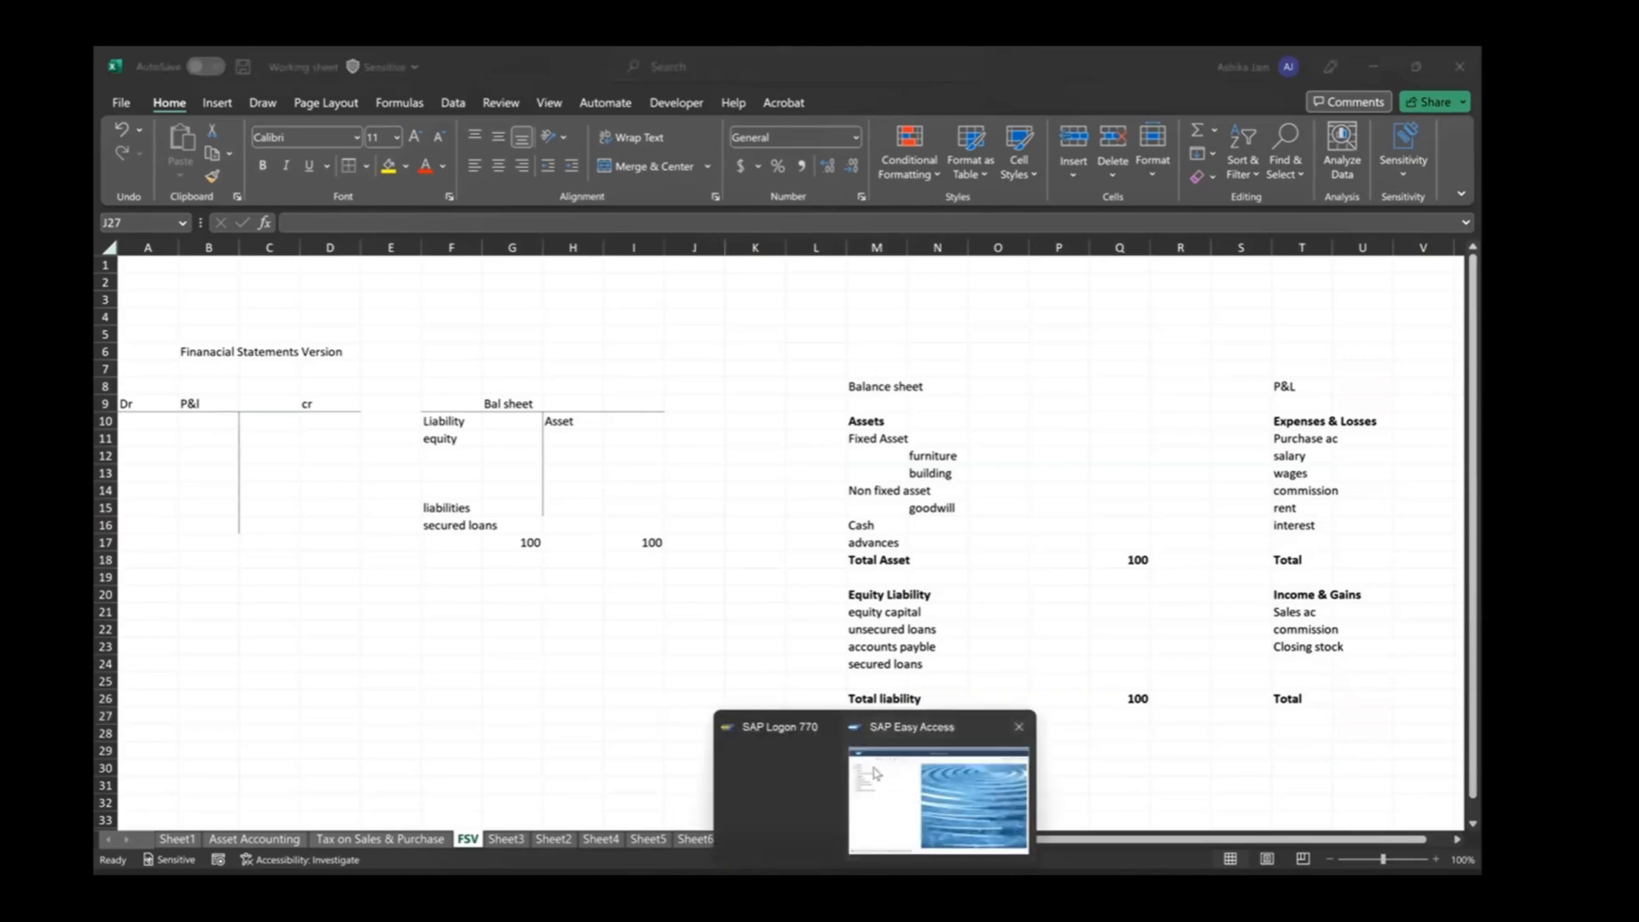
pyautogui.click(930, 739)
pyautogui.click(219, 134)
pyautogui.write('spro')
pyautogui.press('Return')
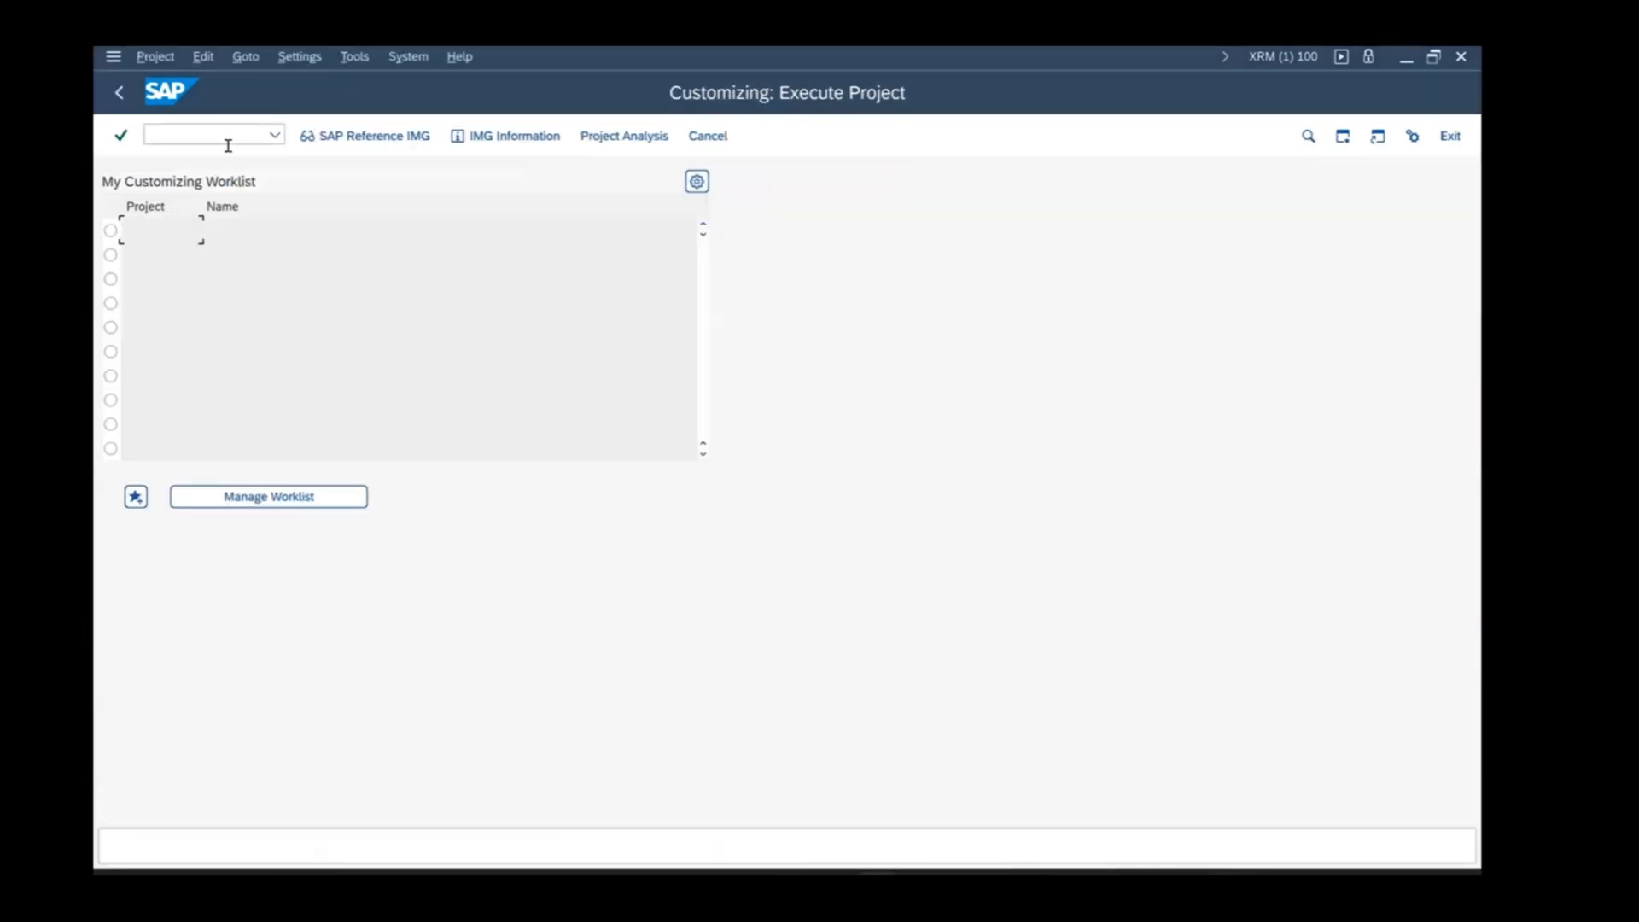
pyautogui.click(360, 141)
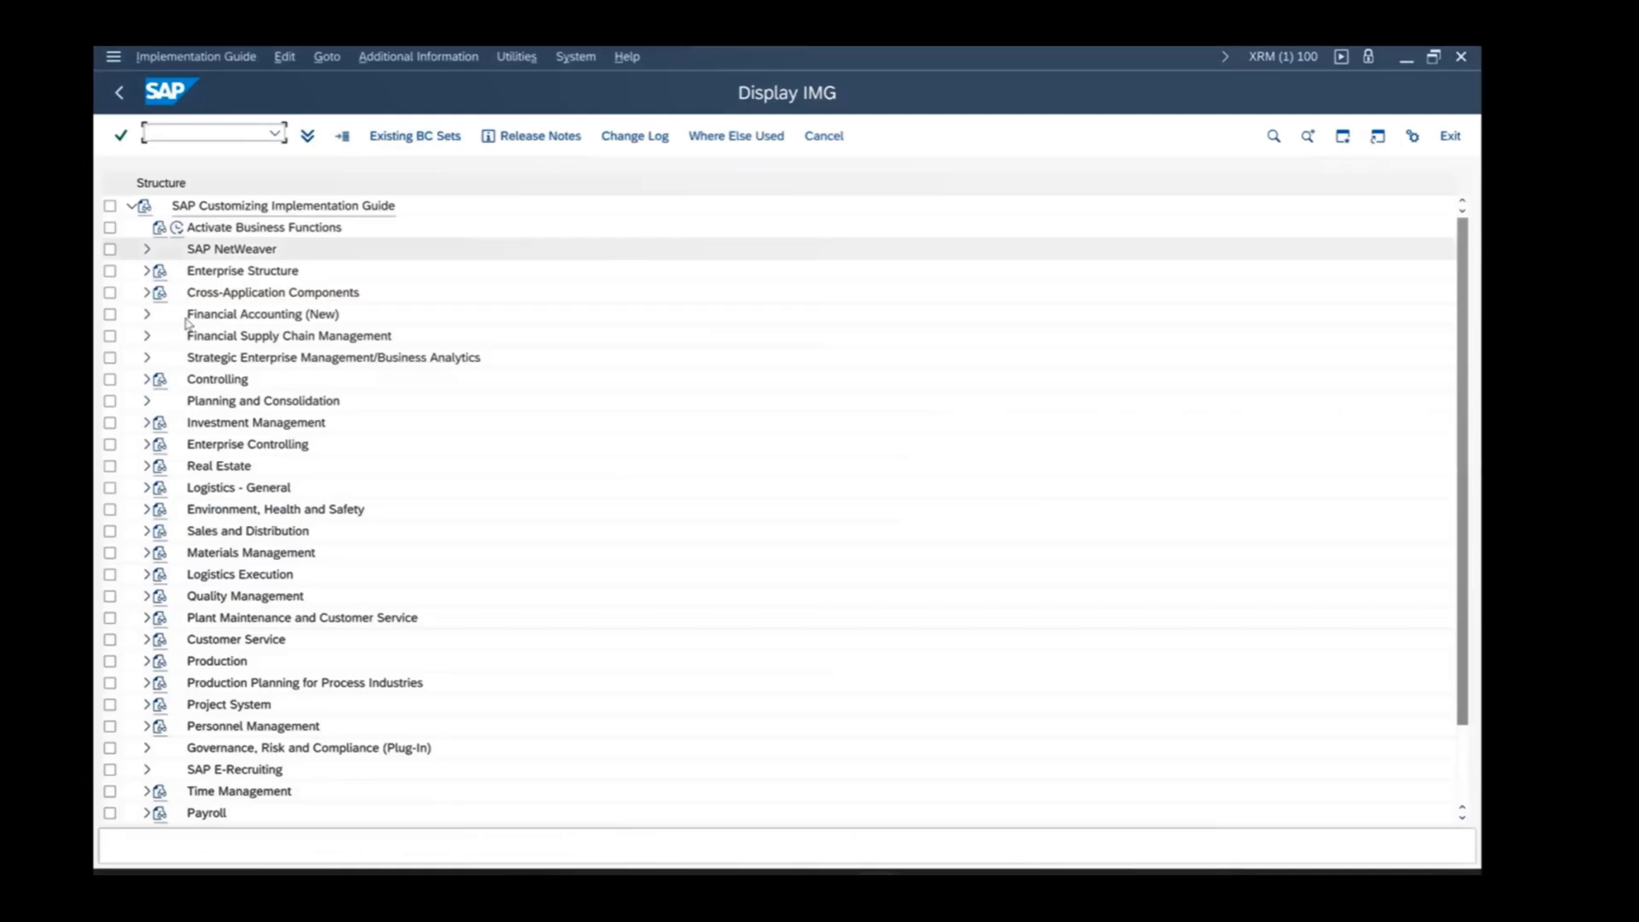
# Look through General Ledger Accounting (New) under Financial Accounting (New), checking Information System and the Report node of Periodic Processing.
pyautogui.doubleClick(237, 315)
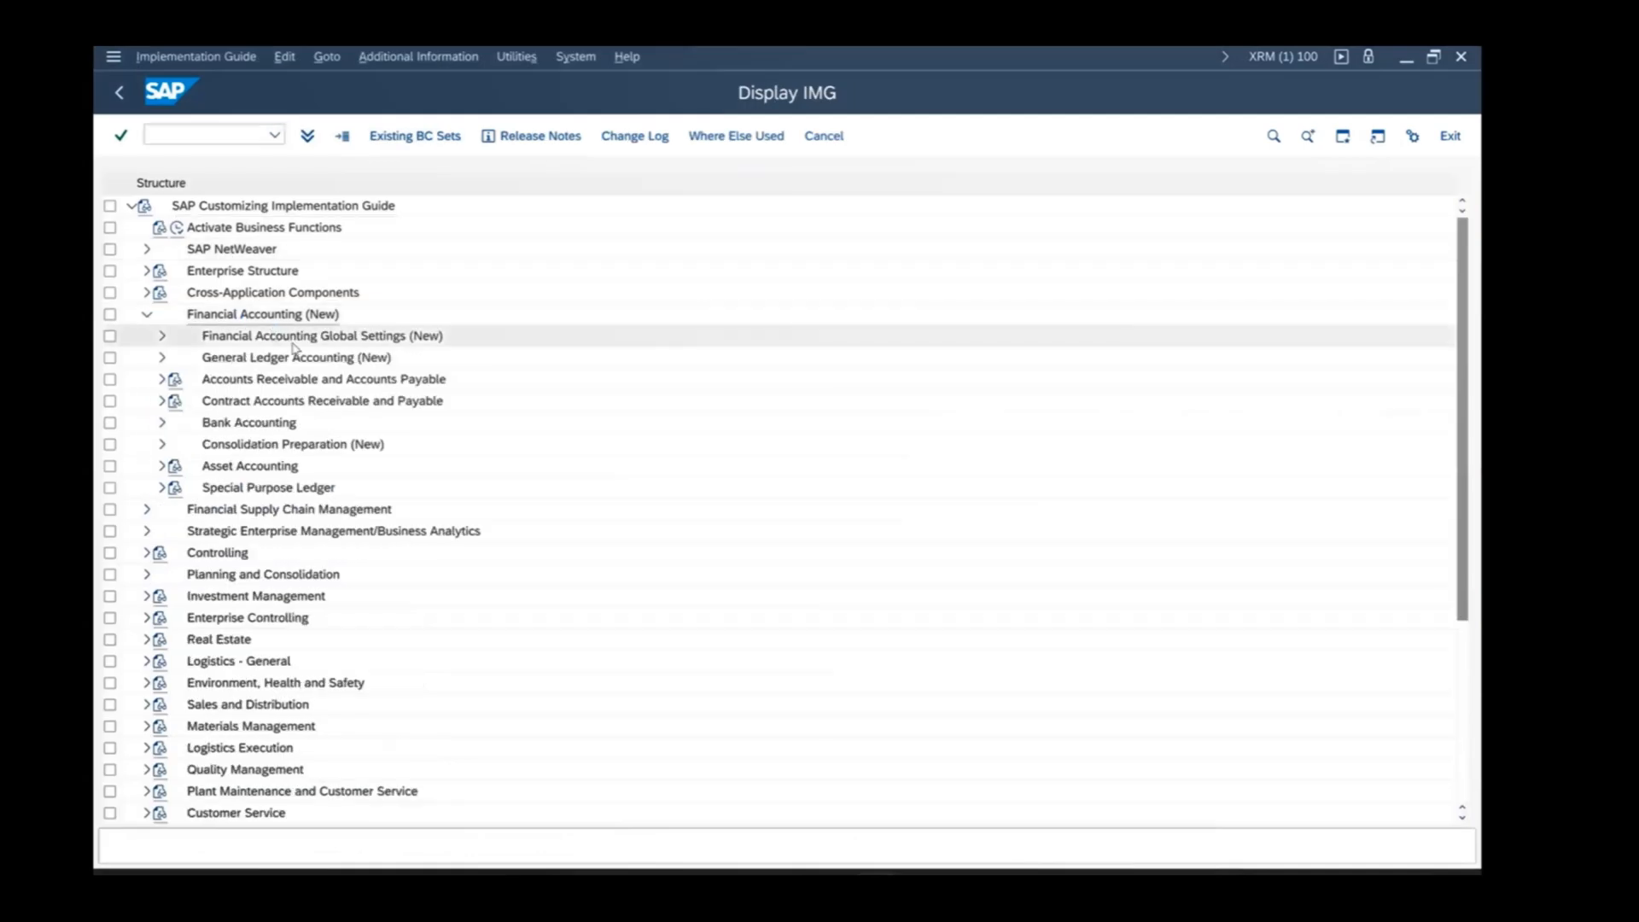
pyautogui.doubleClick(299, 356)
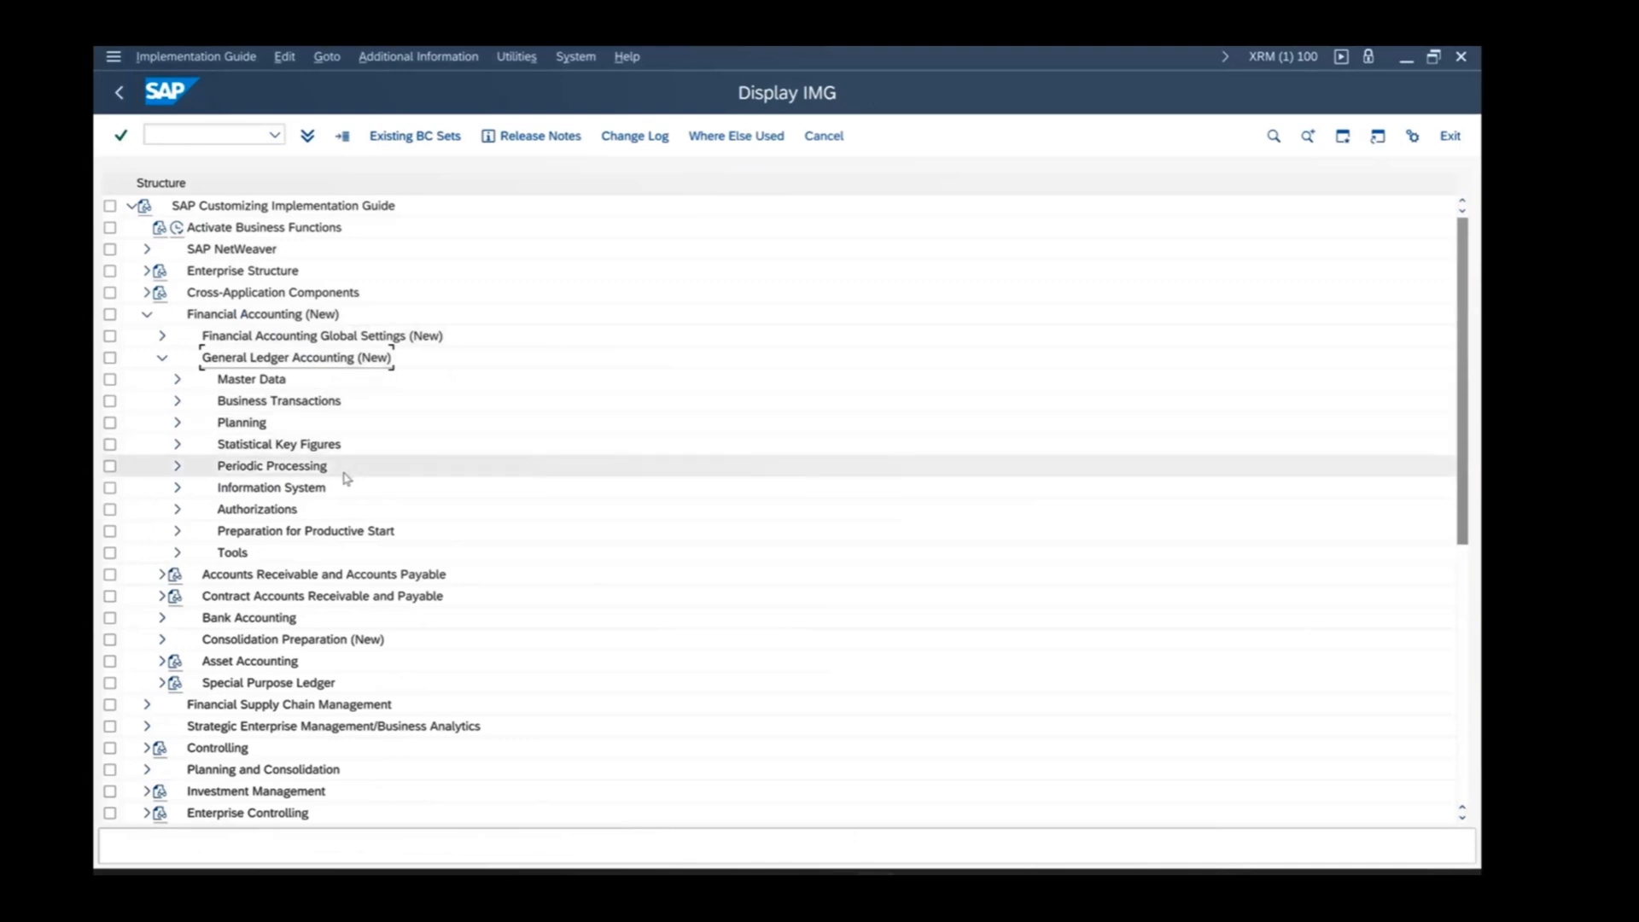
pyautogui.doubleClick(285, 488)
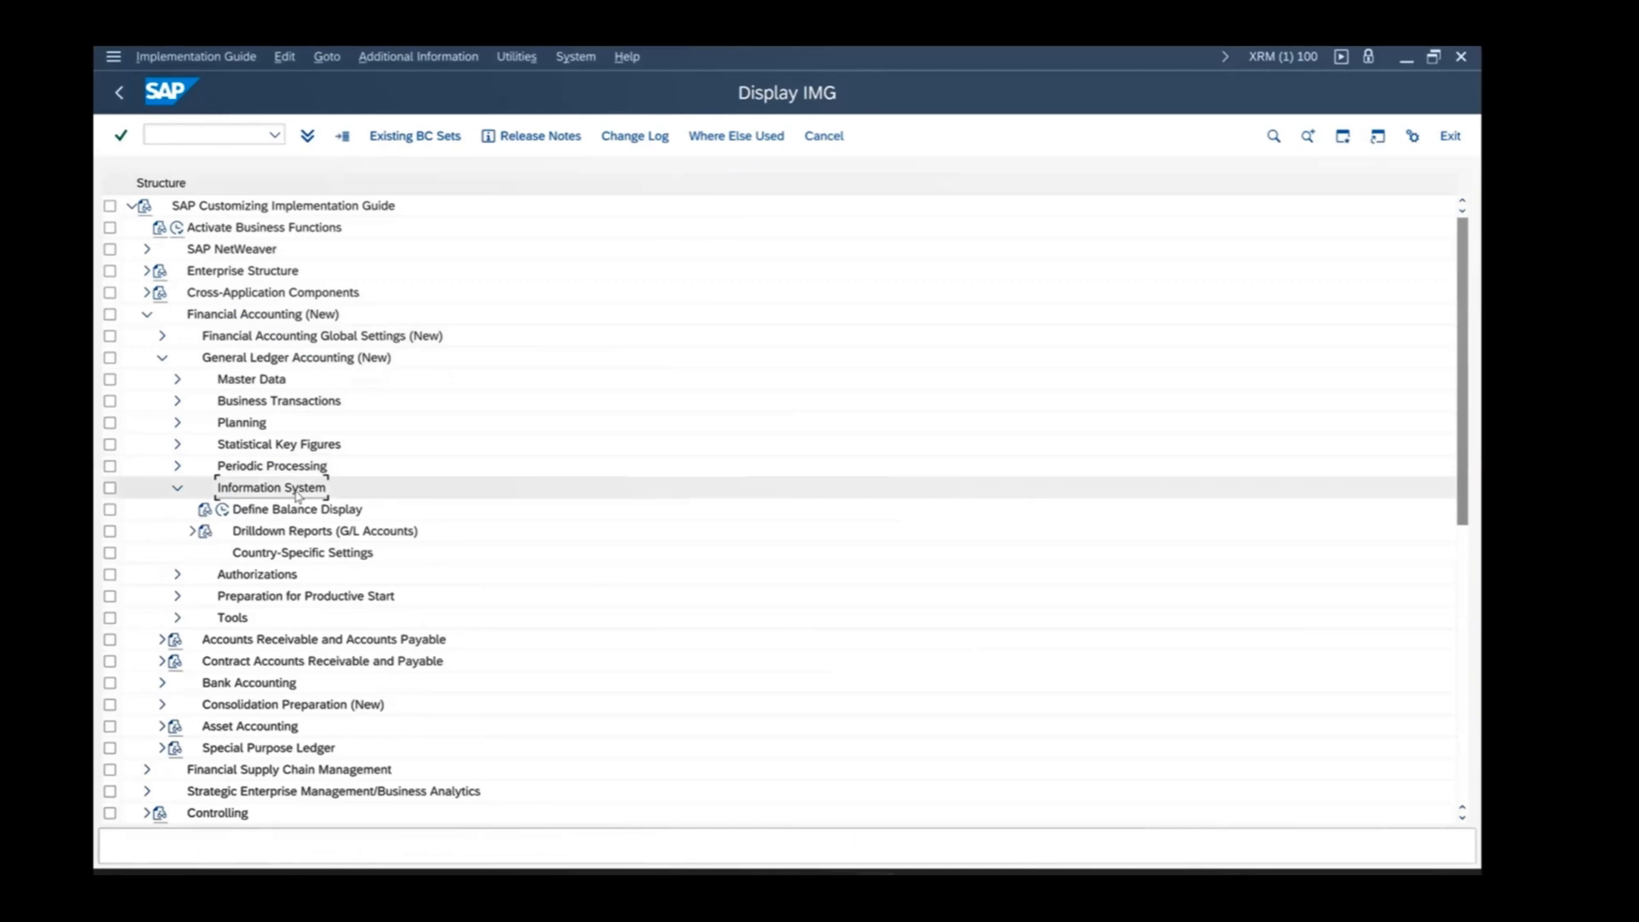
pyautogui.click(255, 469)
pyautogui.doubleClick(256, 469)
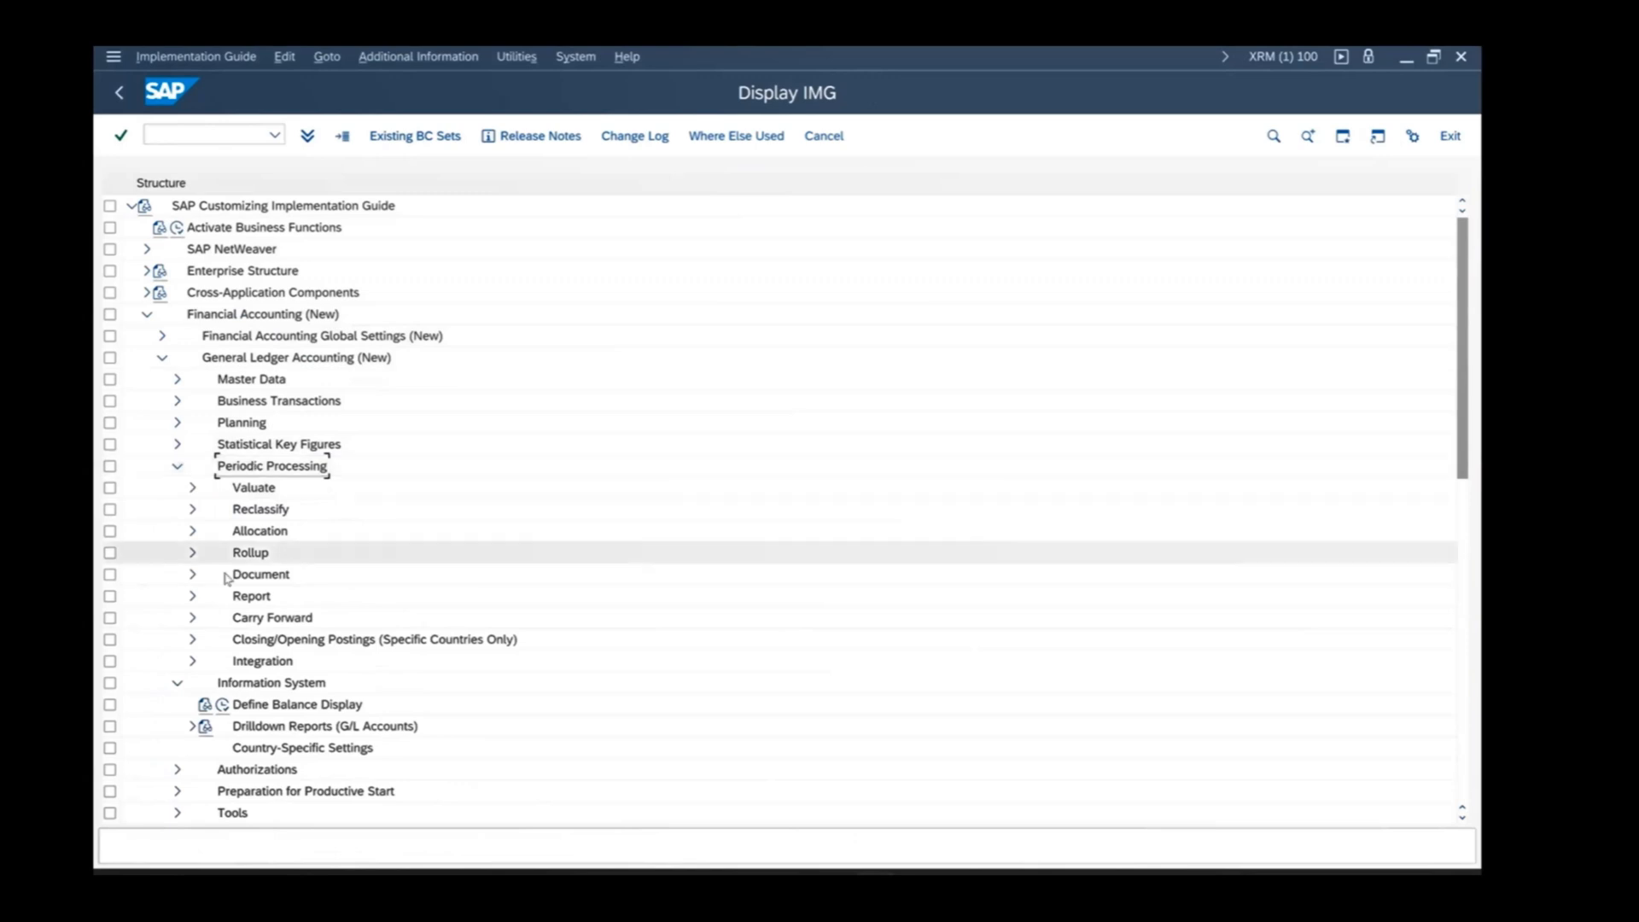
pyautogui.doubleClick(250, 595)
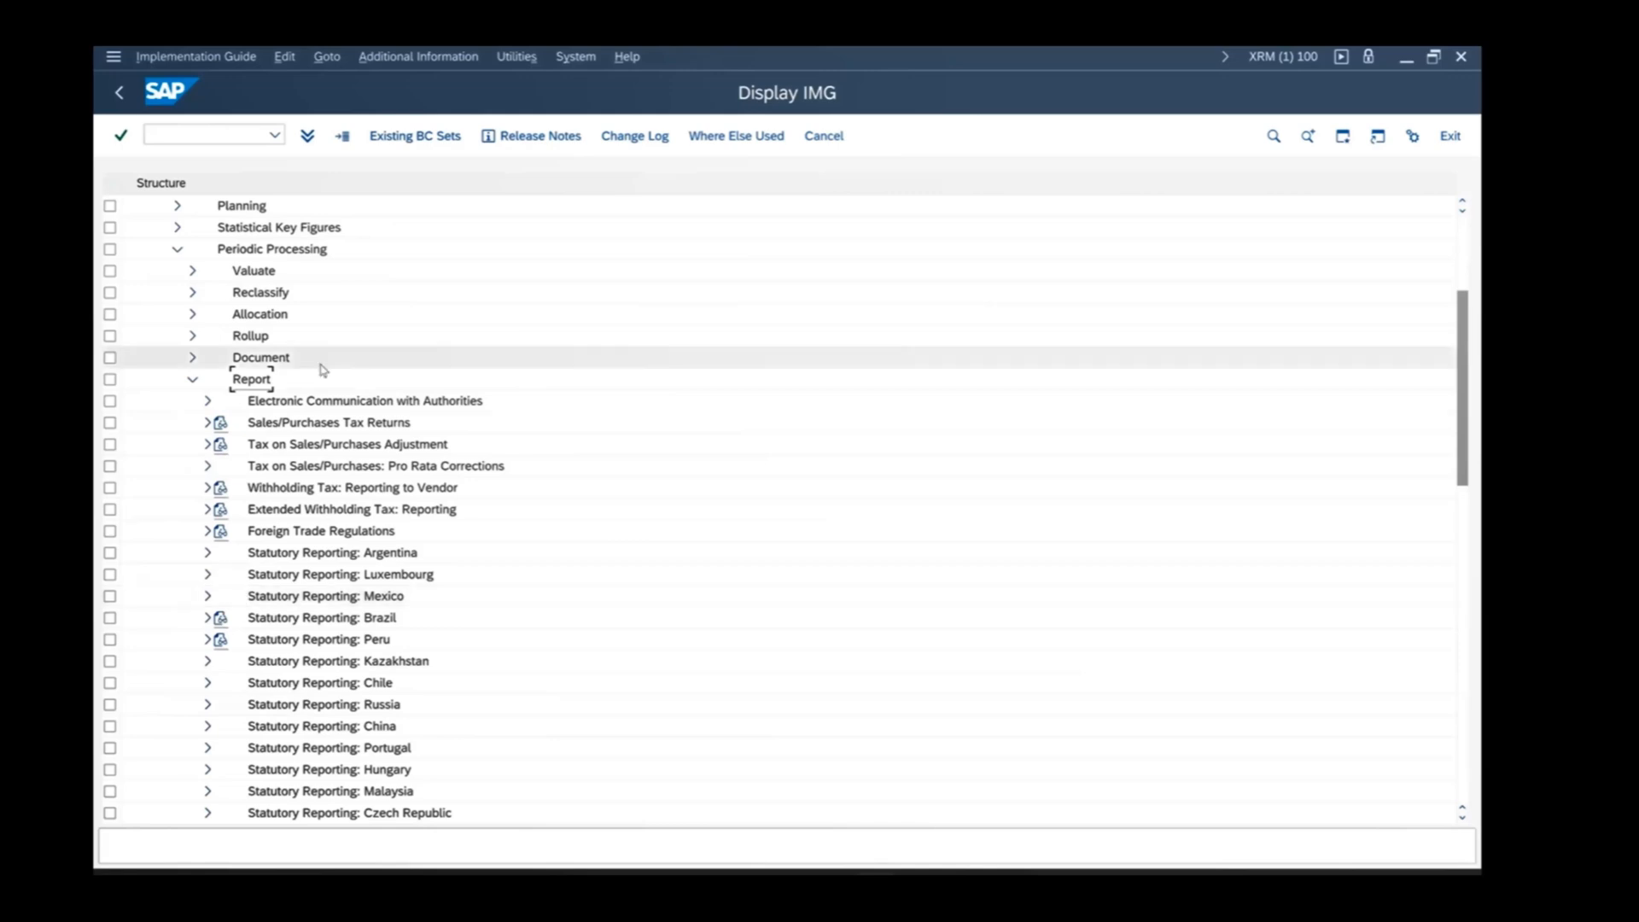
pyautogui.doubleClick(254, 381)
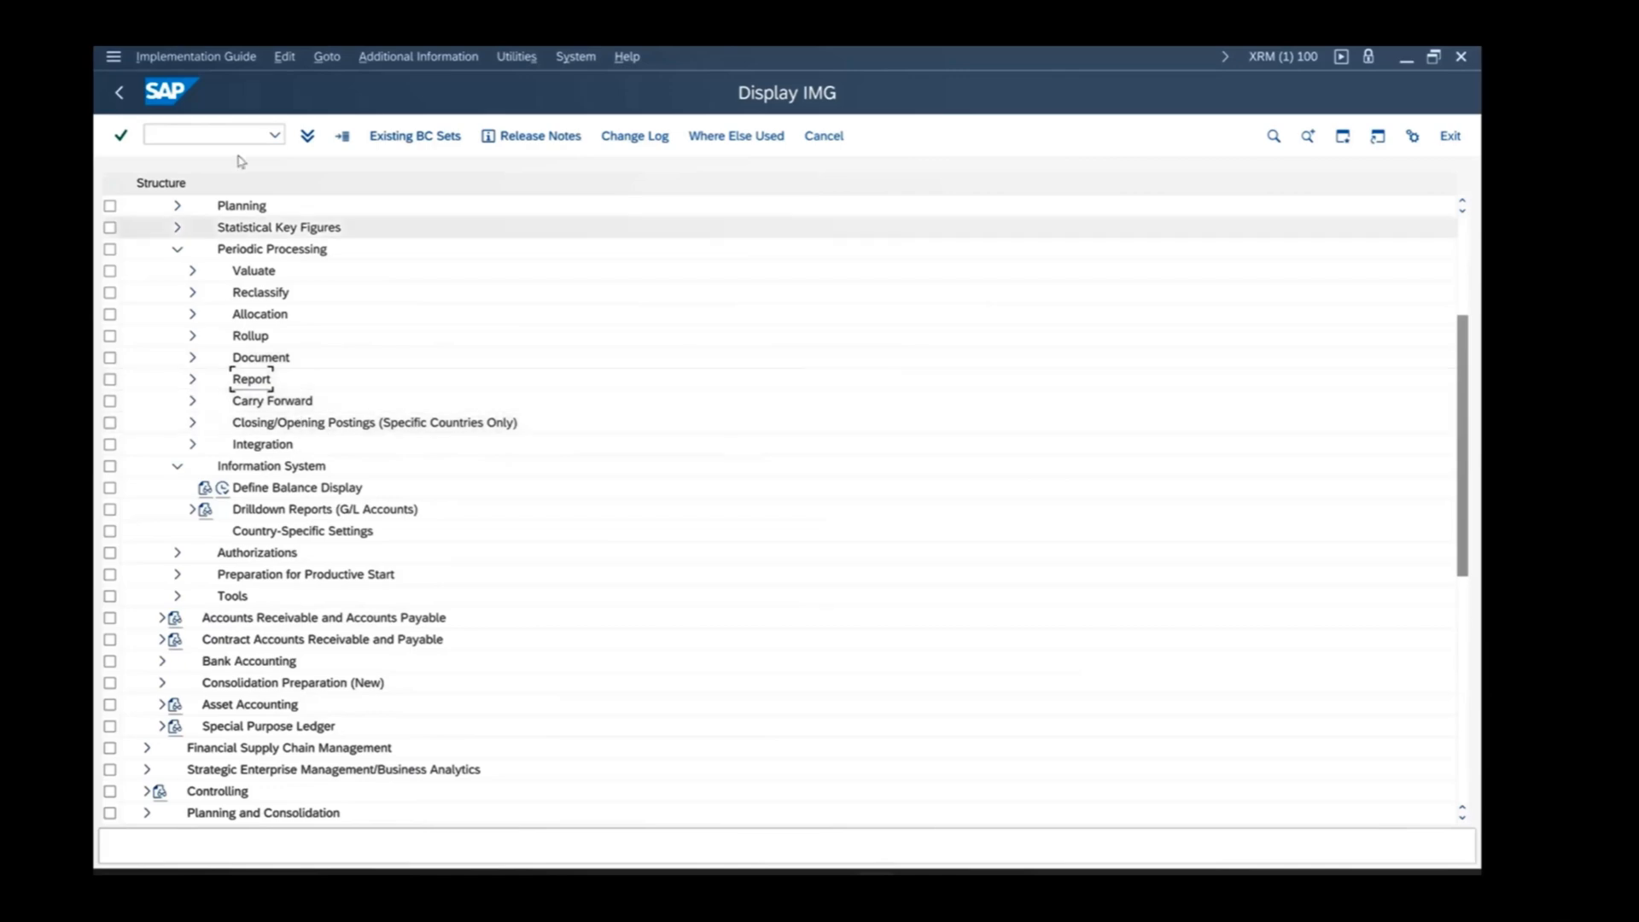
# Leave the IMG and open the Financial Statement Versions overview with transaction /nob58.
pyautogui.click(202, 133)
pyautogui.write('/n')
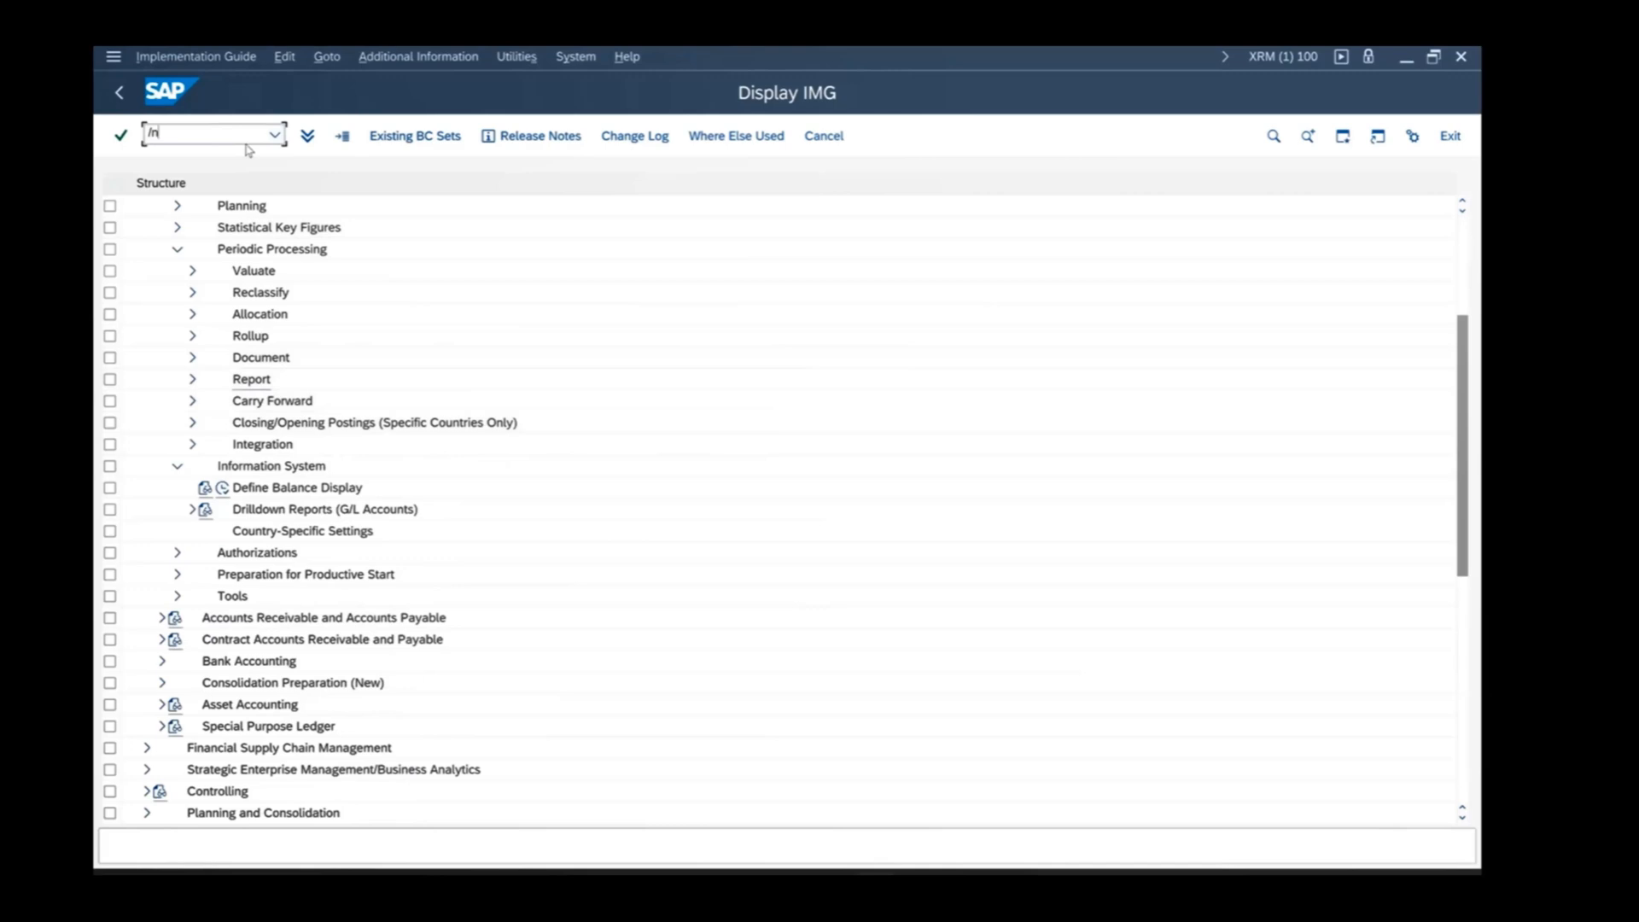
pyautogui.write('ob58')
pyautogui.press('Return')
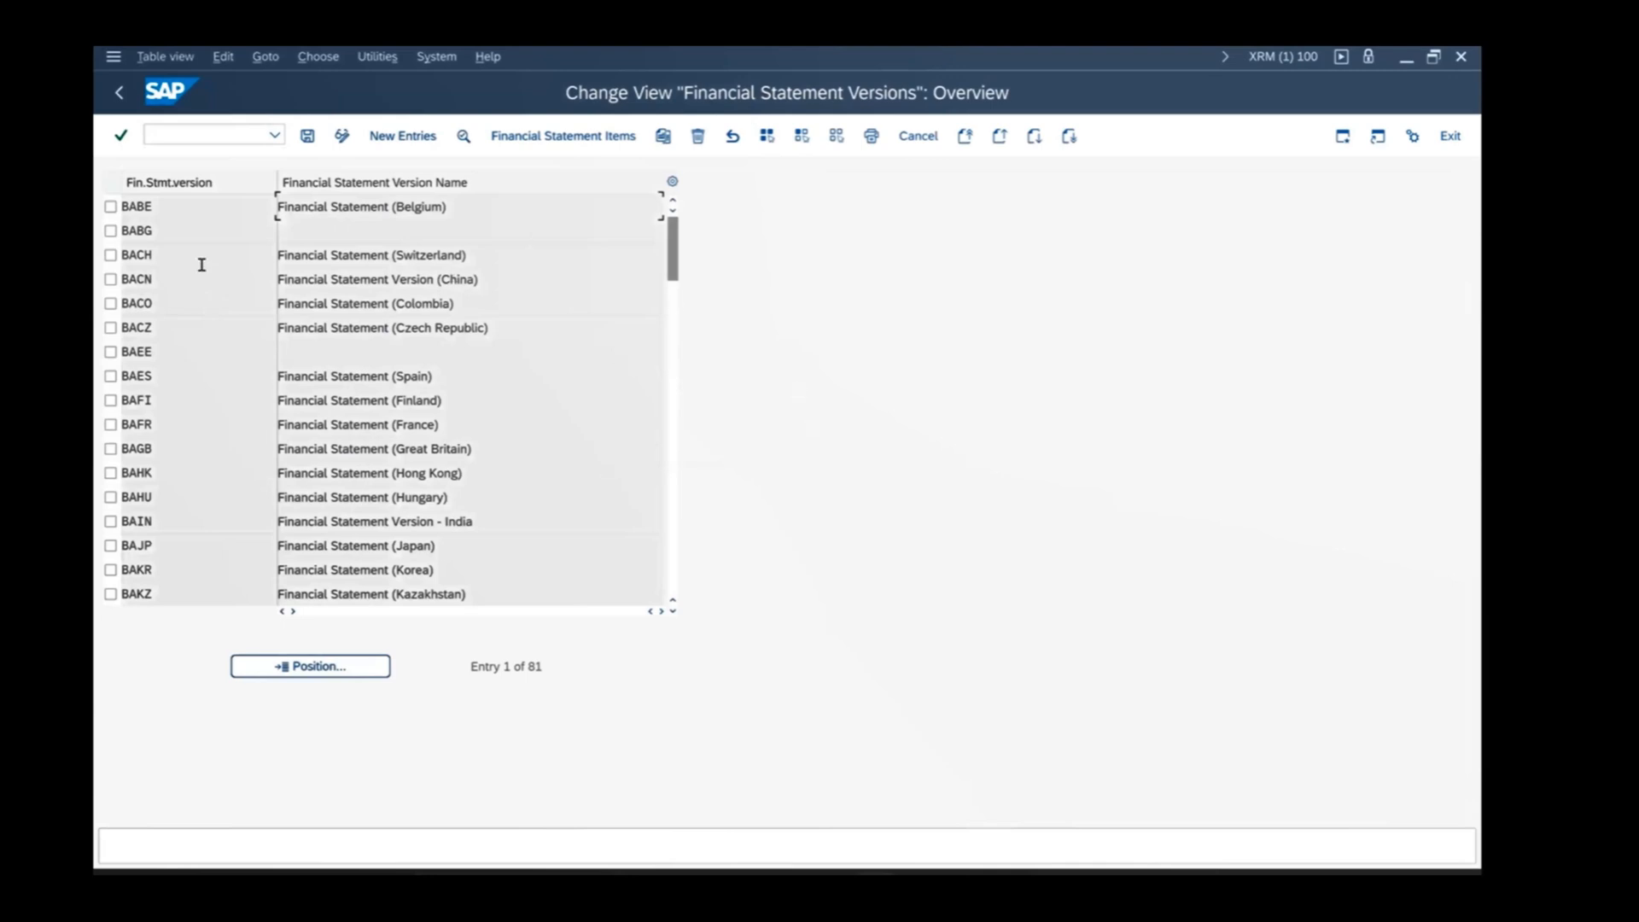
# Find version BAIN, Financial Statement Version - India, in the overview and open its financial statement items.
pyautogui.click(185, 289)
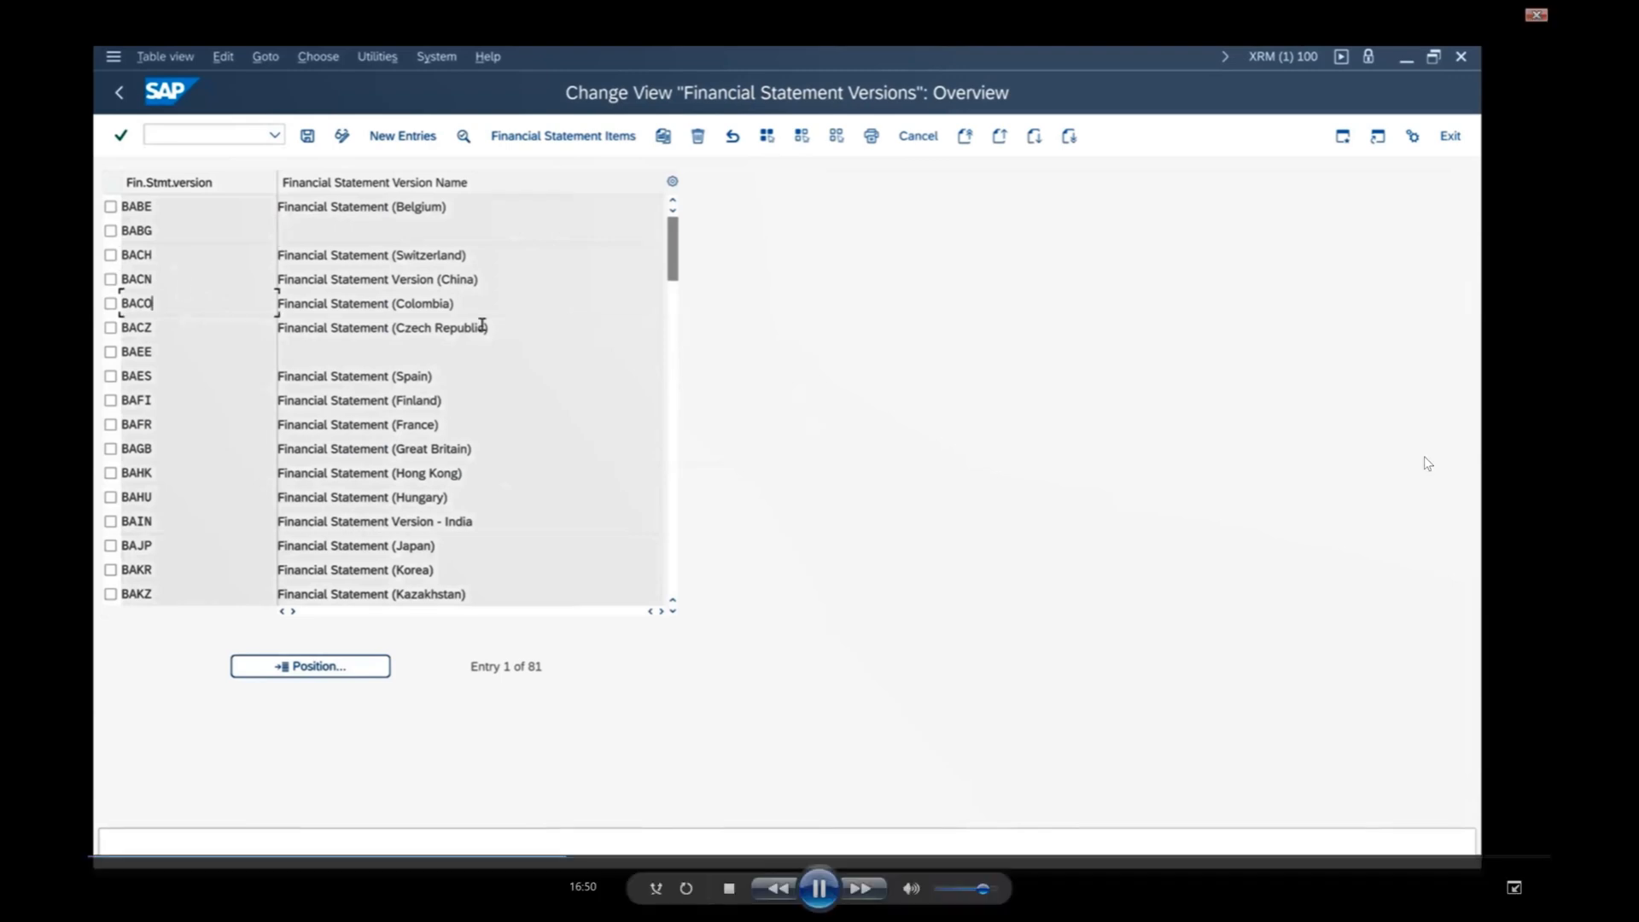
pyautogui.click(497, 332)
pyautogui.click(448, 379)
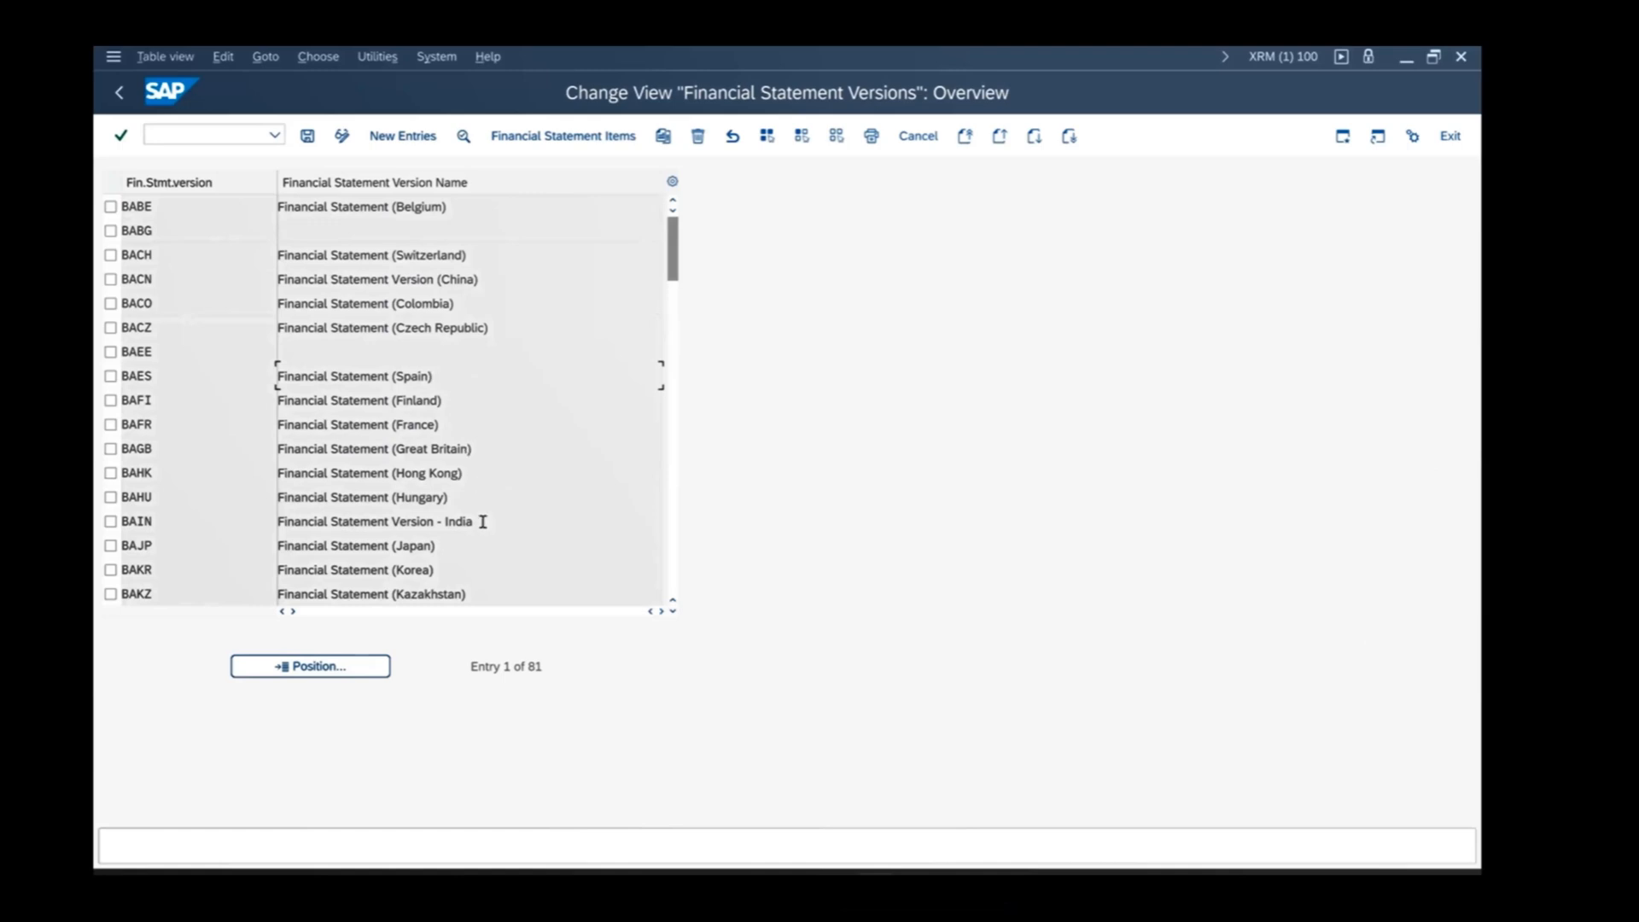
pyautogui.moveTo(482, 521); pyautogui.dragTo(256, 530)
pyautogui.click(162, 521)
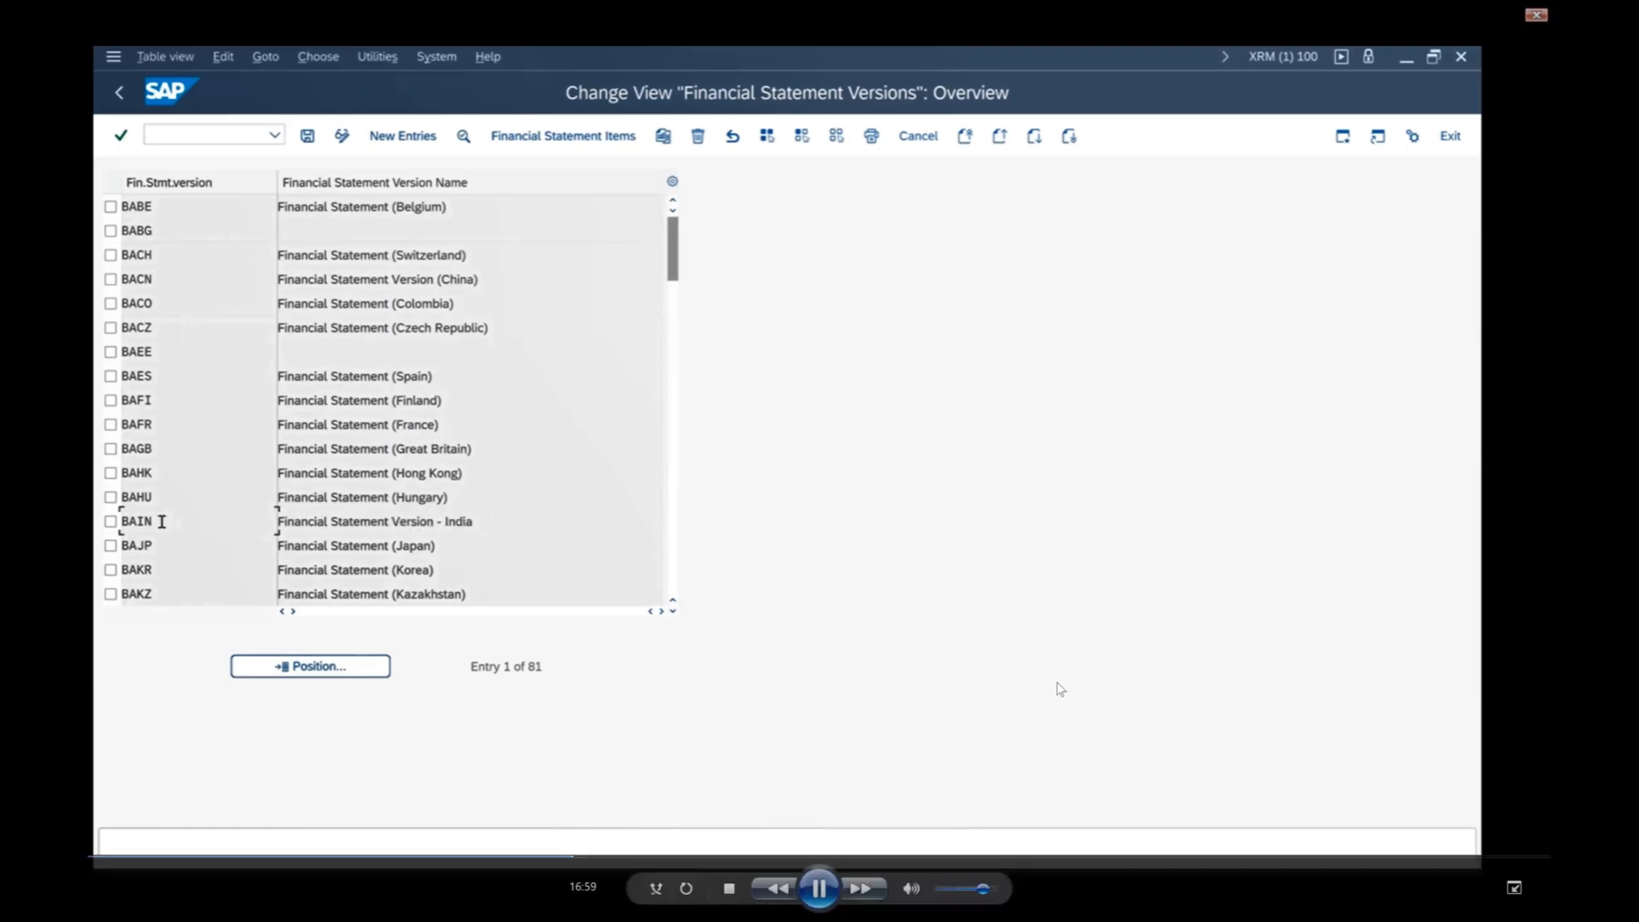
pyautogui.click(1514, 887)
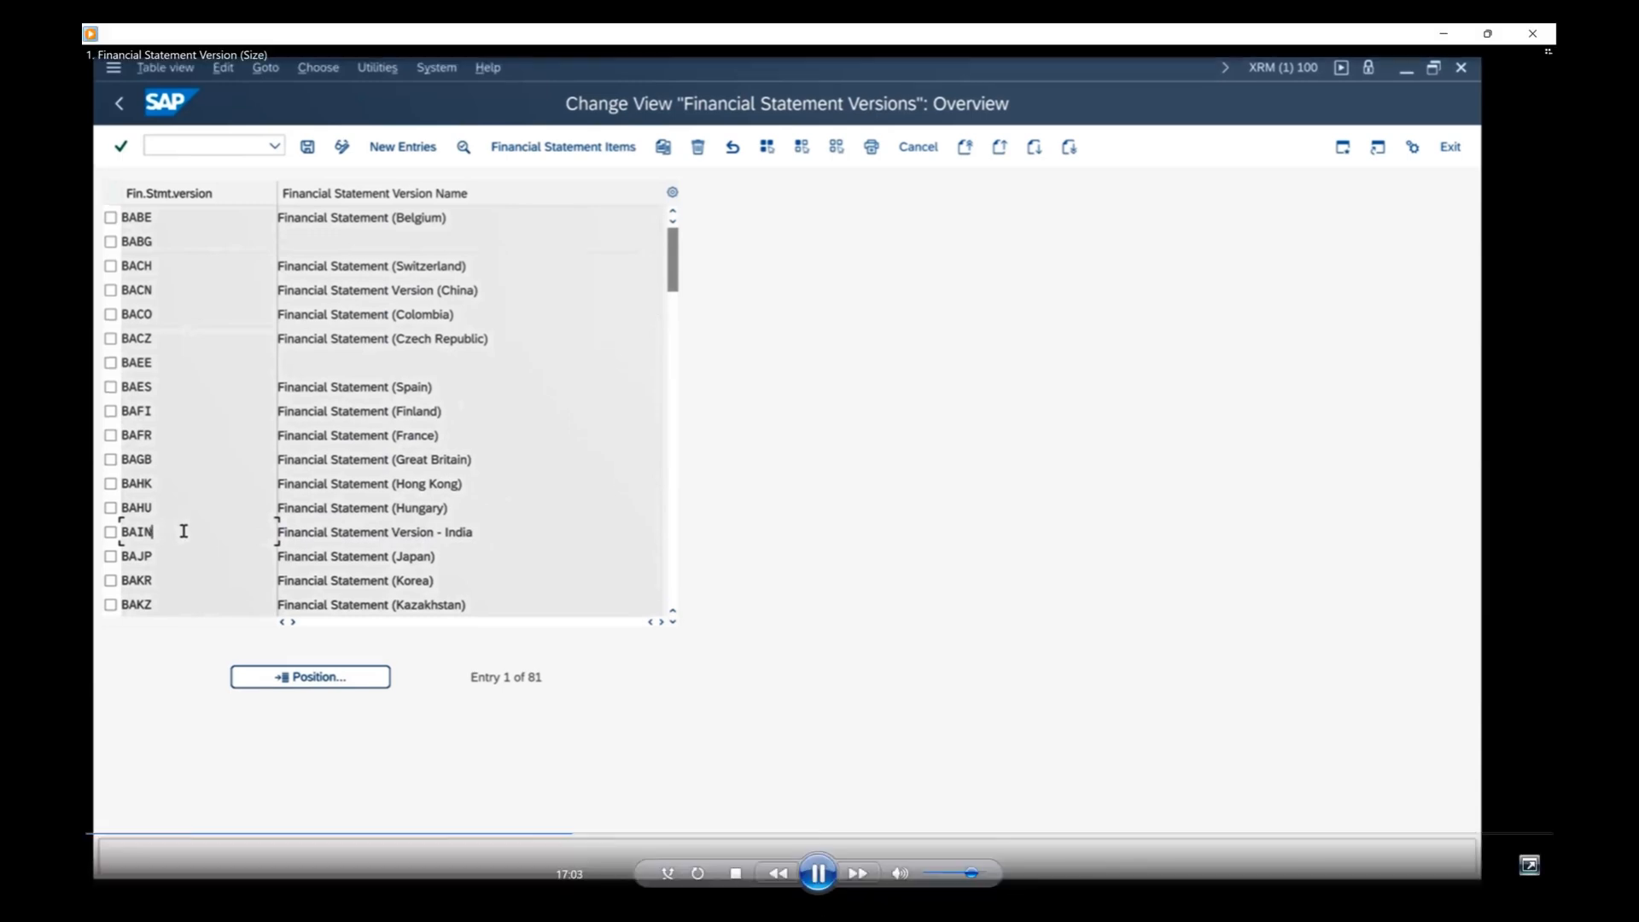
pyautogui.click(1529, 866)
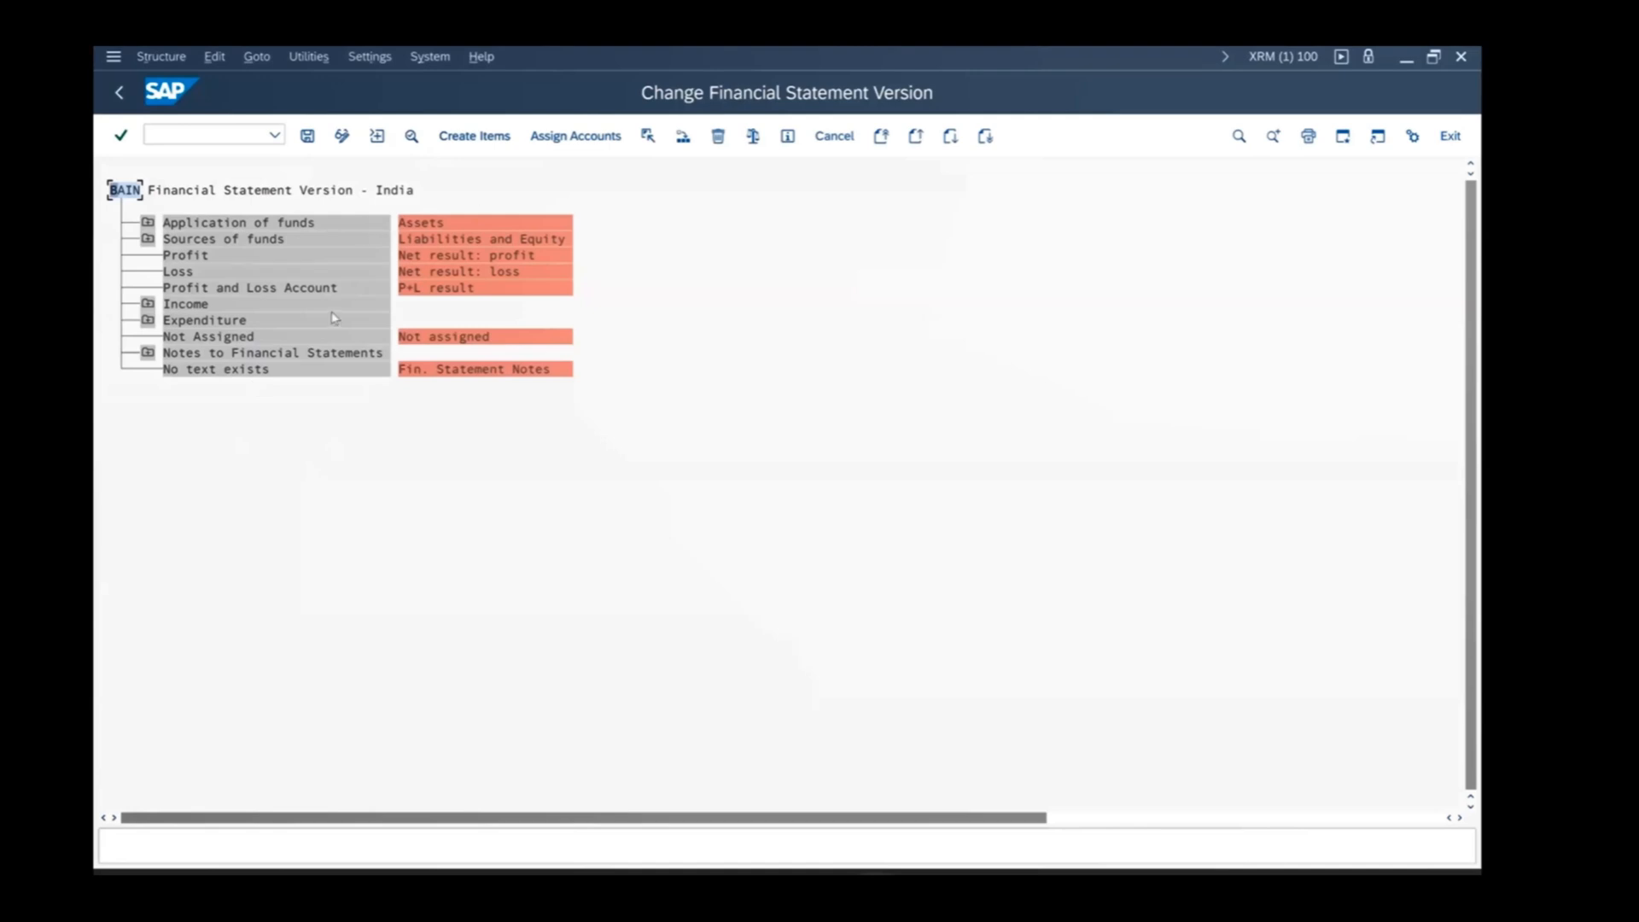
# Review the top-level items of version BAIN and expand Application of funds and Sources of funds.
pyautogui.click(451, 219)
pyautogui.click(222, 306)
pyautogui.click(234, 325)
pyautogui.click(198, 226)
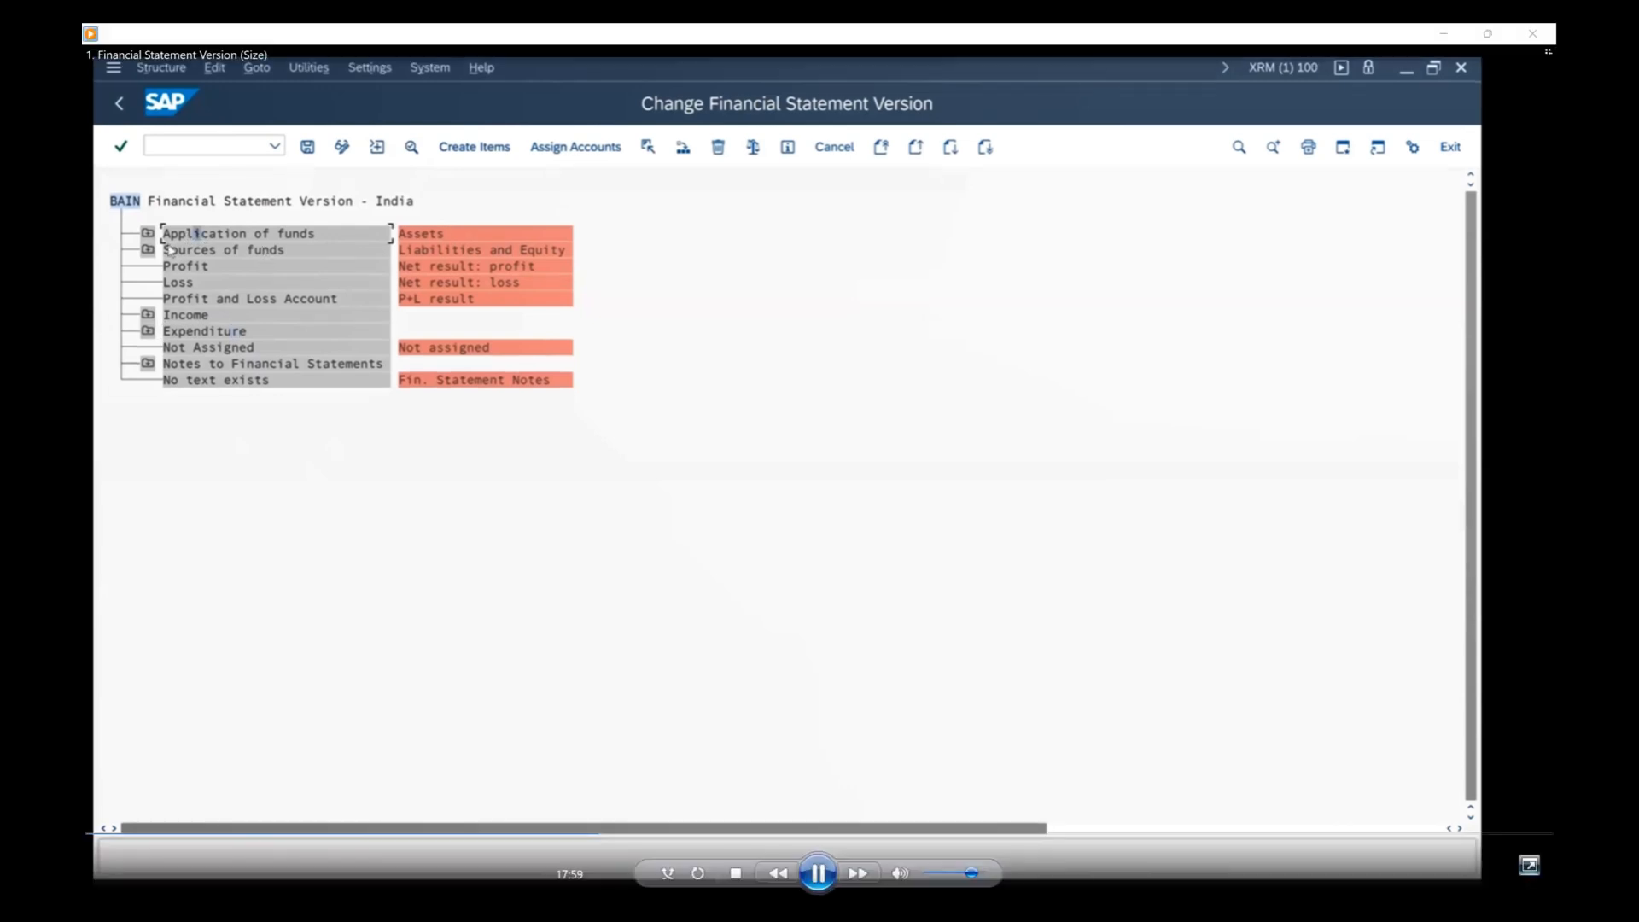
pyautogui.click(150, 235)
pyautogui.click(147, 364)
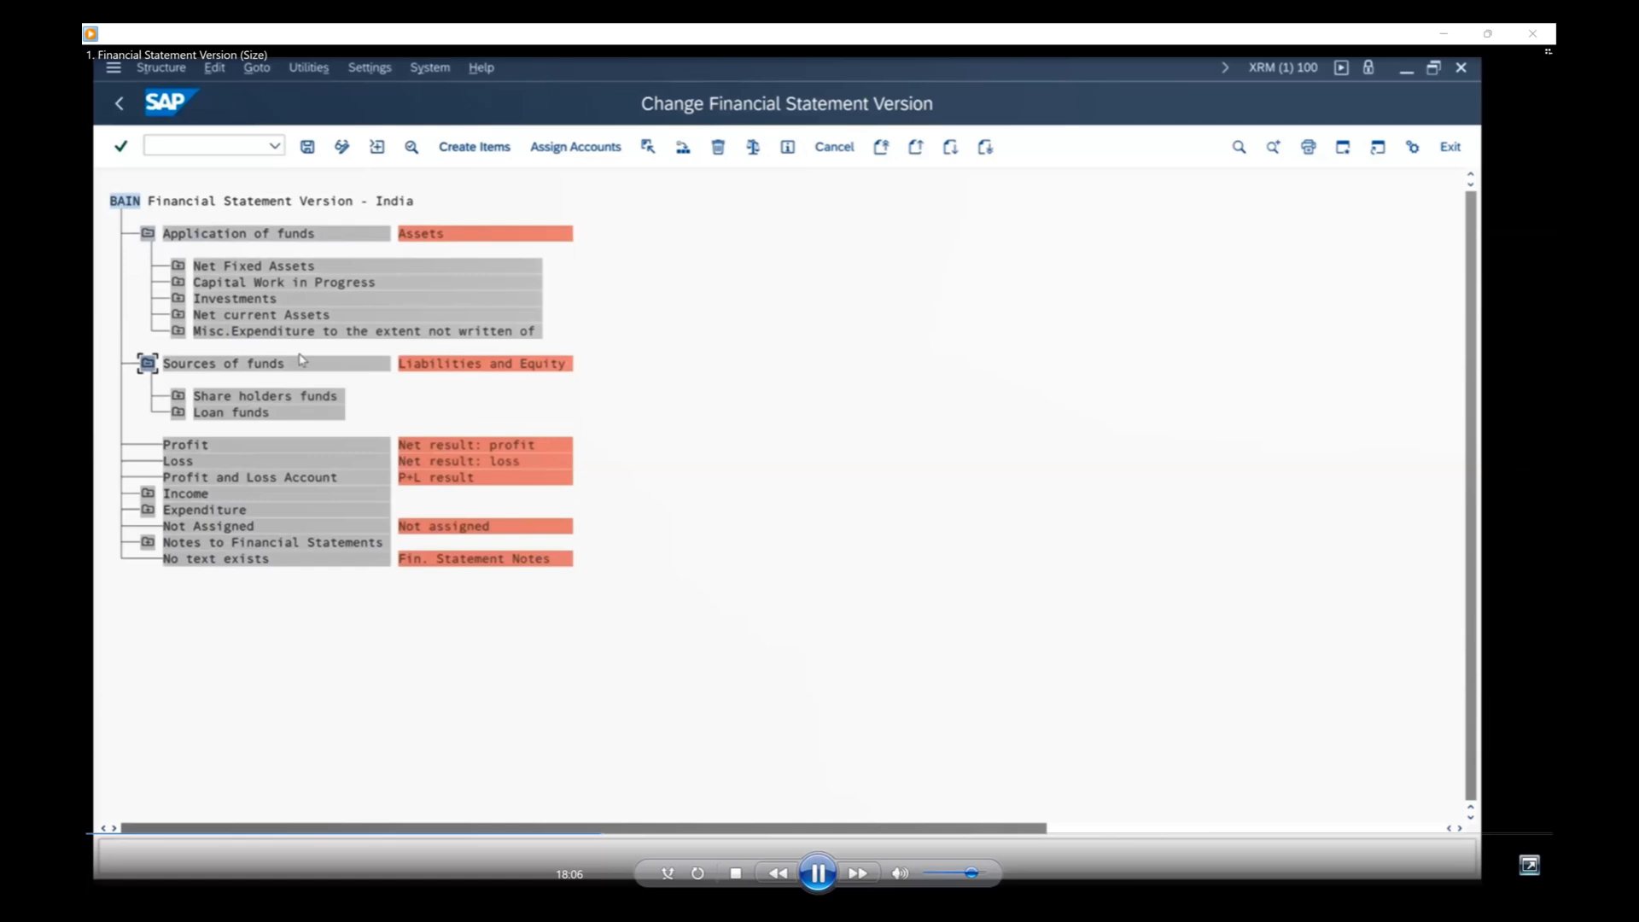
# Examine the items under Application of funds, expanding Net Fixed Assets and Fixed Assets: Gross down to the accounts assigned to Land.
pyautogui.click(260, 267)
pyautogui.click(271, 314)
pyautogui.click(289, 332)
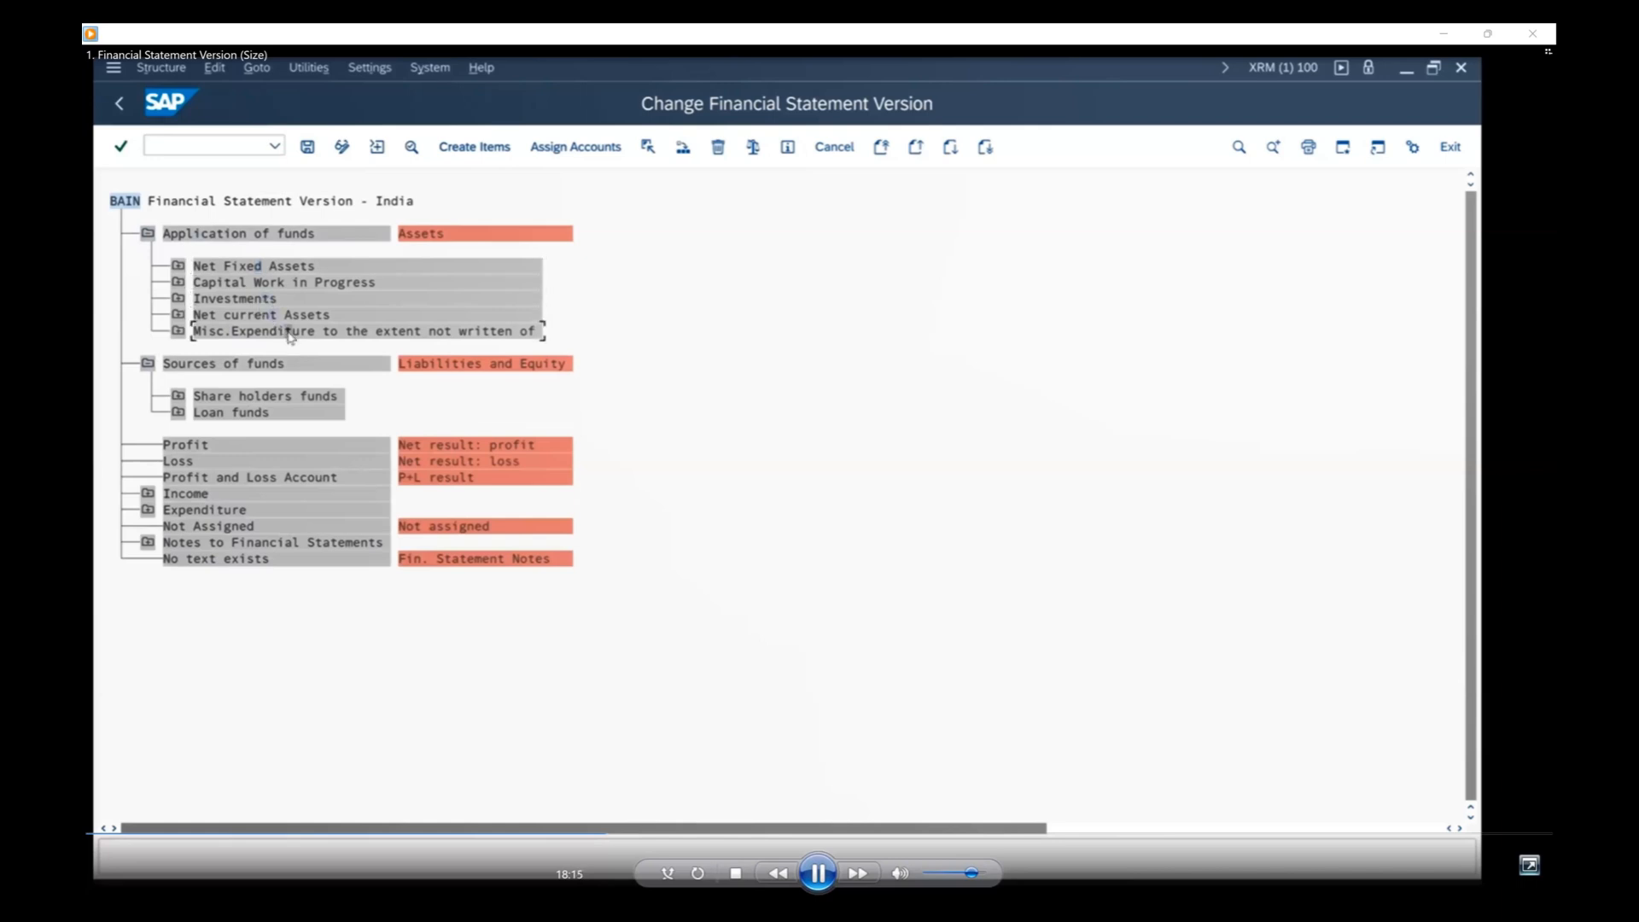
pyautogui.click(178, 270)
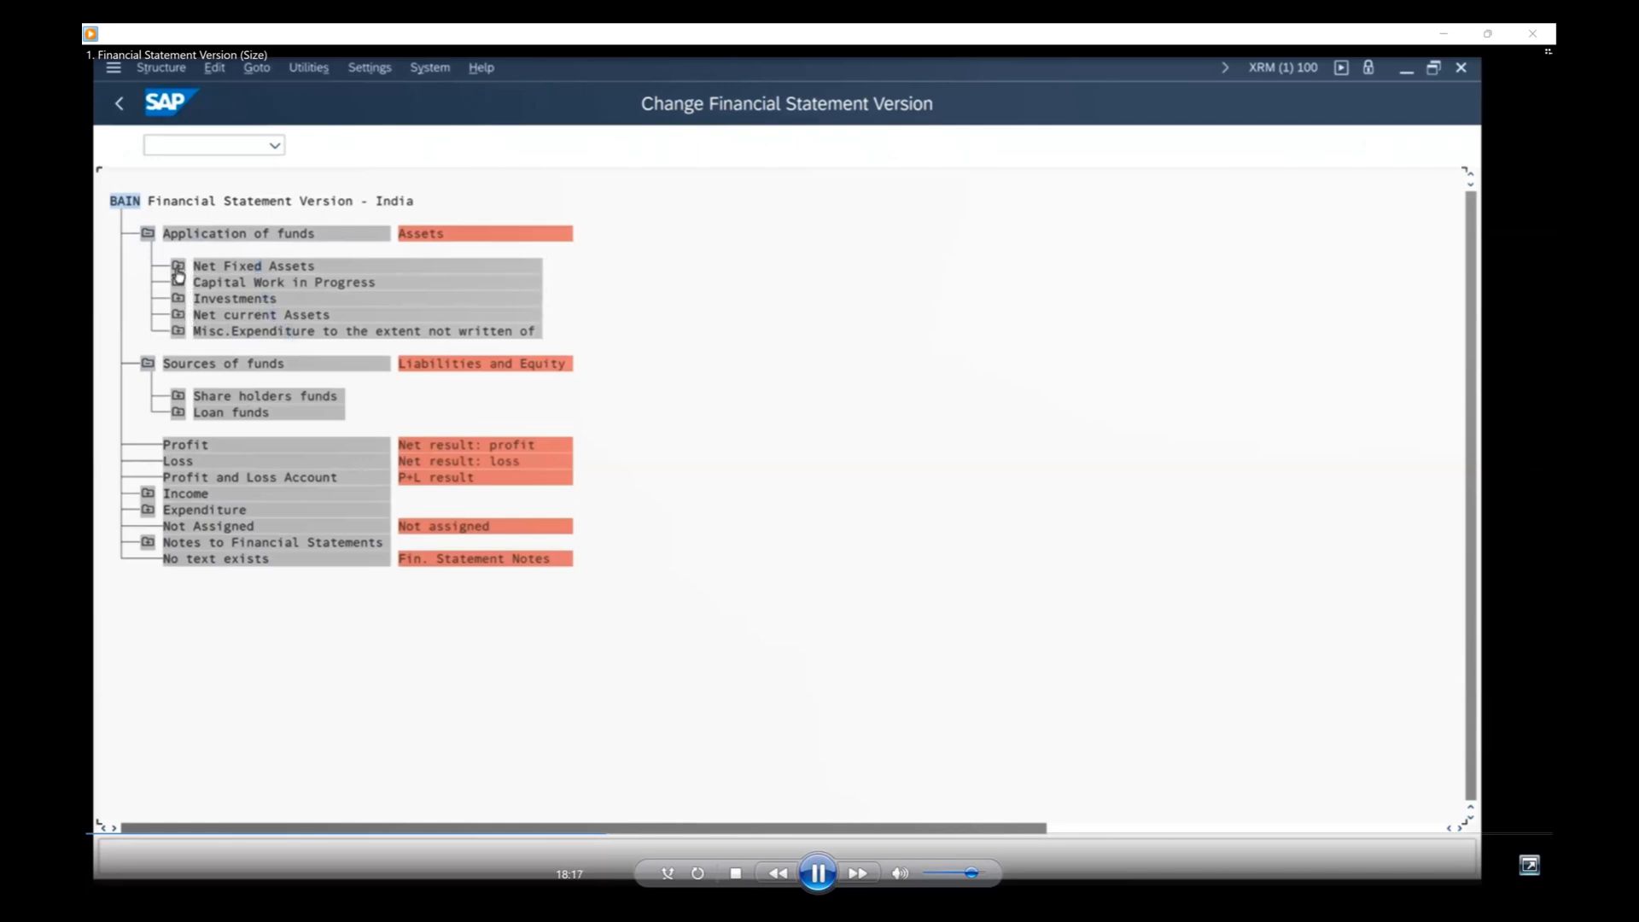
pyautogui.click(266, 314)
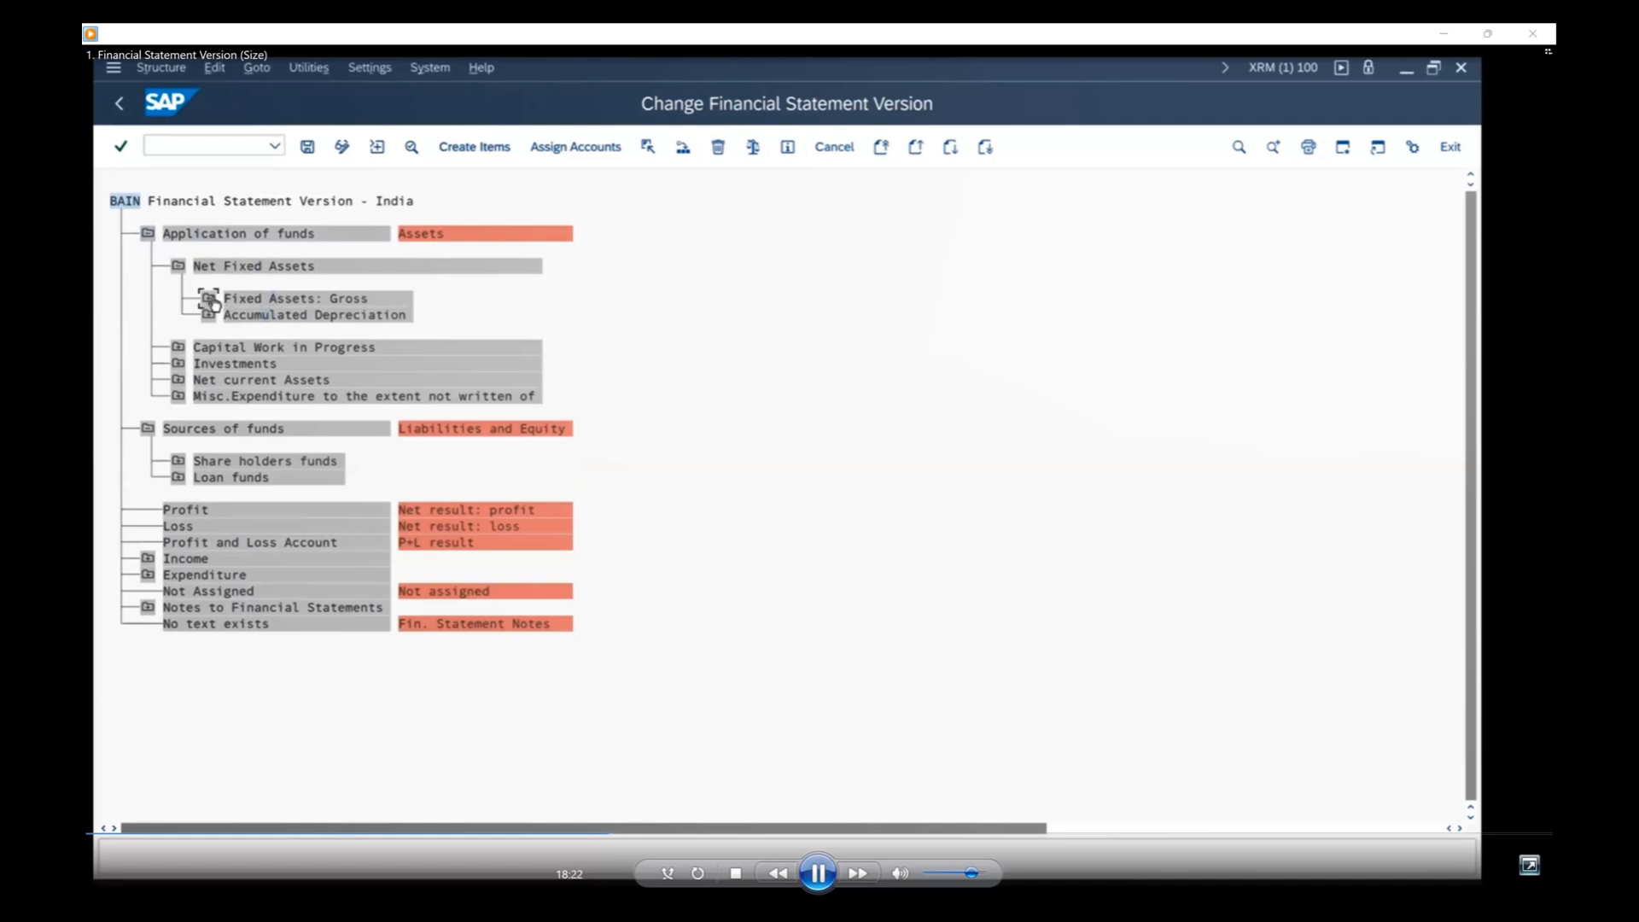
pyautogui.click(210, 301)
pyautogui.click(240, 332)
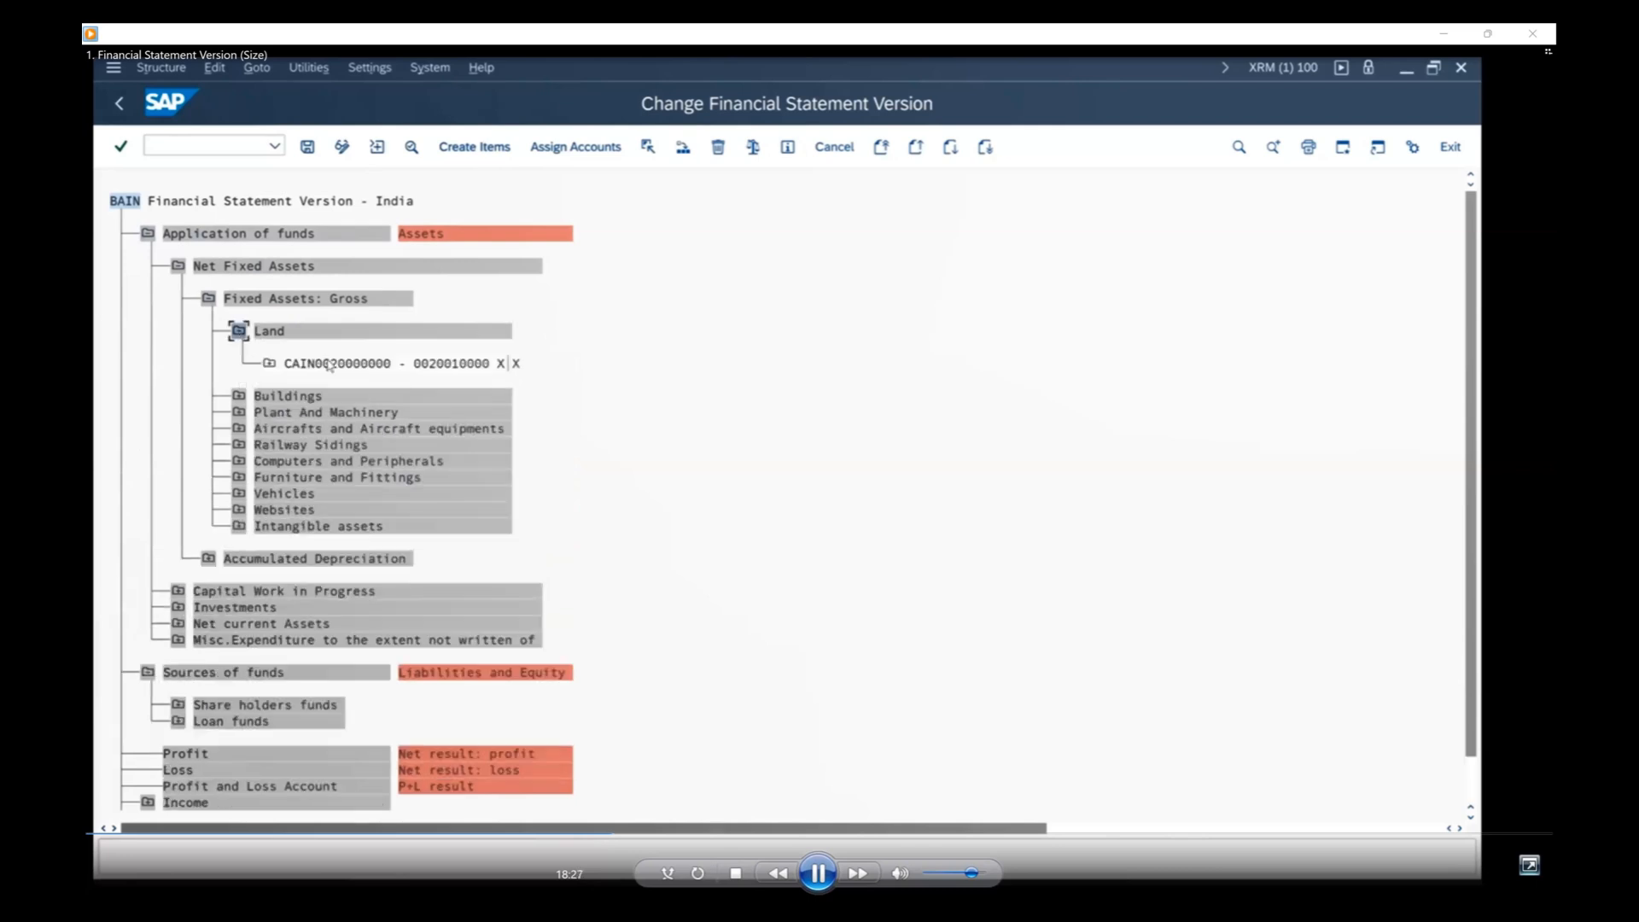
pyautogui.click(269, 365)
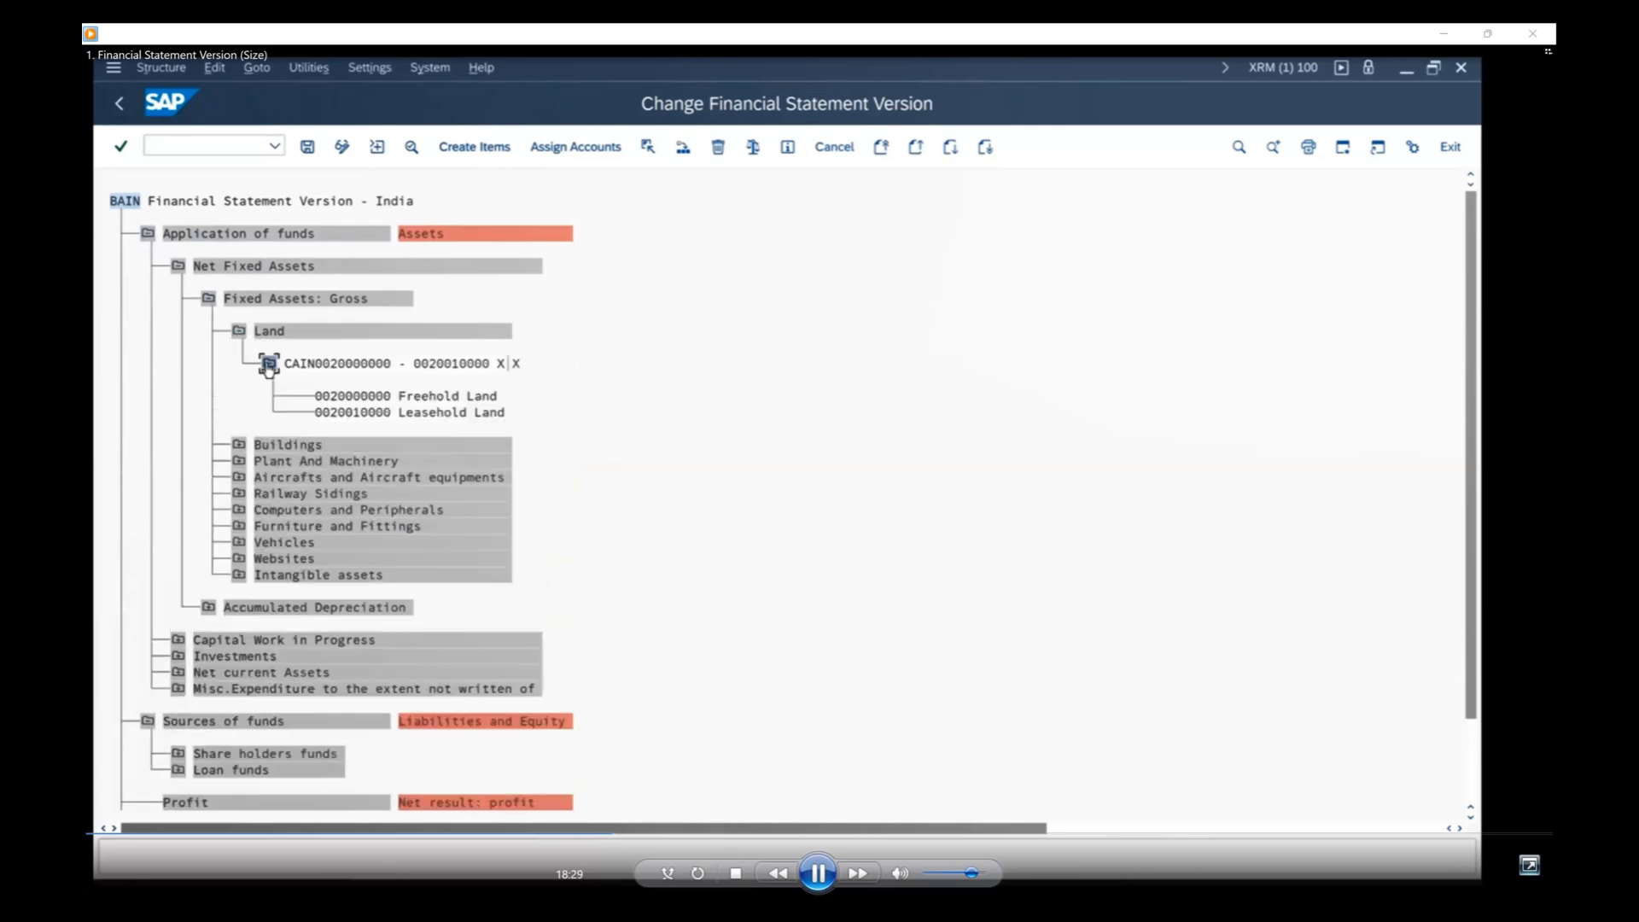
# Inspect the Freehold Land and Leasehold Land accounts, and expand Buildings and Plant And Machinery to see their account ranges.
pyautogui.click(342, 398)
pyautogui.click(356, 412)
pyautogui.click(364, 364)
pyautogui.click(356, 397)
pyautogui.click(356, 412)
pyautogui.click(239, 444)
pyautogui.click(239, 510)
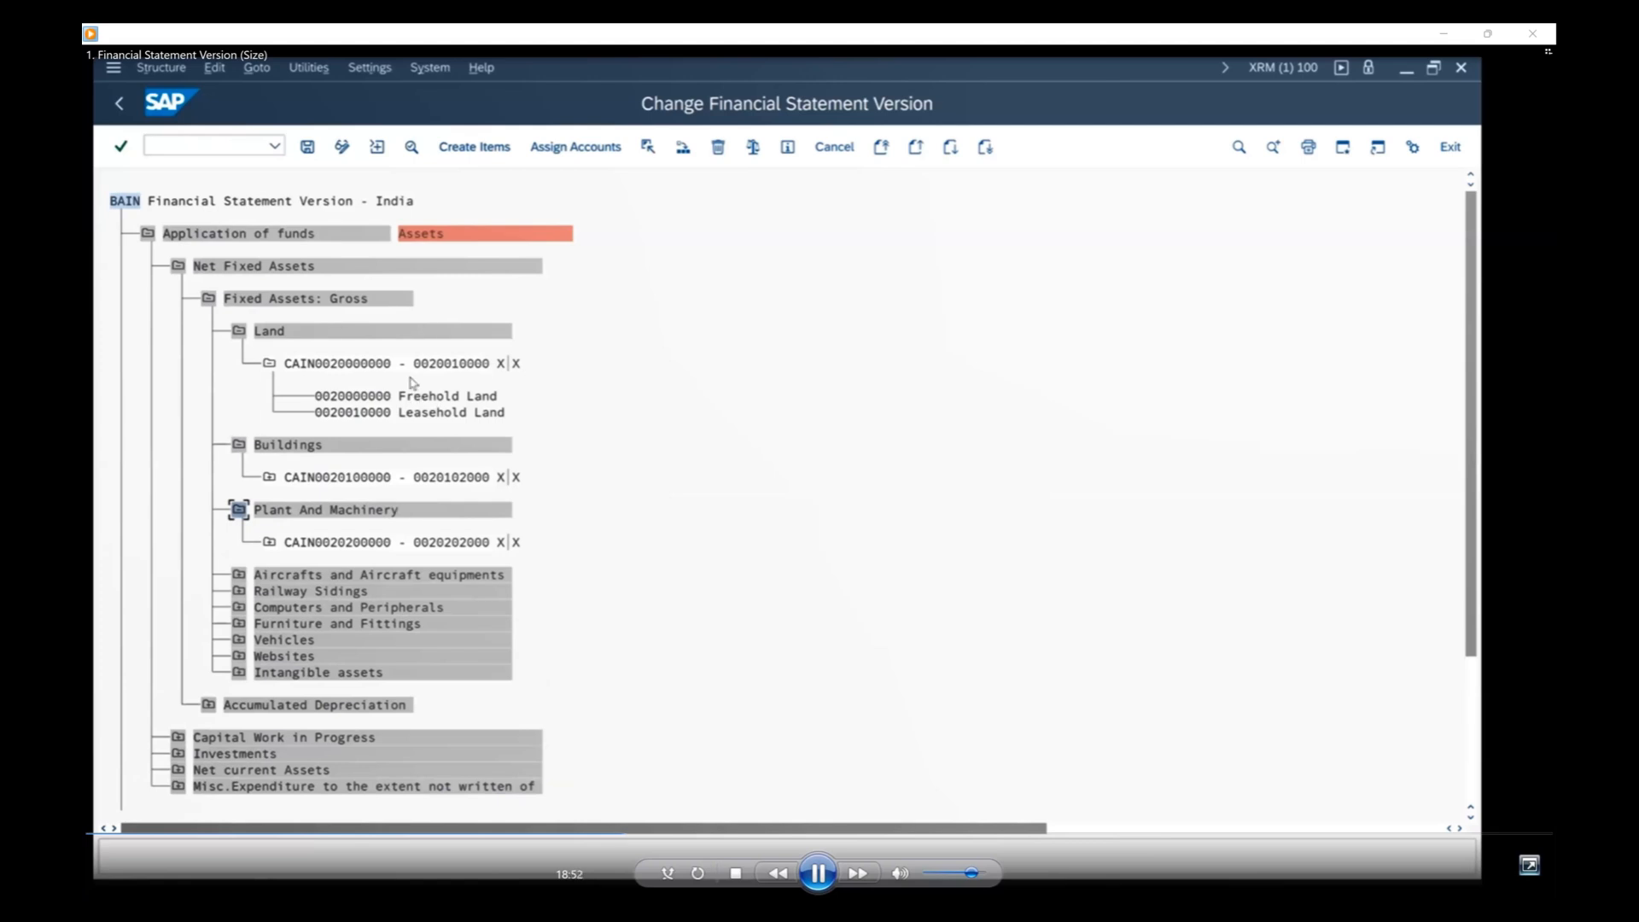
# Collapse Land, Buildings and Plant And Machinery under Fixed Assets: Gross to view only the group names.
pyautogui.click(257, 299)
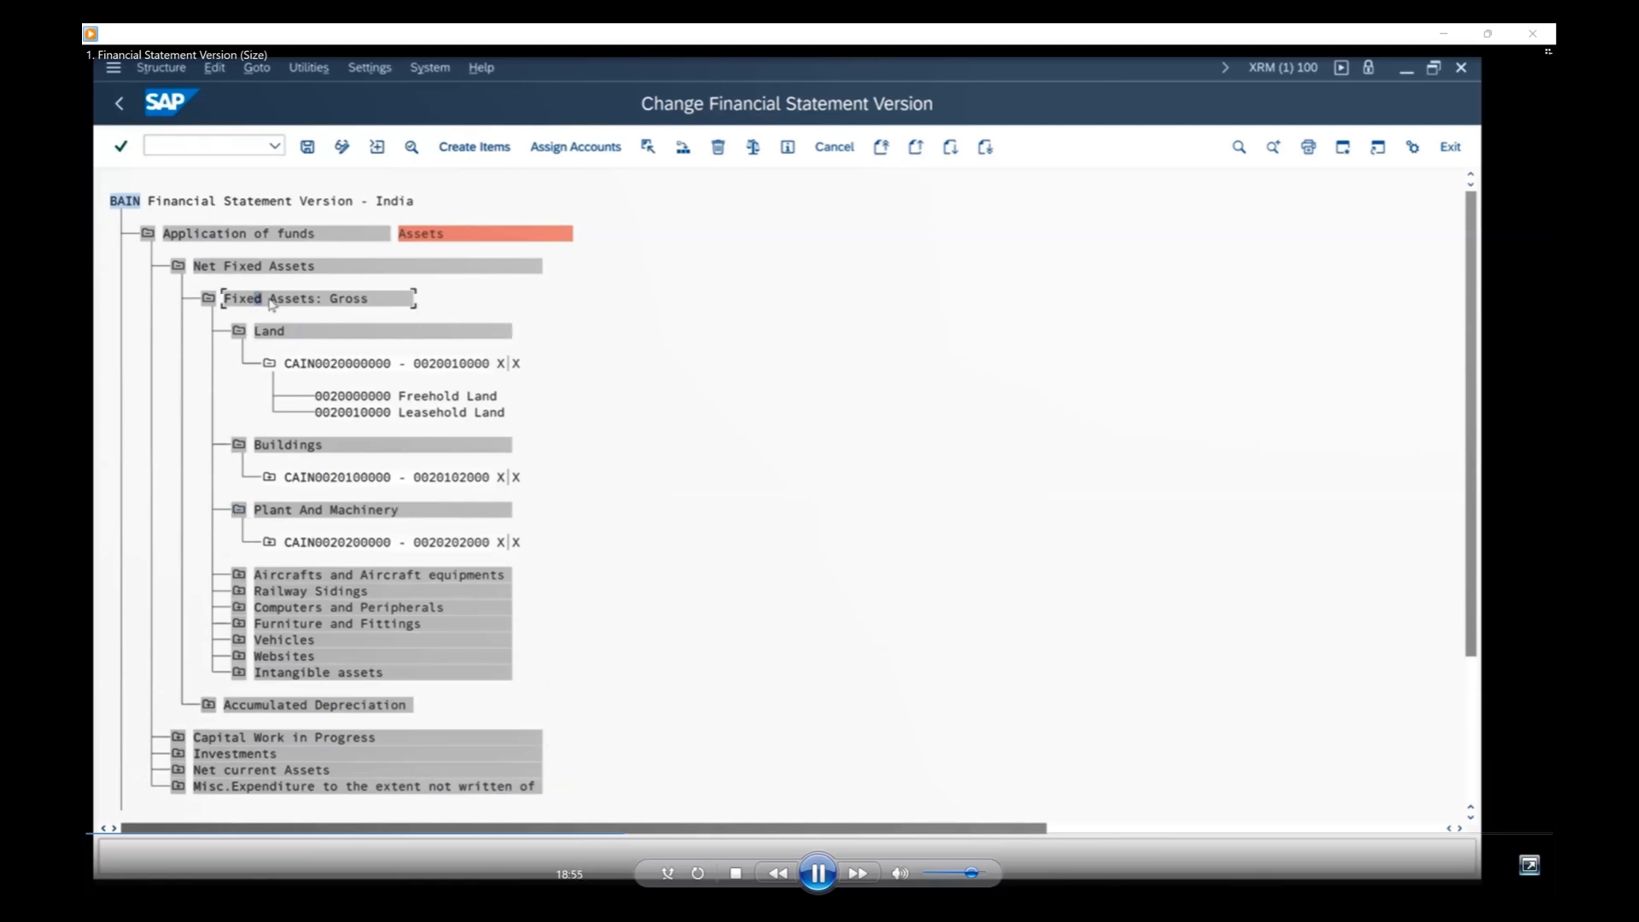
pyautogui.click(240, 332)
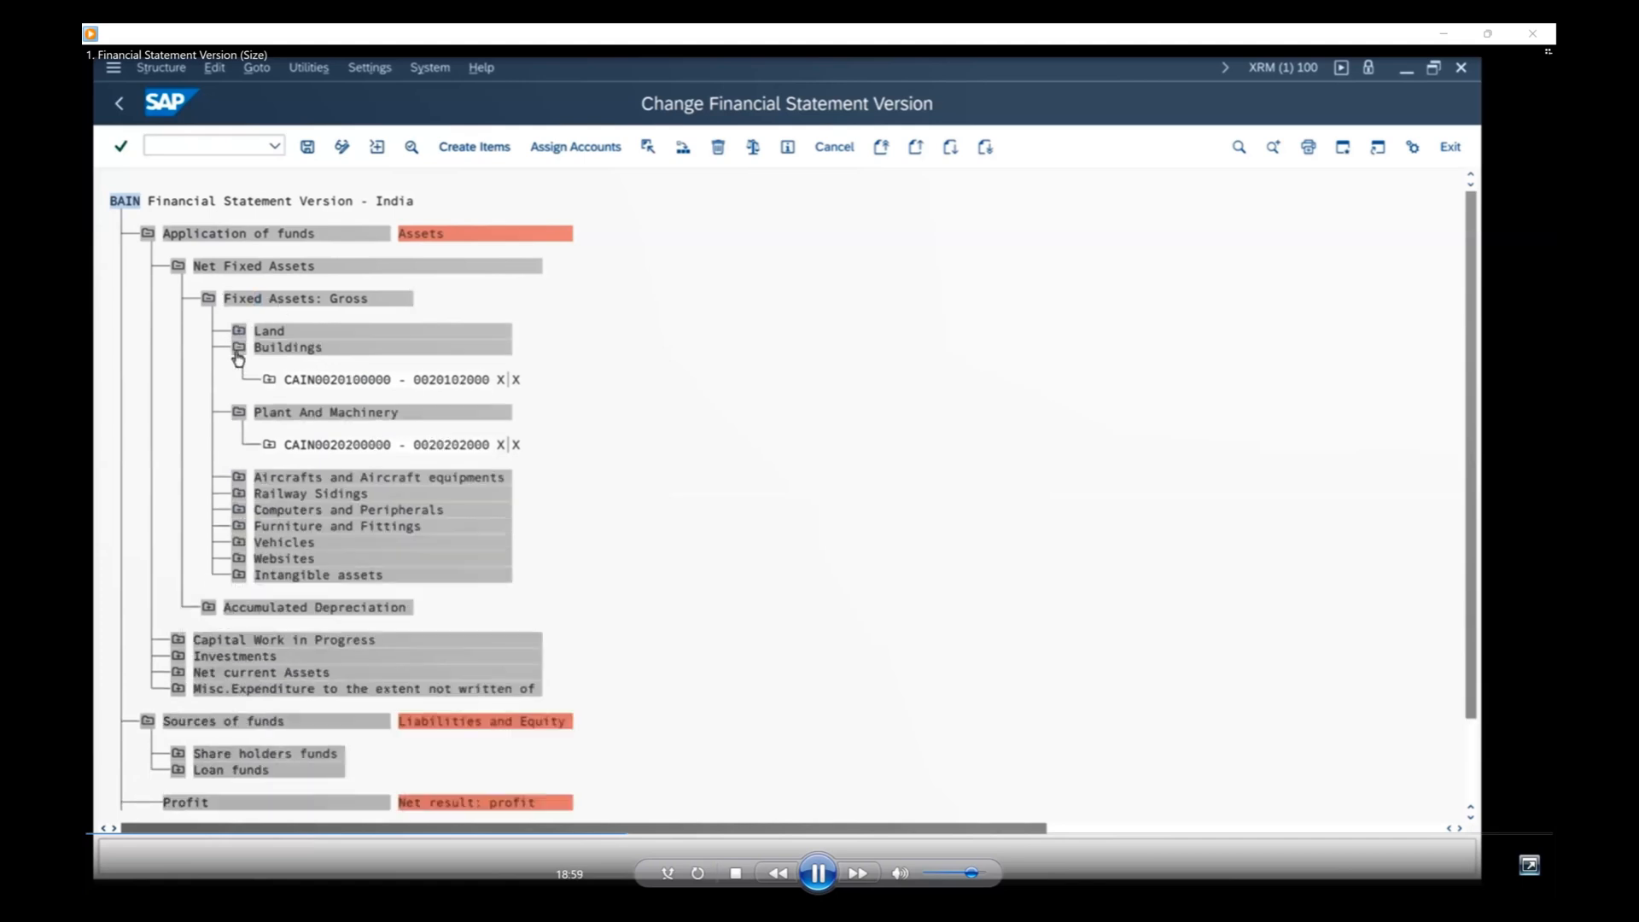
pyautogui.click(239, 348)
pyautogui.click(316, 298)
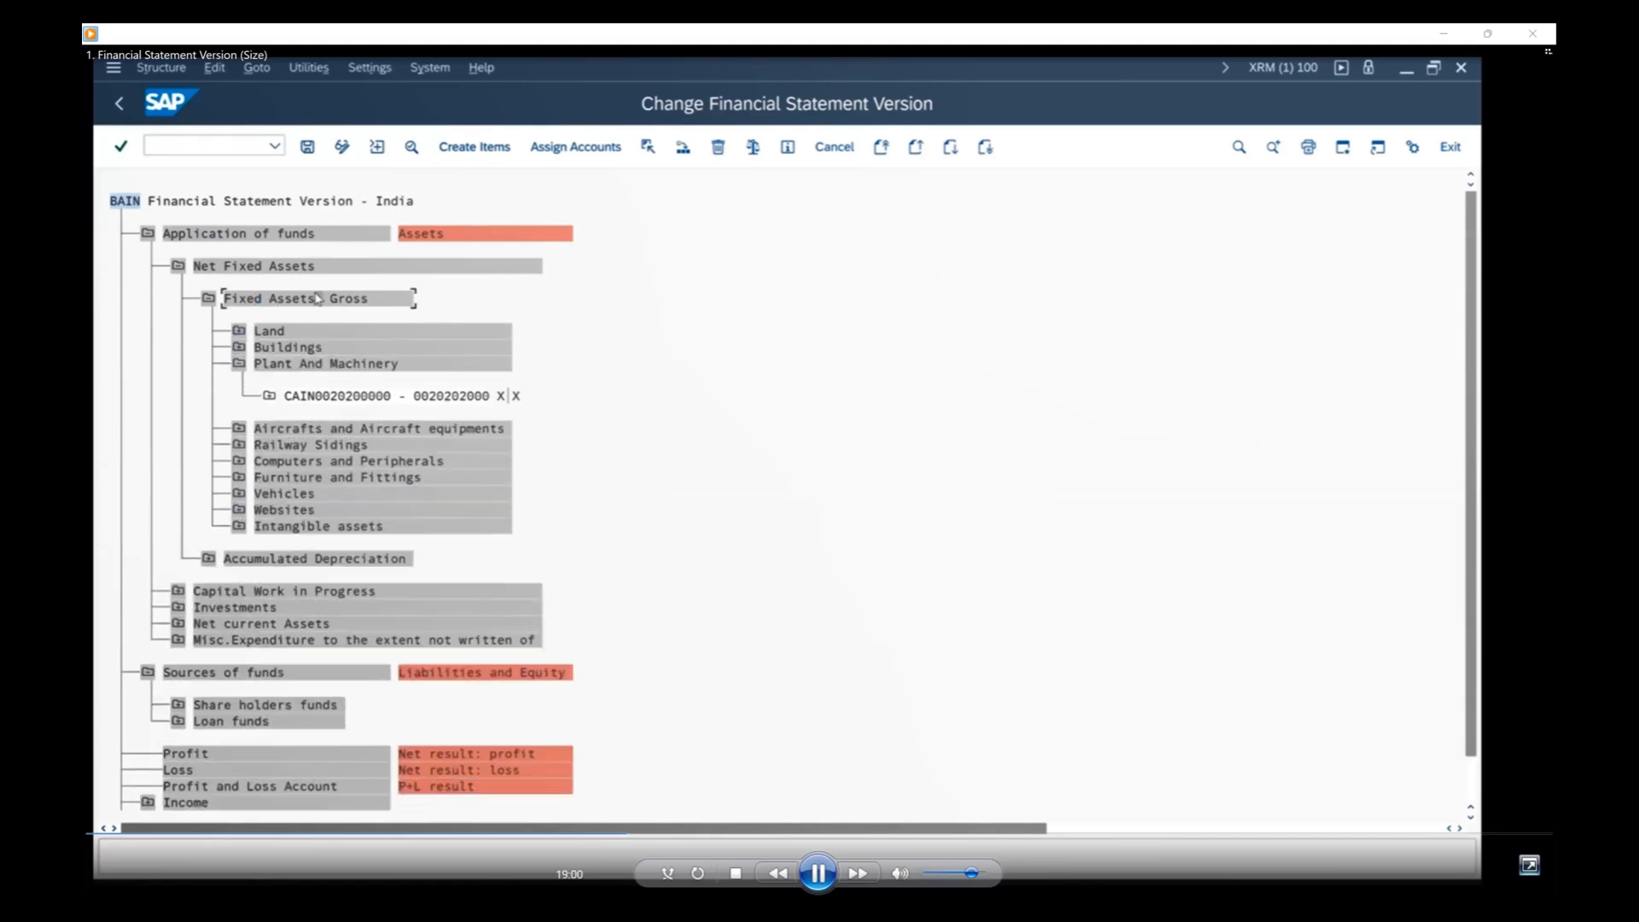
pyautogui.click(241, 365)
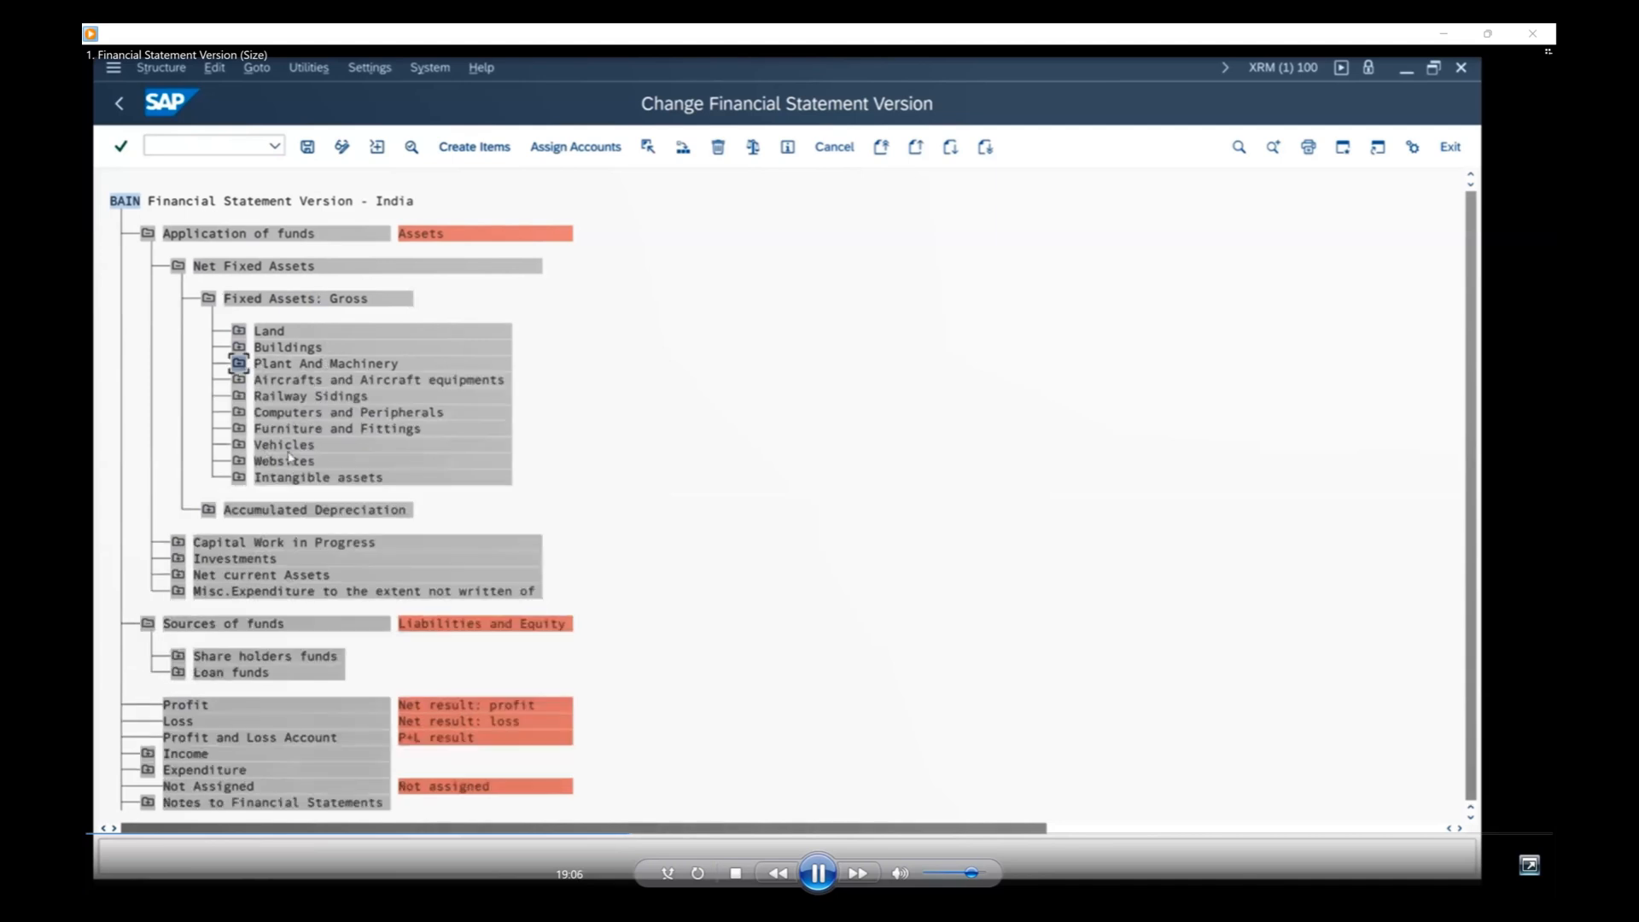
# Examine the accounts assigned to Vehicles, Land and Buildings under Fixed Assets: Gross in version BAIN.
pyautogui.click(239, 445)
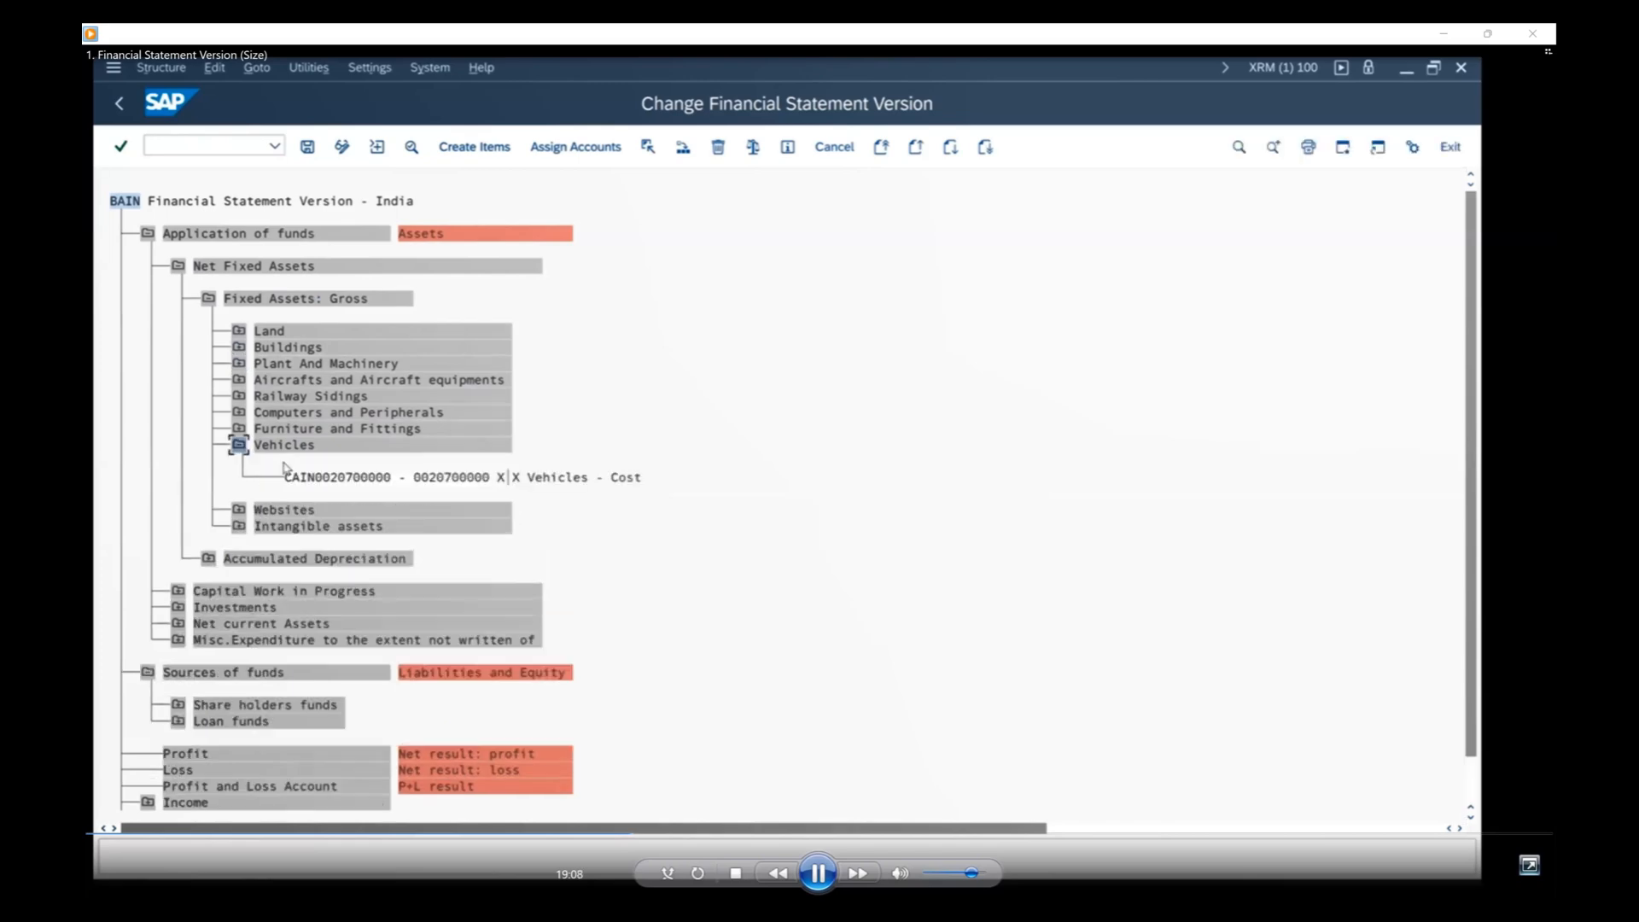
pyautogui.click(357, 479)
pyautogui.click(240, 446)
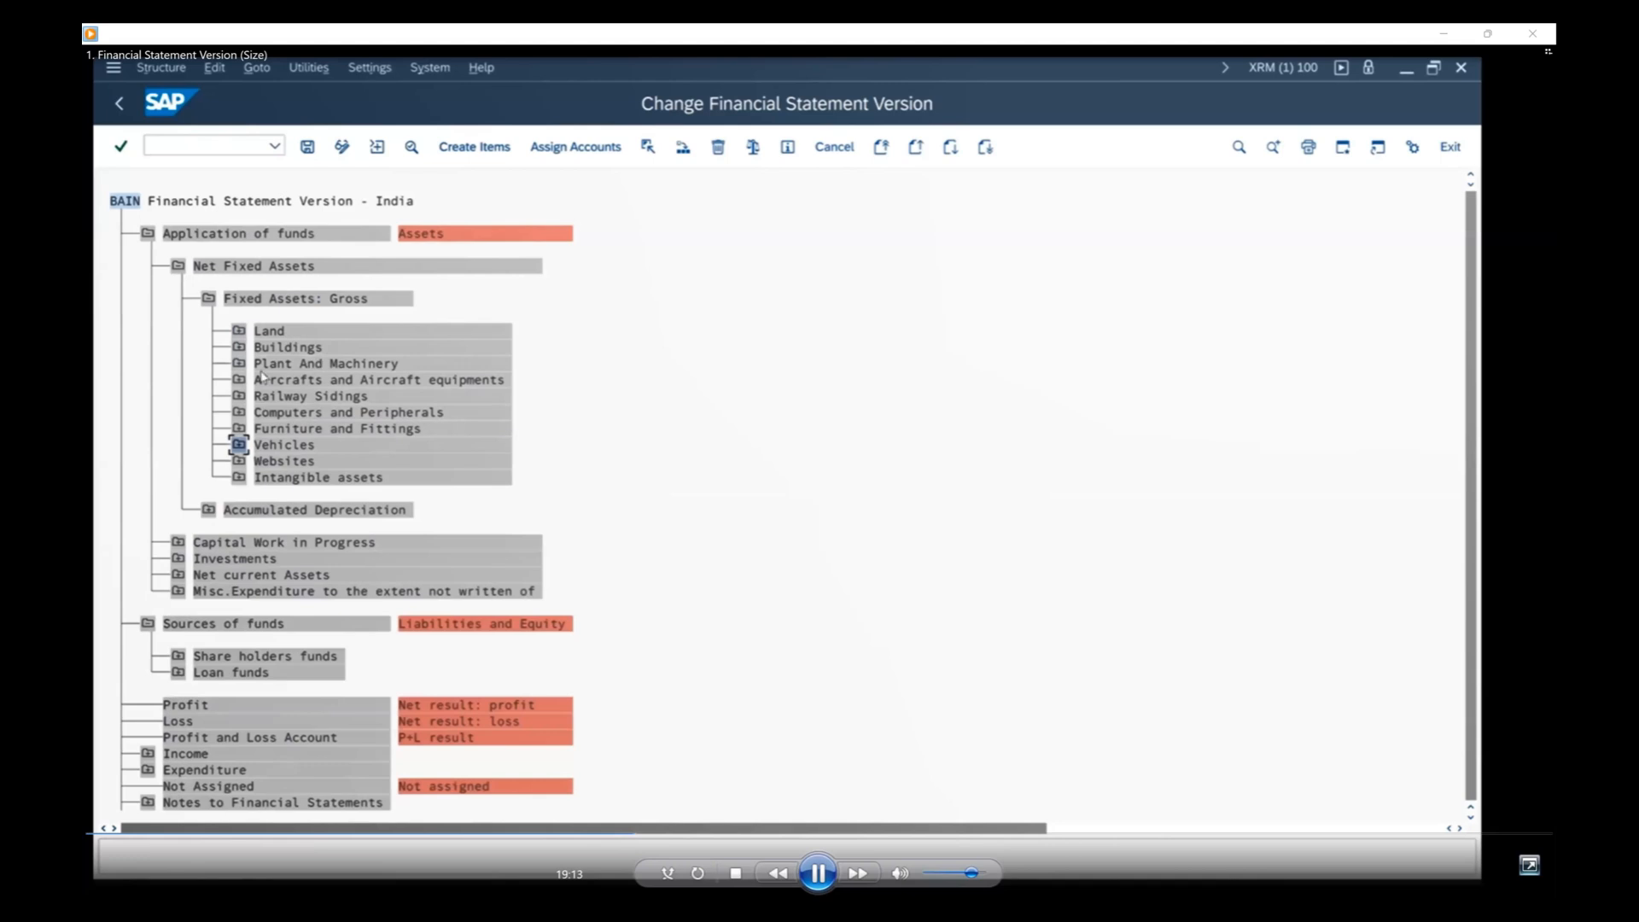
pyautogui.click(242, 333)
pyautogui.click(334, 364)
pyautogui.click(239, 396)
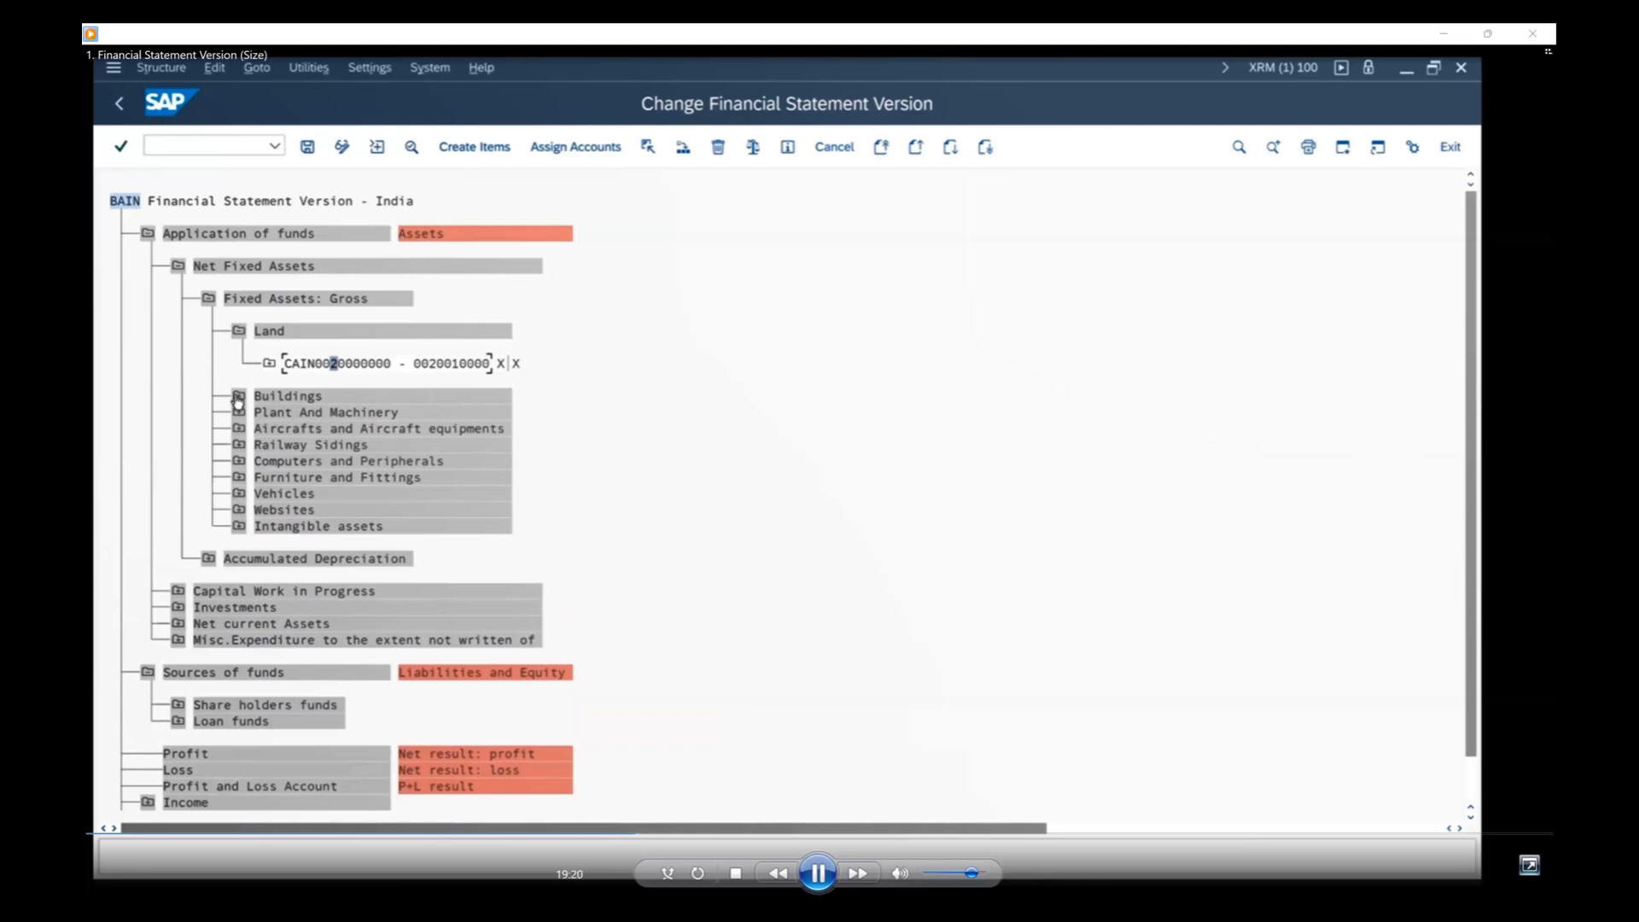
pyautogui.click(411, 427)
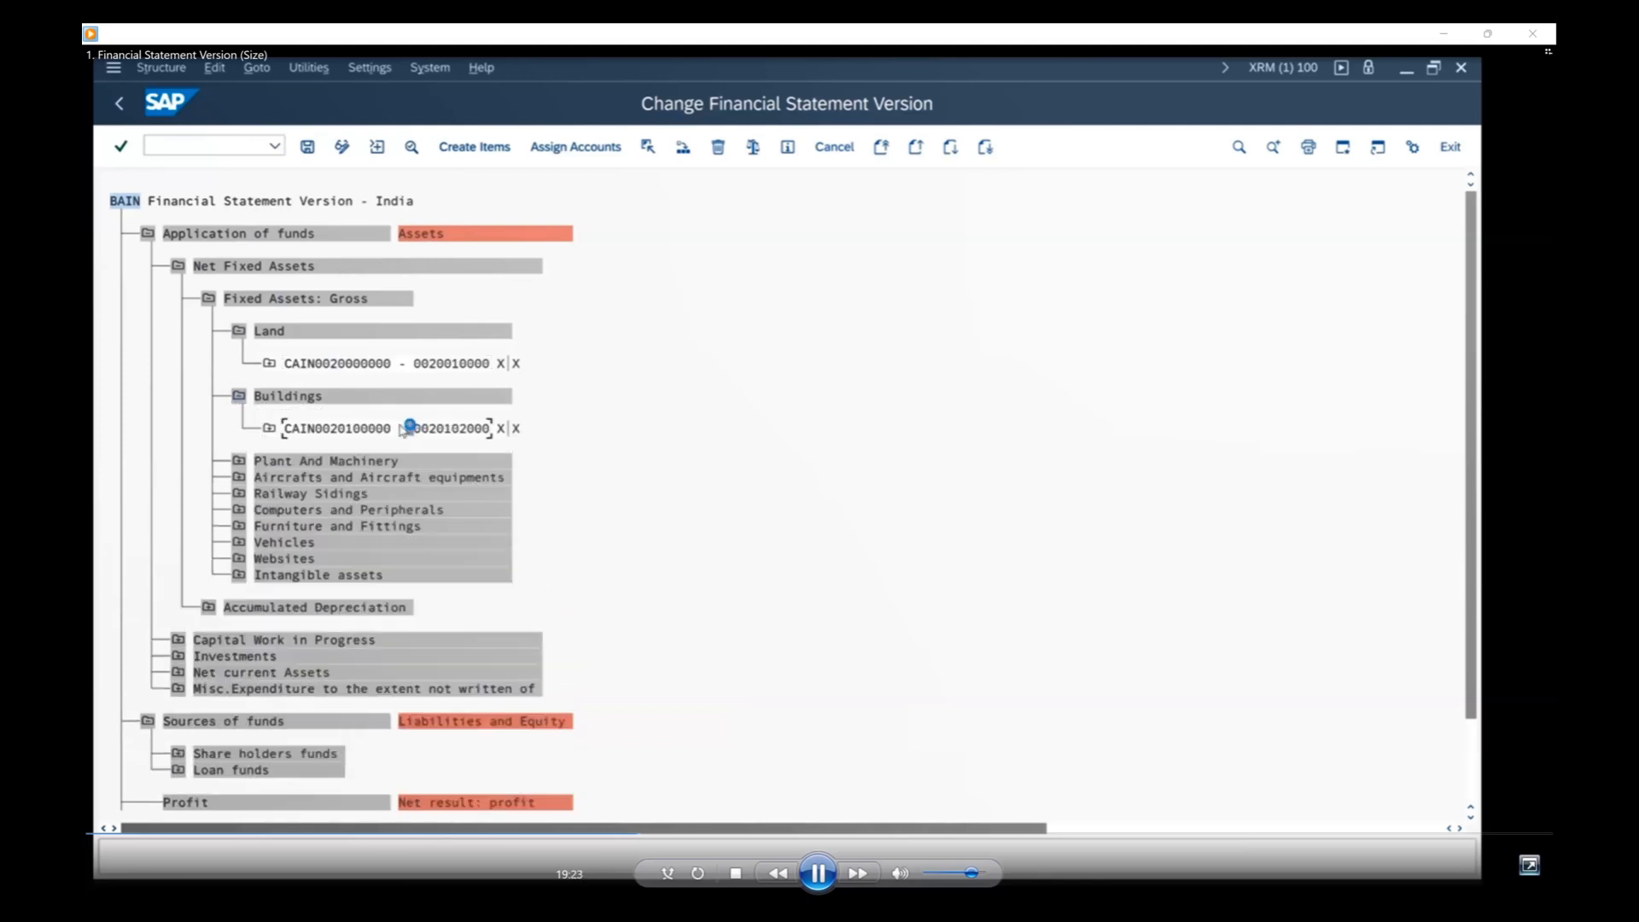
# Collapse Application of funds and Sources of funds, and return to the overview of financial statement versions.
pyautogui.click(148, 233)
pyautogui.click(145, 253)
pyautogui.click(145, 253)
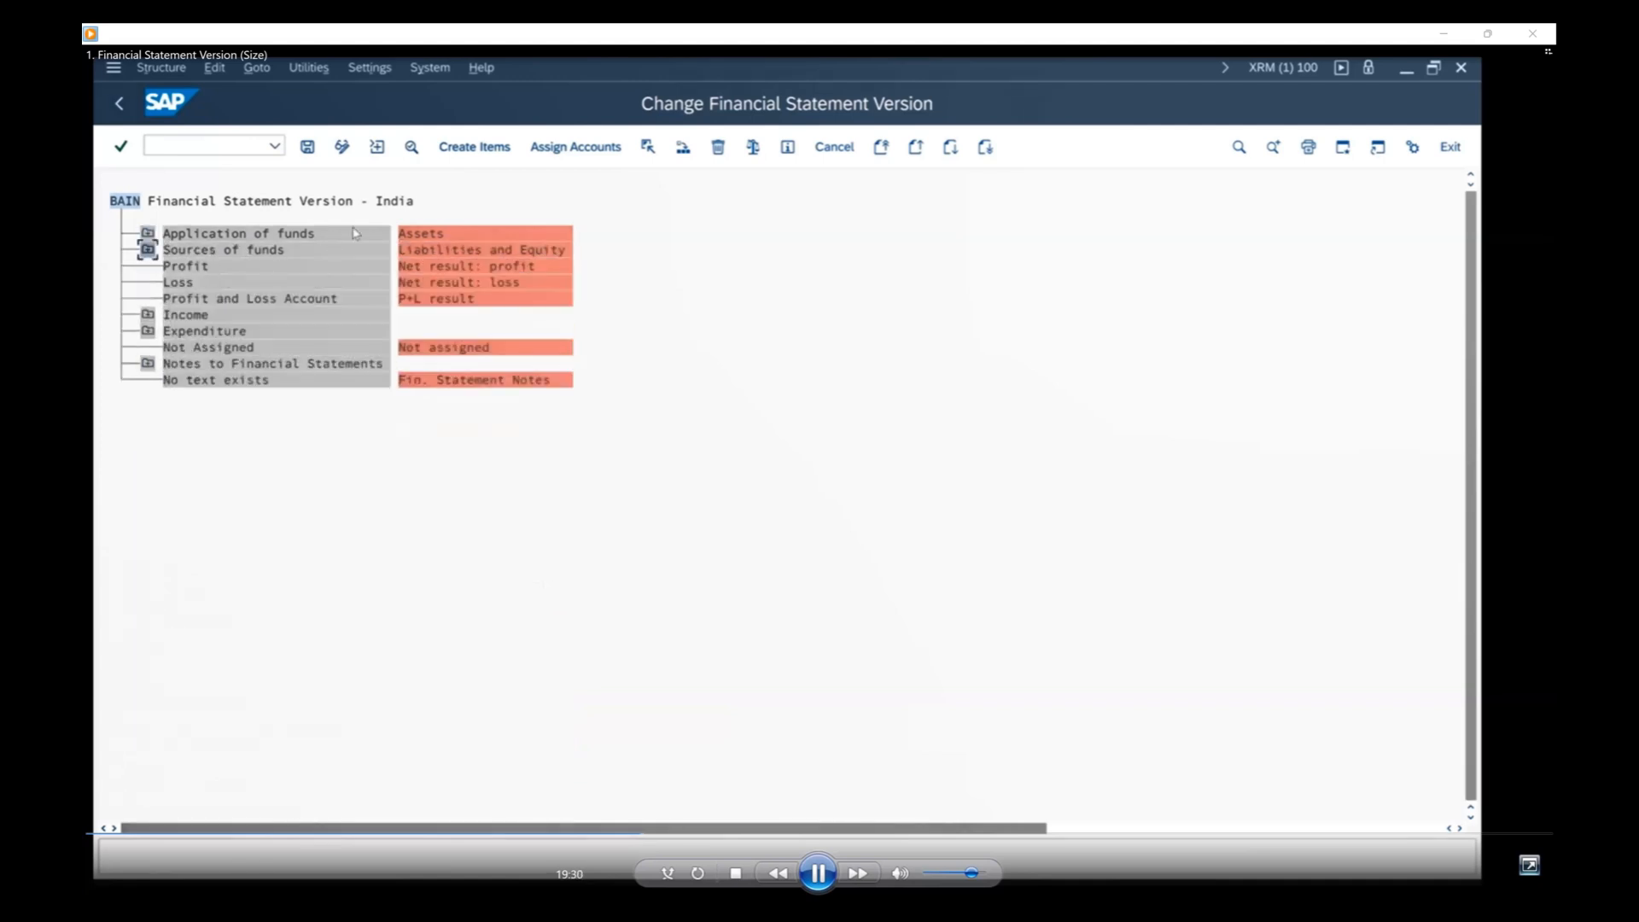
pyautogui.click(117, 104)
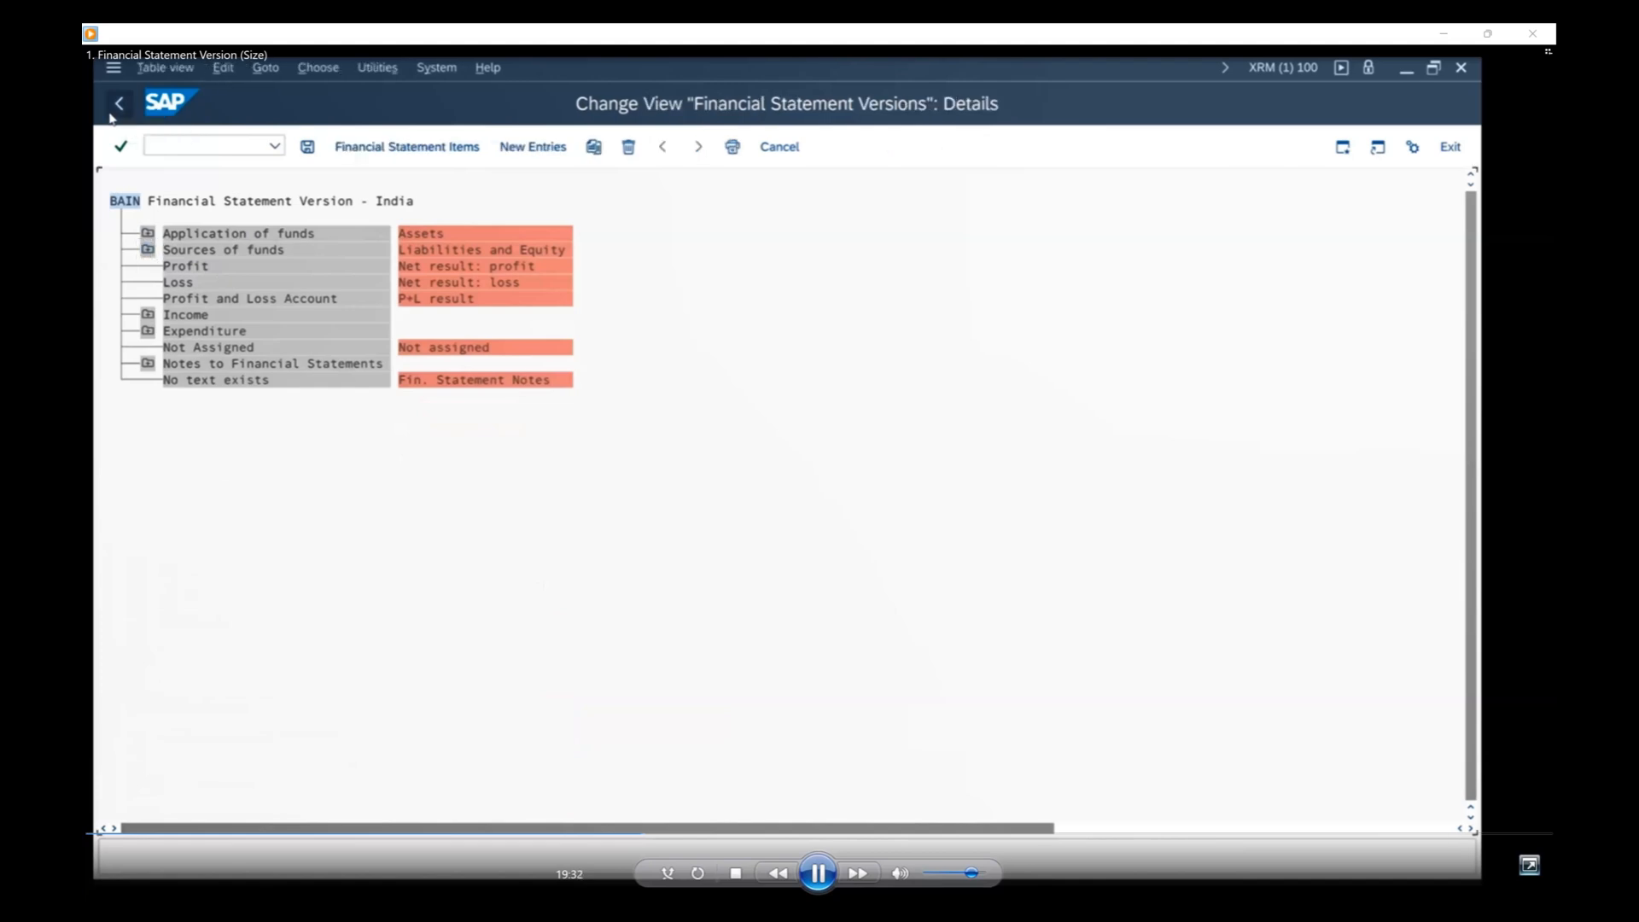
pyautogui.click(118, 104)
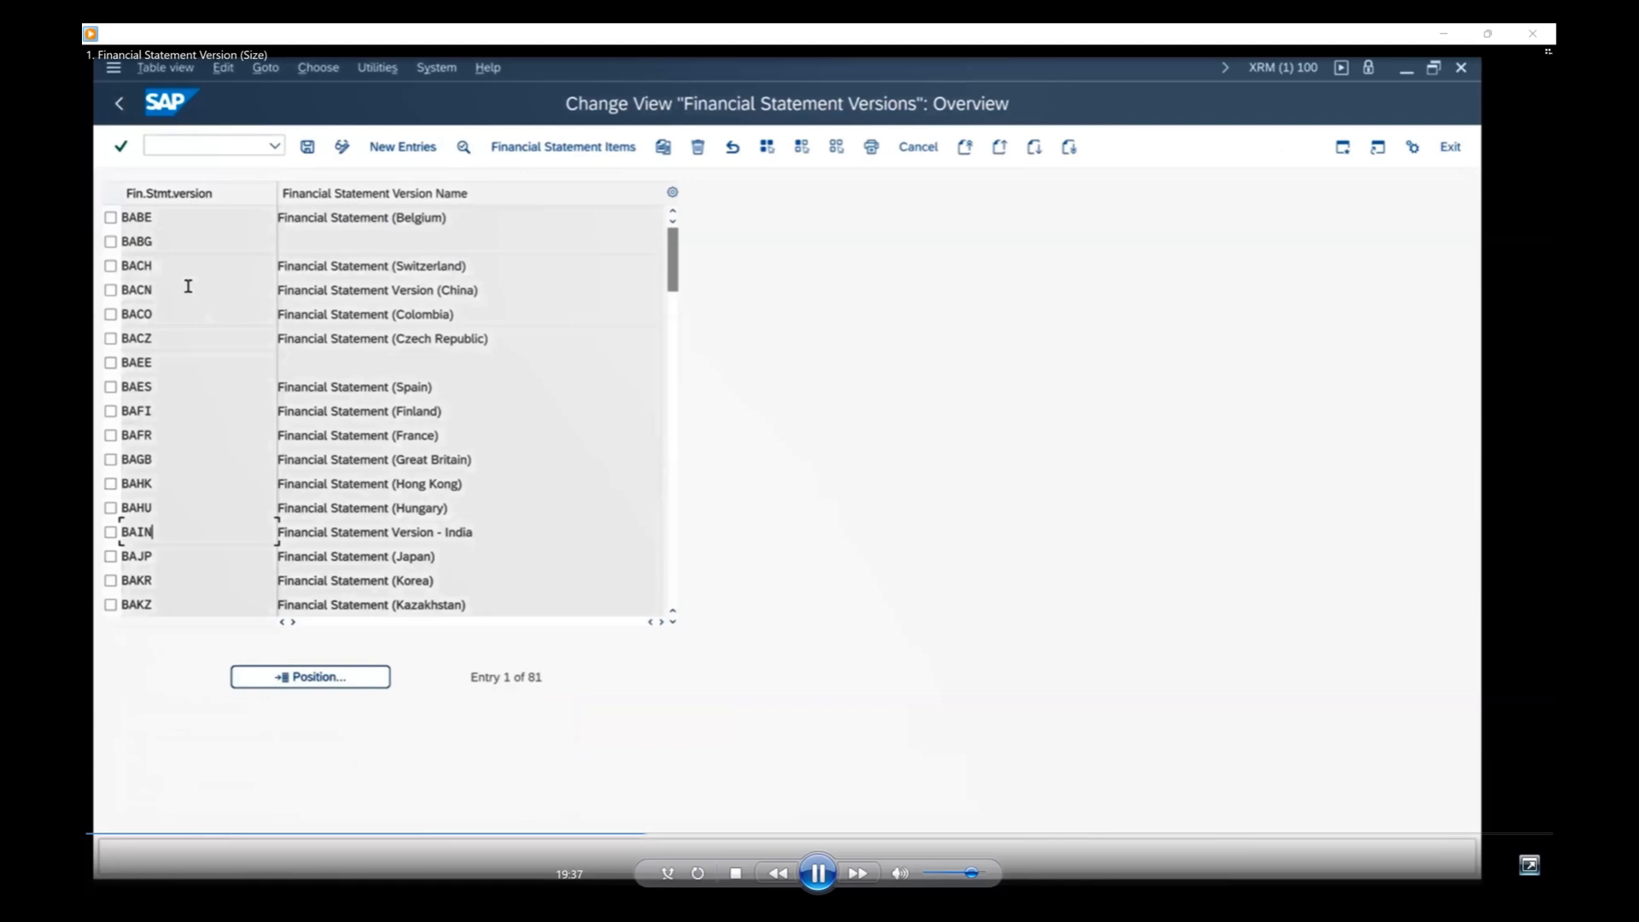
# Start a new financial statement version with key SW01 and the name FSV for SW01 Company.
pyautogui.click(402, 147)
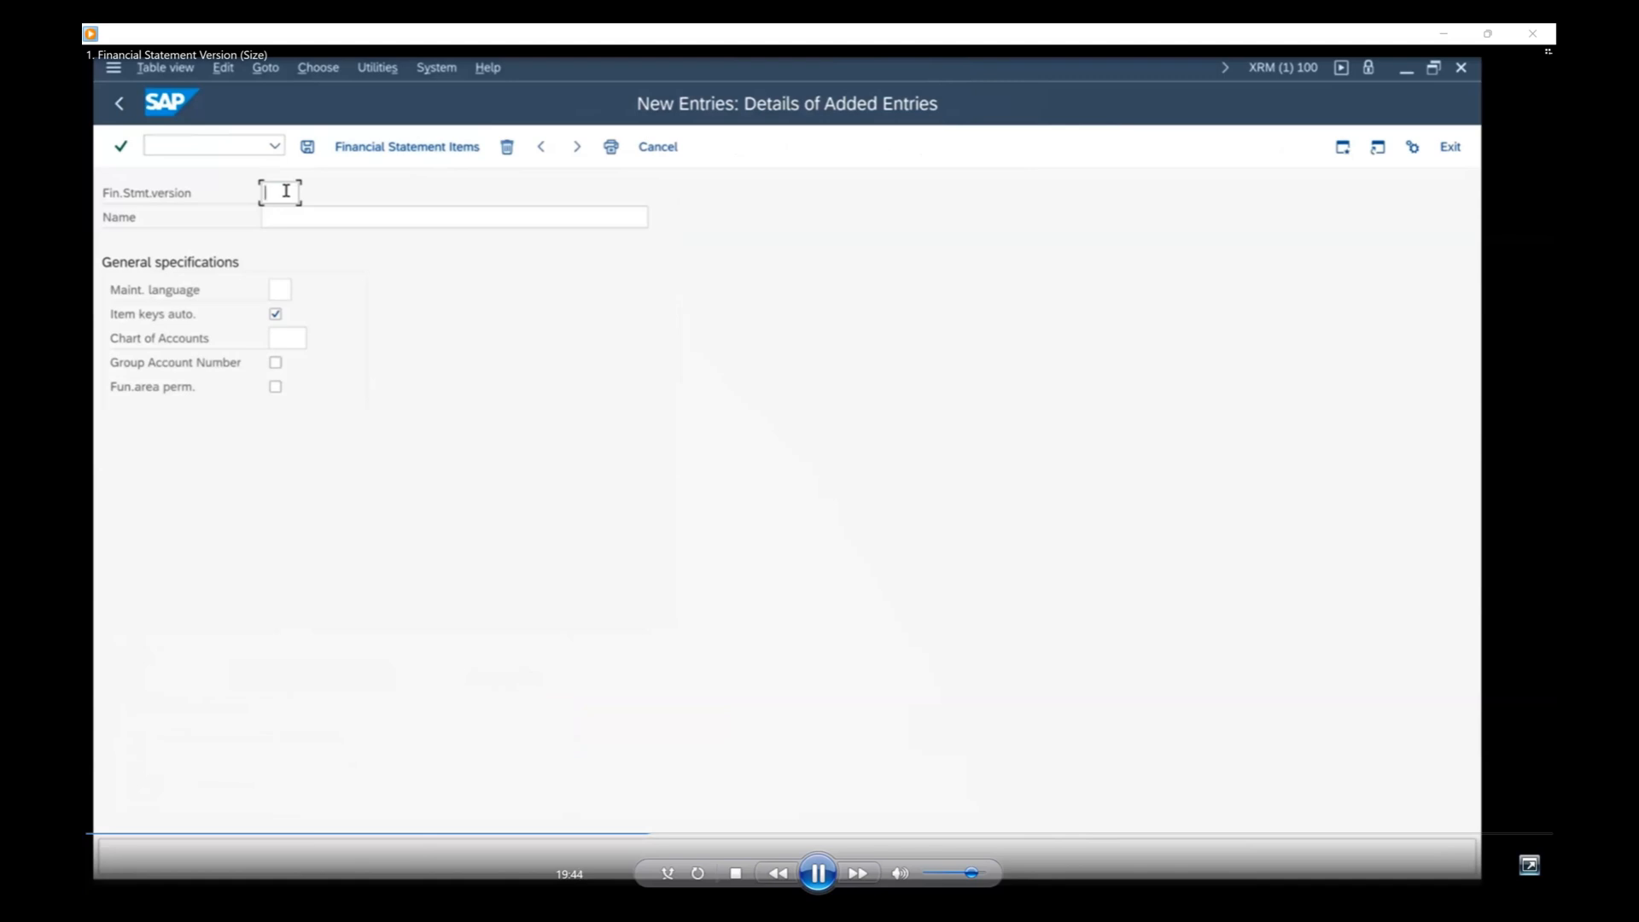
pyautogui.write('sw01')
pyautogui.press('Tab')
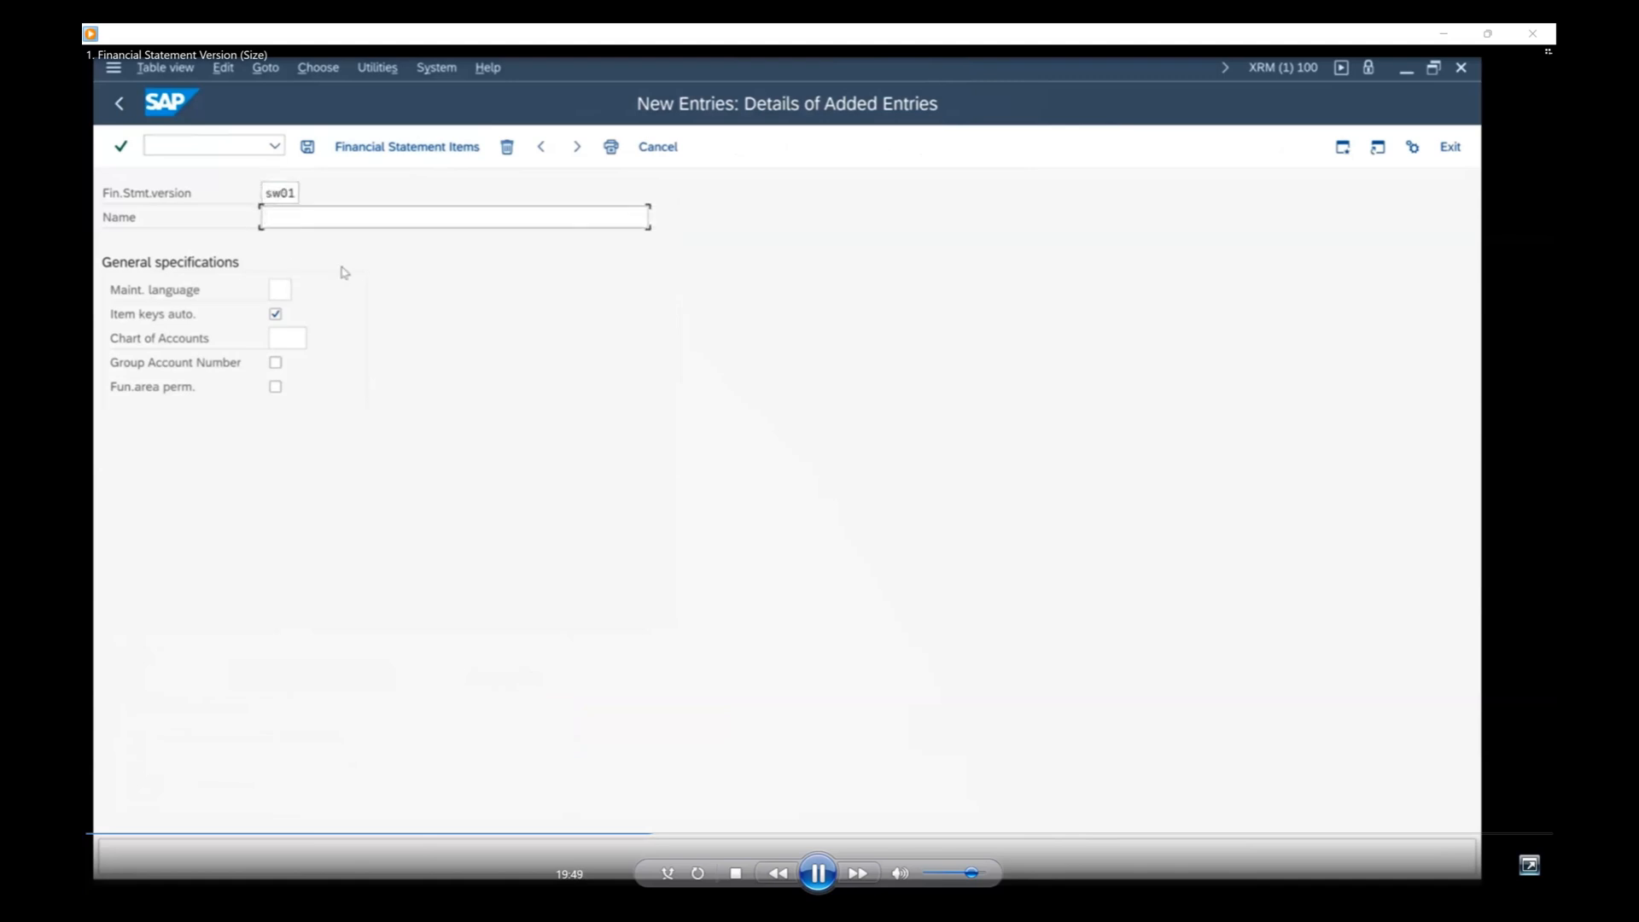
pyautogui.press('capslock')
pyautogui.write('FSV')
pyautogui.press('capslock')
pyautogui.write('for')
pyautogui.press('capslock')
pyautogui.write('SW01 C')
pyautogui.press('capslock')
pyautogui.write('ompan')
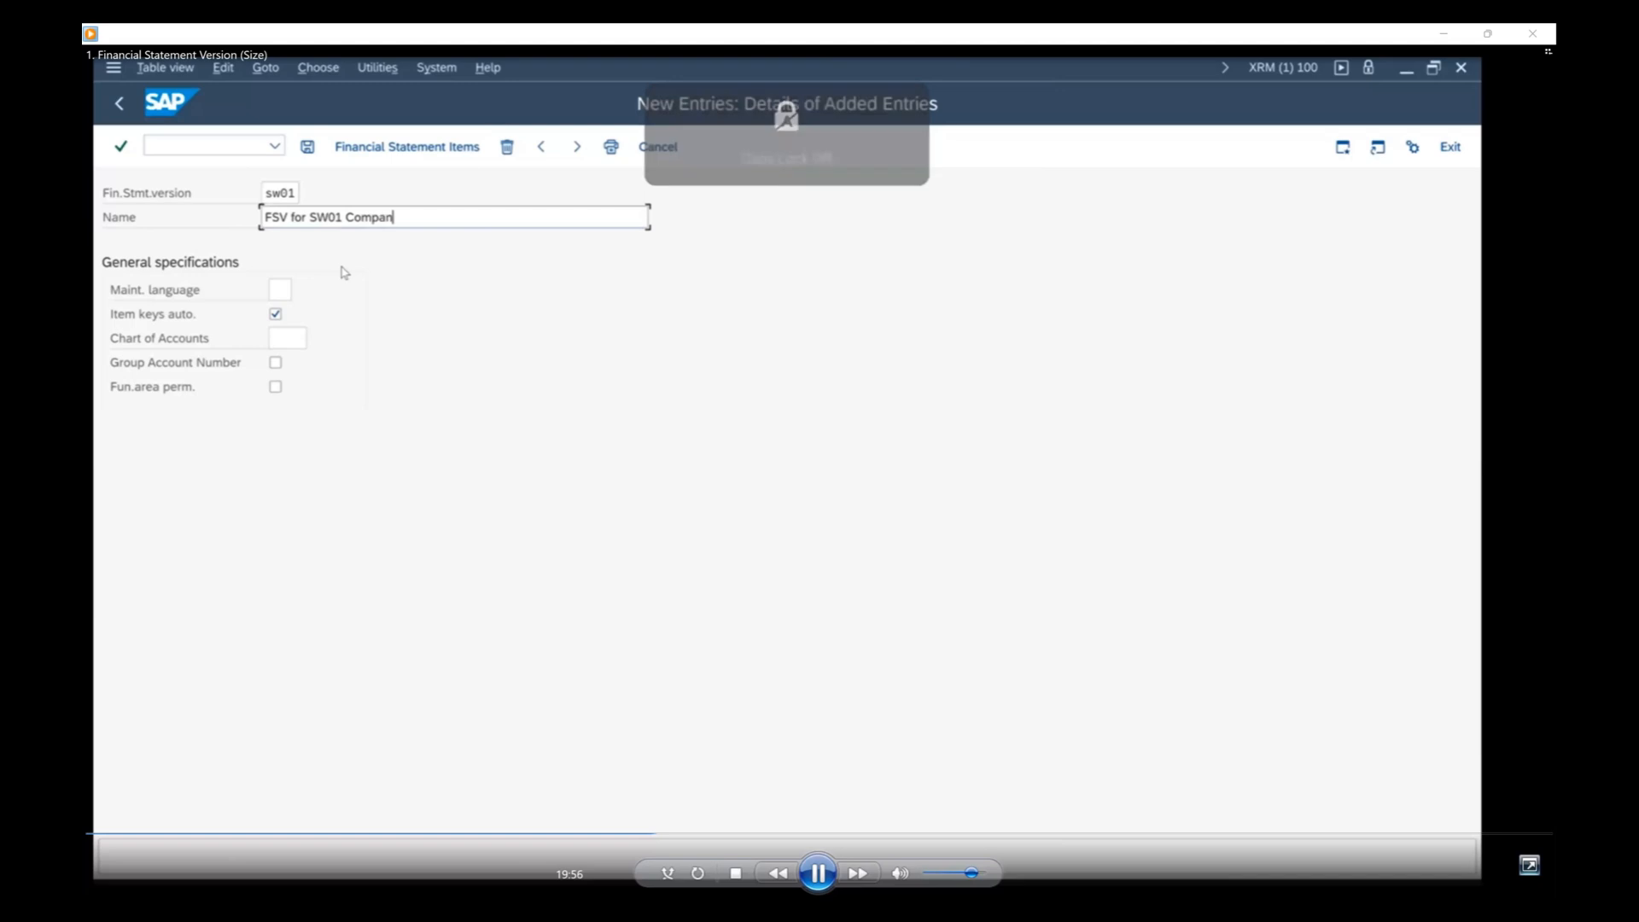
pyautogui.write('y')
# Set the new version's maintenance language to EN, with automatic item keys.
pyautogui.press('Tab')
pyautogui.write('en')
pyautogui.press('Tab')
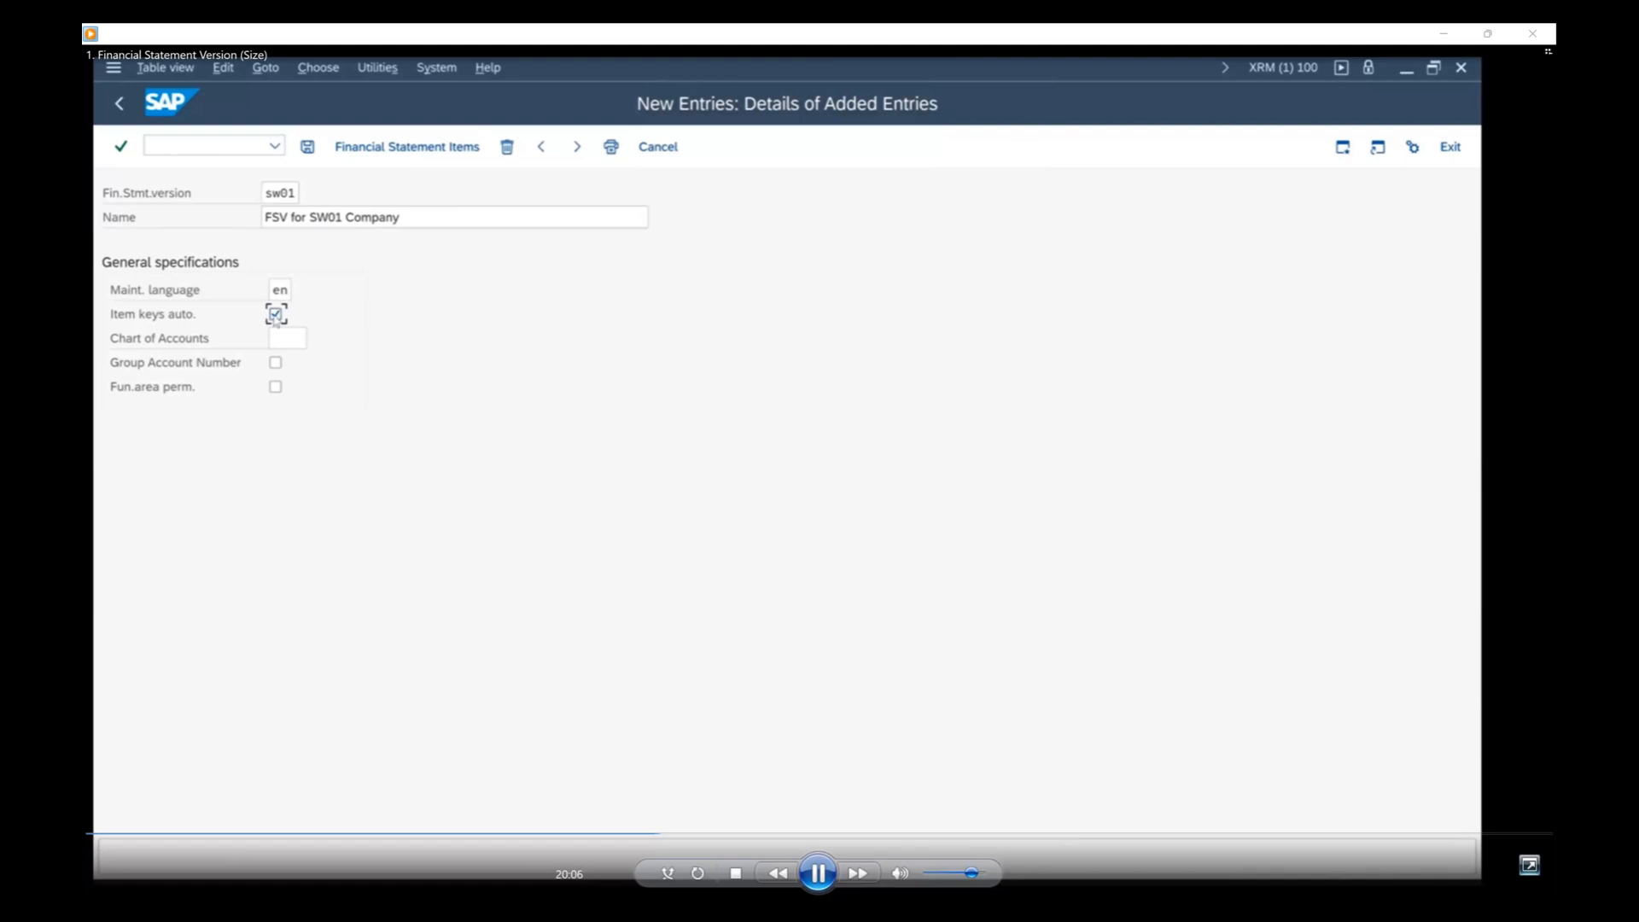
pyautogui.click(172, 319)
pyautogui.press('Tab')
pyautogui.click(274, 314)
# Look up the chart of accounts of company code SW01 through transaction OBY6 in a new session, then close that session.
pyautogui.click(269, 340)
pyautogui.press('F4')
pyautogui.write('/ooby6')
pyautogui.press('Return')
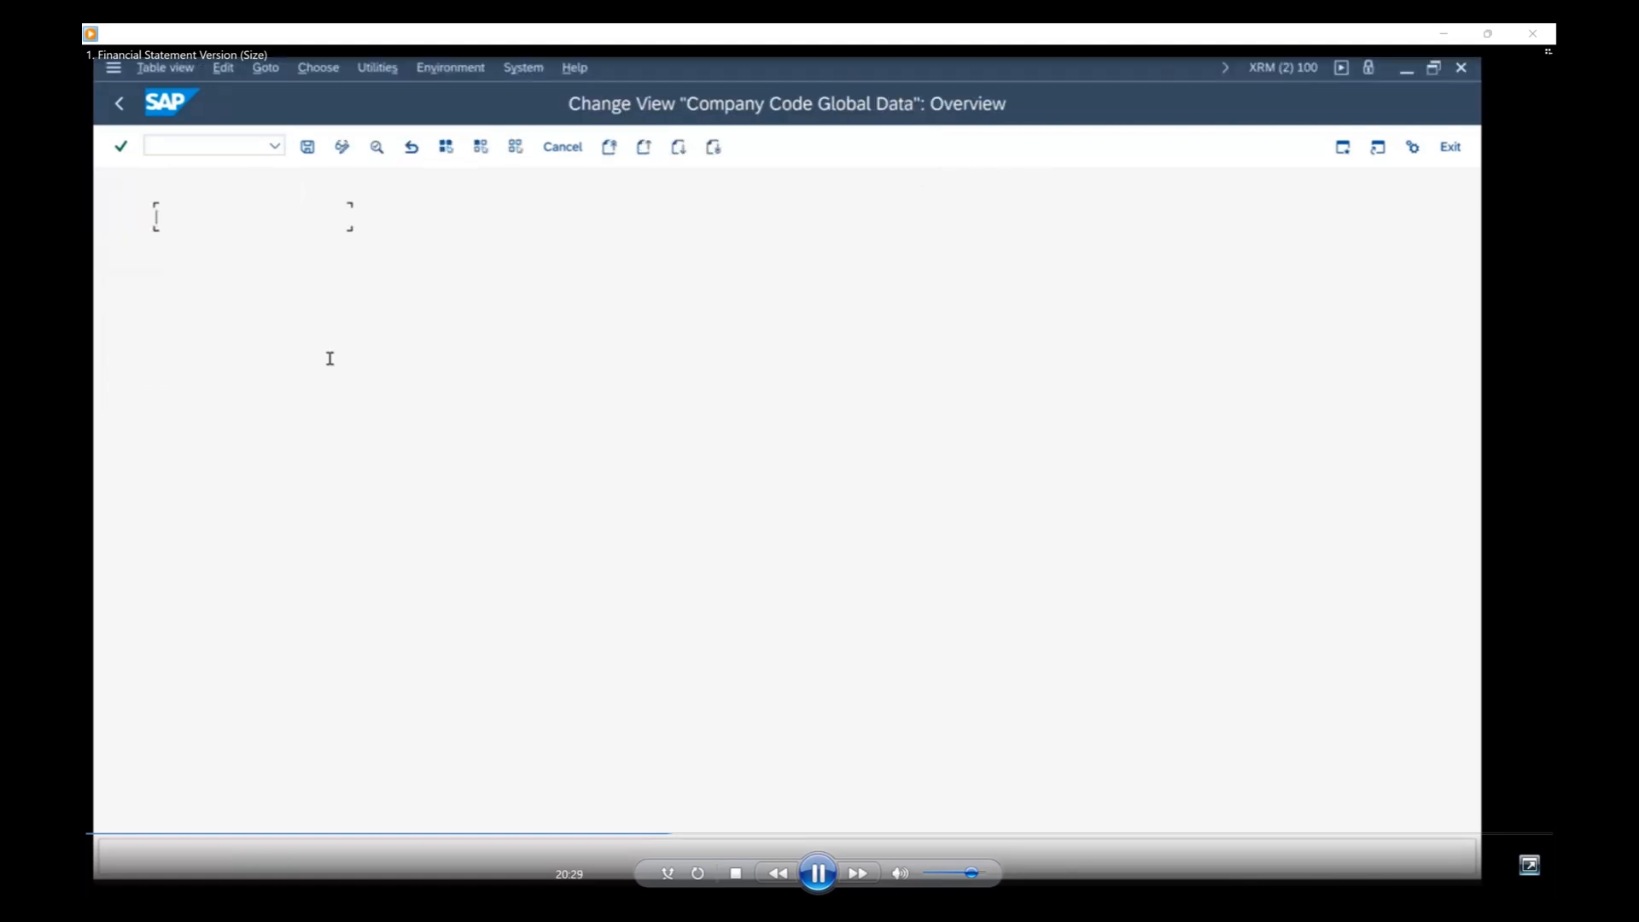
pyautogui.click(400, 822)
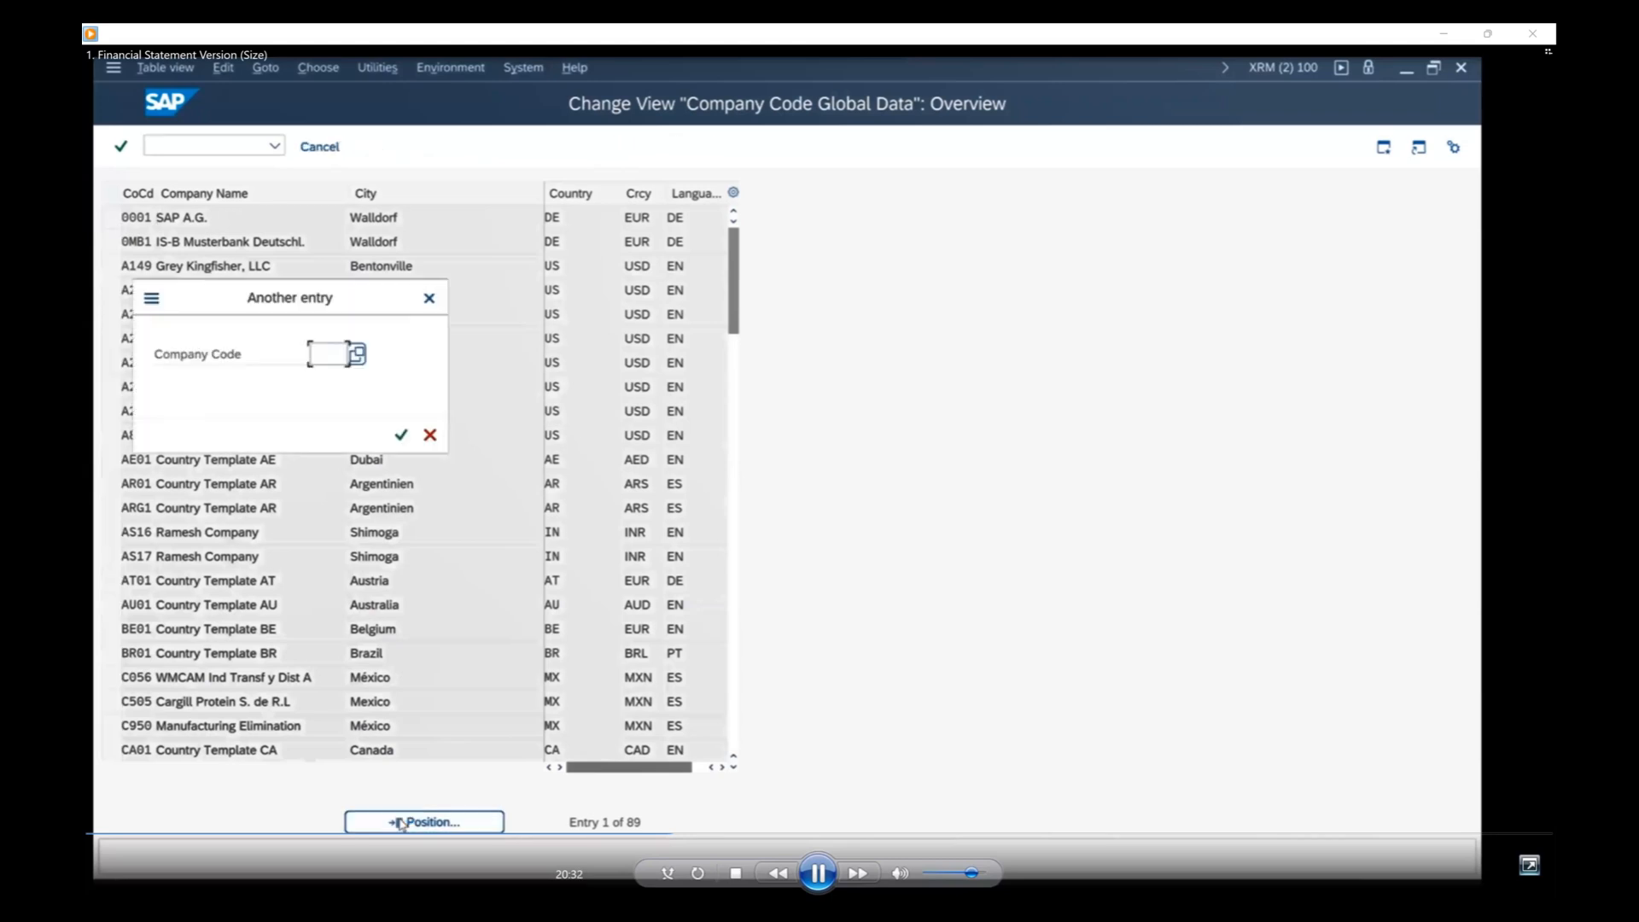
pyautogui.write('ca01')
pyautogui.press('Return')
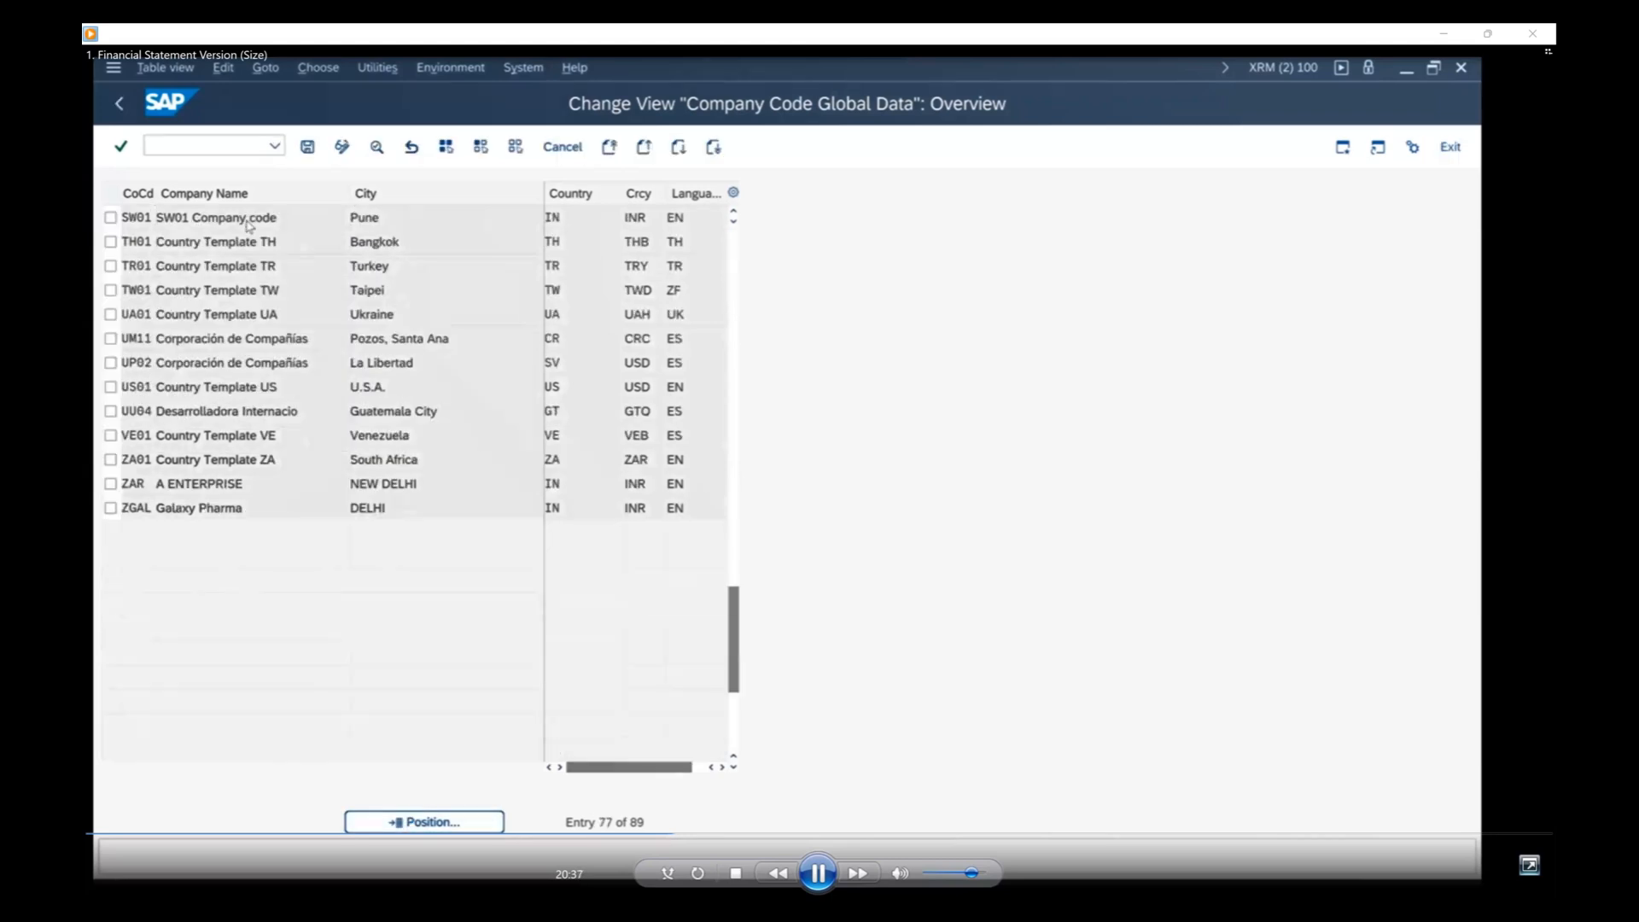
pyautogui.doubleClick(341, 259)
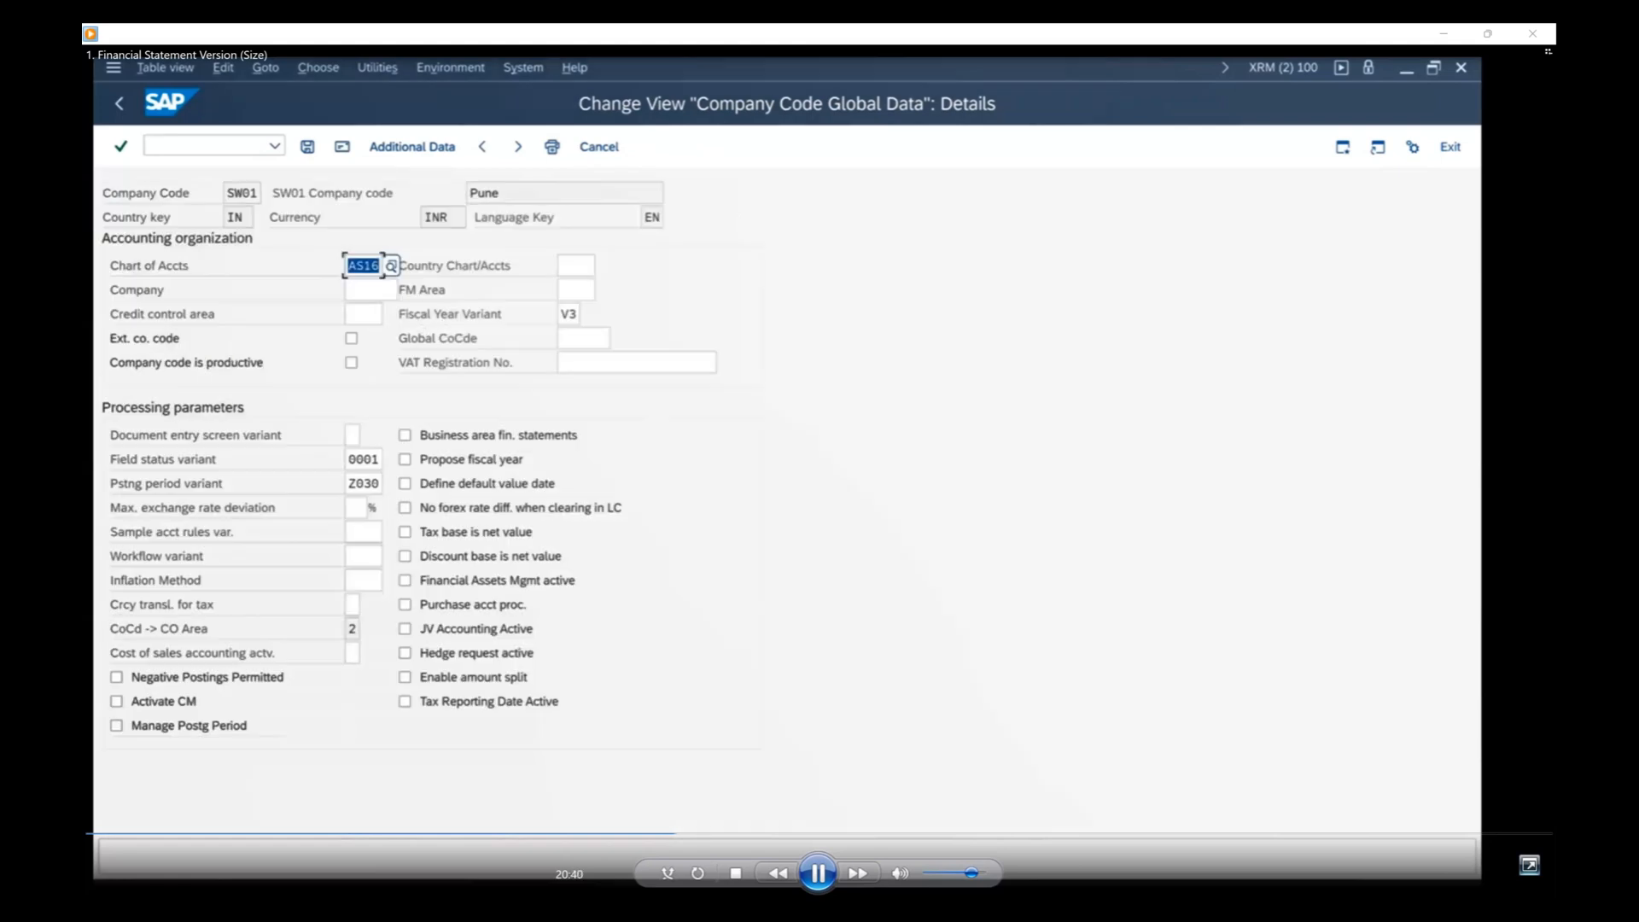
pyautogui.click(1461, 68)
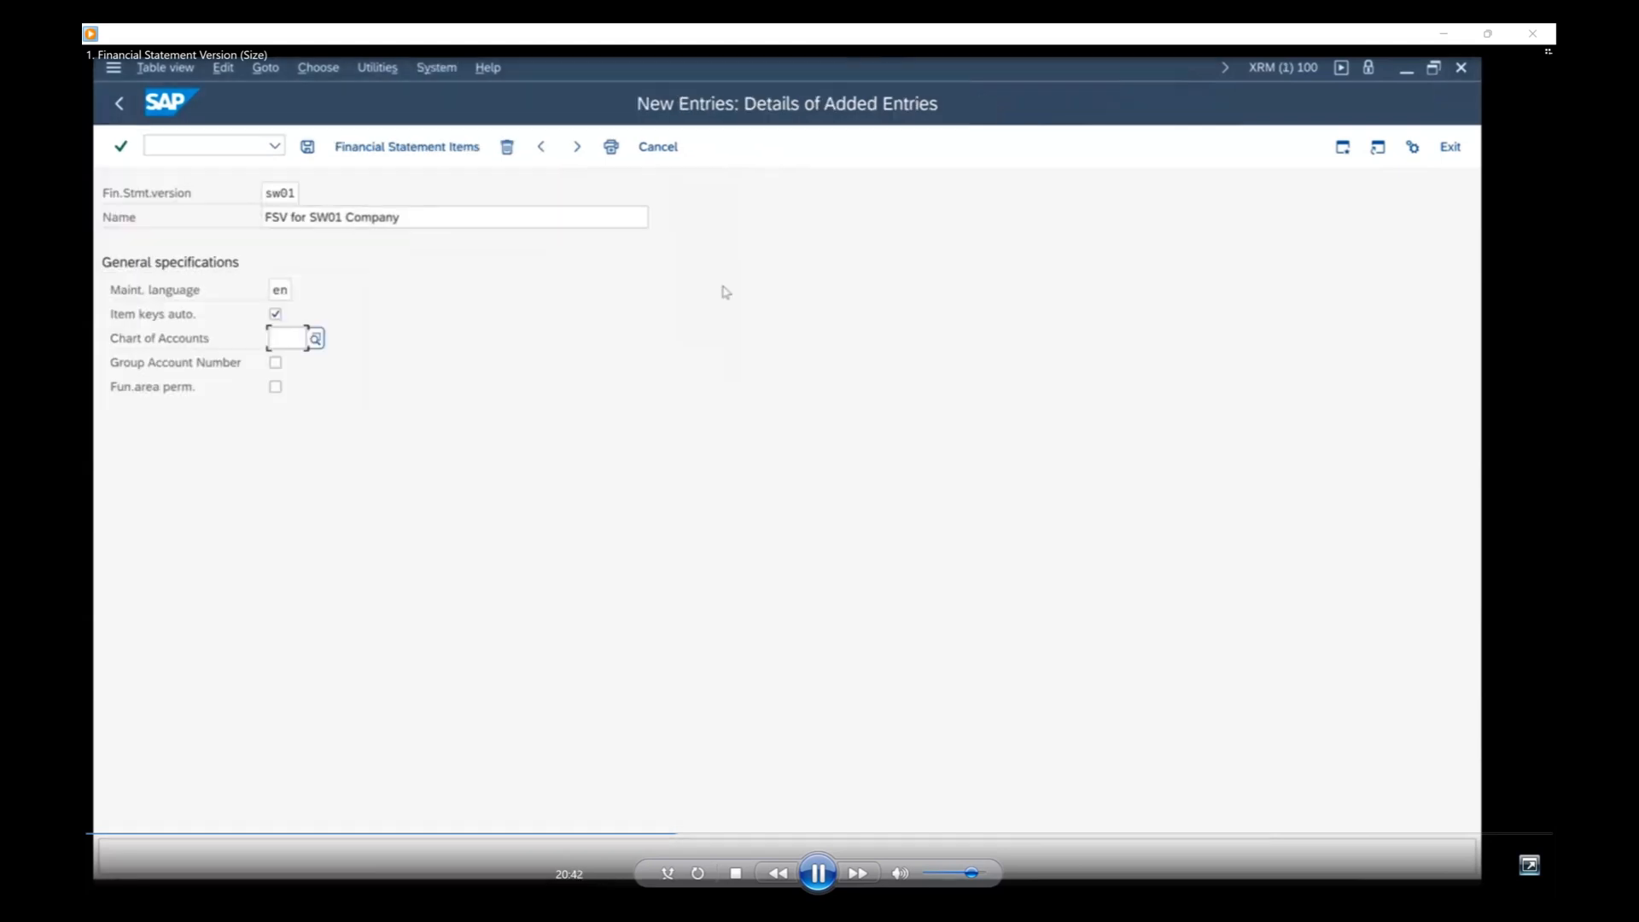
# Set the chart of accounts to AS16, save the version to the proposed customizing request and open its financial statement items.
pyautogui.write('as16')
pyautogui.press('Return')
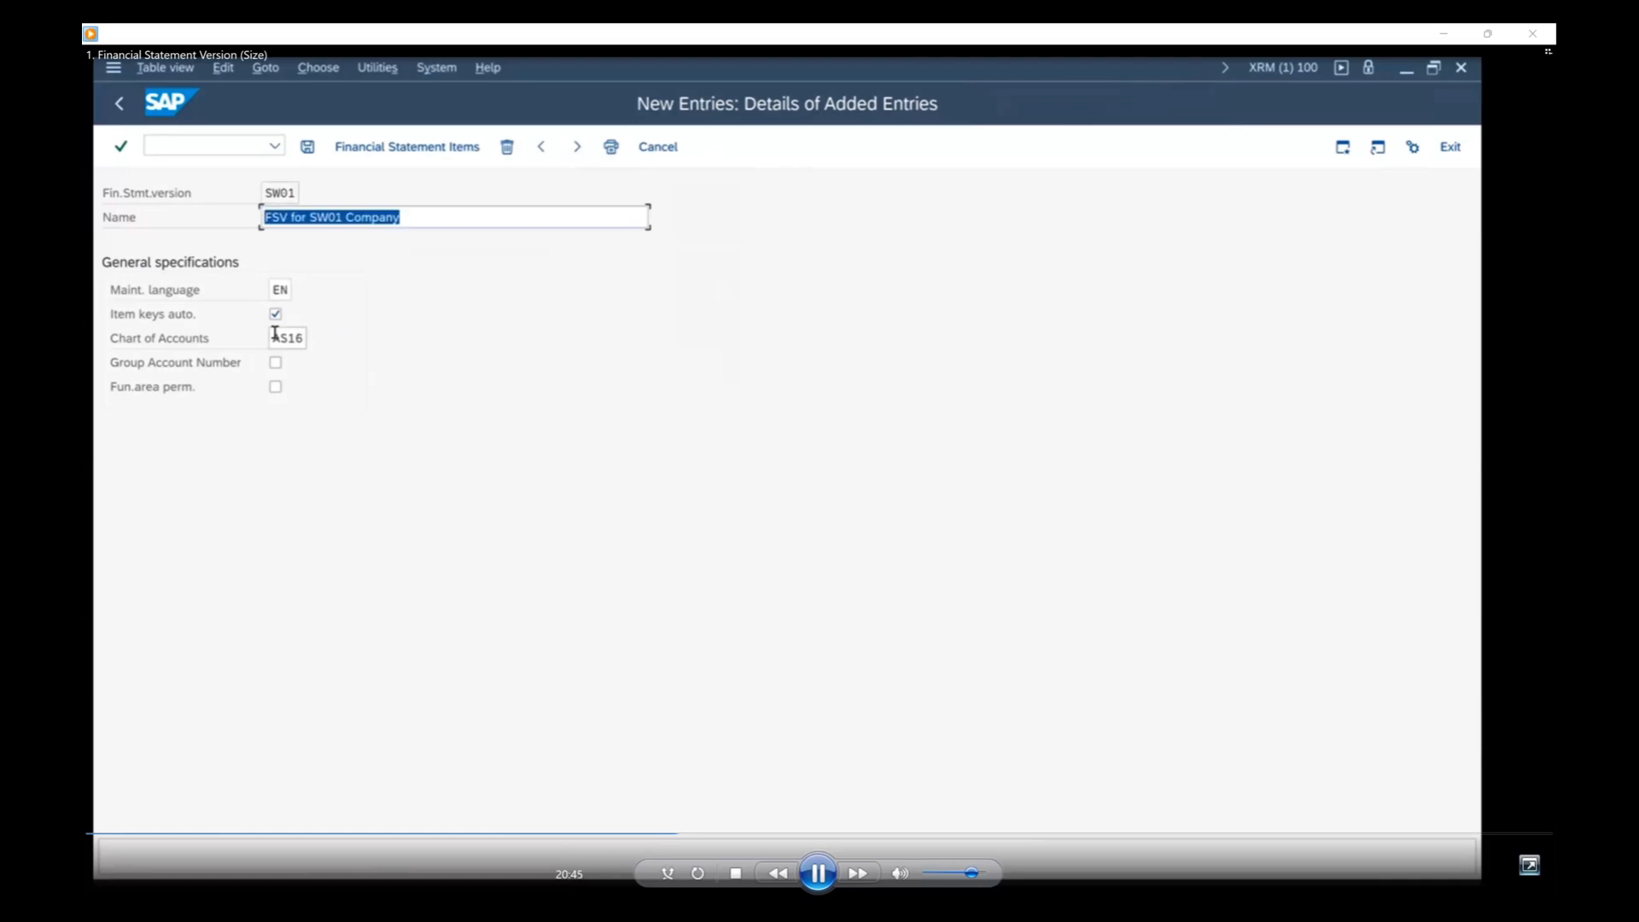
pyautogui.click(383, 149)
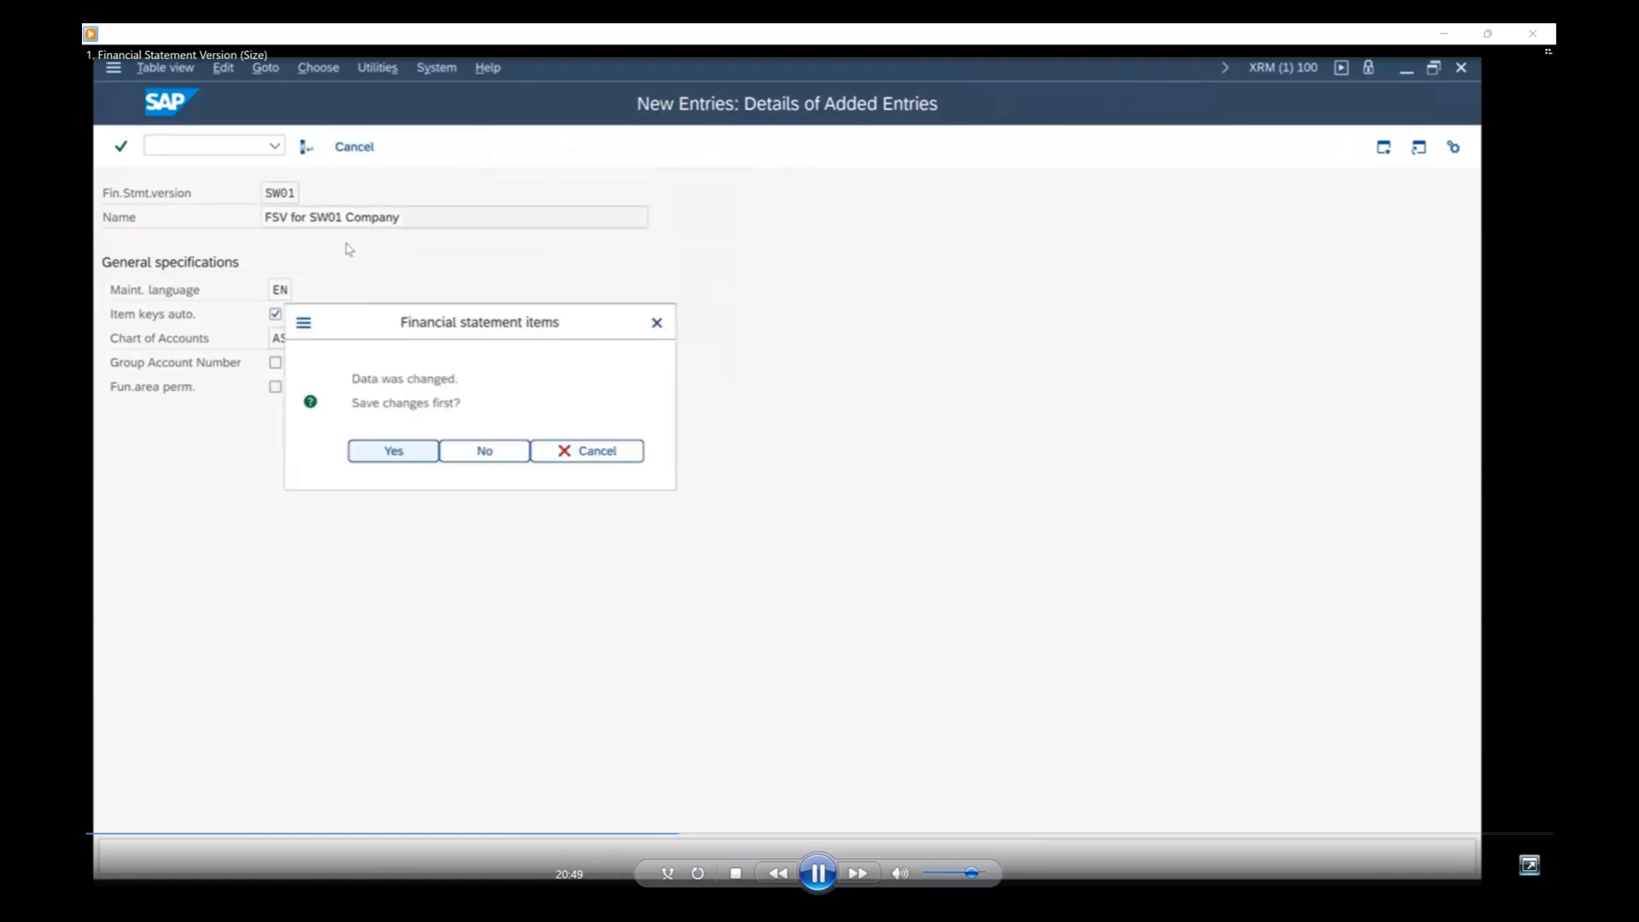
pyautogui.click(392, 453)
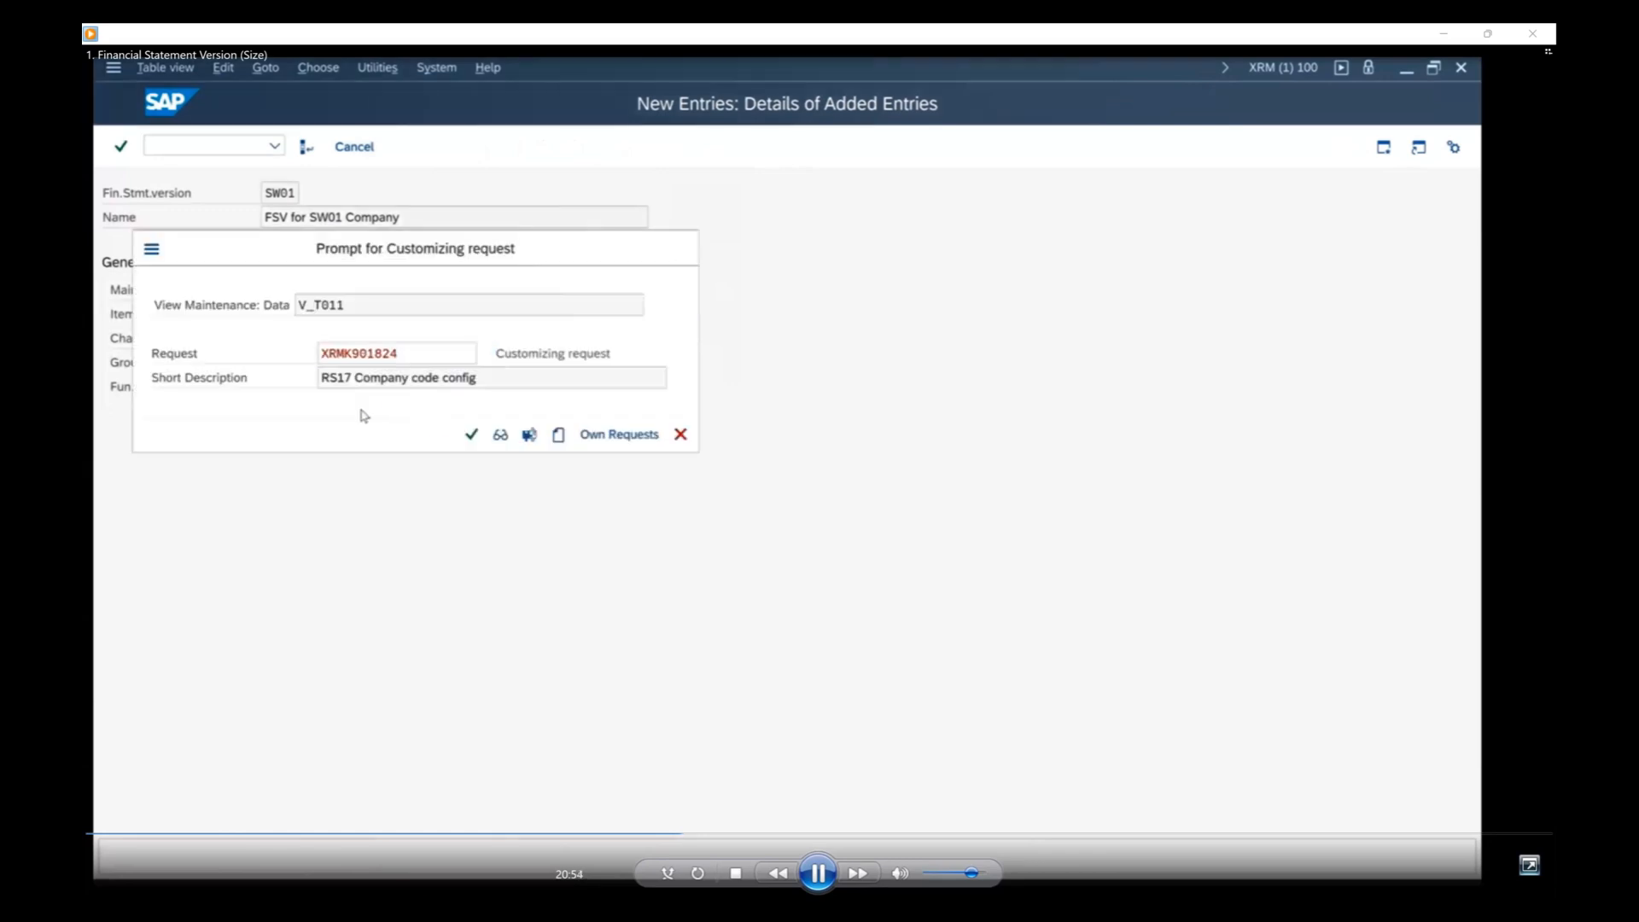
pyautogui.press('Return')
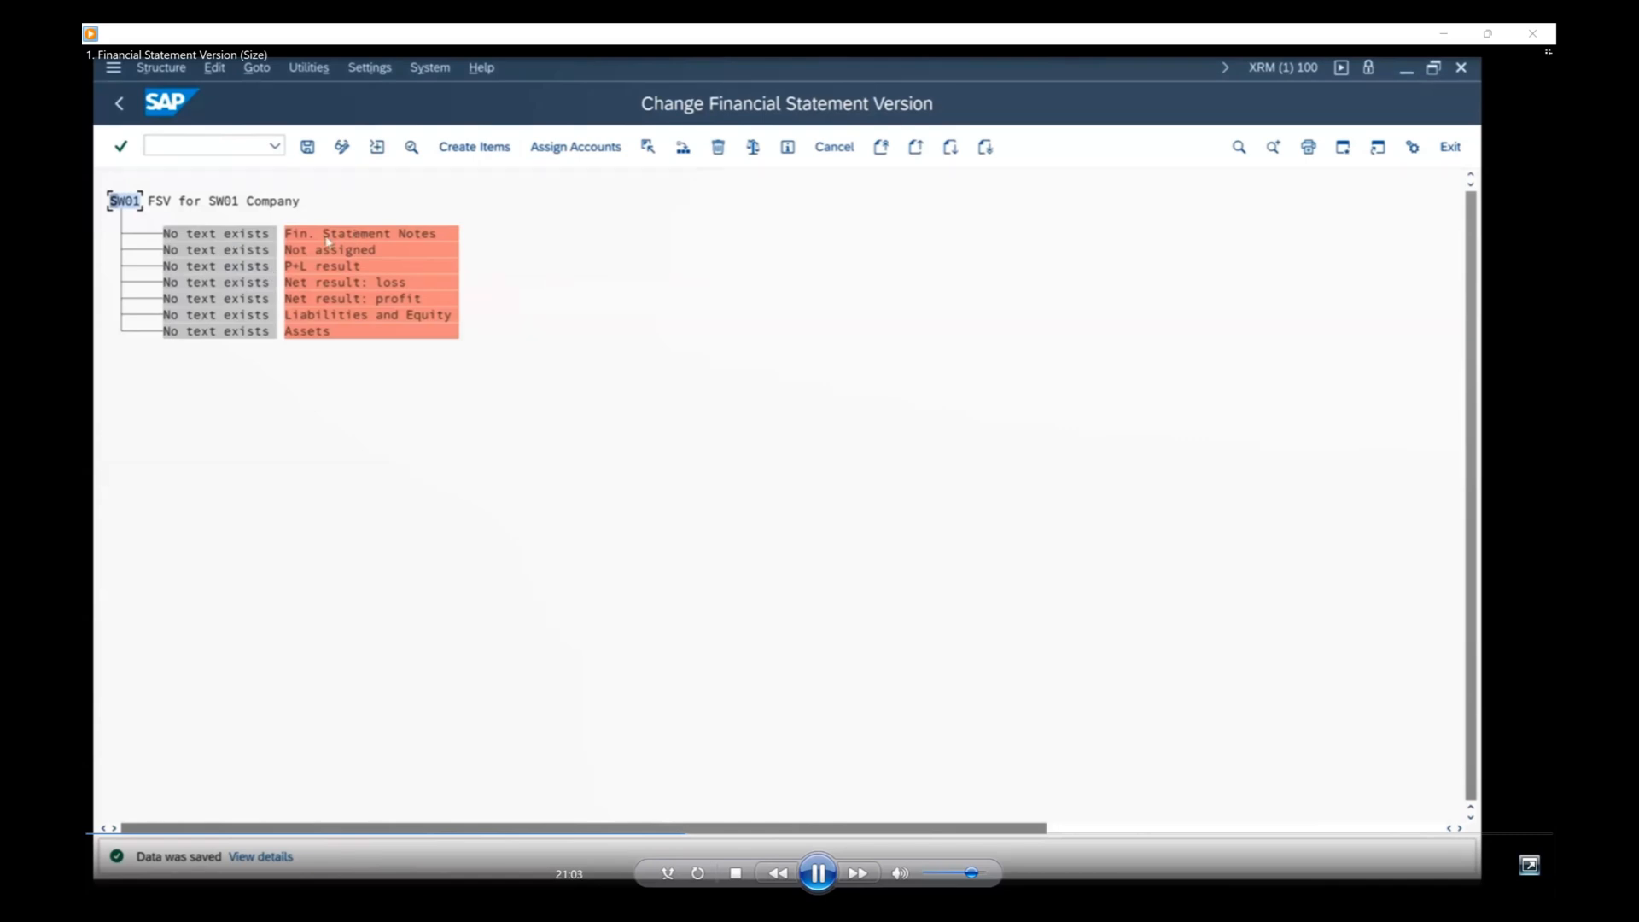
pyautogui.click(304, 316)
pyautogui.click(354, 332)
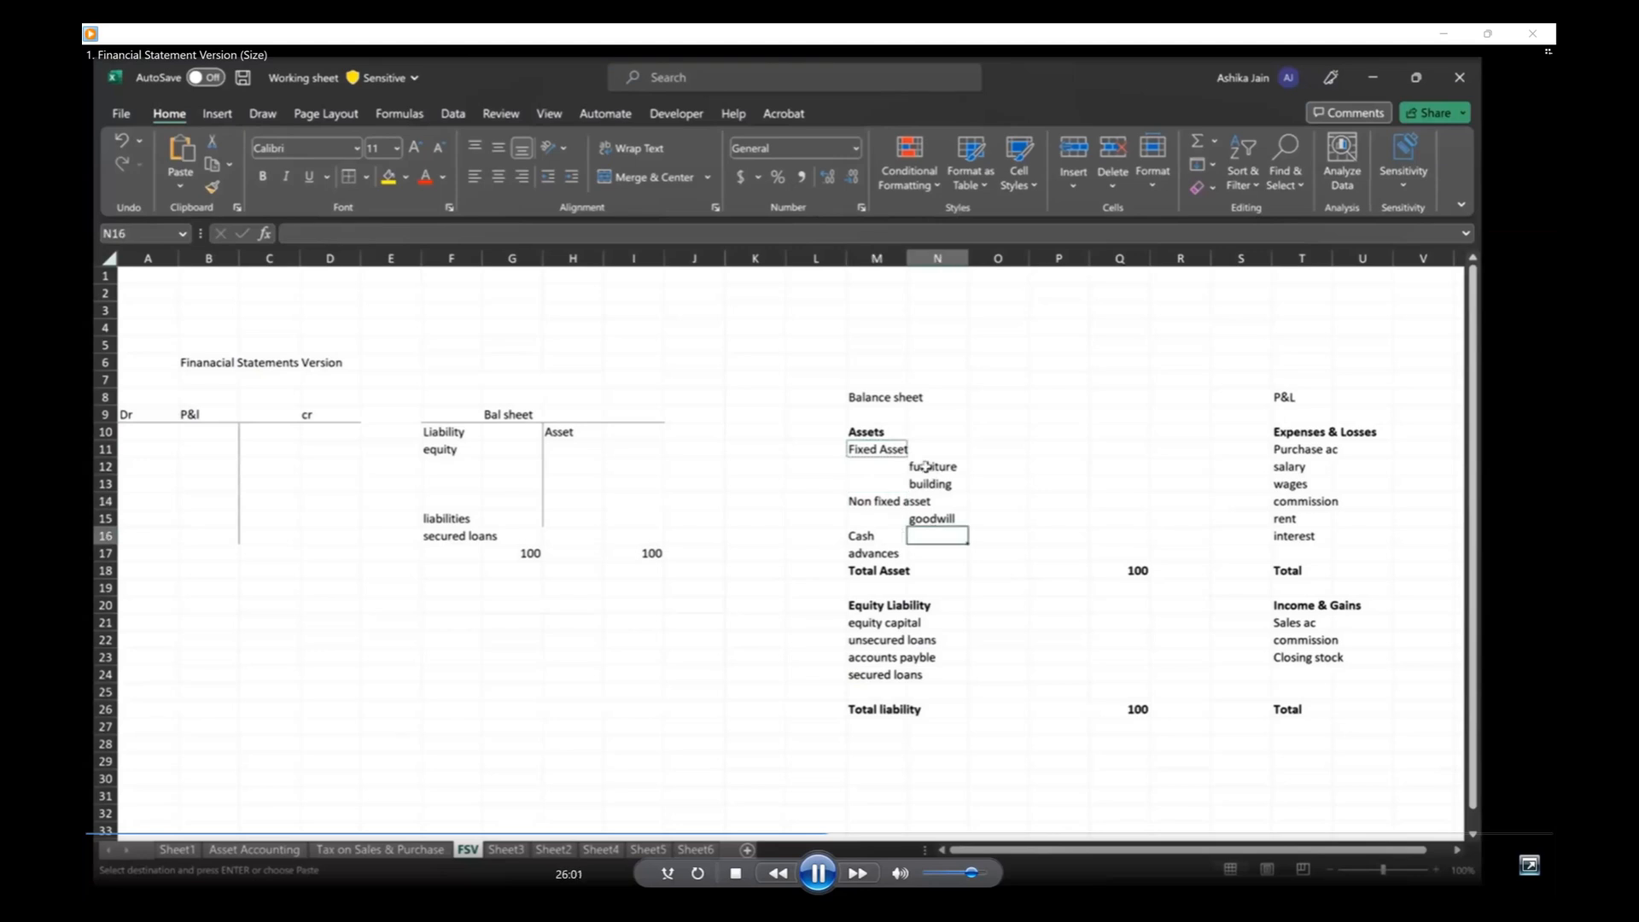
# Review the asset groups in the Excel balance sheet format: Fixed Asset, Non fixed asset and Cash with their sub-items.
pyautogui.moveTo(929, 471); pyautogui.dragTo(928, 482)
pyautogui.click(866, 453)
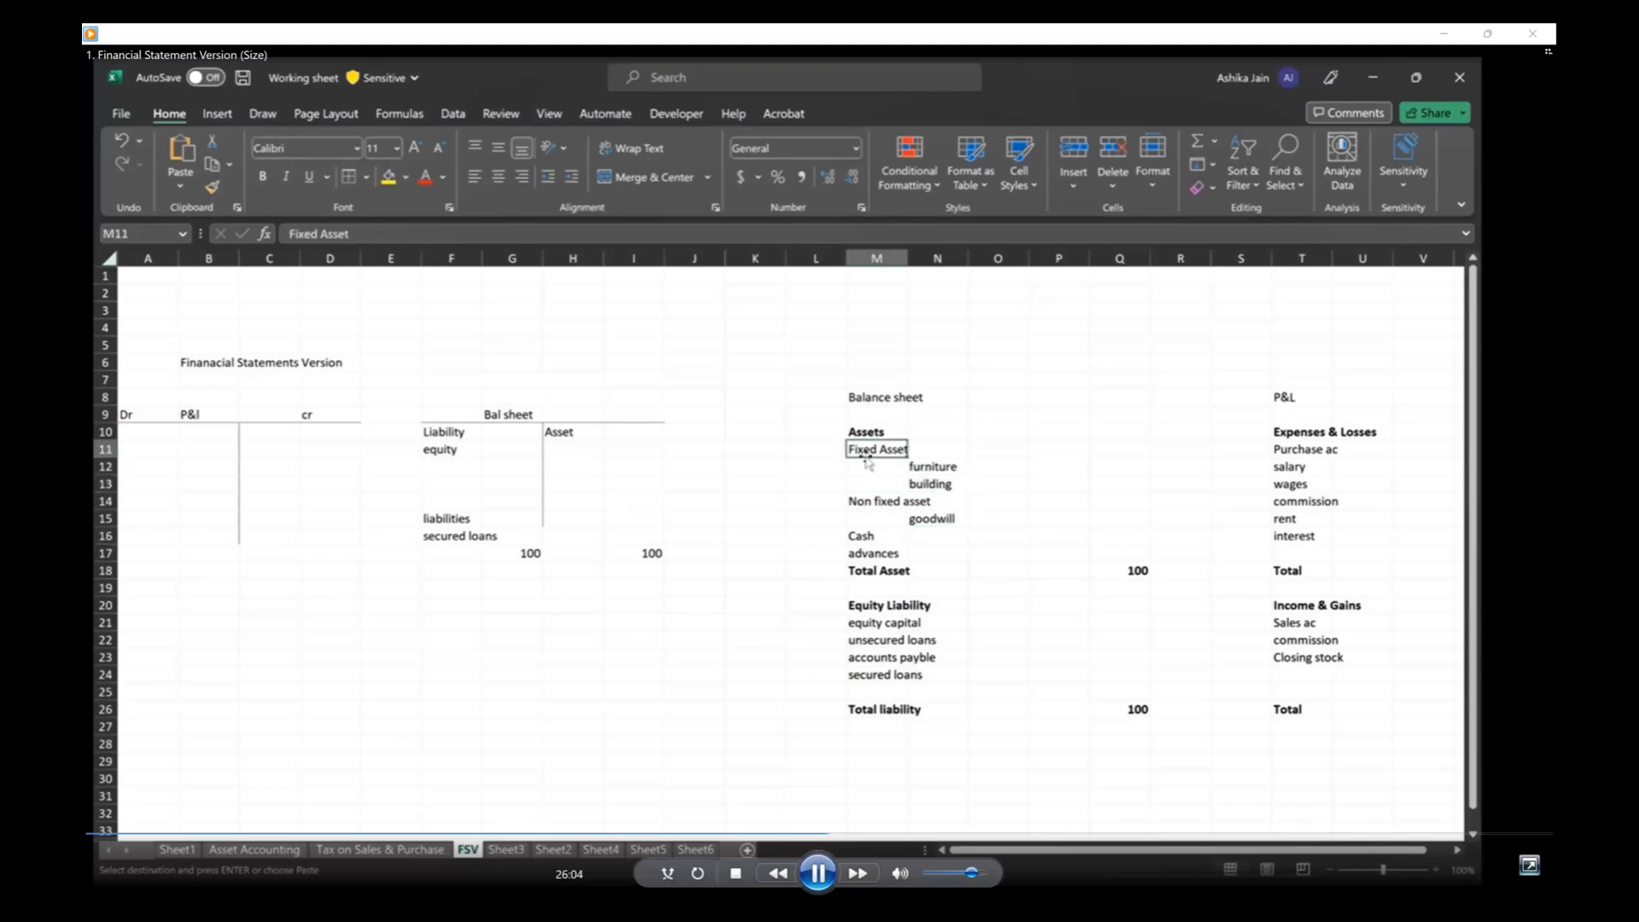
pyautogui.click(929, 518)
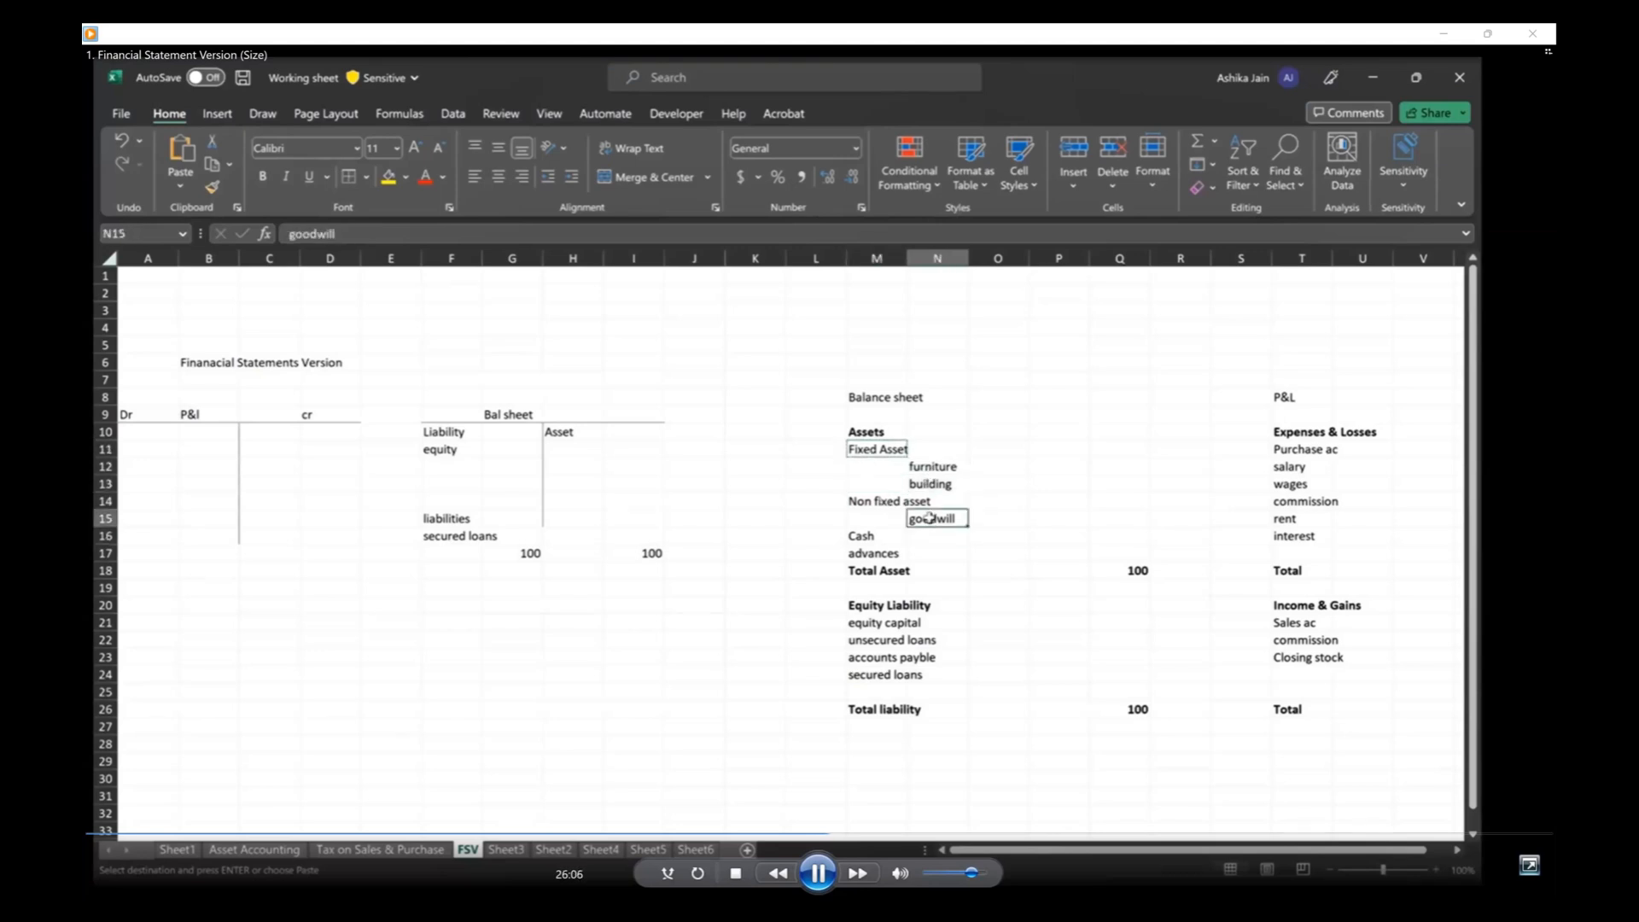
pyautogui.click(860, 504)
pyautogui.click(916, 535)
pyautogui.click(927, 554)
pyautogui.click(864, 538)
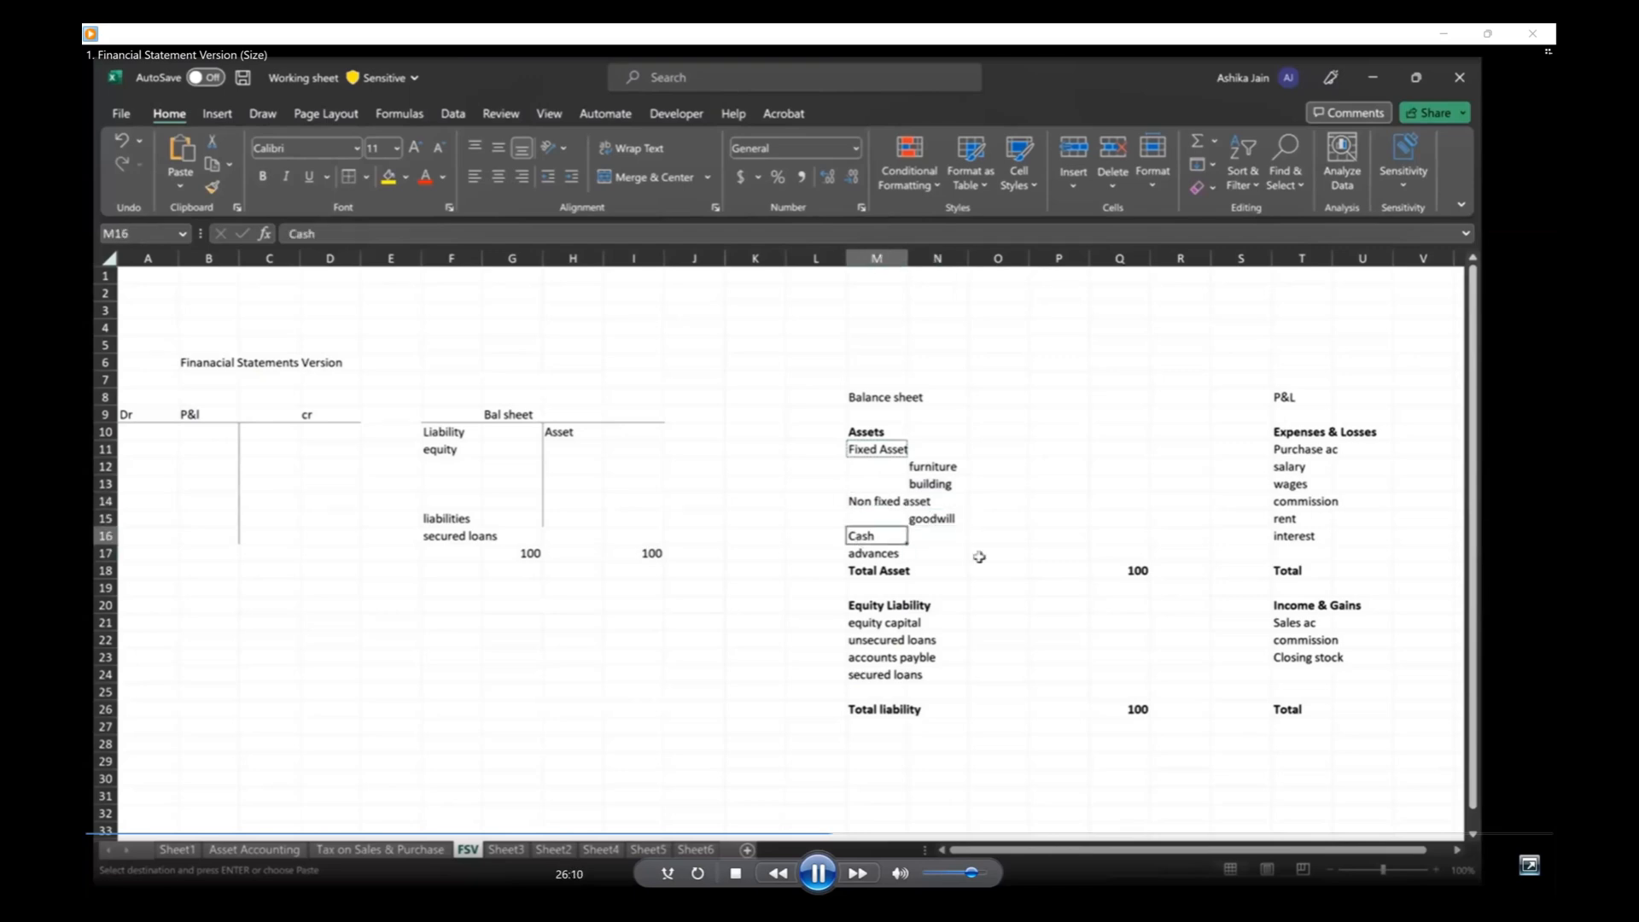
# Switch back to SAP and open G/L account maintenance (FS00) in a new session.
pyautogui.hotkey('alt', 'Tab')
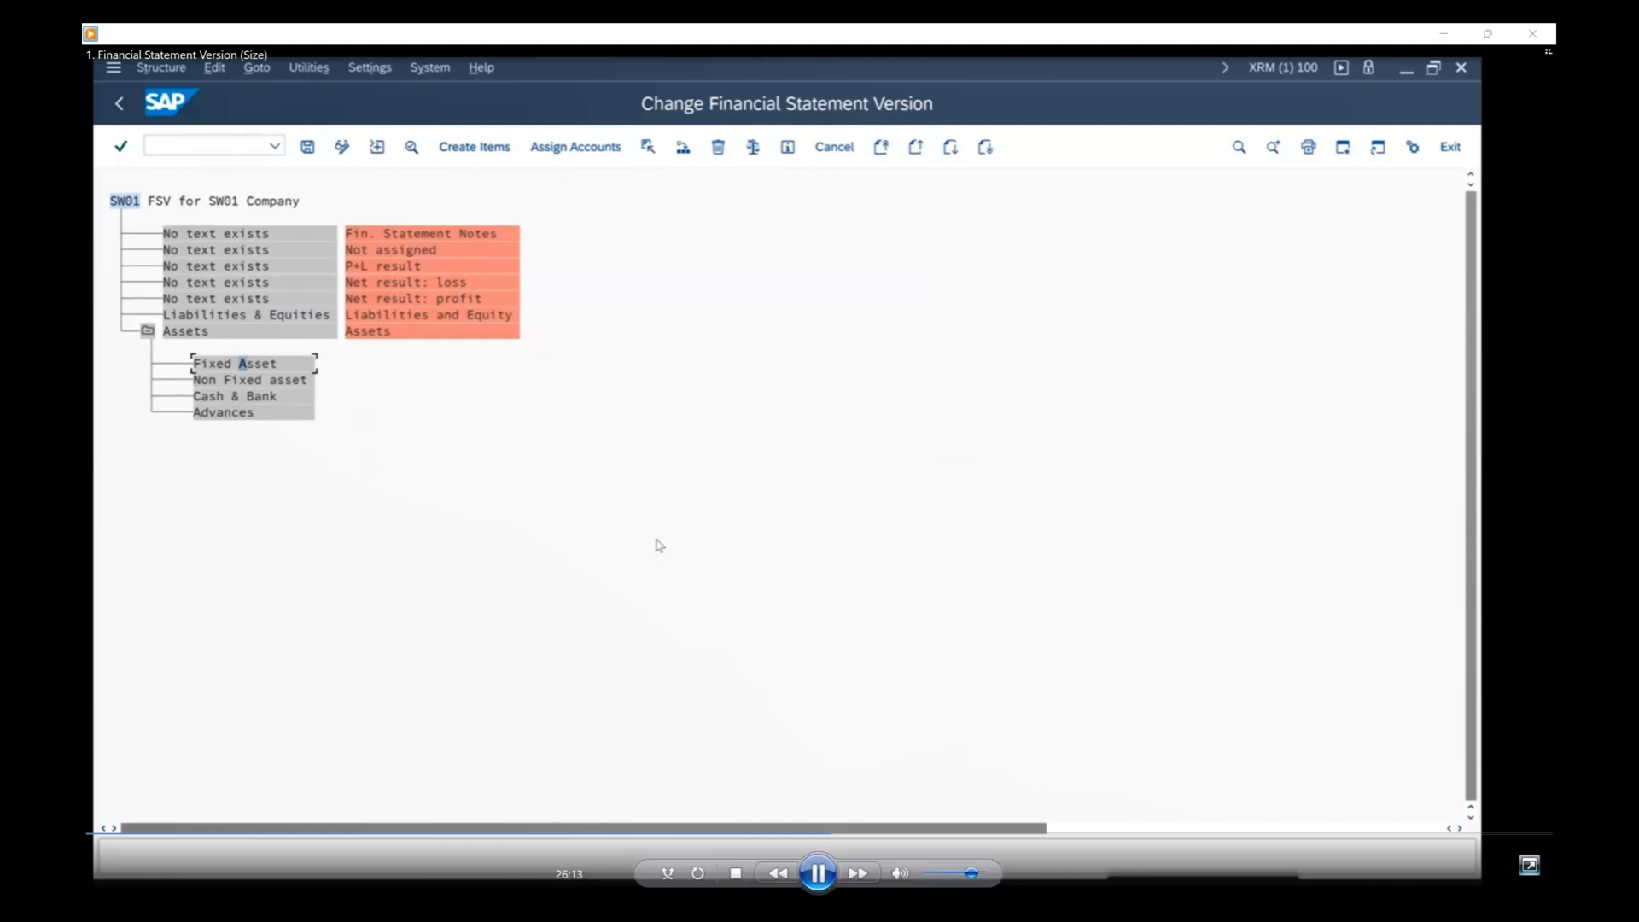
pyautogui.hotkey('ctrl', '/')
pyautogui.write('/ofs00')
pyautogui.press('Return')
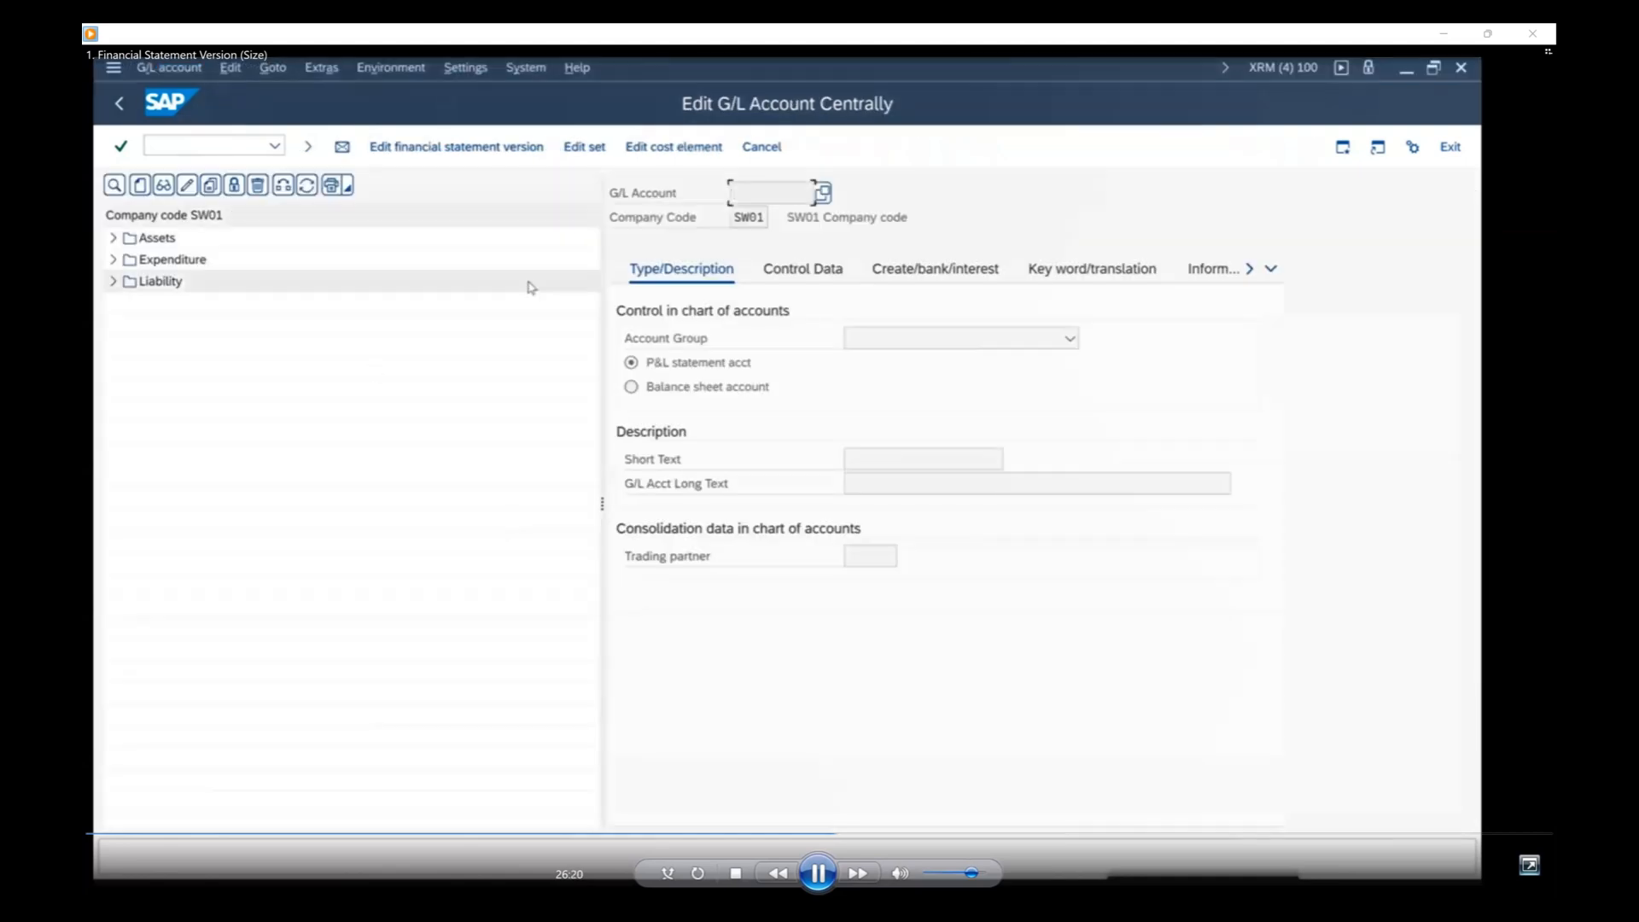
# Expand Assets, Expenditure and Liability for company code SW01, and examine the Offsetting ac cust, AUC - Building and Building accounts.
pyautogui.click(113, 238)
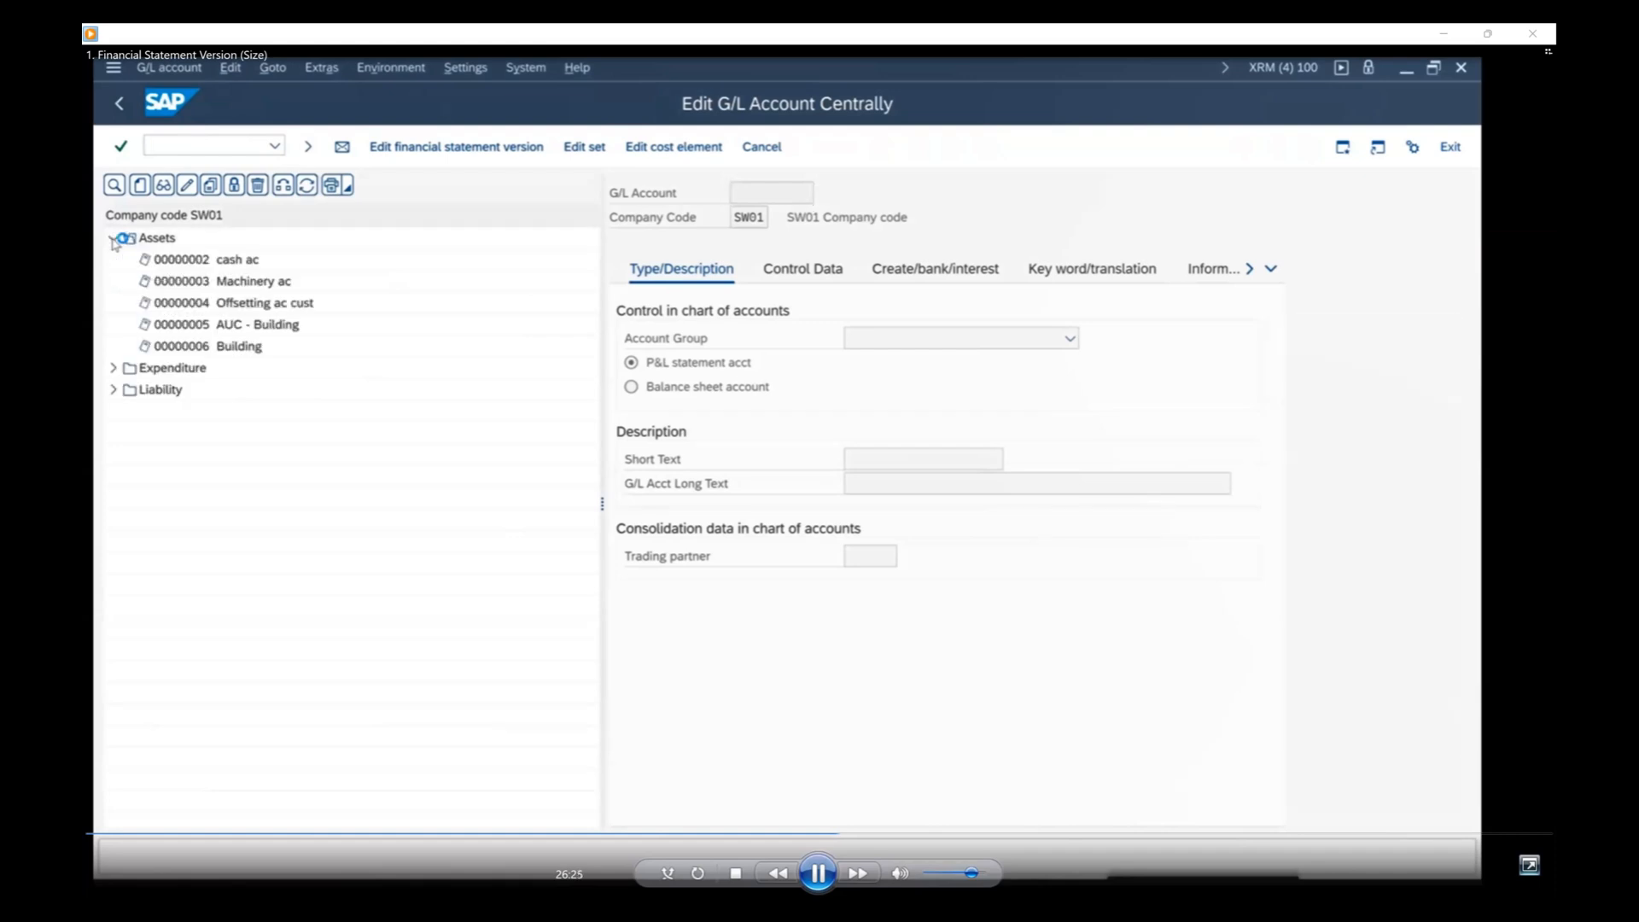
pyautogui.click(114, 368)
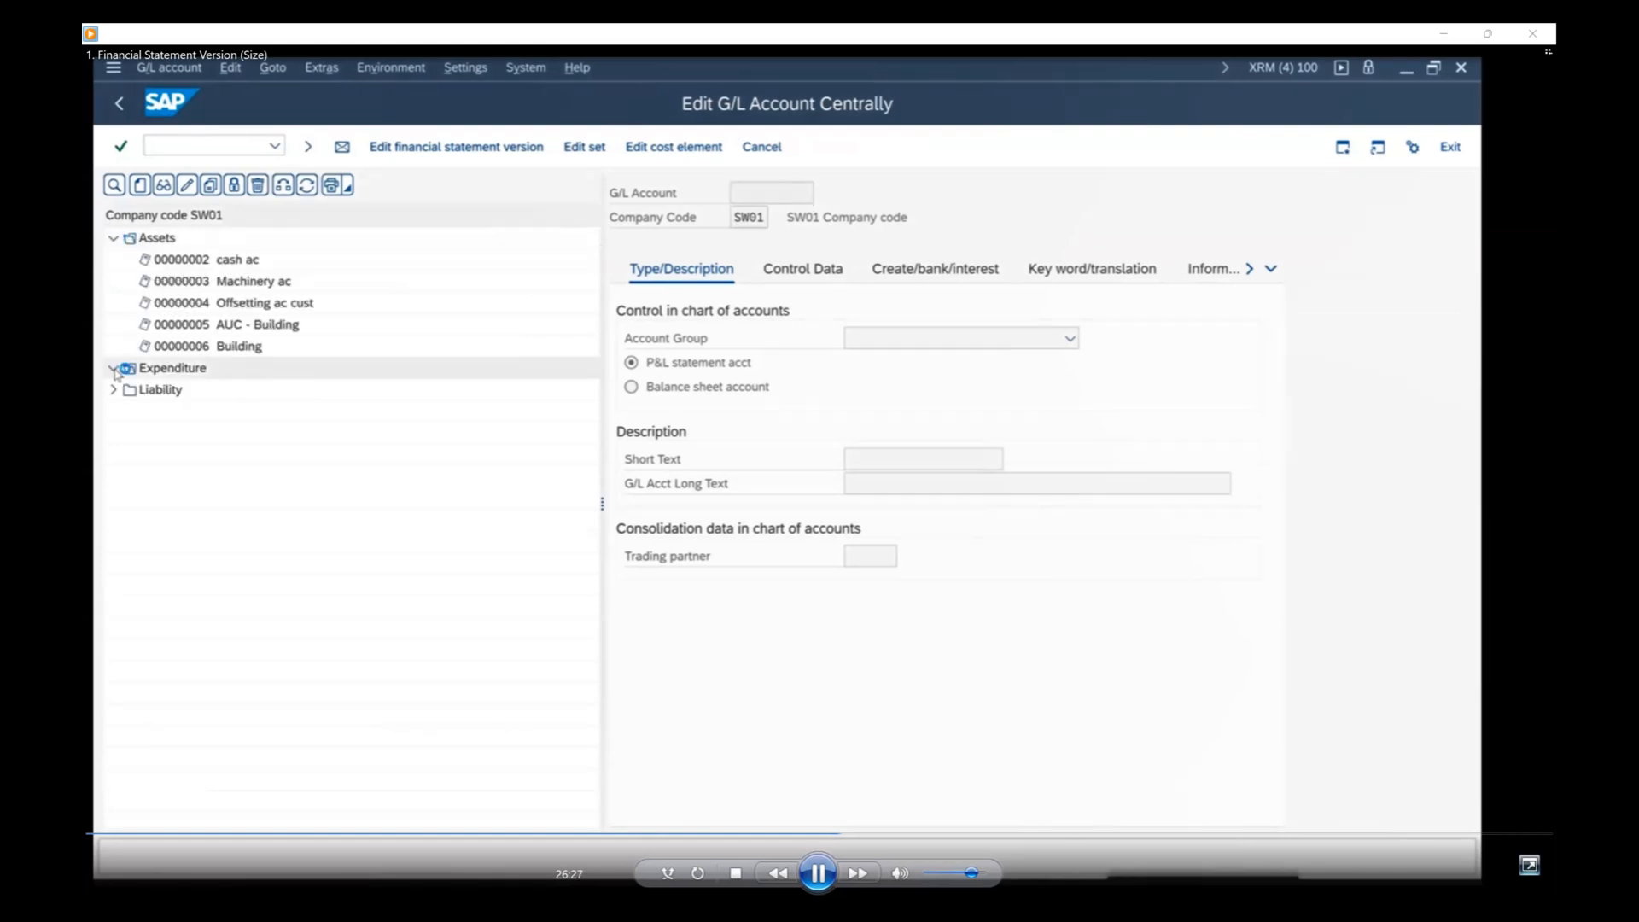
pyautogui.click(114, 477)
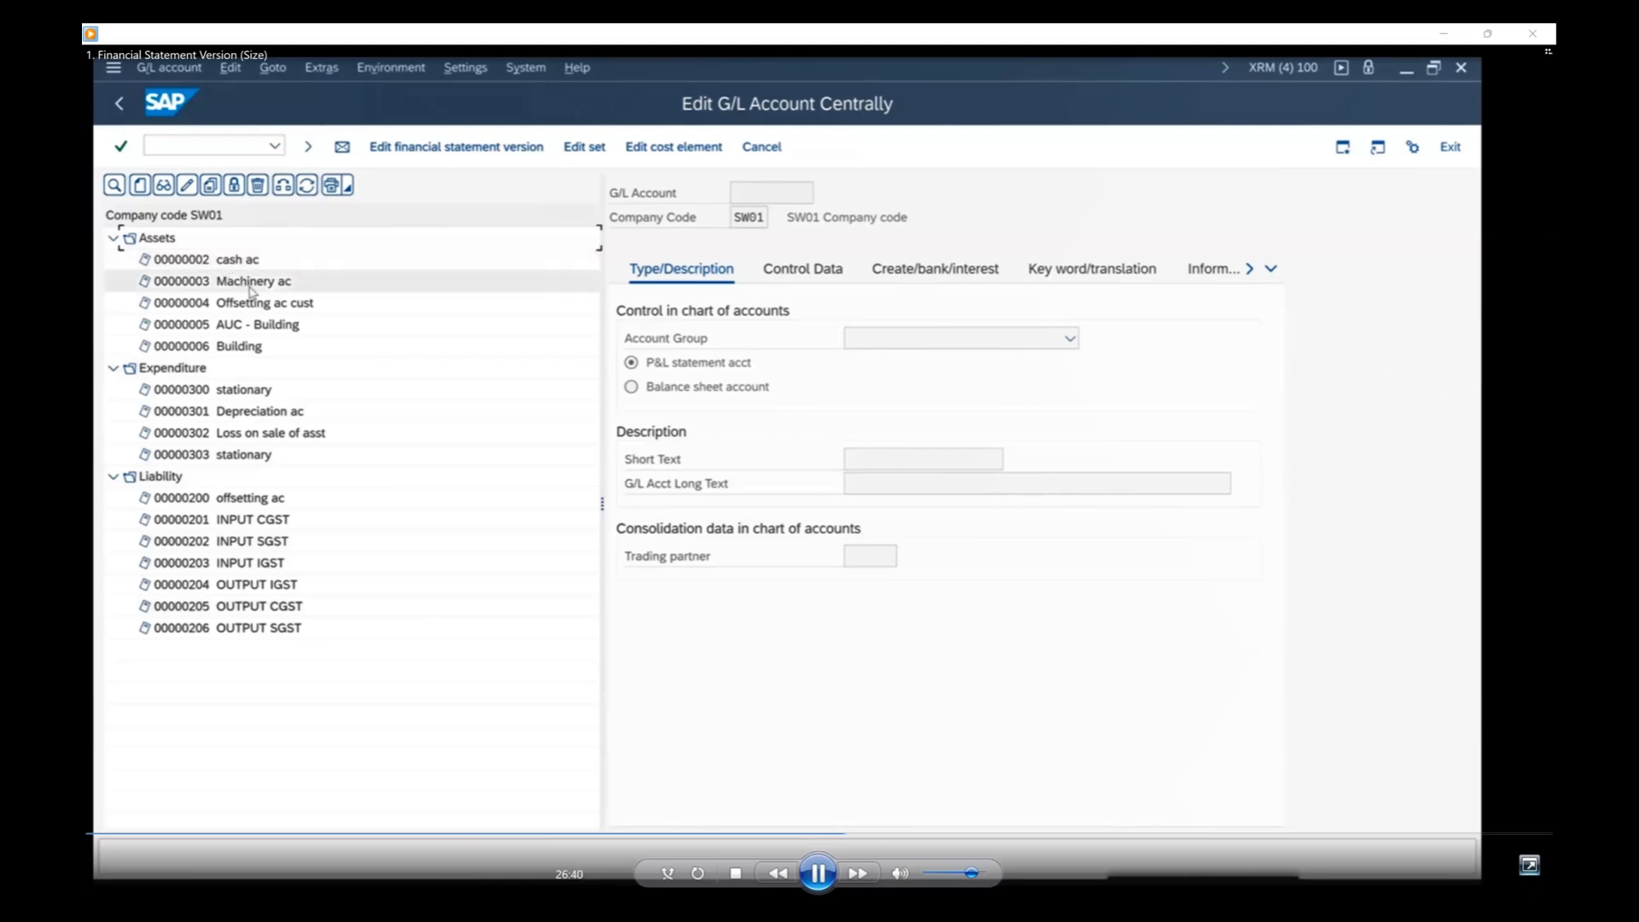
pyautogui.click(309, 305)
pyautogui.click(248, 331)
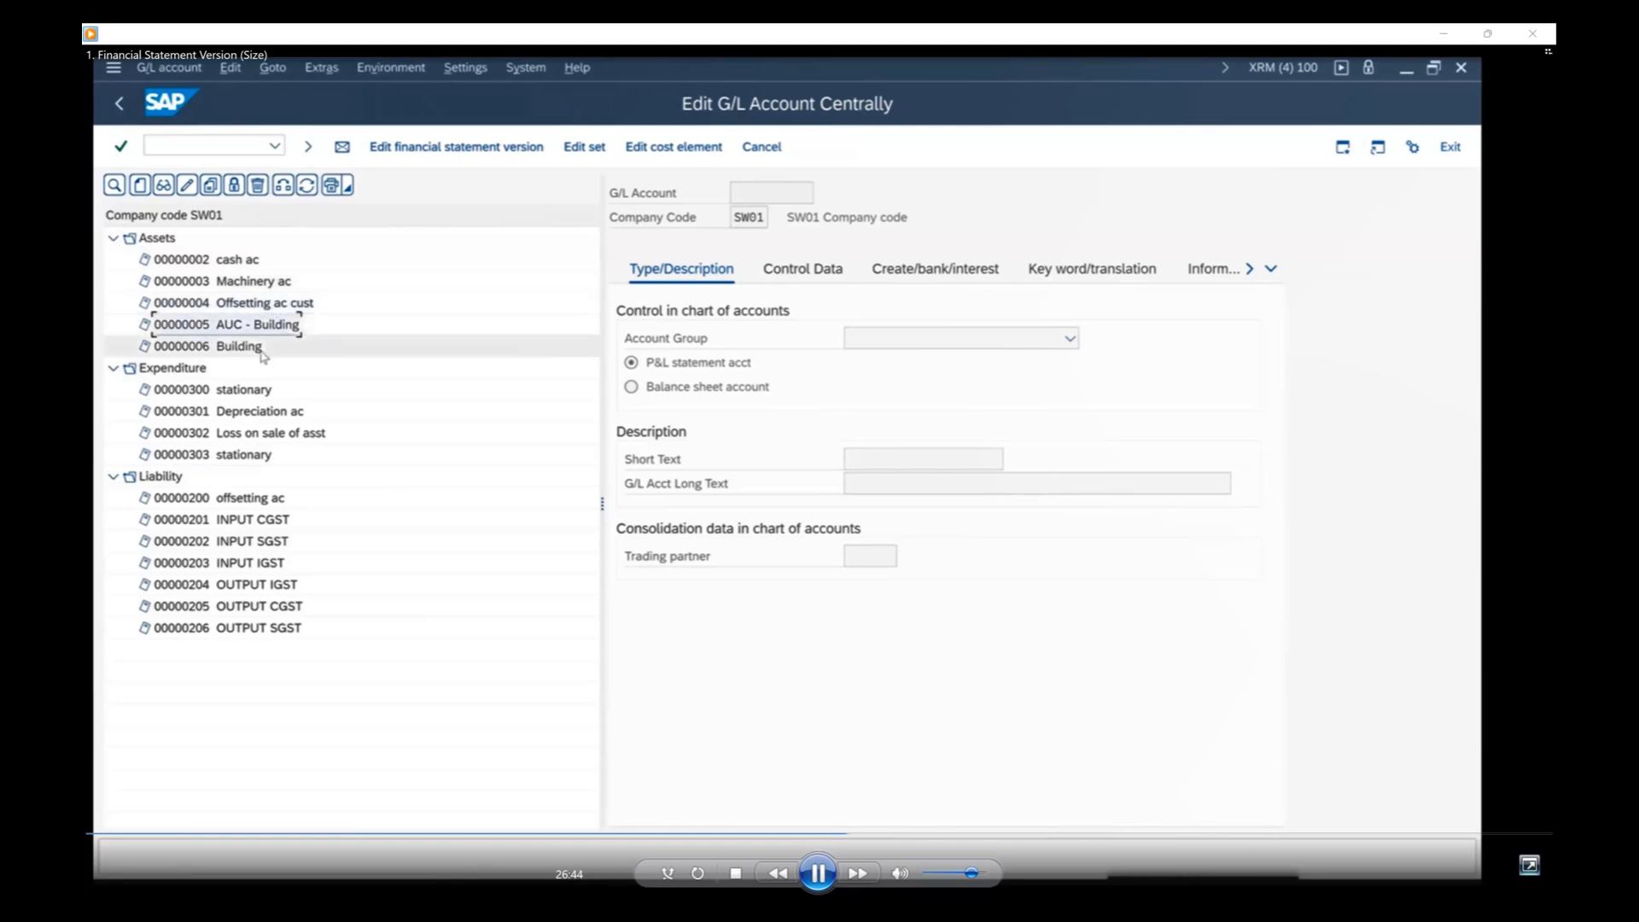
pyautogui.click(247, 354)
# Assign G/L account 3 (Machinery ac) to the Fixed Asset item for both debit and credit balances.
pyautogui.hotkey('alt', 'Tab')
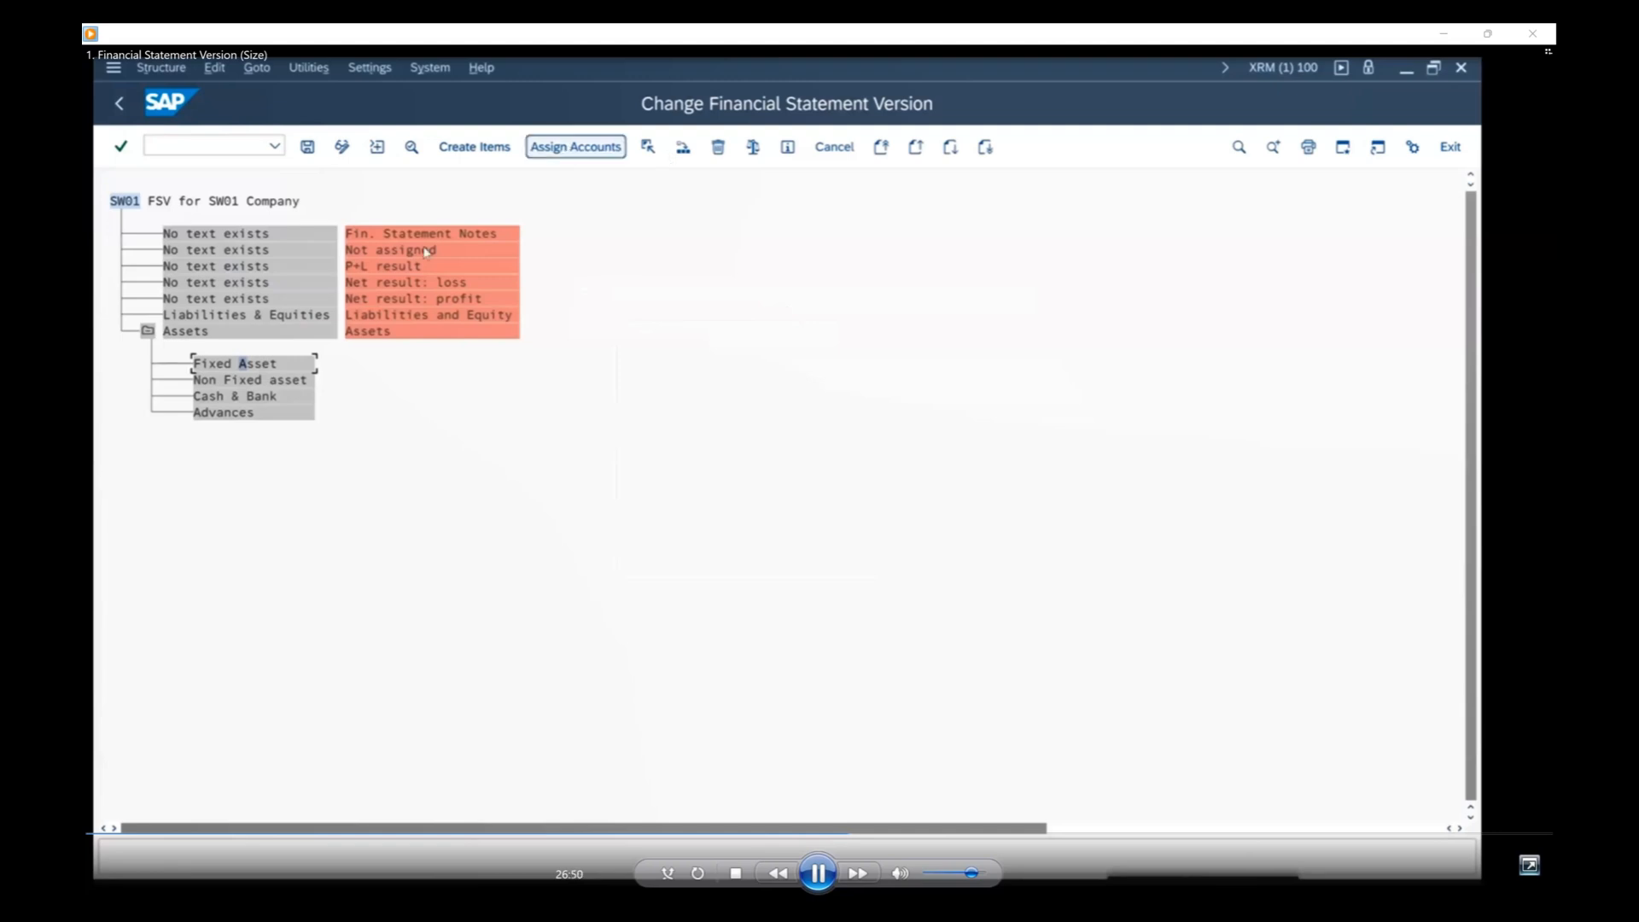
pyautogui.click(574, 147)
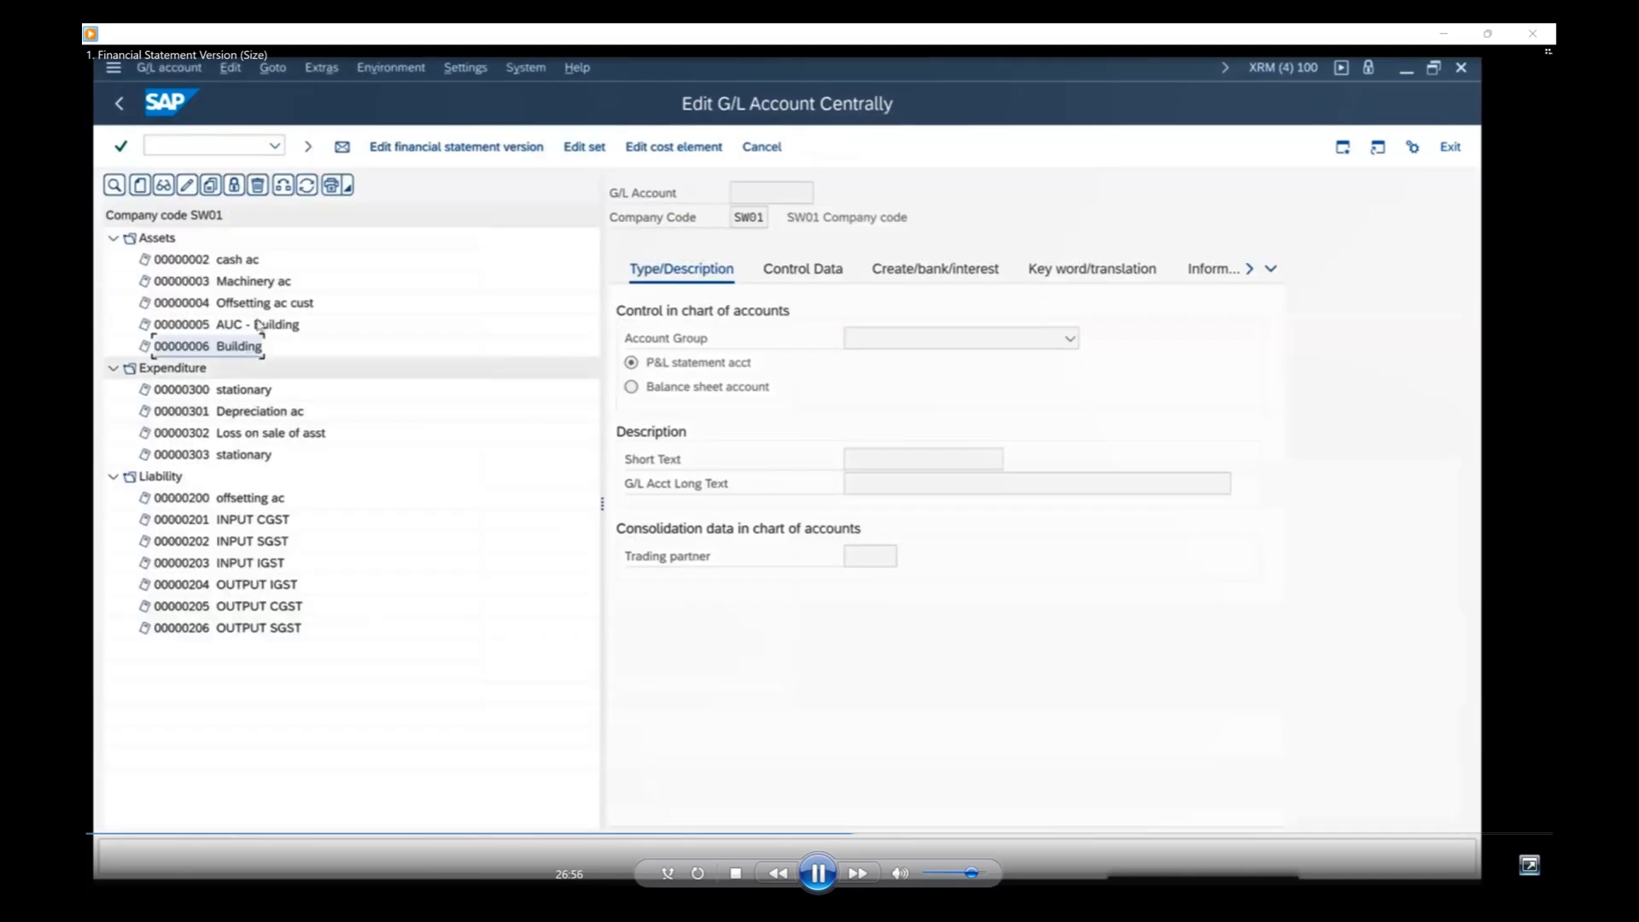
pyautogui.click(257, 324)
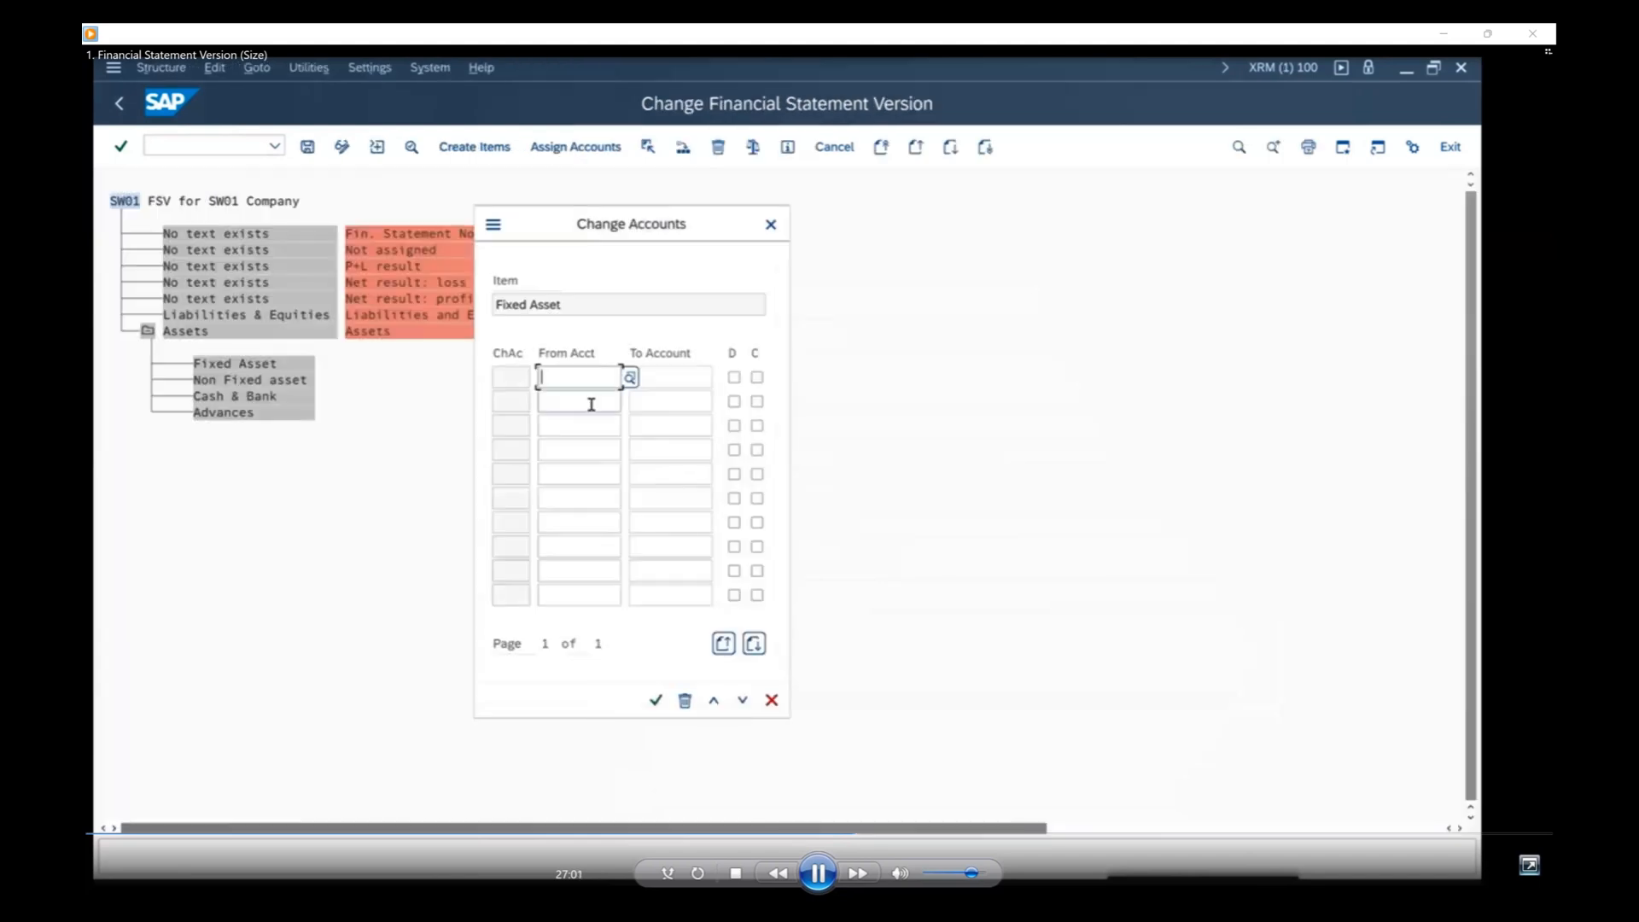
pyautogui.write('3')
pyautogui.press('Tab')
pyautogui.write('3')
pyautogui.press('Tab')
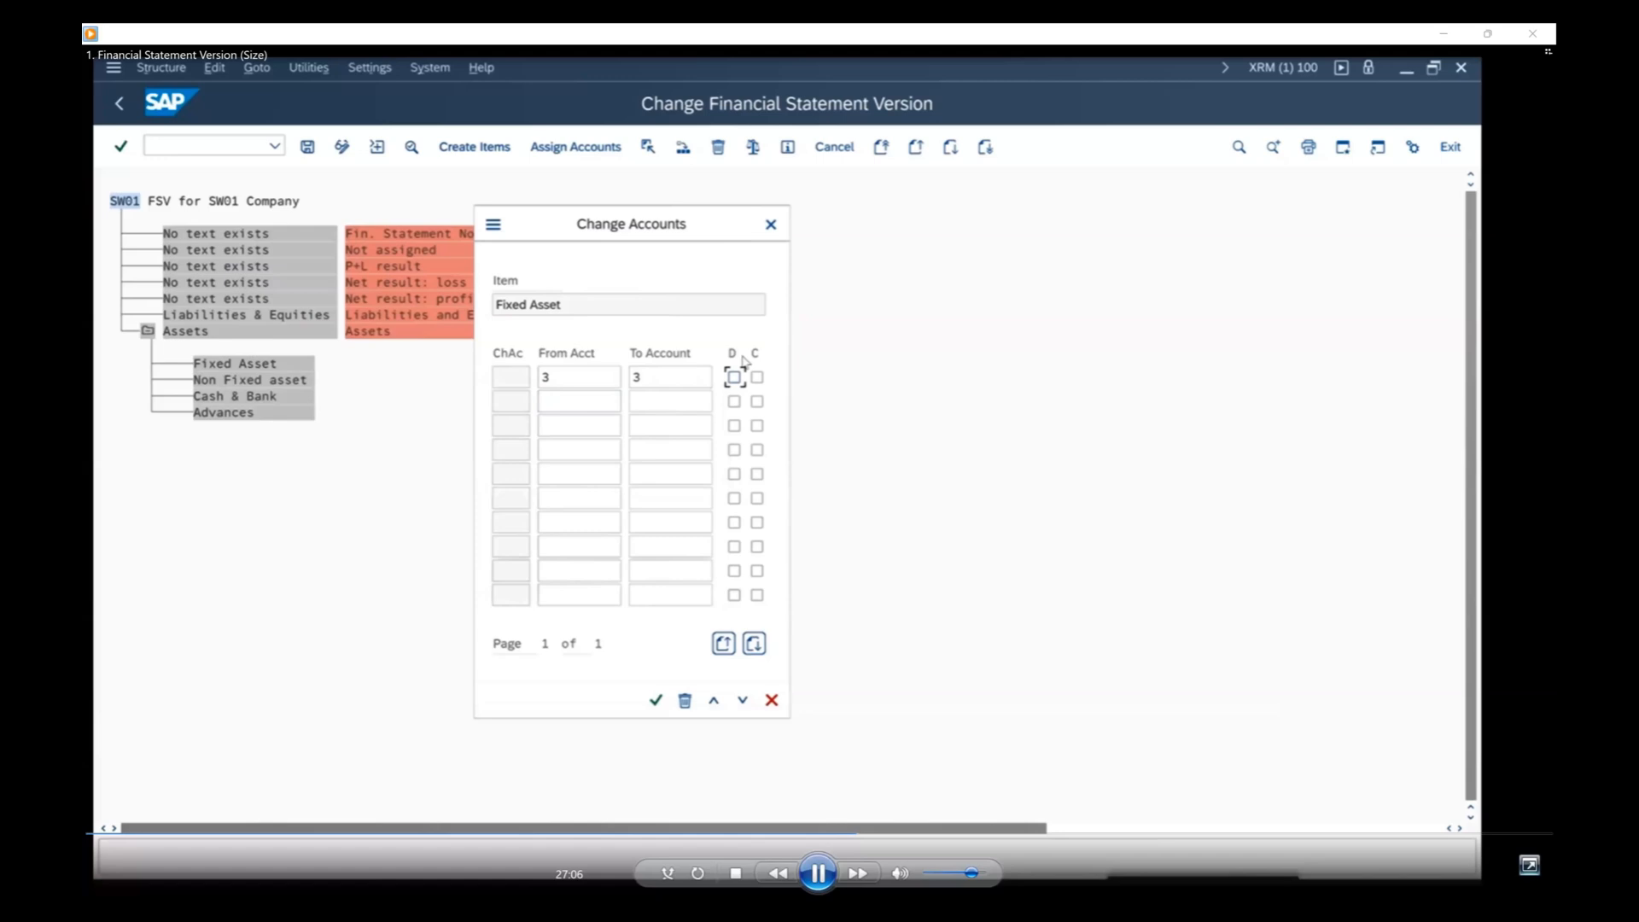
pyautogui.press('space')
pyautogui.press('Tab')
pyautogui.press('space')
pyautogui.press('Tab')
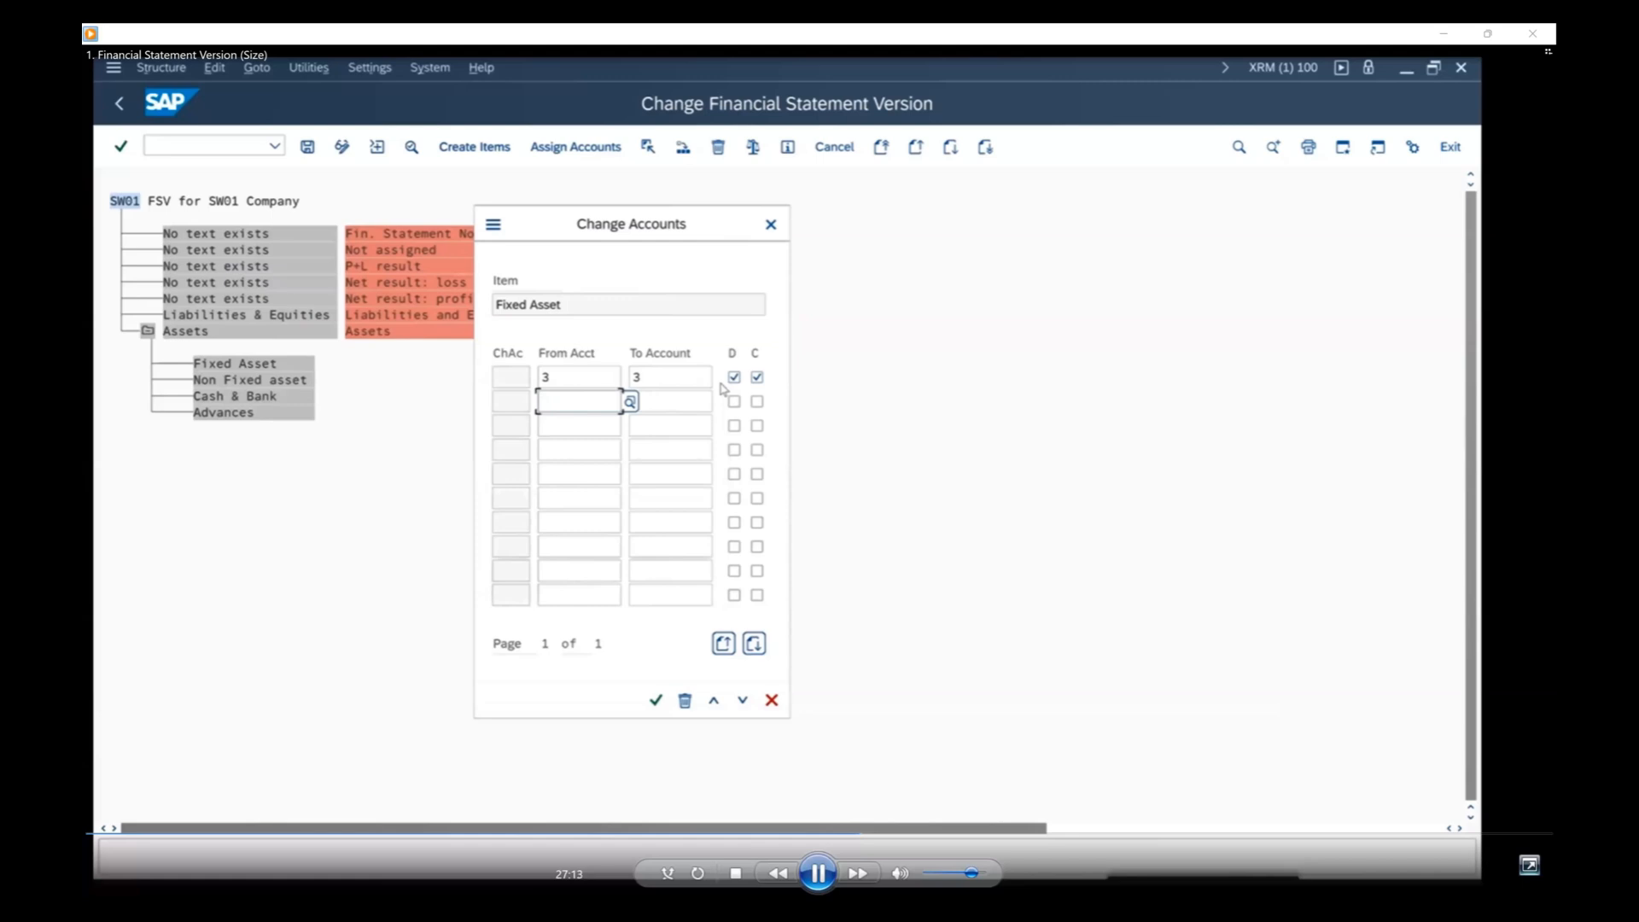
# Add G/L accounts 5 (AUC - Building) and 6 (building) to Fixed Asset for debit and credit balances, and confirm the assignment.
pyautogui.write('5')
pyautogui.press('Tab')
pyautogui.write('5')
pyautogui.press('Tab')
pyautogui.press('space')
pyautogui.press('Tab')
pyautogui.press('space')
pyautogui.press('Tab')
pyautogui.write('6')
pyautogui.press('Tab')
pyautogui.write('6')
pyautogui.press('Tab')
pyautogui.press('space')
pyautogui.press('Tab')
pyautogui.press('space')
pyautogui.press('Return')
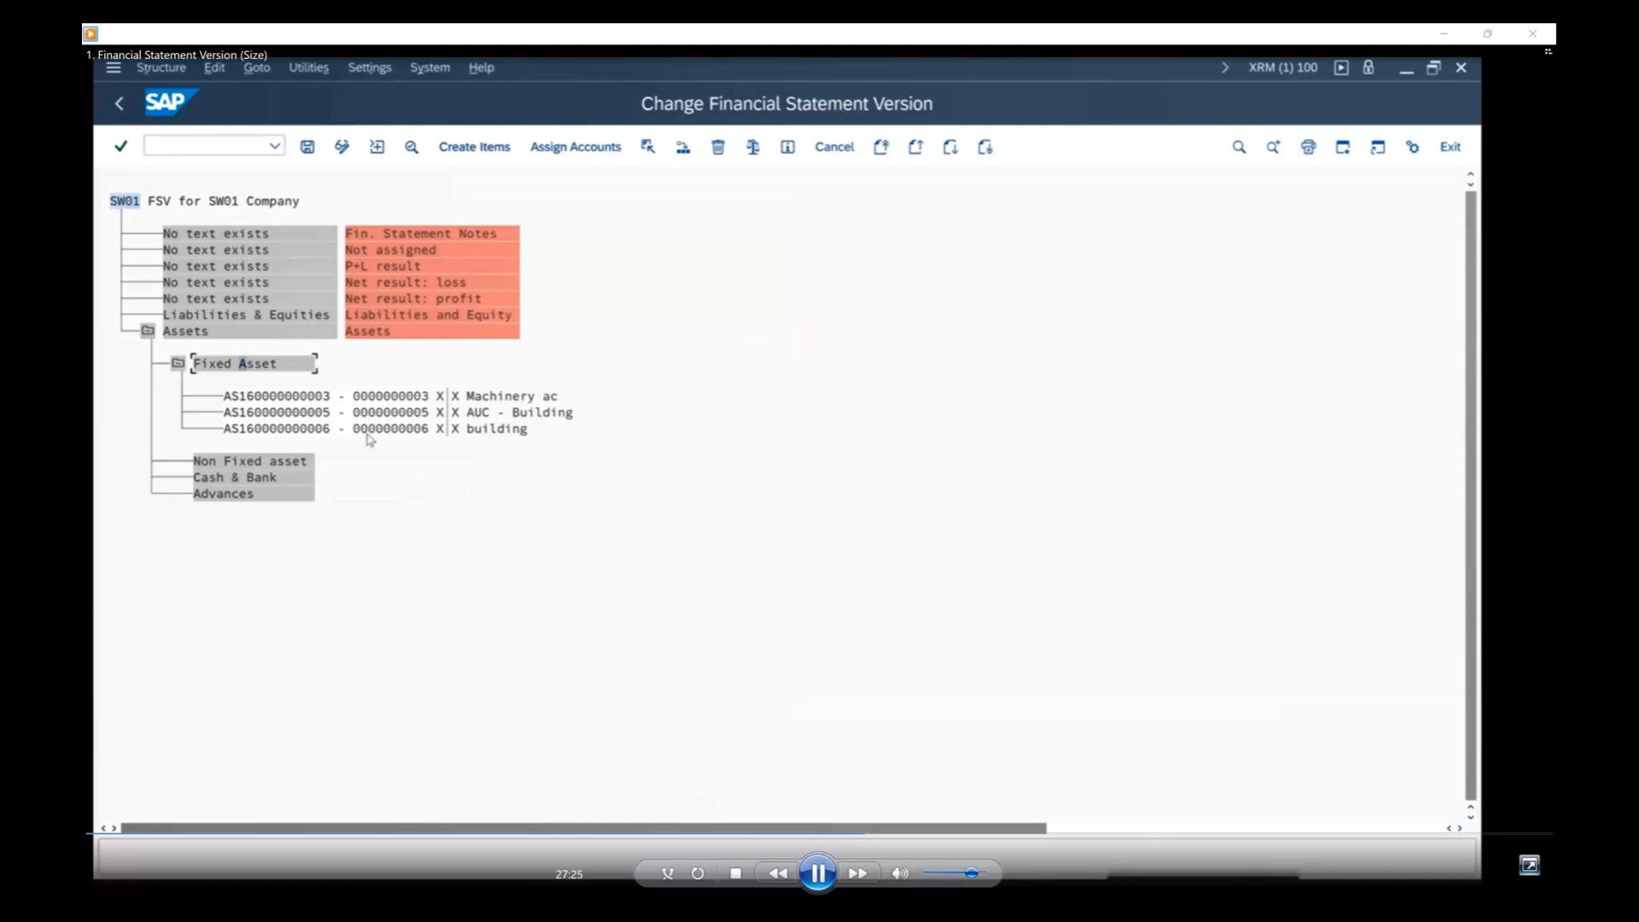
# Examine the structure under Assets, covering the Fixed Asset, Non Fixed asset and Cash & Bank items.
pyautogui.click(220, 362)
pyautogui.click(252, 365)
pyautogui.click(191, 332)
pyautogui.click(245, 365)
pyautogui.click(211, 332)
pyautogui.click(274, 462)
pyautogui.click(281, 479)
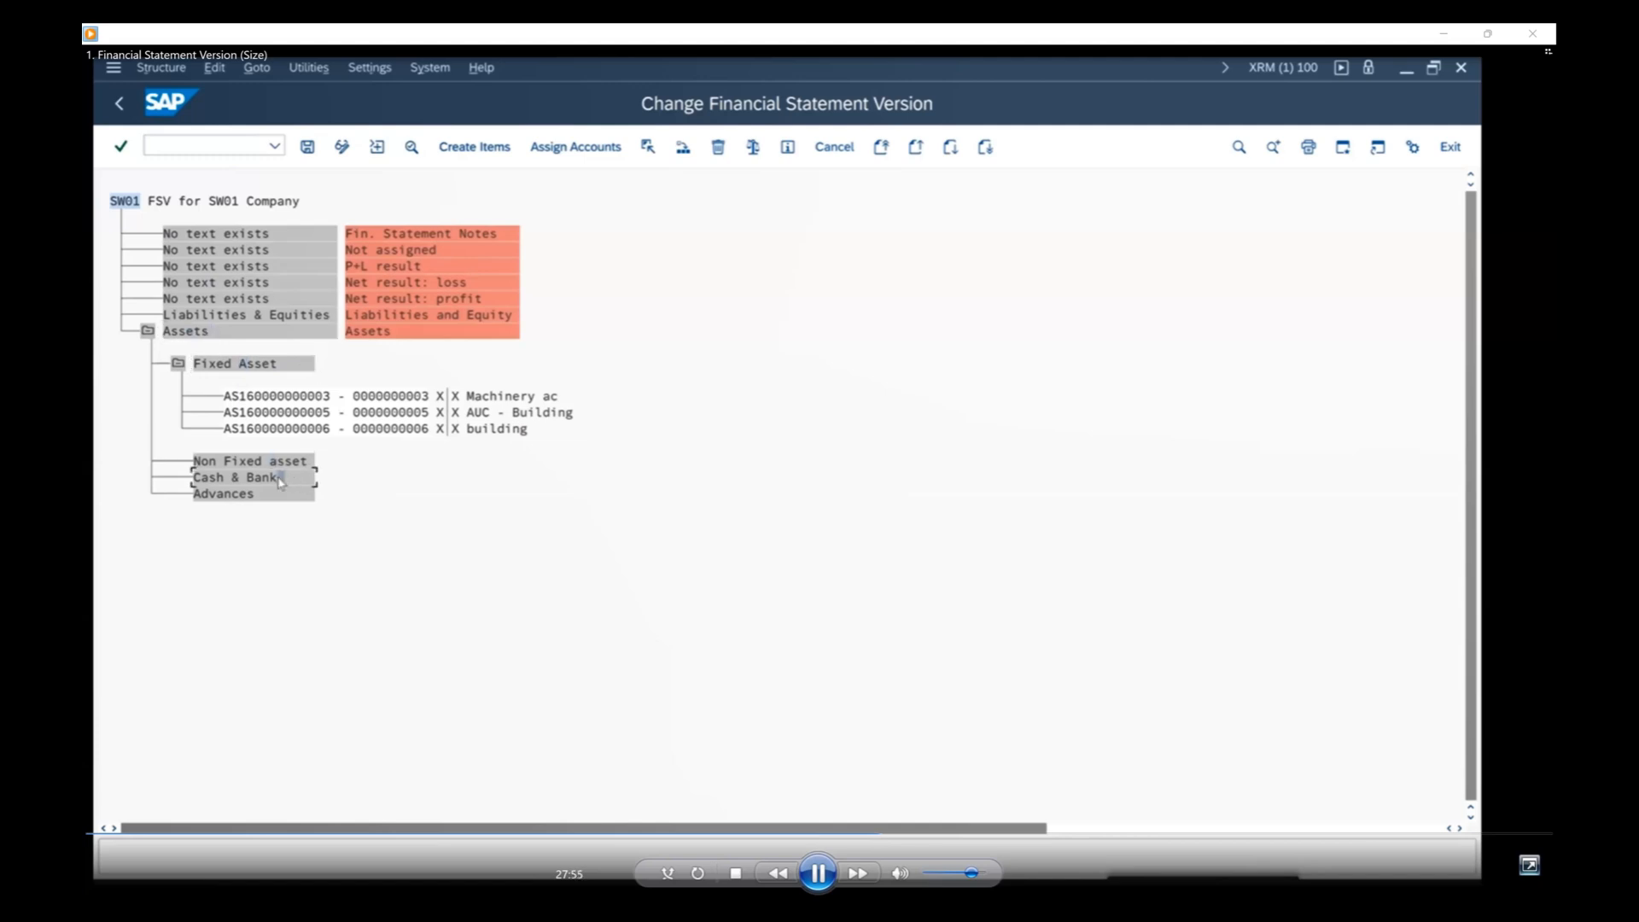
pyautogui.click(458, 158)
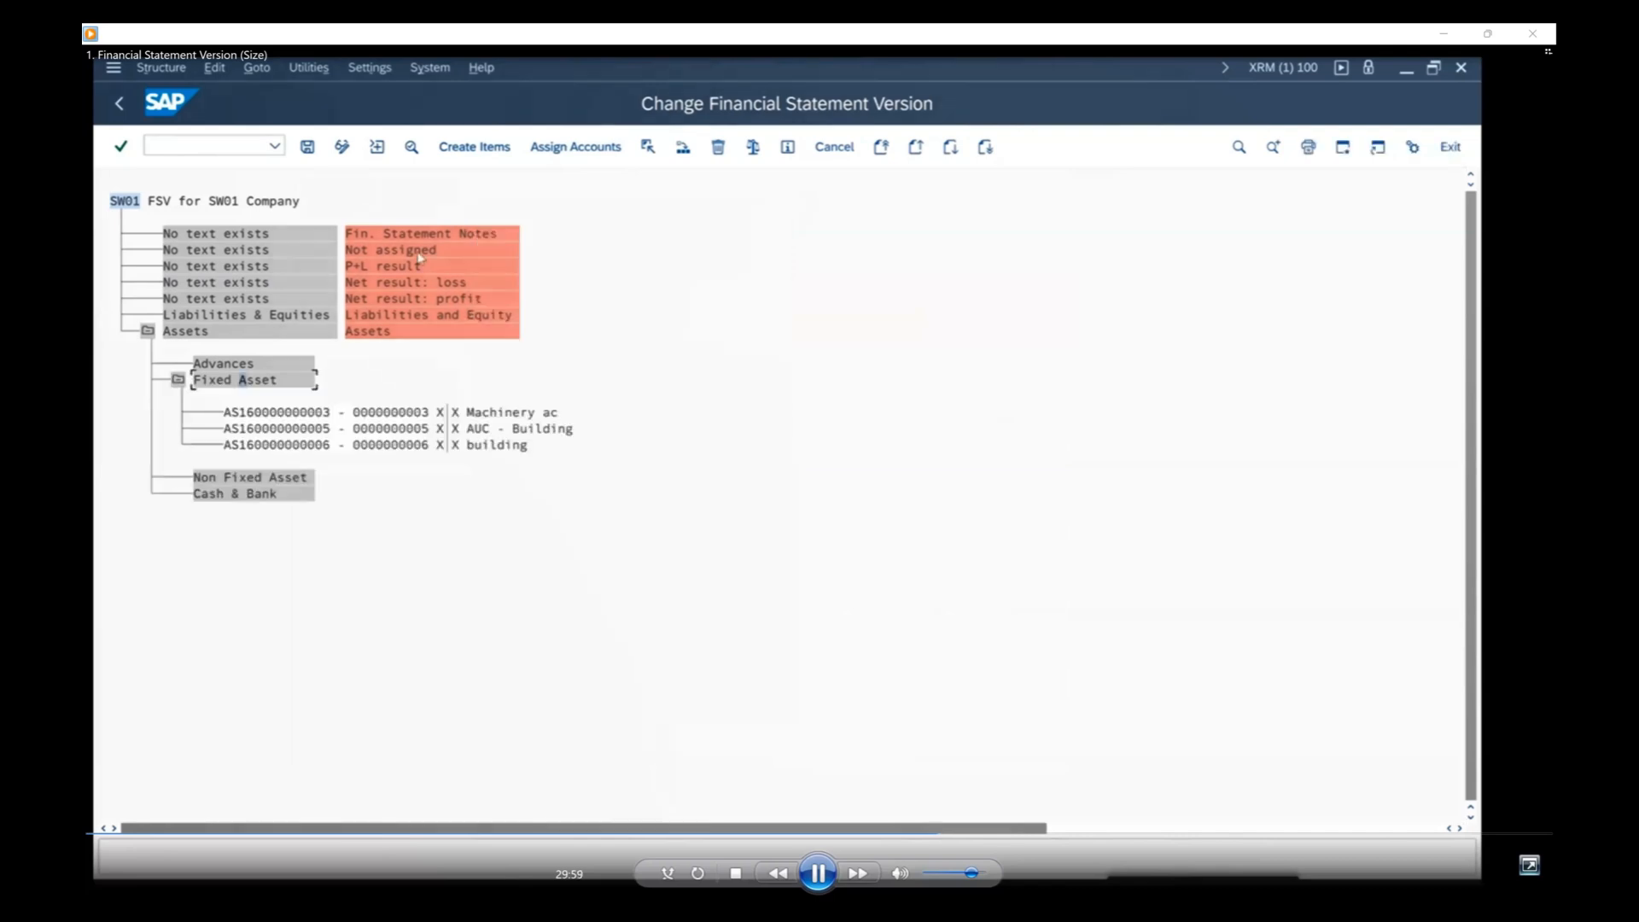
# Reassign the Advances item below Cash & Bank at the same level and save the financial statement version.
pyautogui.click(307, 147)
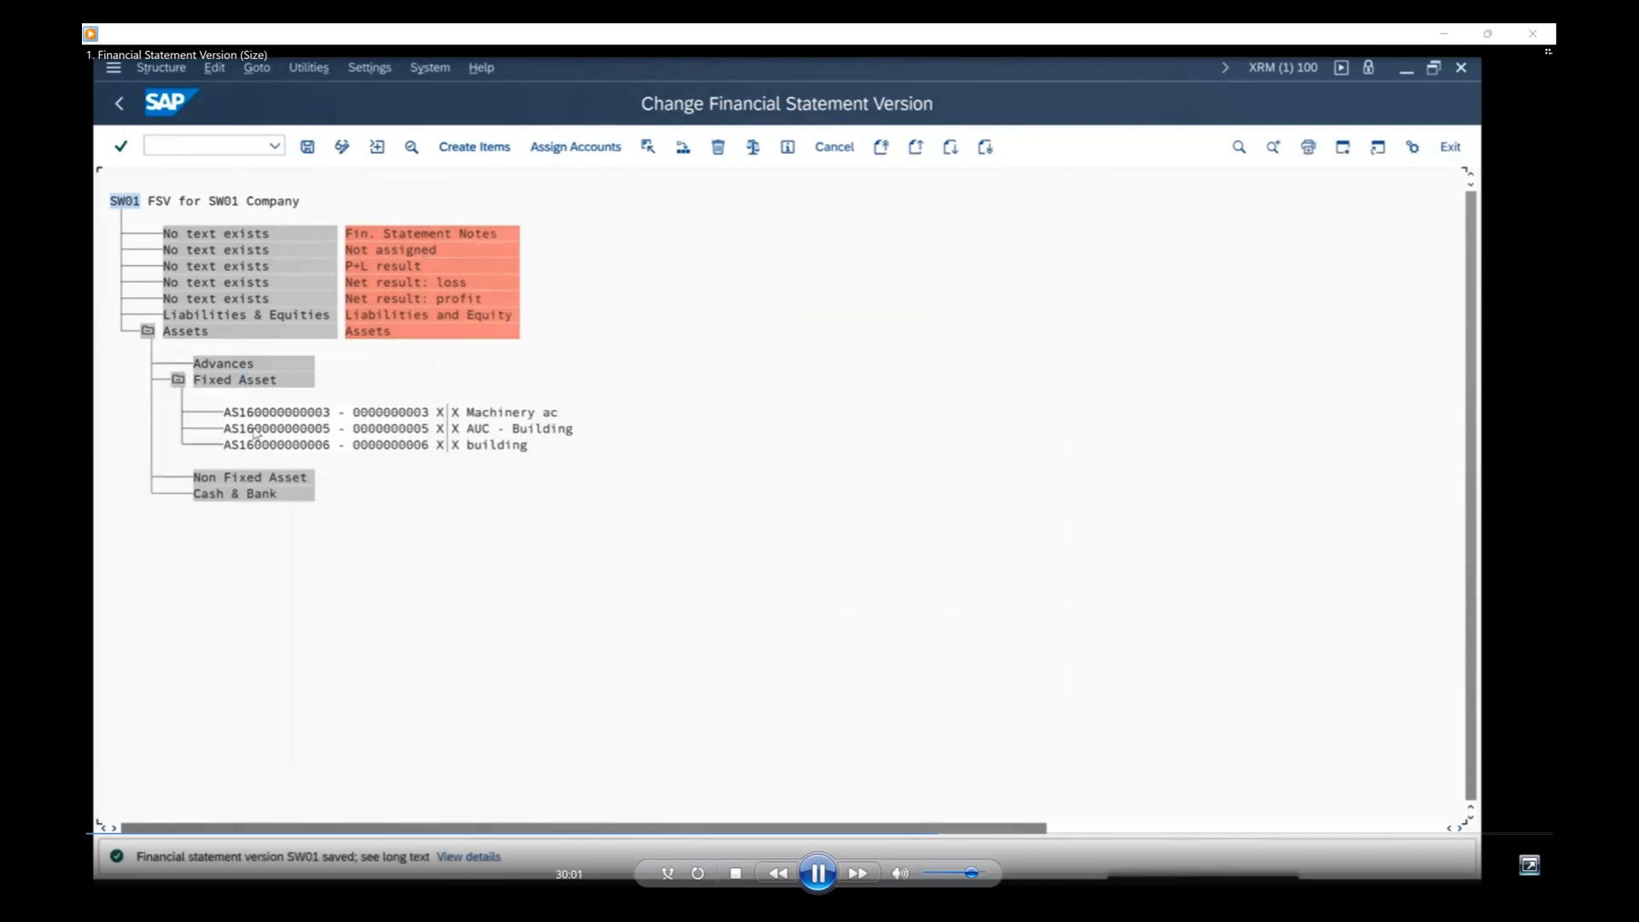
pyautogui.click(257, 366)
pyautogui.click(648, 147)
pyautogui.click(236, 493)
pyautogui.click(683, 146)
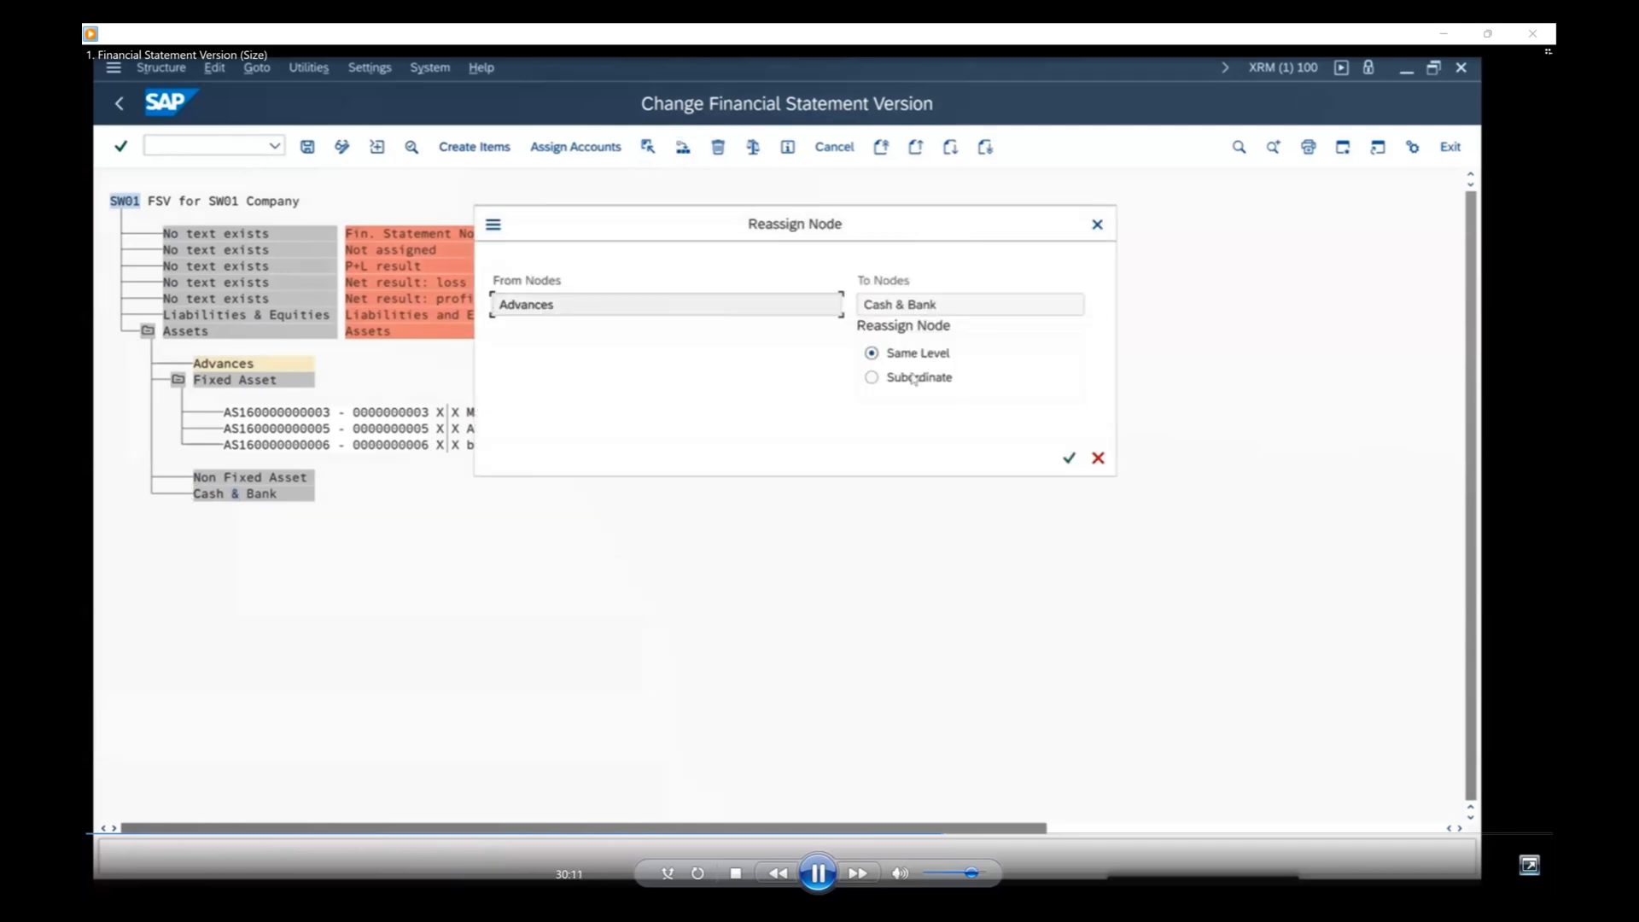
pyautogui.click(1068, 459)
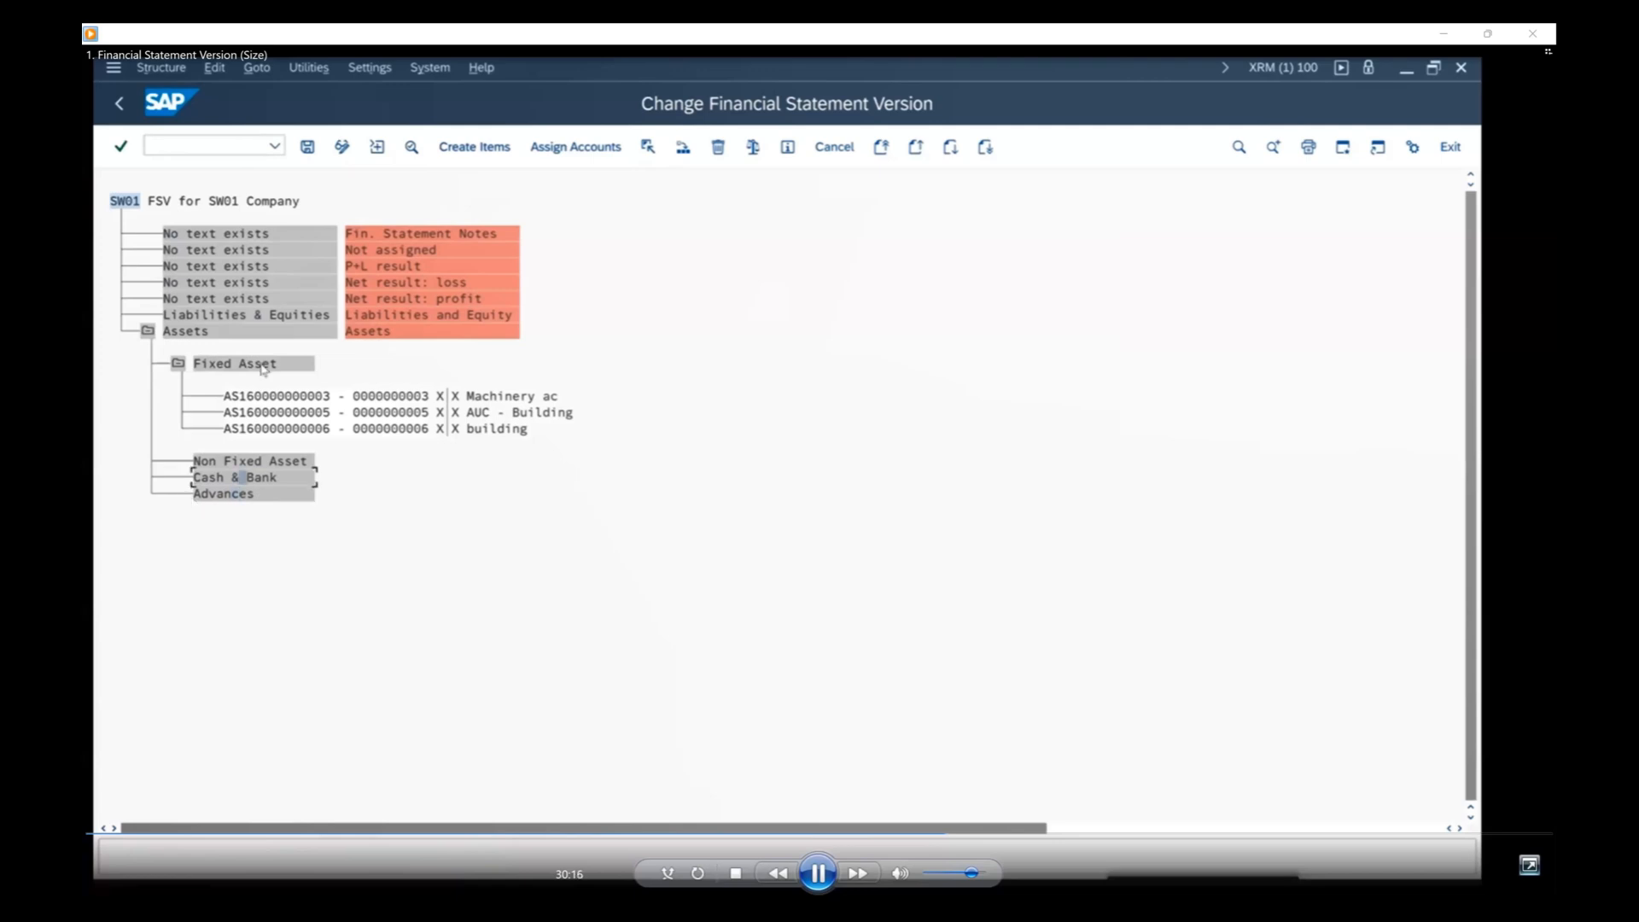
pyautogui.click(177, 363)
pyautogui.click(145, 335)
pyautogui.click(308, 147)
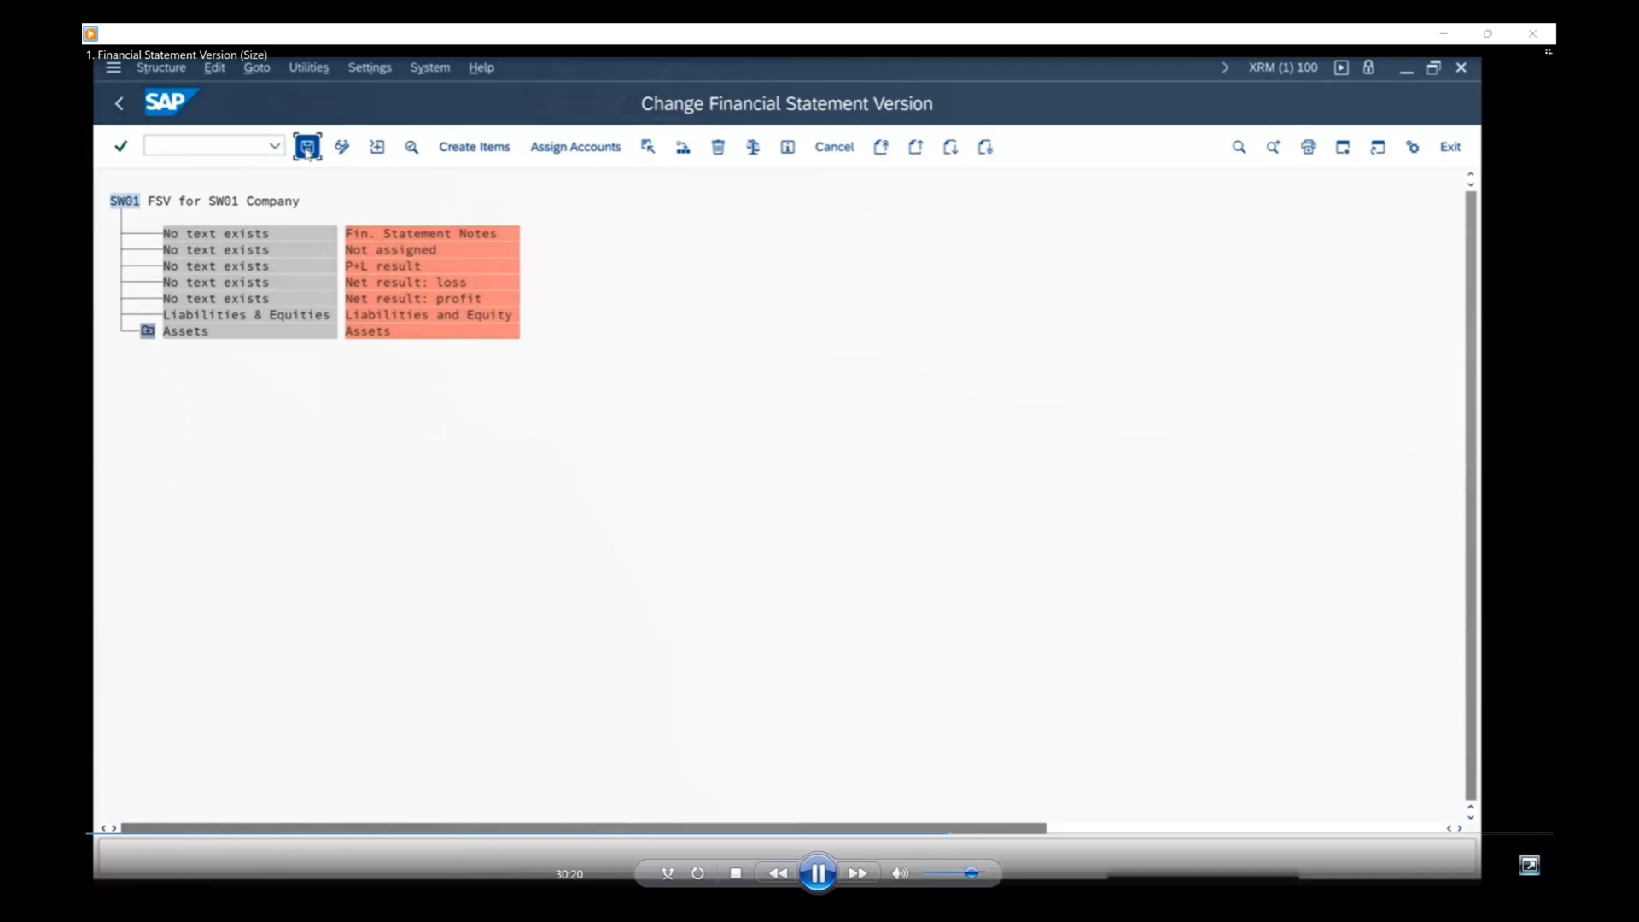
# Reassign the Assets node directly below Fin. Statement Notes at the same level.
pyautogui.click(239, 336)
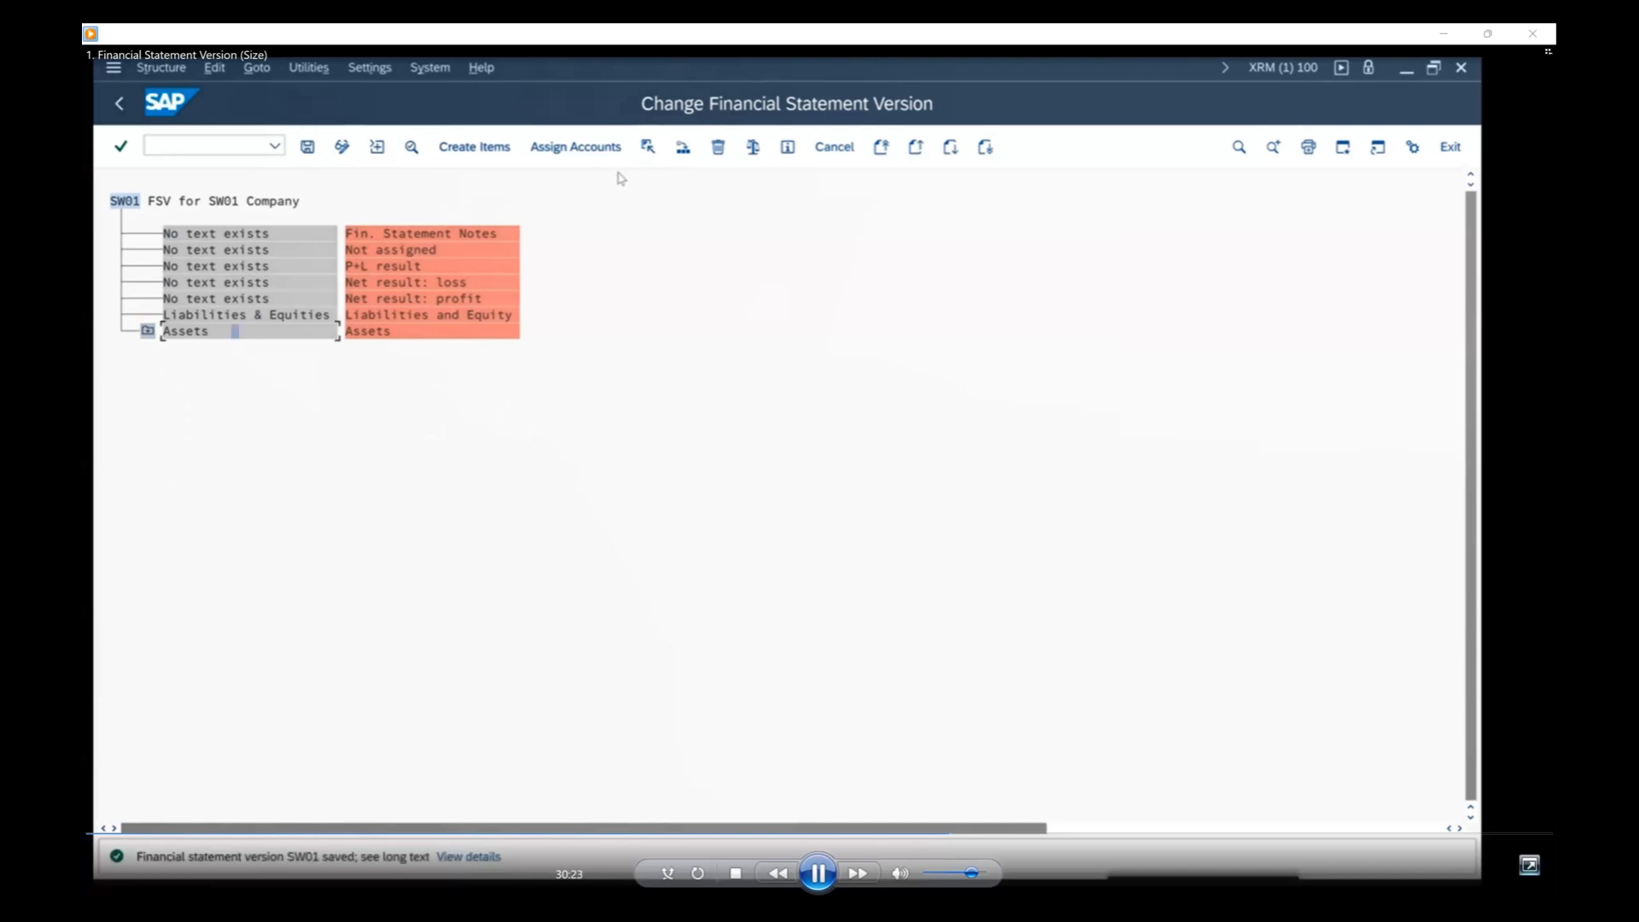
pyautogui.click(648, 147)
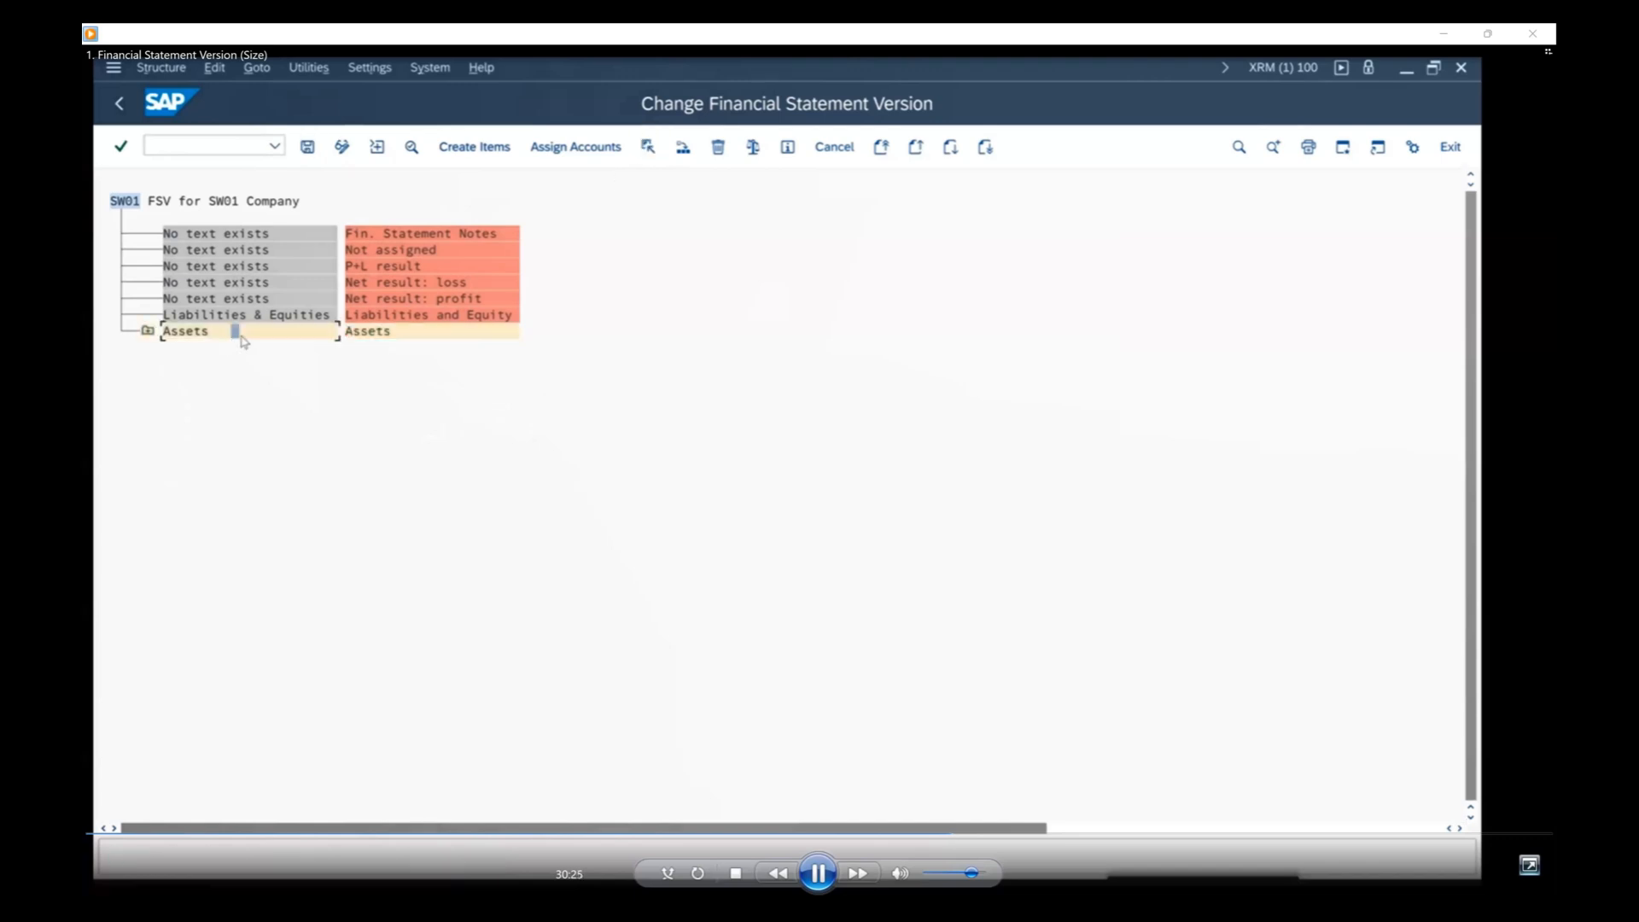
pyautogui.click(683, 146)
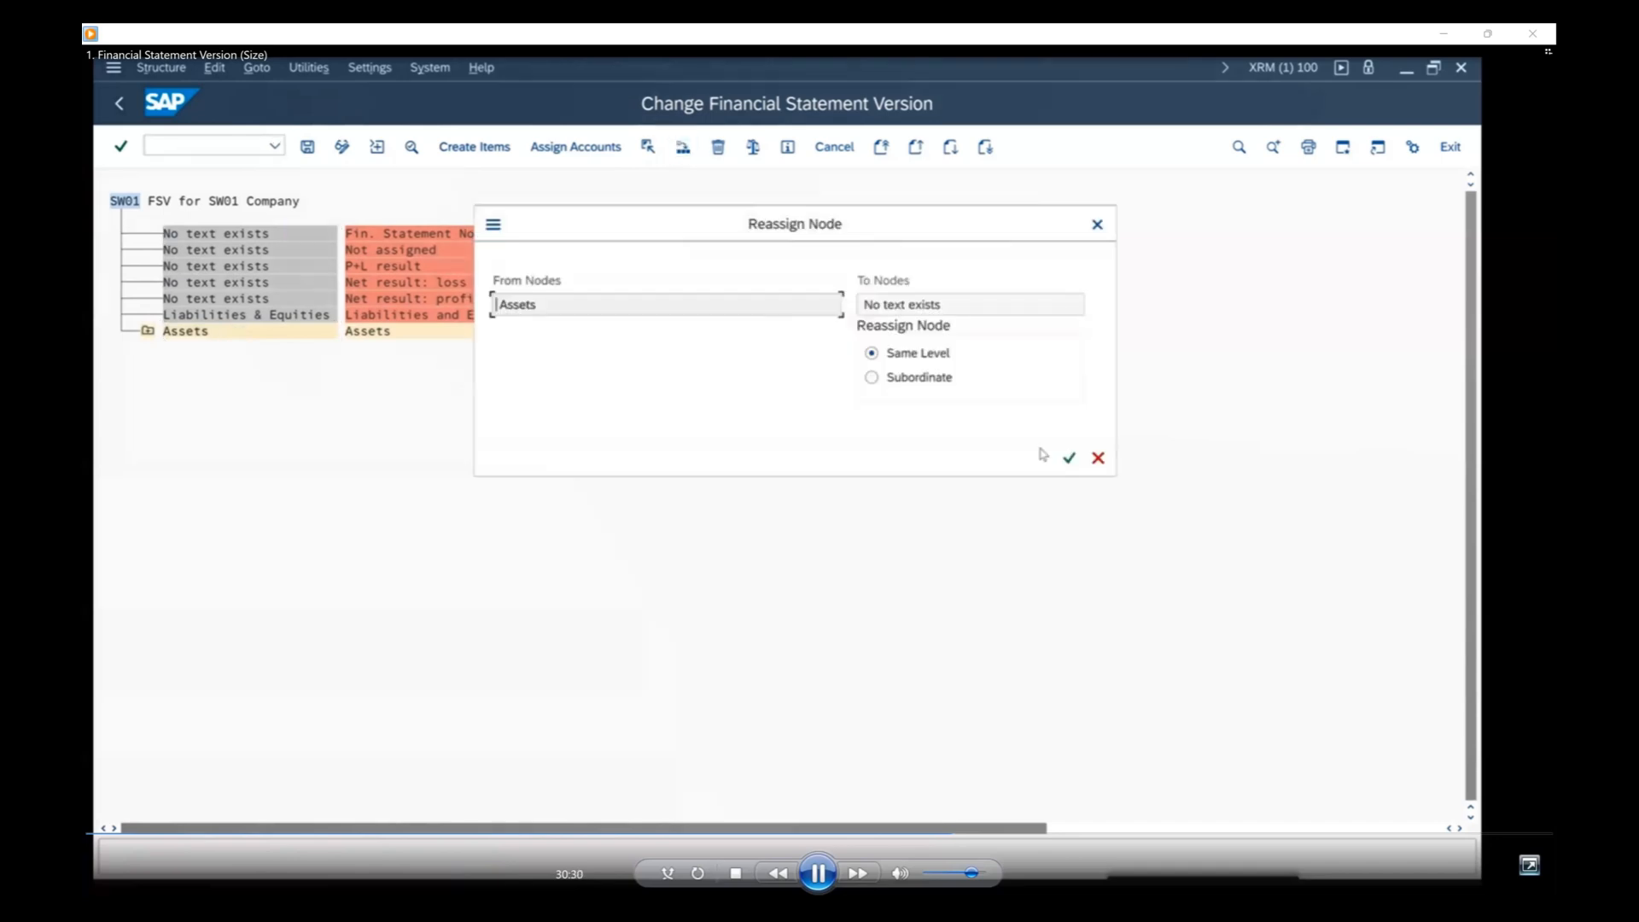
pyautogui.click(1068, 458)
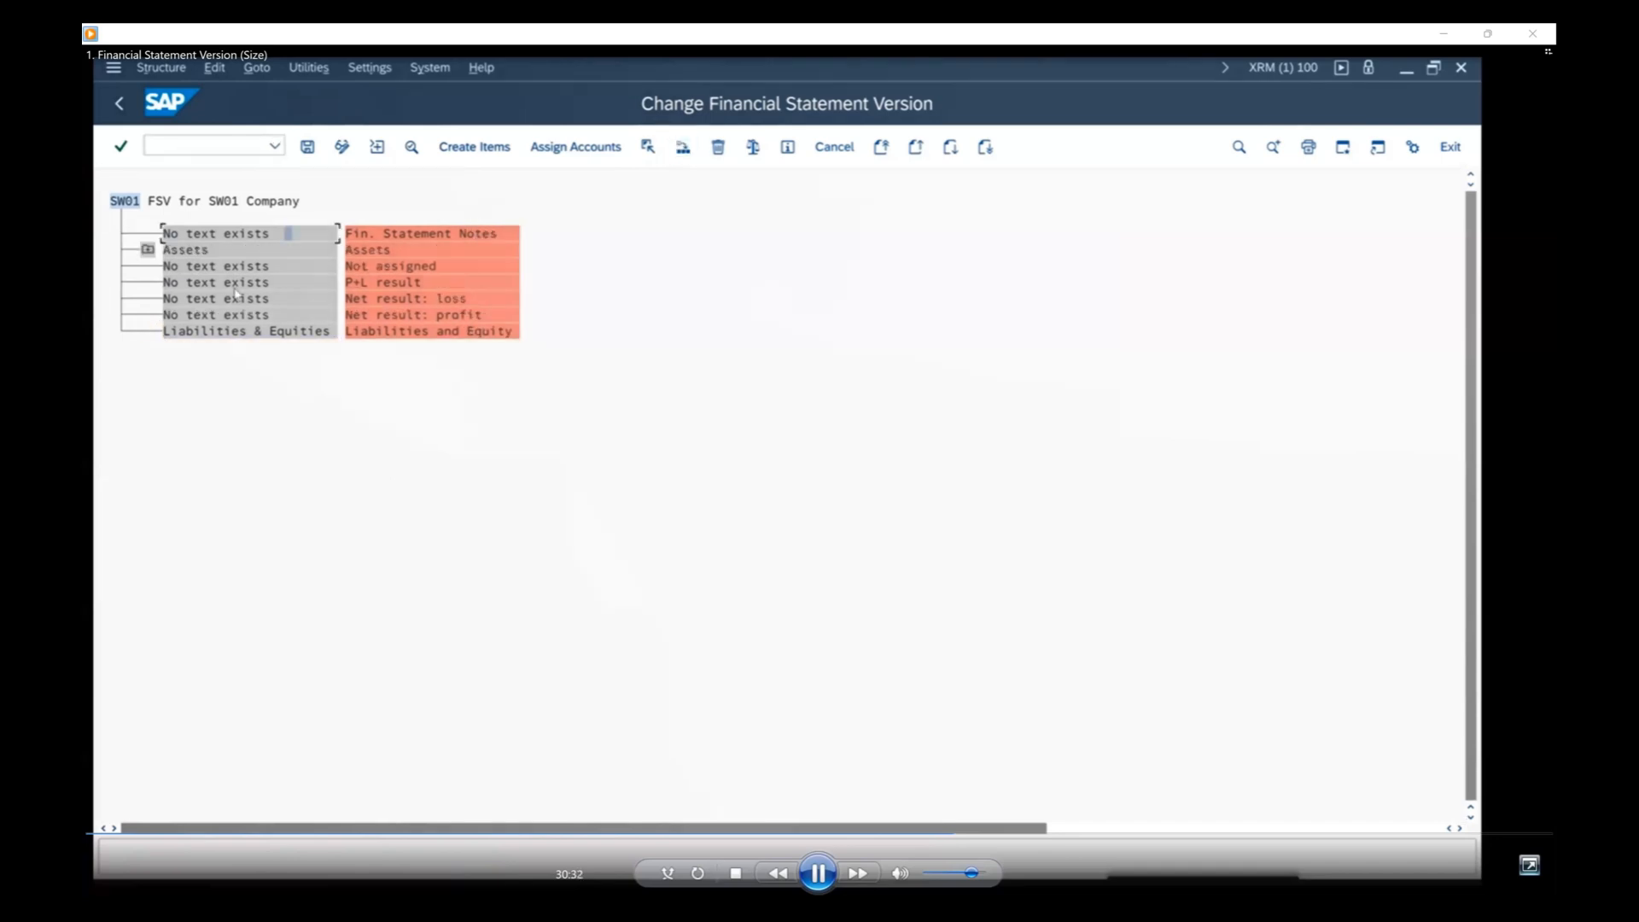
# Reassign the Liabilities & Equities node directly below Assets at the same level.
pyautogui.click(190, 331)
pyautogui.click(648, 147)
pyautogui.click(685, 147)
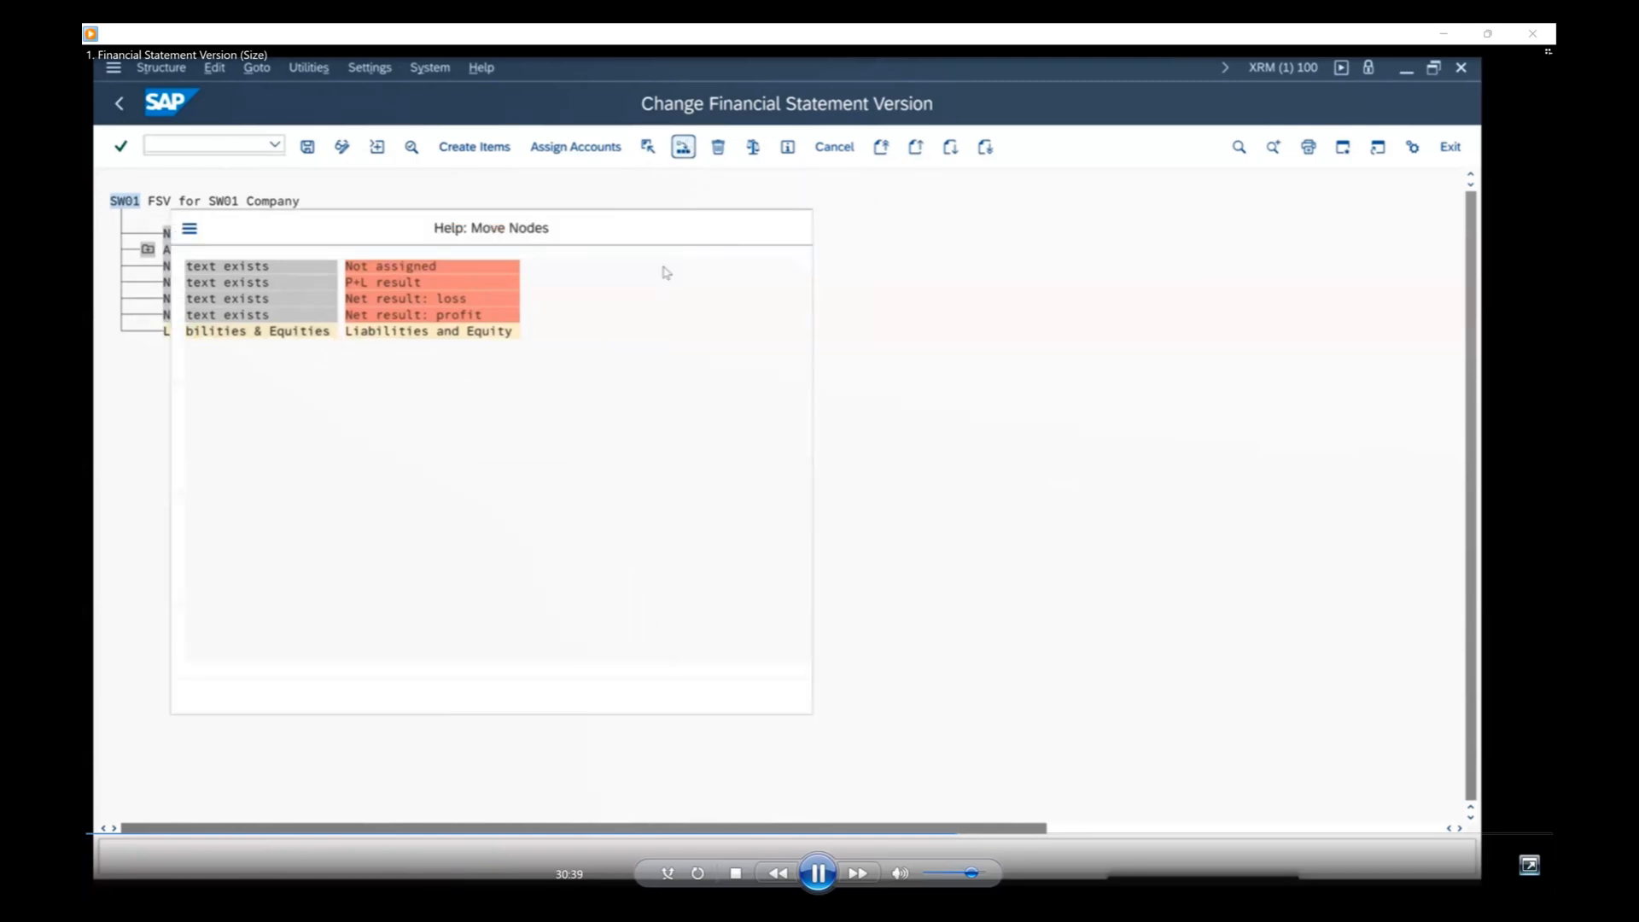
pyautogui.click(705, 698)
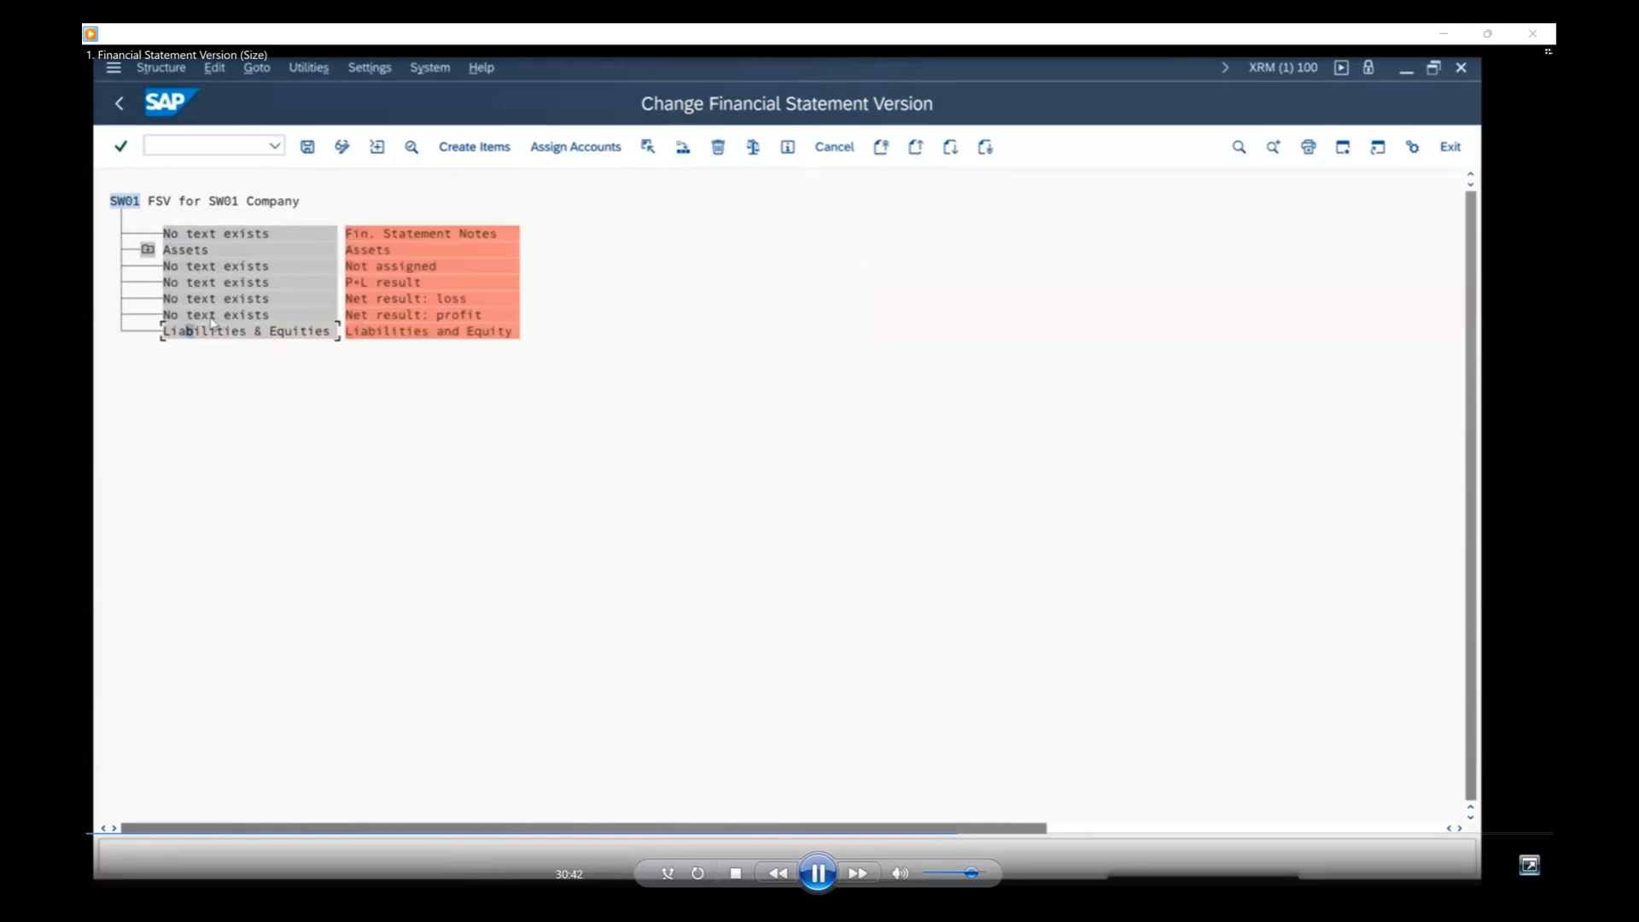
pyautogui.click(648, 147)
pyautogui.click(225, 256)
pyautogui.click(684, 149)
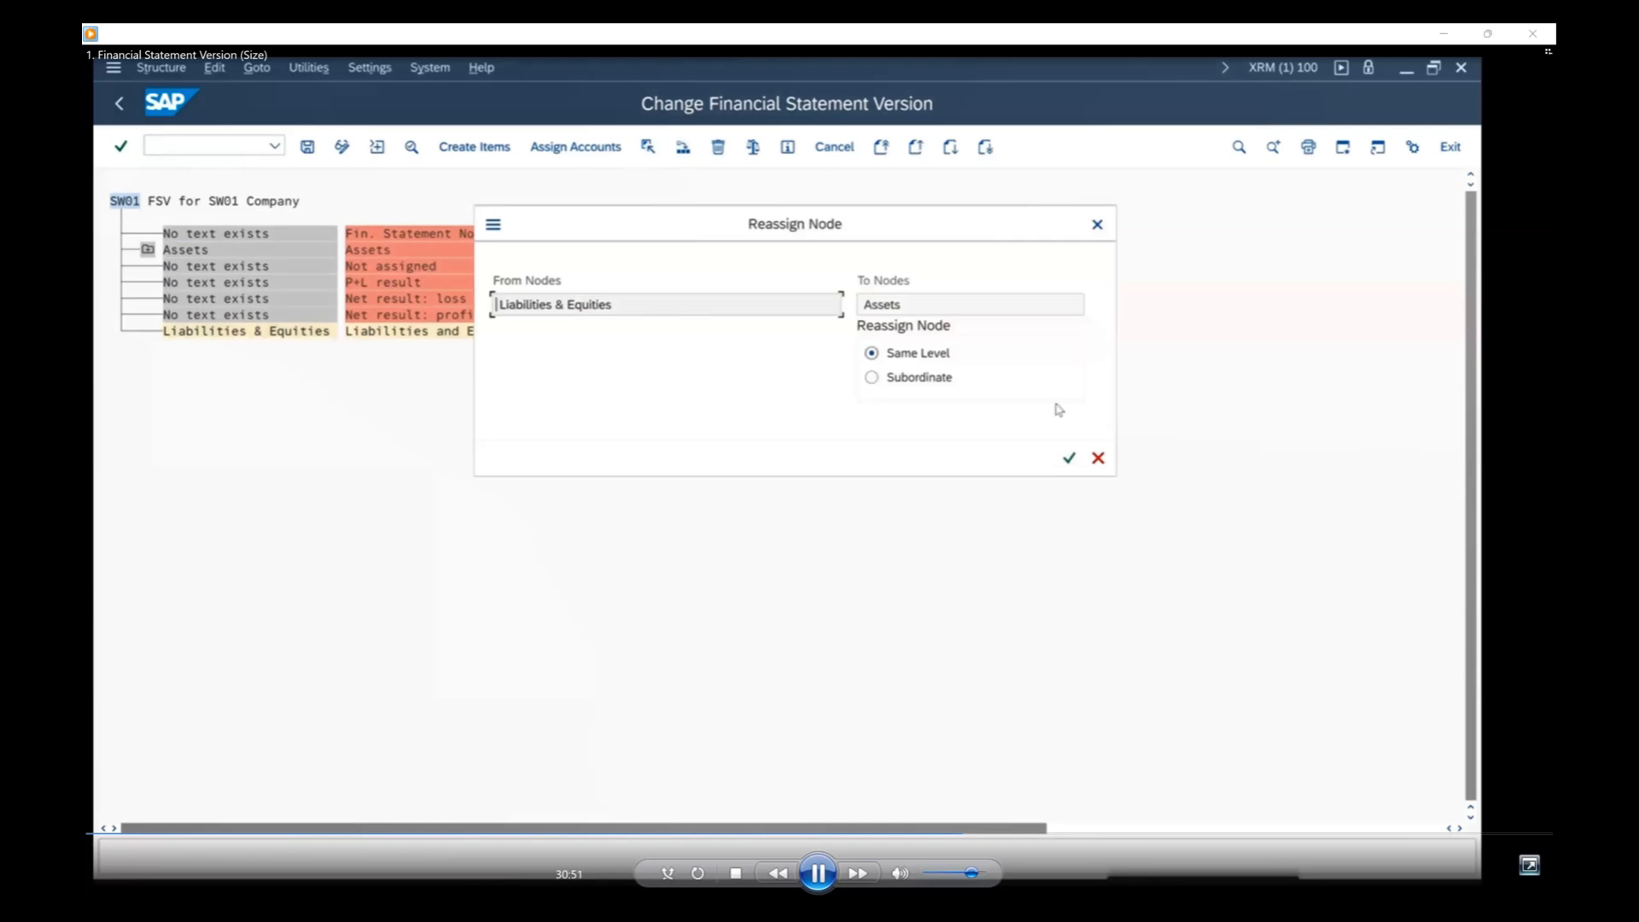
pyautogui.click(1069, 459)
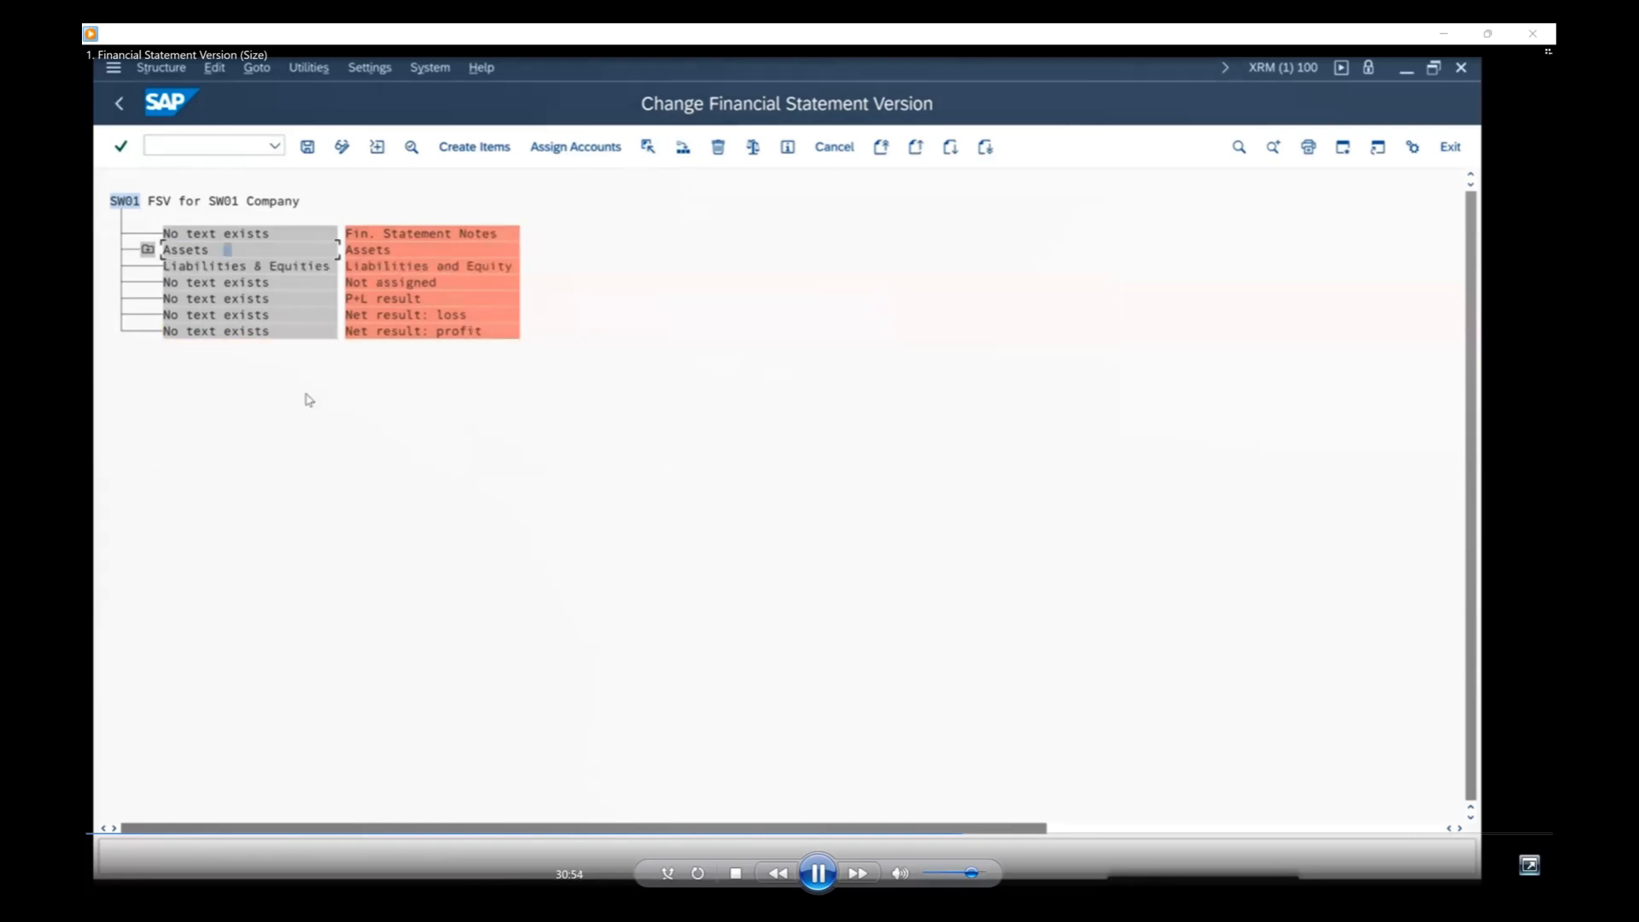
# Reassign the Fin. Statement Notes node below Net result: profit at the same level and save the version.
pyautogui.press('Up')
pyautogui.click(263, 332)
pyautogui.click(683, 147)
pyautogui.click(1070, 460)
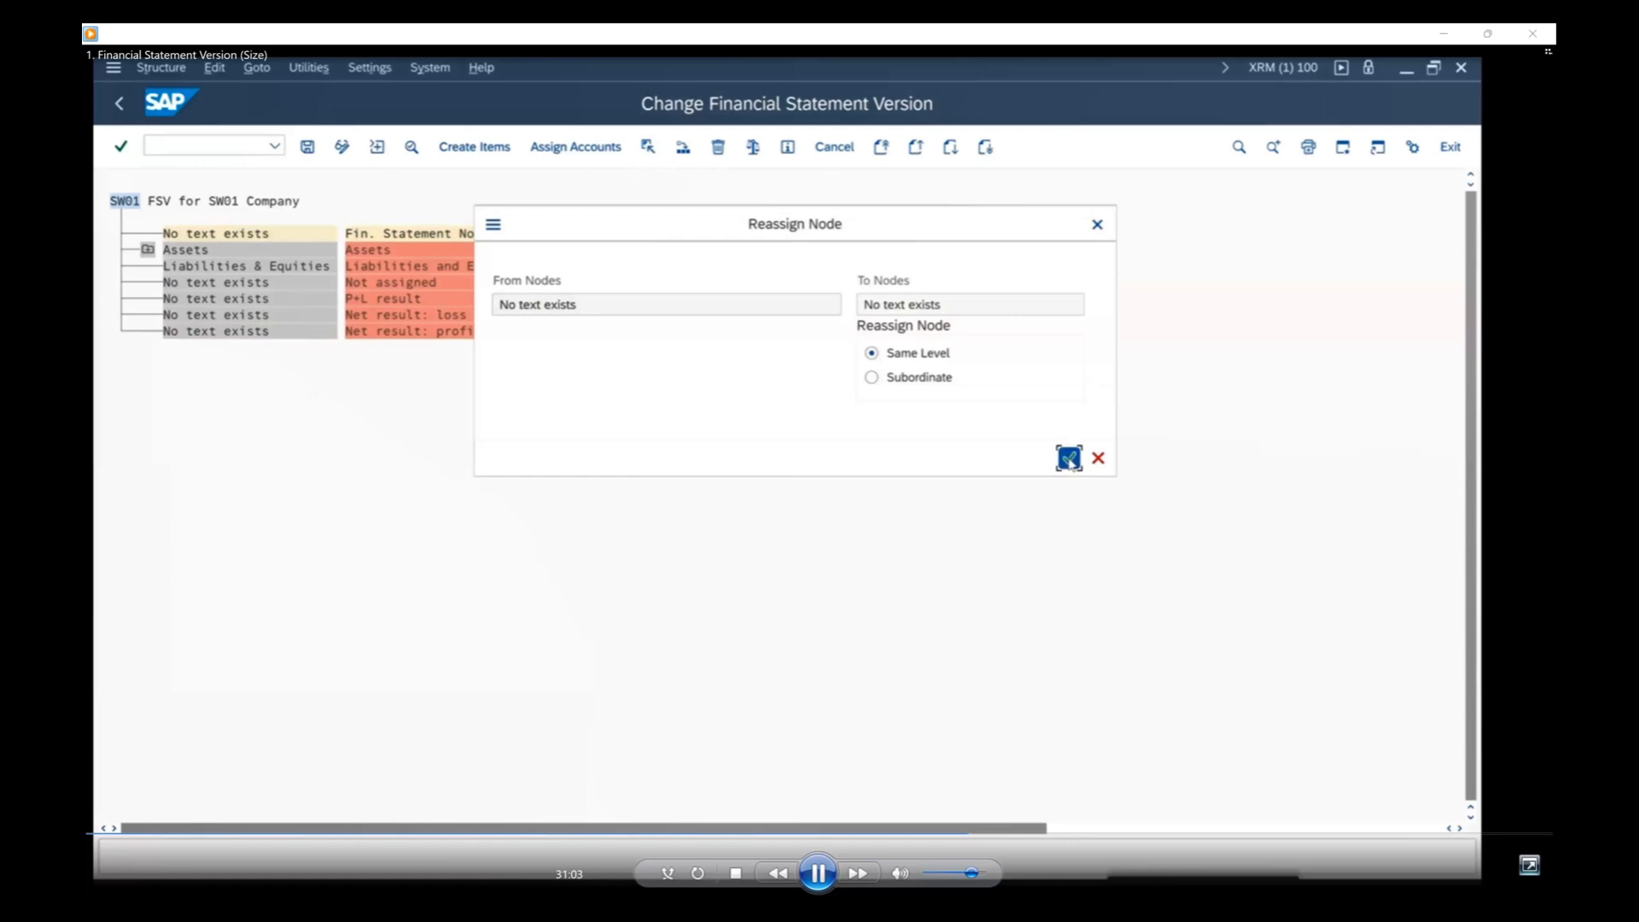
pyautogui.click(147, 233)
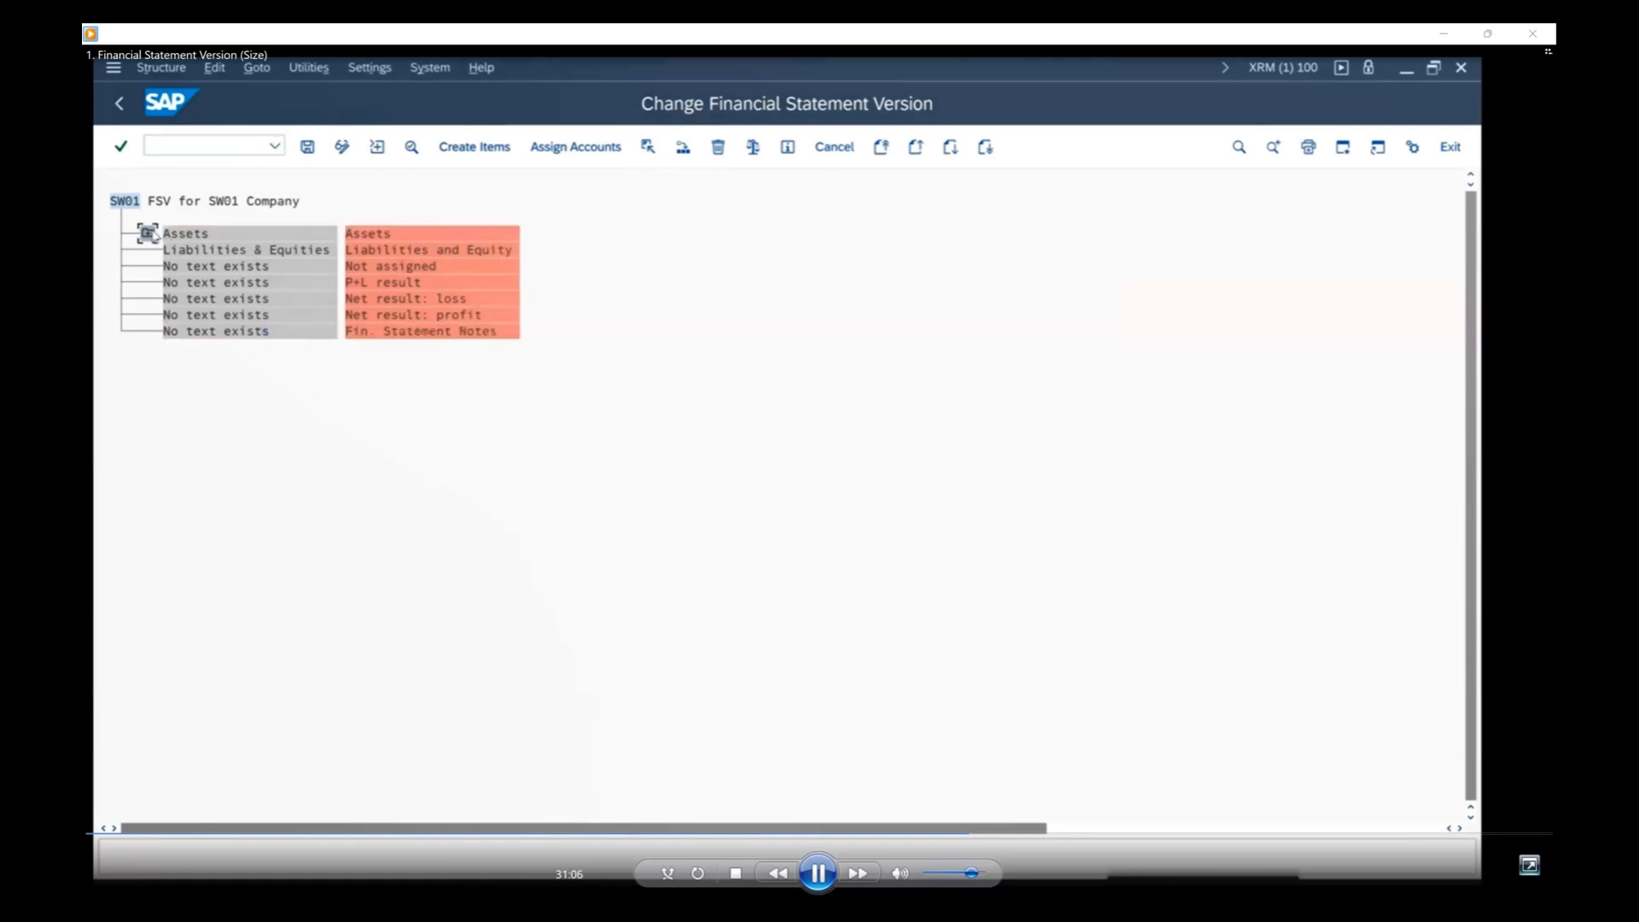
pyautogui.click(179, 266)
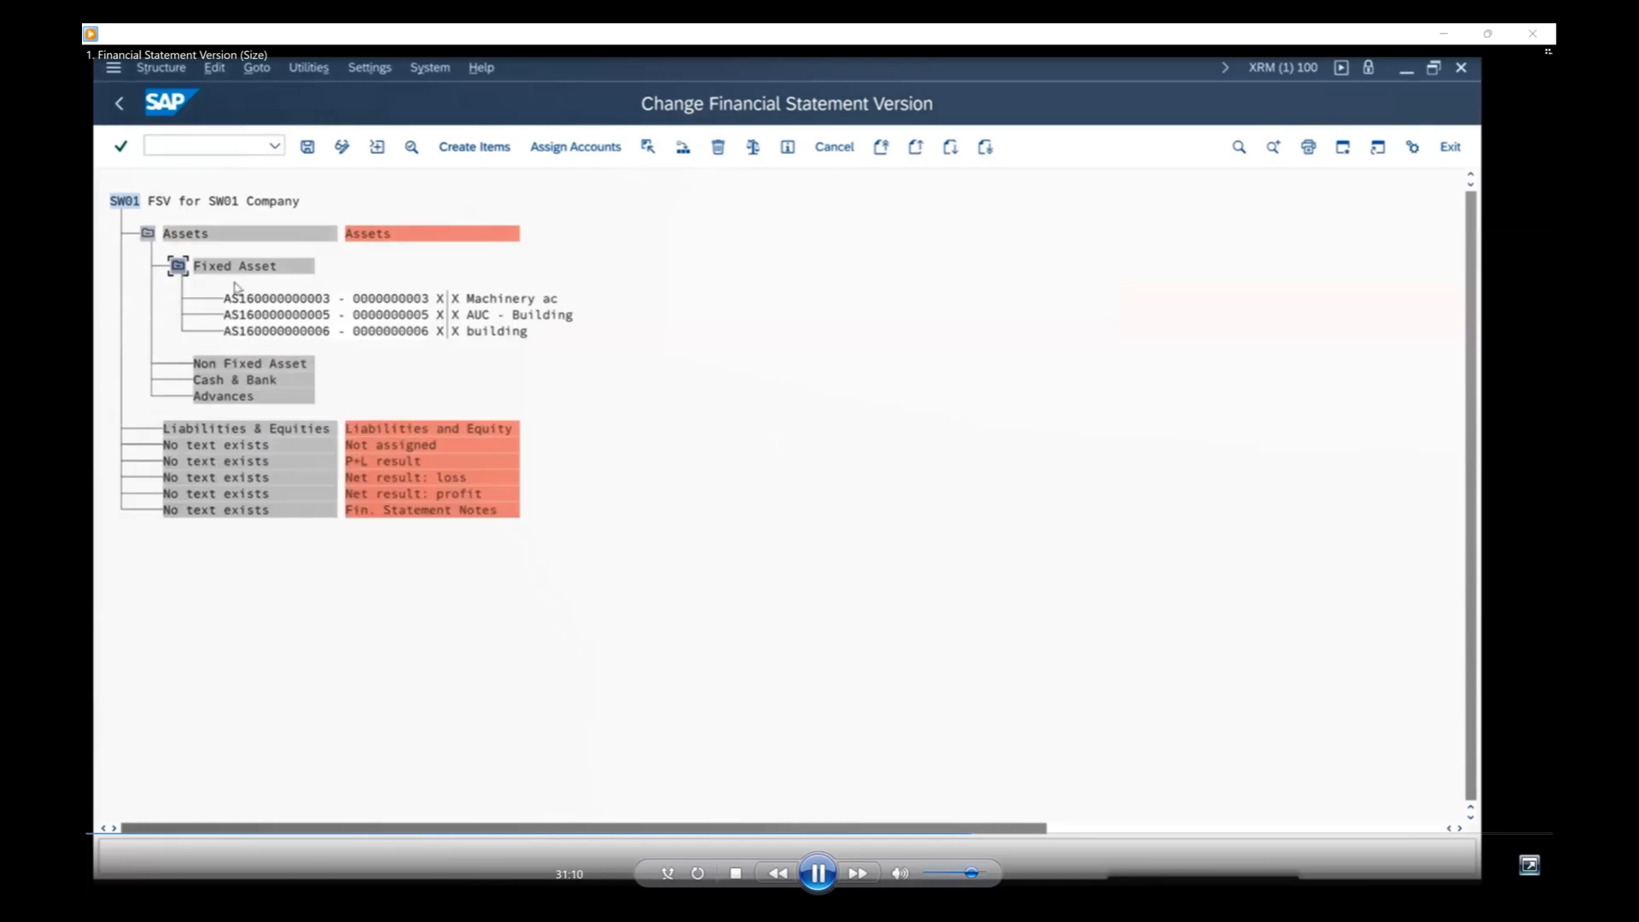
pyautogui.click(178, 266)
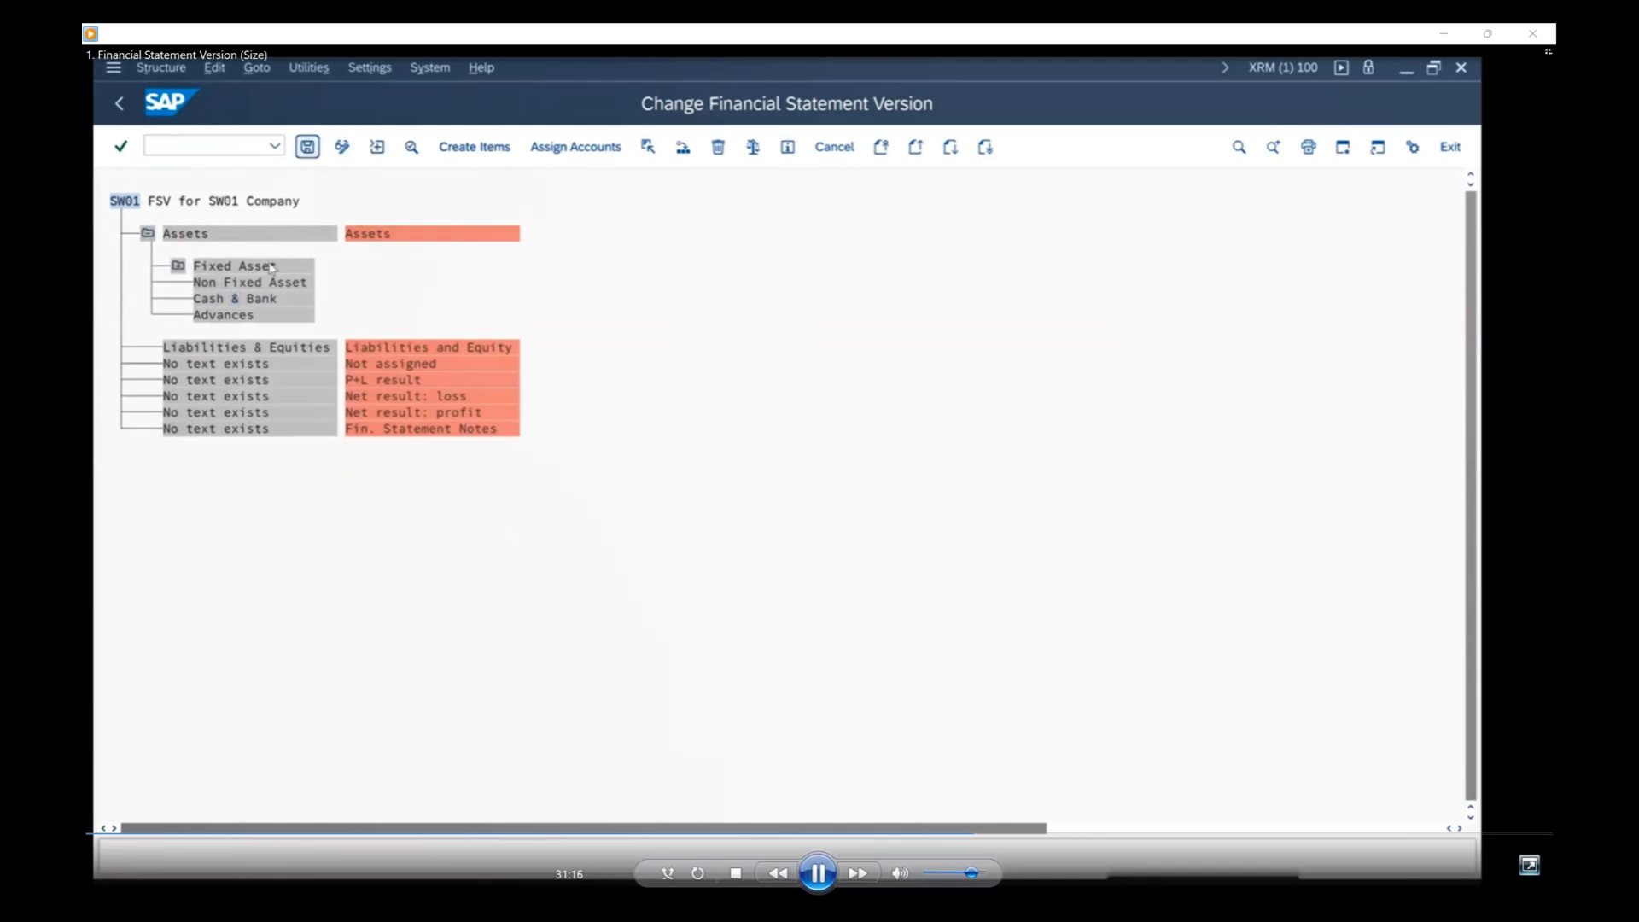
pyautogui.click(307, 147)
# Assign G/L account 2 (cash ac) to the Cash & Bank item and collapse that item.
pyautogui.click(249, 299)
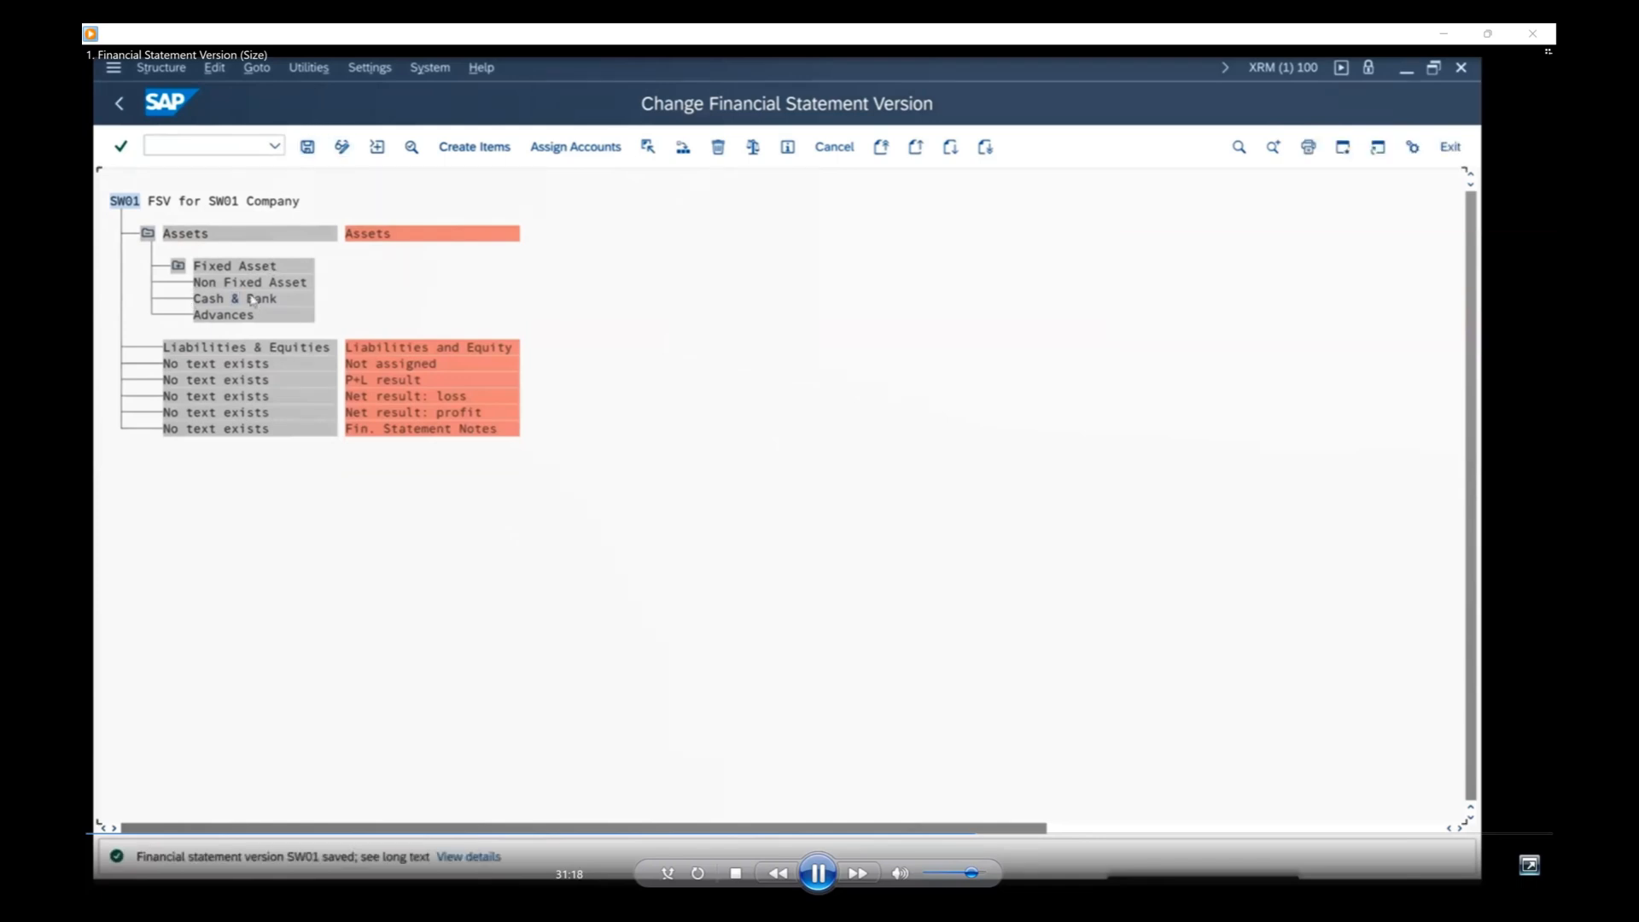
pyautogui.click(459, 146)
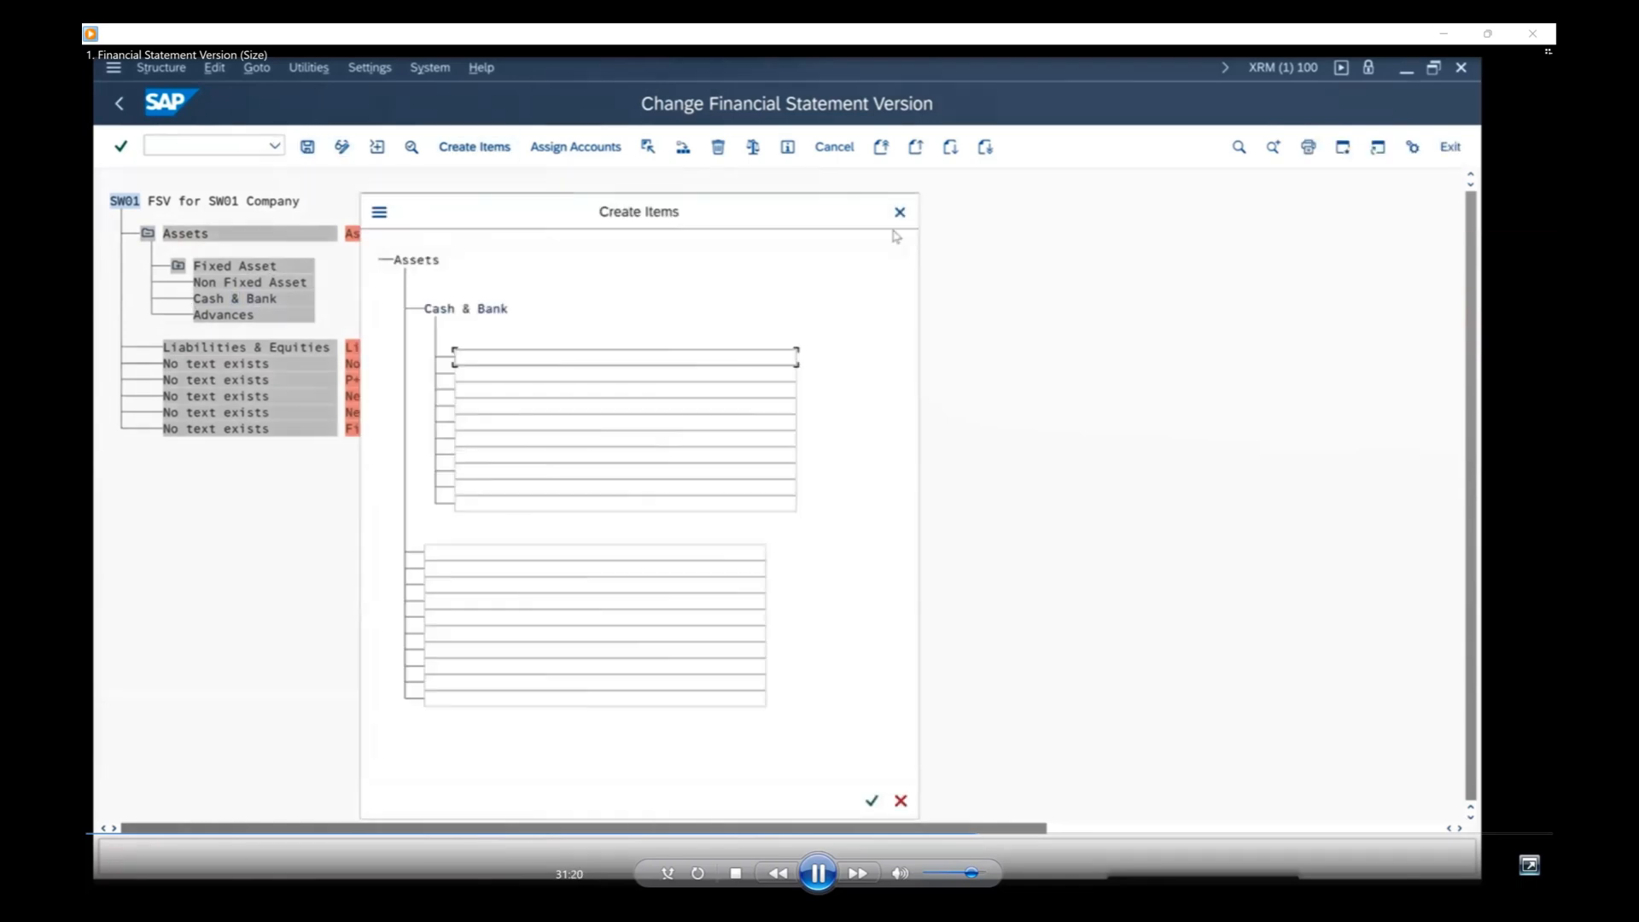
pyautogui.click(900, 210)
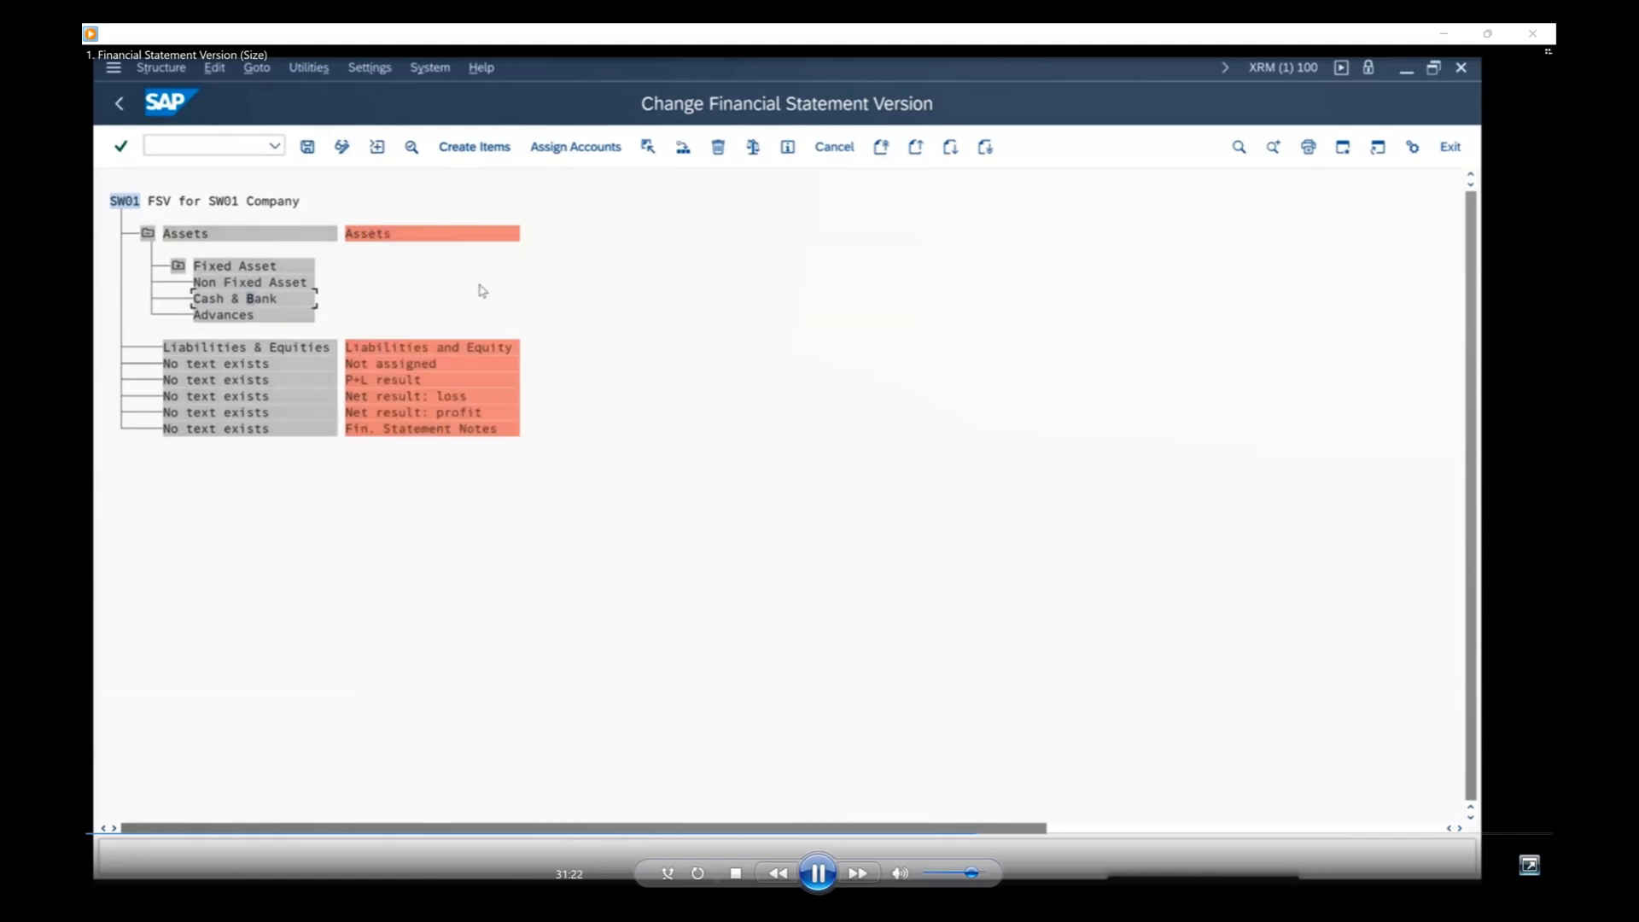
pyautogui.click(569, 148)
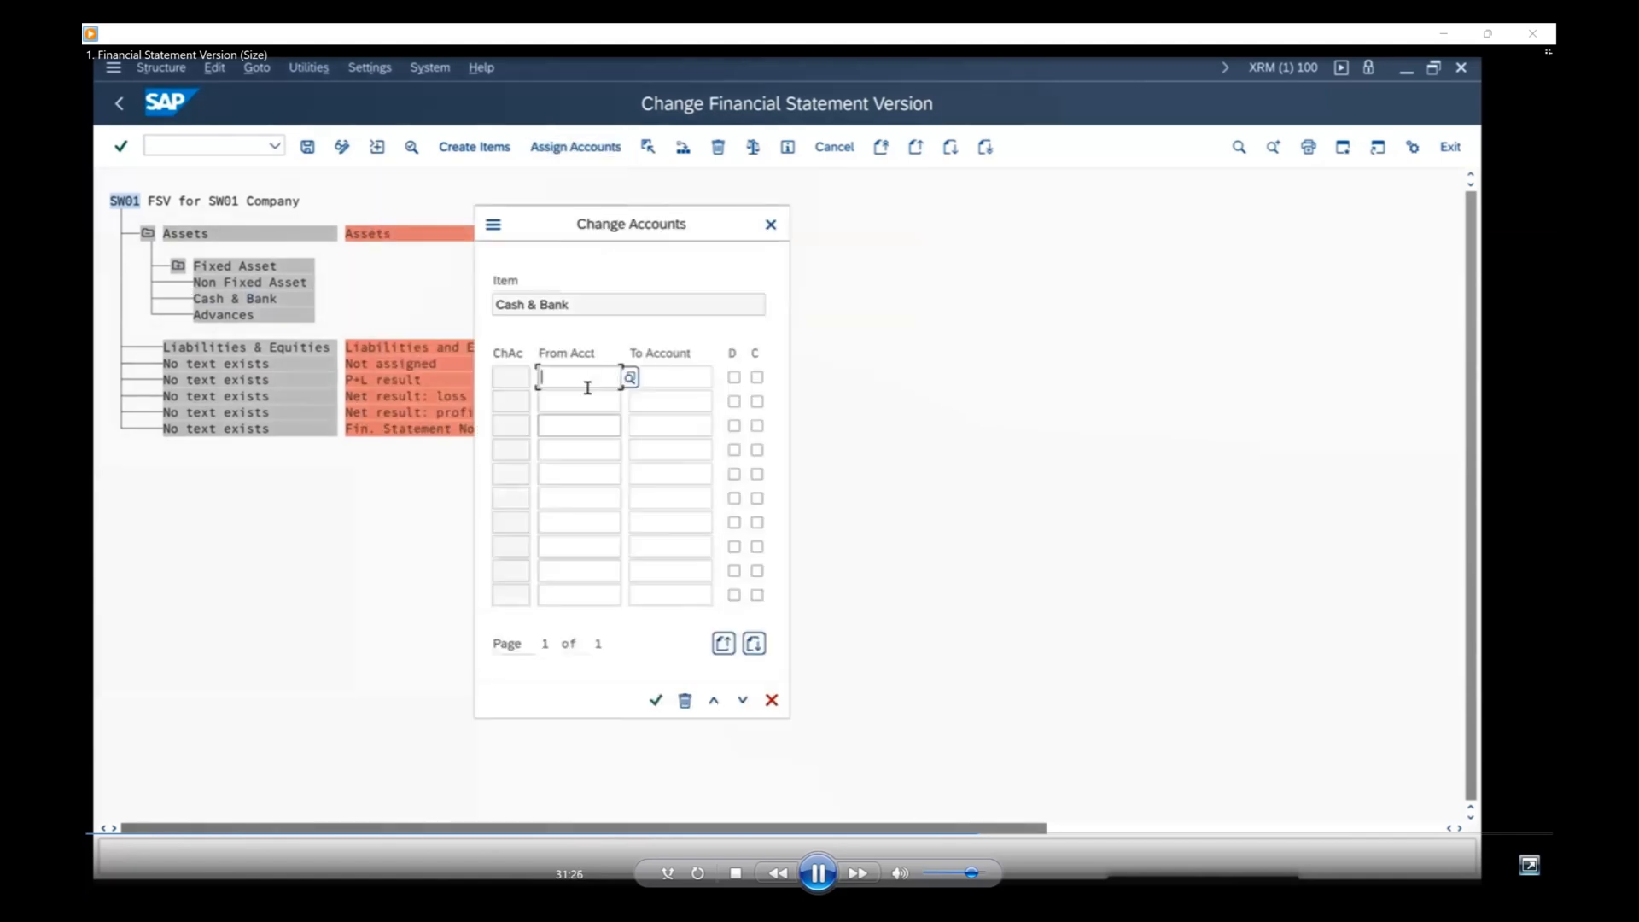
pyautogui.write('2')
pyautogui.press('Tab')
pyautogui.write('2')
pyautogui.press('Return')
pyautogui.press('Return')
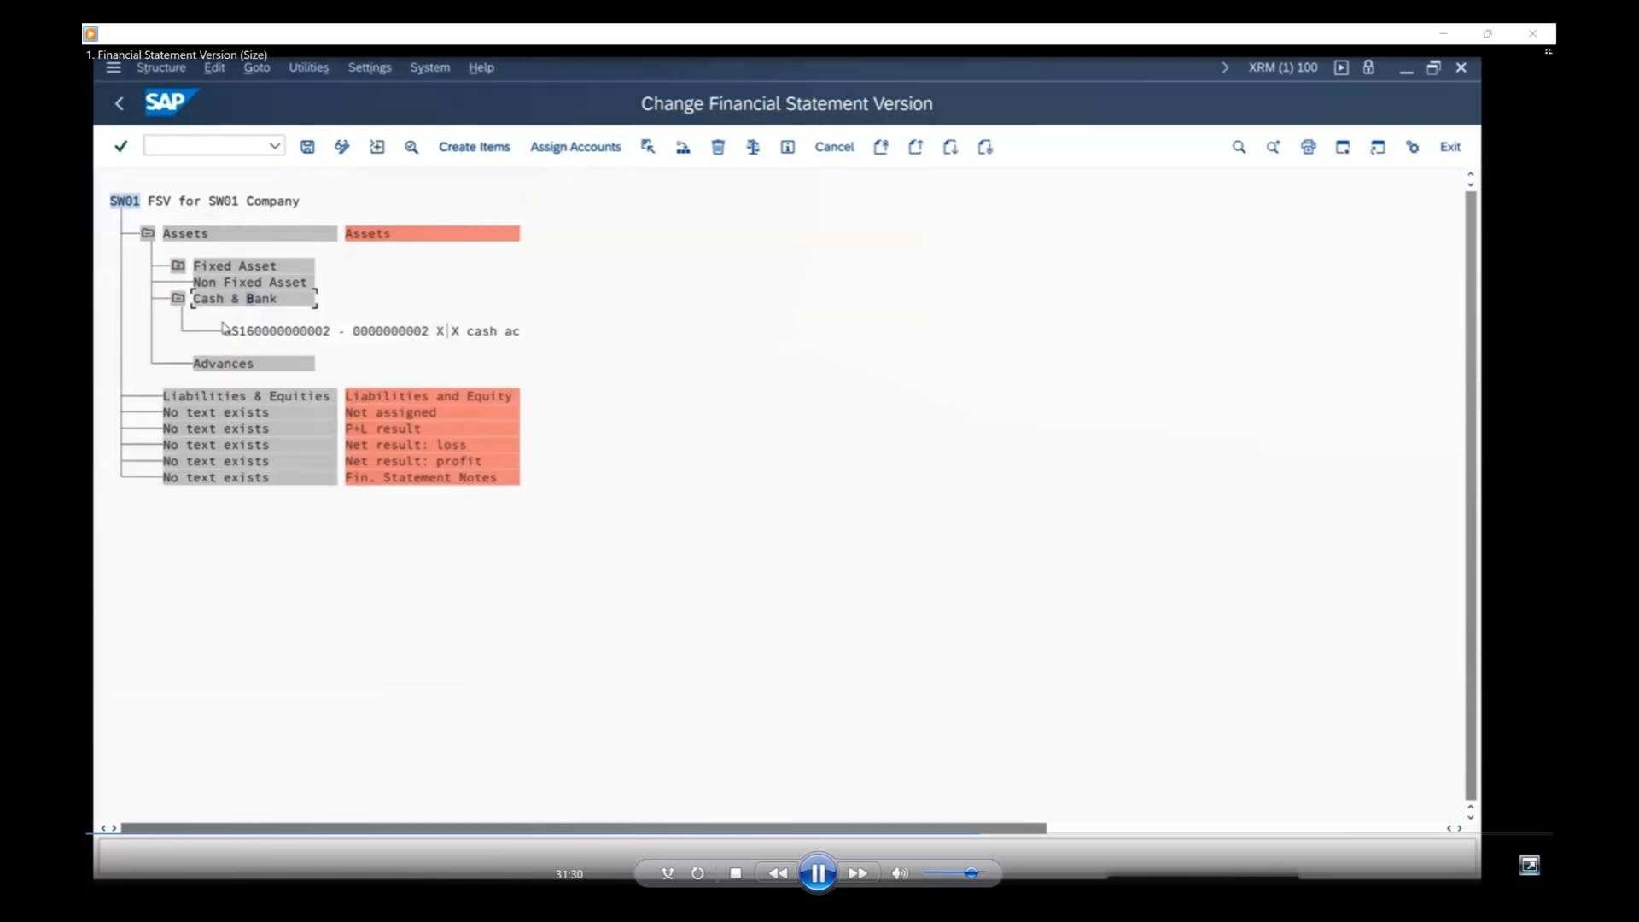
pyautogui.click(501, 332)
pyautogui.click(178, 299)
pyautogui.click(257, 316)
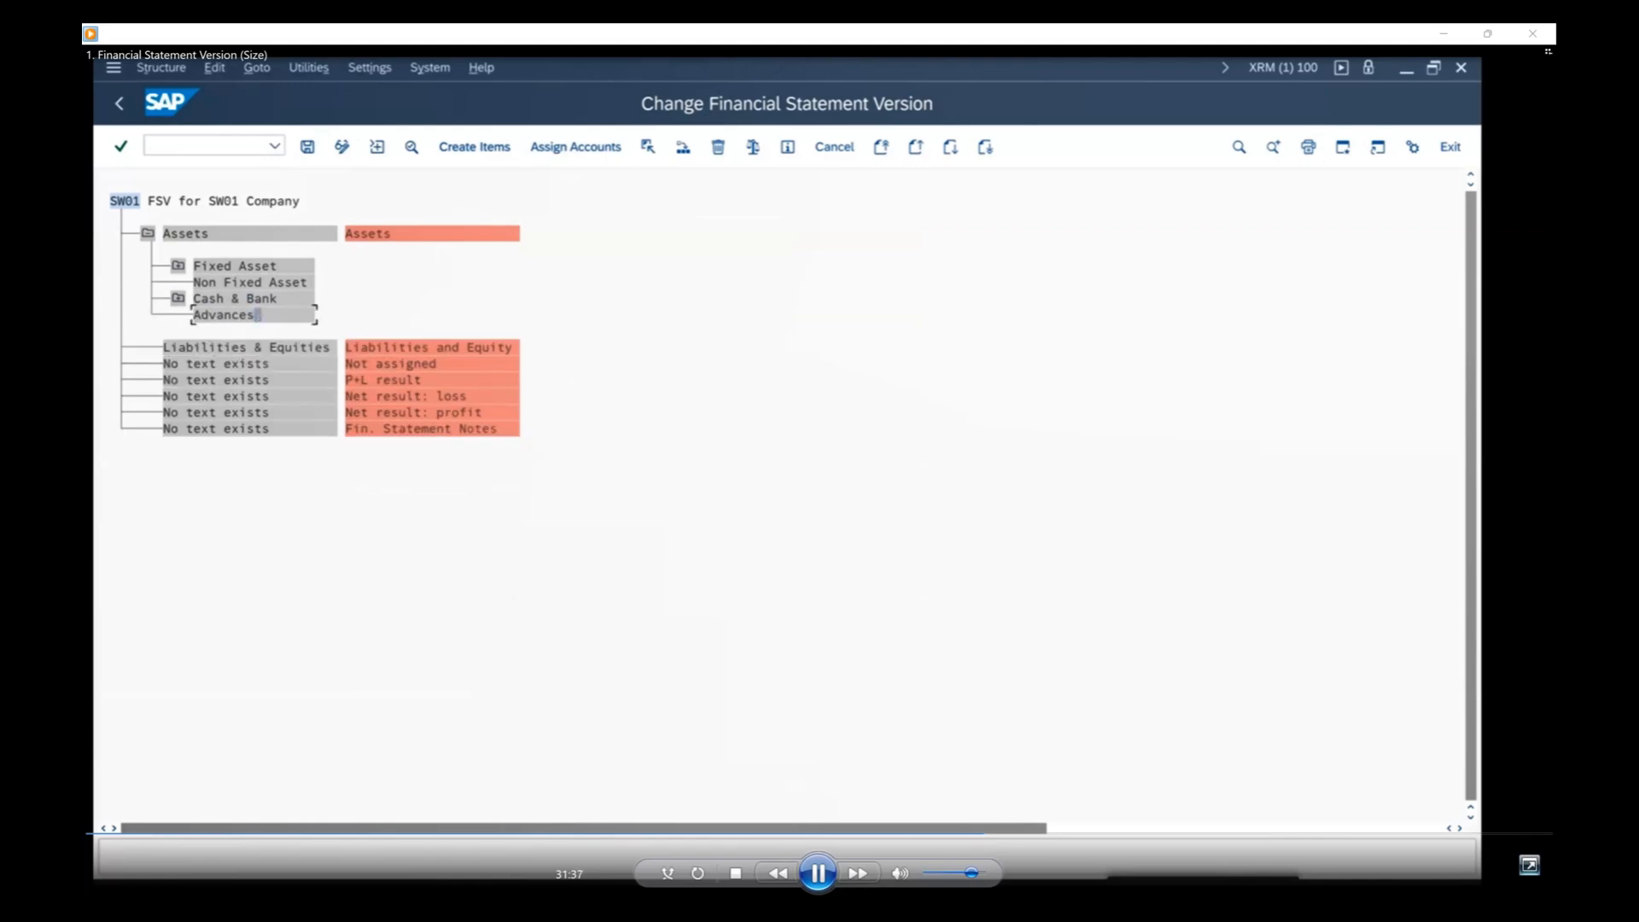
# Reassign Equities below Accounts payable at the same level and save the financial statement version.
pyautogui.moveTo(875, 858)
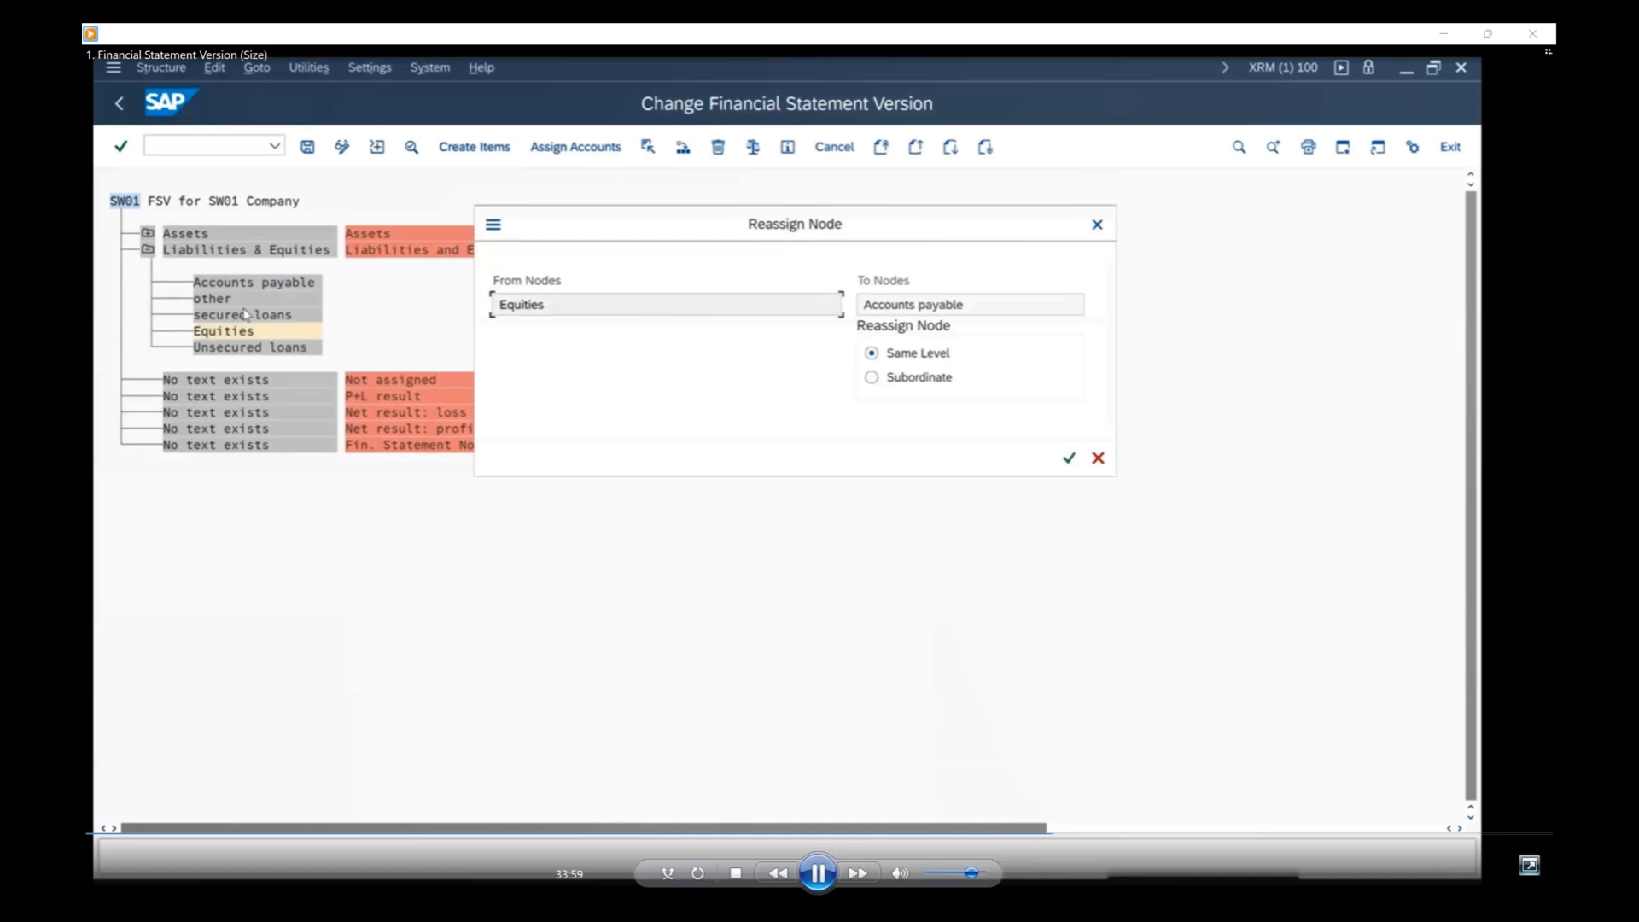
pyautogui.click(308, 147)
# Reassign Accounts payable below the other item at the same level under Liabilities & Equities.
pyautogui.click(297, 281)
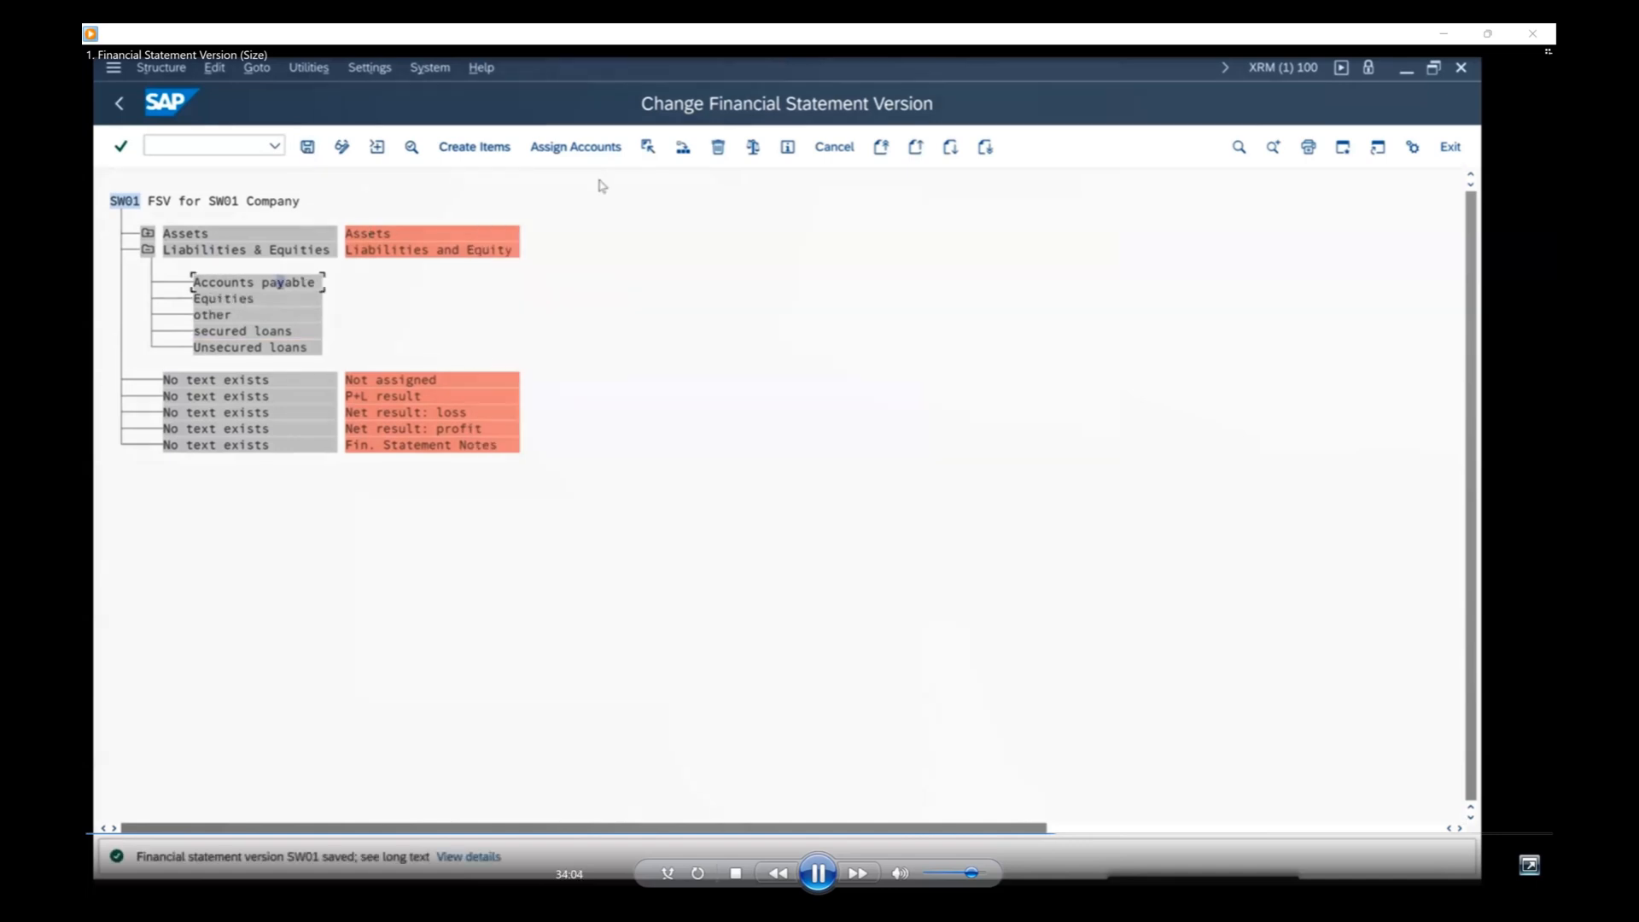
pyautogui.click(650, 148)
pyautogui.click(242, 316)
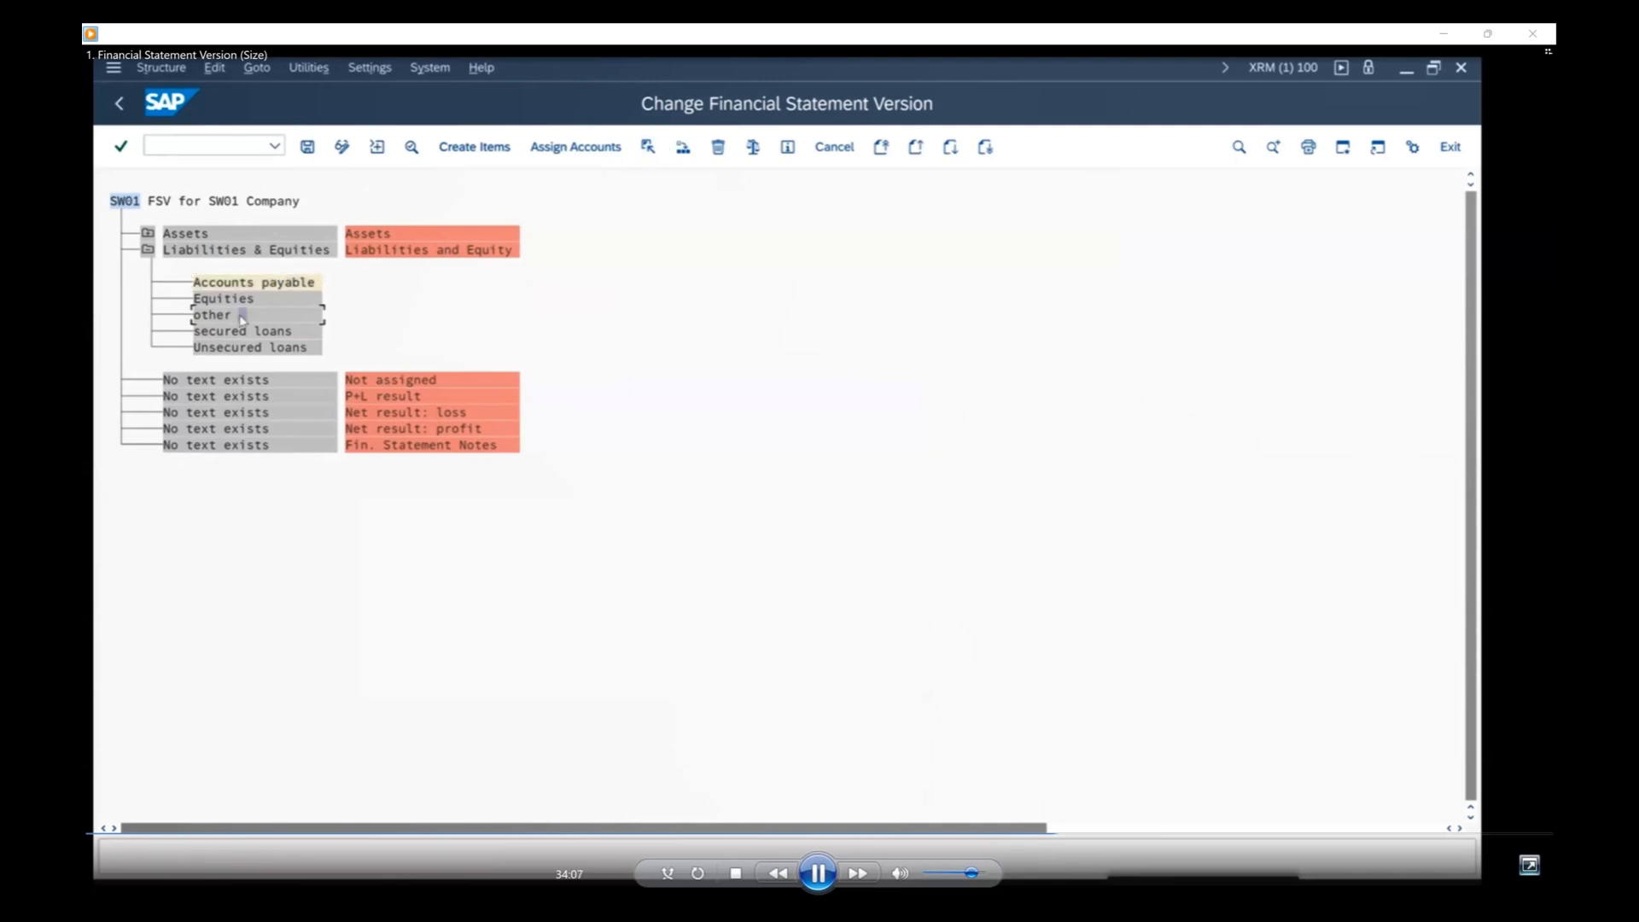
pyautogui.click(683, 147)
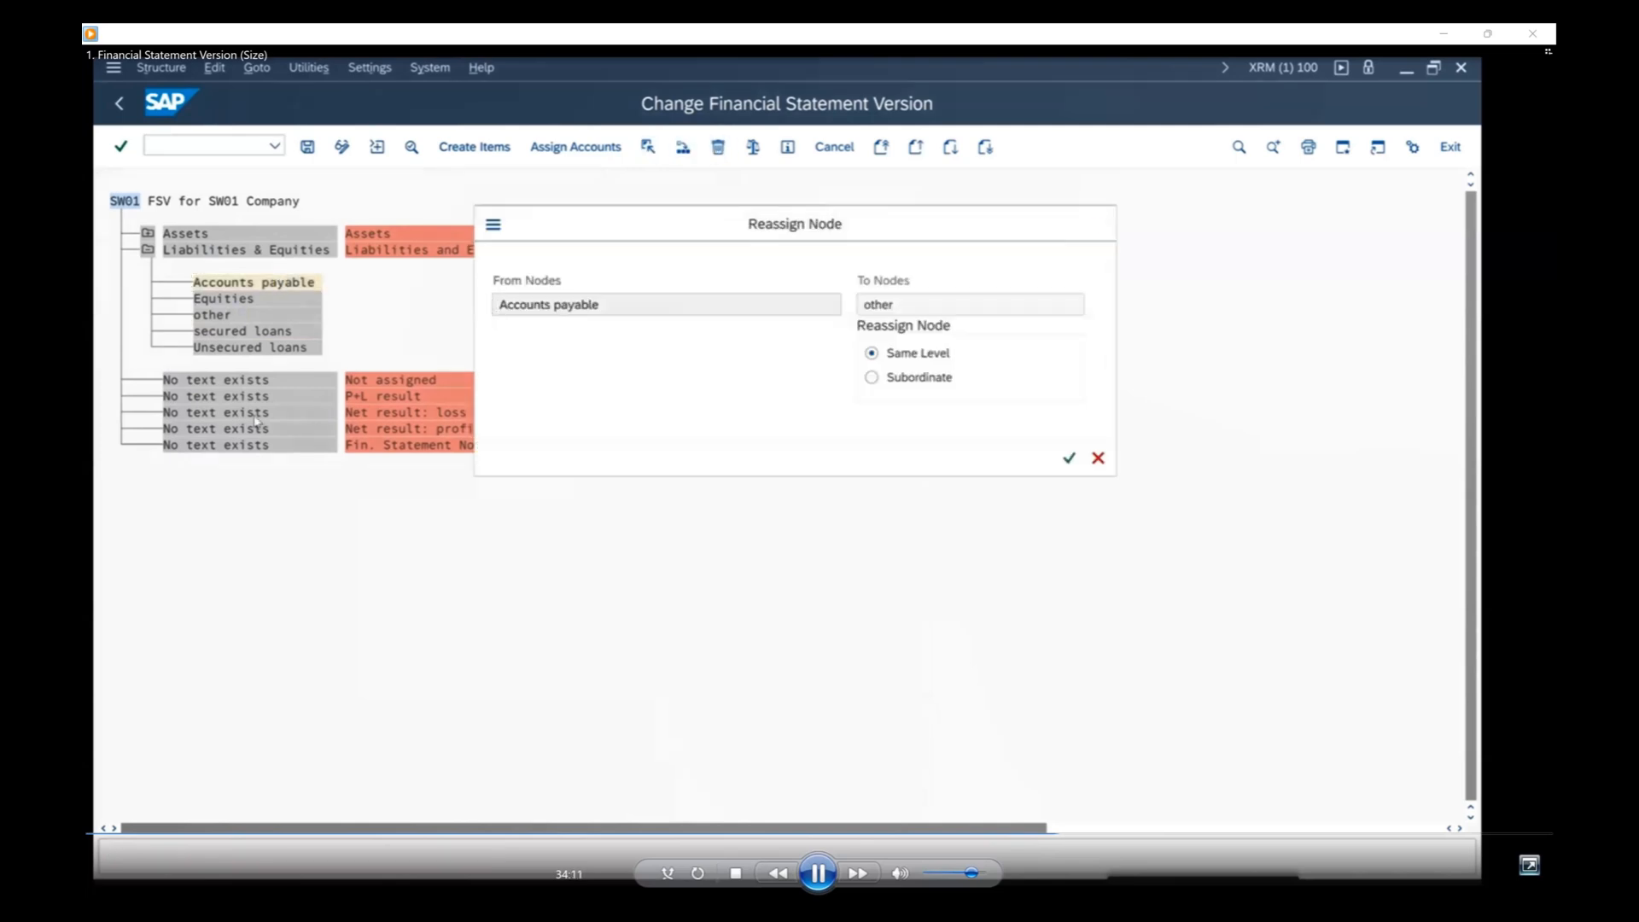
pyautogui.press('Return')
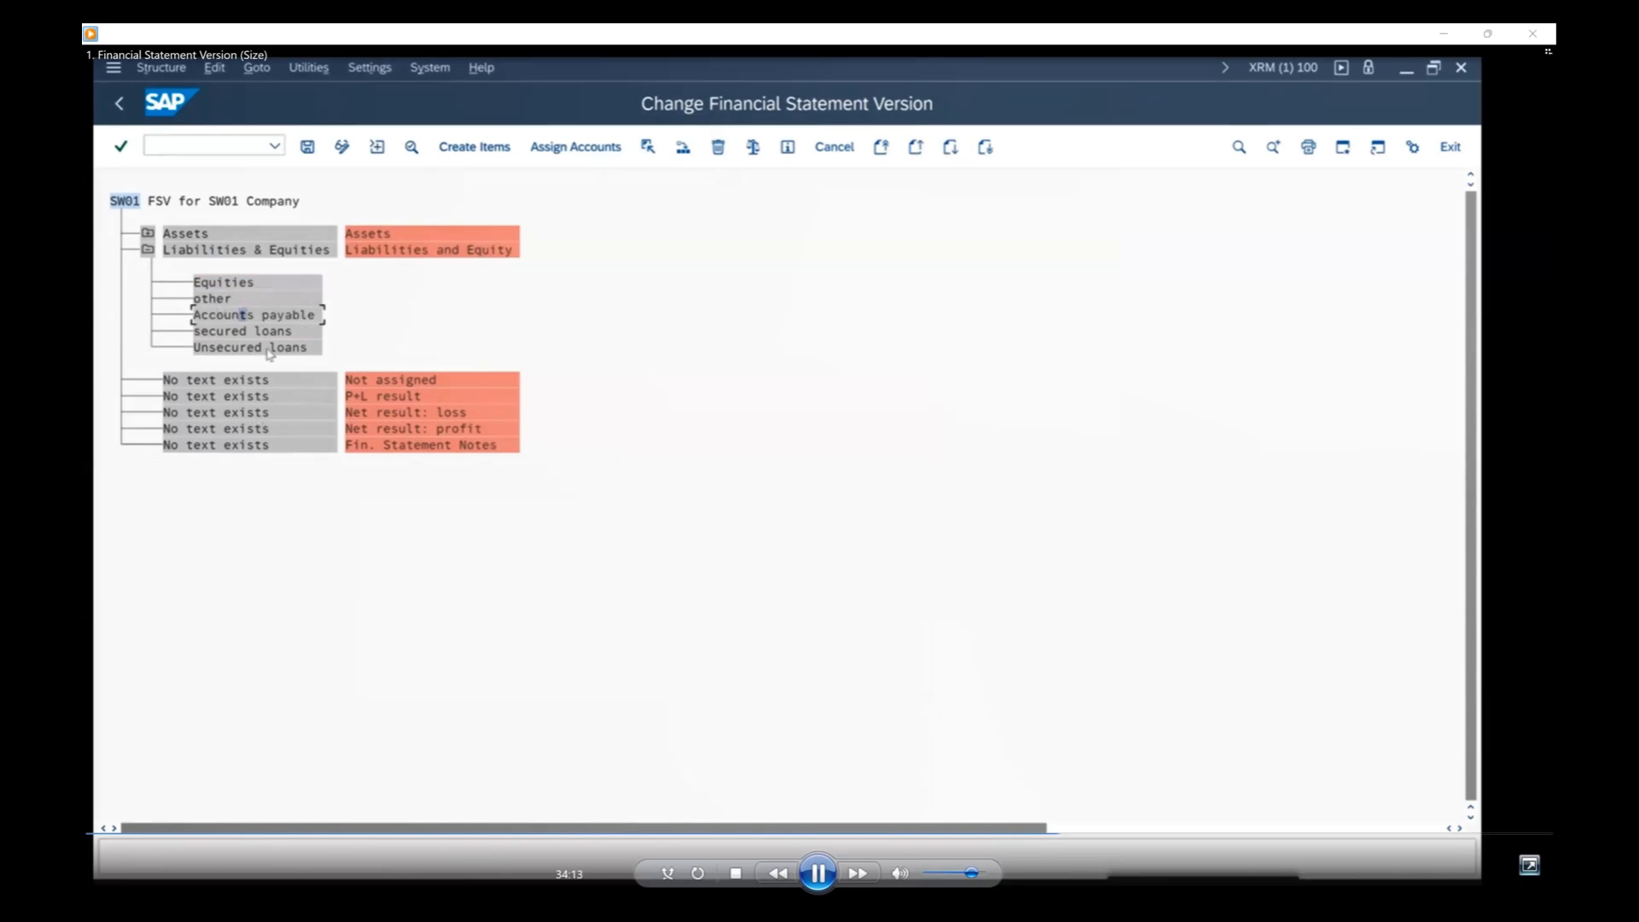
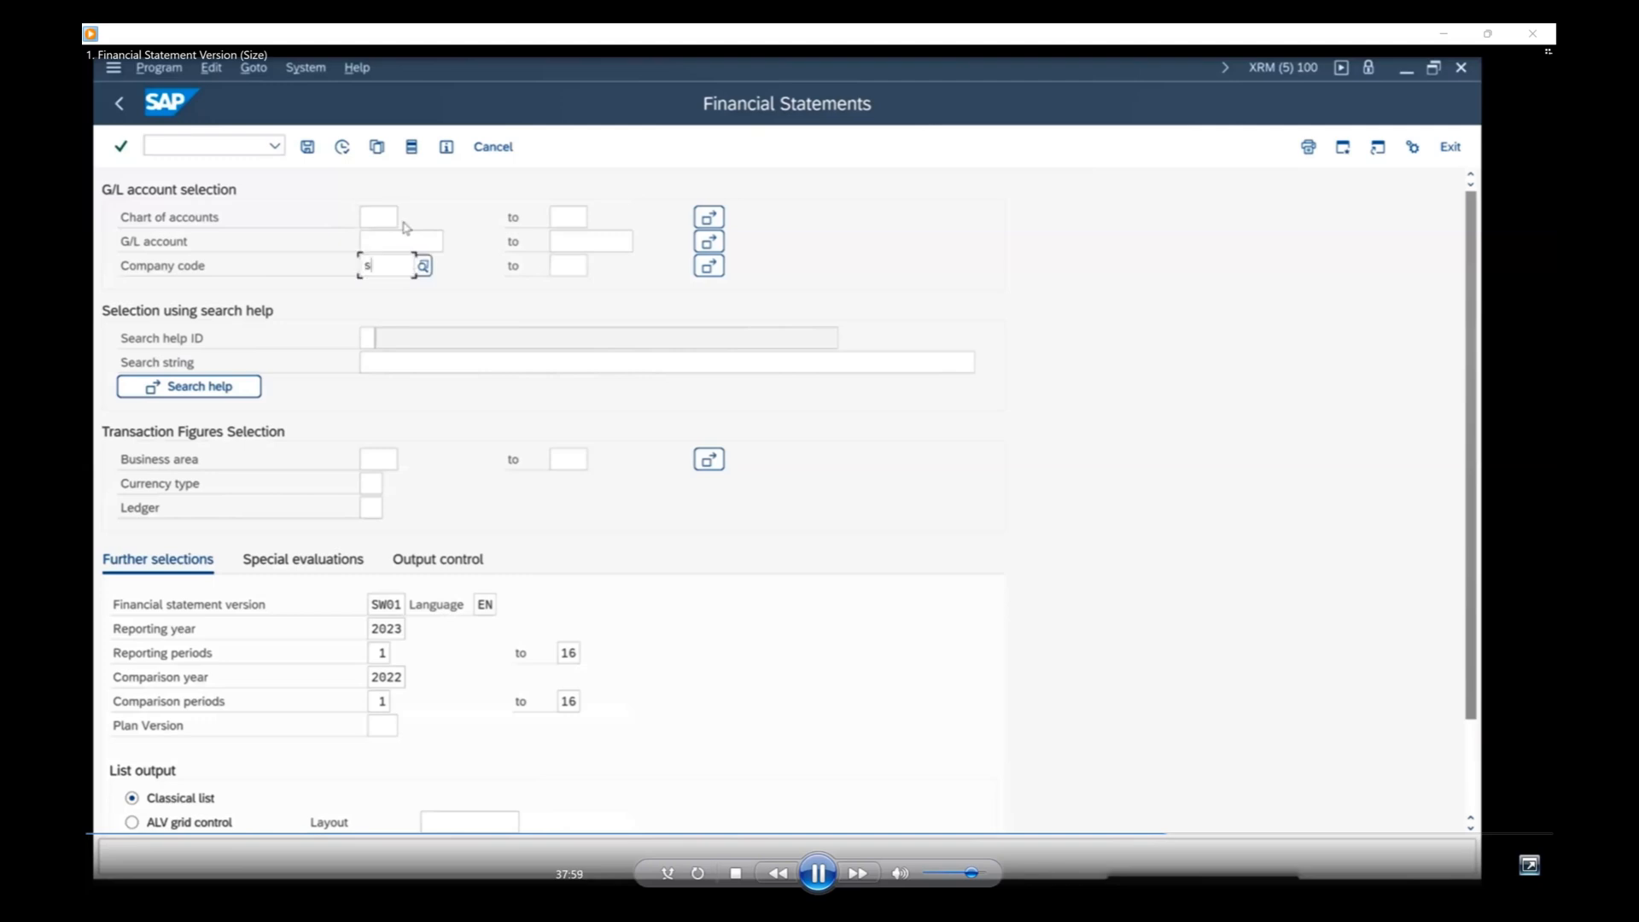
# Fill in the Financial Statements selection with chart of accounts rs16 and company code sw01.
pyautogui.click(379, 216)
pyautogui.write('rs16')
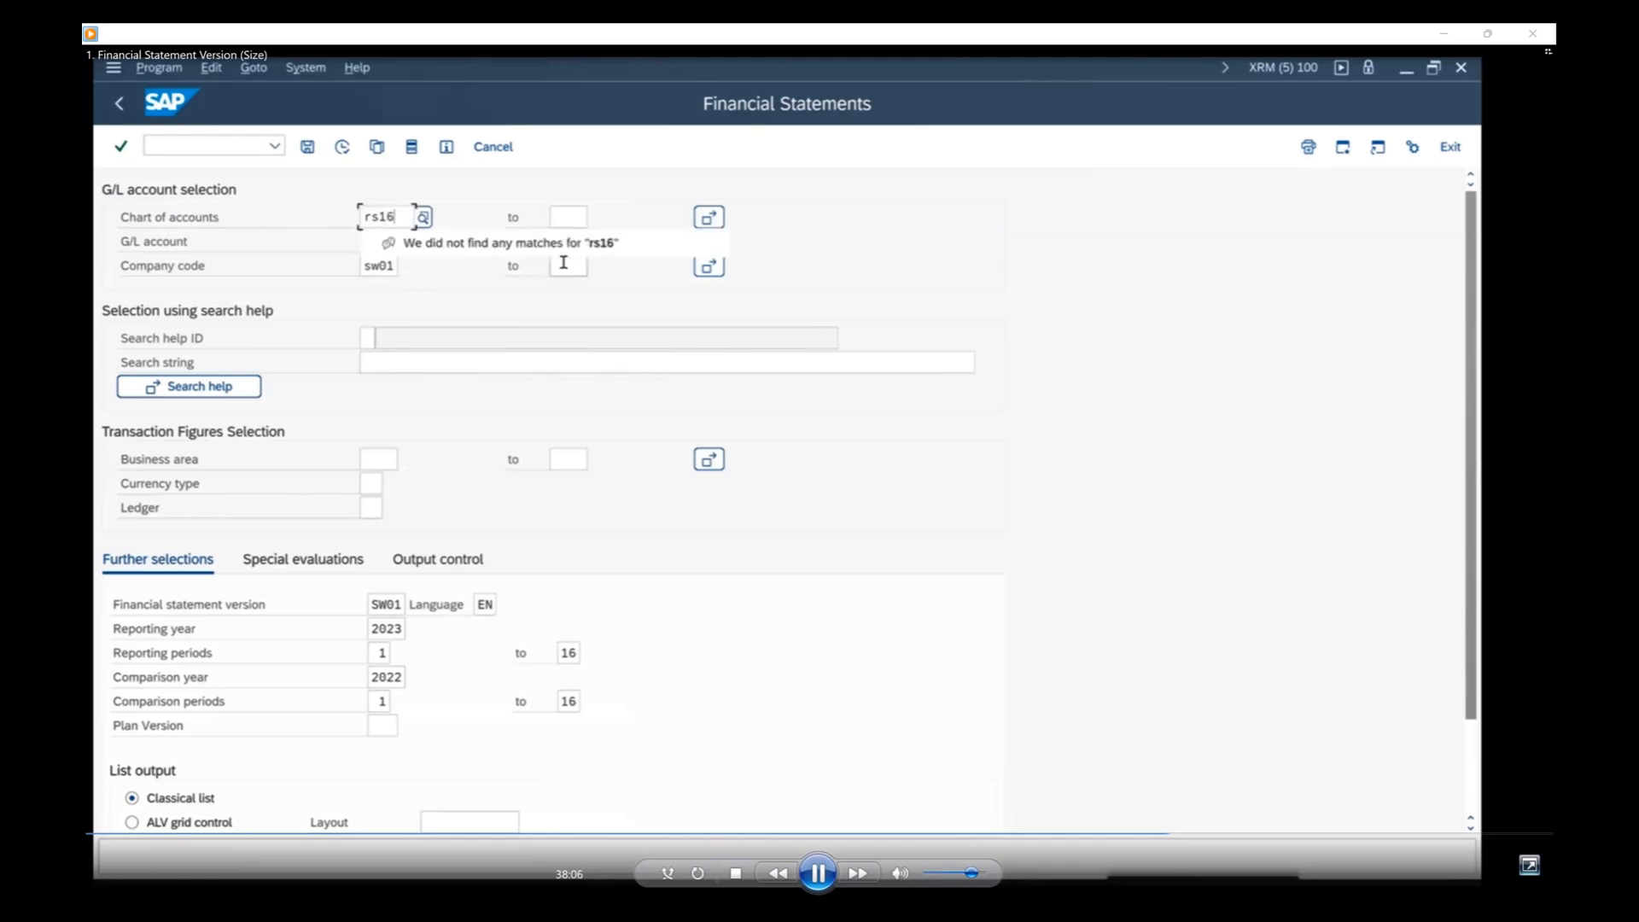
pyautogui.press('Return')
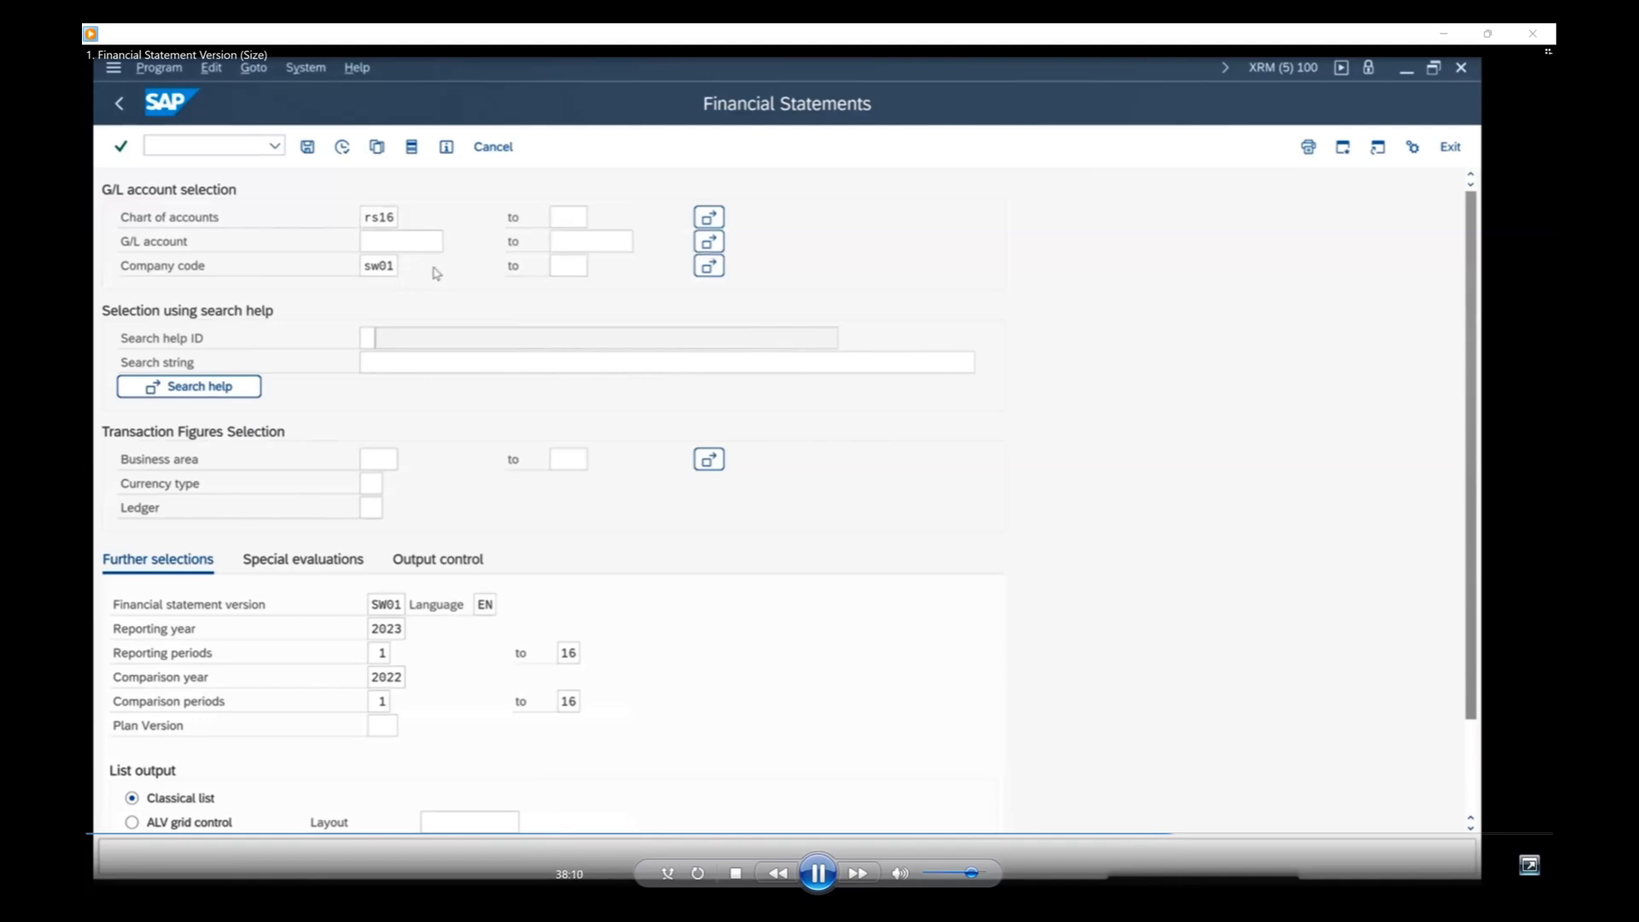
pyautogui.press('F4')
pyautogui.click(396, 425)
pyautogui.click(382, 248)
pyautogui.click(386, 268)
pyautogui.click(378, 460)
pyautogui.click(384, 607)
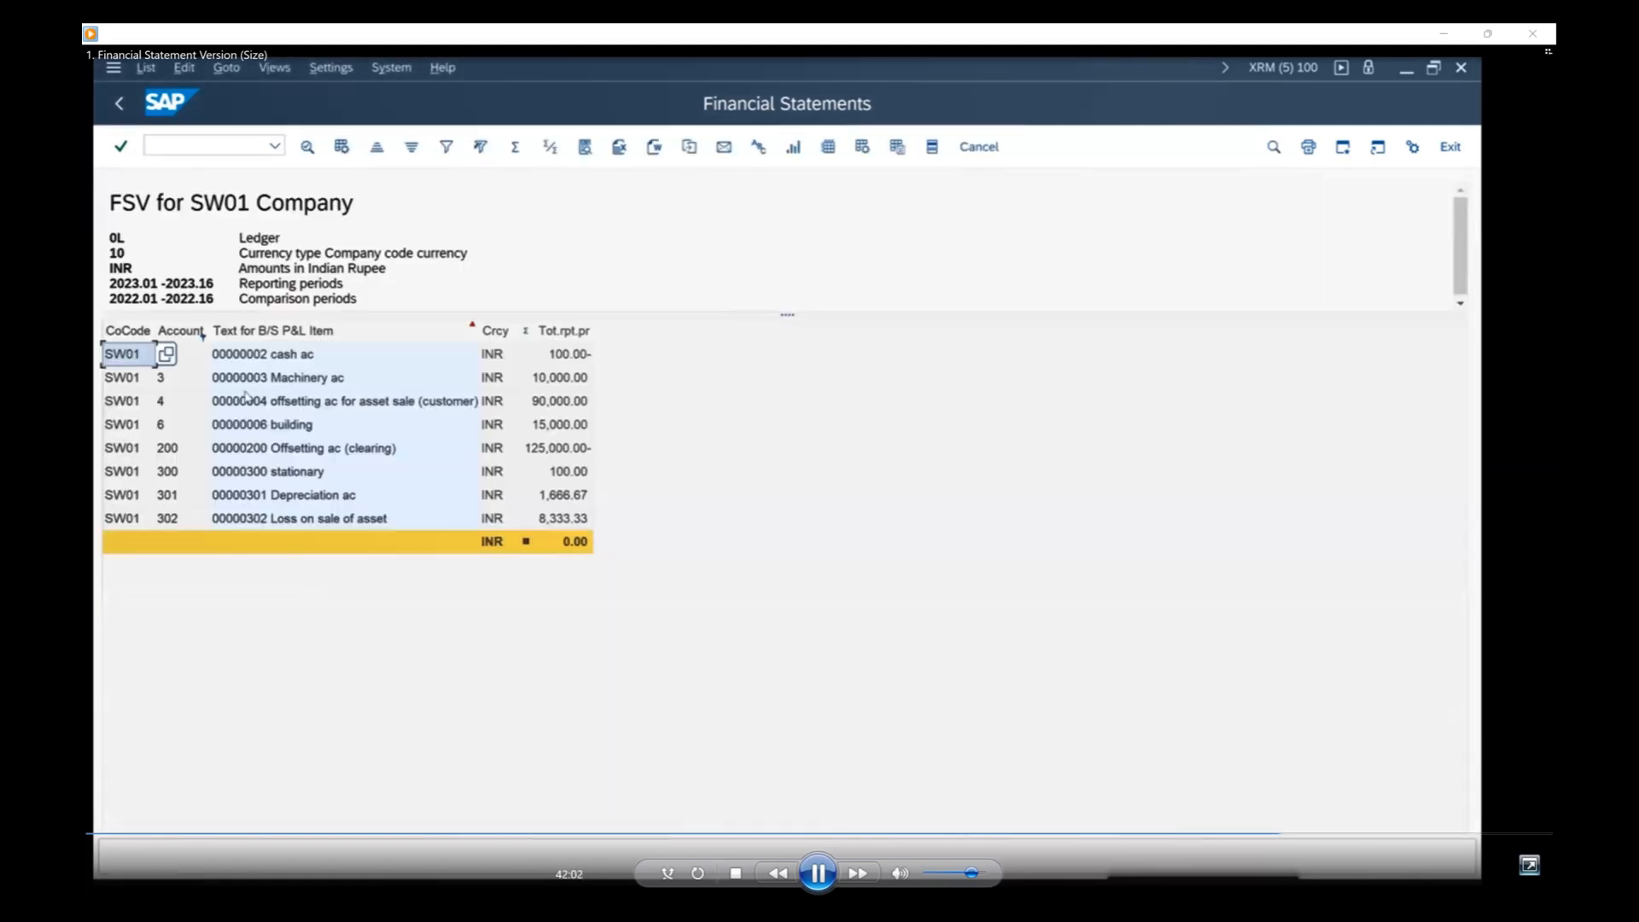
# Examine the account 4 line (offsetting ac for asset sale) in the SW01 financial statements list and leave the list.
pyautogui.click(246, 397)
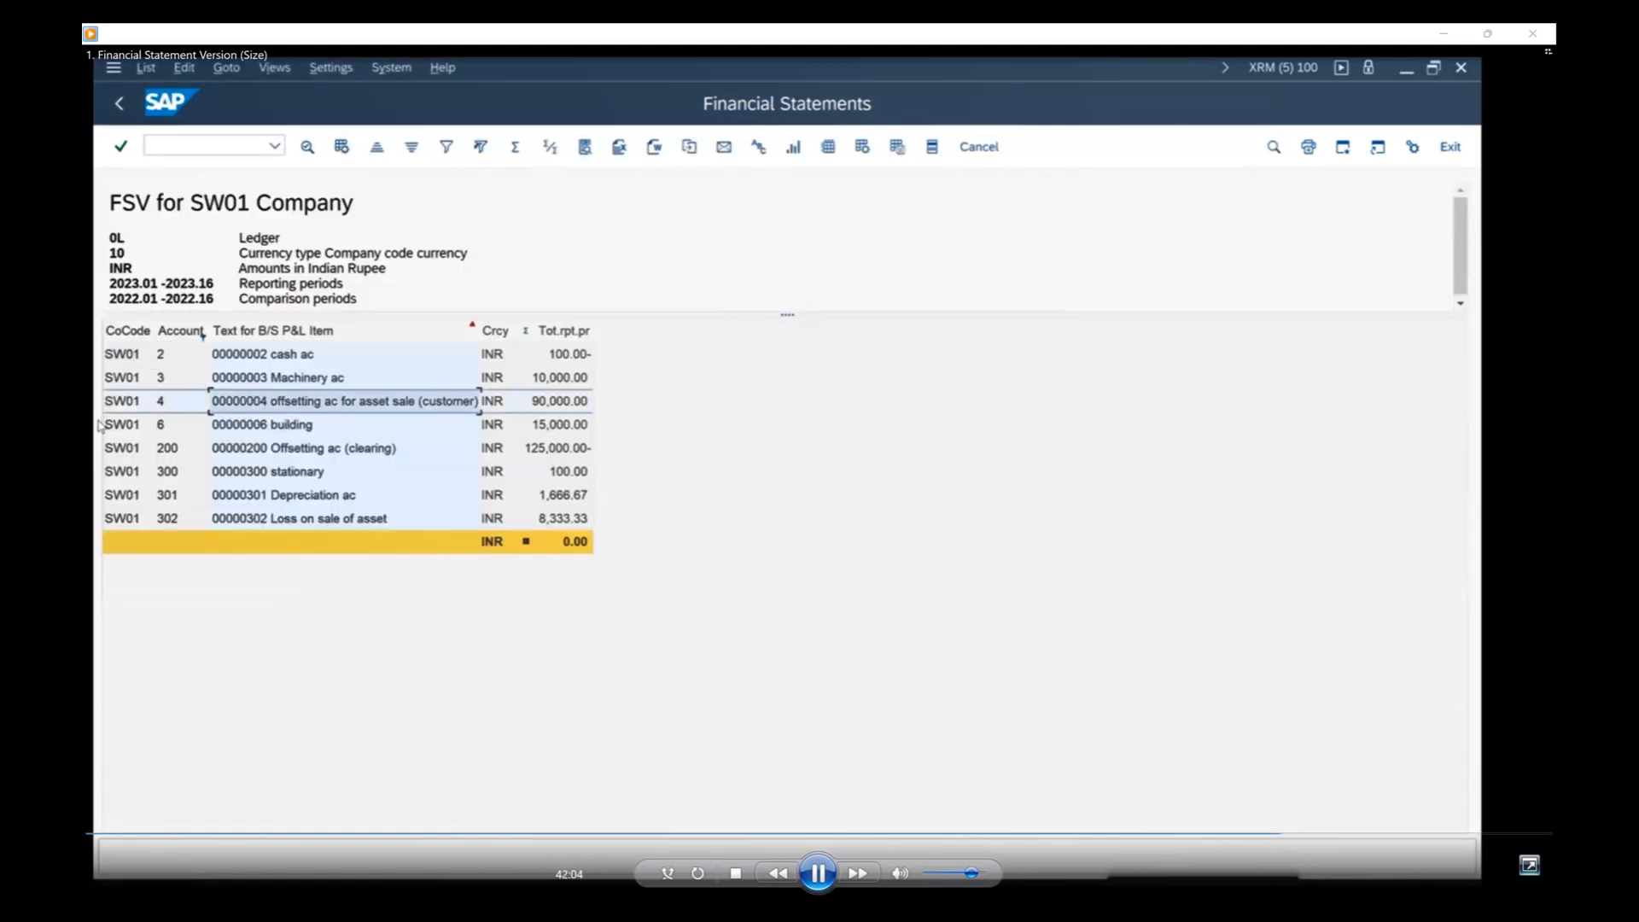
pyautogui.click(120, 104)
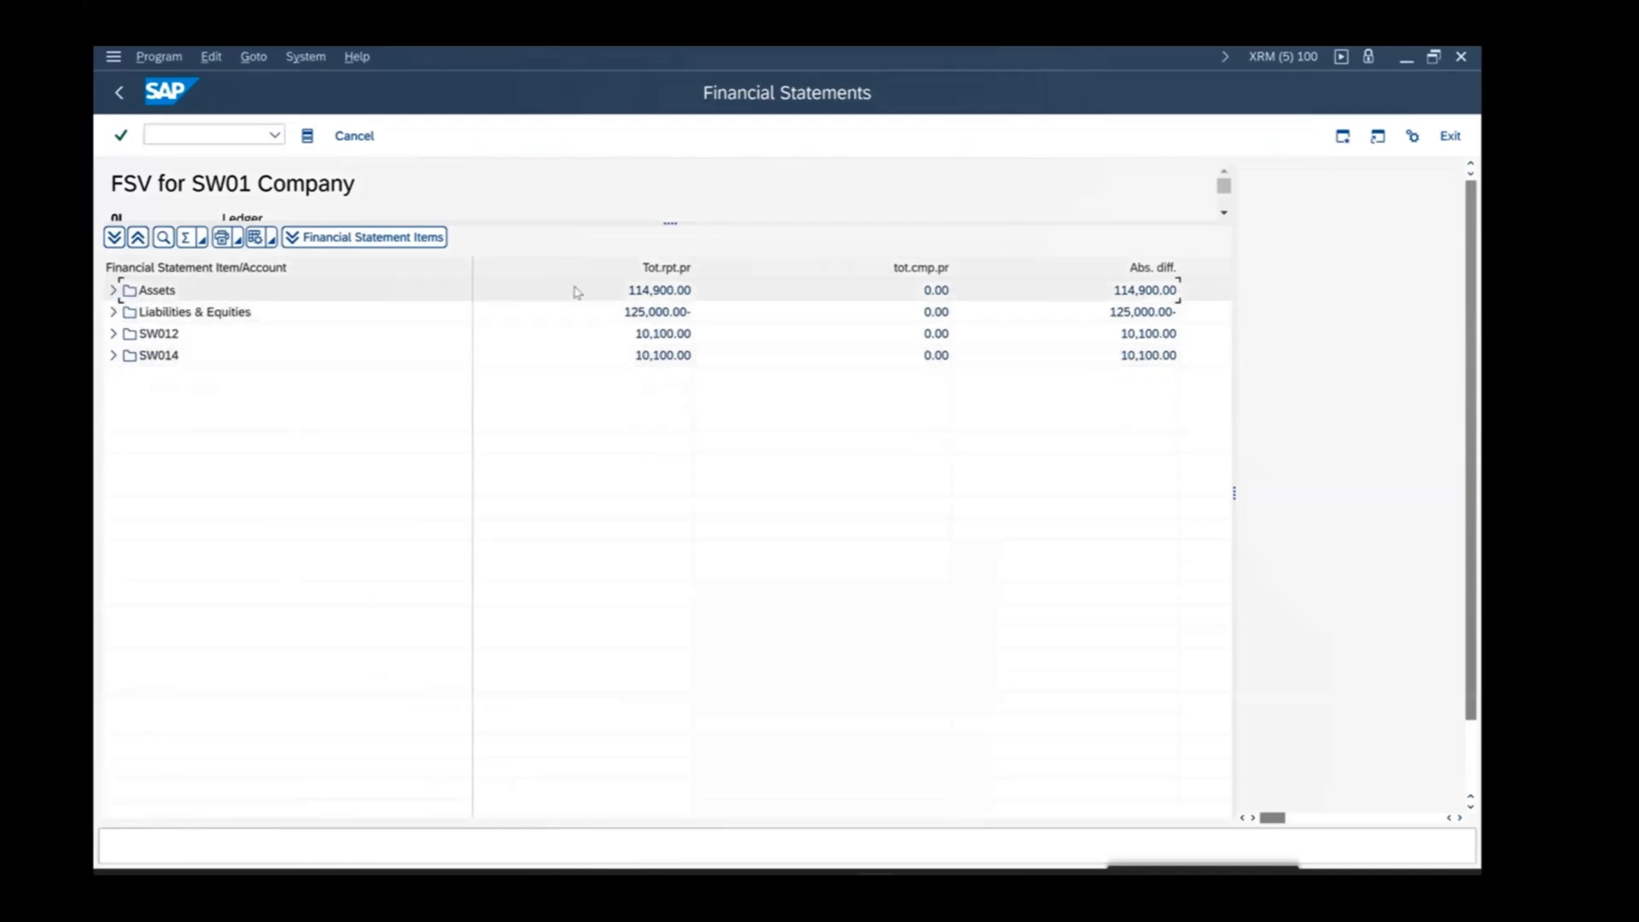
# Drill down through Assets and Accounts Recievable to the company code level of account 4, and collapse Accounts Recievable again.
pyautogui.click(114, 290)
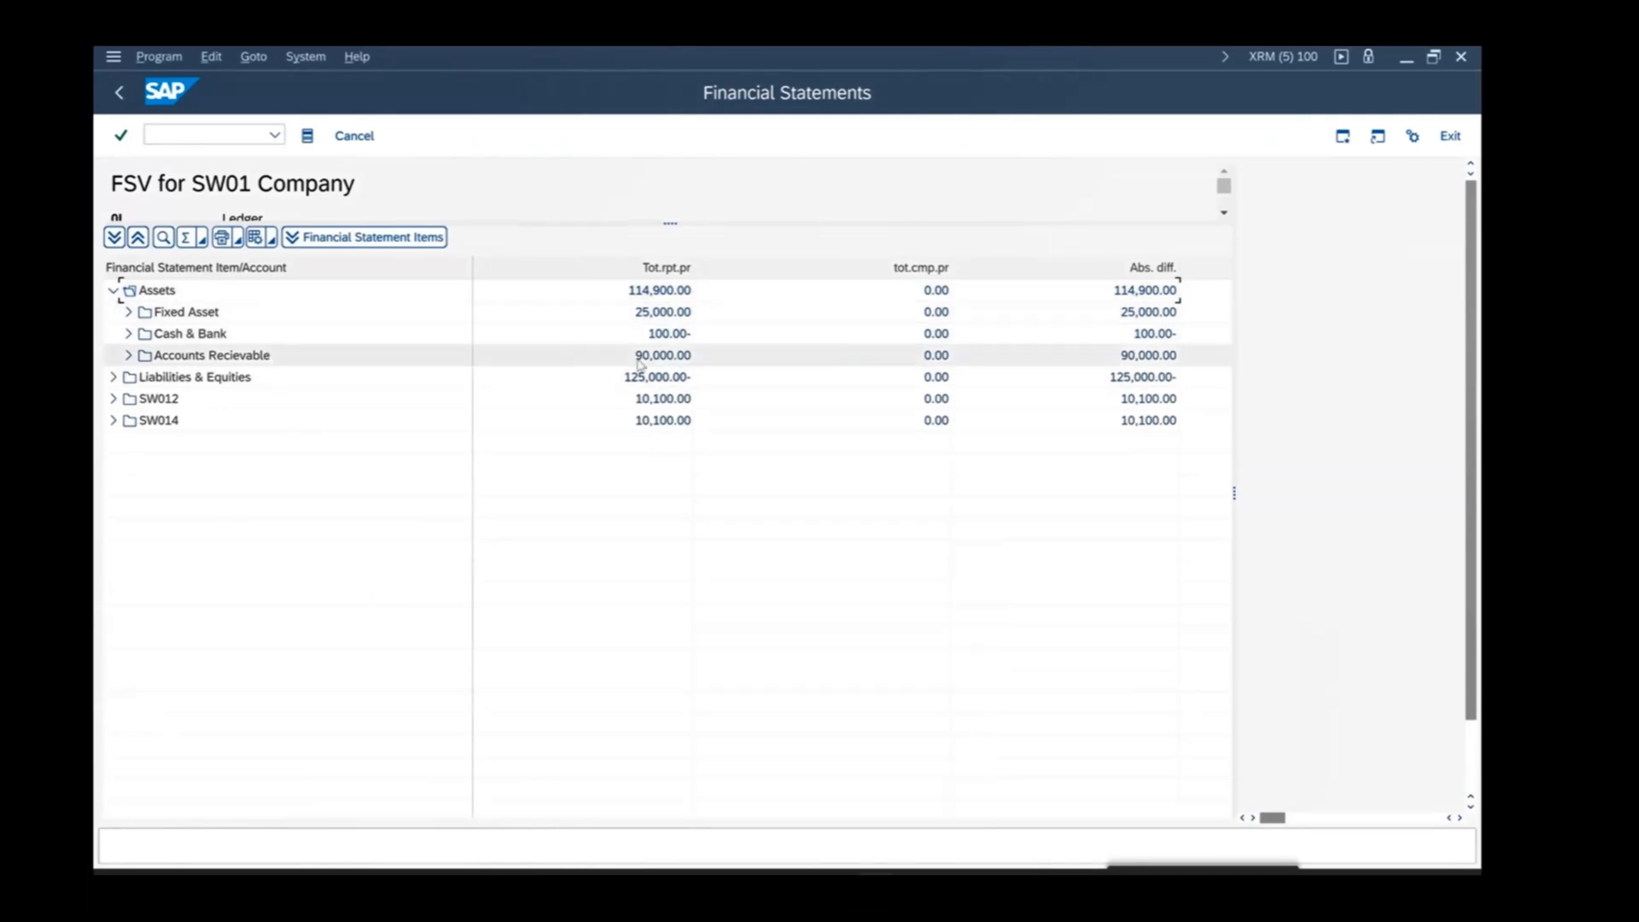
pyautogui.doubleClick(217, 356)
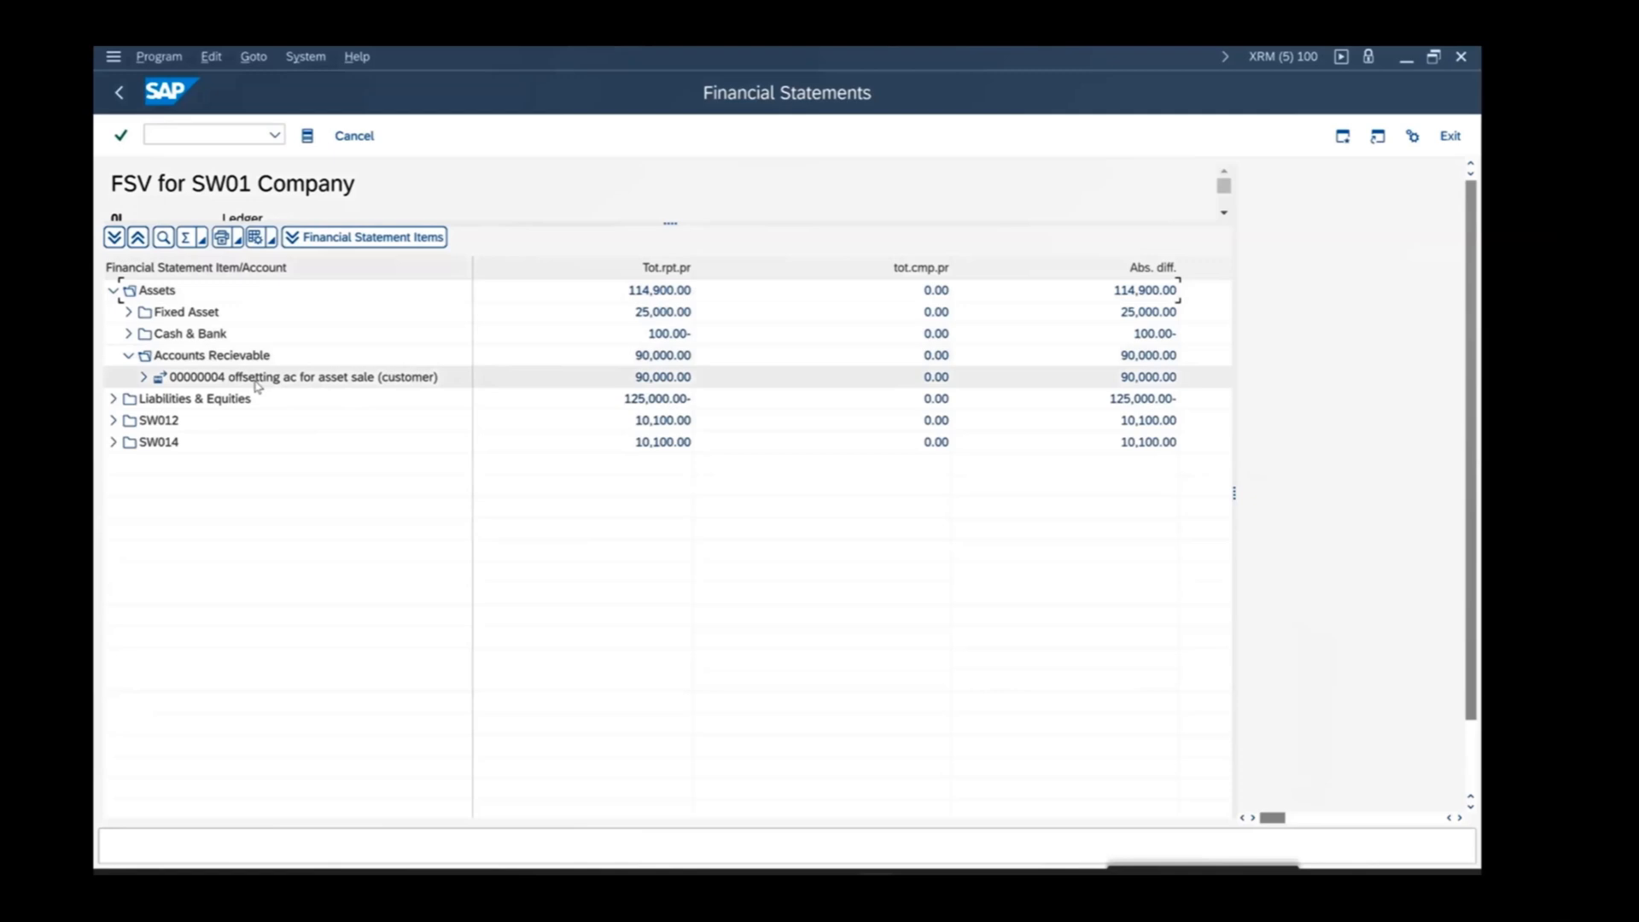
pyautogui.click(143, 378)
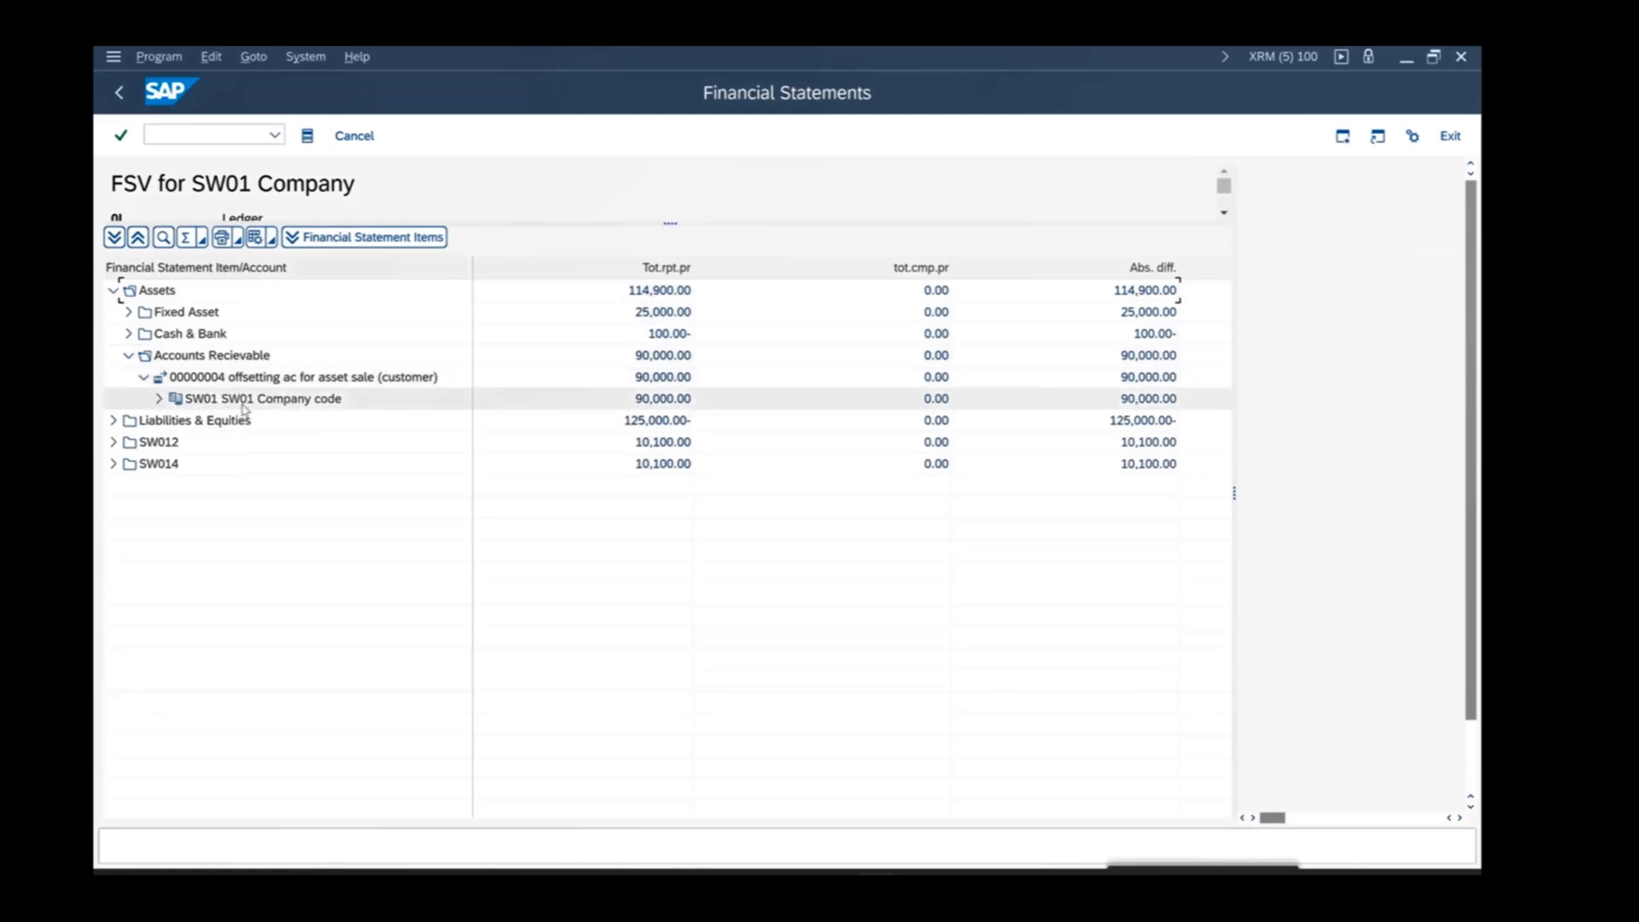
pyautogui.click(158, 400)
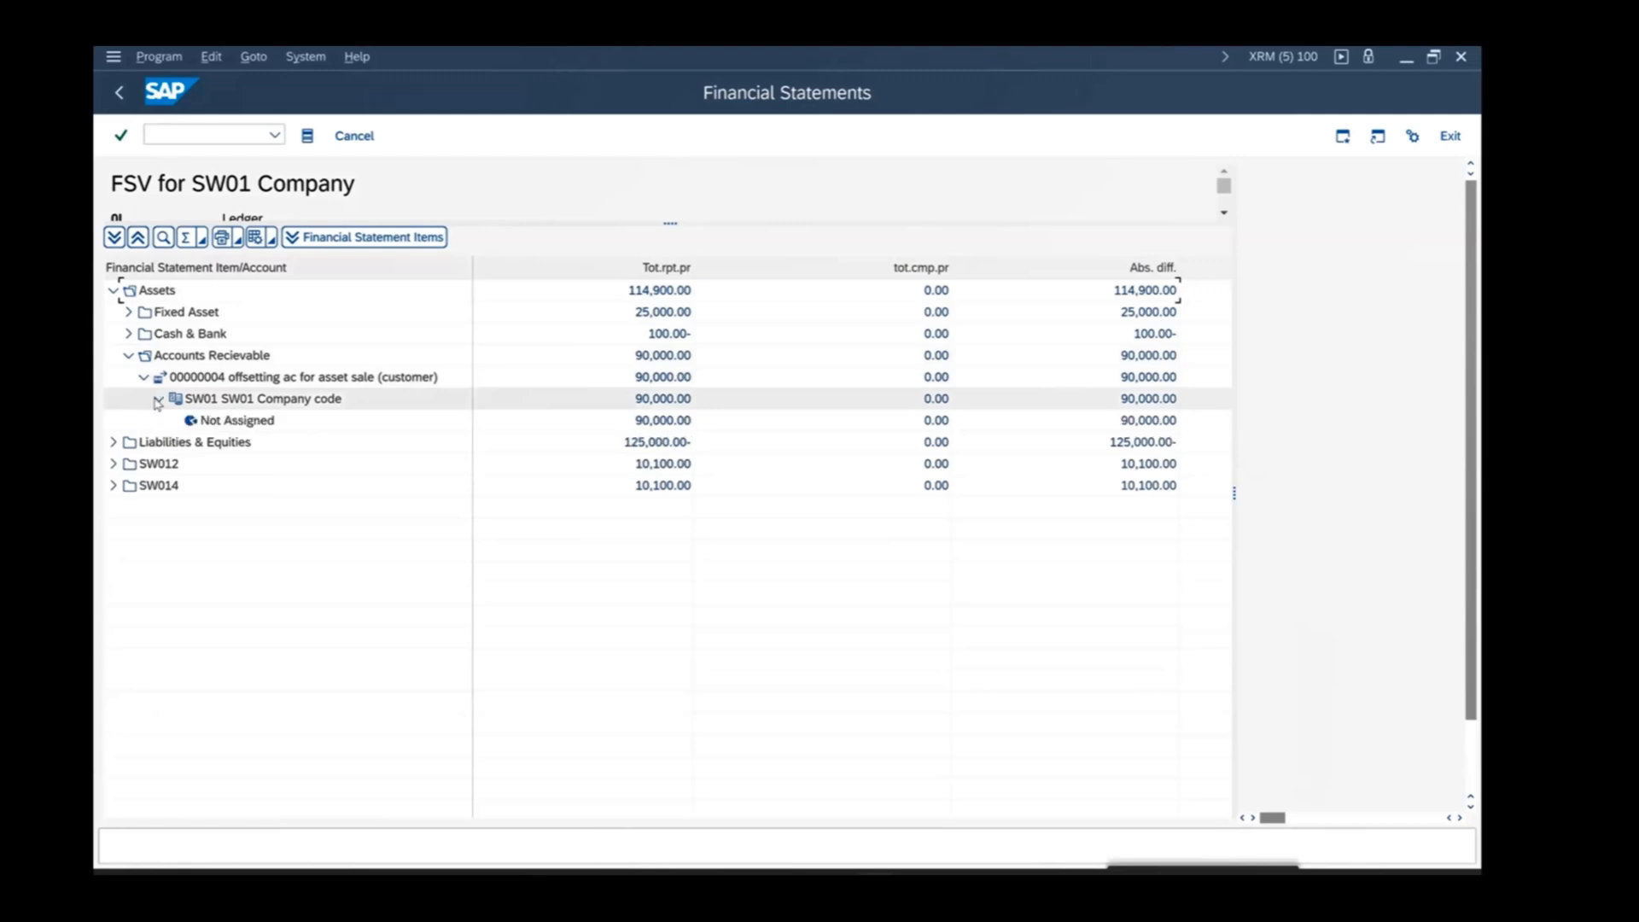
pyautogui.click(158, 400)
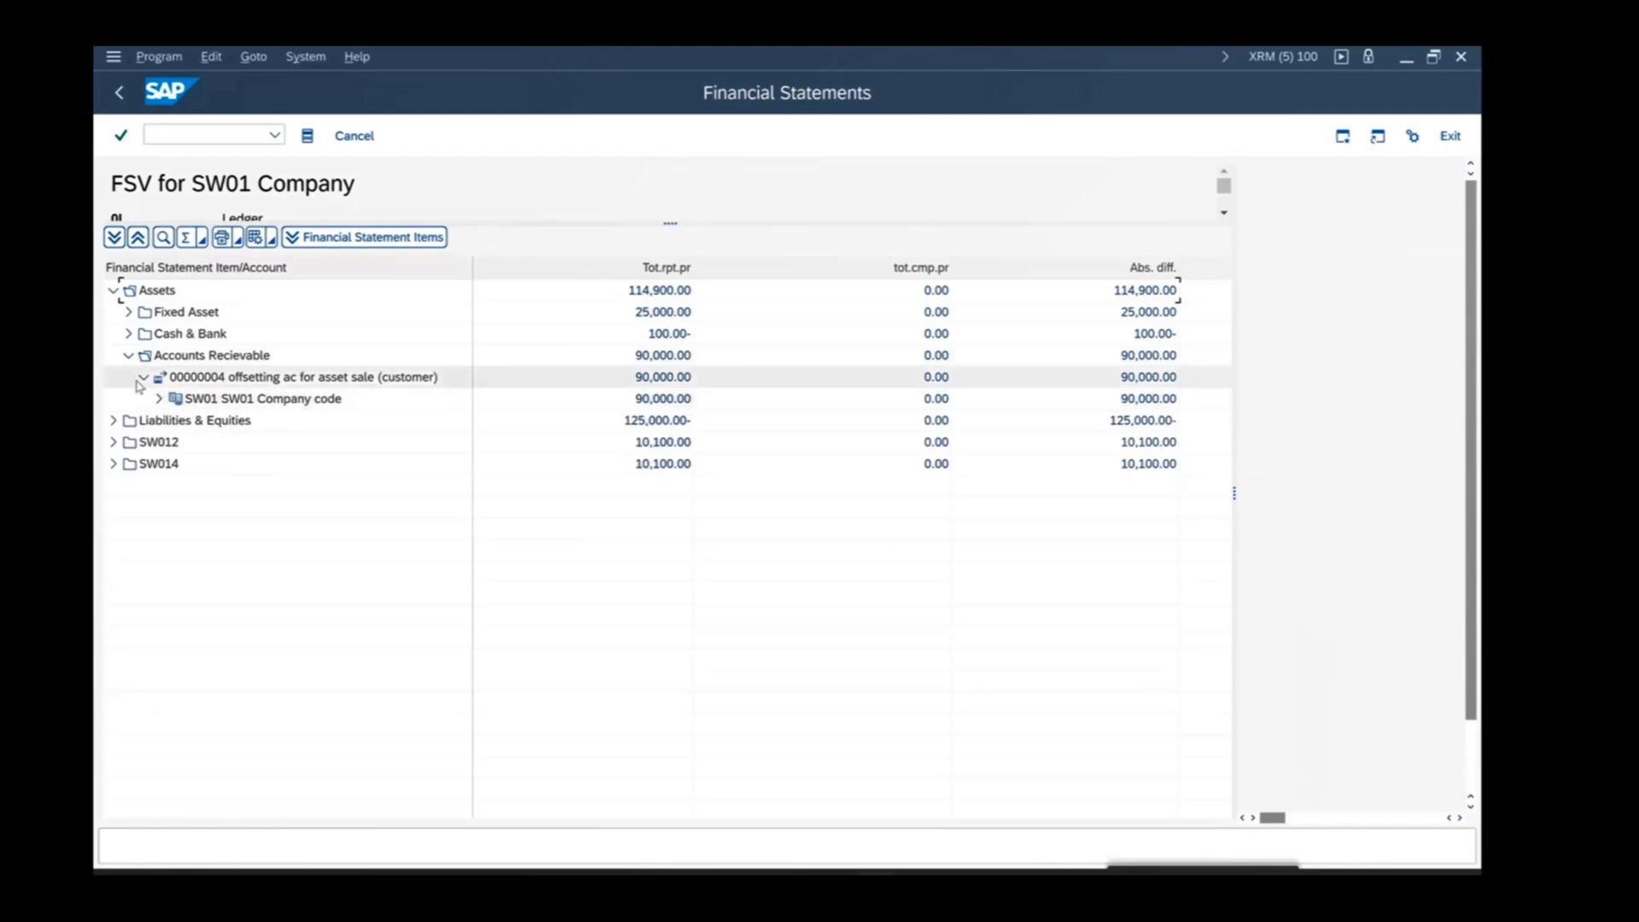
pyautogui.click(128, 355)
# Examine the accounts and amounts under Fixed Asset, and collapse the Fixed Asset and Assets items.
pyautogui.click(128, 313)
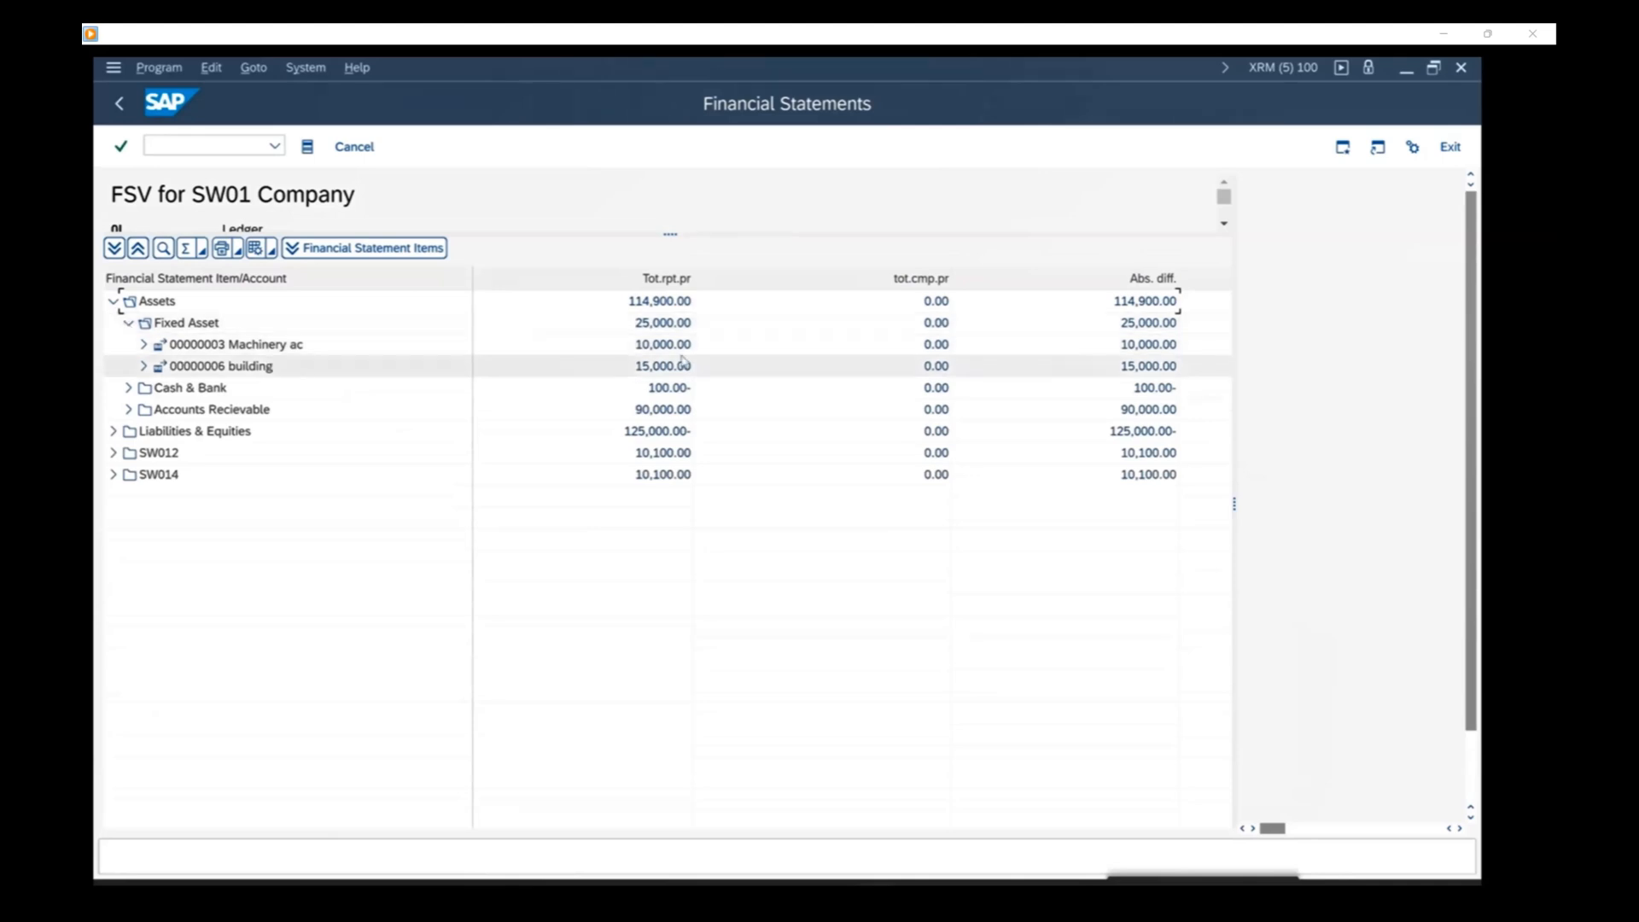
pyautogui.click(128, 324)
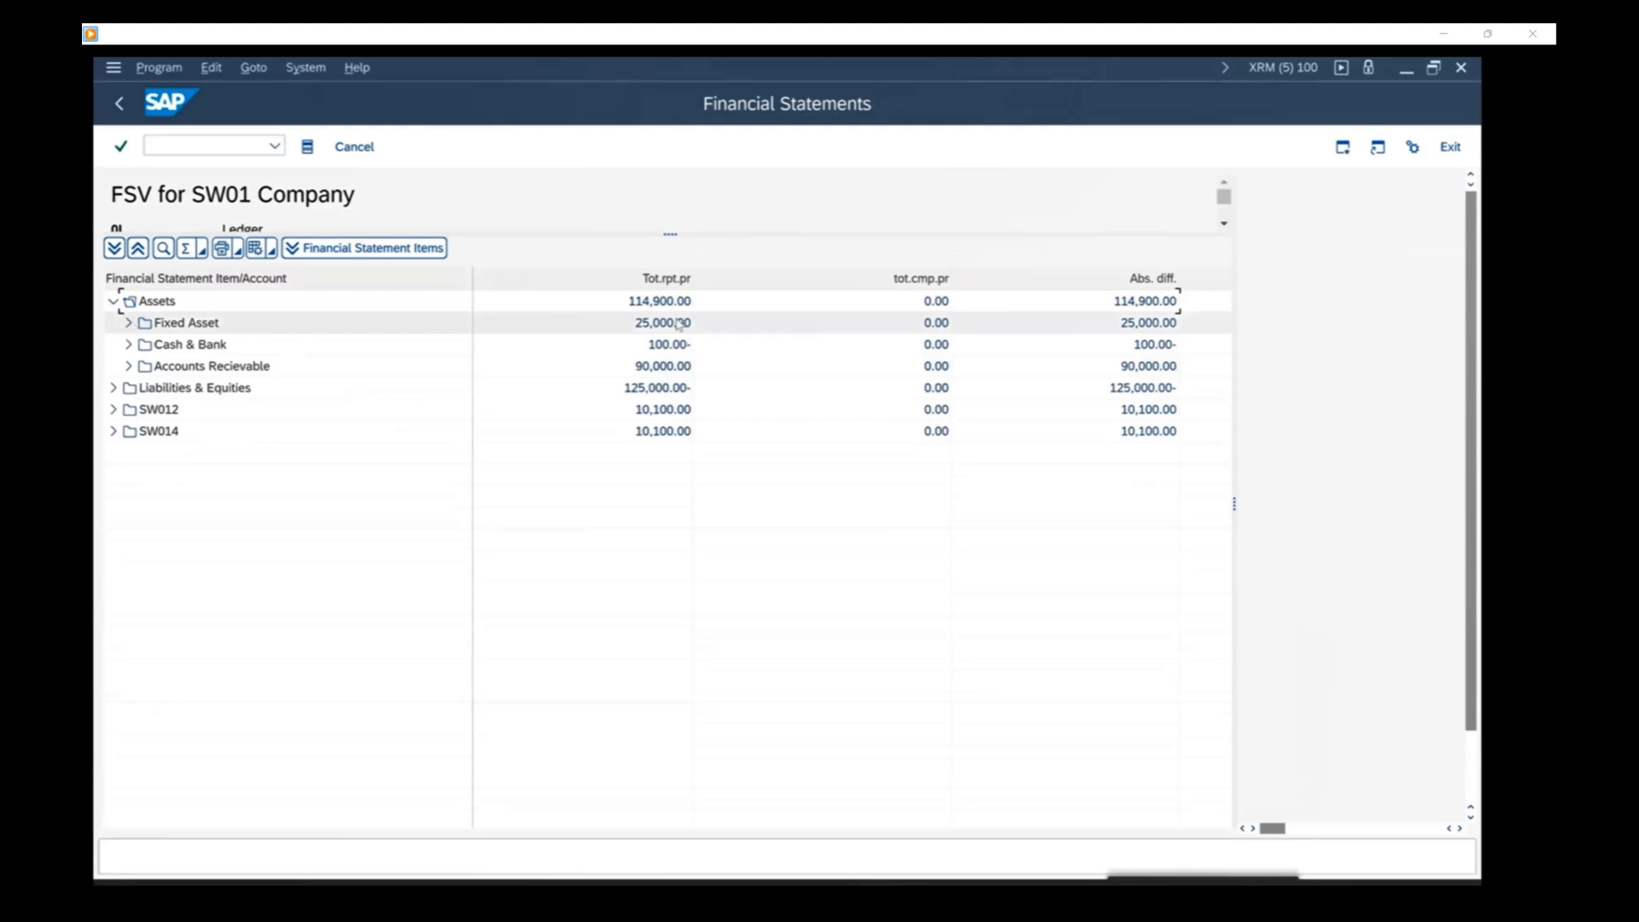
pyautogui.click(112, 302)
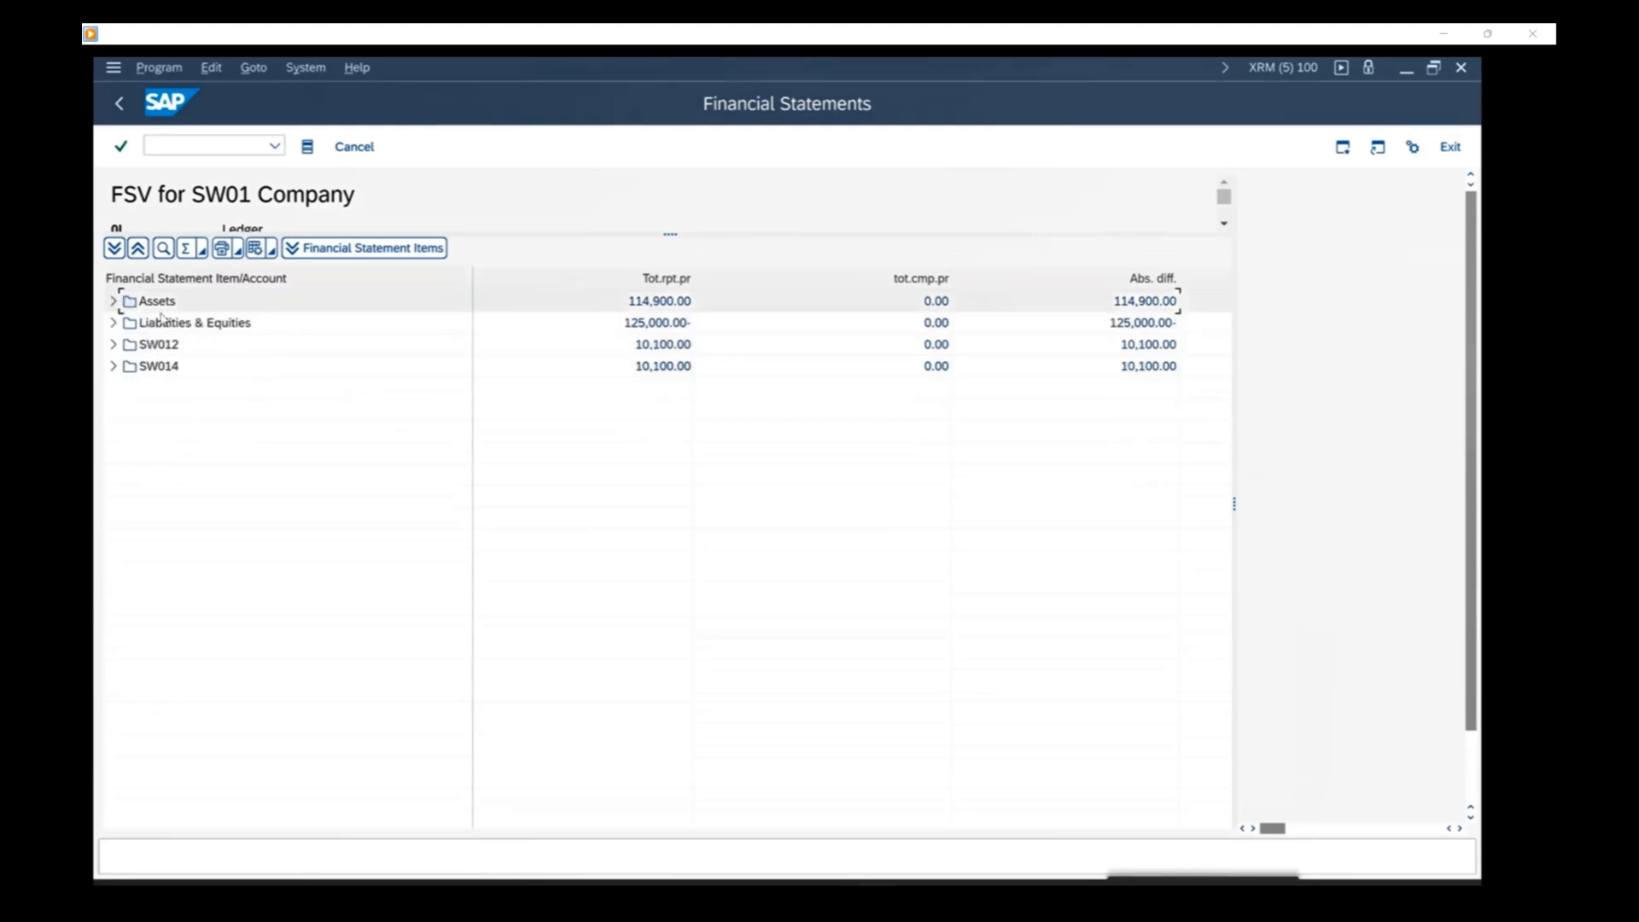
# Expand Assets and Liabilities & Equities and examine the account assigned under Accounts payable.
pyautogui.click(112, 301)
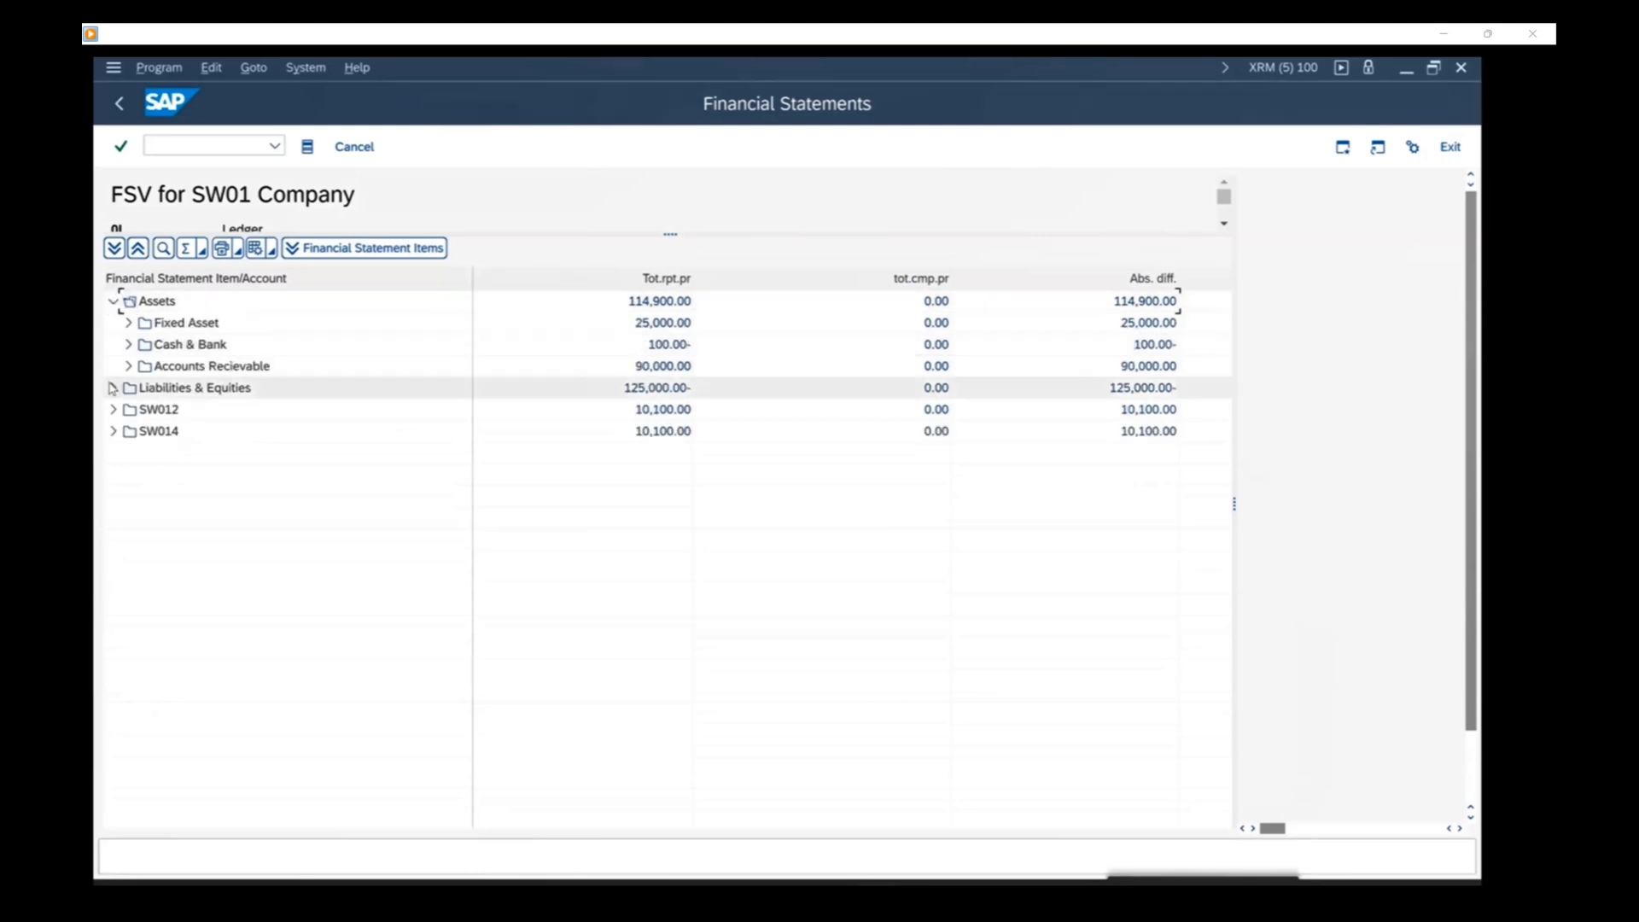
pyautogui.click(112, 389)
pyautogui.click(127, 410)
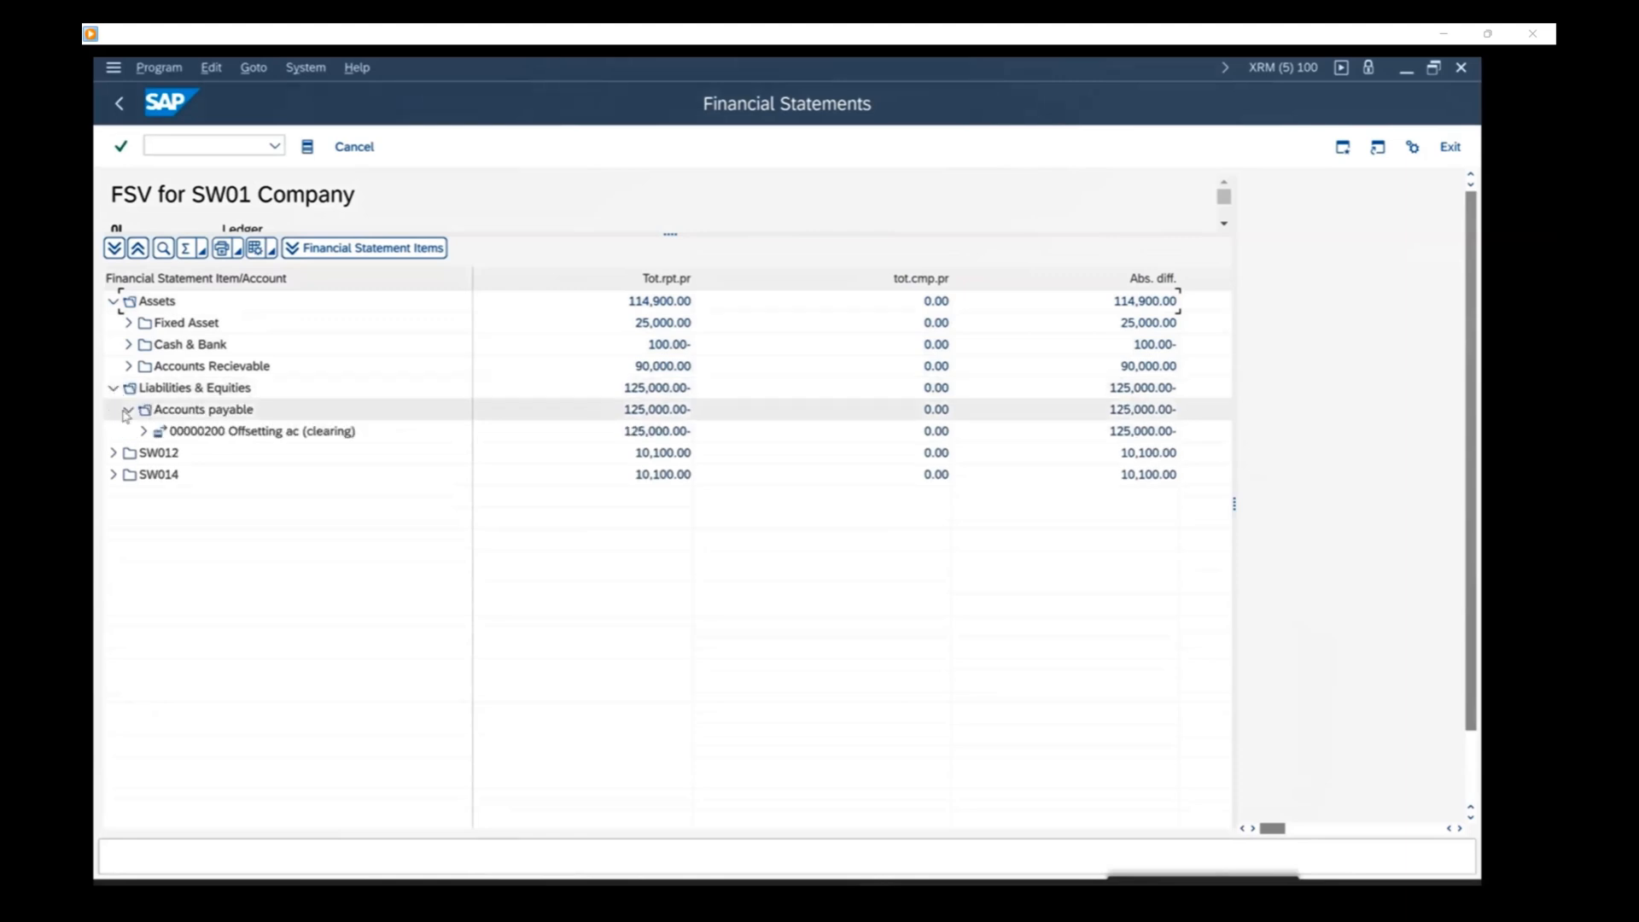
pyautogui.click(126, 412)
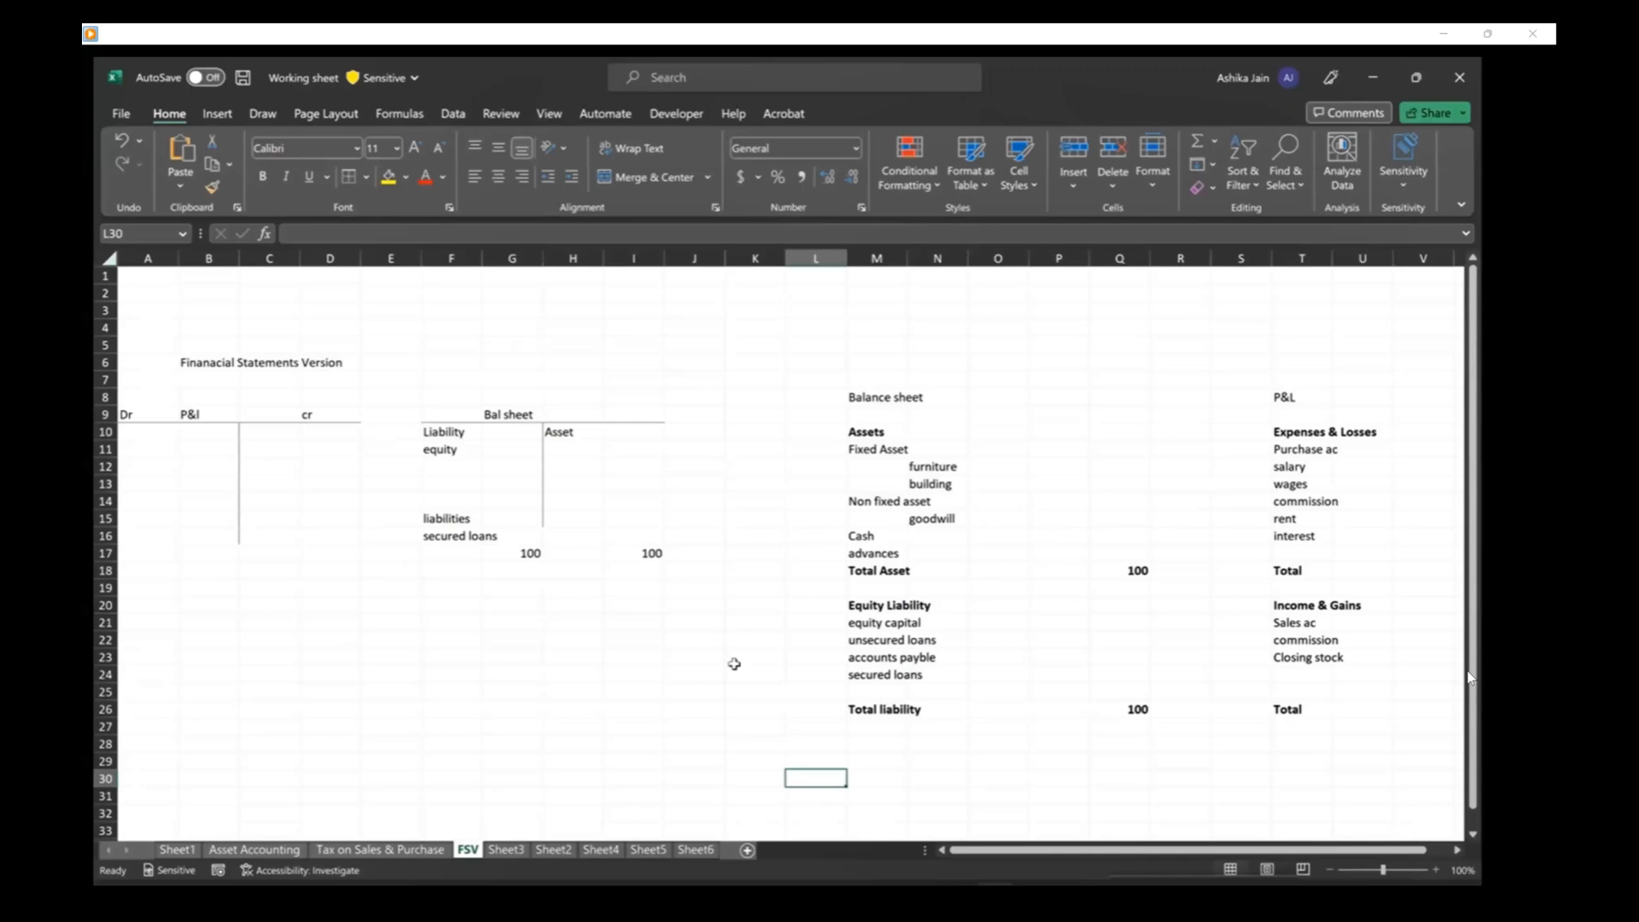
pyautogui.click(720, 688)
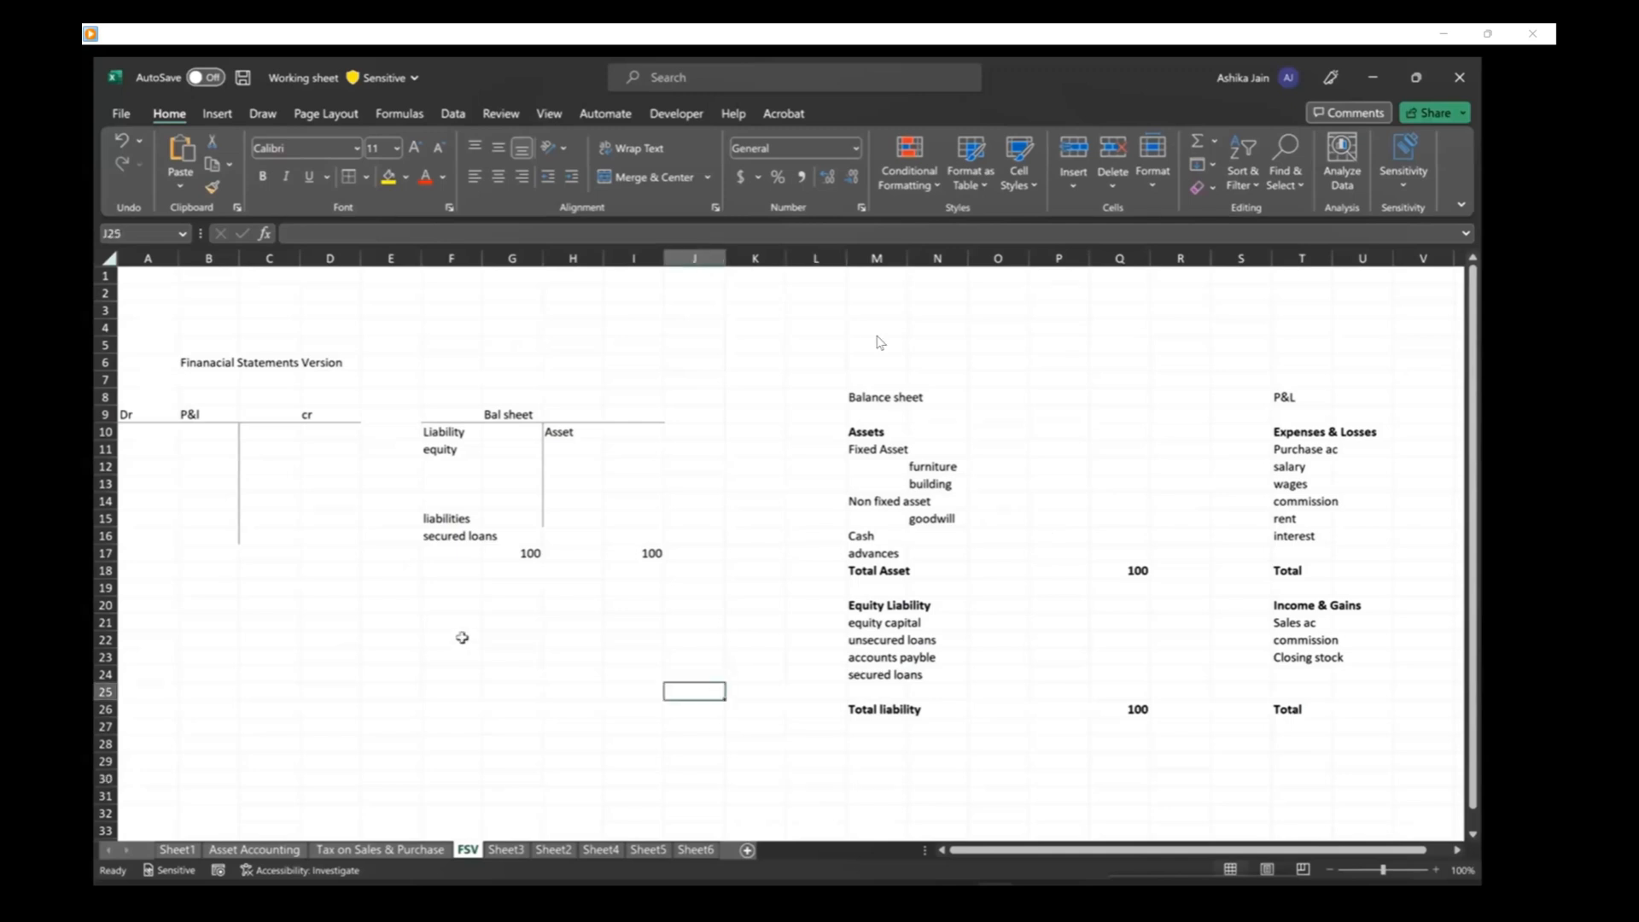
pyautogui.moveTo(872, 341)
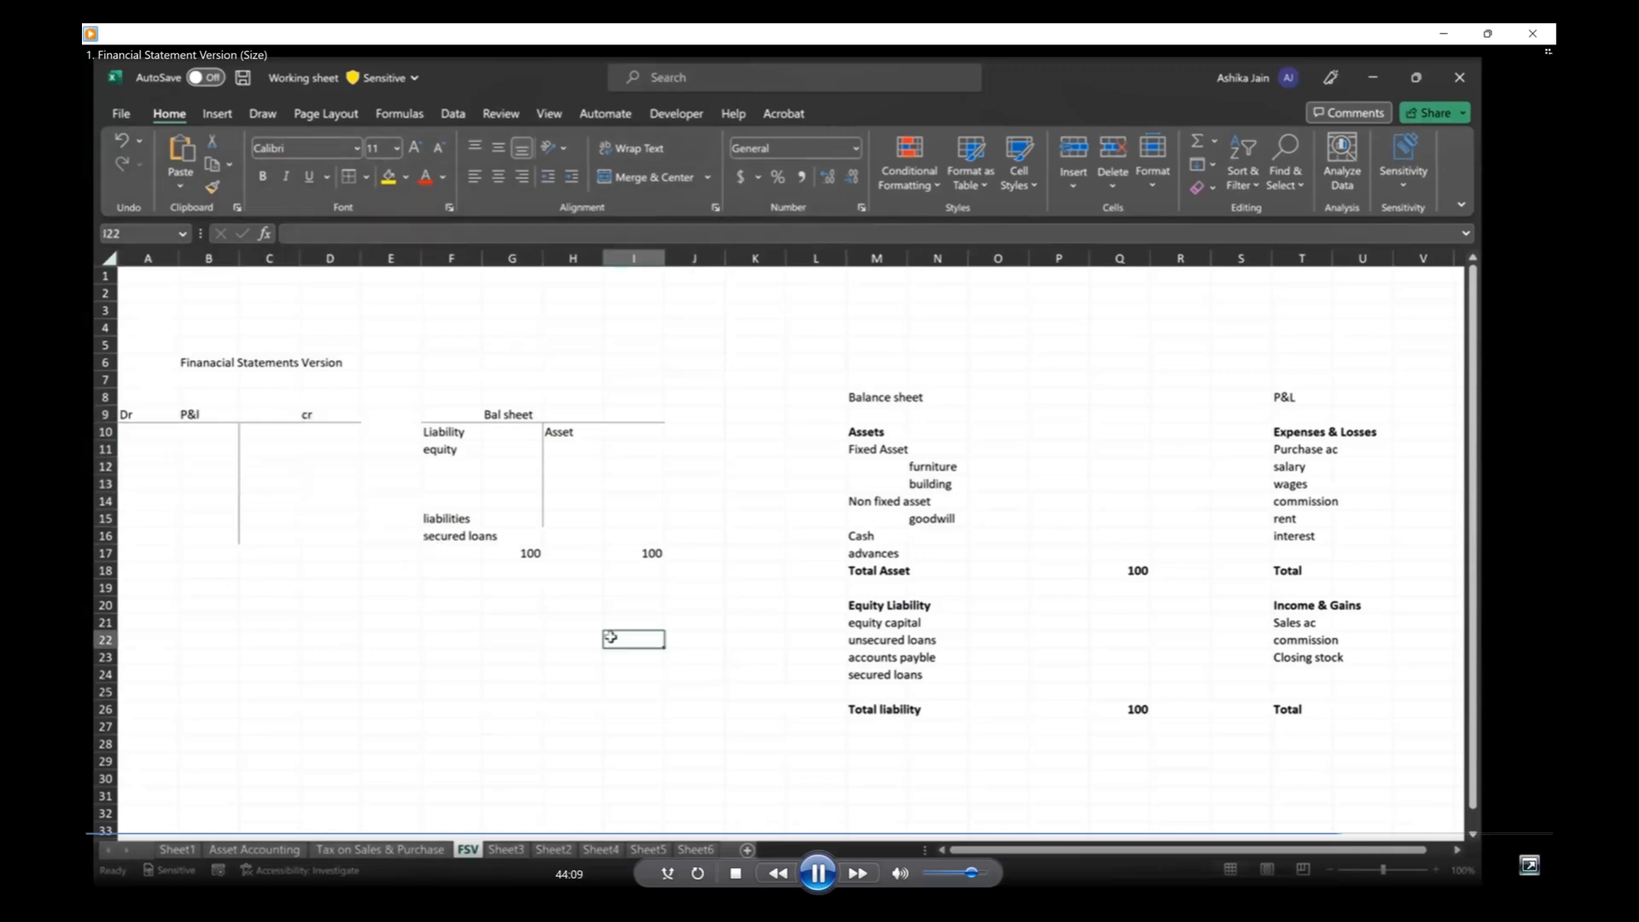
pyautogui.hotkey('alt', 'Return')
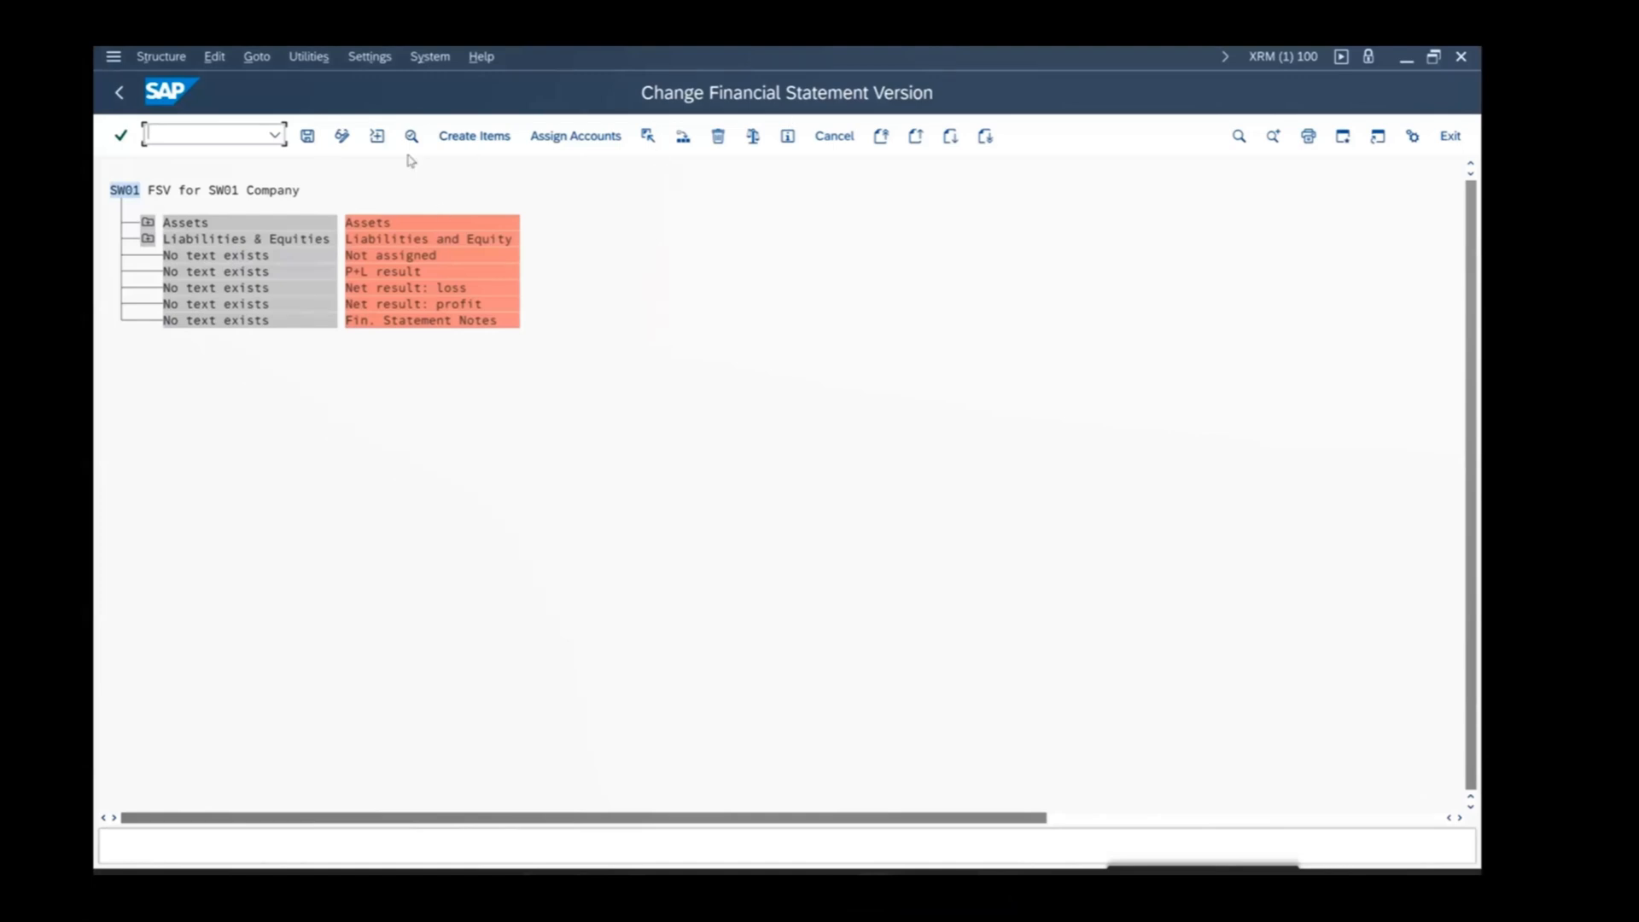
# Reassign the Advances item from Assets to Liabilities & Equities as a subordinate node.
pyautogui.click(227, 272)
pyautogui.click(148, 223)
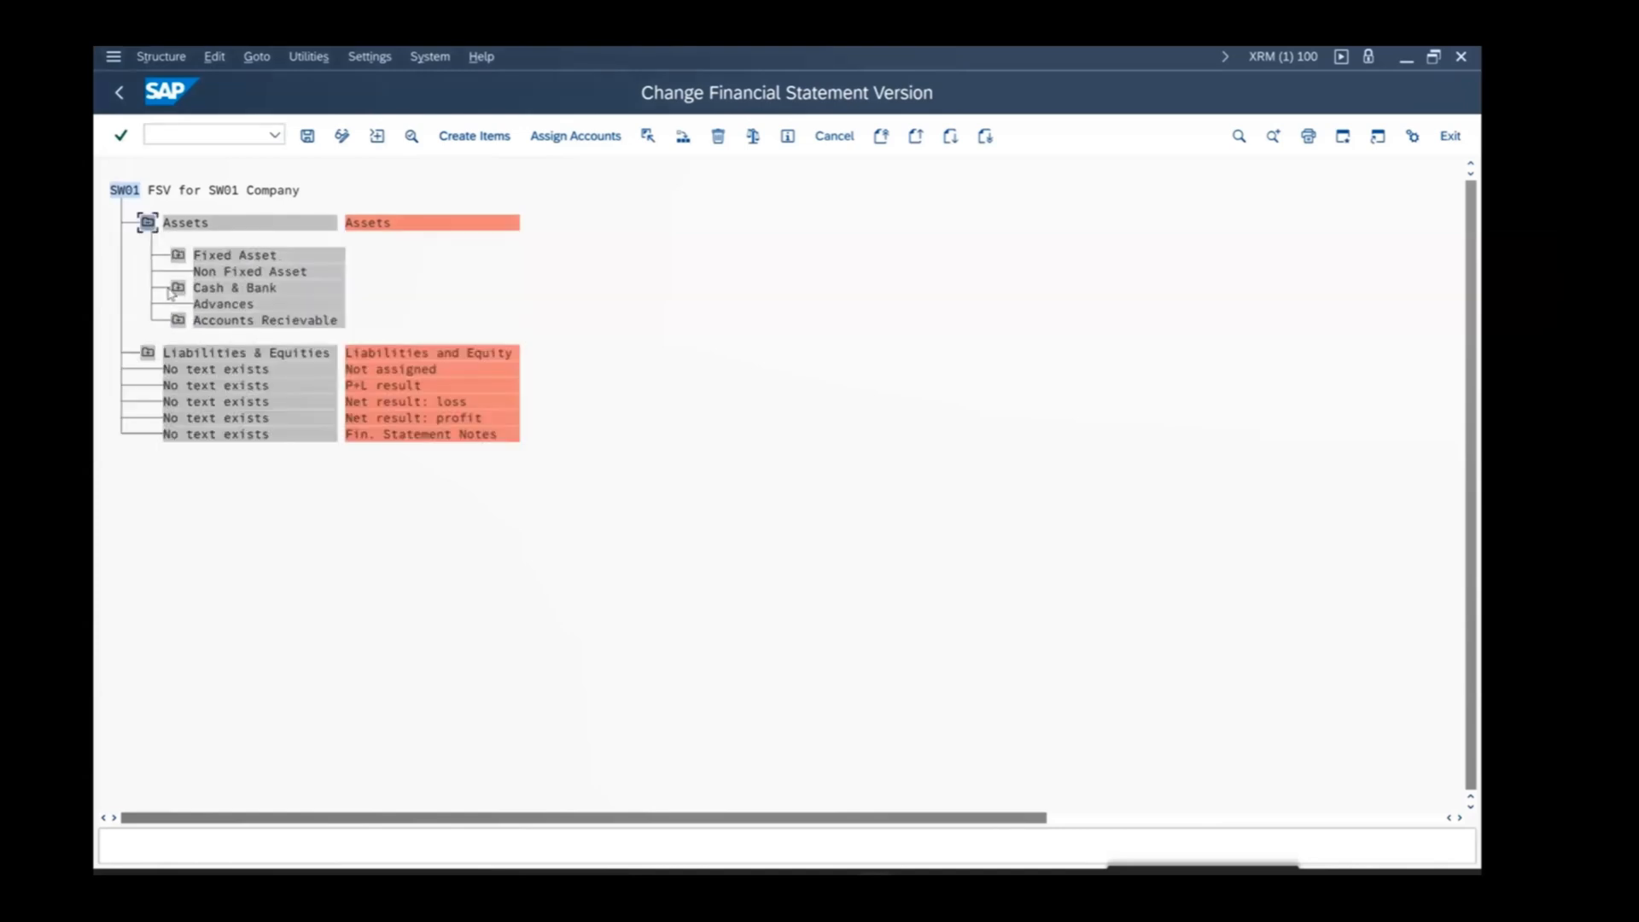
pyautogui.click(175, 291)
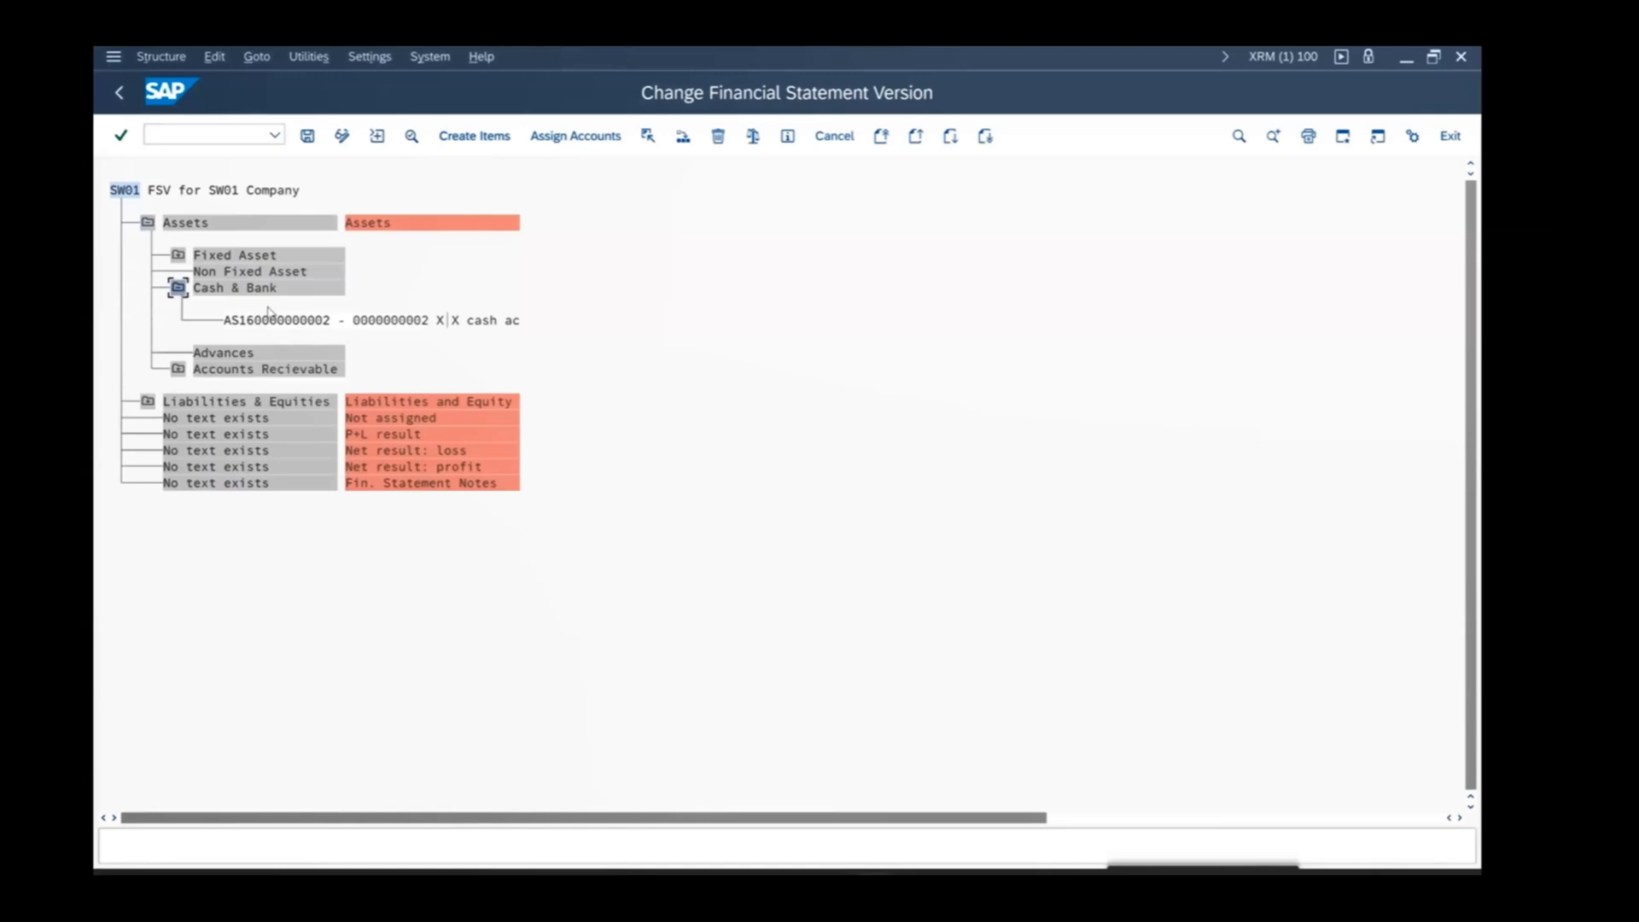
pyautogui.click(227, 354)
pyautogui.click(648, 135)
pyautogui.click(273, 402)
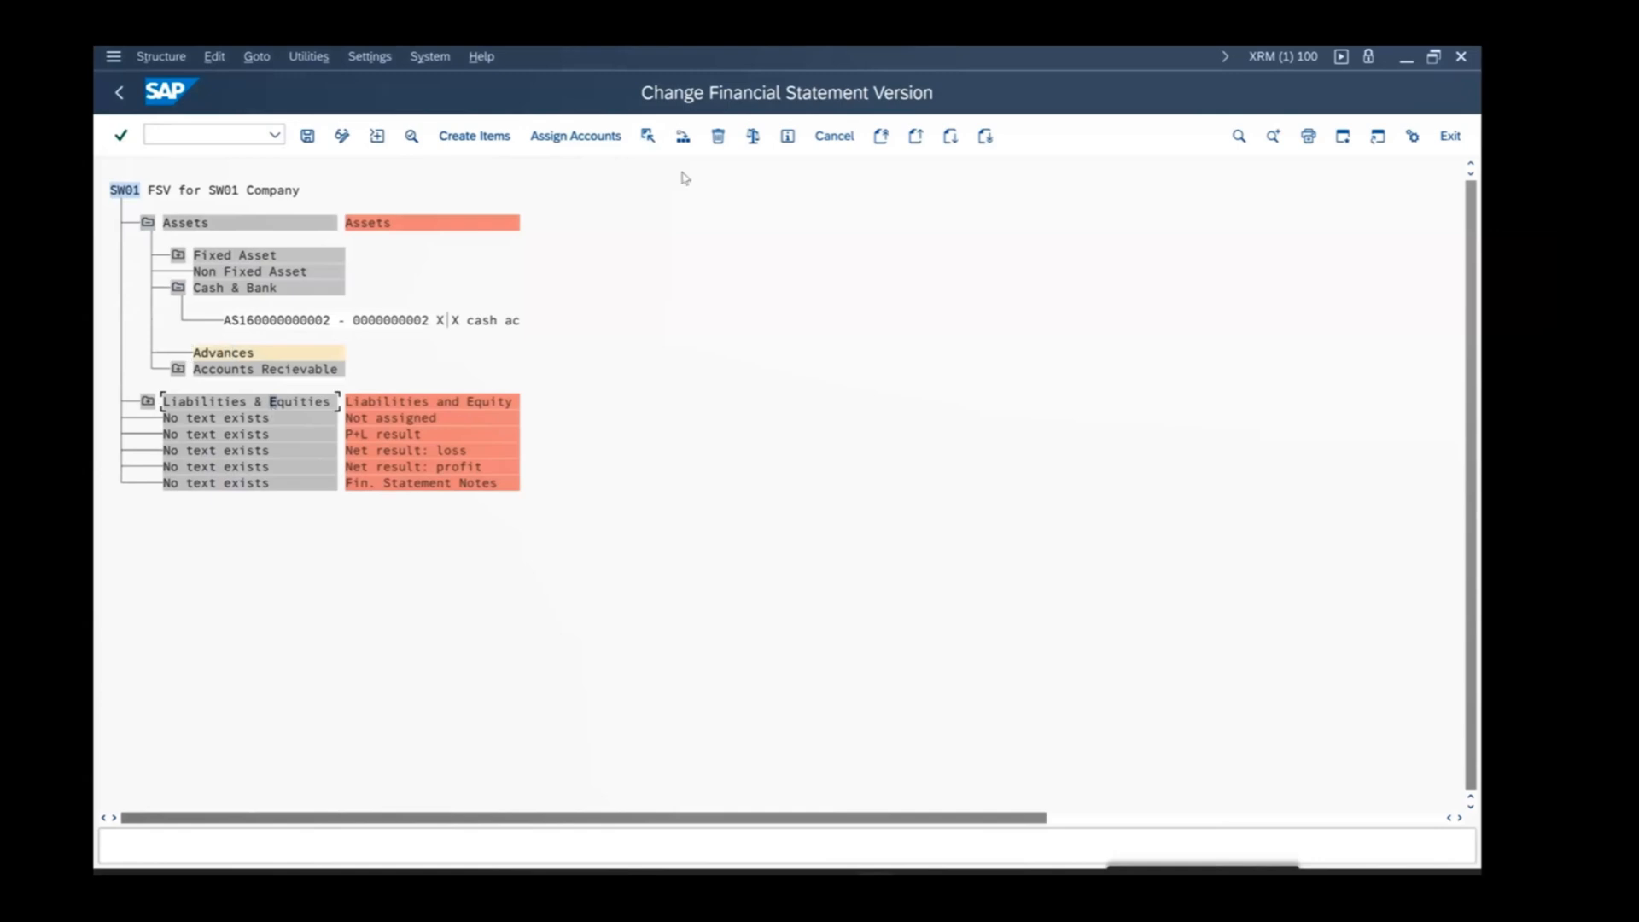
pyautogui.click(683, 137)
pyautogui.click(871, 367)
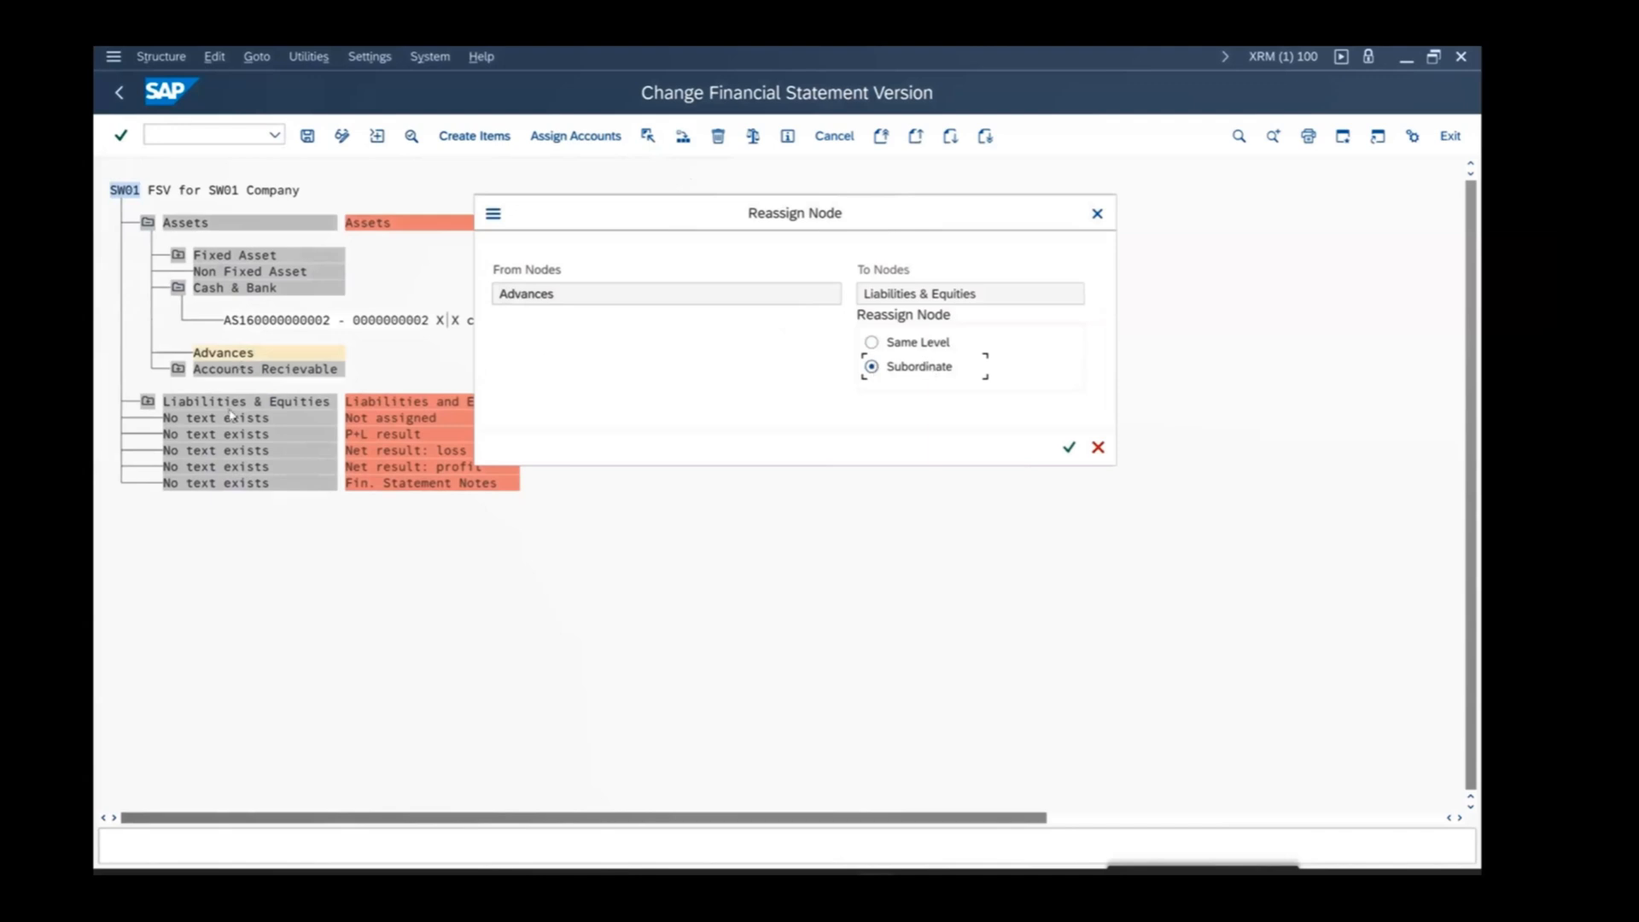
pyautogui.press('Return')
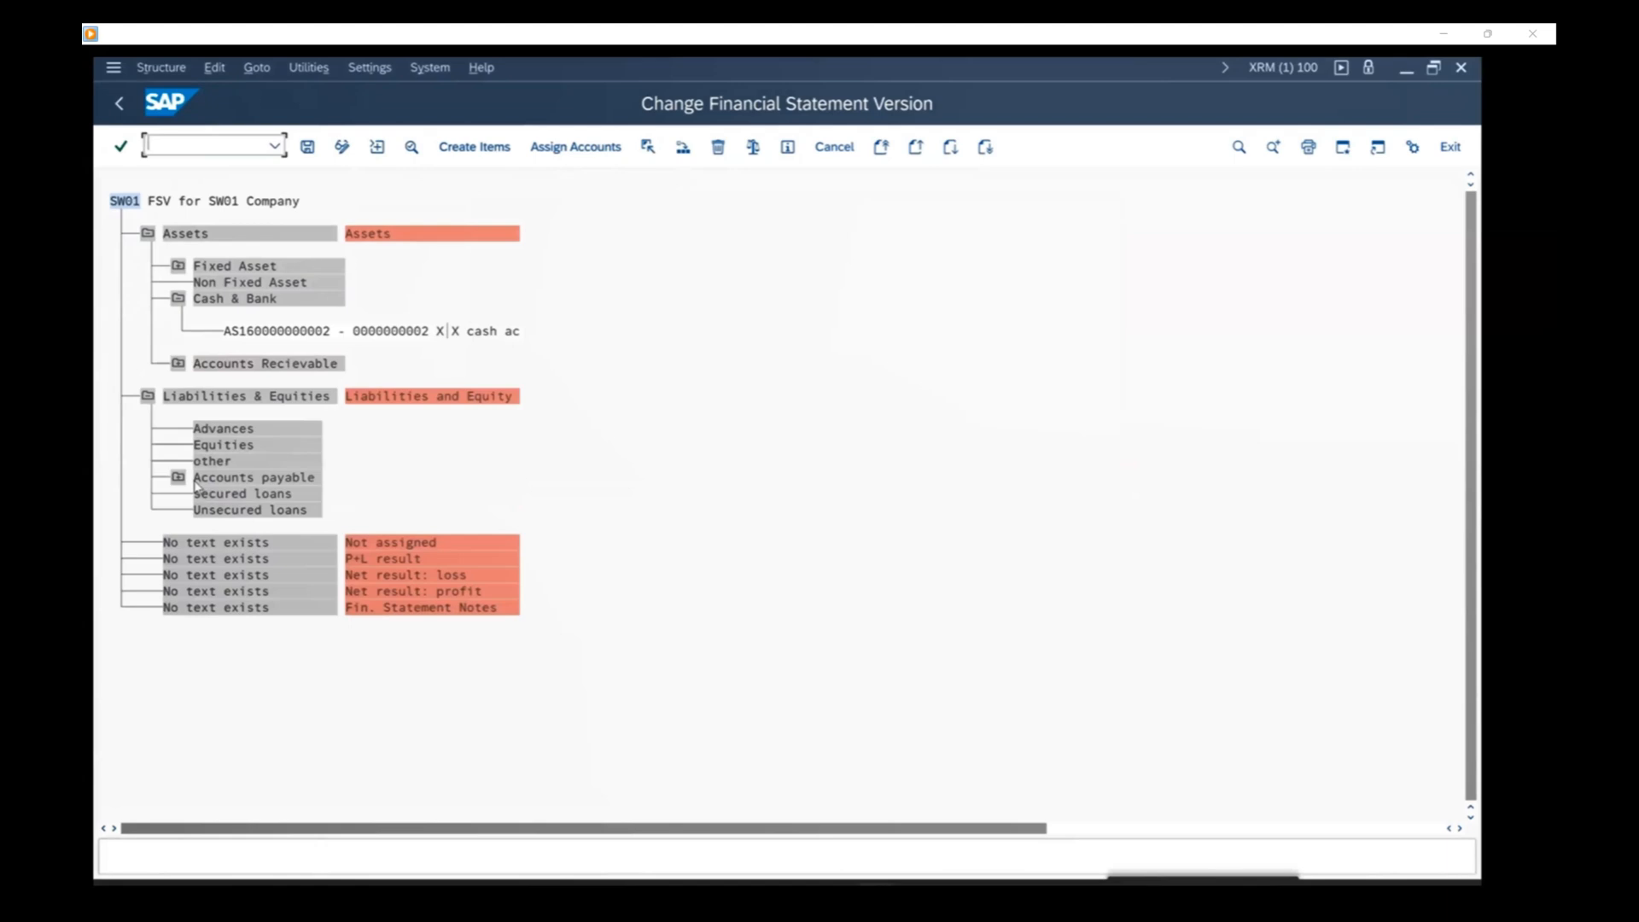
# Reassign Advances back to Assets, below Cash & Bank at the same level.
pyautogui.click(251, 432)
pyautogui.click(648, 146)
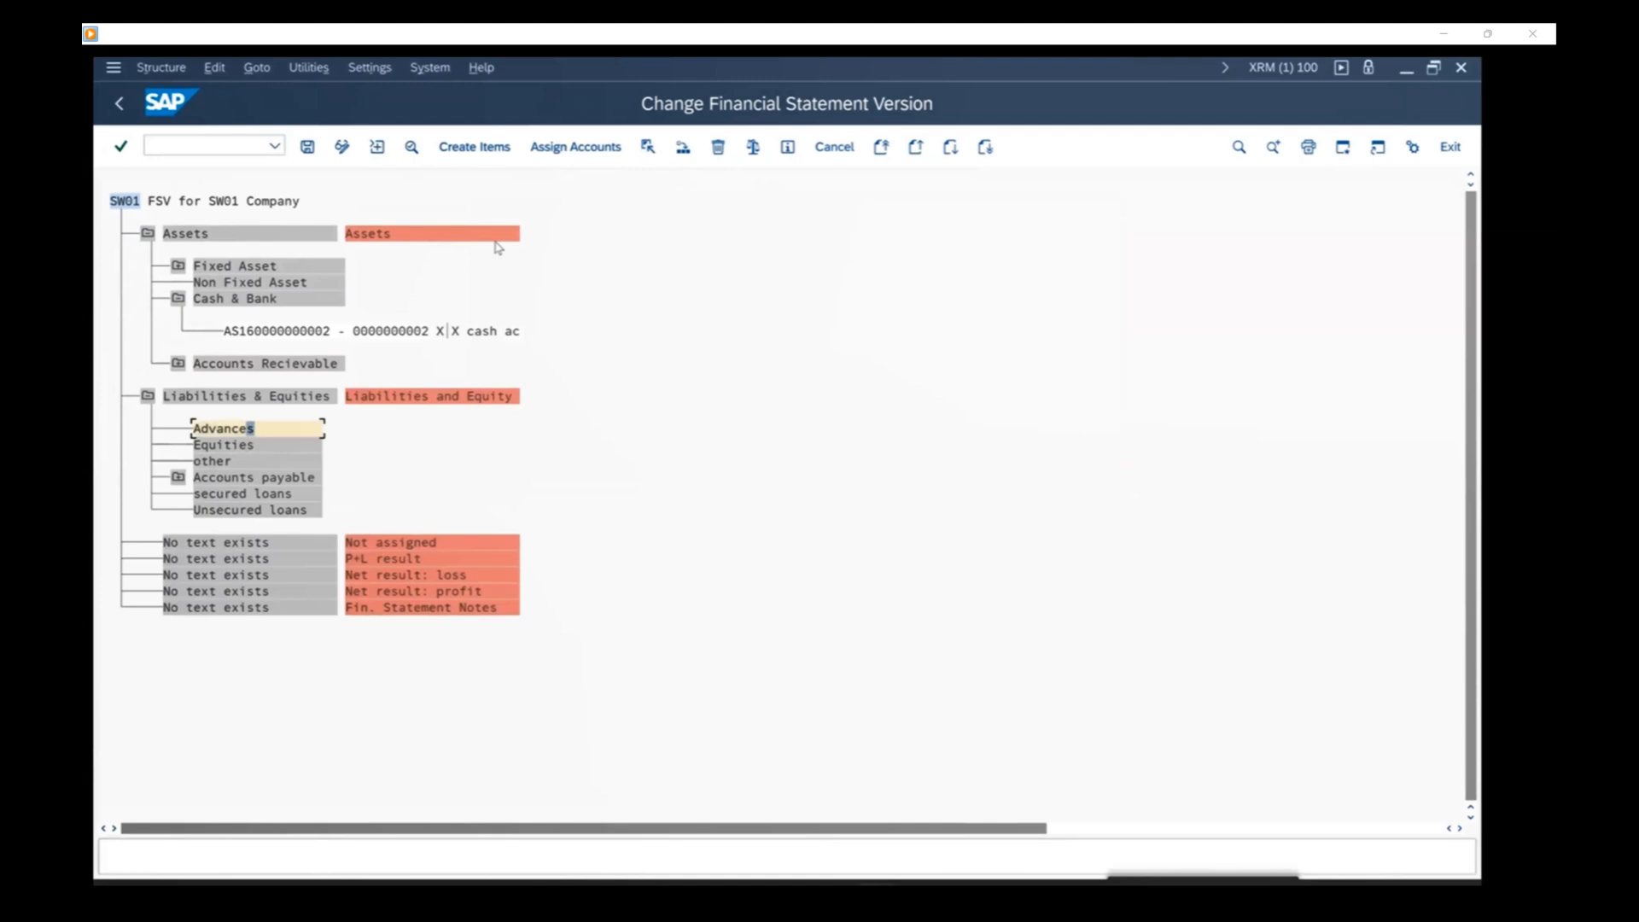
pyautogui.click(222, 301)
pyautogui.click(683, 149)
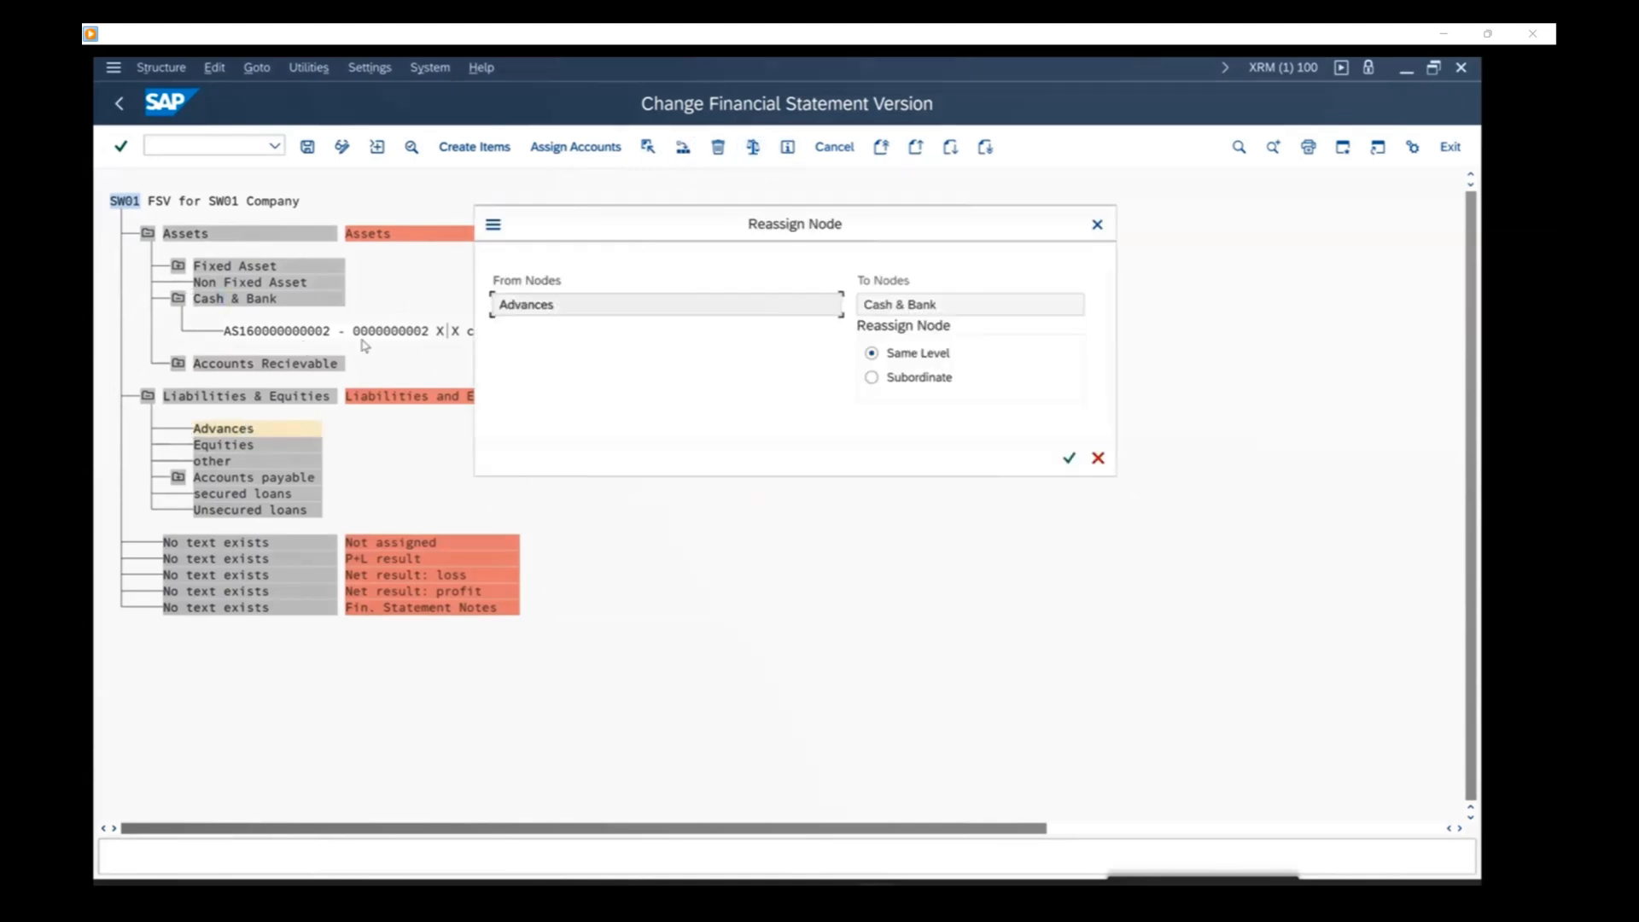
pyautogui.press('Escape')
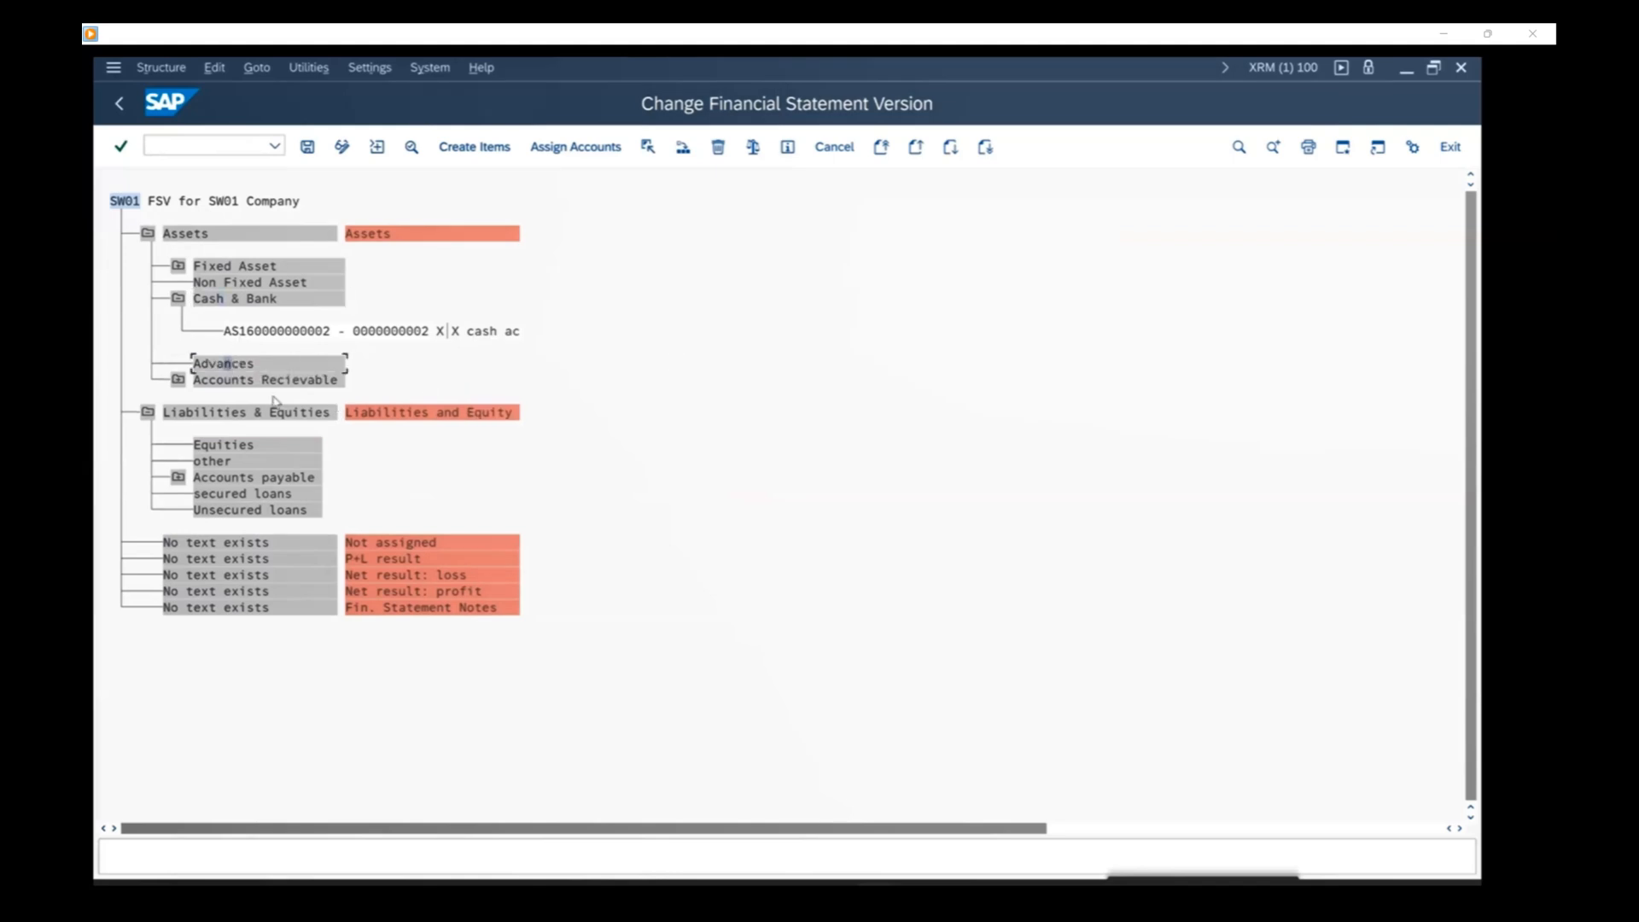
# Check the G/L account assignment of the Cash & Bank item and close it without changes.
pyautogui.click(180, 302)
pyautogui.click(180, 300)
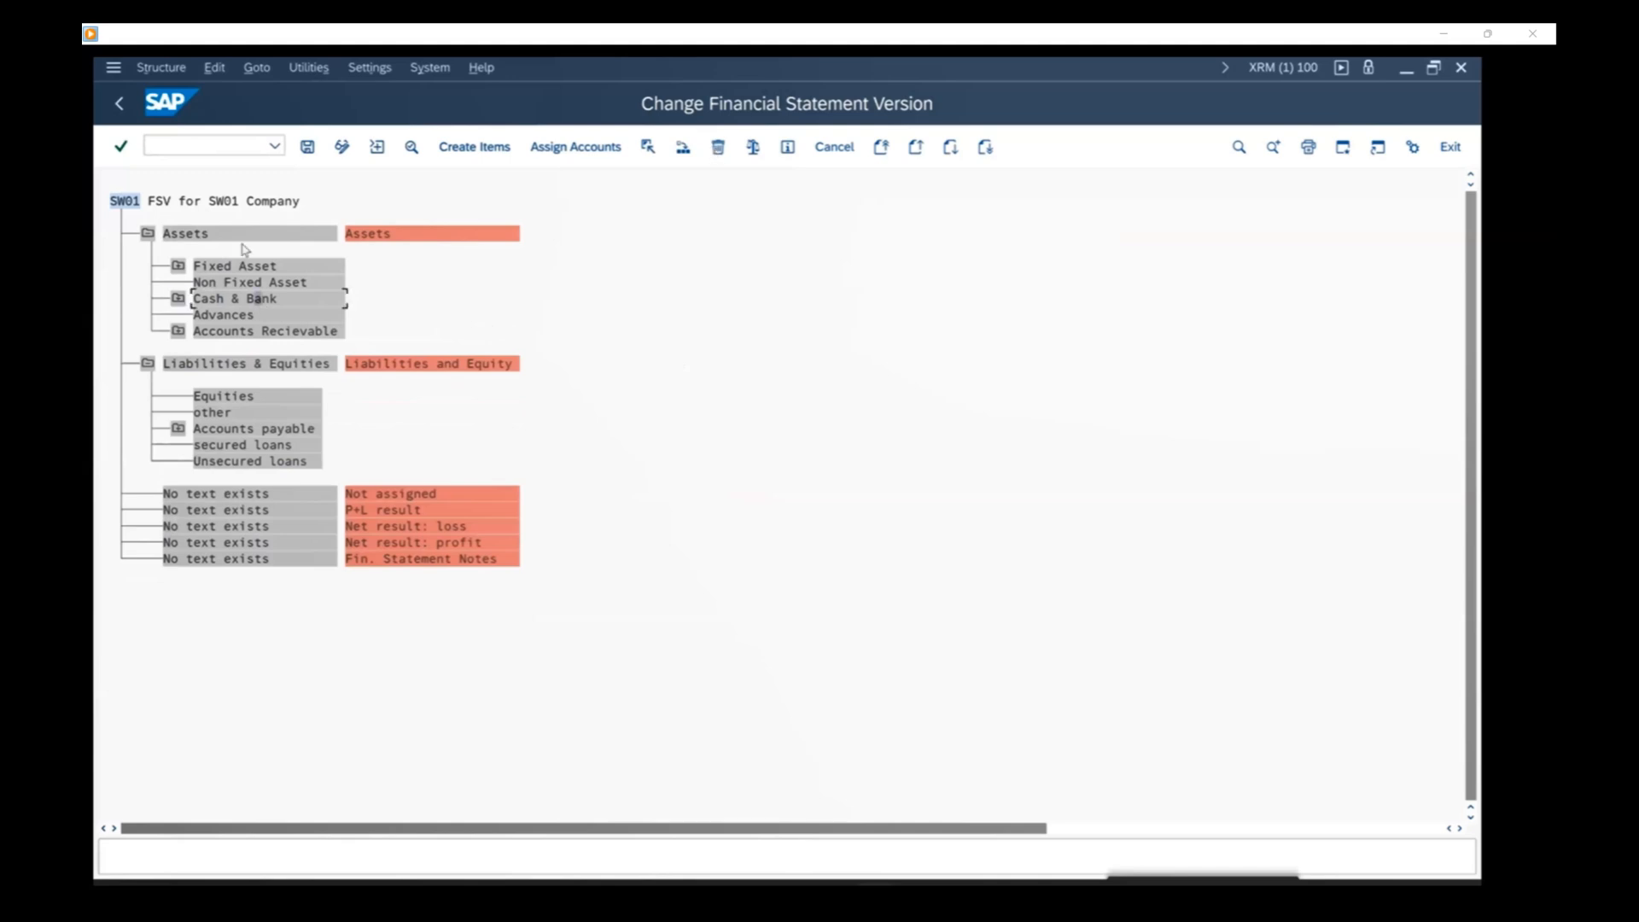
pyautogui.click(178, 299)
pyautogui.click(256, 333)
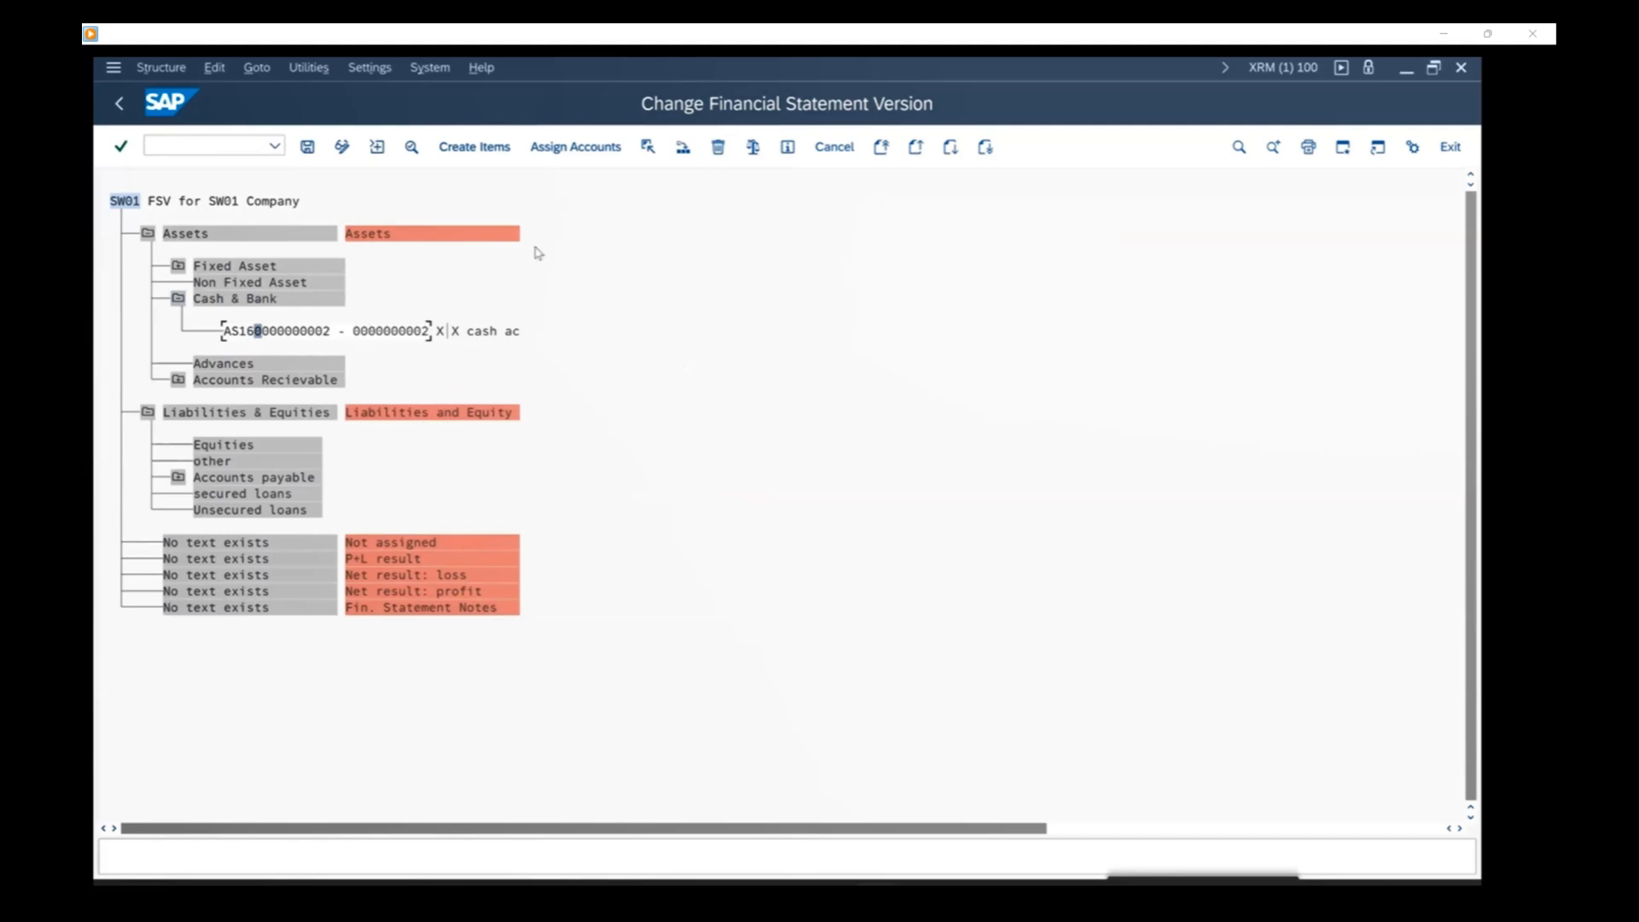
pyautogui.click(574, 159)
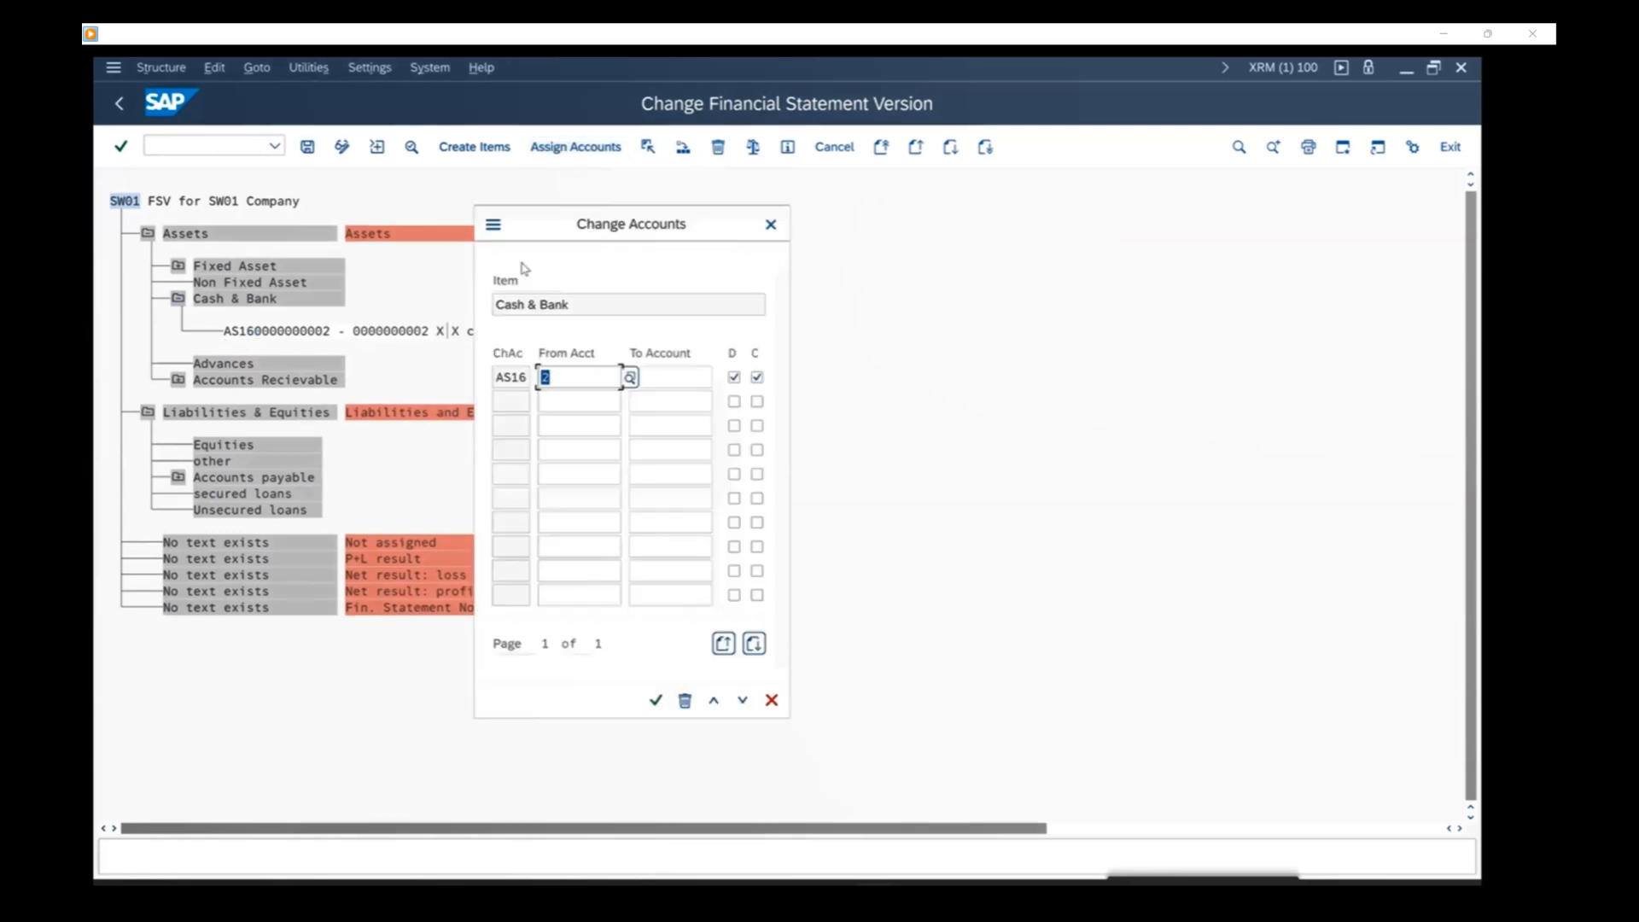
pyautogui.click(771, 224)
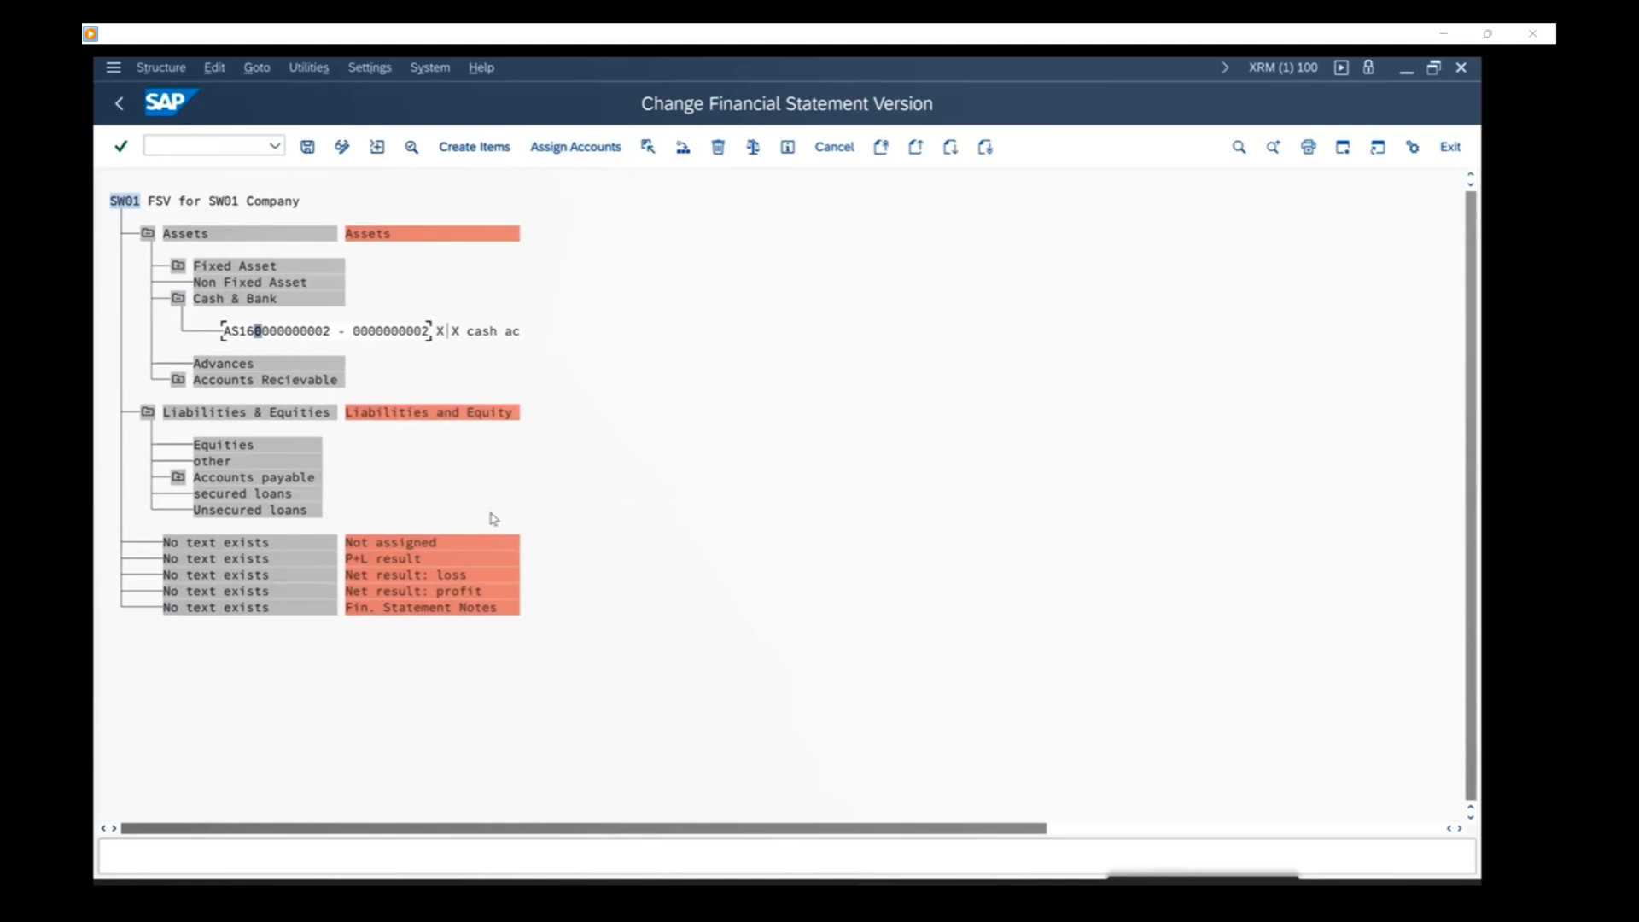
# Switch to the Edit G/L Account Centrally session, review the accounts of company code SW01, and minimize the window.
pyautogui.moveTo(986, 861)
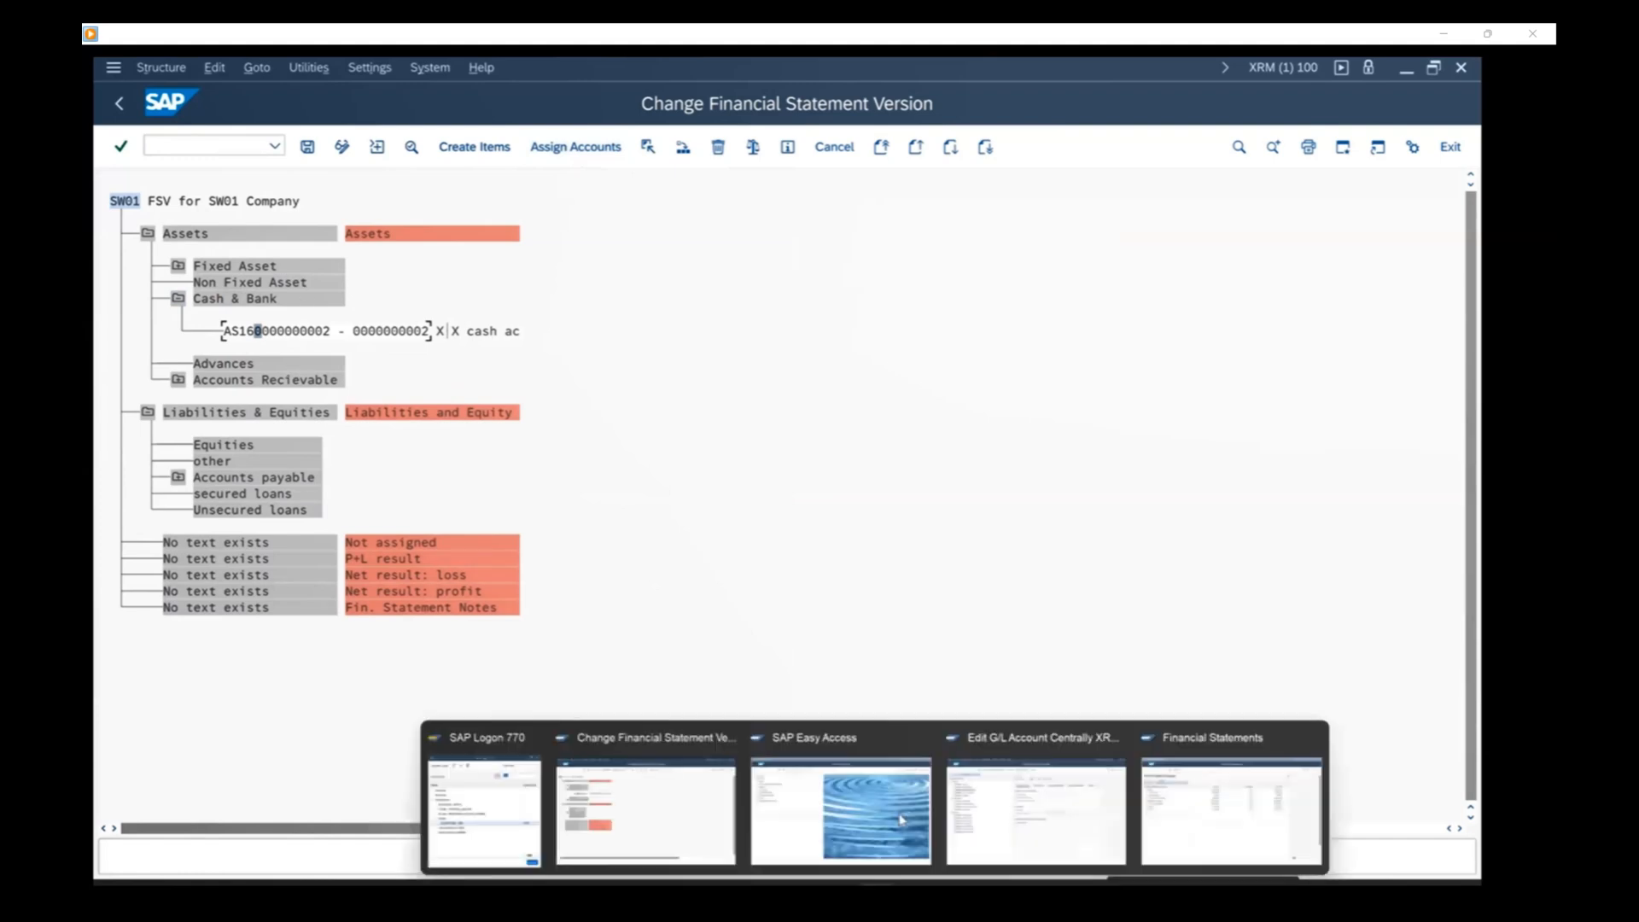
pyautogui.click(986, 803)
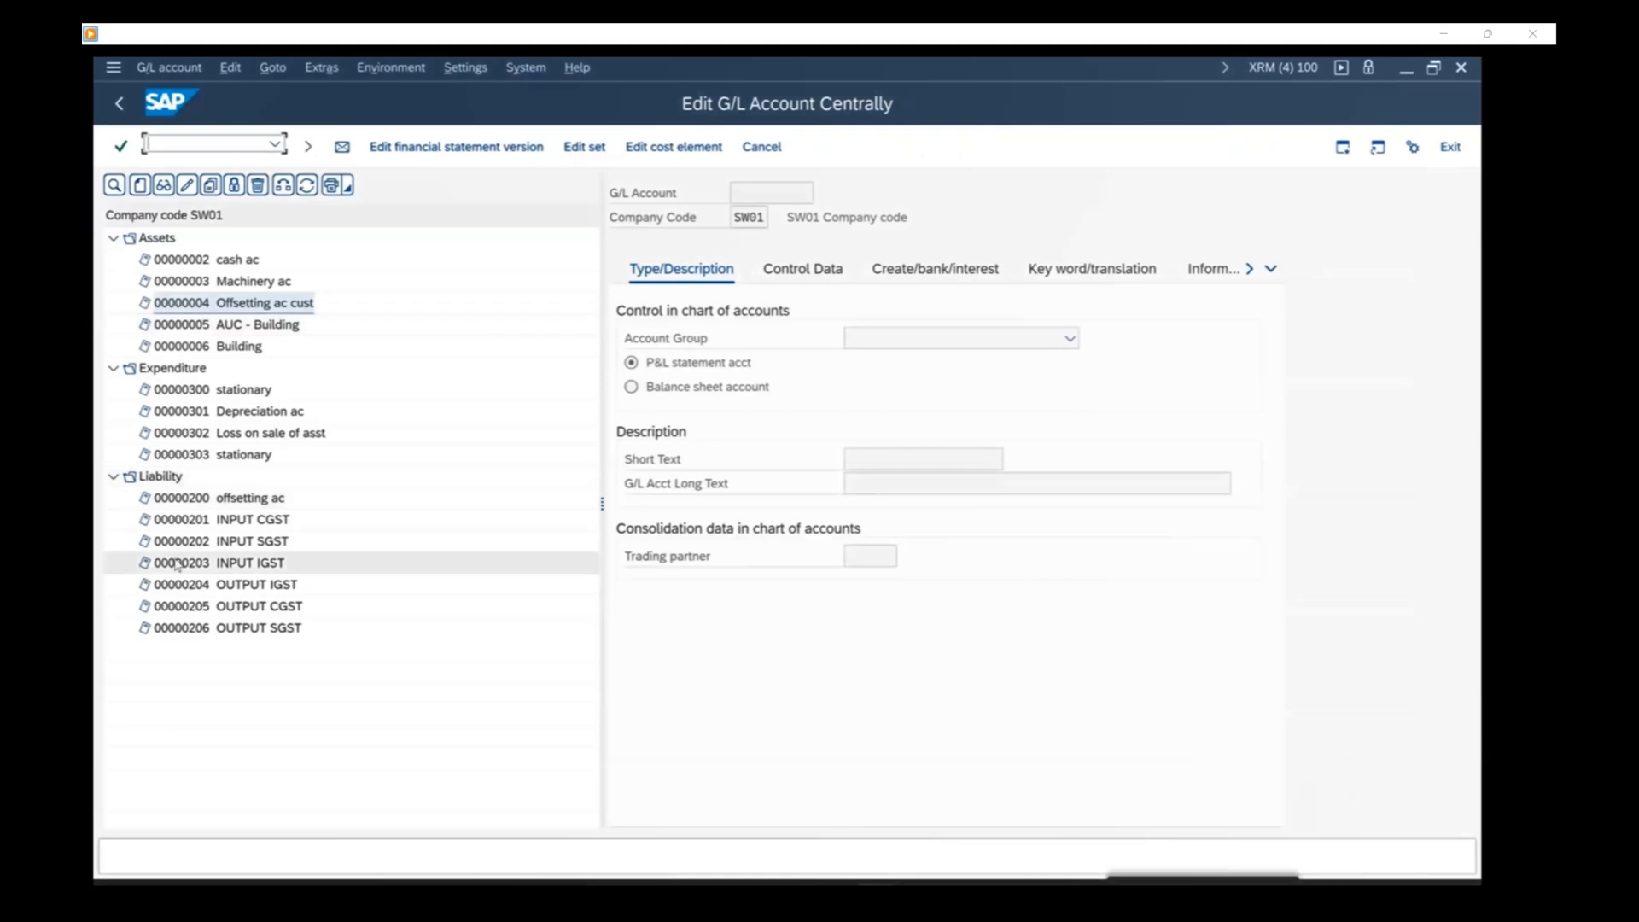
pyautogui.click(1405, 72)
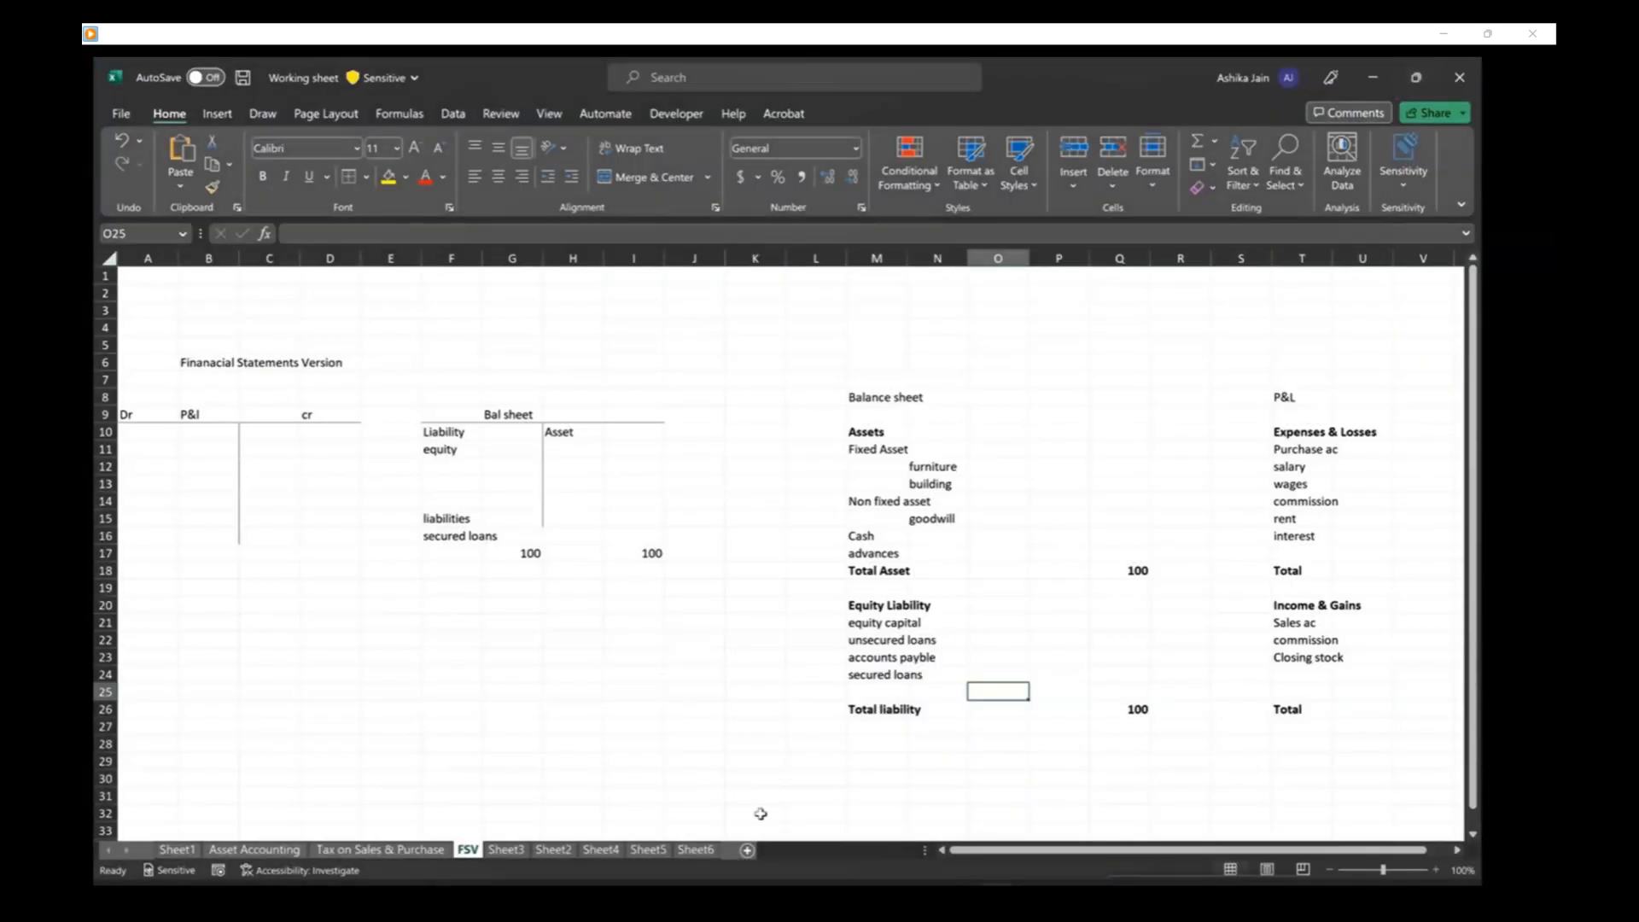
# Switch to the Change Financial Statement Version session and expand the SW01 items to review their assigned G/L accounts.
pyautogui.moveTo(875, 903)
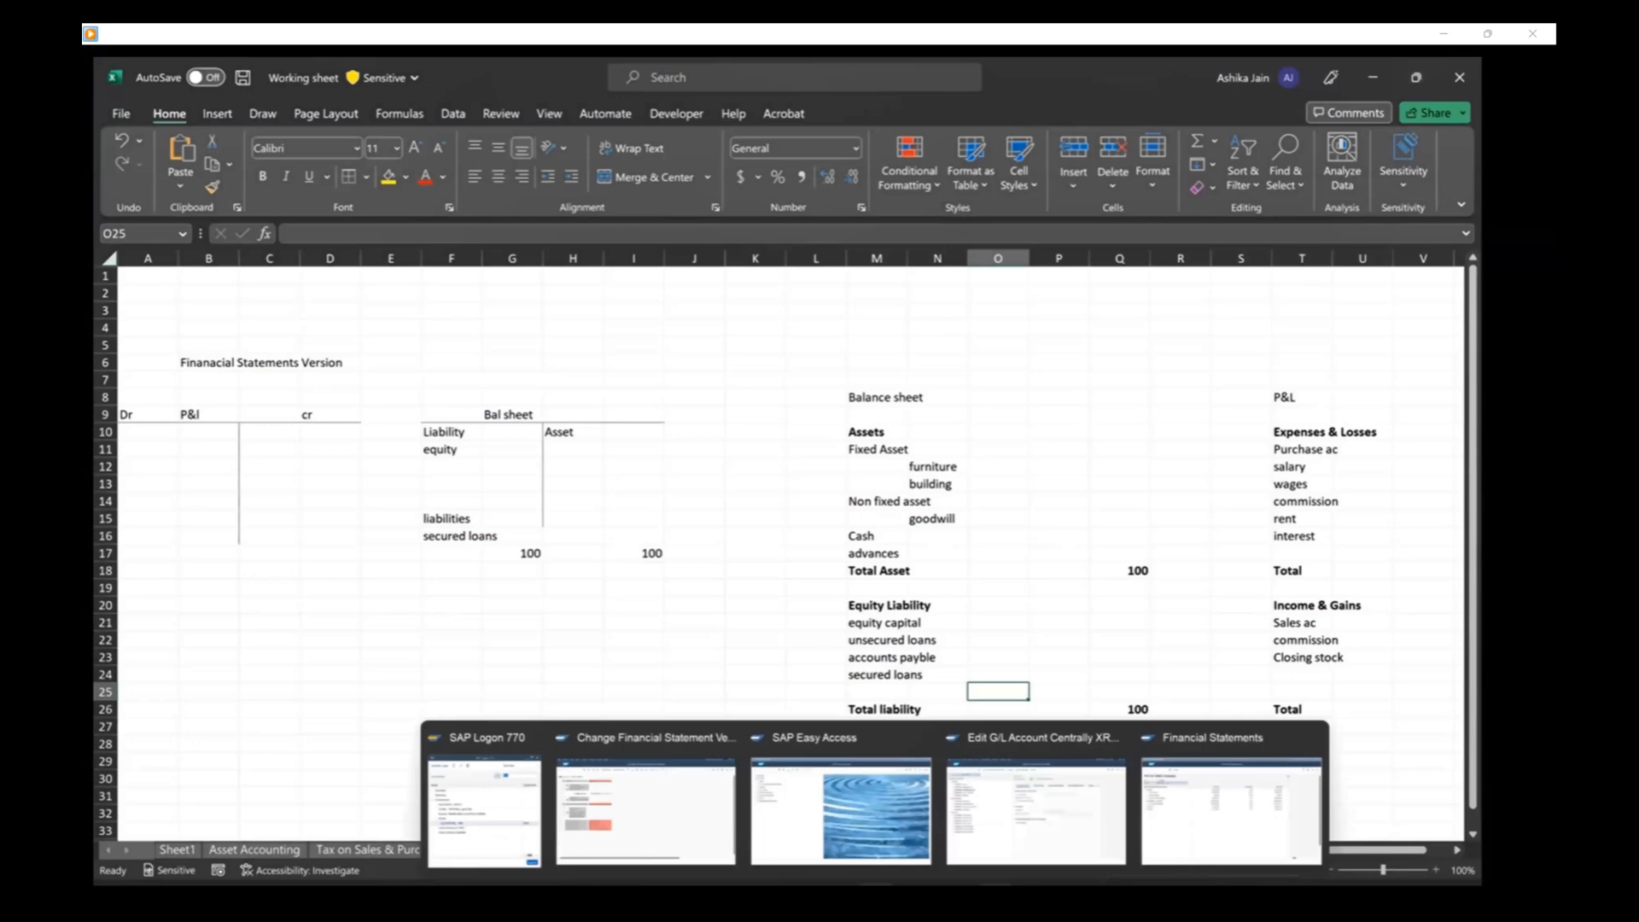
pyautogui.click(682, 800)
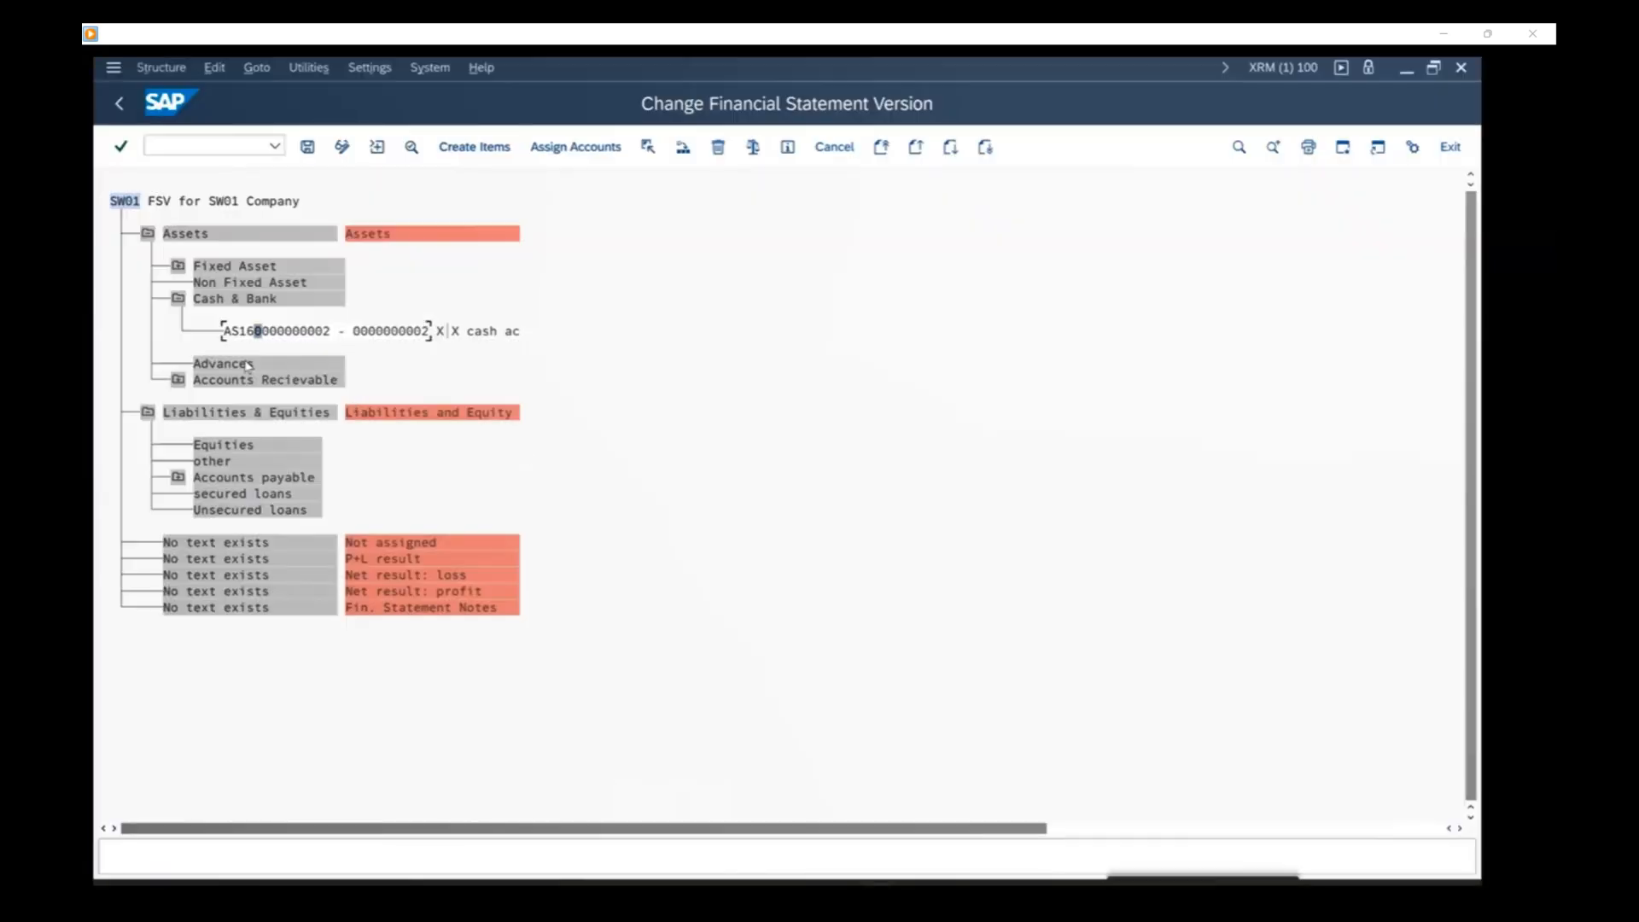
pyautogui.click(244, 386)
pyautogui.moveTo(992, 895)
pyautogui.click(182, 235)
pyautogui.click(226, 266)
pyautogui.click(178, 268)
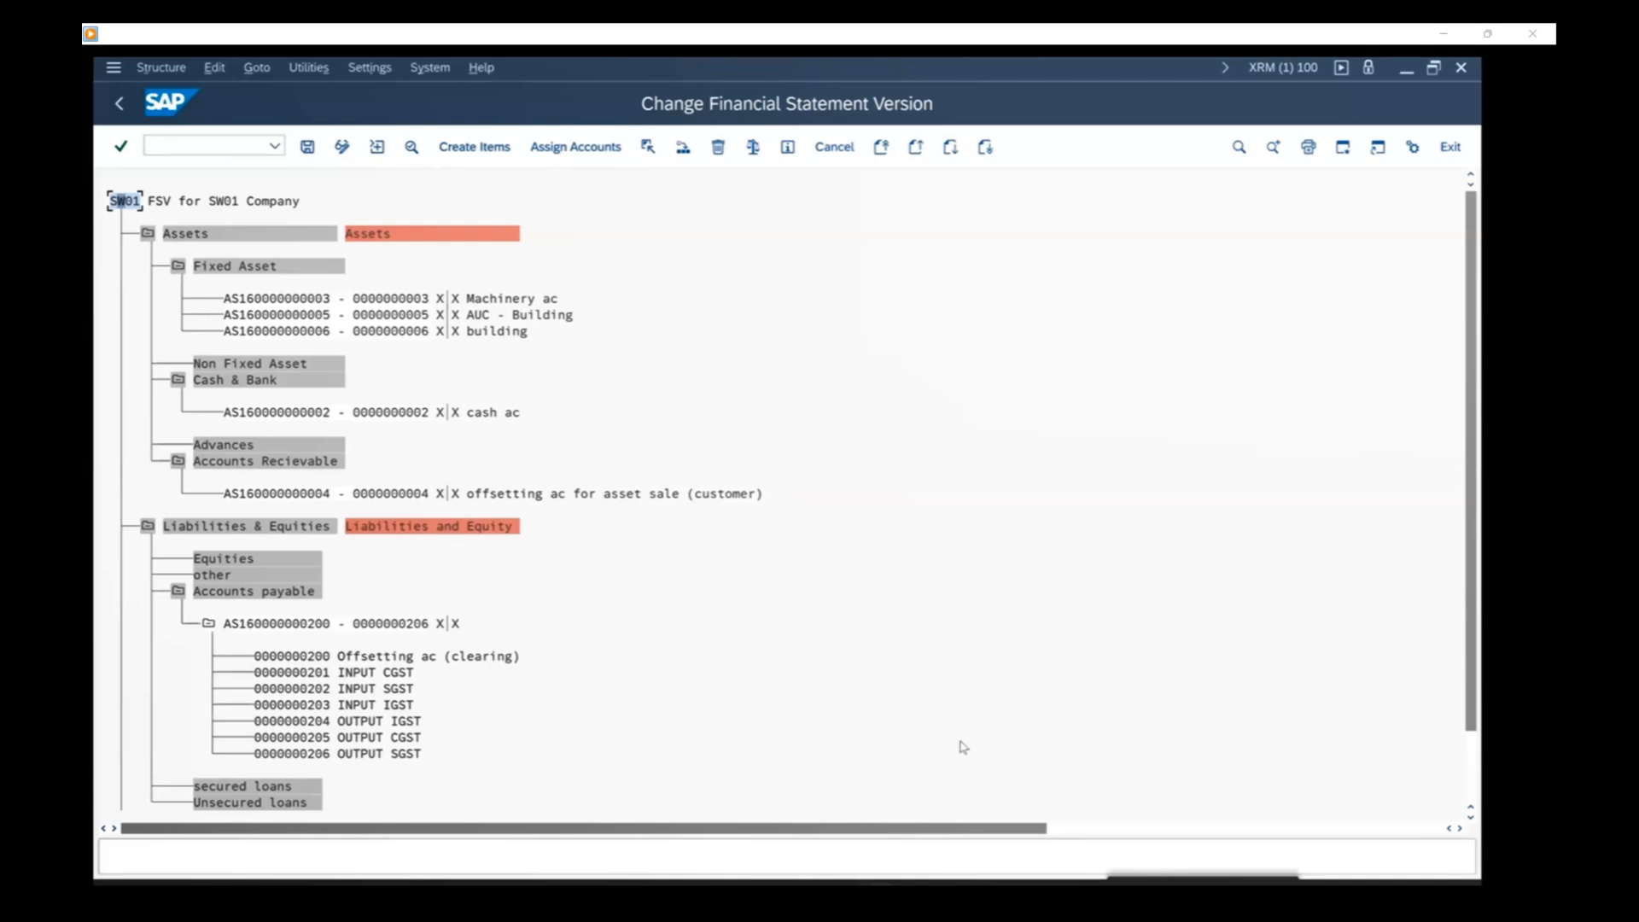
# Consult the FSV sheet in the Excel workbook, return to the SAP financial statement version, and collapse the Assets and Liabilities & Equities nodes.
pyautogui.click(970, 870)
pyautogui.click(697, 636)
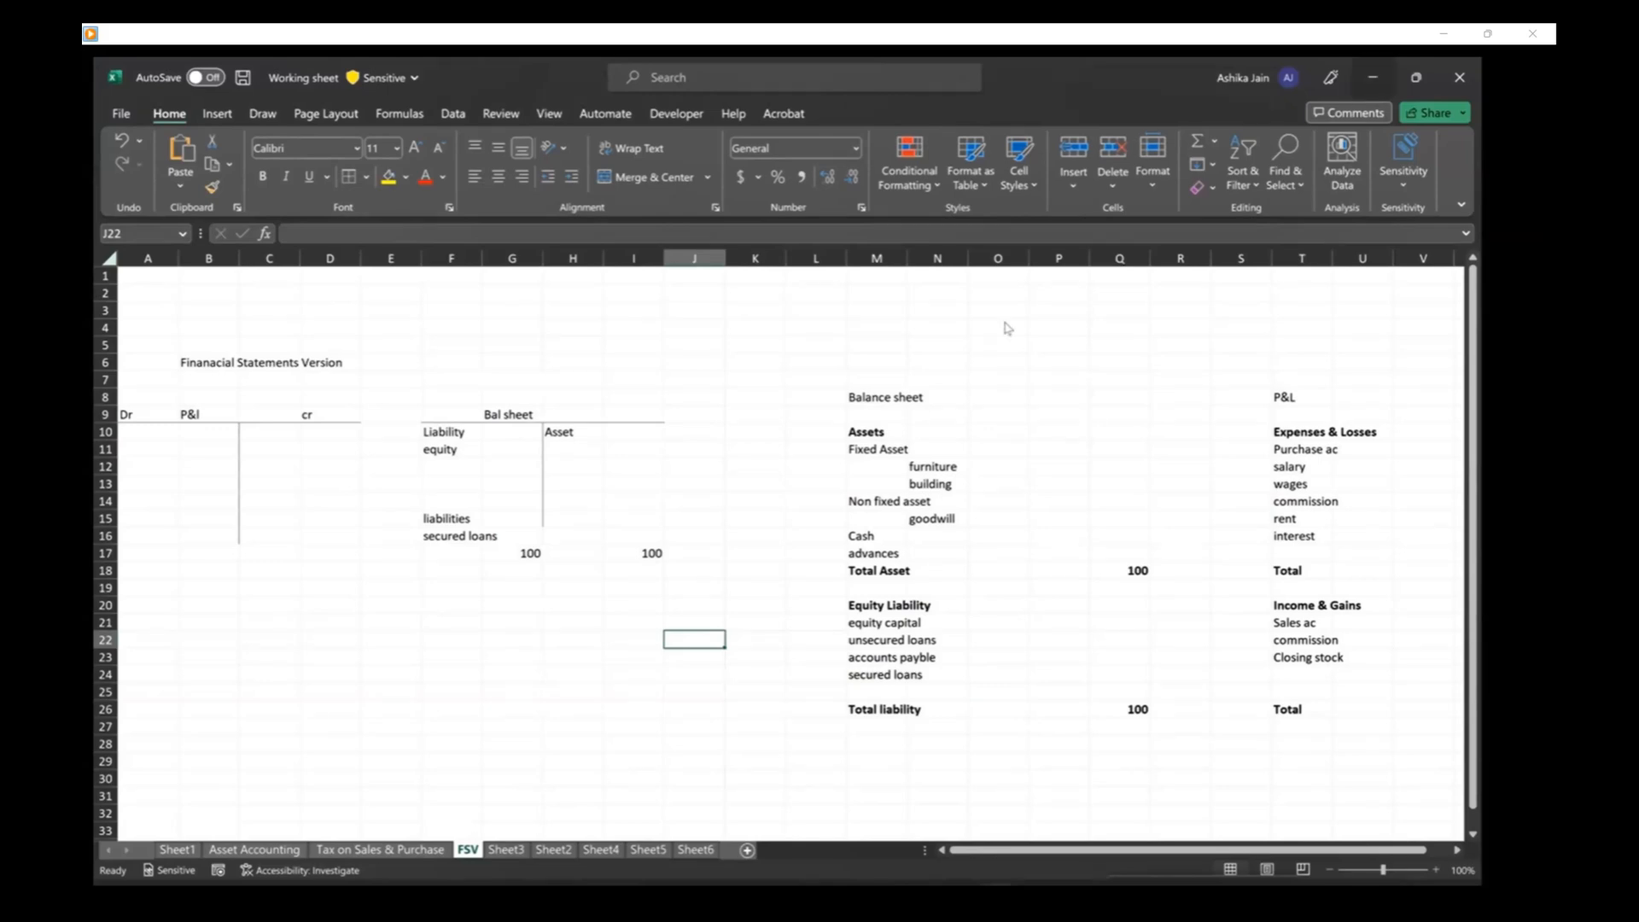
pyautogui.hotkey('alt', 'Tab')
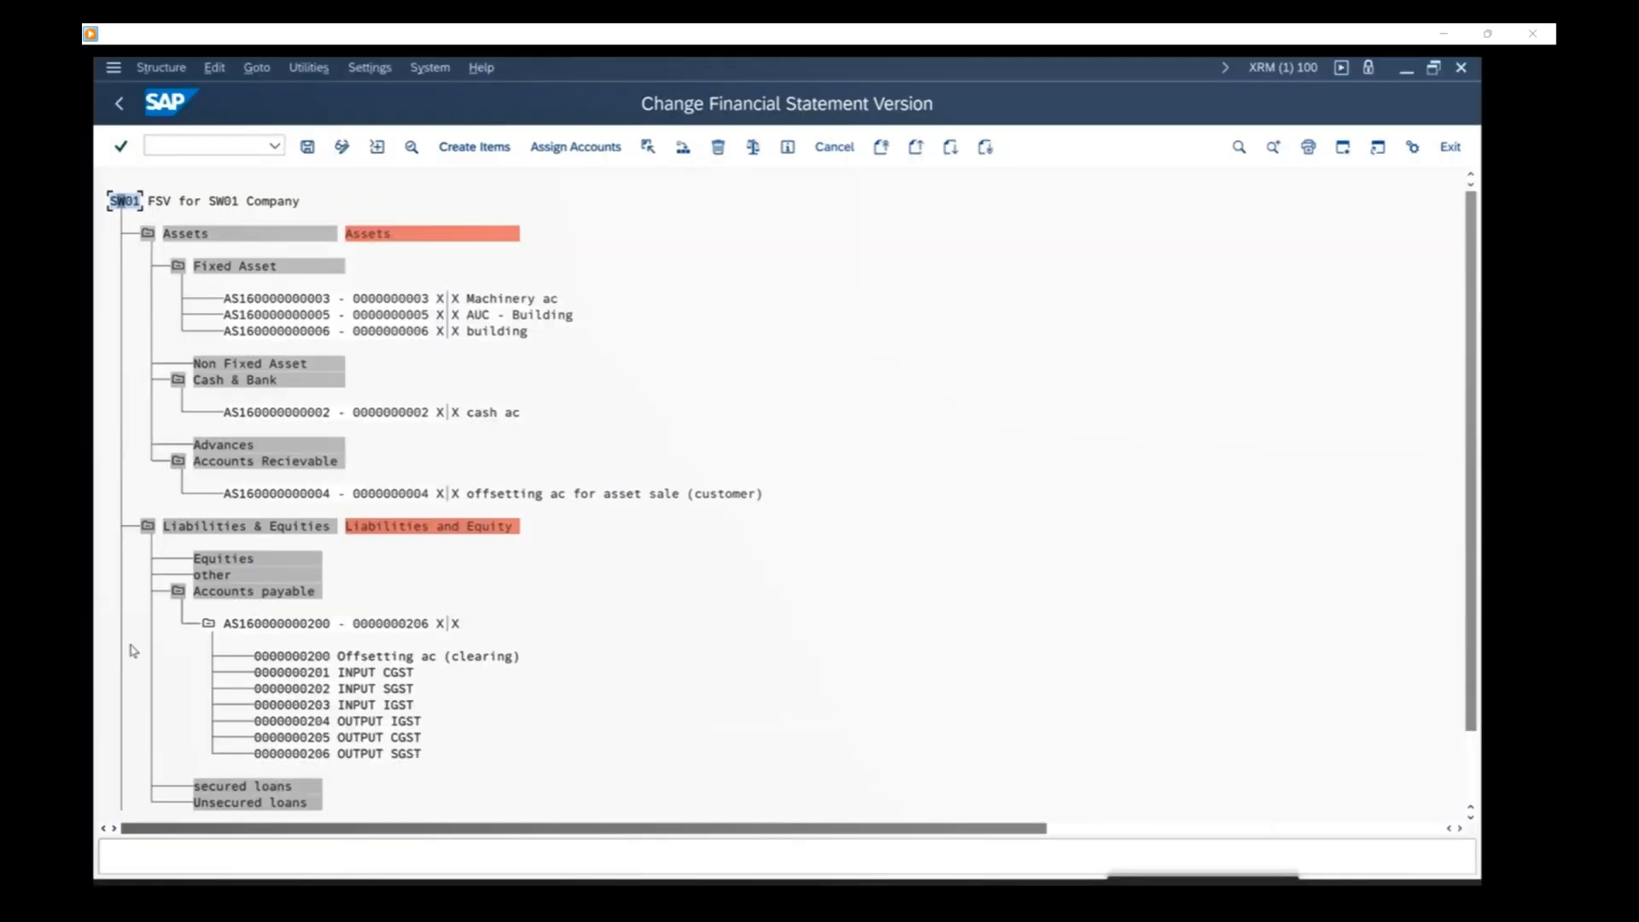
pyautogui.click(147, 233)
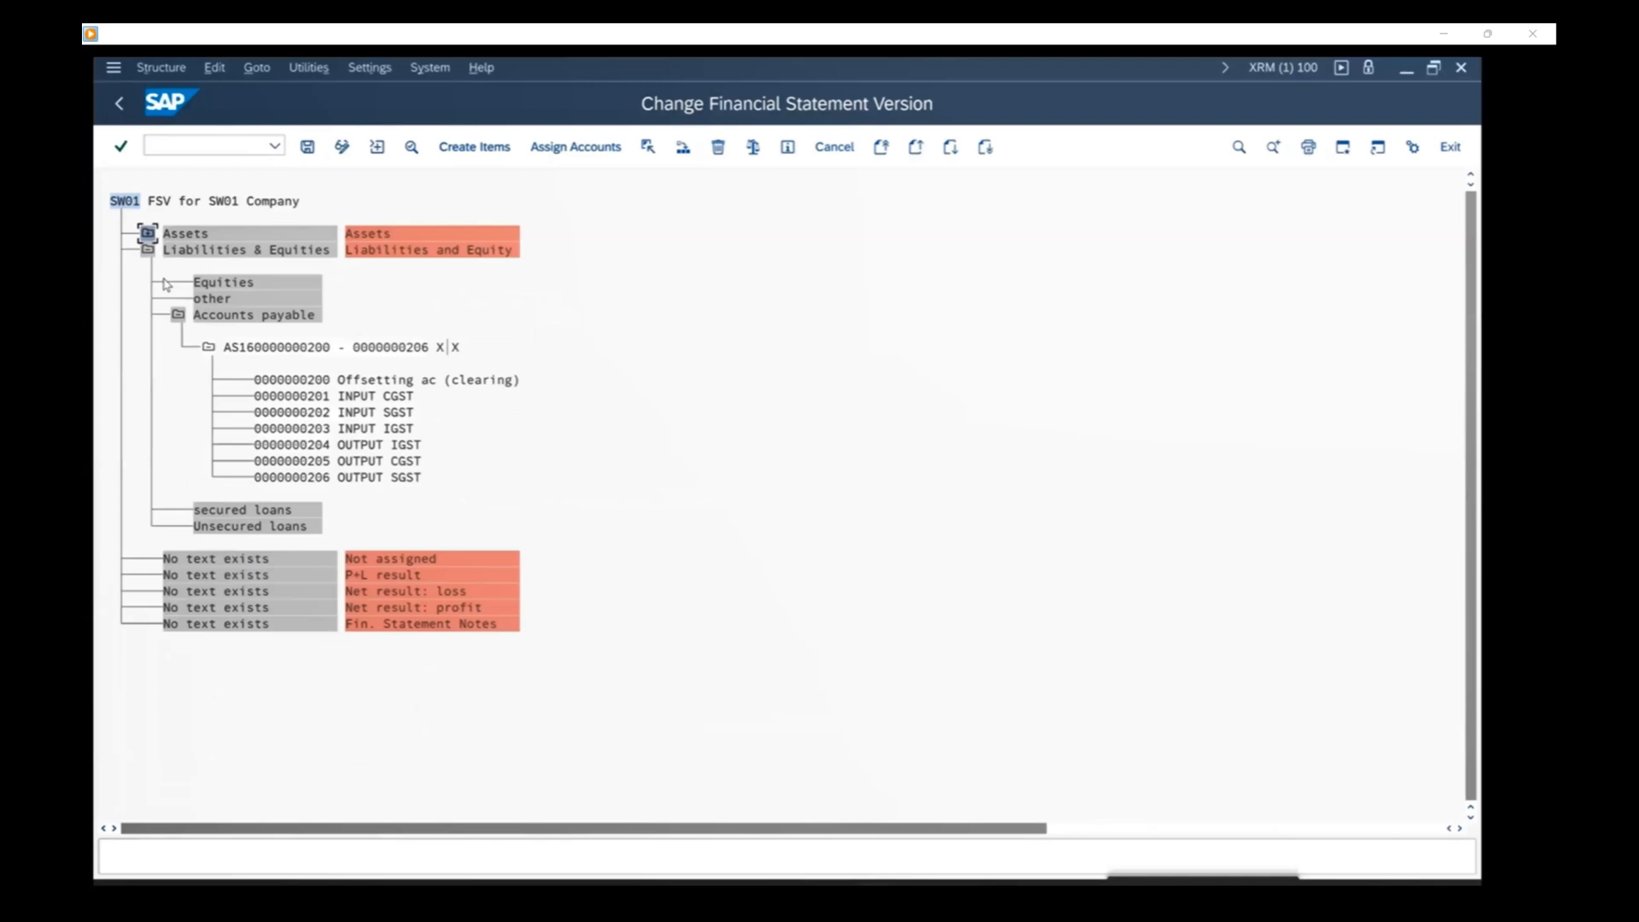
pyautogui.click(147, 249)
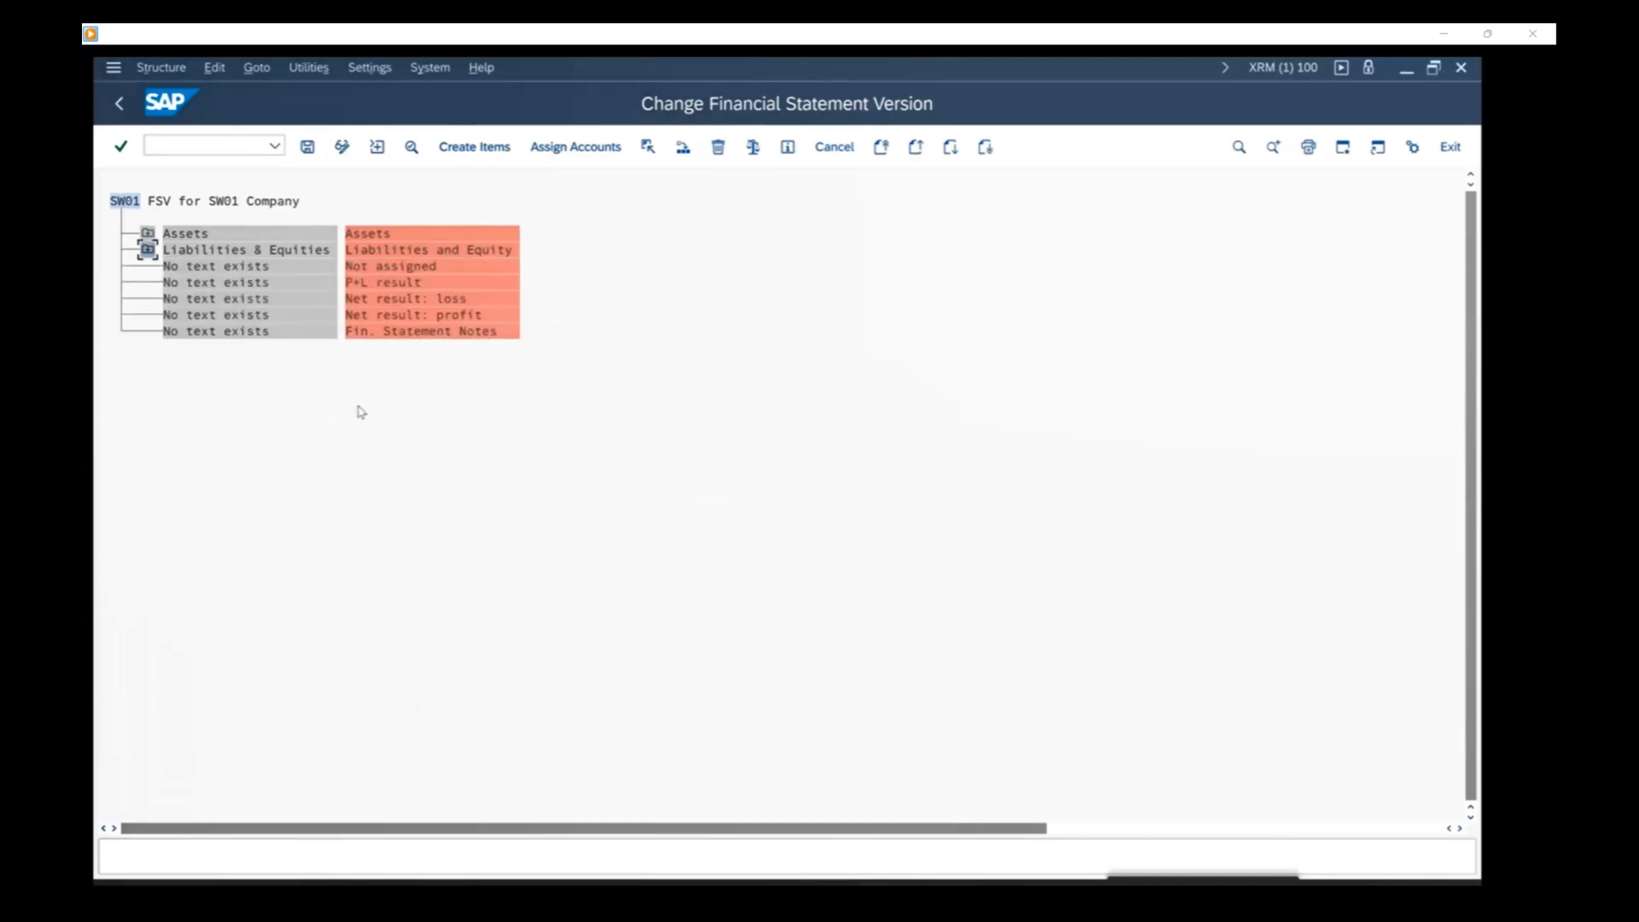